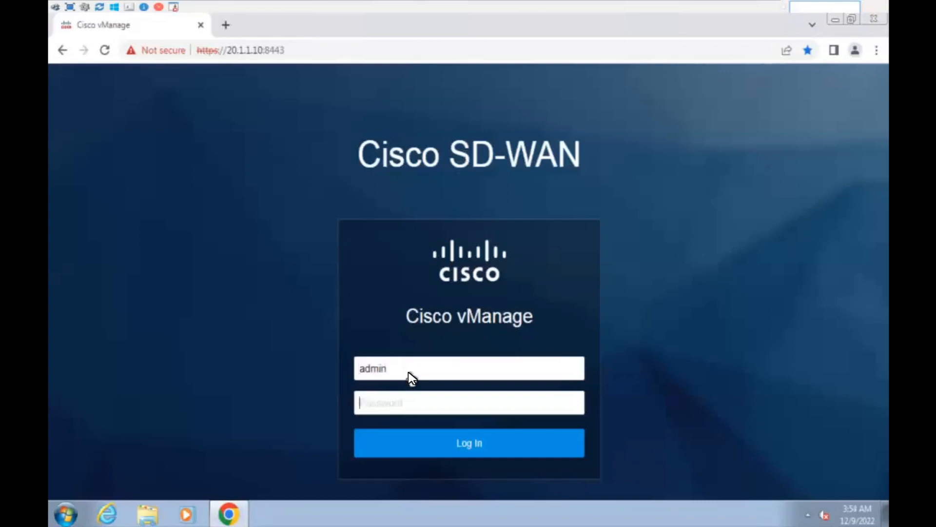
Sign in to vManage with the password and reach the main dashboard of device counts.
type("ad")
key("Return")
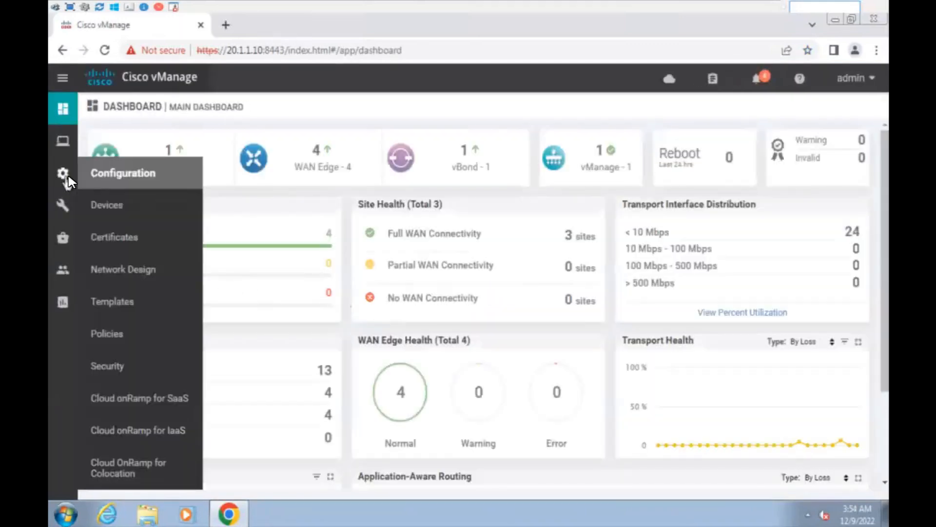
mouse_move(64, 150)
mouse_move(67, 177)
mouse_move(69, 204)
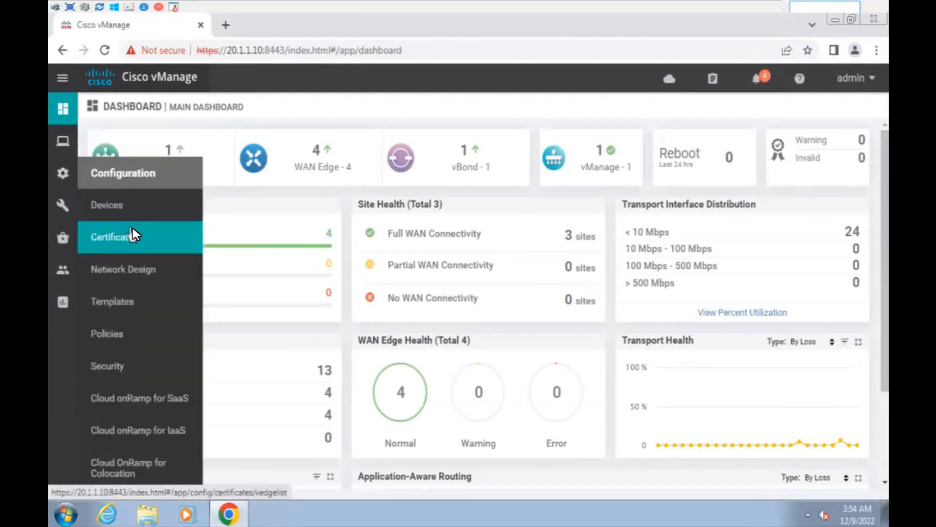
Open the Certificates WAN Edge List and inspect the fourth and fifth devices' tokens.
left_click(125, 234)
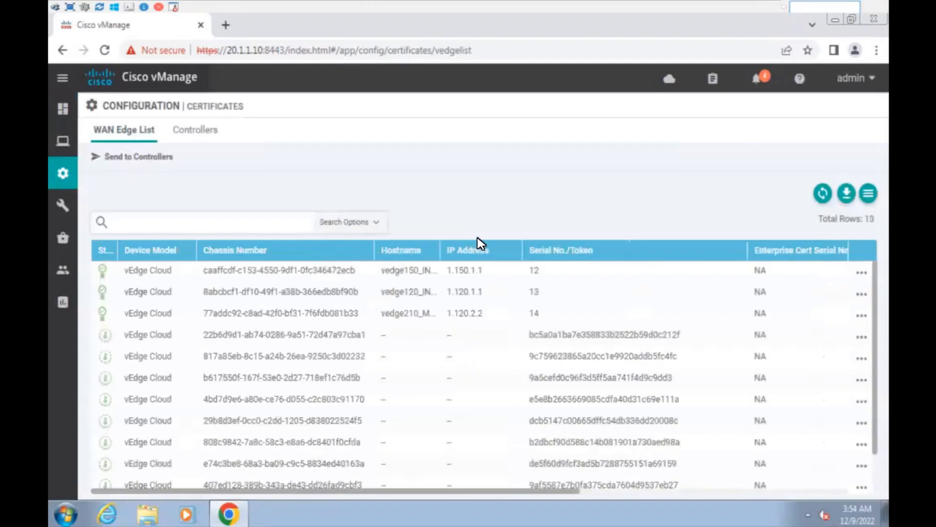
left_click_drag(680, 337, 532, 335)
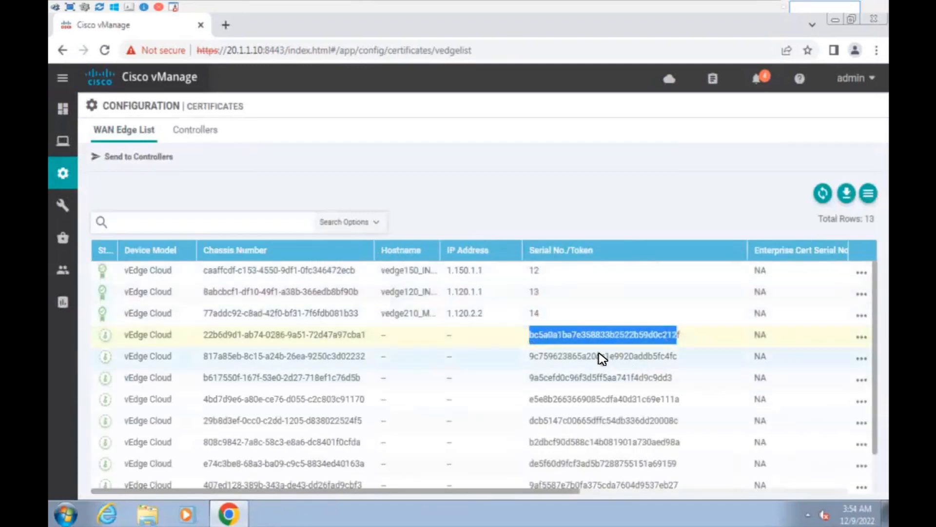
double_click(601, 356)
double_click(618, 337)
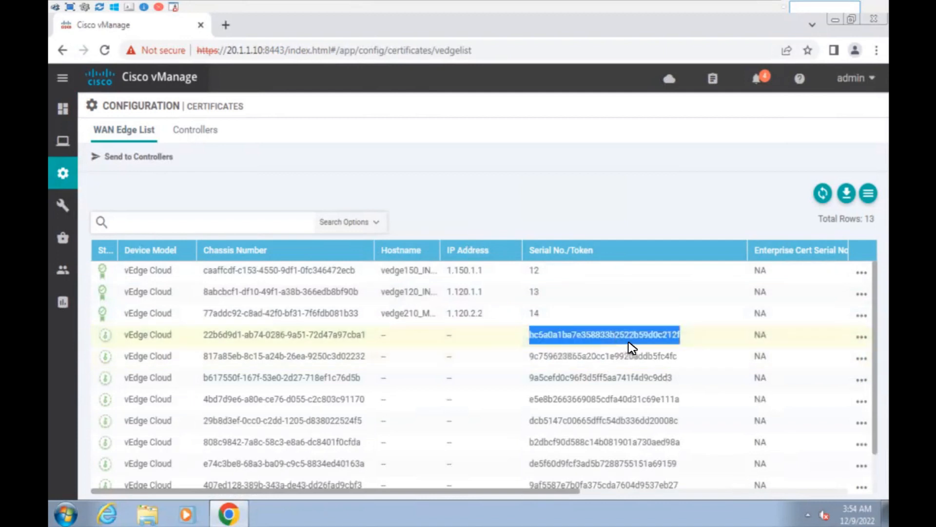
left_click(629, 342)
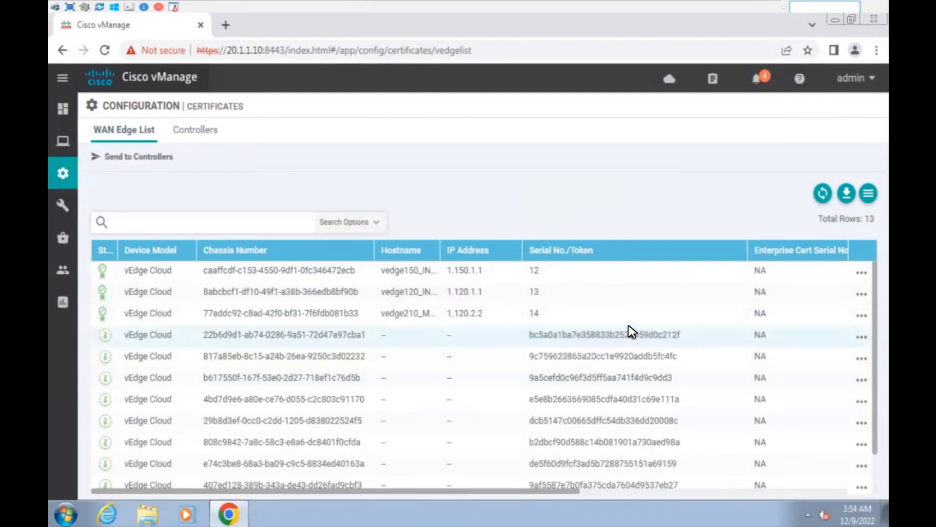
scroll(497, 355, "down", 1)
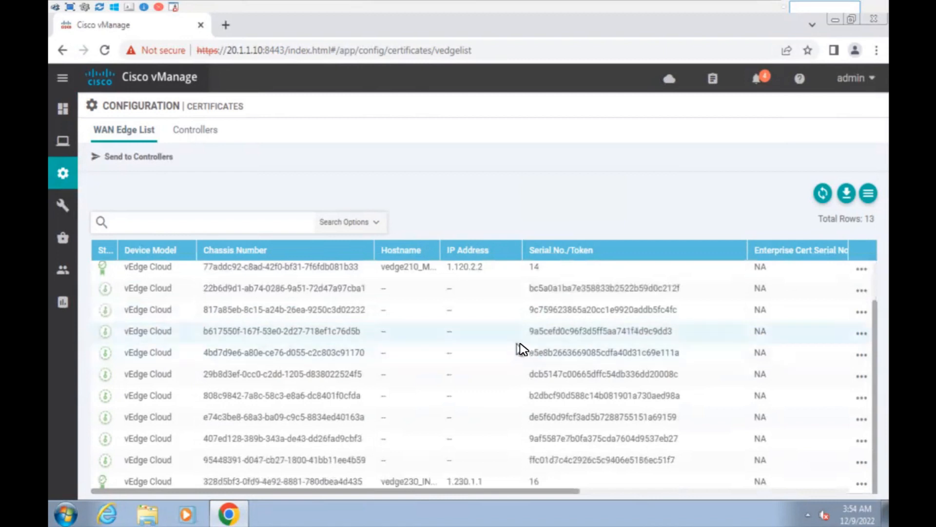
scroll(551, 355, "up", 1)
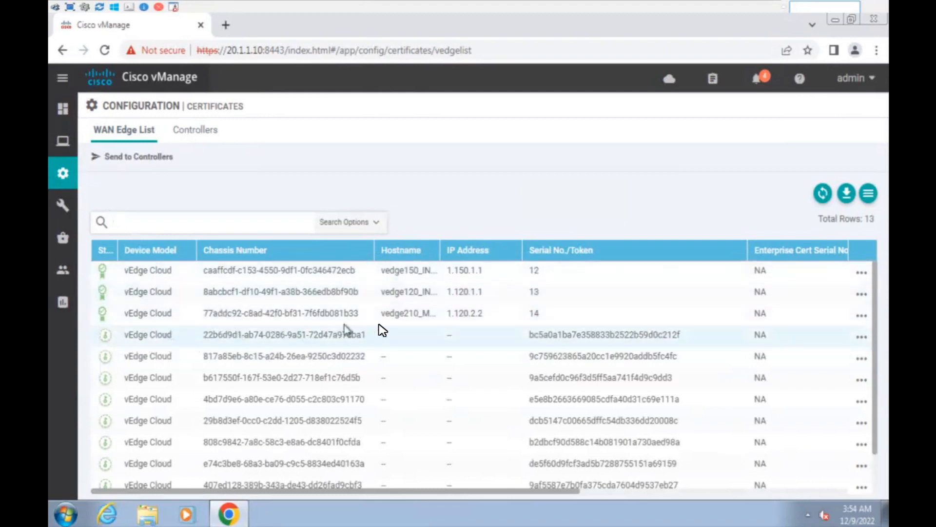
mouse_move(79, 178)
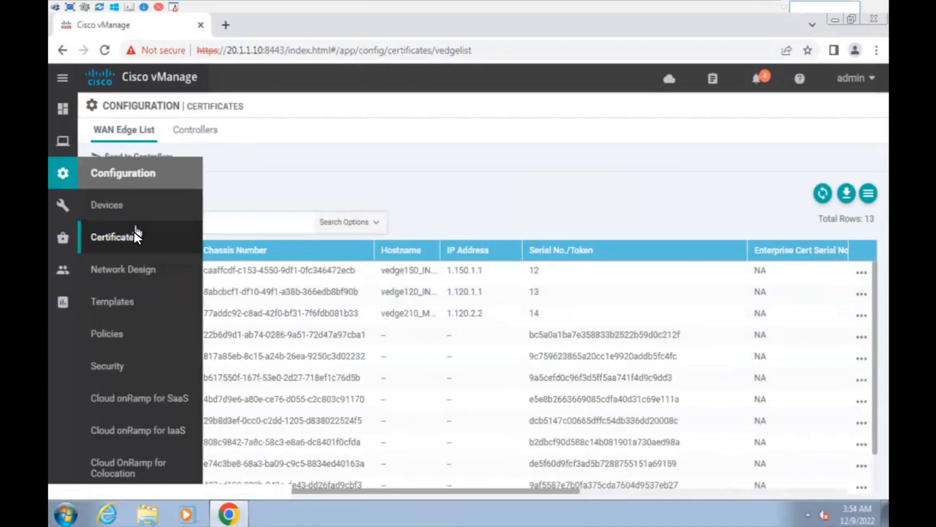
mouse_move(64, 269)
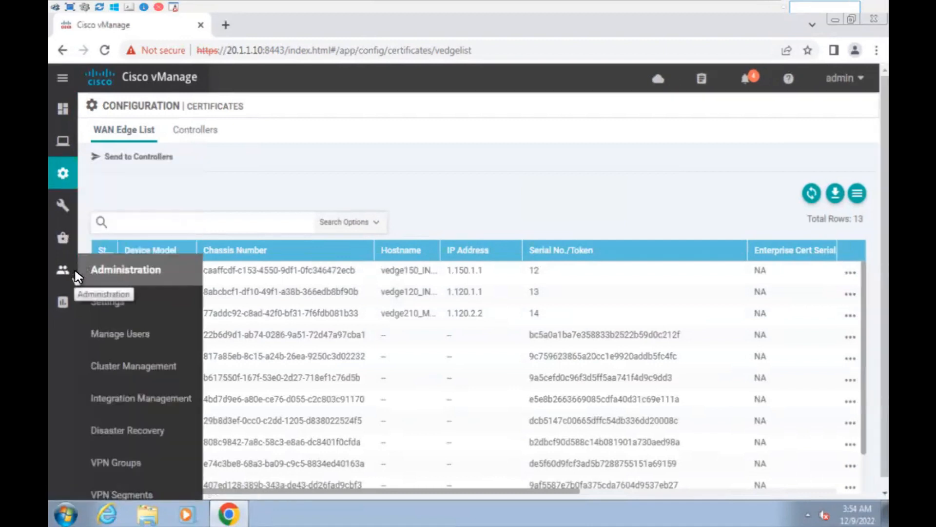
Open Administration Settings and view the controller certificate authorization options.
left_click(155, 302)
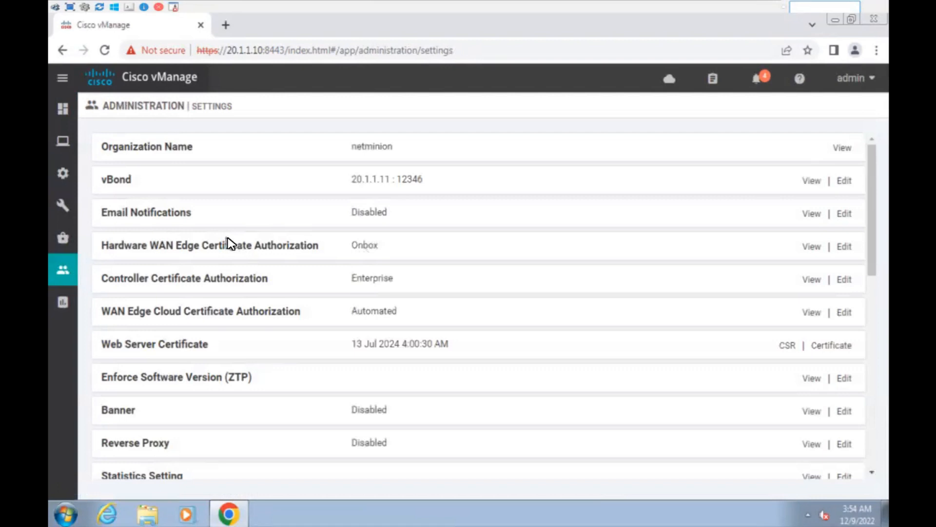
scroll(229, 243, "down", 2)
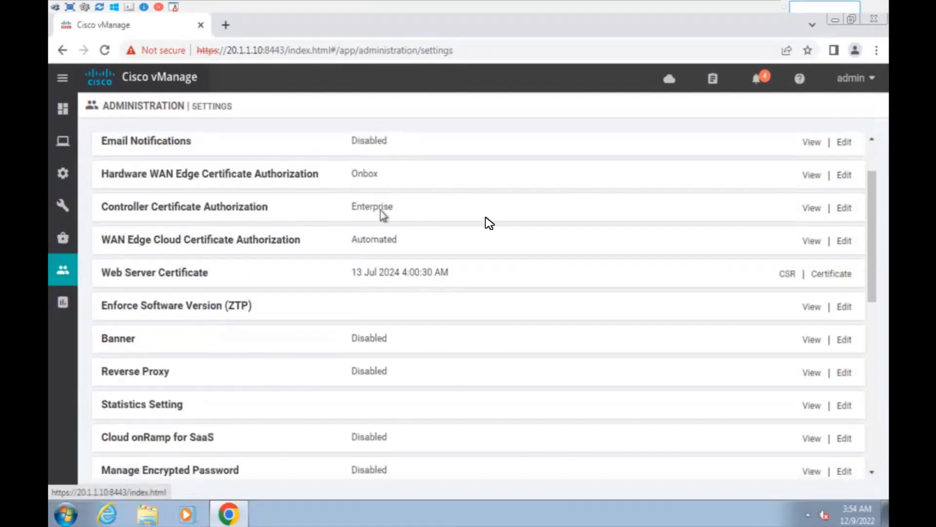
left_click(844, 208)
scroll(526, 251, "down", 5)
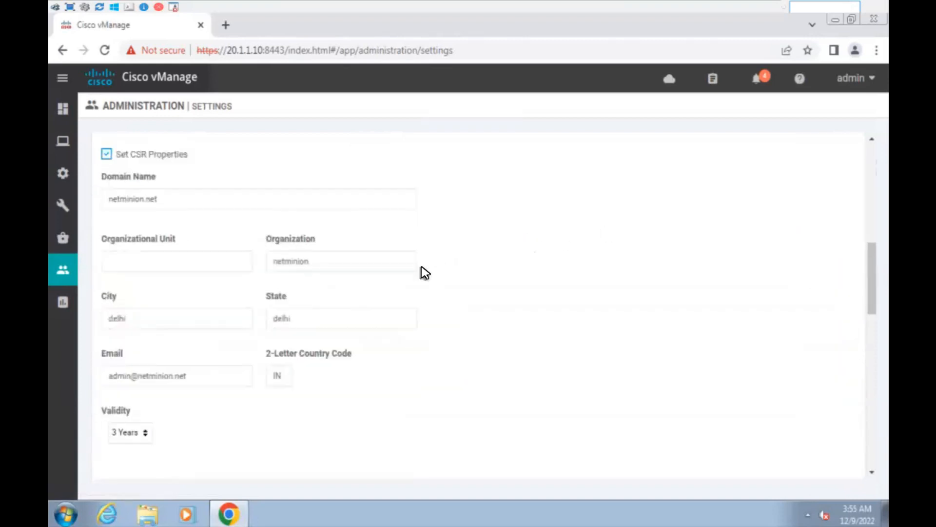
scroll(425, 272, "down", 6)
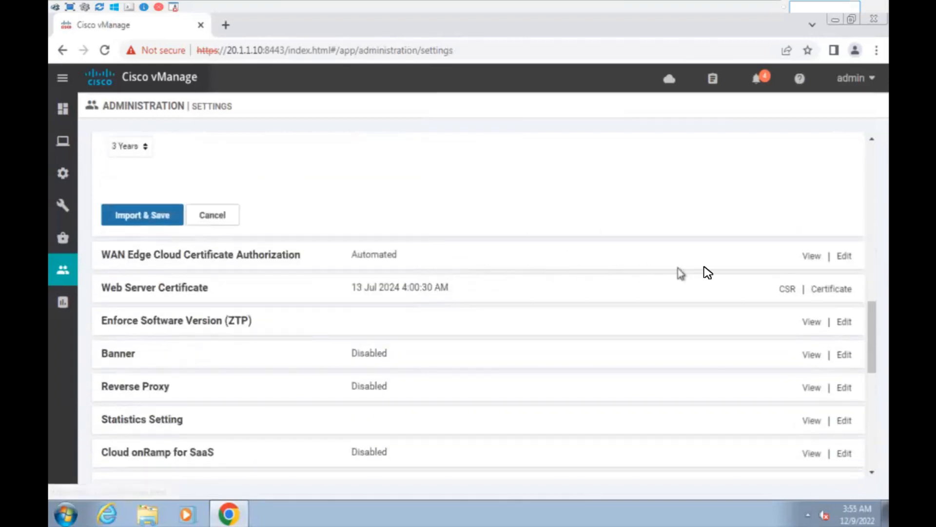
Confirm WAN Edge Cloud certificate authorization is Automated, then return to the Certificates list.
left_click(844, 256)
scroll(419, 295, "up", 3)
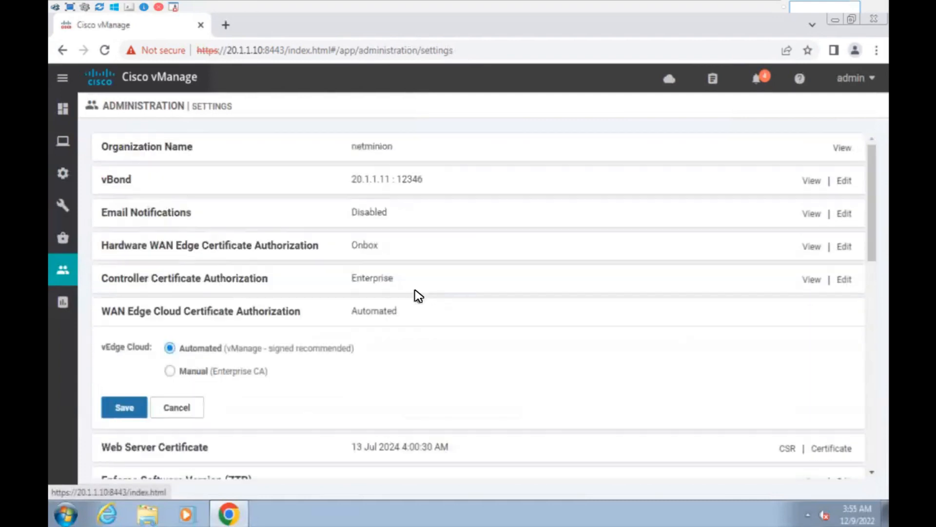
scroll(367, 305, "down", 3)
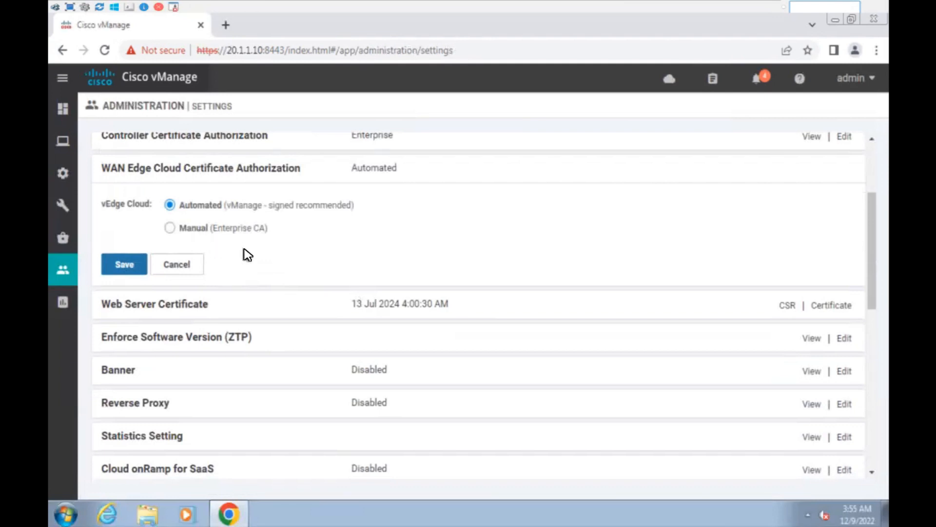
scroll(246, 255, "down", 3)
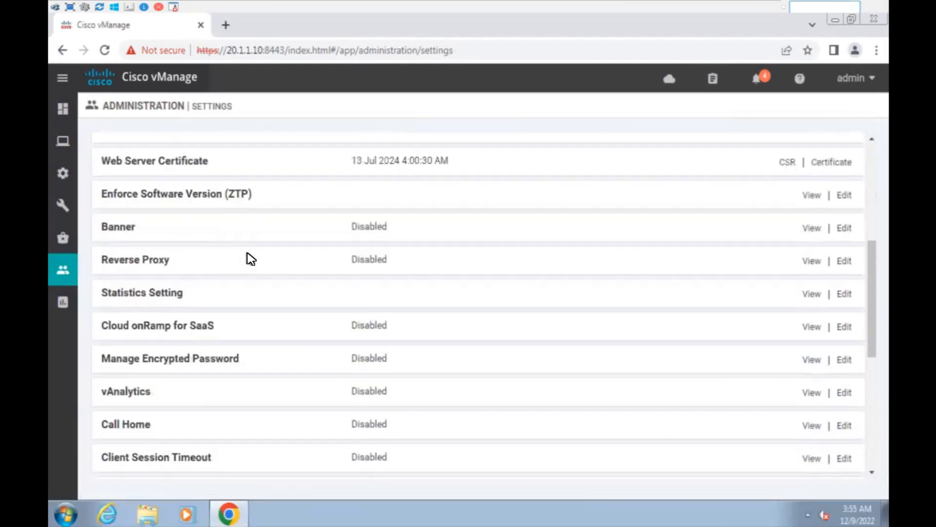
scroll(253, 272, "up", 5)
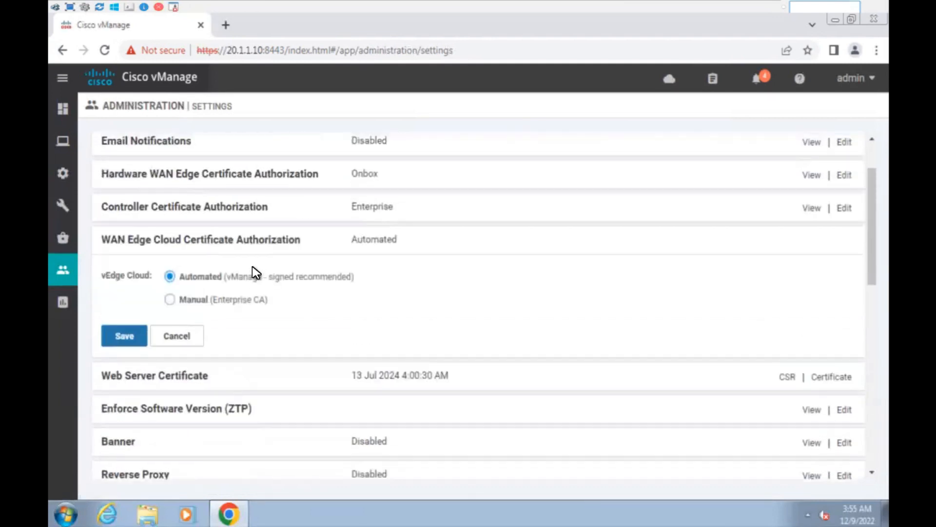
scroll(257, 271, "up", 2)
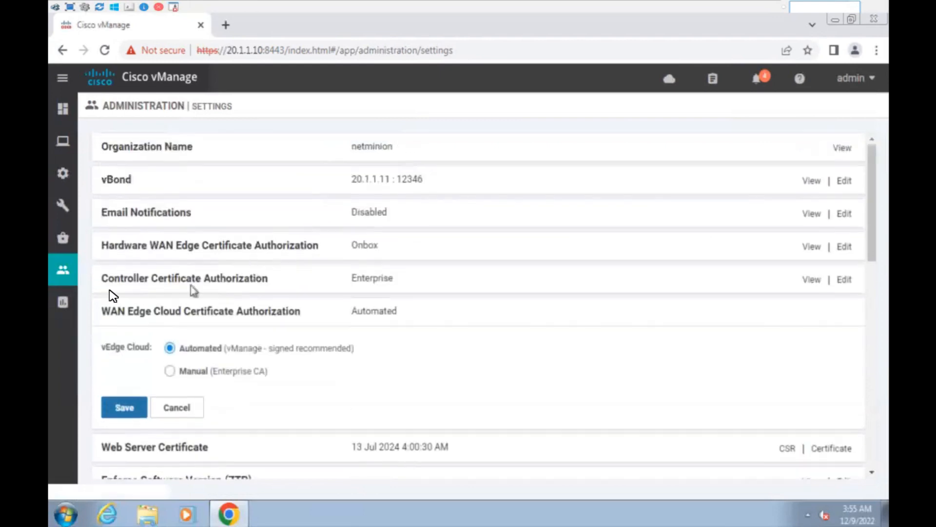
left_click(126, 235)
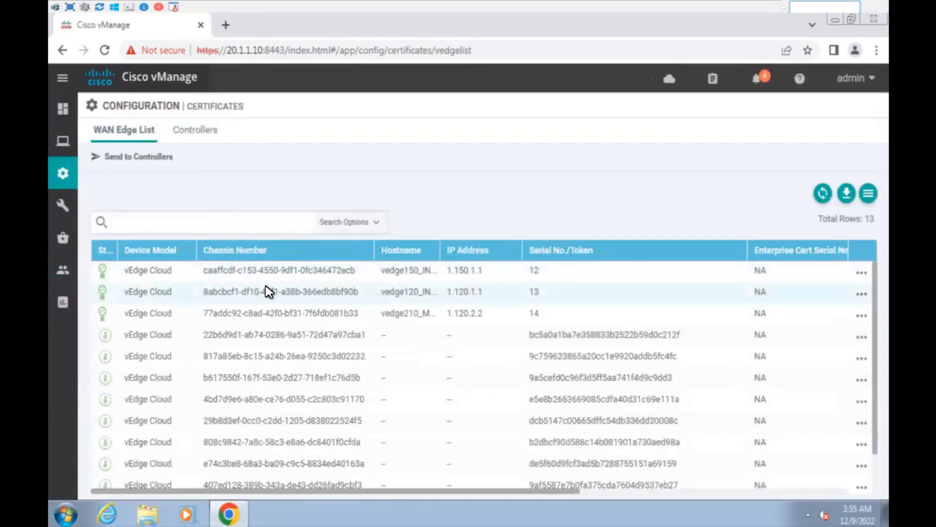
Scroll the Certificates list, then switch to Configuration > Devices to see the 13 vEdge Cloud entries.
scroll(304, 277, "down", 1)
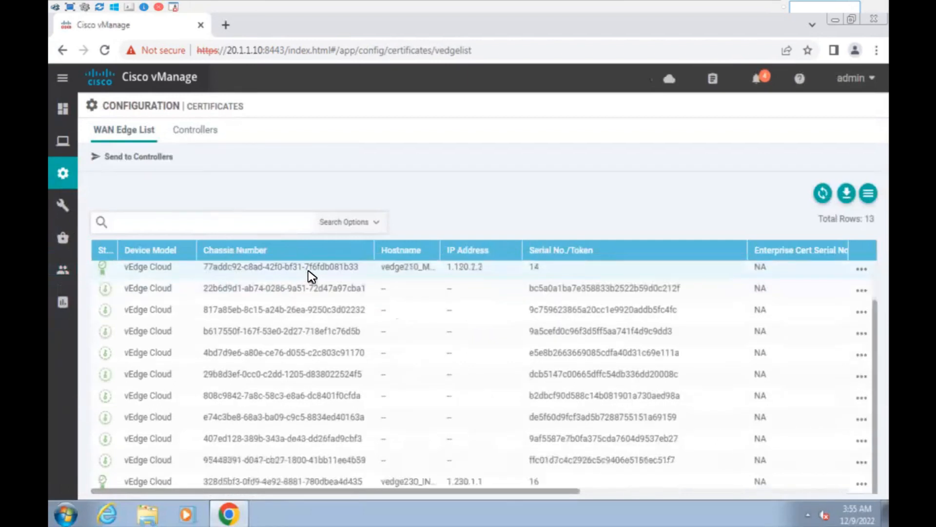
scroll(313, 277, "up", 1)
scroll(273, 302, "down", 1)
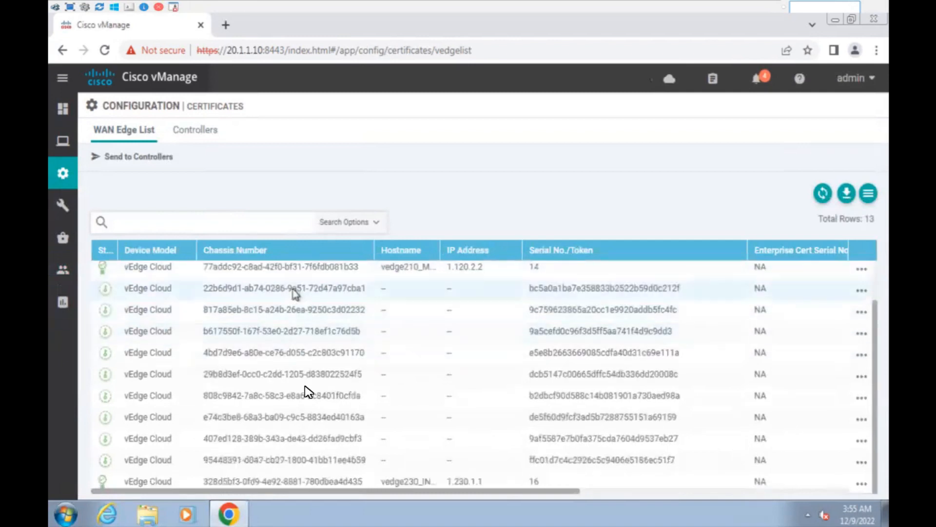
scroll(404, 349, "up", 1)
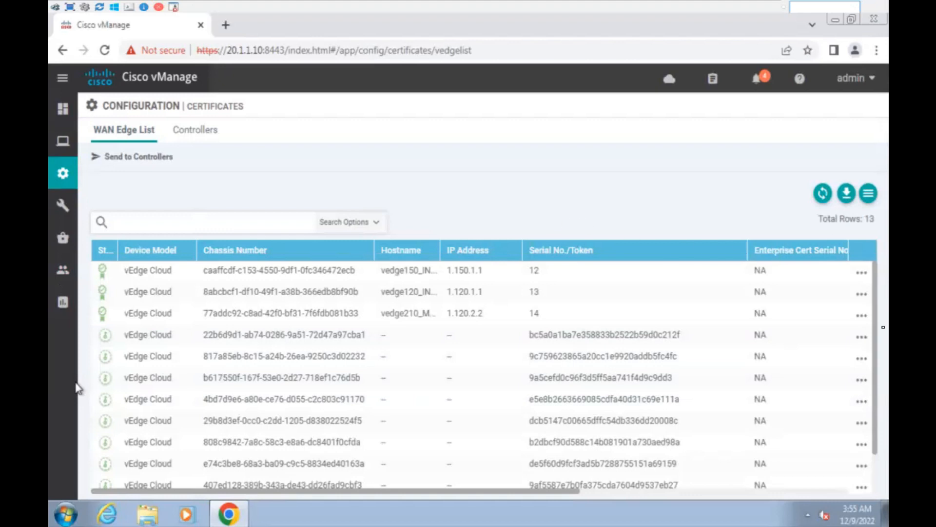
scroll(681, 253, "down", 1)
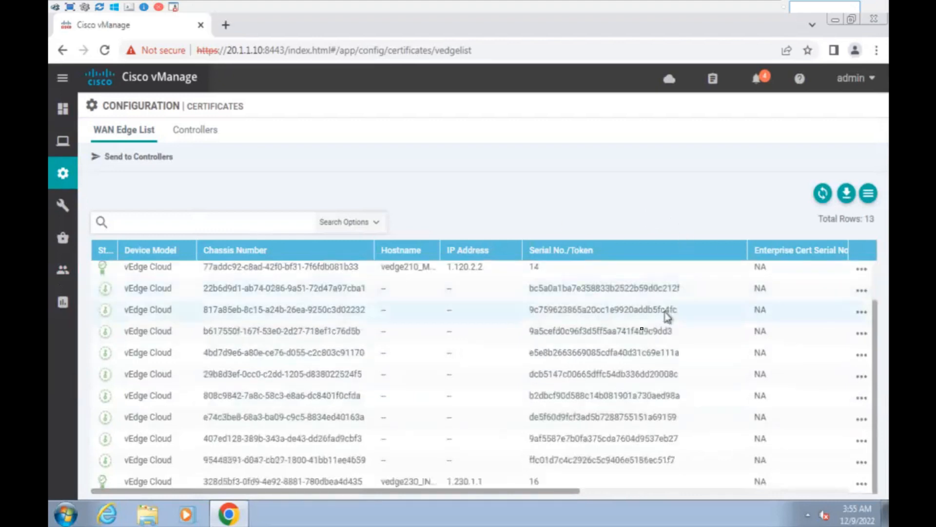
mouse_move(62, 175)
left_click(115, 205)
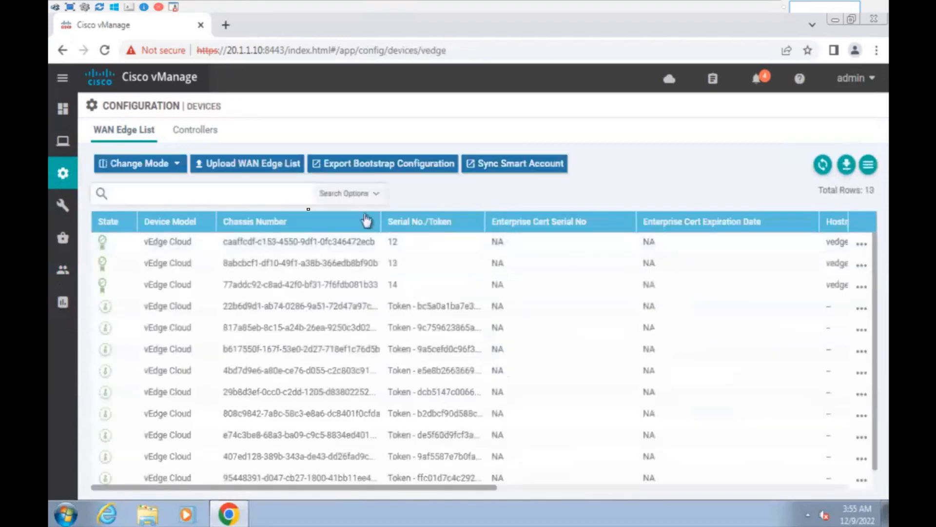
left_click(241, 167)
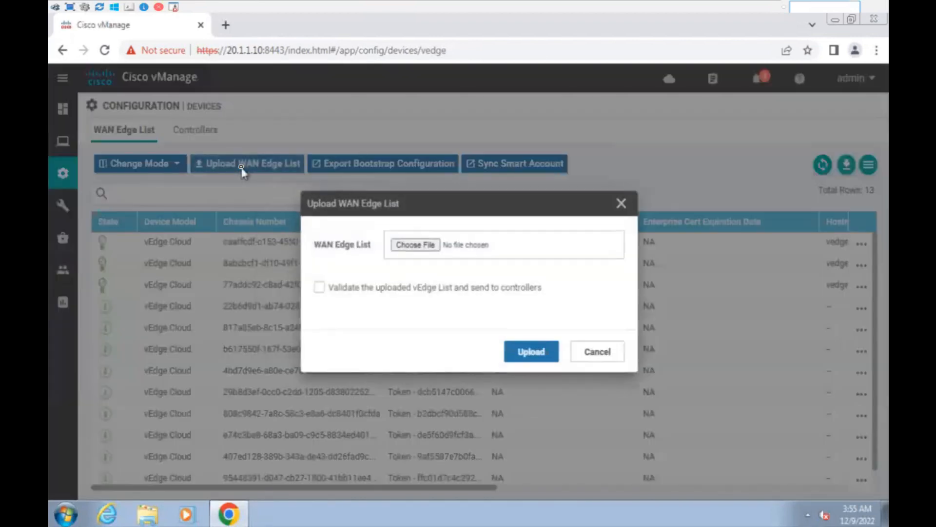
left_click(429, 245)
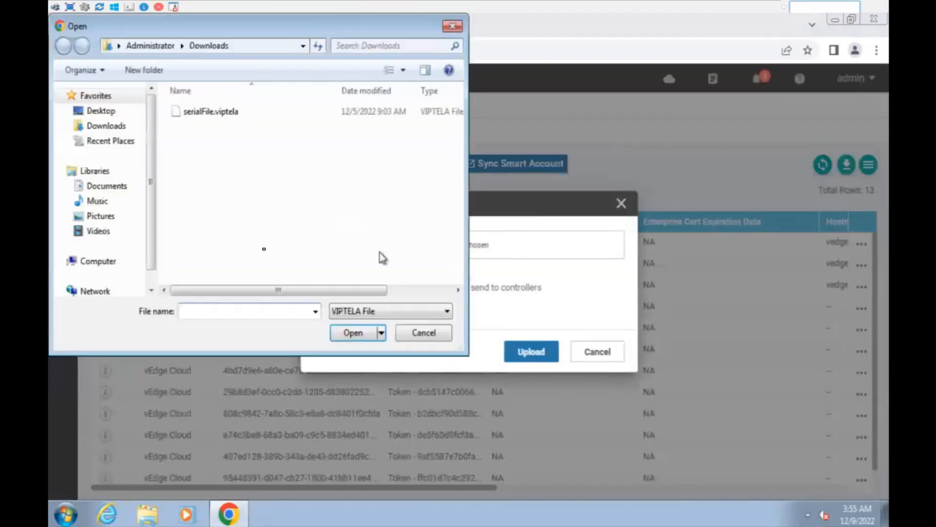
left_click(217, 117)
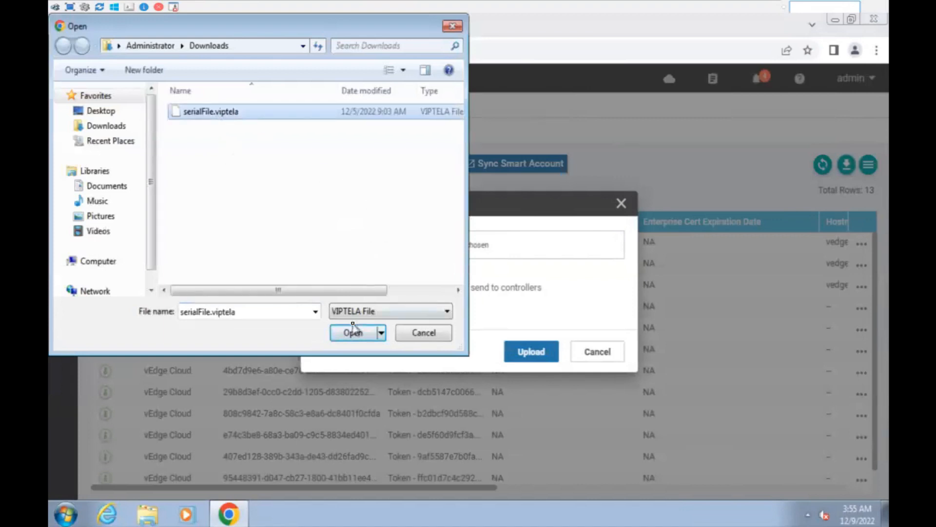
left_click(423, 332)
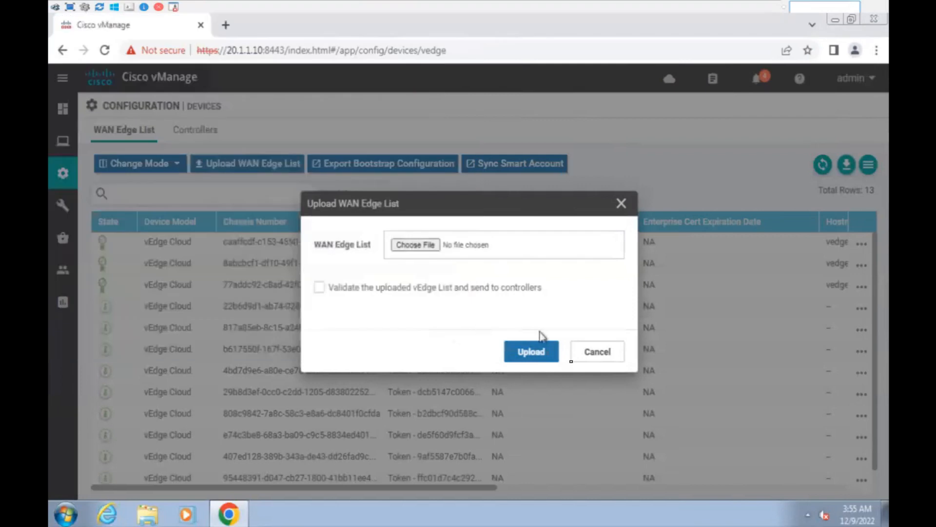
left_click(597, 351)
left_click_drag(166, 320, 391, 422)
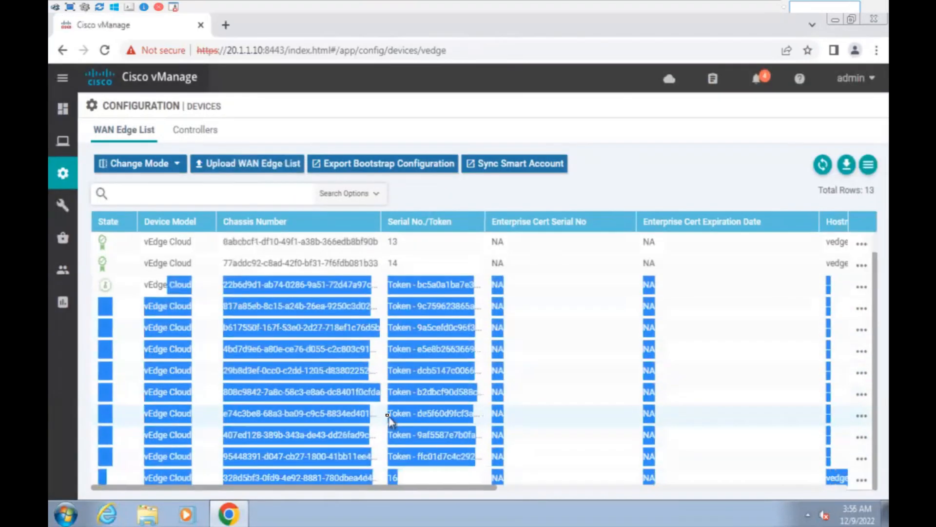
left_click(390, 421)
left_click_drag(402, 456, 421, 285)
left_click(421, 286)
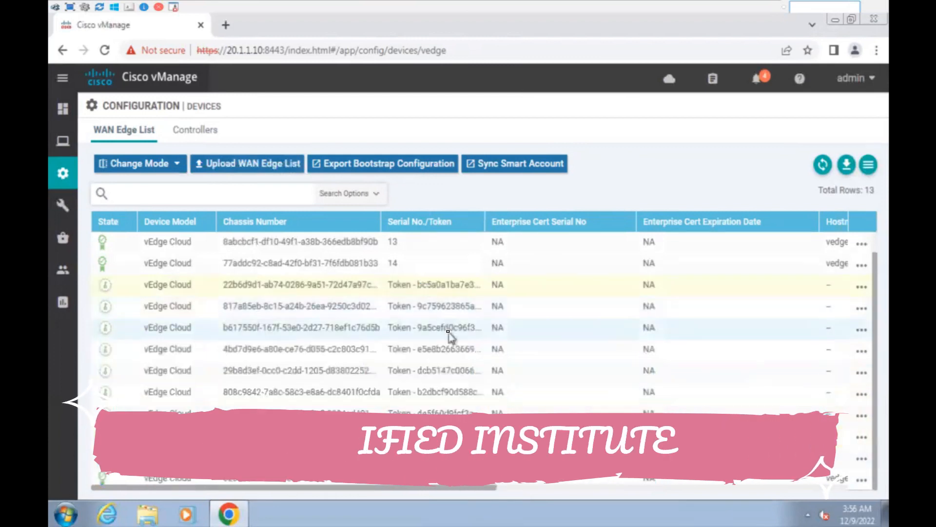
scroll(448, 324, "up", 1)
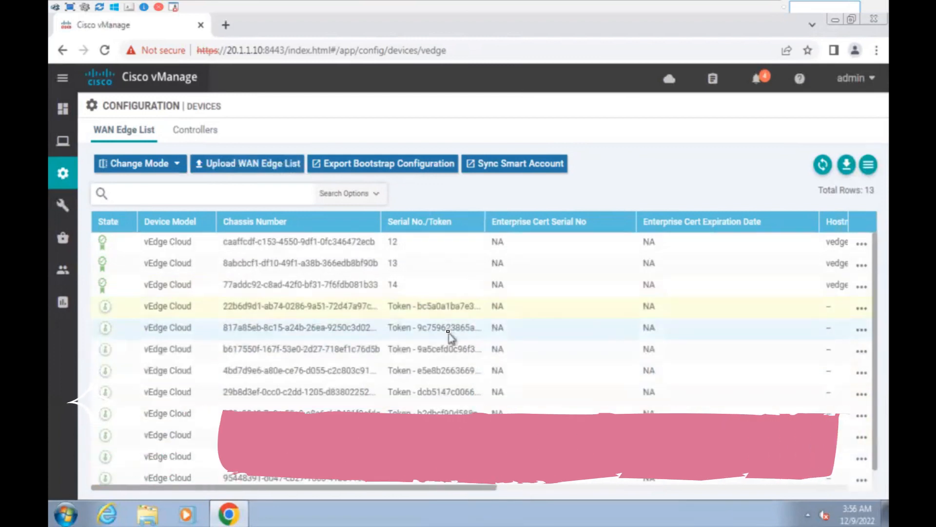
left_click(525, 167)
left_click(358, 246)
left_click(351, 308)
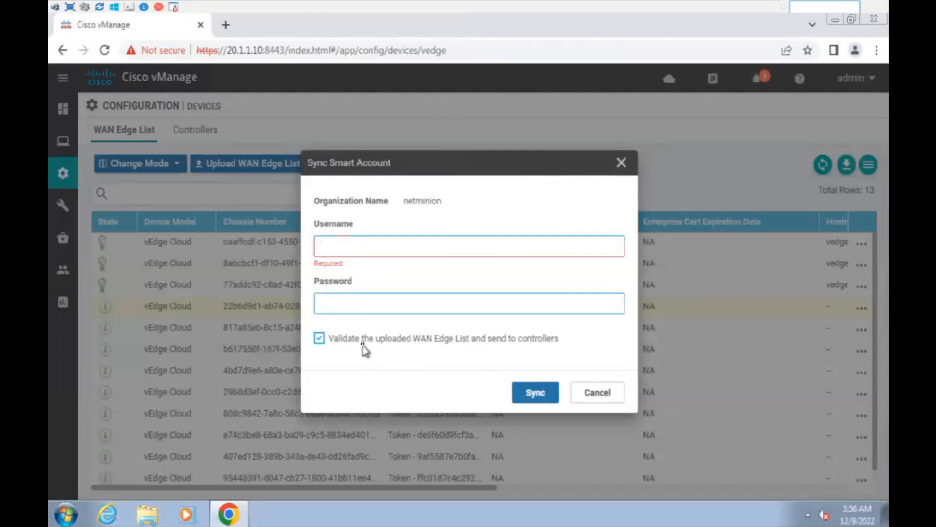
left_click(320, 338)
left_click_drag(358, 343, 514, 351)
left_click(485, 367)
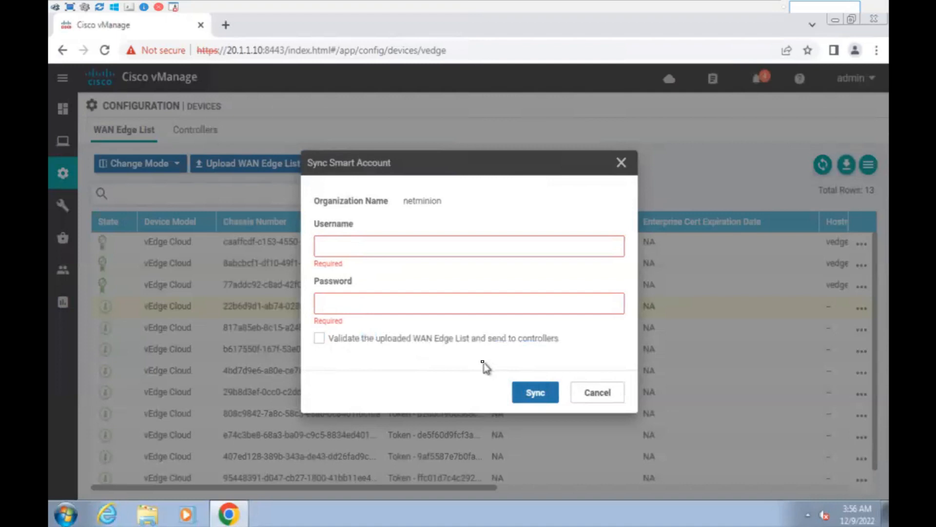
left_click(598, 393)
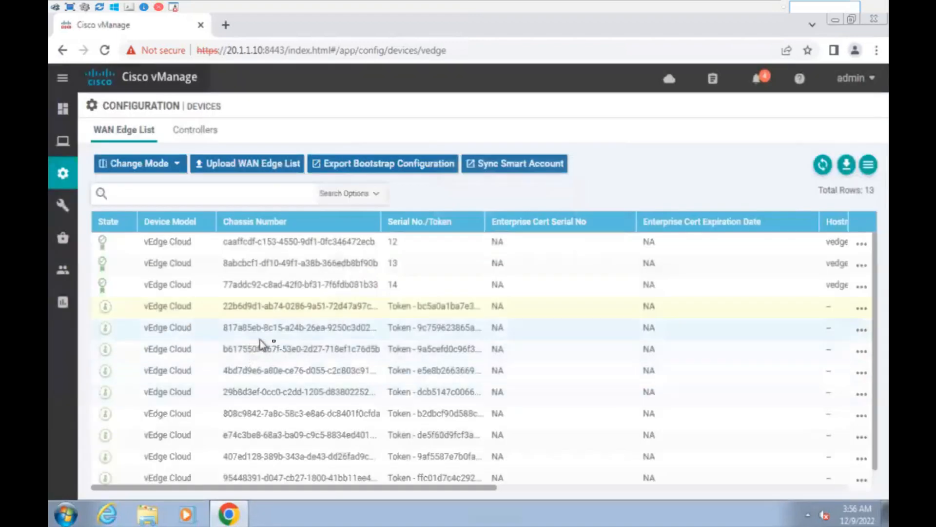
scroll(400, 429, "down", 1)
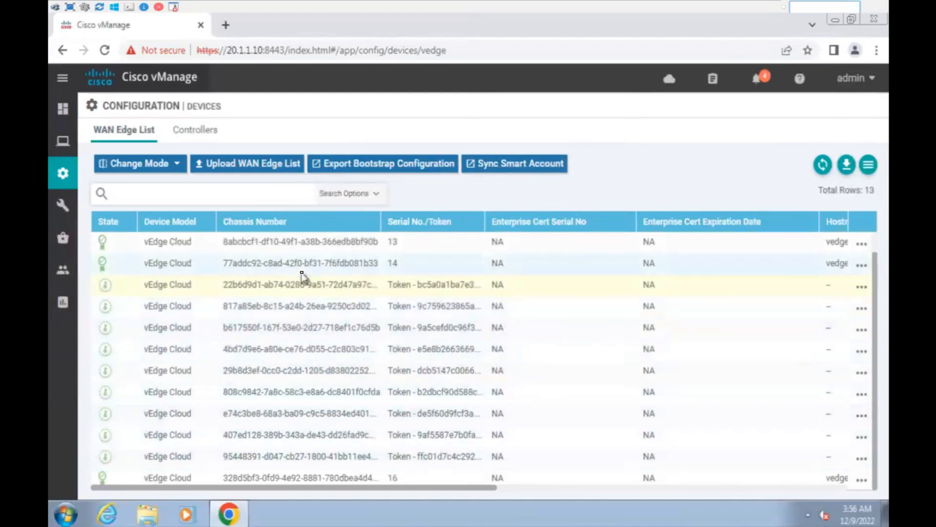
mouse_move(120, 215)
mouse_move(126, 198)
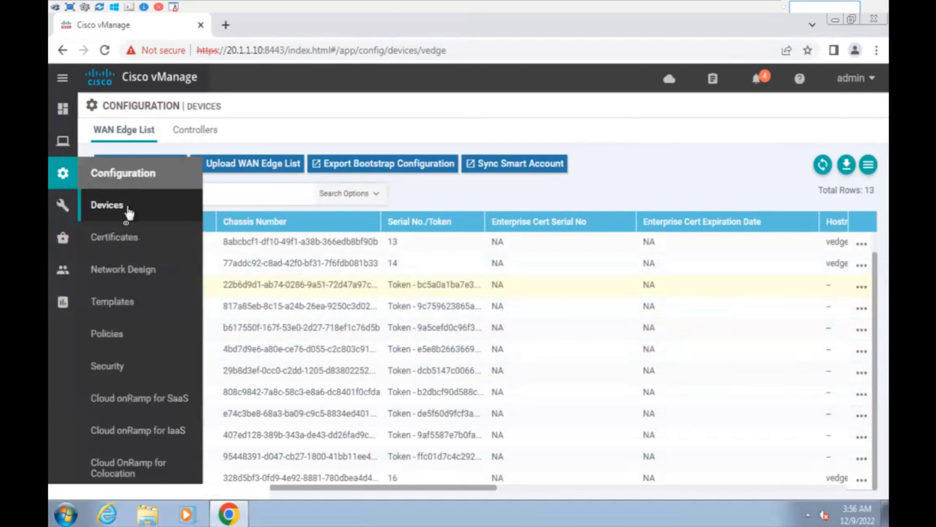
Mark device 22b6d9d1-ab74-0286-9a51-72d47a97cba1 as Valid in the Certificates WAN Edge List.
left_click(128, 237)
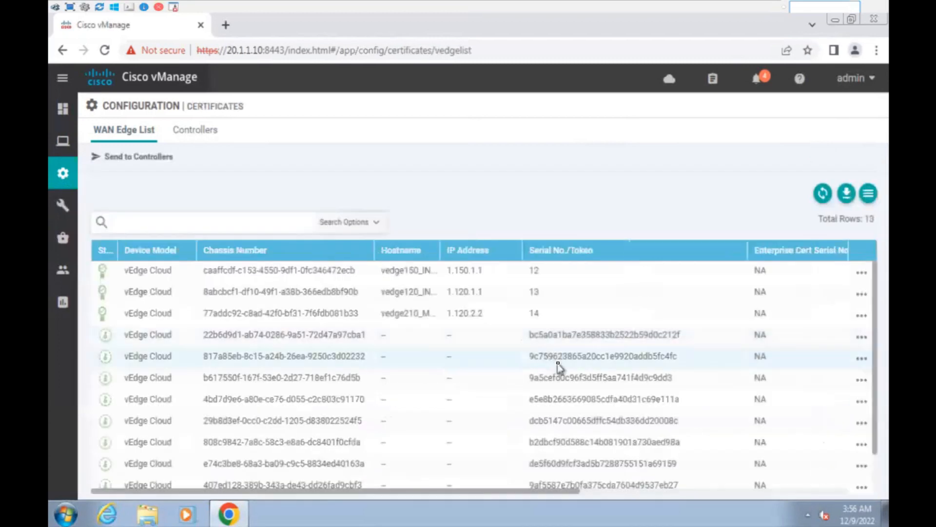
scroll(546, 376, "down", 2)
left_click_drag(542, 491, 836, 514)
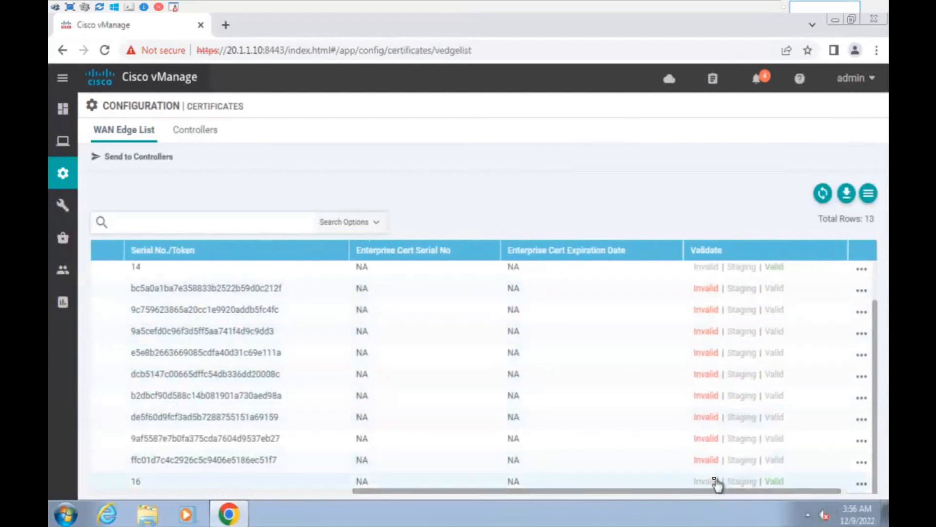
left_click(773, 289)
left_click(521, 320)
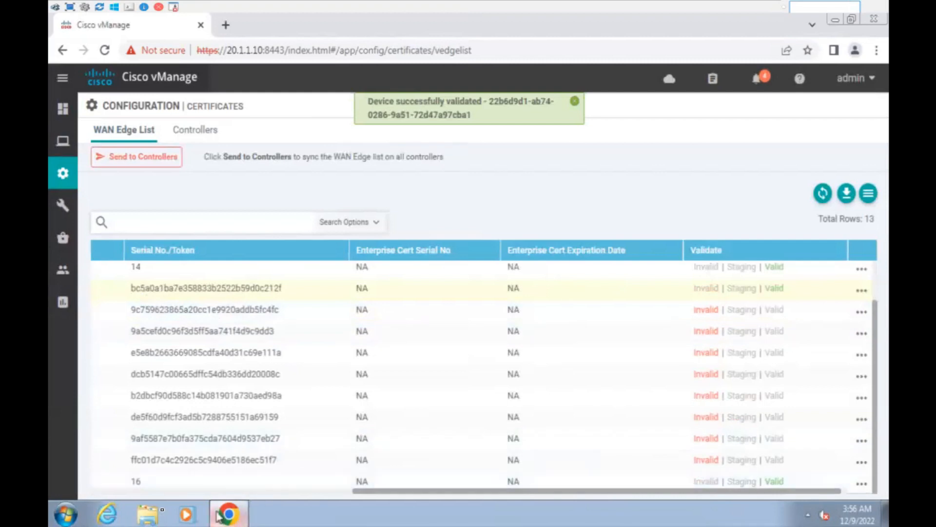
left_click(65, 515)
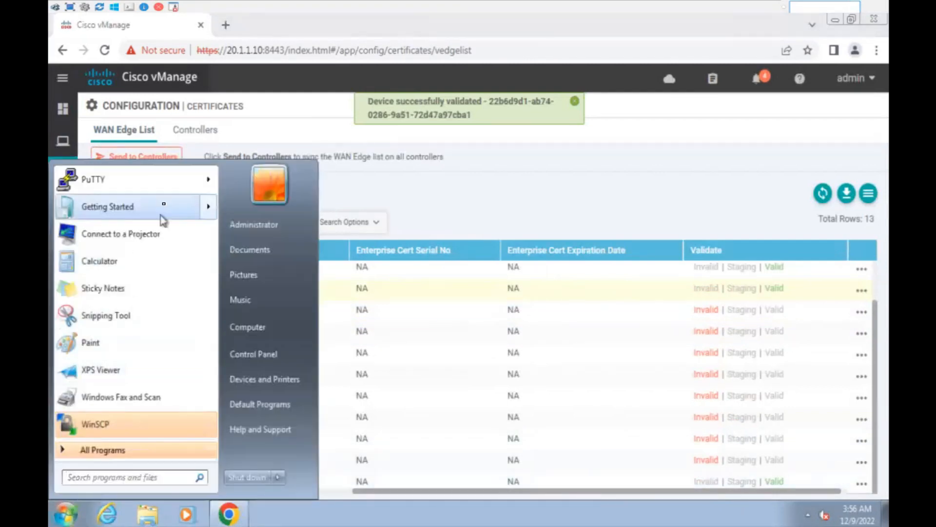
Try PuTTY connections to 100.120.1.1 and 100.120.1.12, closing the failed terminals.
left_click(154, 185)
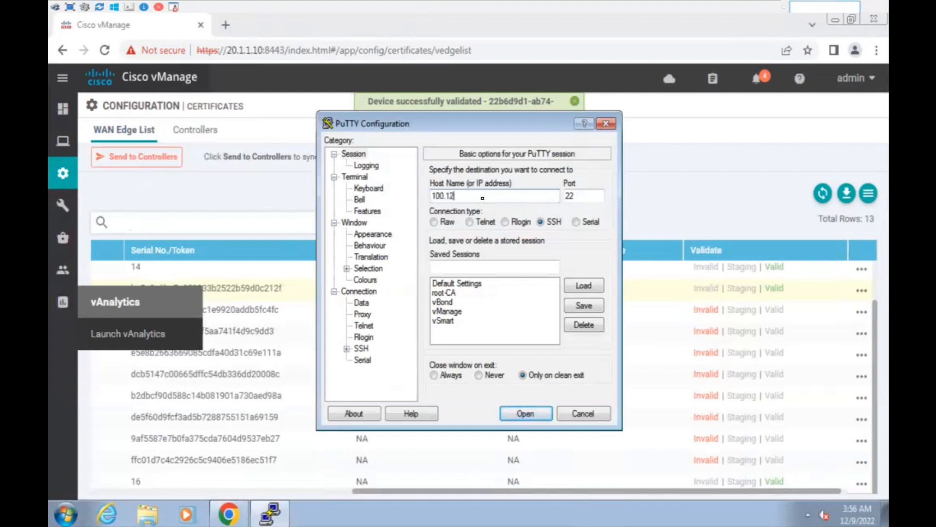
type("1")
key("Return")
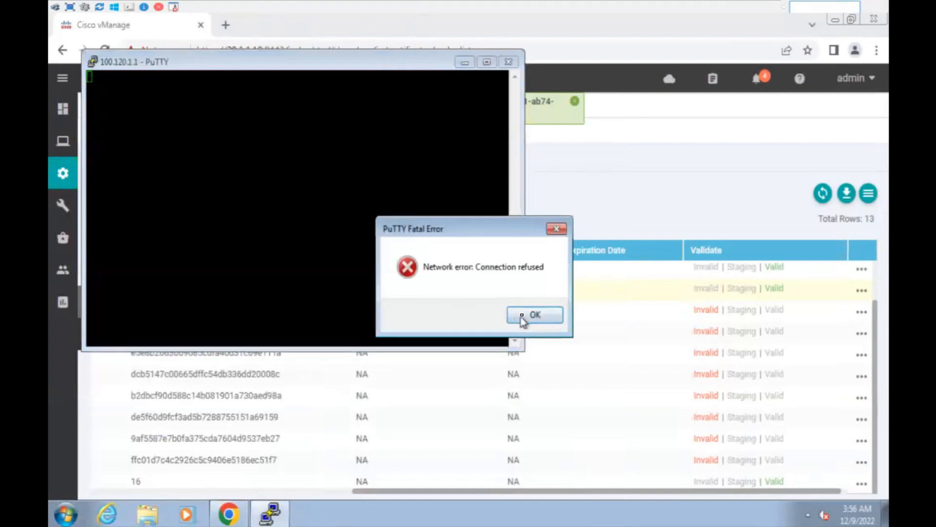
left_click(517, 318)
left_click(509, 62)
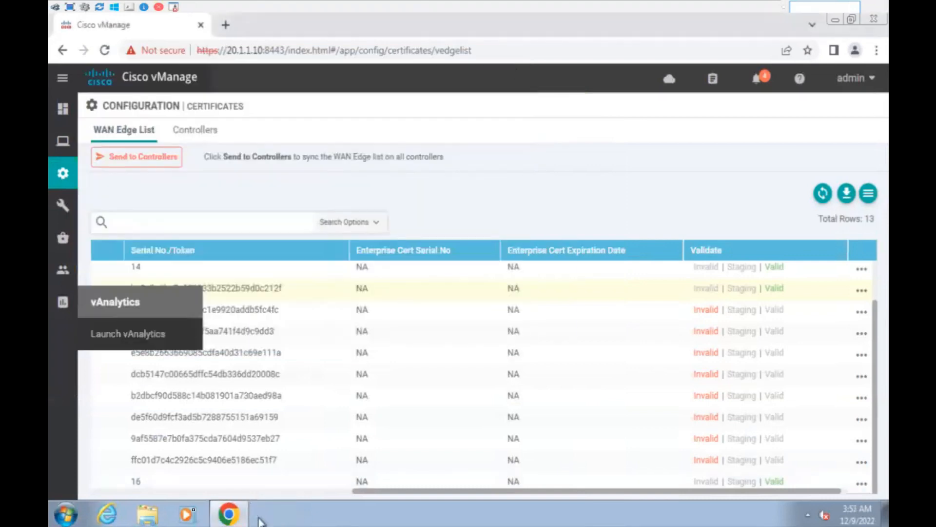
left_click(66, 514)
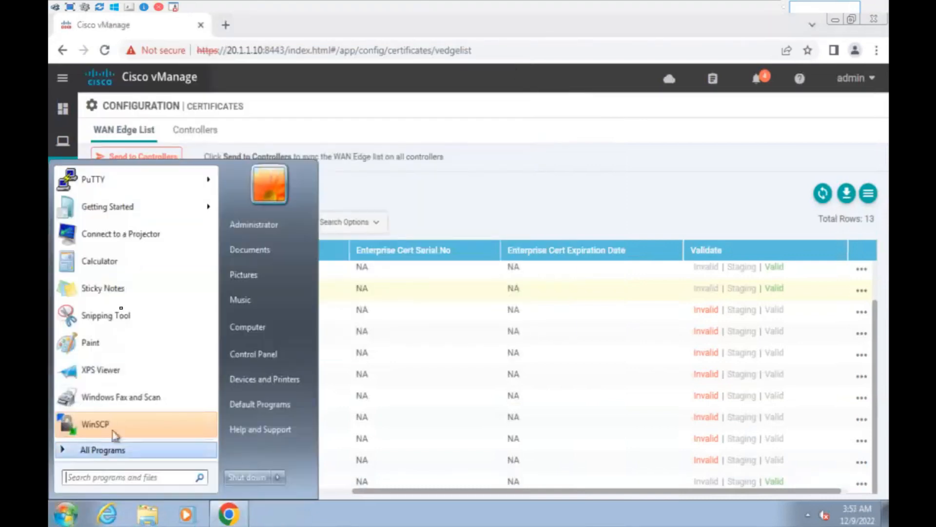
left_click(117, 180)
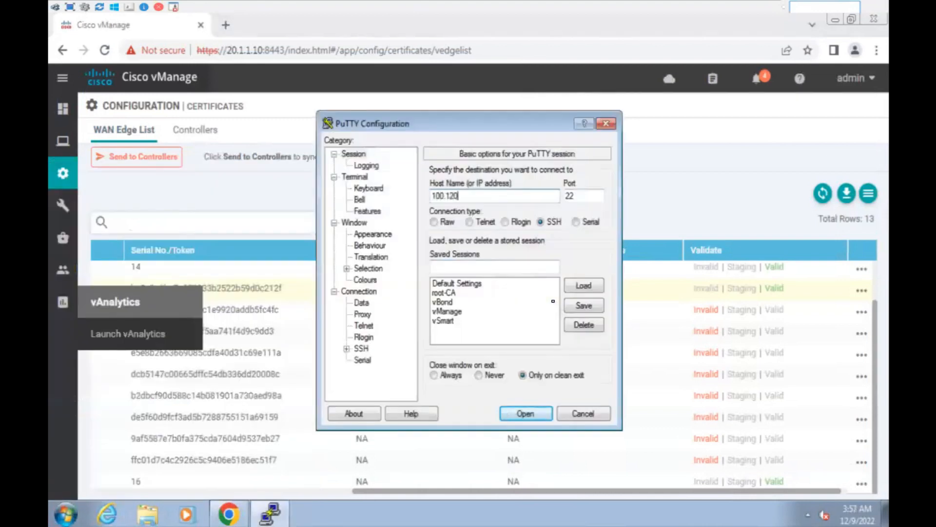
key("Return")
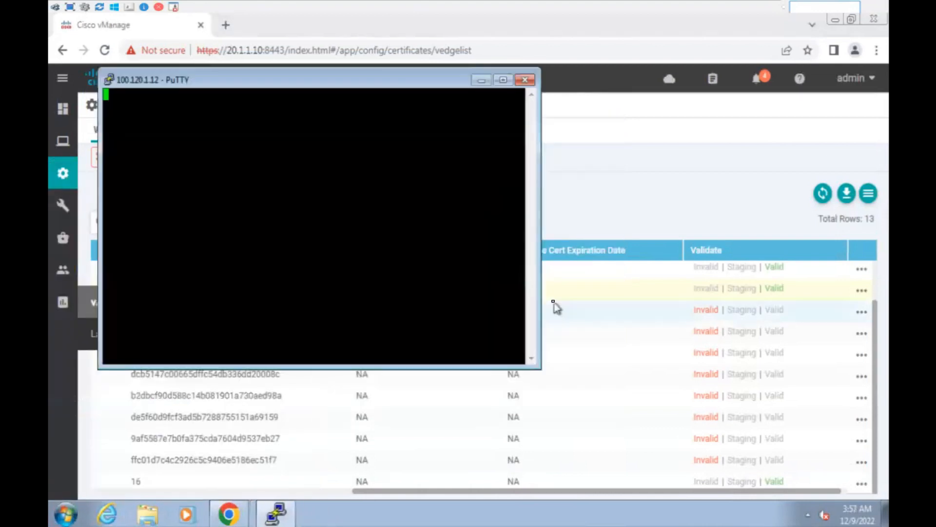
right_click(435, 79)
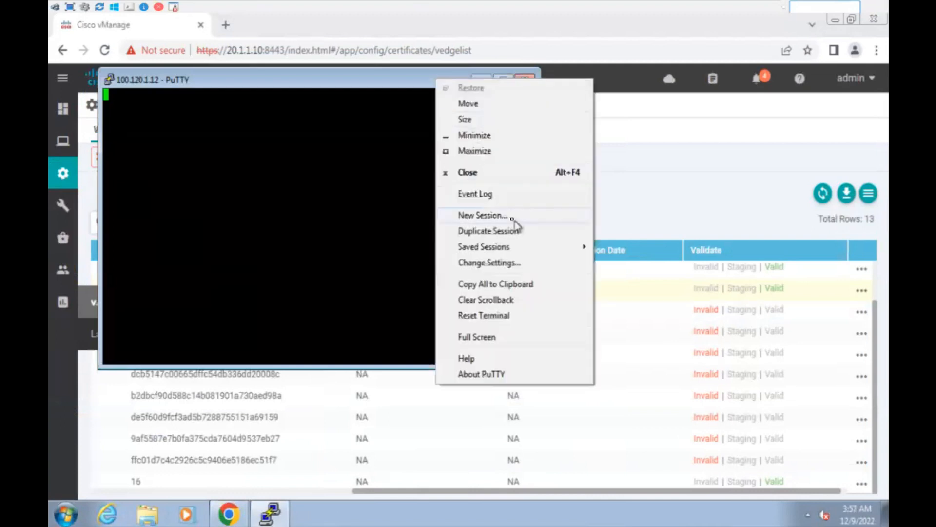
left_click(503, 217)
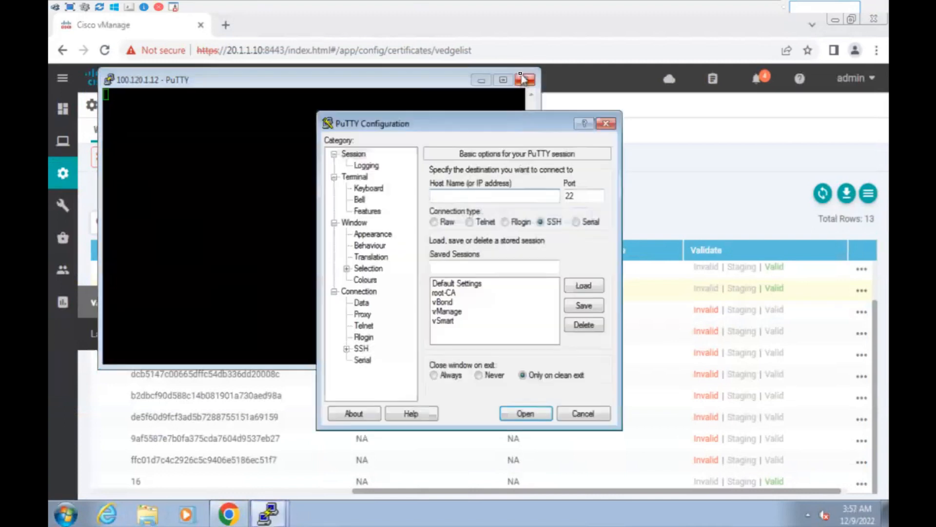
left_click(525, 79)
left_click(486, 316)
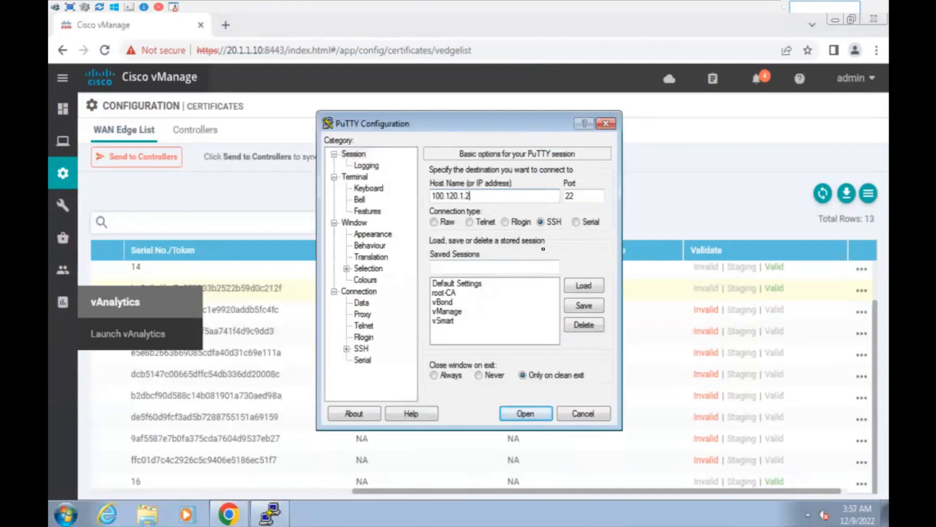
Open an SSH session to 100.120.1.2, trust its host key, and log in as admin.
key("Return")
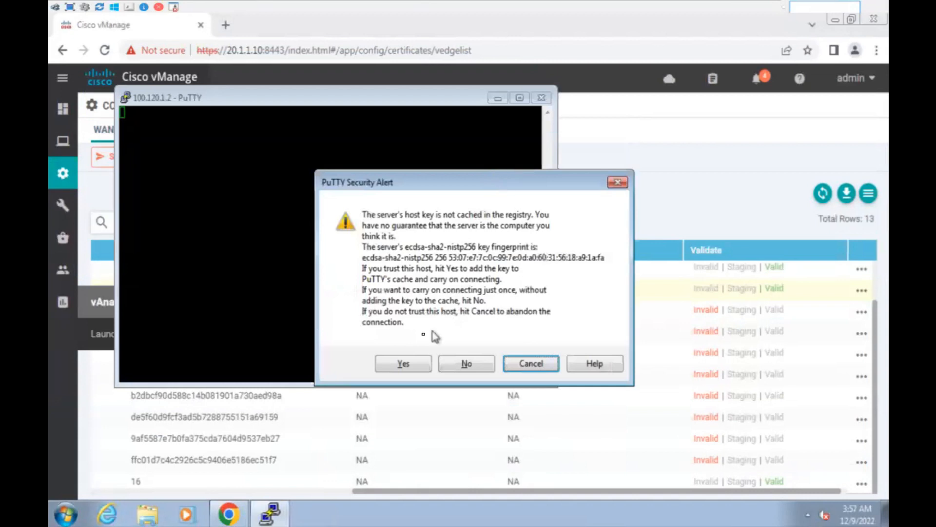
left_click(409, 362)
type("admin")
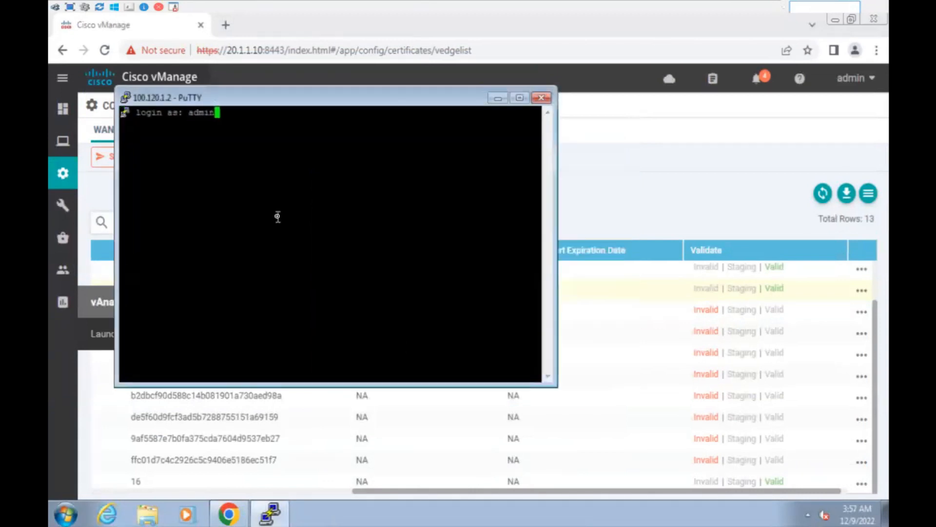
key("Return")
key("Return")
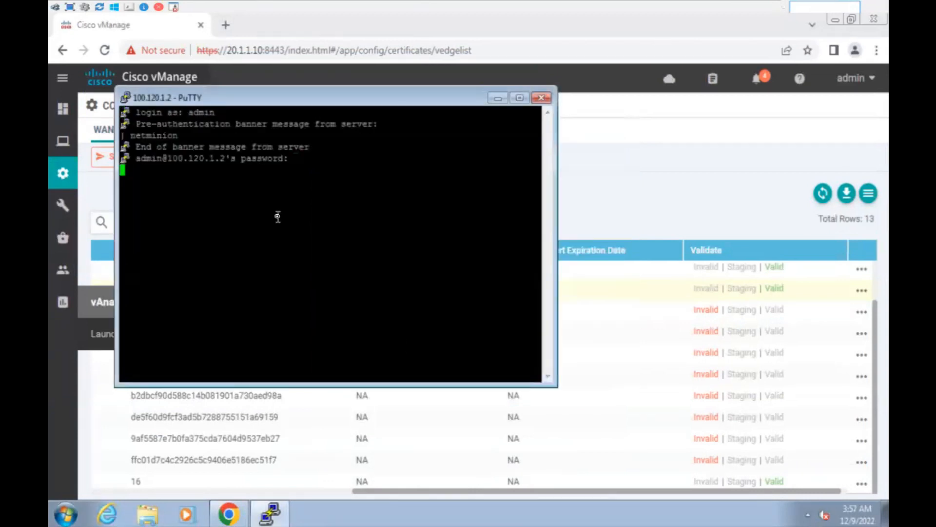
left_click_drag(348, 103, 484, 70)
left_click(735, 232)
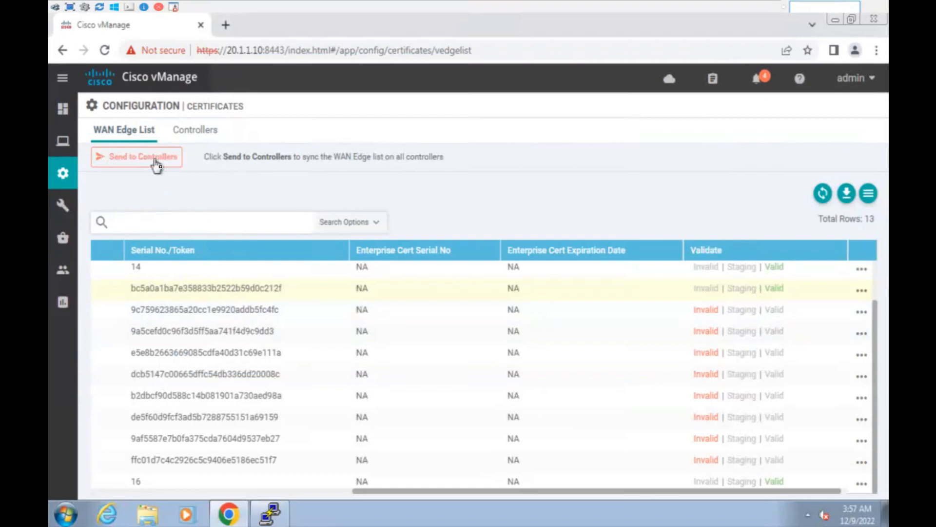
Open the saved vBond PuTTY session, log in as admin, and maximize the terminal.
left_click_drag(283, 288, 137, 294)
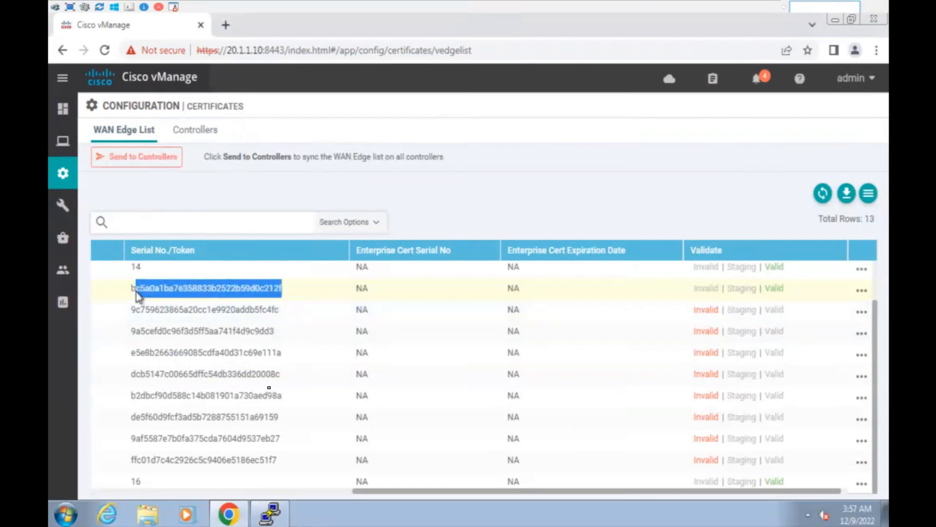
right_click(270, 512)
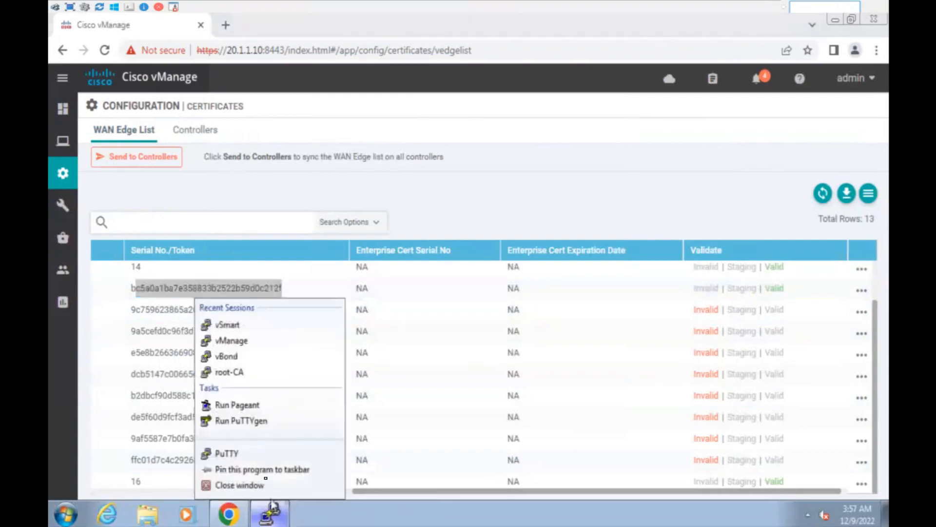
left_click(245, 355)
type("admin")
key("Return")
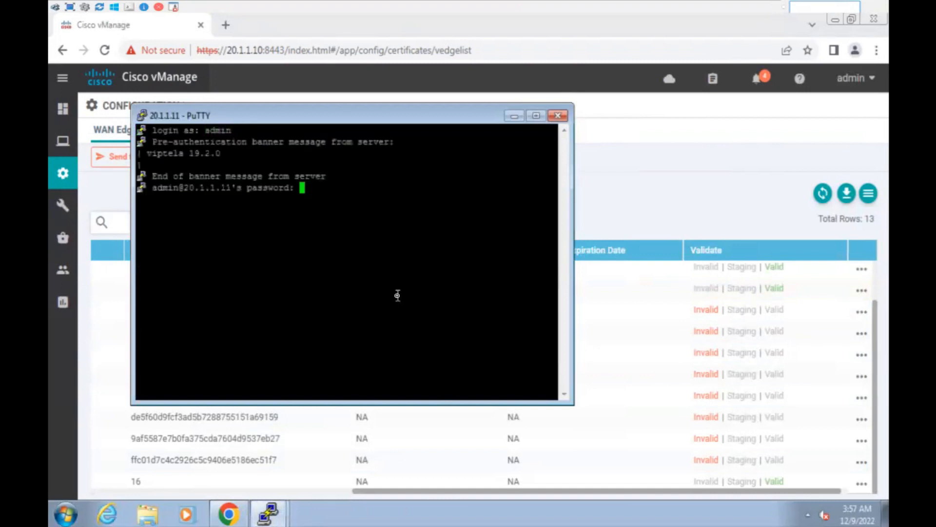
key("Return")
left_click(537, 115)
Run show orchestrator valid-vedges on vBond and highlight the four listed chassis numbers.
type("show orc")
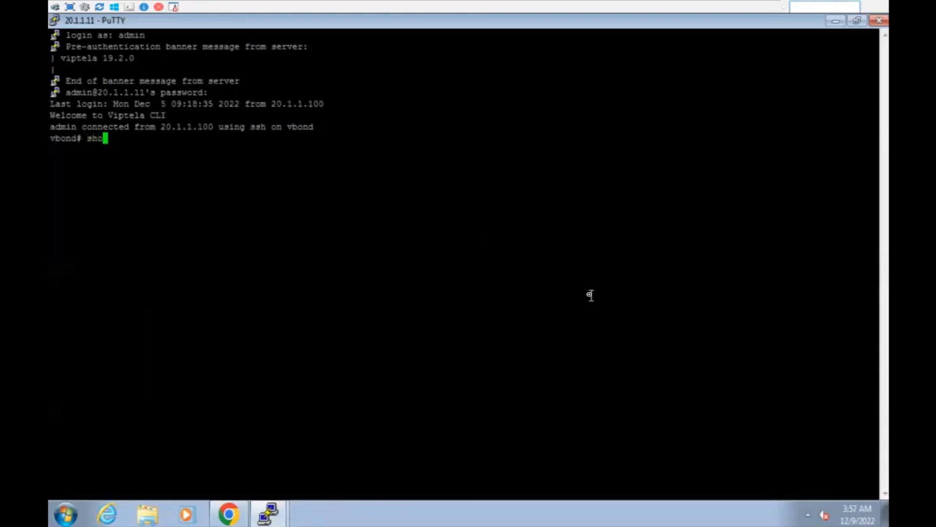
key("Tab")
type("va")
key("Tab")
type("e")
key("Tab")
key("Return")
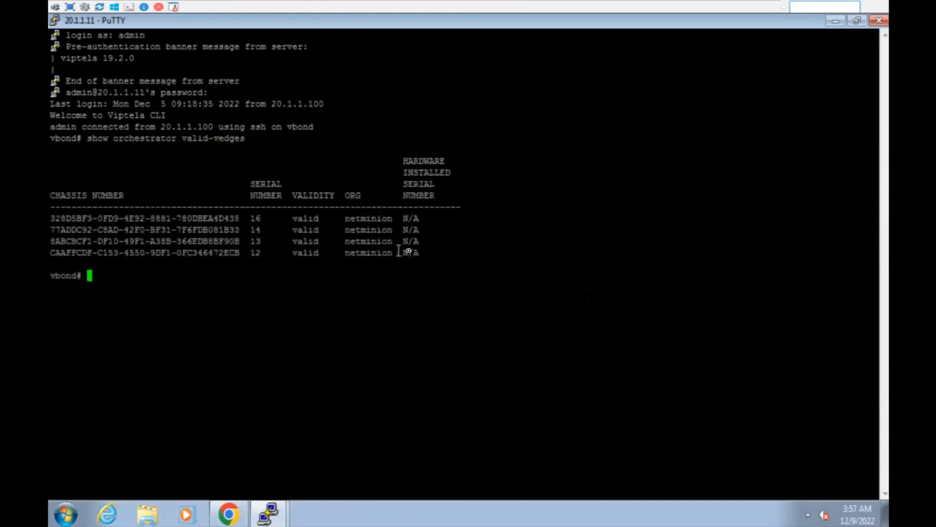
left_click_drag(421, 250, 50, 147)
left_click(233, 220)
left_click_drag(443, 251, 56, 142)
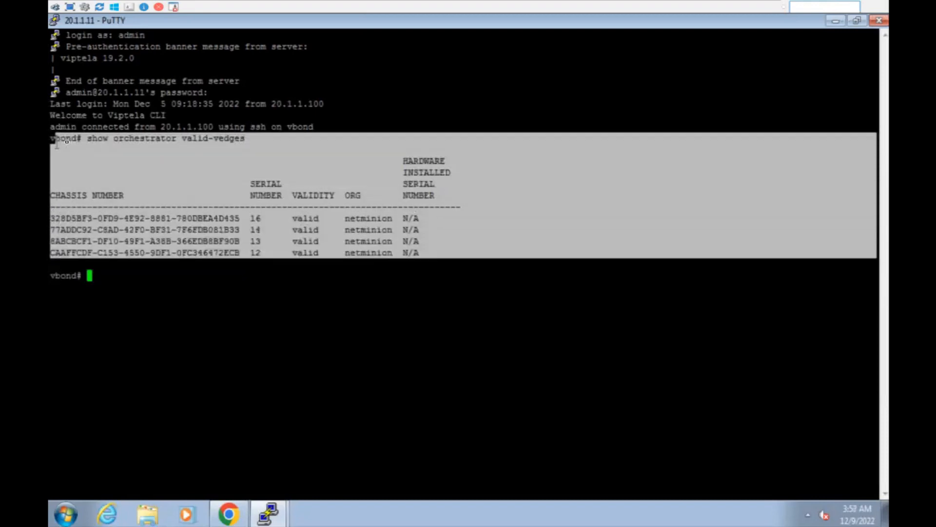
left_click(177, 210)
left_click_drag(69, 218, 230, 241)
left_click(259, 320)
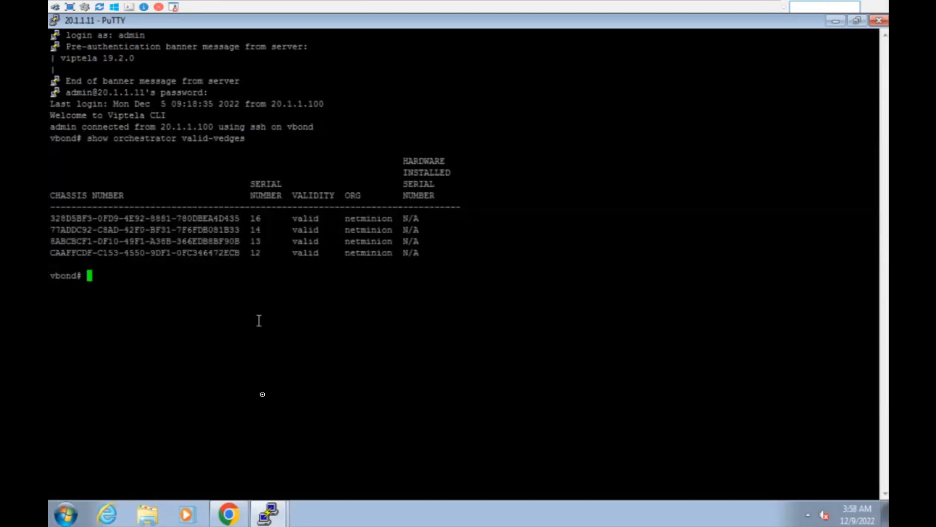
left_click(228, 513)
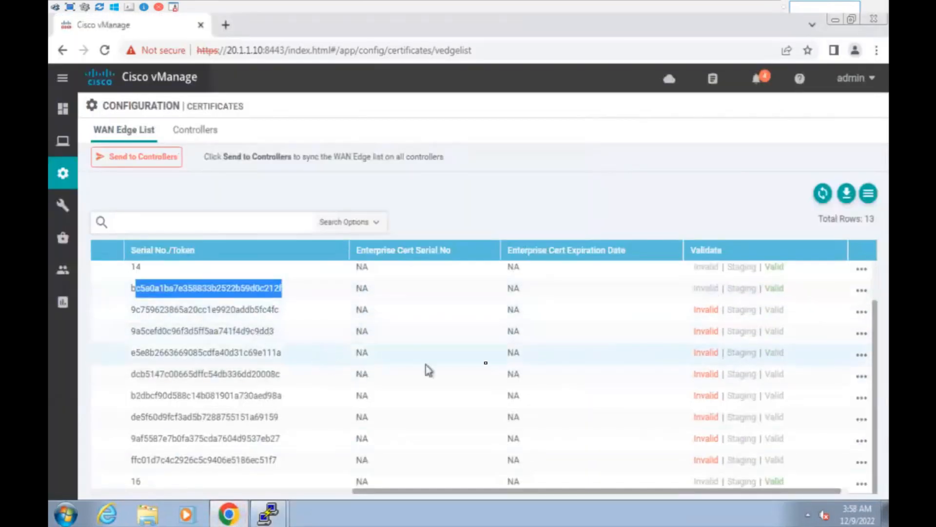
Push the WAN Edge list to all controllers and return to the vBond console.
scroll(727, 355, "up", 1)
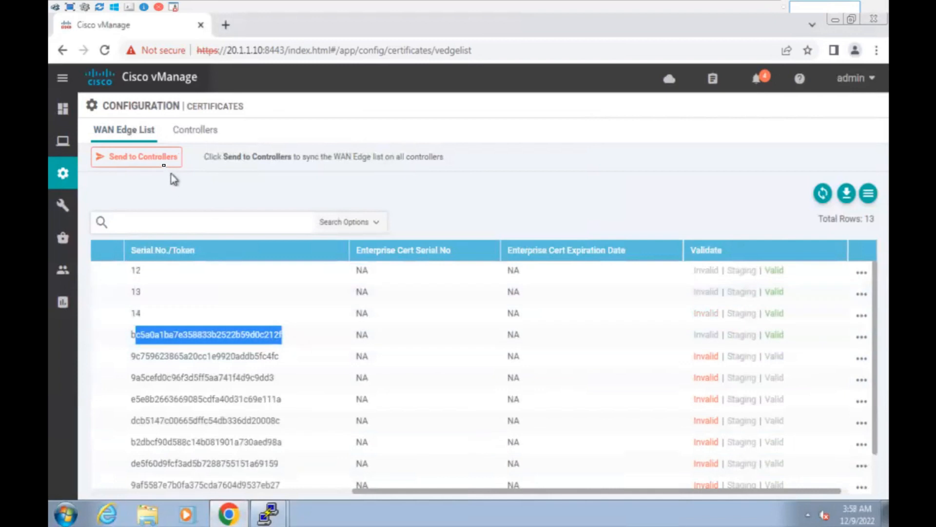
left_click(163, 160)
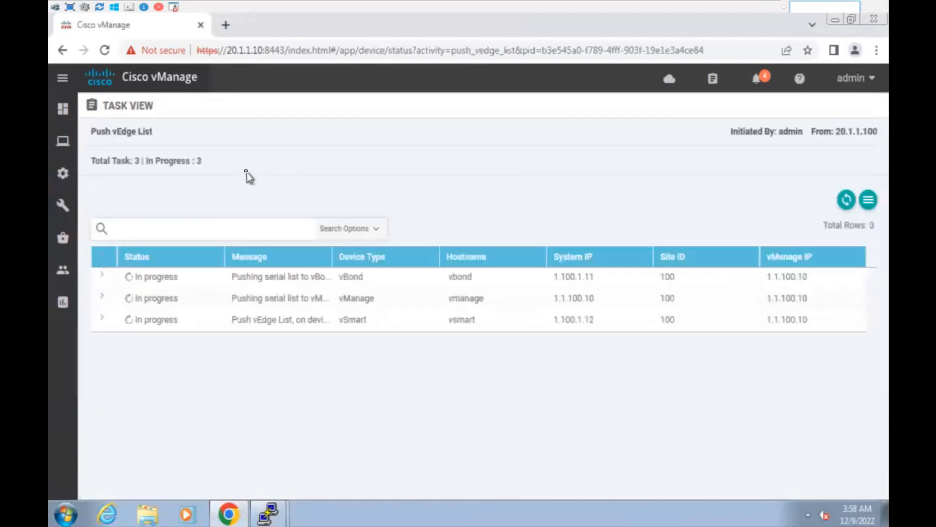
left_click(268, 513)
left_click(274, 482)
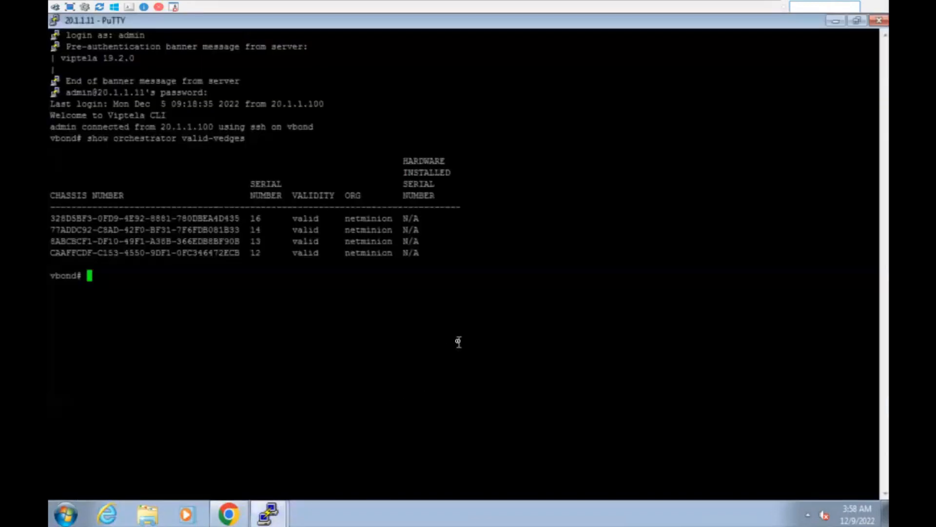
Rerun show orchestrator valid-vedges and copy the new 22B6D9D1 device's token.
key("Up")
key("Return")
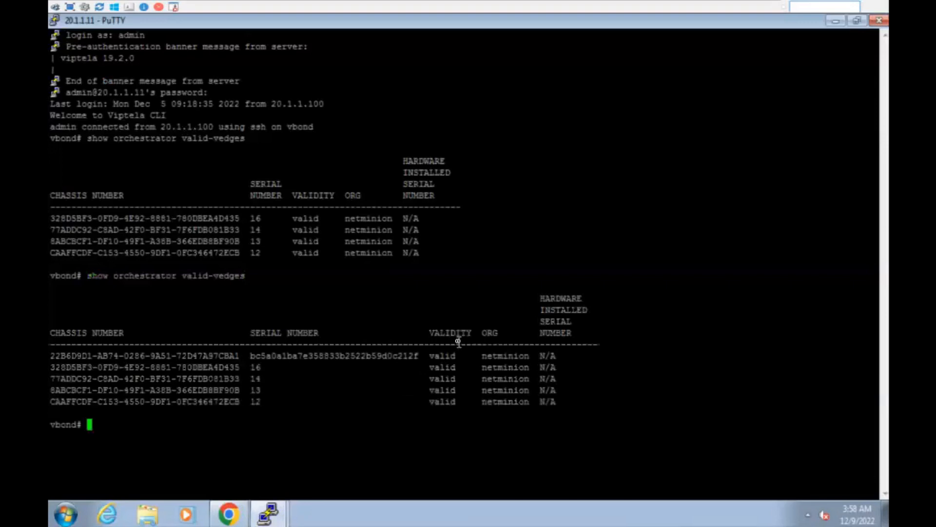
left_click_drag(564, 356, 51, 354)
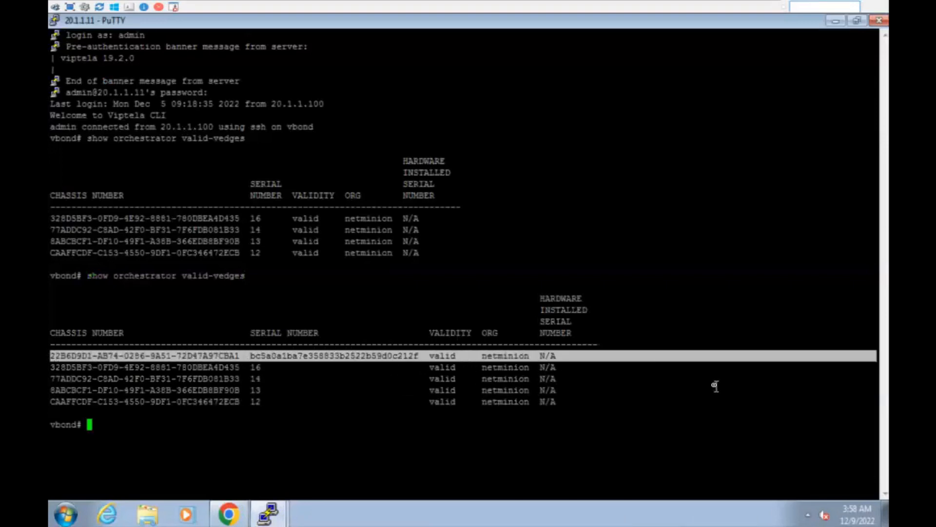
double_click(182, 355)
double_click(276, 355)
double_click(209, 354)
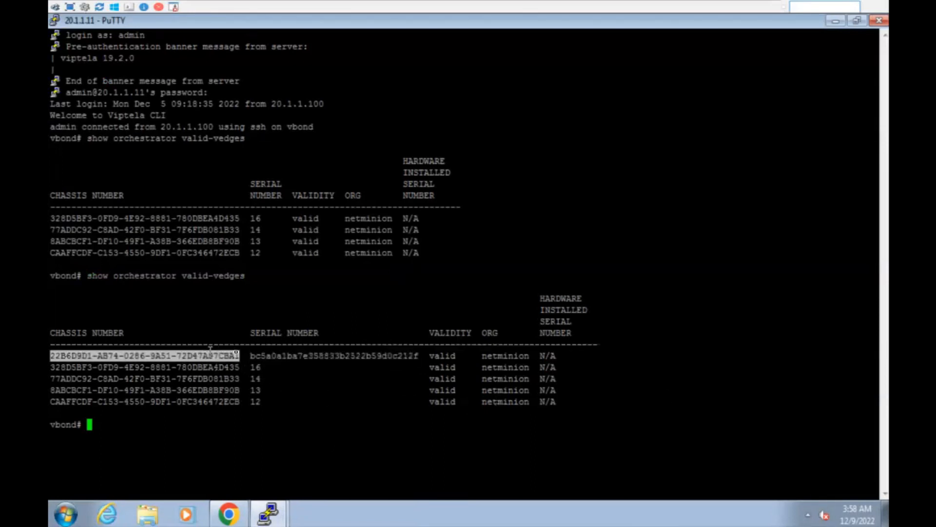
double_click(281, 355)
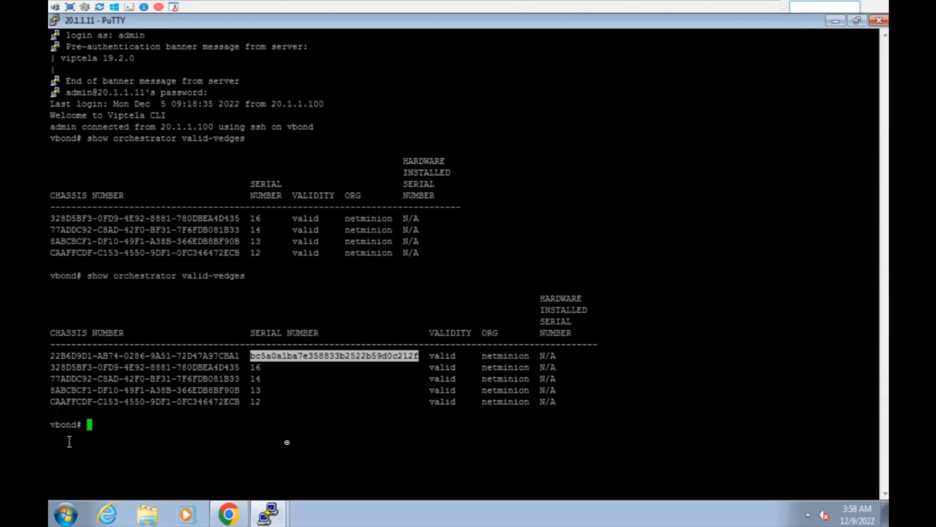
left_click(268, 513)
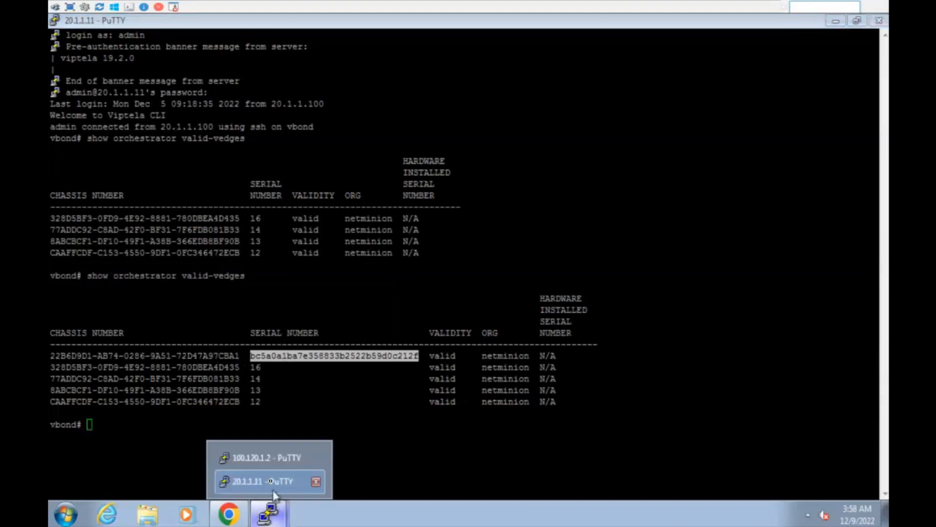
On vedge120, run request vedge-cloud activate and abort it with Ctrl+C at the chassis prompt.
left_click(263, 458)
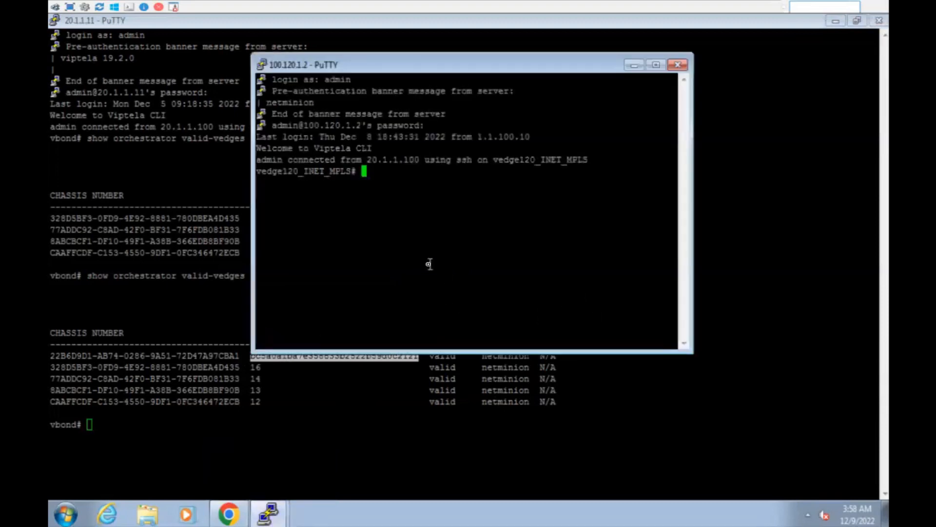
type("request ved")
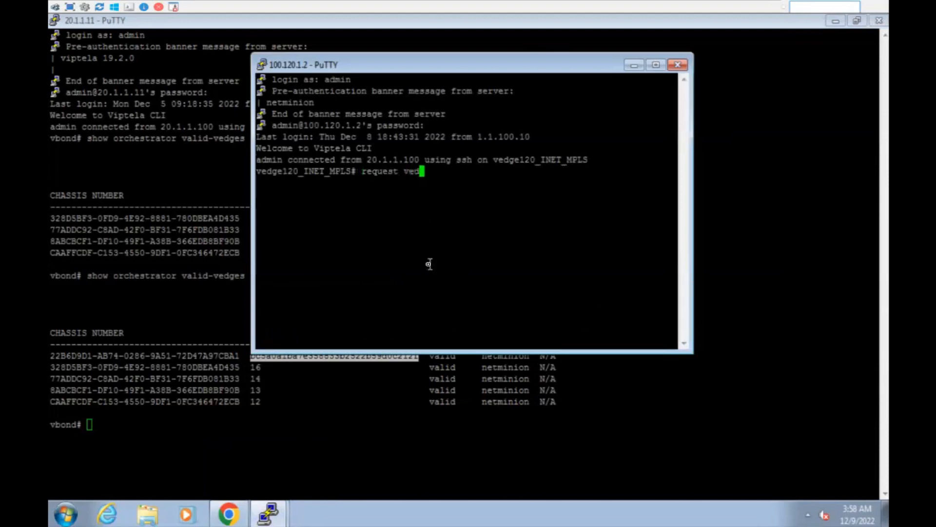
type("ge-cloud activate")
key("Return")
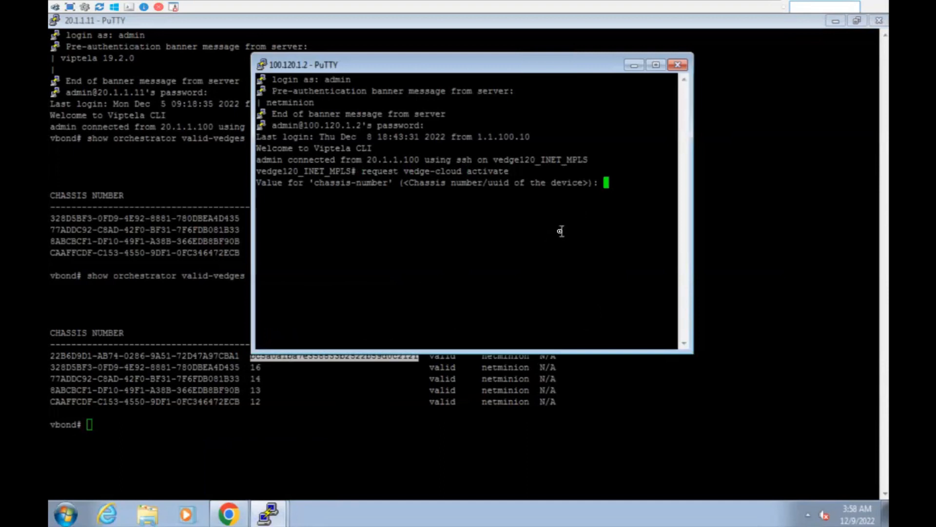
key("ctrl+c")
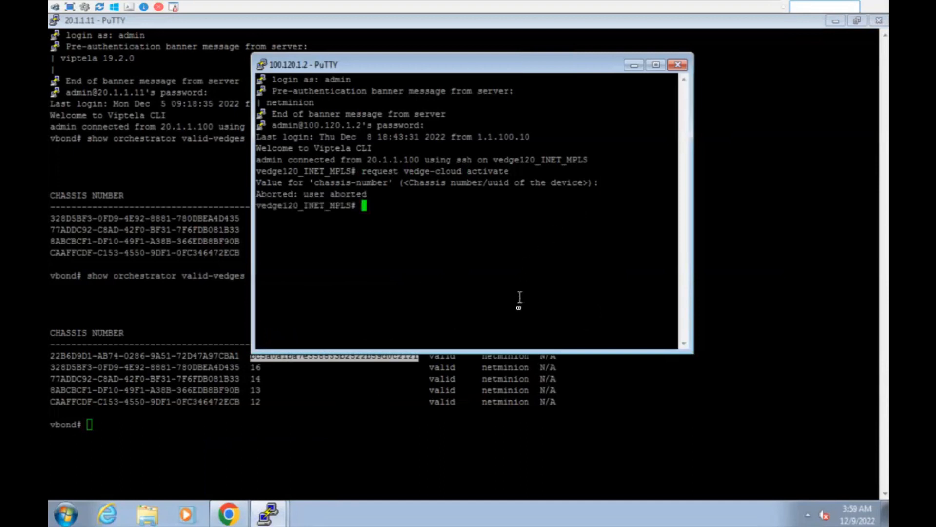
Reselect the new device's token on vBond, then return to vManage's Push vEdge List task view.
left_click(468, 457)
left_click_drag(250, 355, 418, 359)
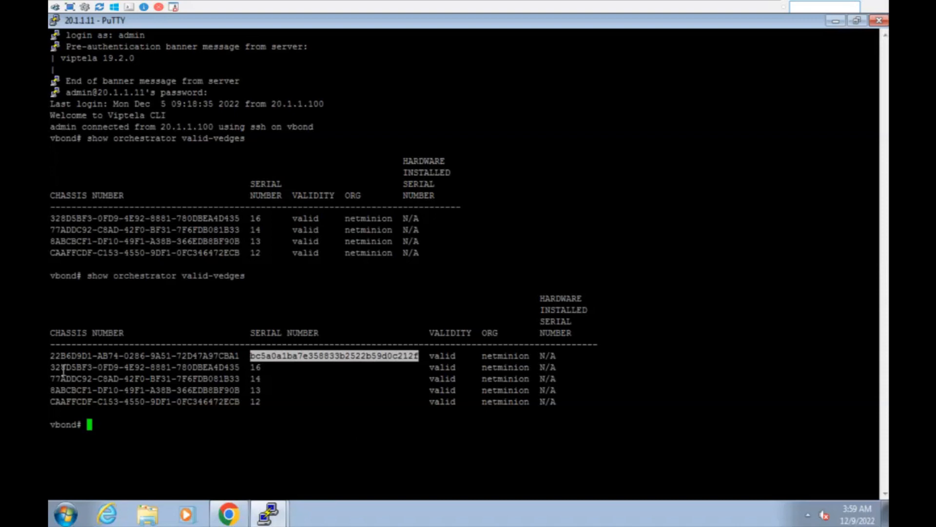
left_click(432, 380)
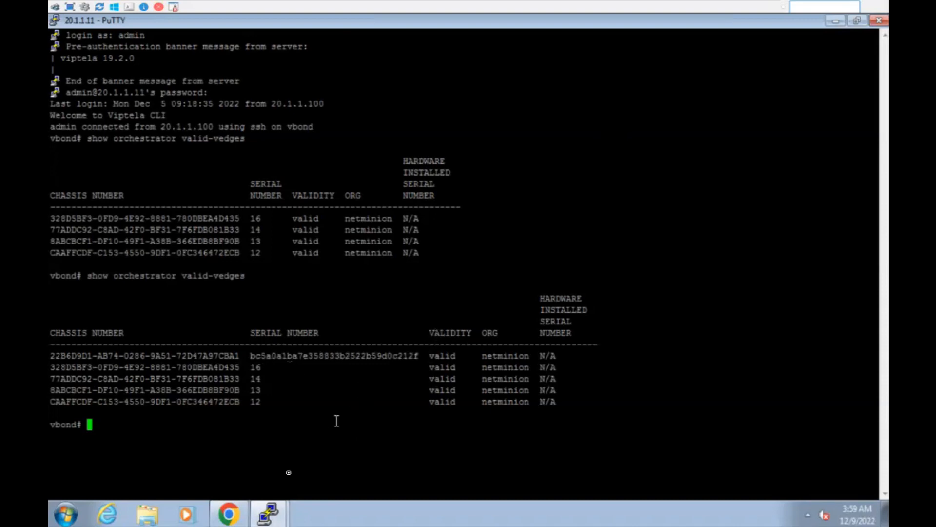
left_click(228, 513)
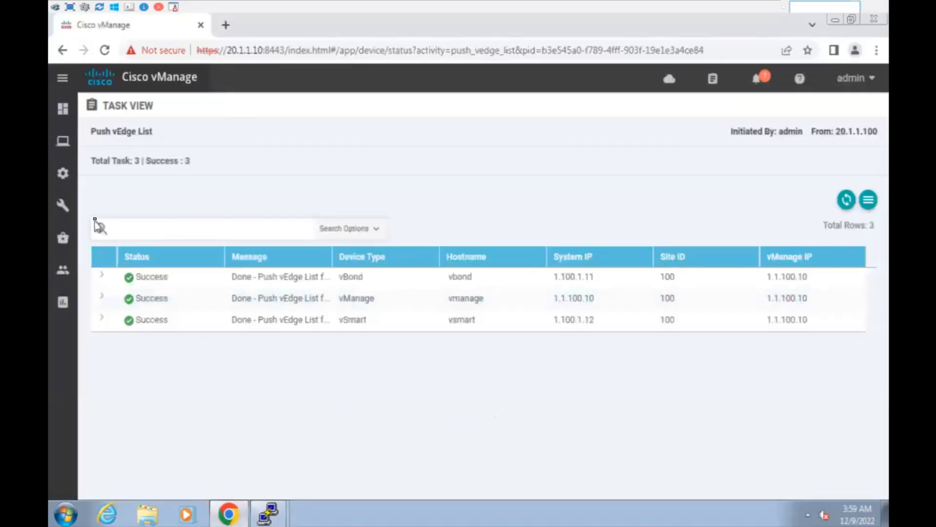
Open vManage's Administration Settings page and scroll through it.
mouse_move(65, 146)
mouse_move(64, 206)
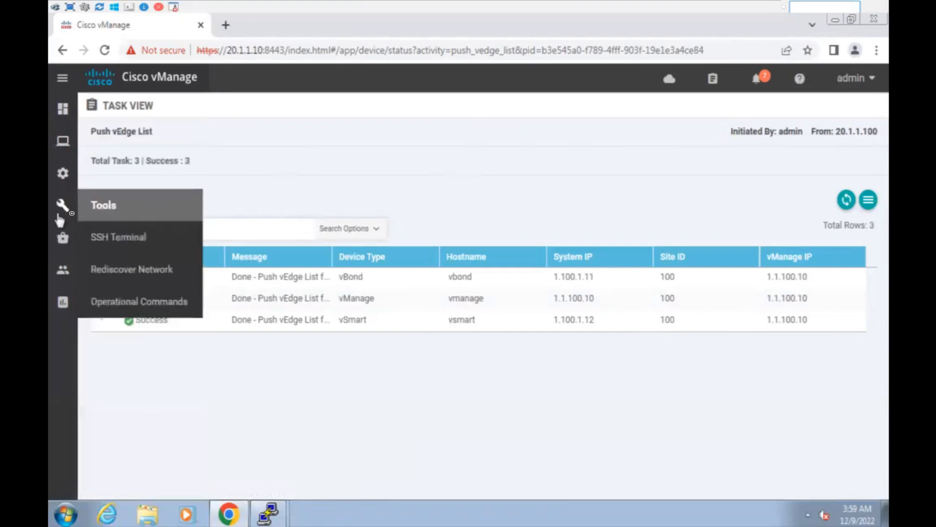
mouse_move(64, 173)
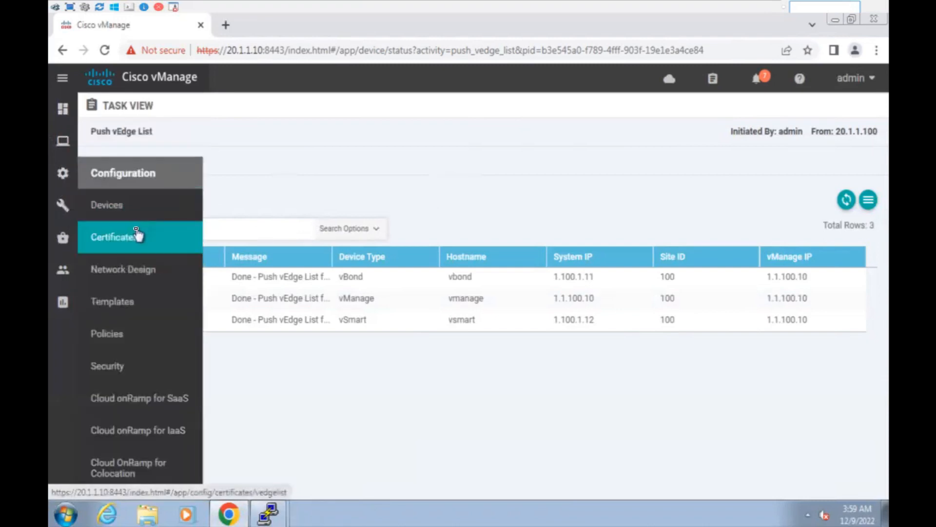
mouse_move(64, 247)
mouse_move(63, 269)
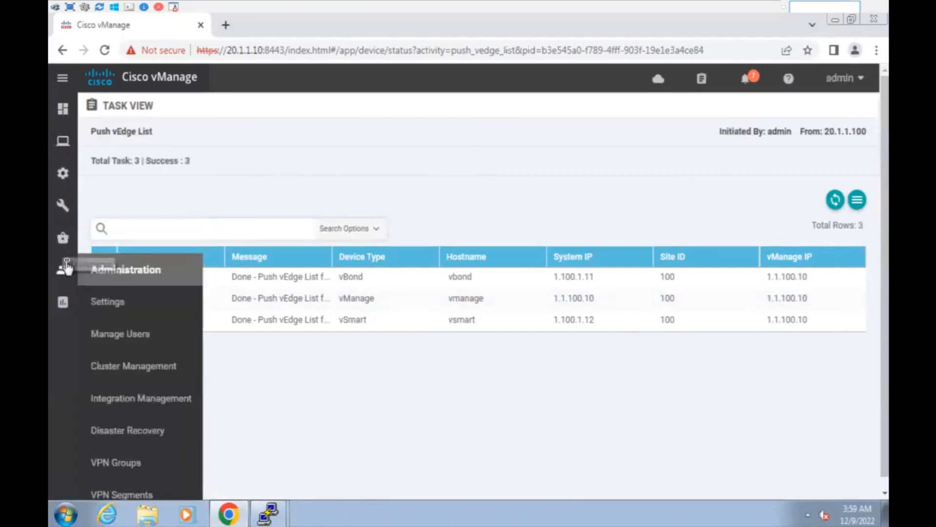
left_click(122, 303)
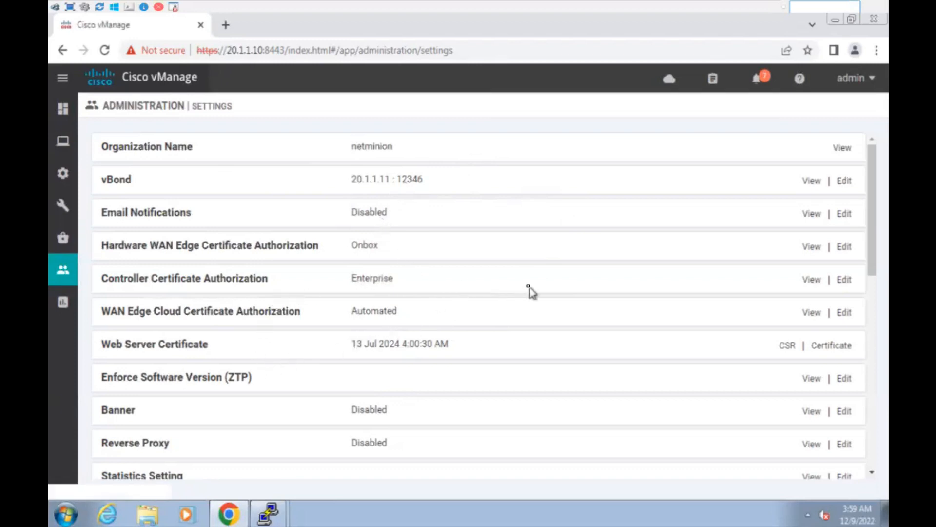
mouse_move(57, 288)
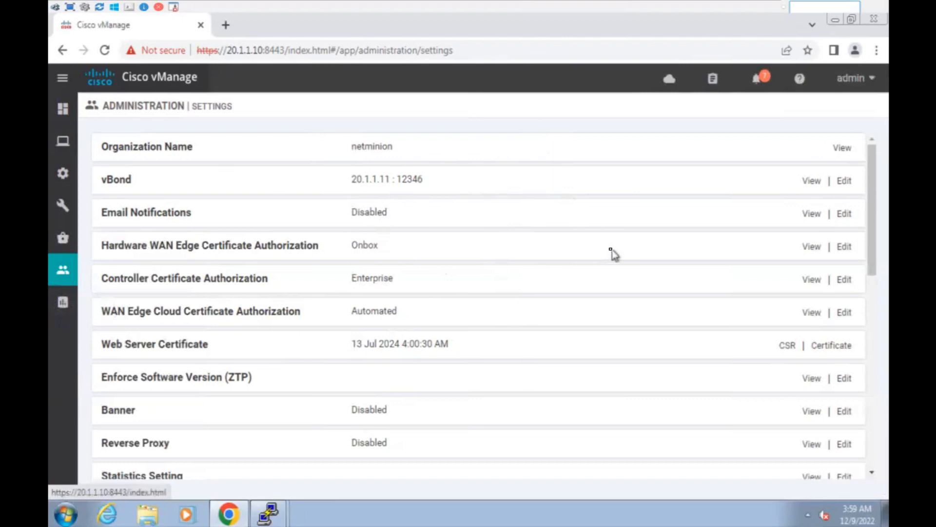
scroll(612, 253, "down", 5)
scroll(617, 247, "up", 5)
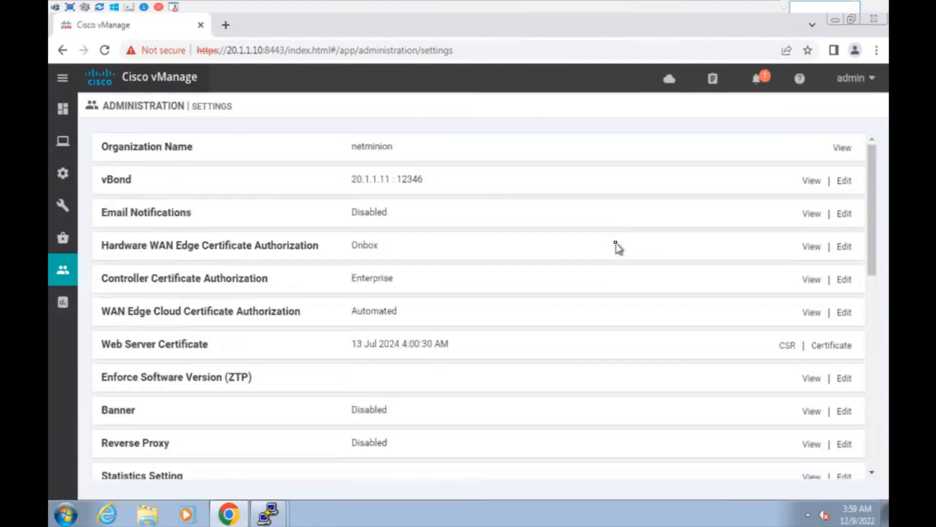
View the Devices WAN Edge List, then open the Certificates WAN Edge List.
mouse_move(108, 148)
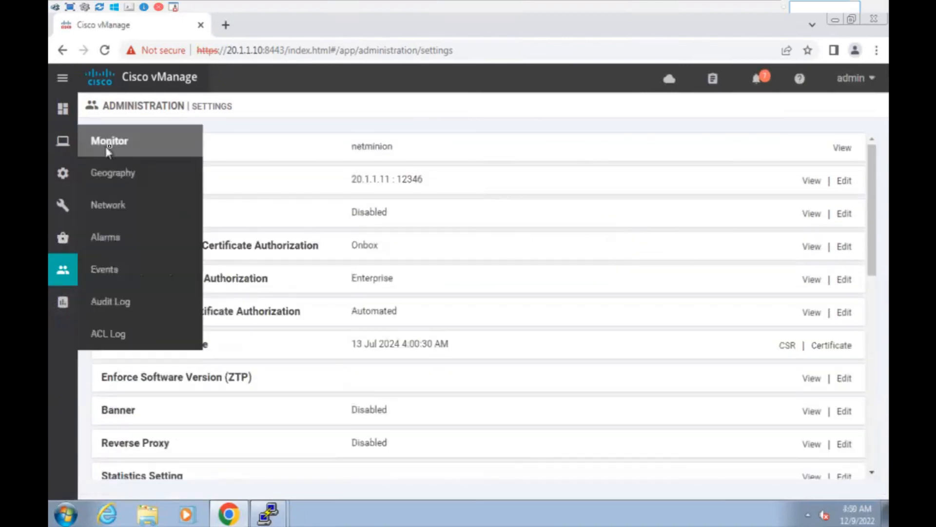
mouse_move(77, 182)
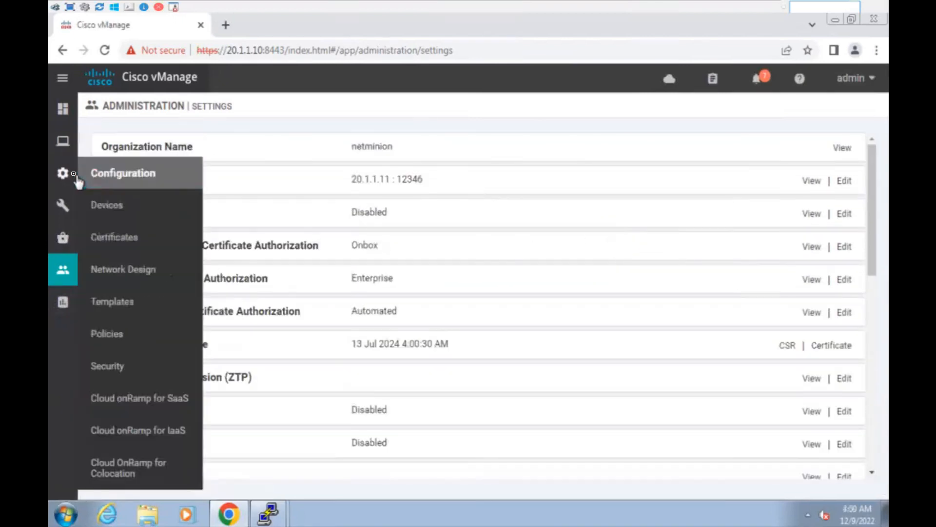
left_click(124, 209)
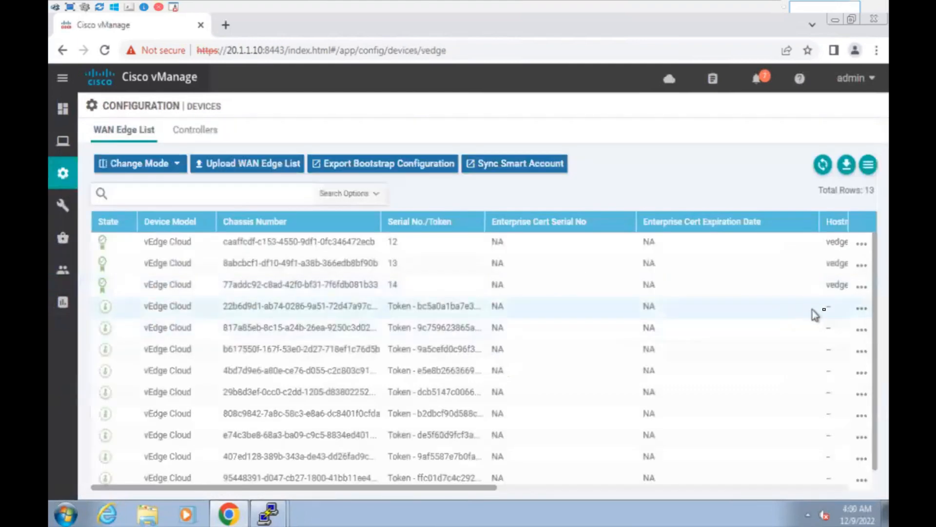
mouse_move(73, 184)
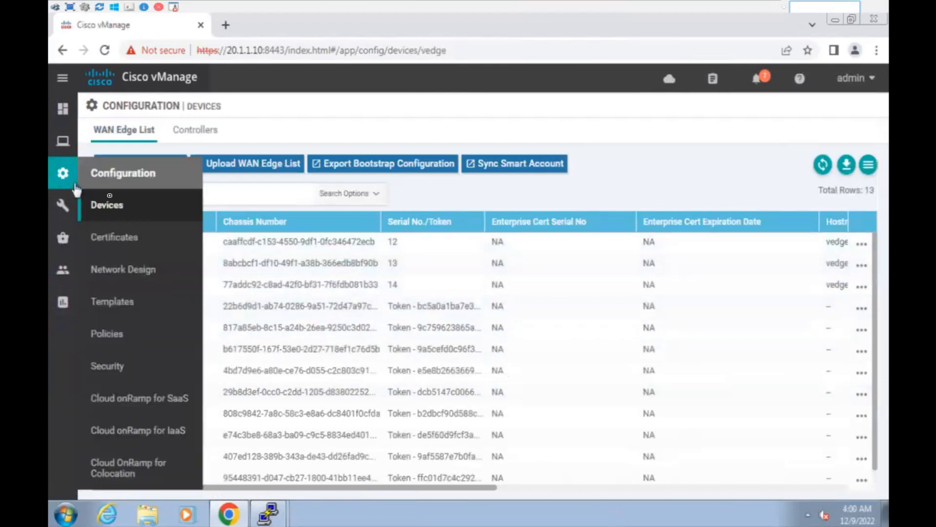
left_click(125, 238)
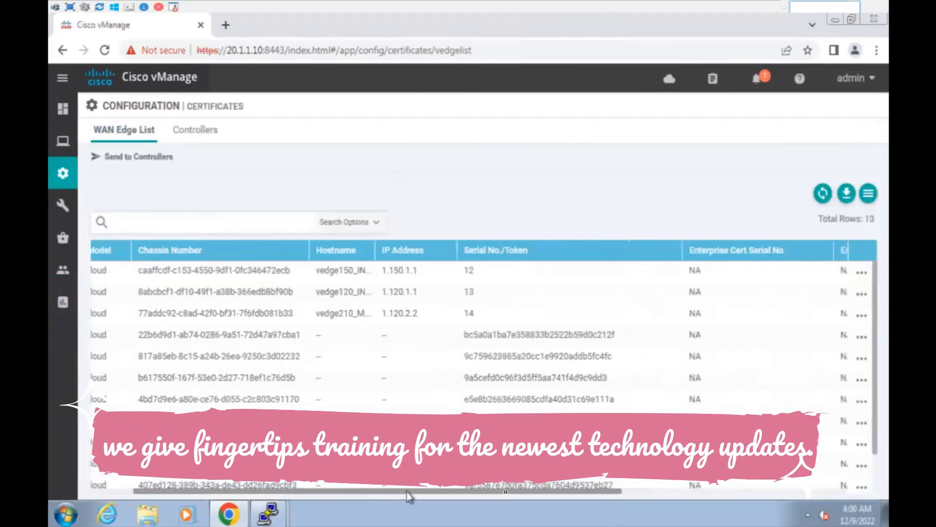
Mark device 22b6d9d1 invalid and send the updated WAN Edge list to the controllers.
left_click_drag(408, 492, 602, 492)
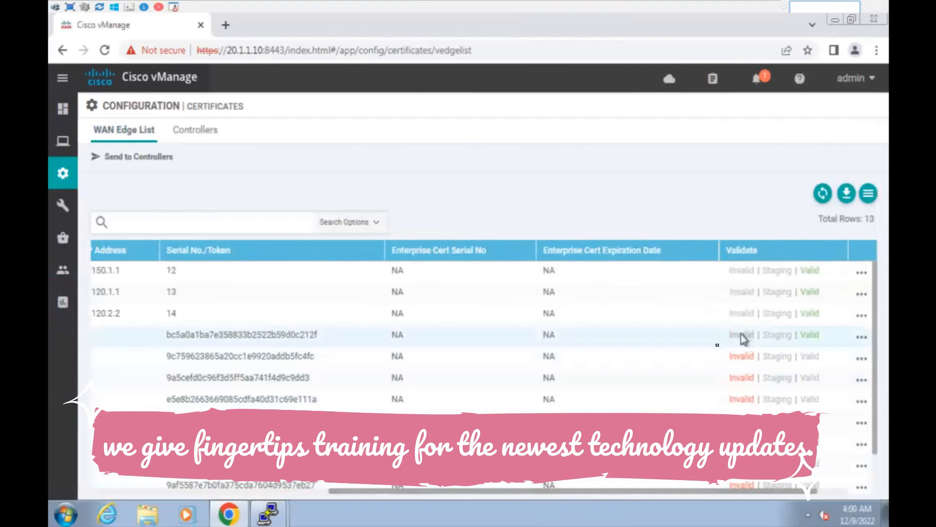
left_click(742, 336)
left_click(531, 320)
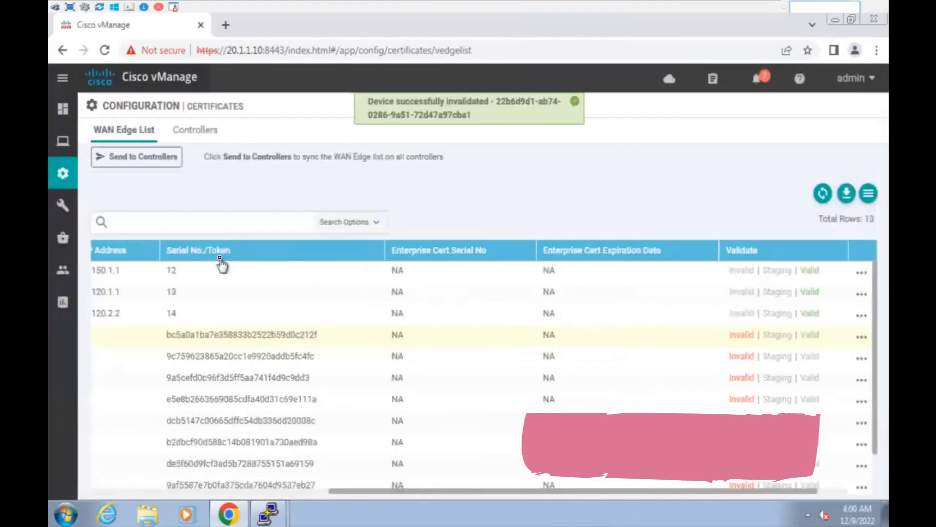
left_click(138, 157)
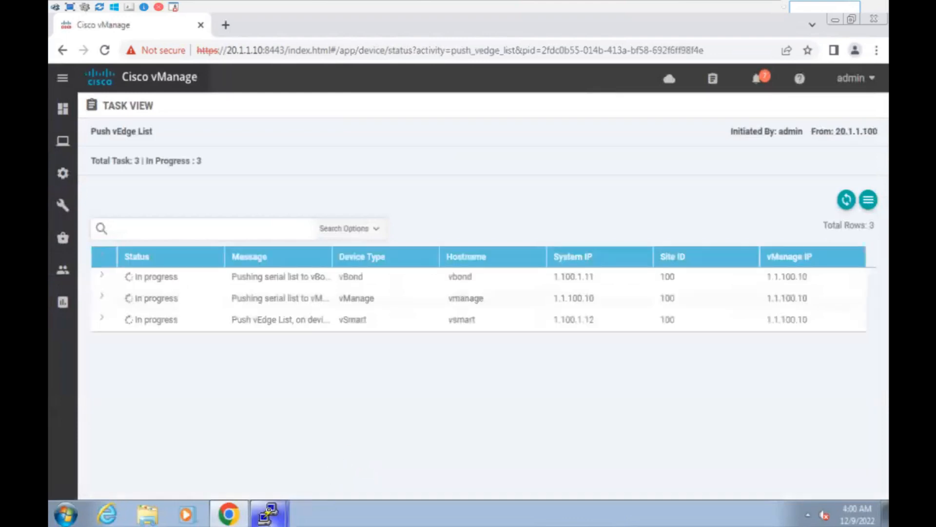
Rerun show orchestrator valid-vedges on vBond, which now lists four devices.
mouse_move(268, 513)
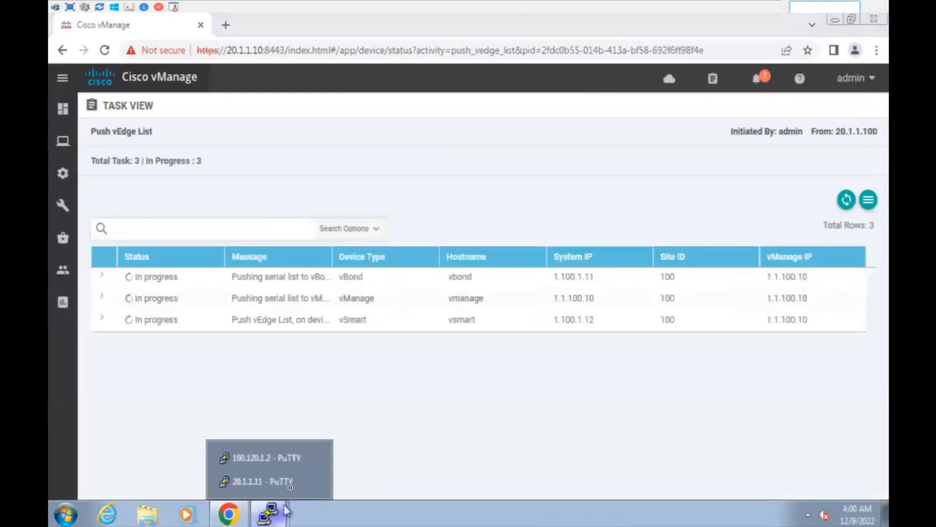
left_click(262, 476)
key("Up")
key("Return")
left_click_drag(435, 471, 49, 358)
left_click(307, 454)
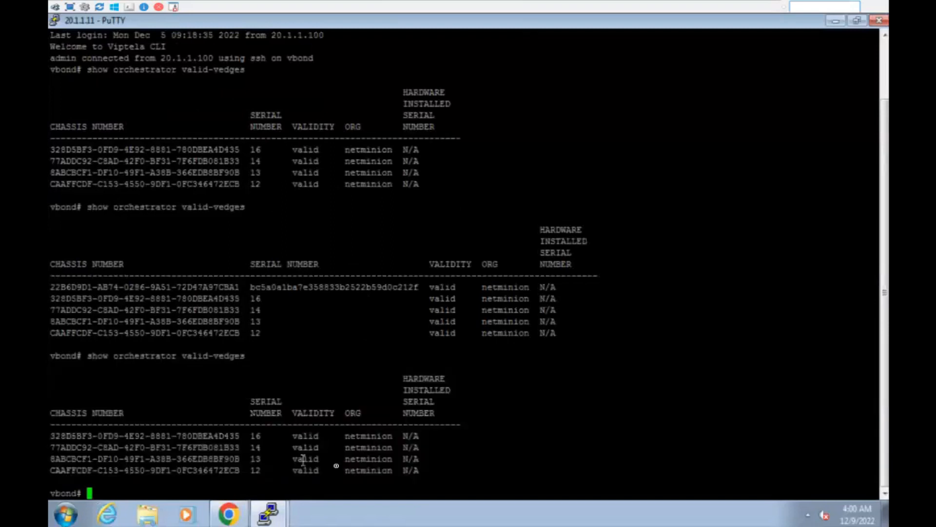
left_click_drag(235, 469, 52, 436)
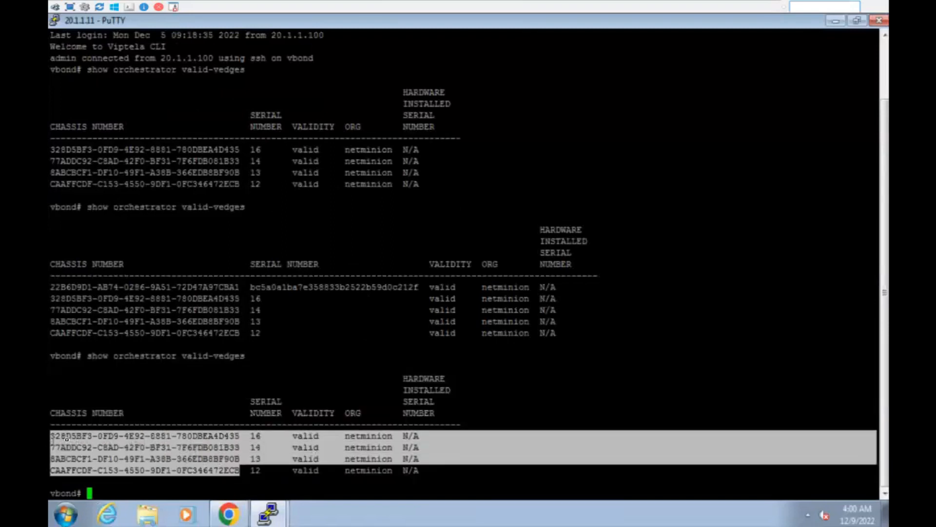
left_click_drag(442, 475, 67, 401)
left_click(280, 442)
left_click_drag(458, 474, 87, 299)
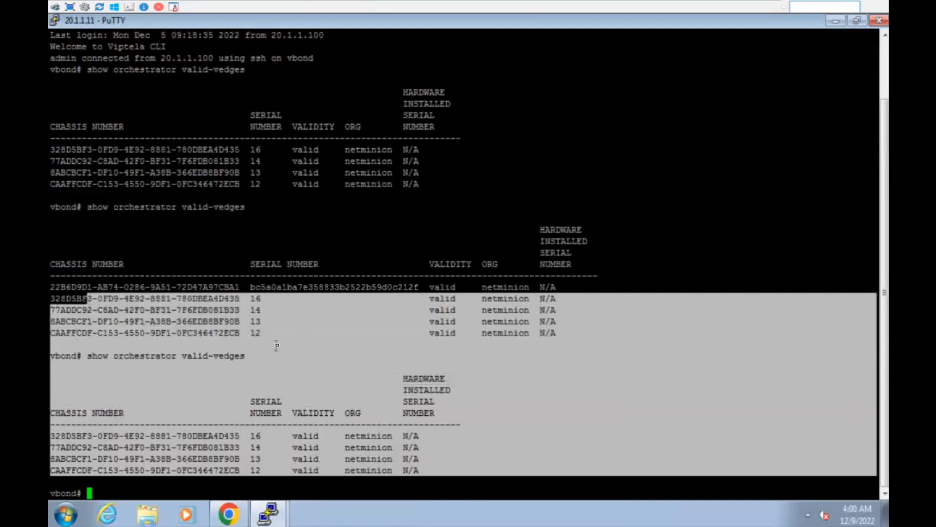
left_click(279, 346)
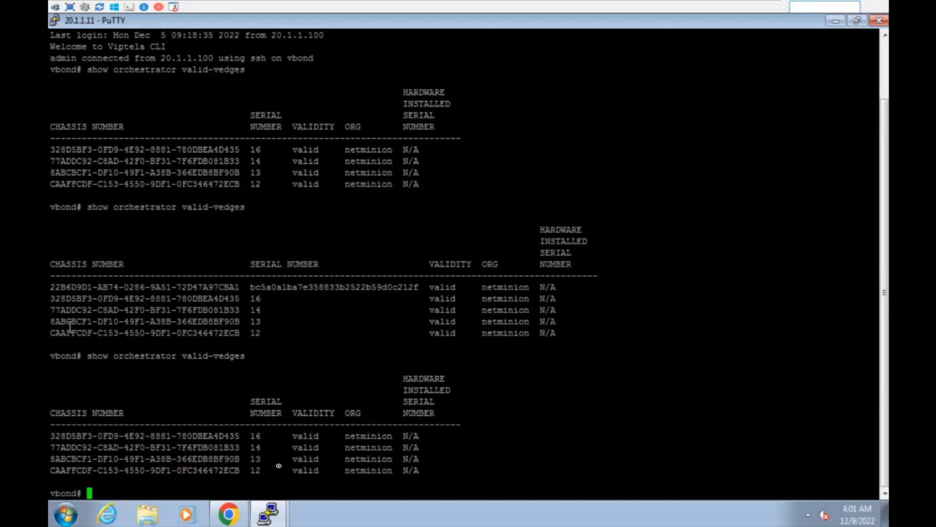
left_click(228, 513)
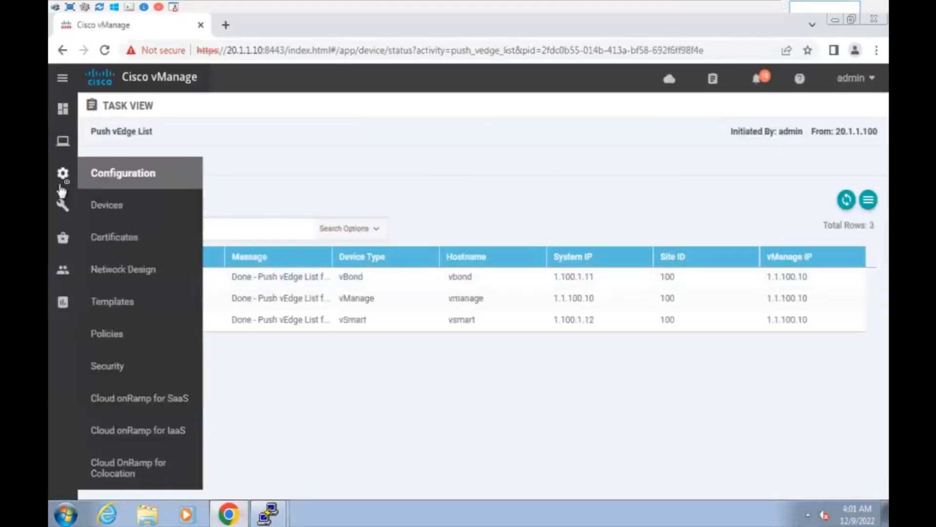
Open the Configuration > Devices WAN Edge List with its 13 vEdge Cloud rows.
mouse_move(76, 268)
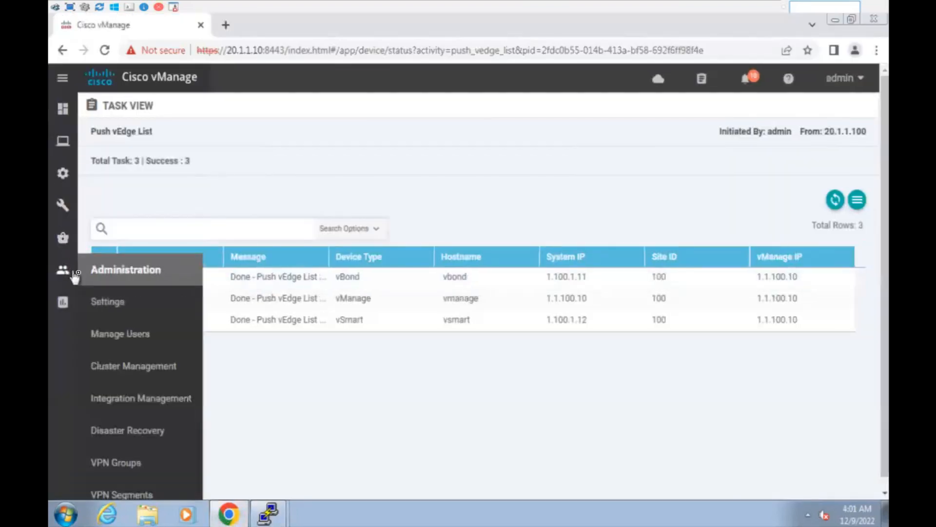
mouse_move(59, 216)
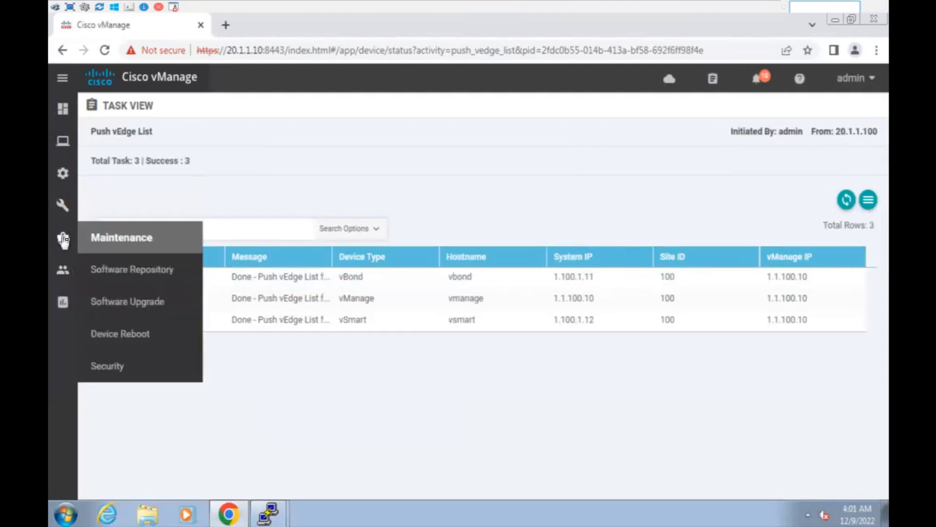
mouse_move(63, 175)
left_click(128, 209)
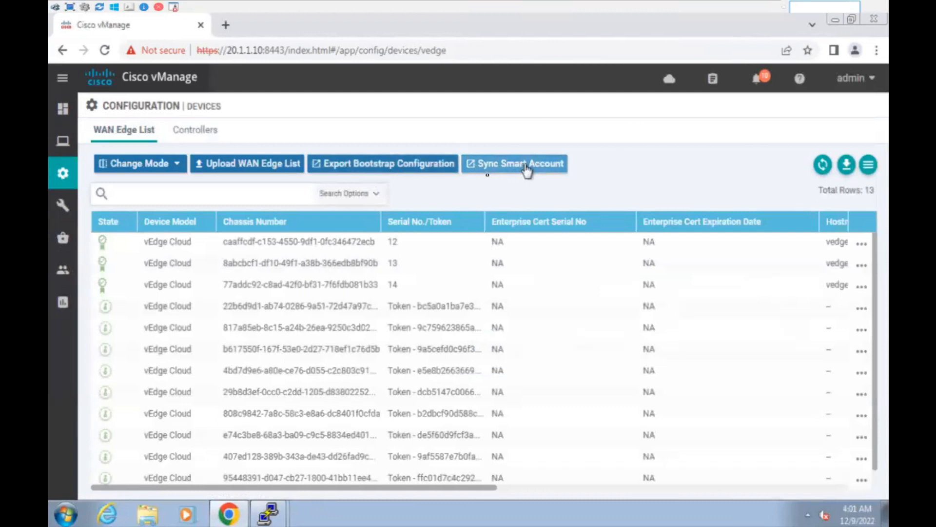
left_click_drag(486, 177, 470, 184)
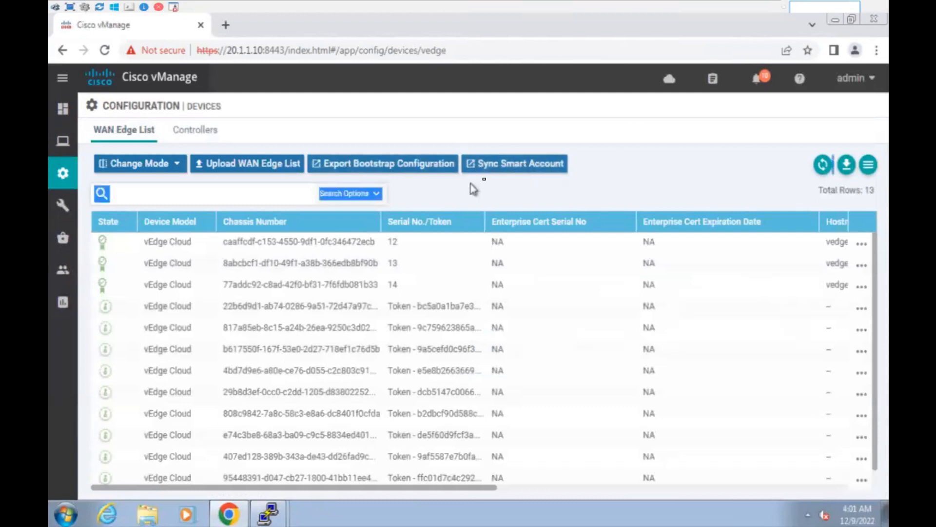
left_click(516, 190)
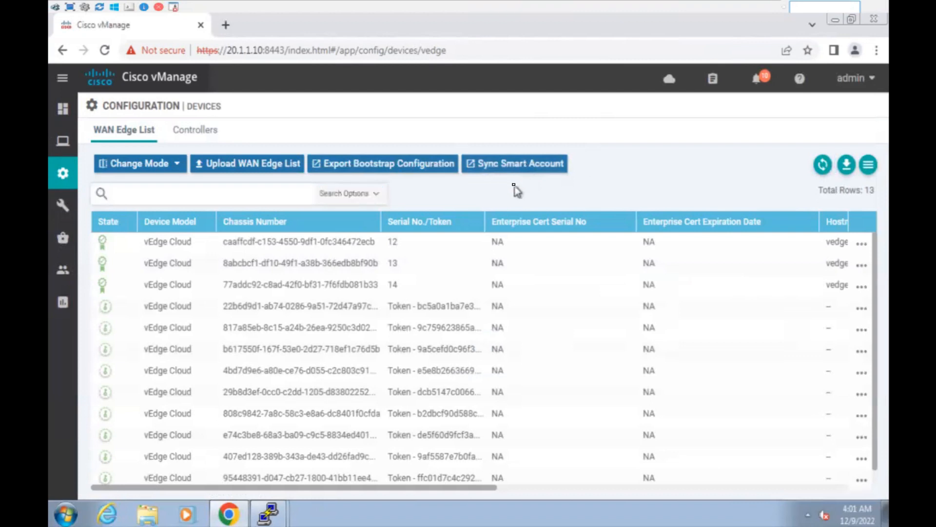
In Sync Smart Account, uncheck Validate the uploaded WAN Edge List, then cancel without syncing.
left_click(516, 164)
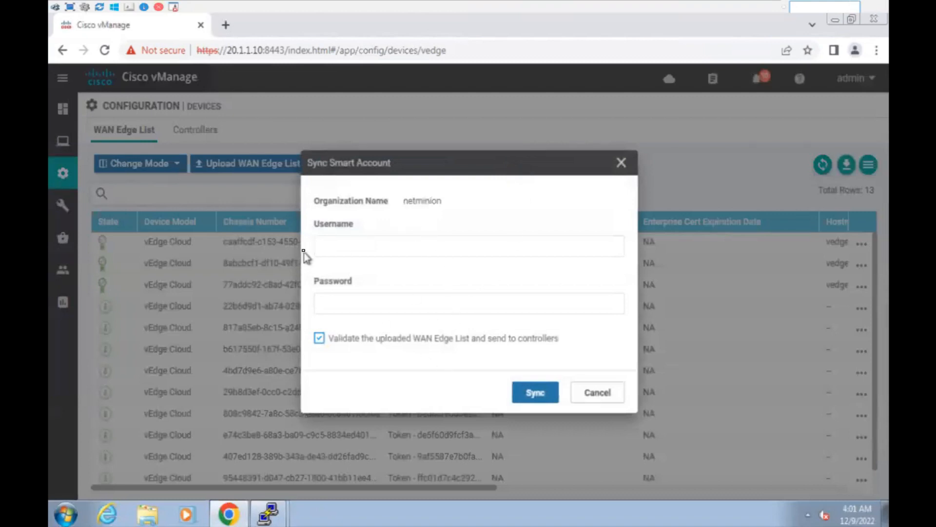
left_click(325, 337)
left_click_drag(349, 339, 559, 338)
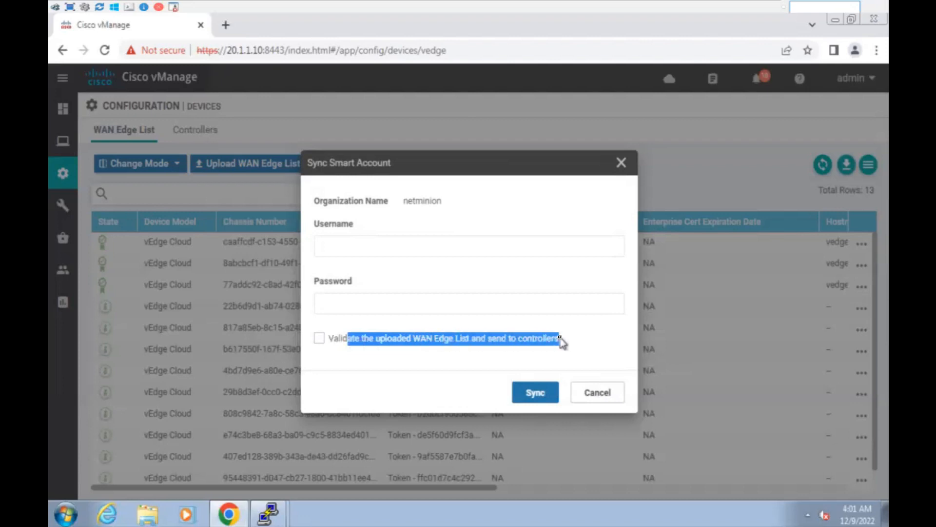
left_click(561, 338)
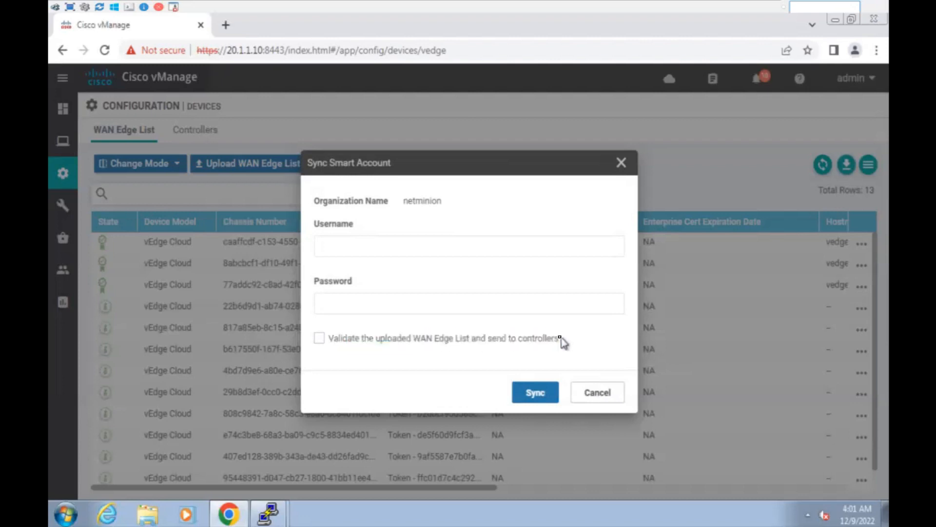
left_click(597, 393)
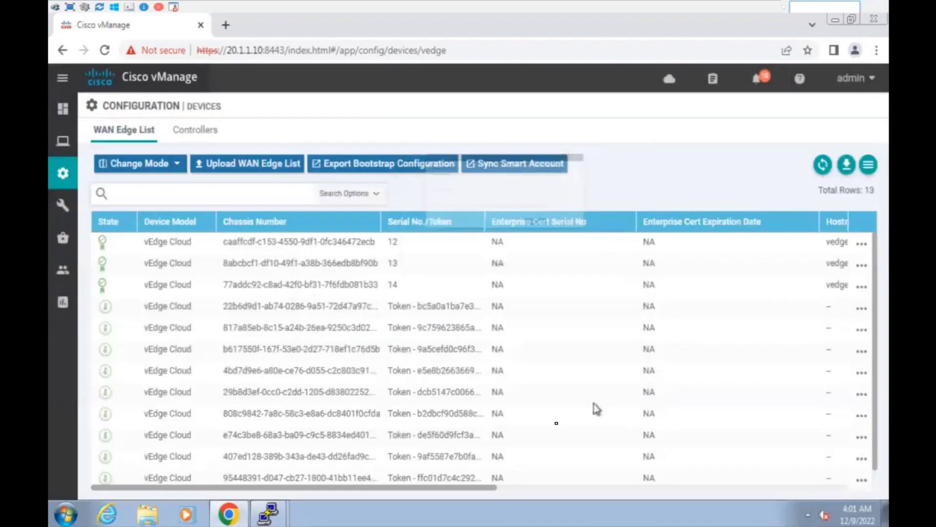
scroll(451, 337, "down", 1)
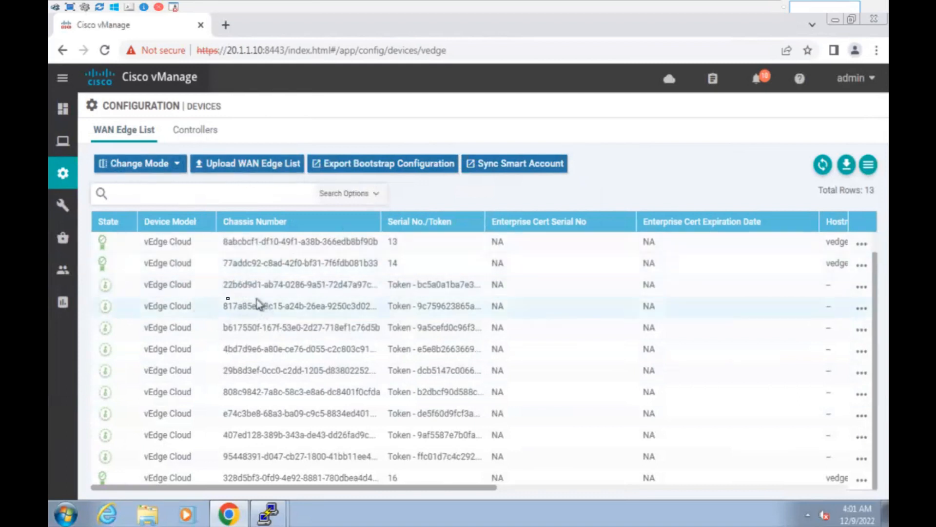
left_click_drag(141, 283, 836, 458)
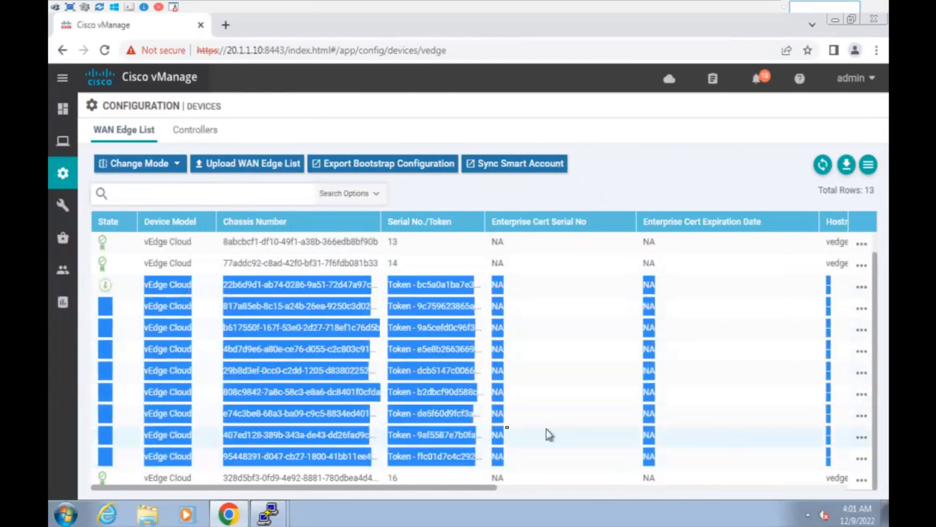
left_click(494, 424)
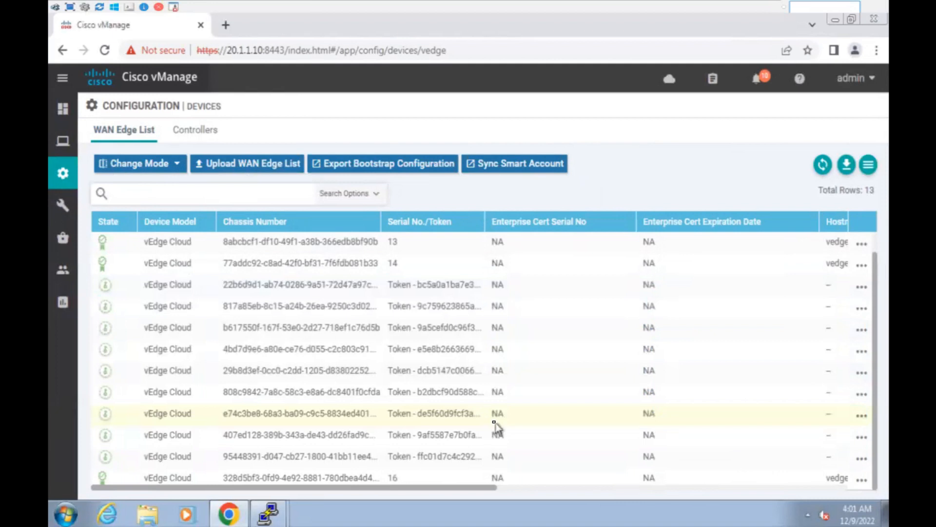
left_click_drag(144, 456, 194, 459)
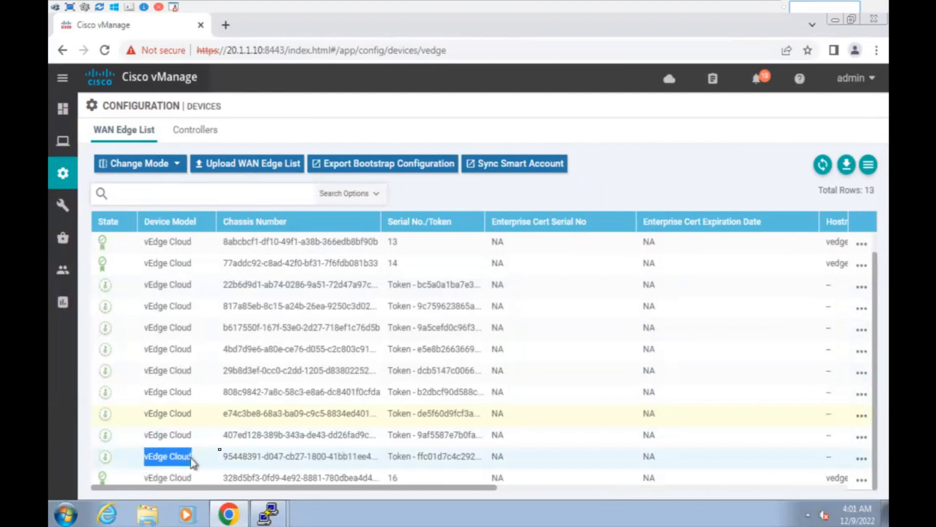
left_click(309, 422)
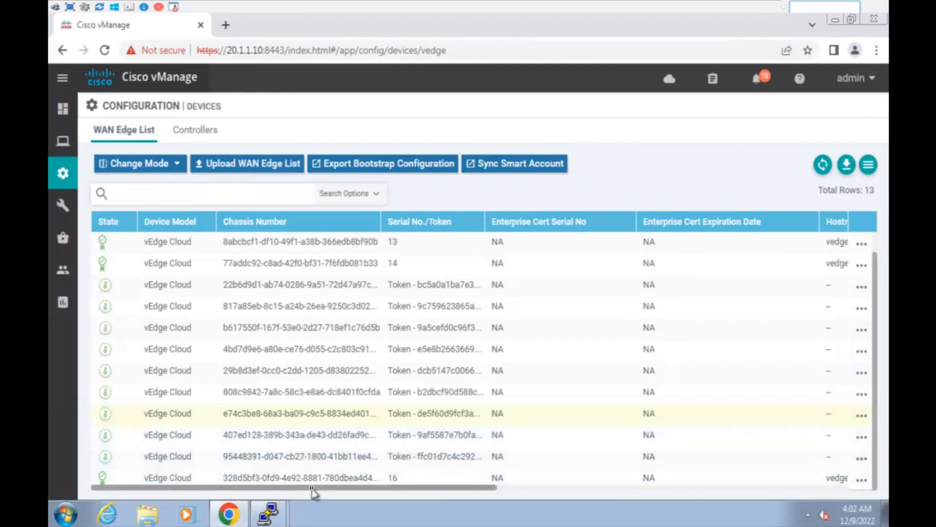
left_click(106, 287)
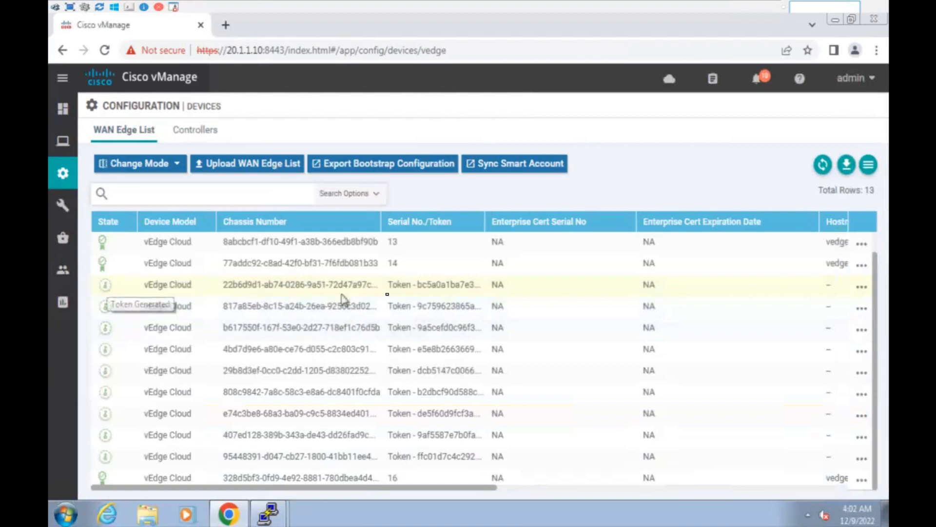
left_click_drag(389, 286, 472, 293)
left_click(411, 292)
left_click_drag(389, 288, 477, 289)
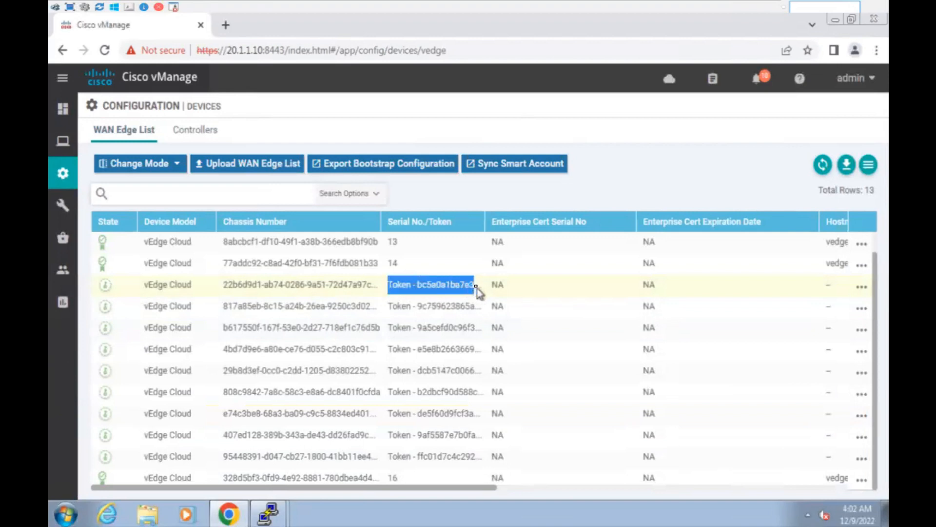
triple_click(432, 283)
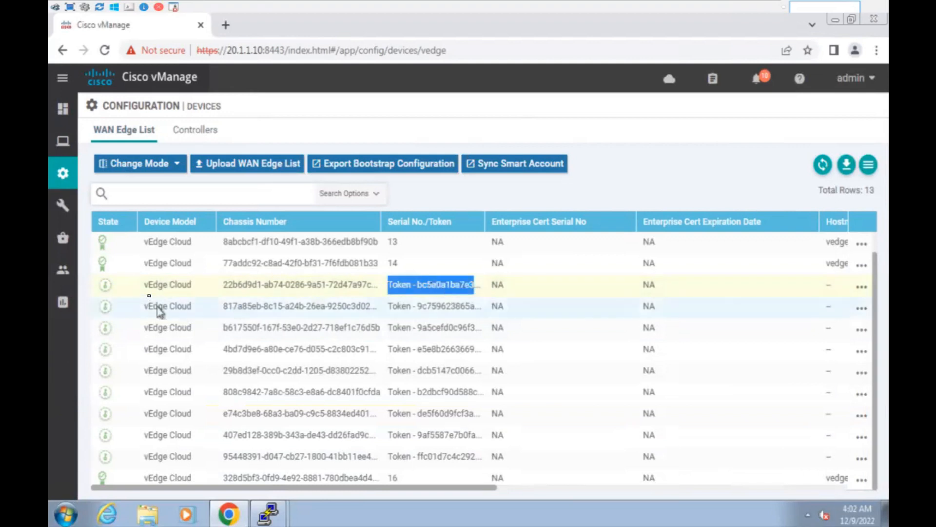
mouse_move(104, 287)
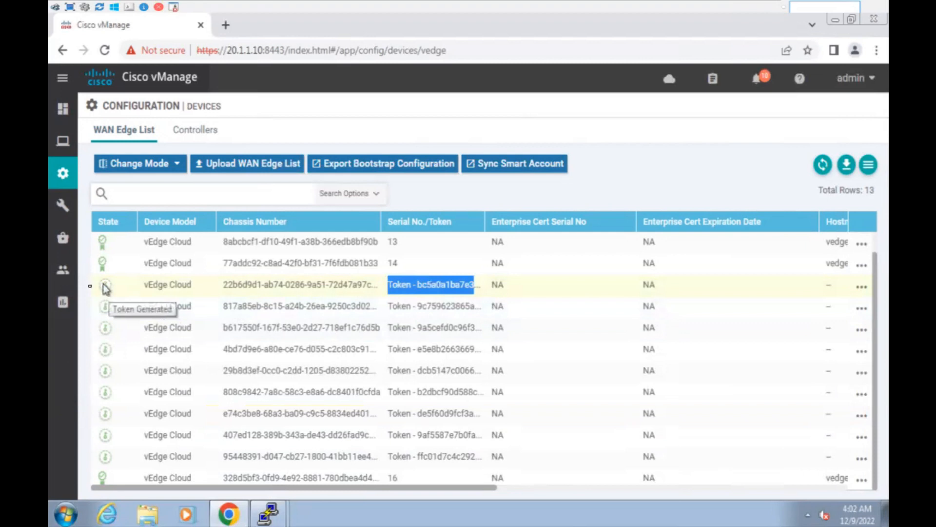
mouse_move(57, 297)
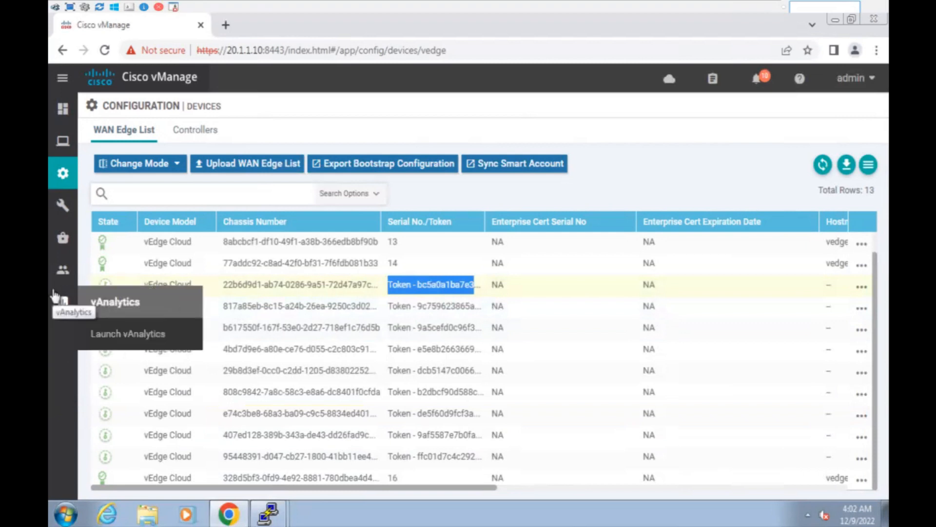
left_click(589, 268)
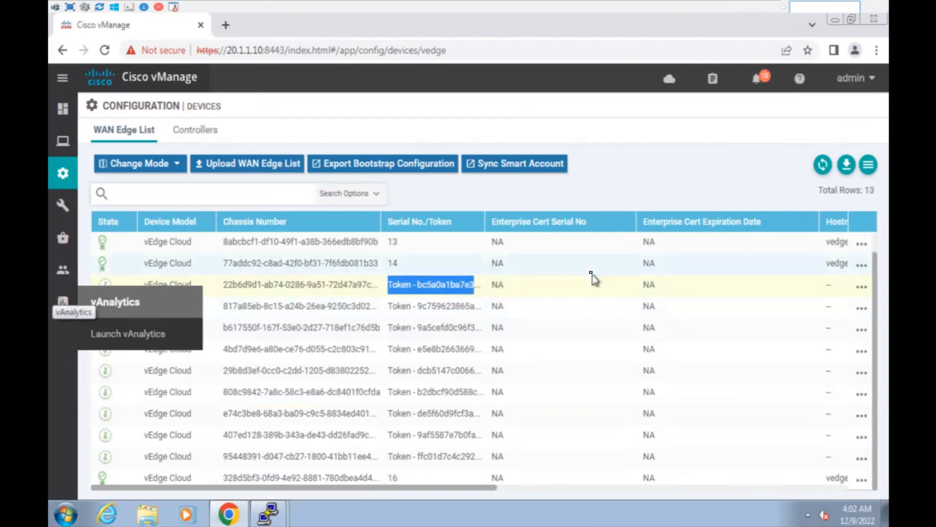
left_click_drag(142, 287, 503, 288)
mouse_move(61, 307)
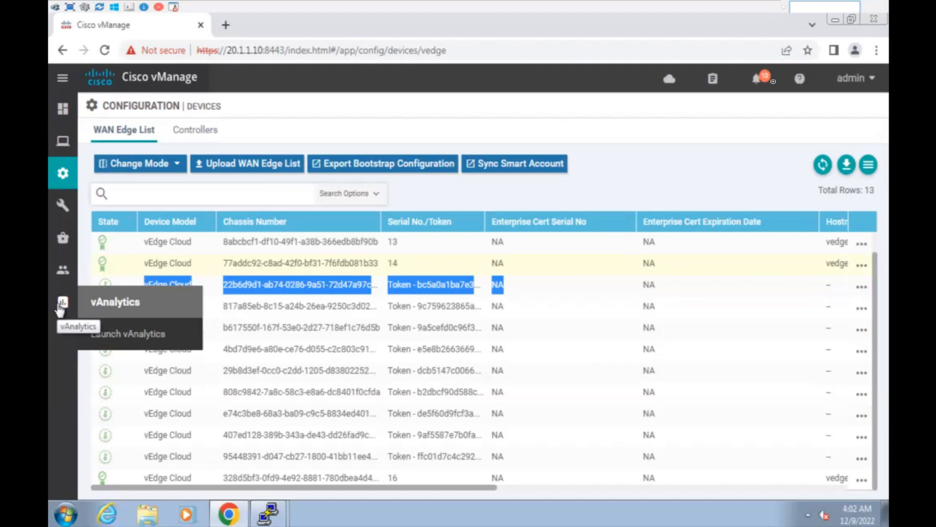
left_click(614, 259)
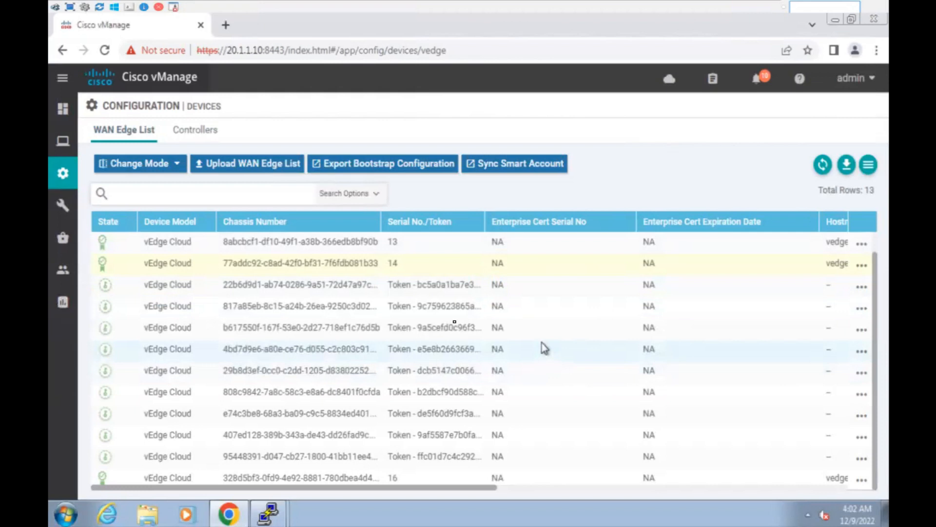
left_click_drag(412, 268, 447, 280)
left_click(406, 247)
left_click(419, 269)
scroll(429, 279, "up", 1)
scroll(429, 341, "down", 1)
left_click_drag(408, 481, 157, 486)
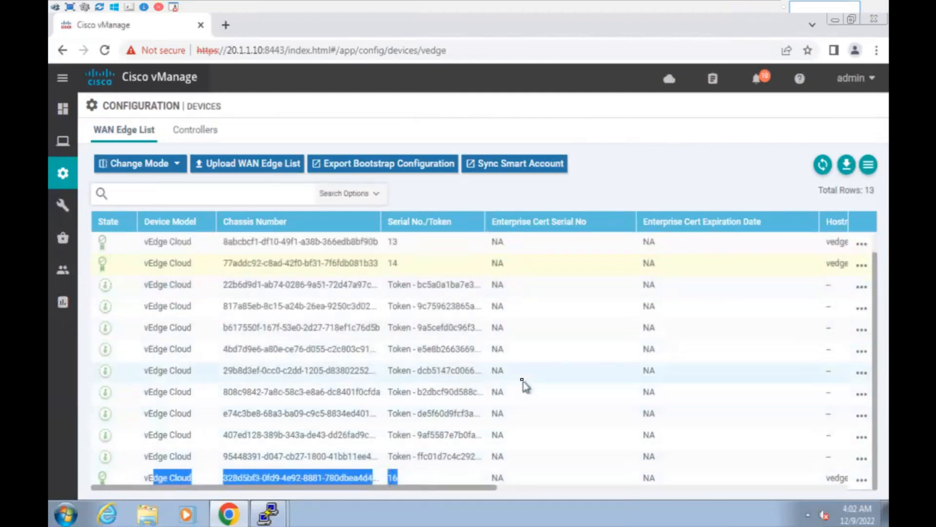
scroll(523, 381, "up", 1)
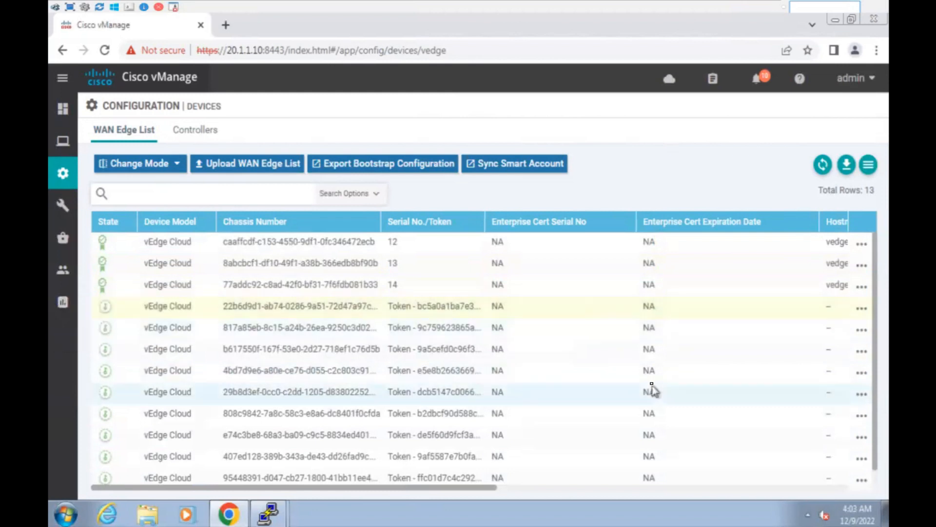
mouse_move(70, 250)
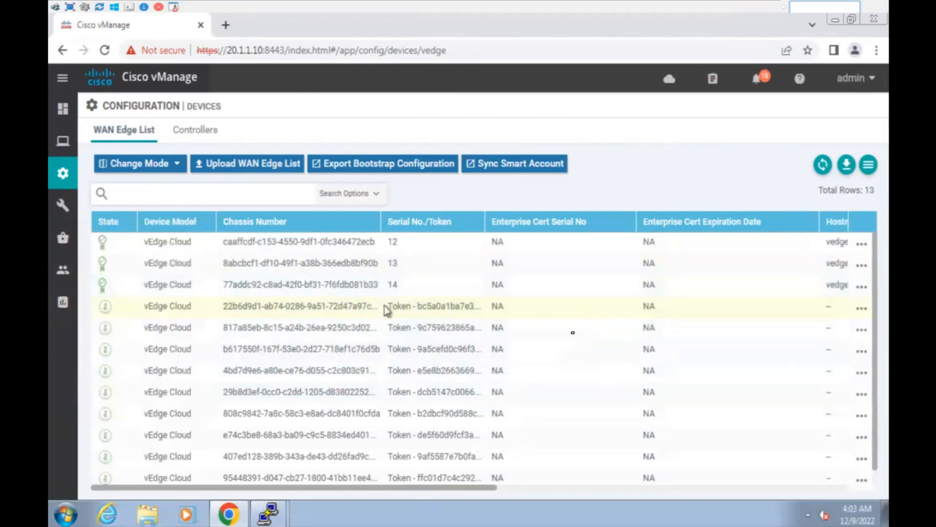
mouse_move(102, 247)
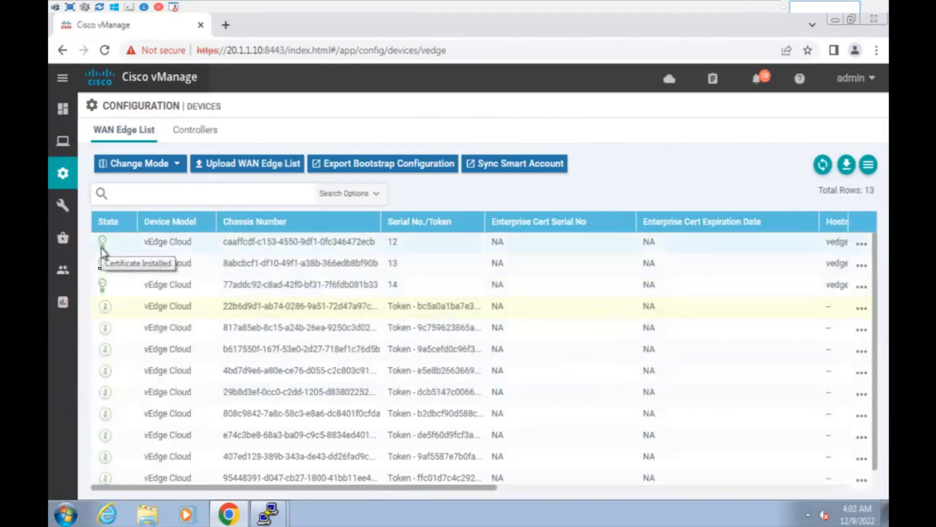
mouse_move(106, 308)
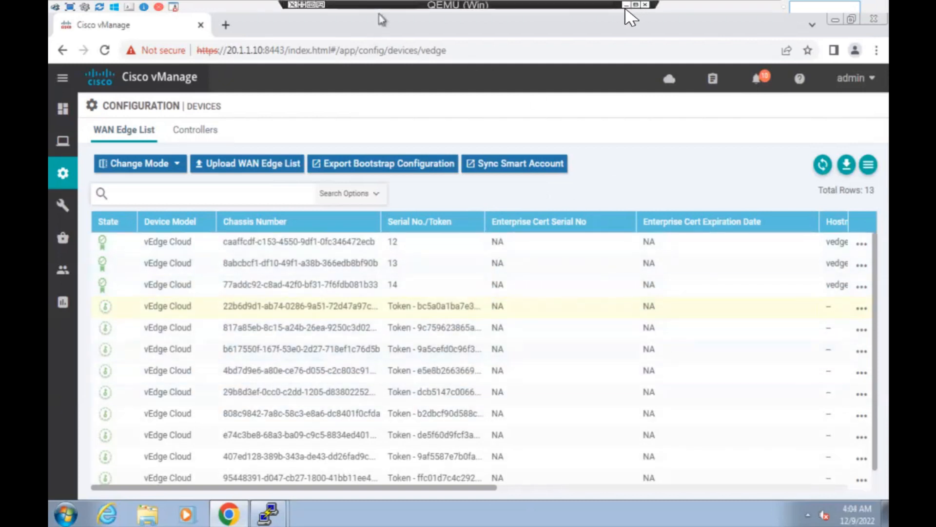
Open a console session to vEdge230 from the NetMinion lab topology.
left_click(632, 15)
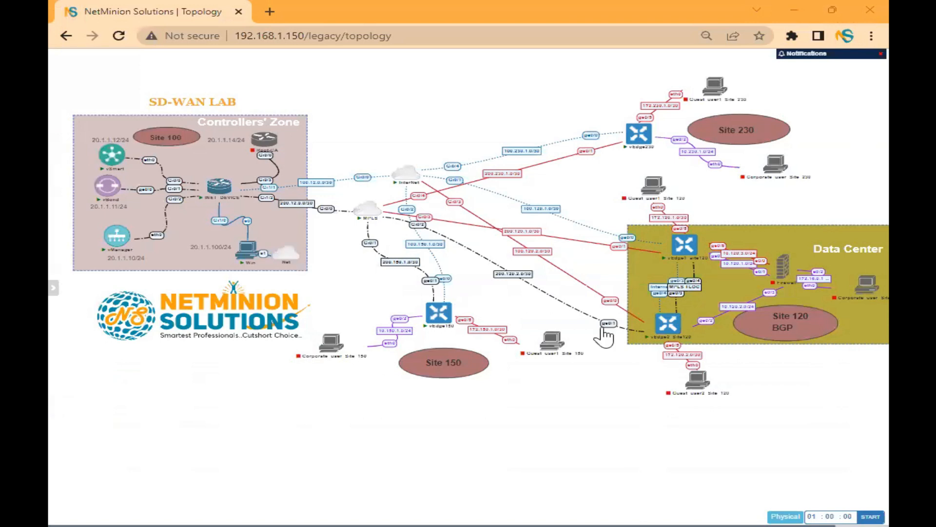
left_click(638, 137)
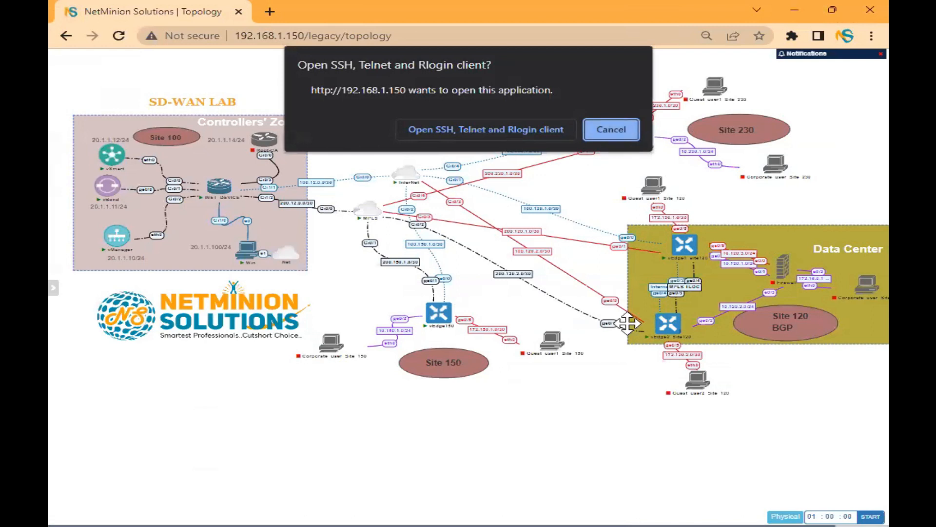
left_click(486, 129)
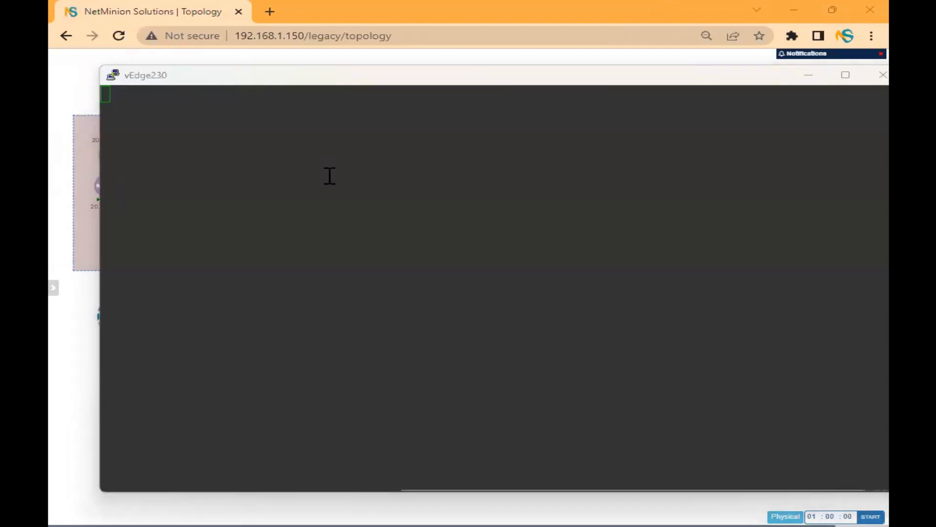
left_click(330, 176)
Log in to the vEdge230 console as admin.
key("Return")
type("damin")
key("Return")
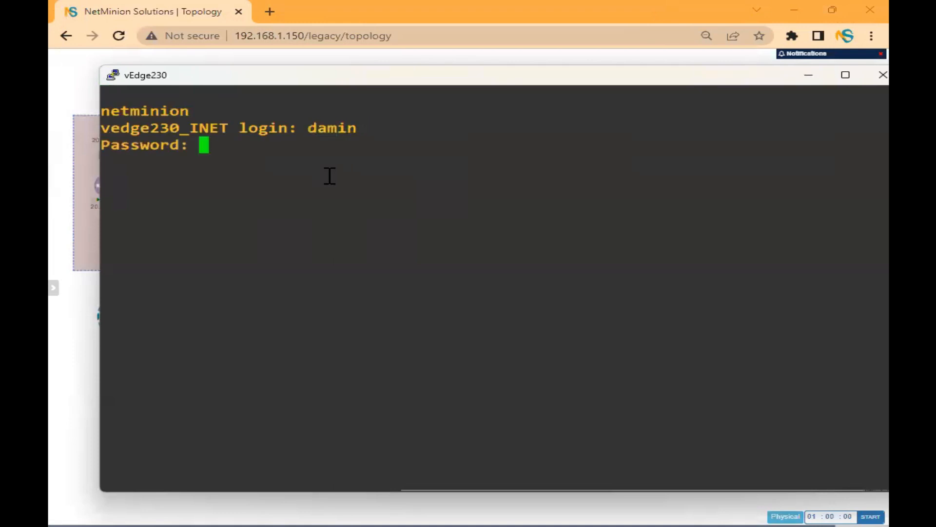
key("Return")
type("ad")
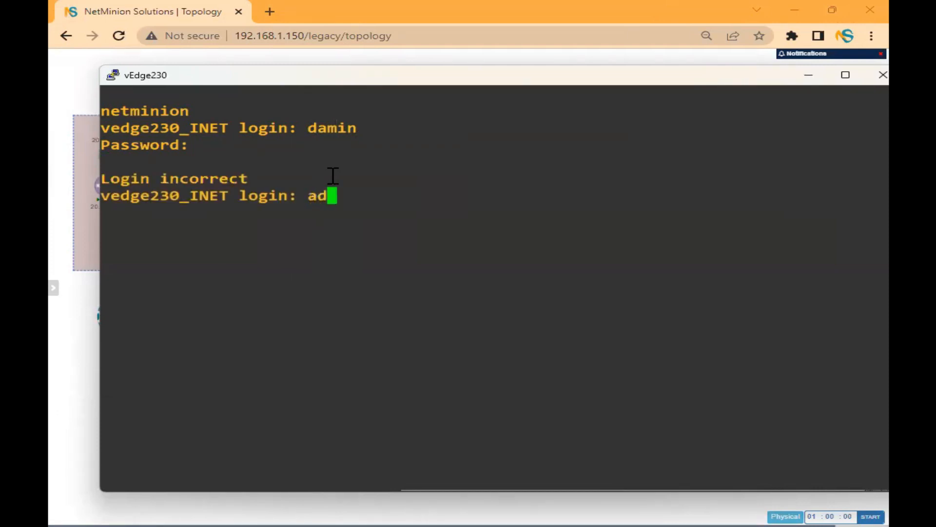
type("min")
key("Return")
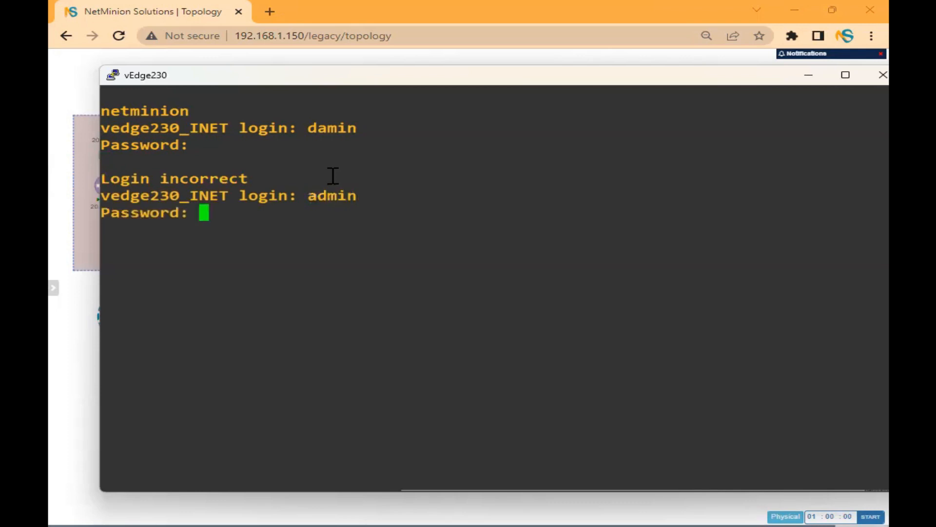
key("Return")
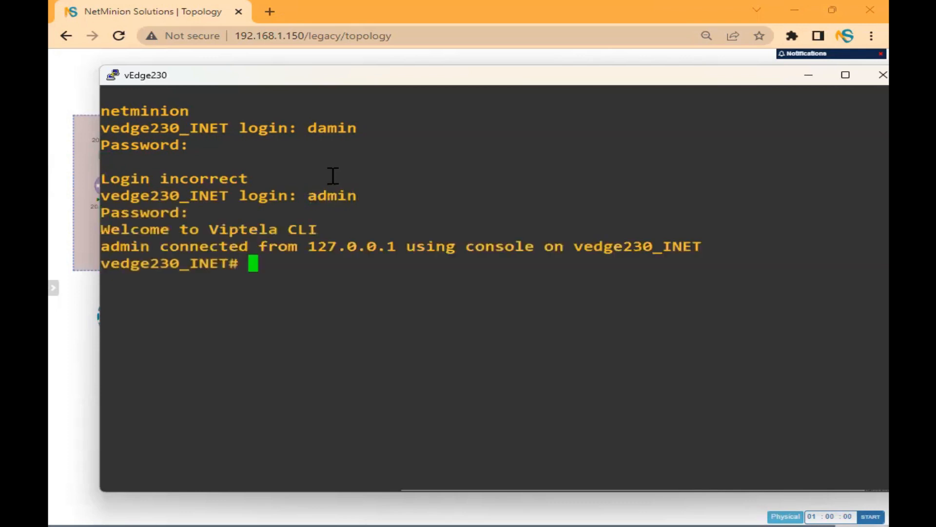
Run 'show certificate serial' and select the chassis number line showing serial 16.
key("alt+Tab")
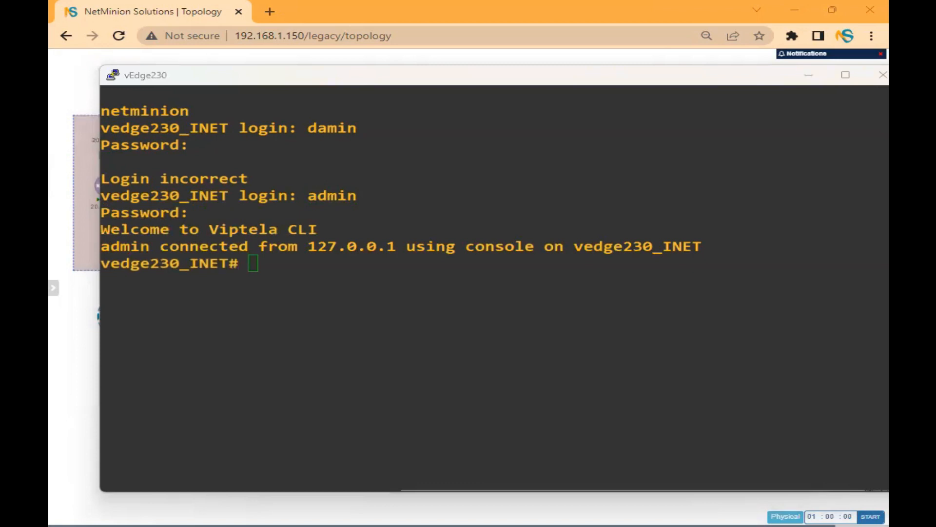
left_click(370, 340)
type("s")
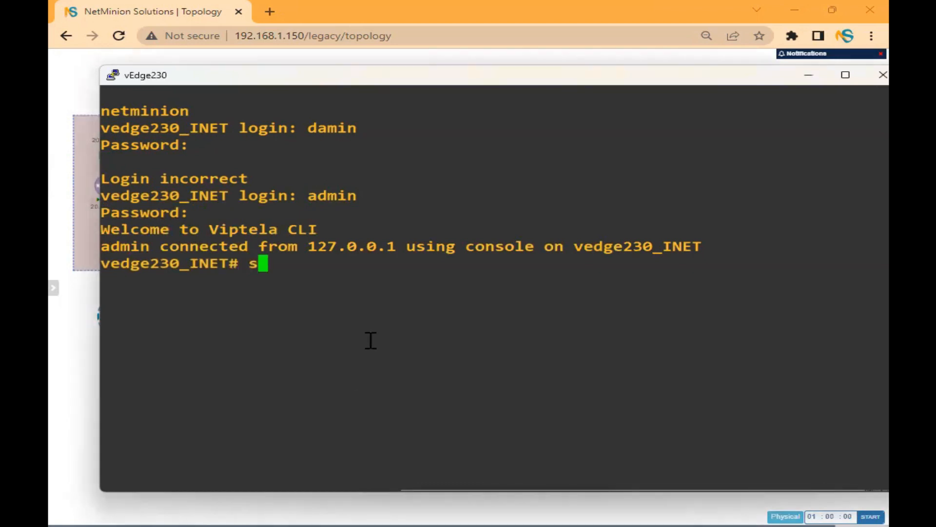
type("how certifi")
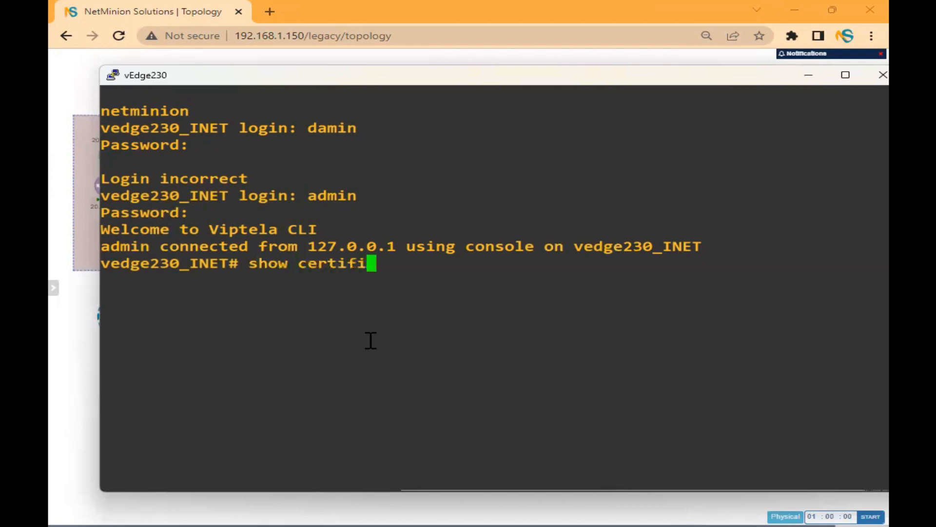
type("cate serial")
key("Return")
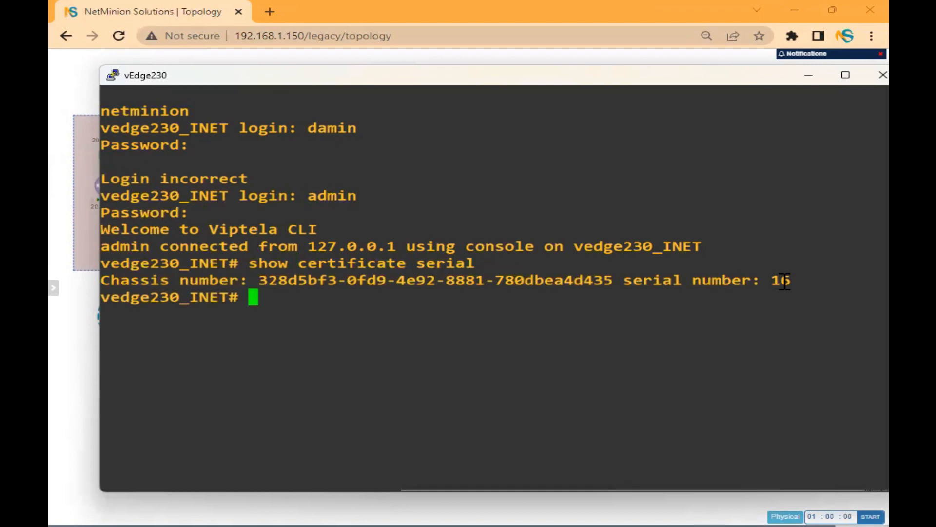
left_click_drag(791, 281, 112, 280)
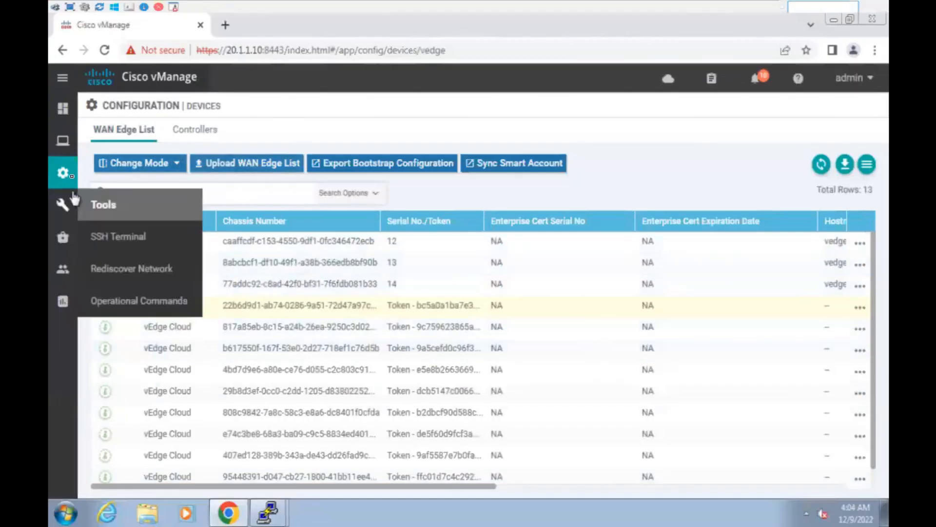
In Configuration > Certificates, mark the serial 16 device invalid and confirm.
mouse_move(63, 173)
left_click(146, 237)
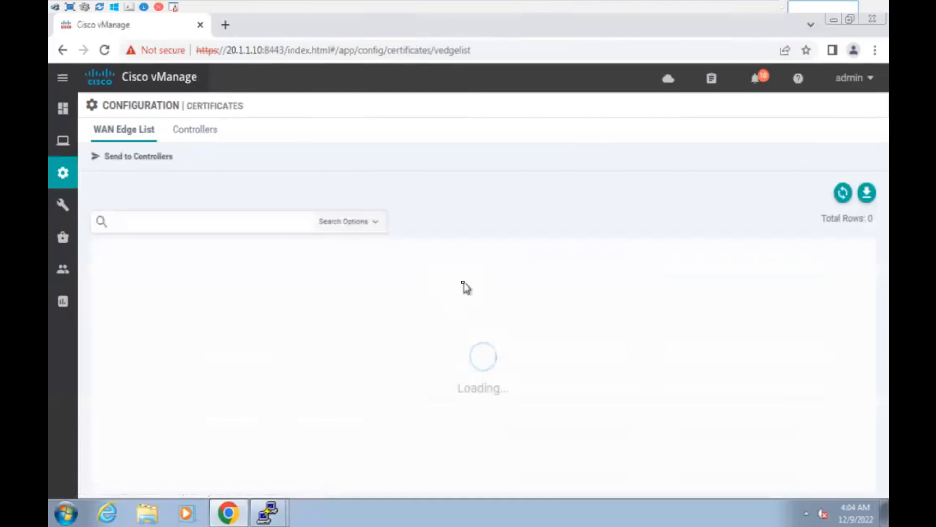
scroll(483, 280, "down", 1)
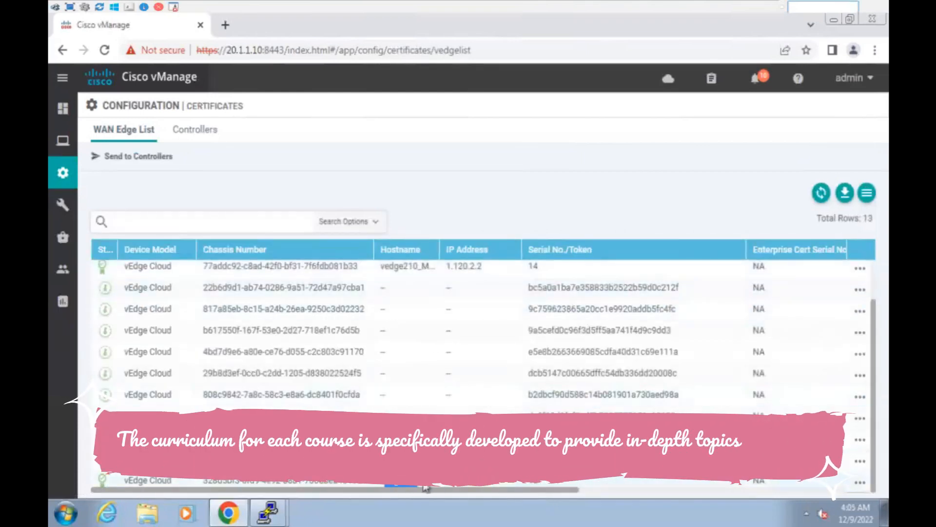
left_click_drag(480, 491, 748, 503)
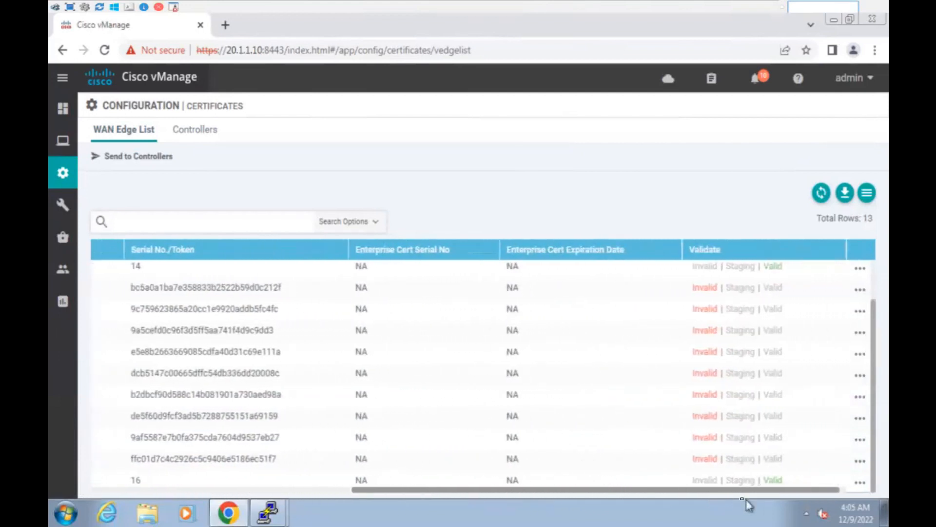
left_click(704, 480)
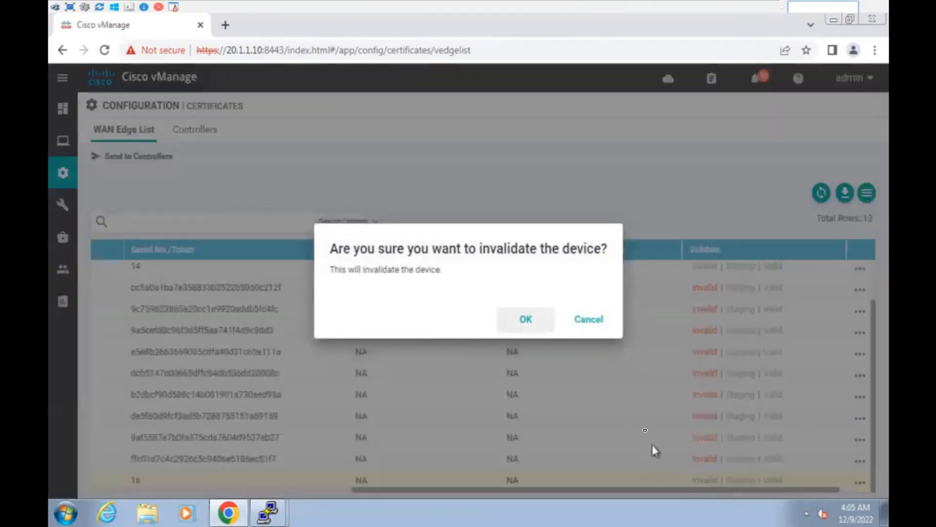
left_click(528, 319)
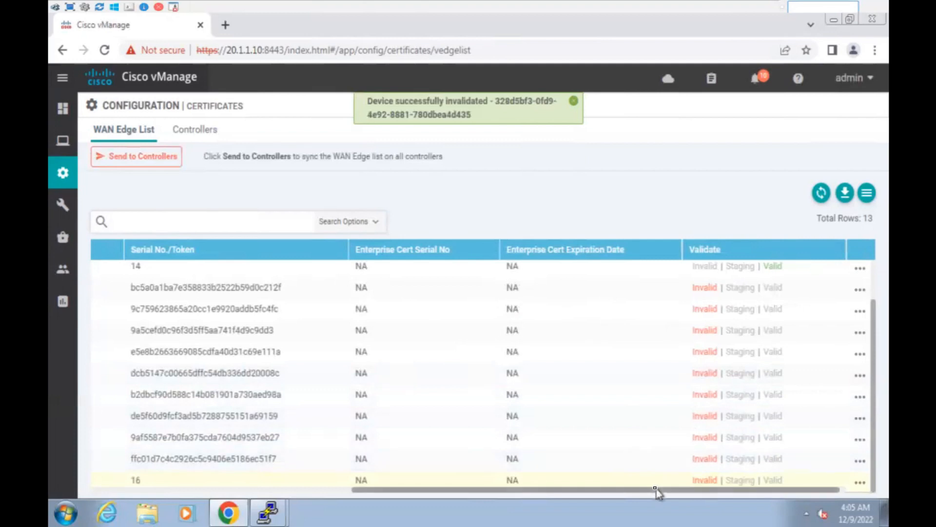
Send the updated list to the controllers and rerun the valid-vedges check on vBond.
left_click_drag(650, 488, 347, 494)
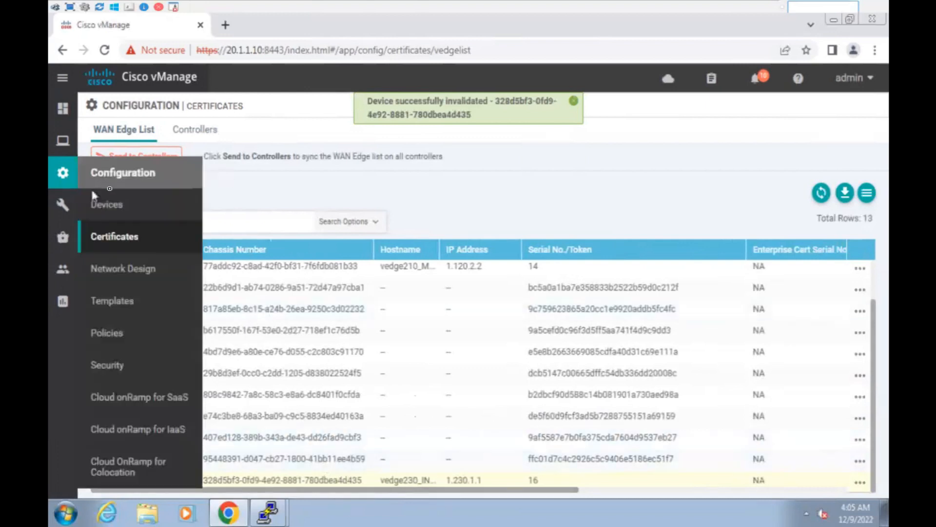
left_click(167, 157)
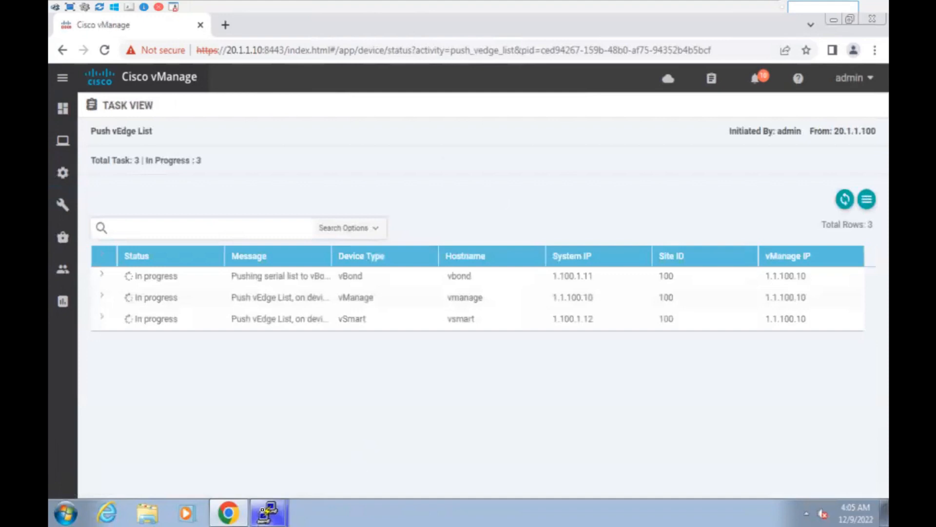
left_click(268, 512)
left_click(264, 480)
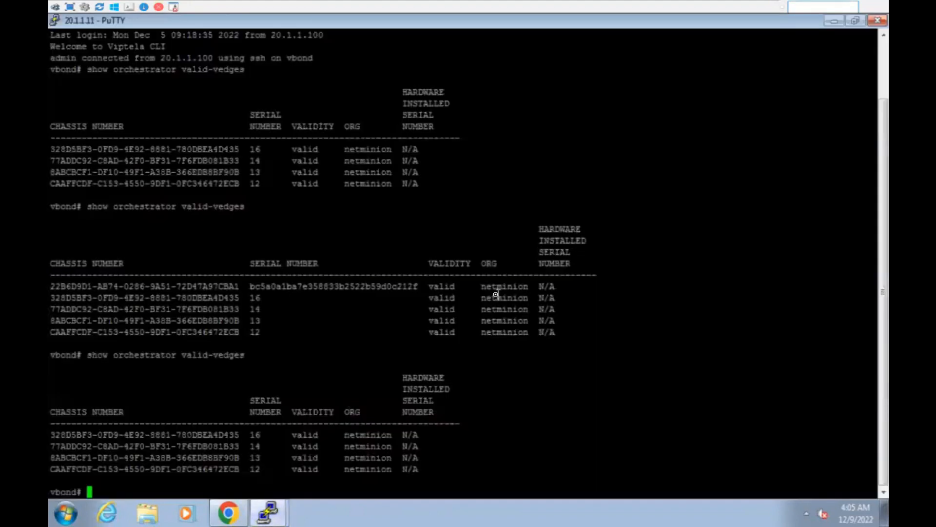
key("Return")
key("Return")
key("Return")
key("Return")
Confirm vBond's valid-vedges table lists only serials 14, 13 and 12, then return to vManage.
key("Up")
key("Return")
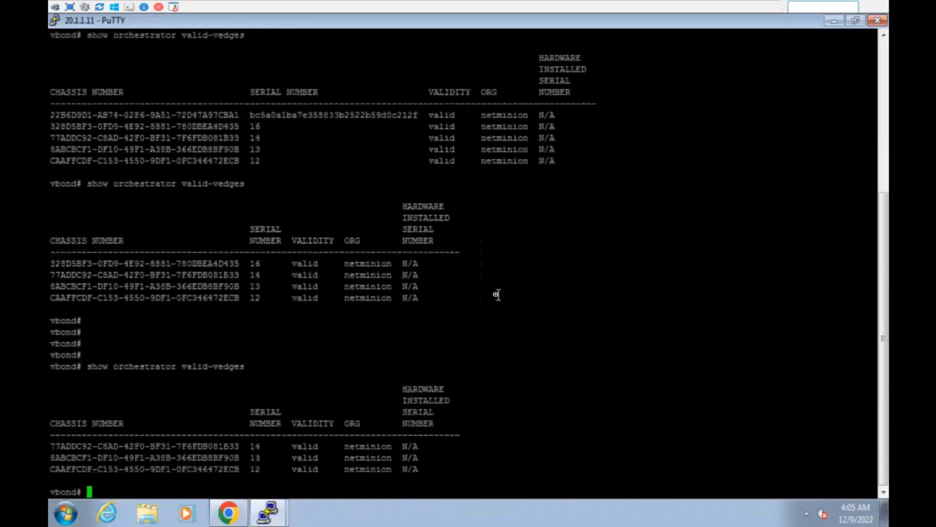
key("Return")
key("Return")
key("Return")
left_click_drag(424, 431, 273, 347)
left_click(329, 346)
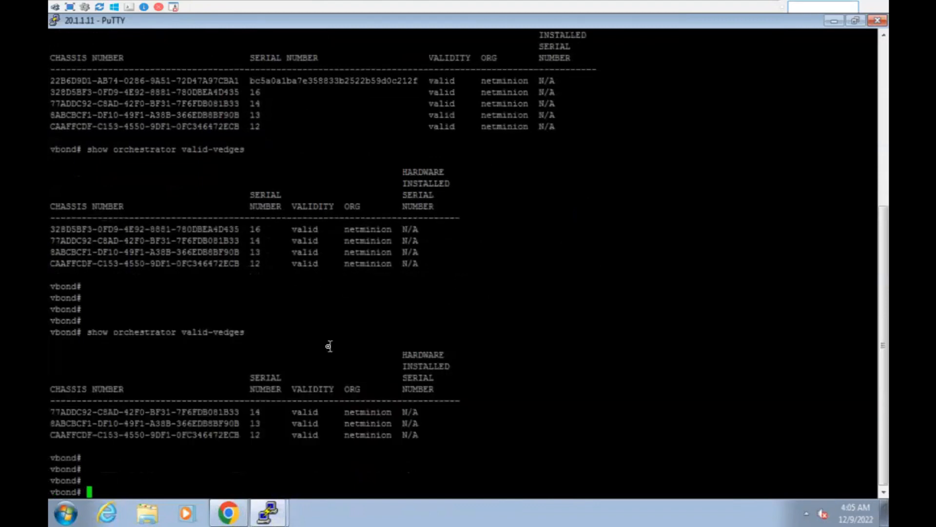
left_click(235, 515)
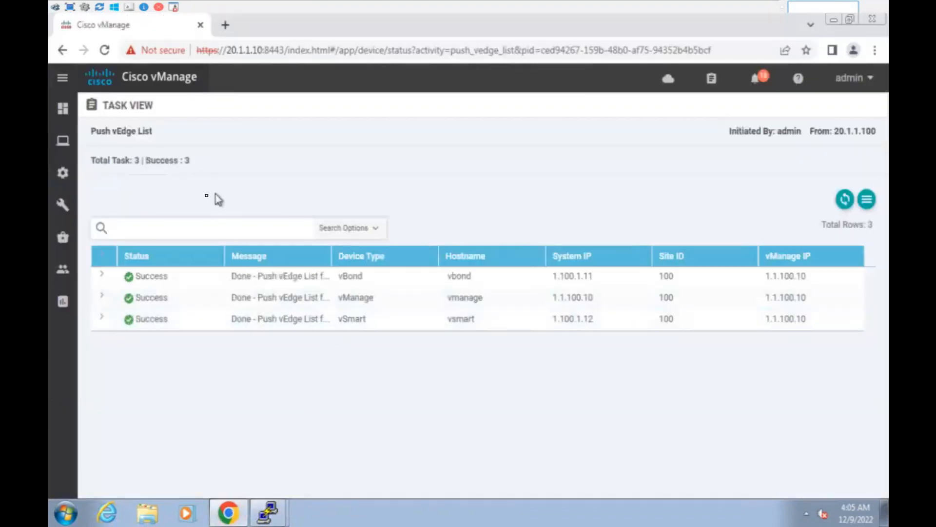
Delete the vEdge230_INET device (328d5bf3) with Delete WAN Edge, leaving 12 devices.
mouse_move(61, 180)
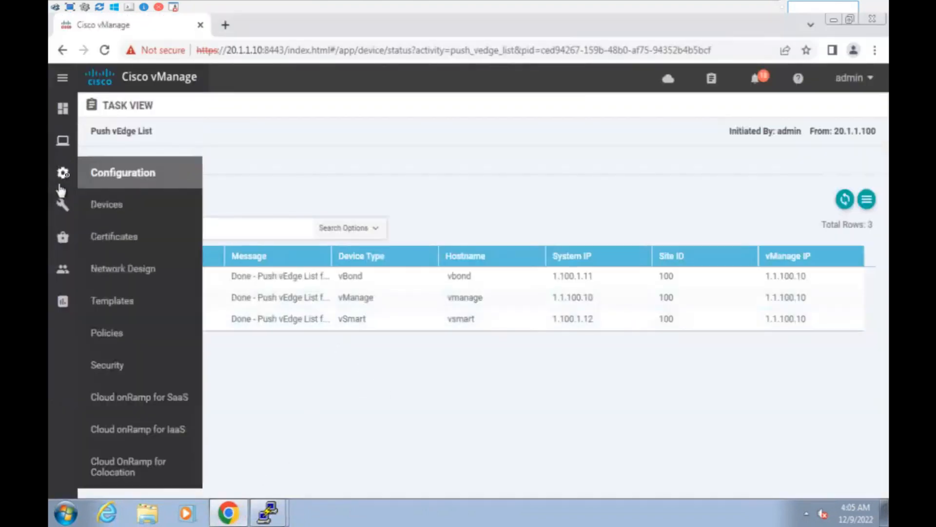
left_click(122, 205)
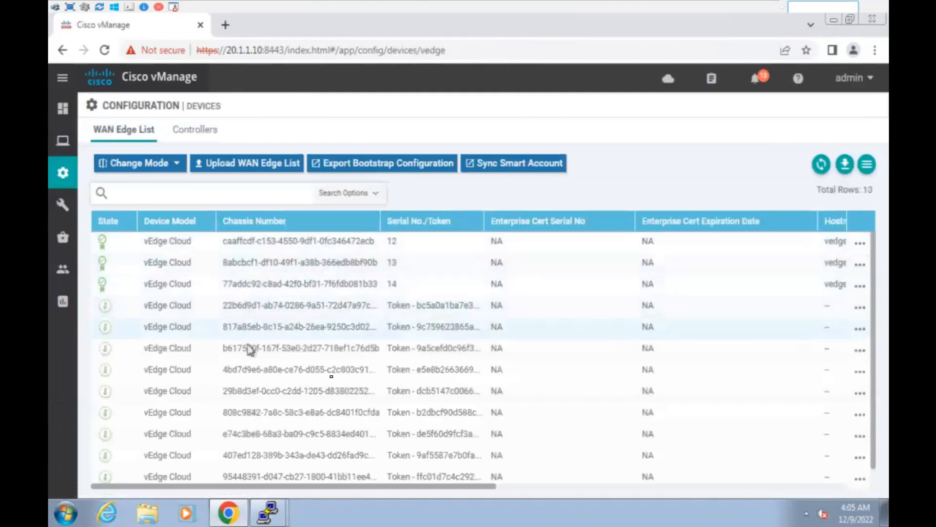
scroll(312, 351, "down", 2)
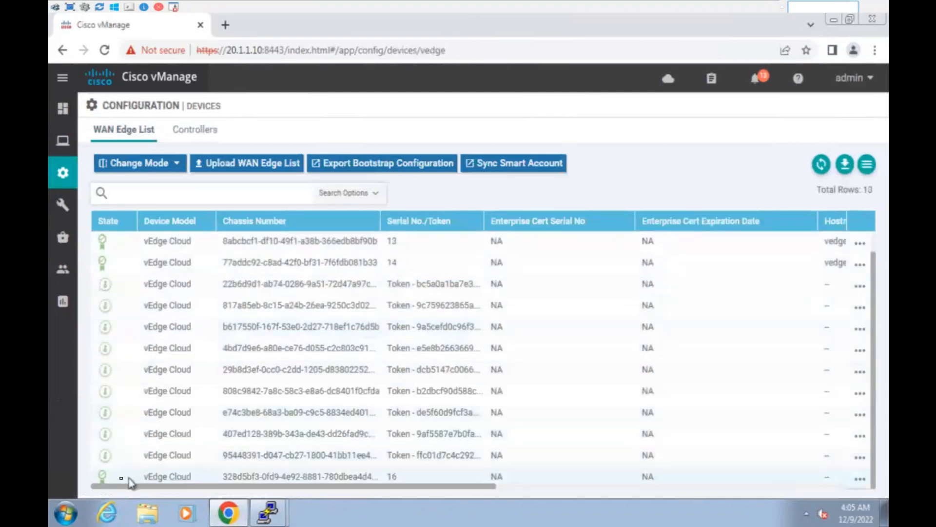
left_click_drag(279, 486, 640, 503)
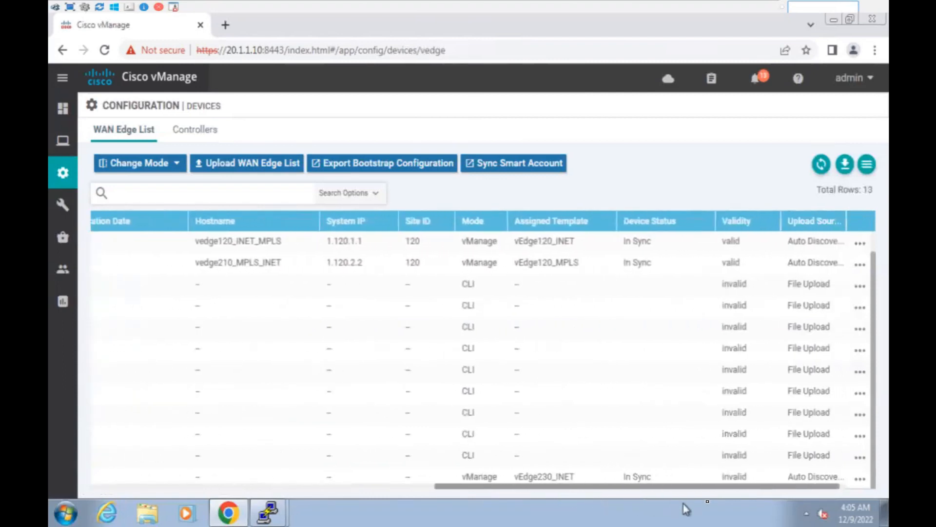
left_click(860, 478)
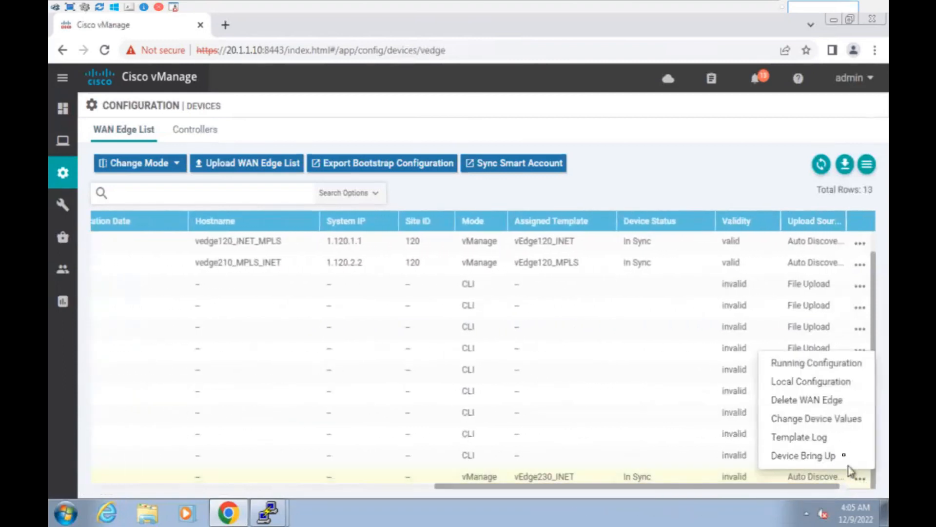
left_click(805, 401)
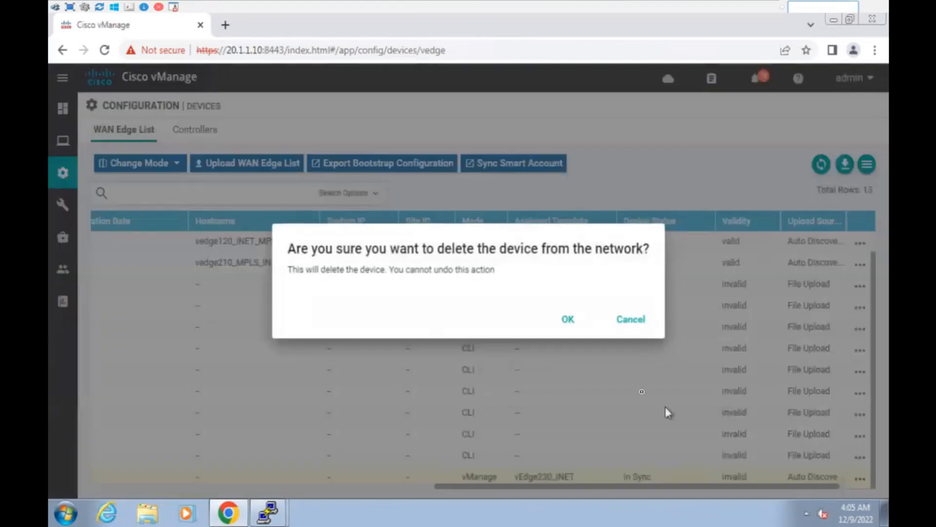
left_click(569, 320)
mouse_move(57, 297)
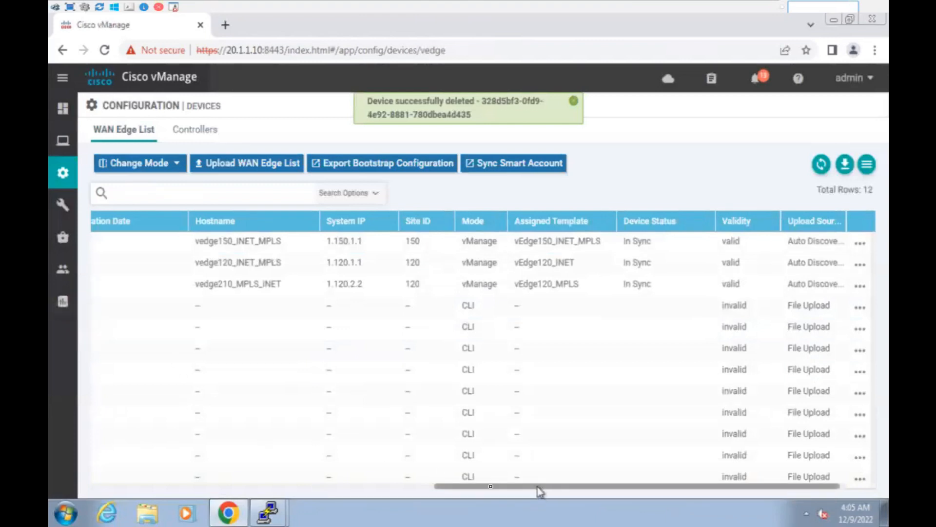
left_click_drag(540, 486, 150, 486)
mouse_move(63, 108)
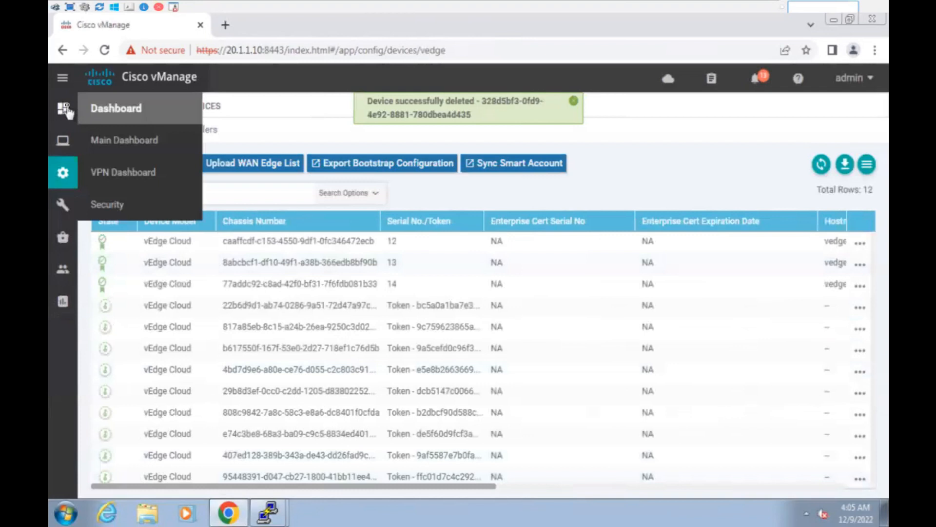
left_click(146, 139)
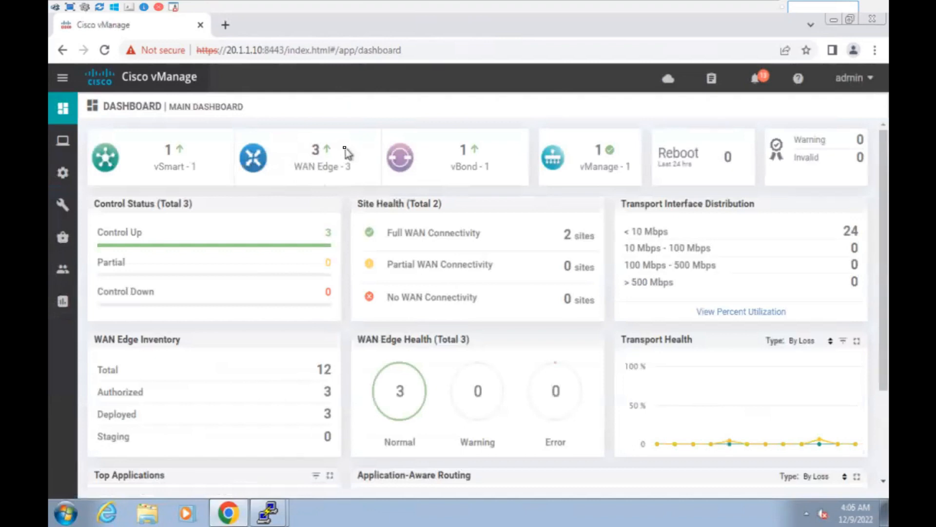
mouse_move(72, 181)
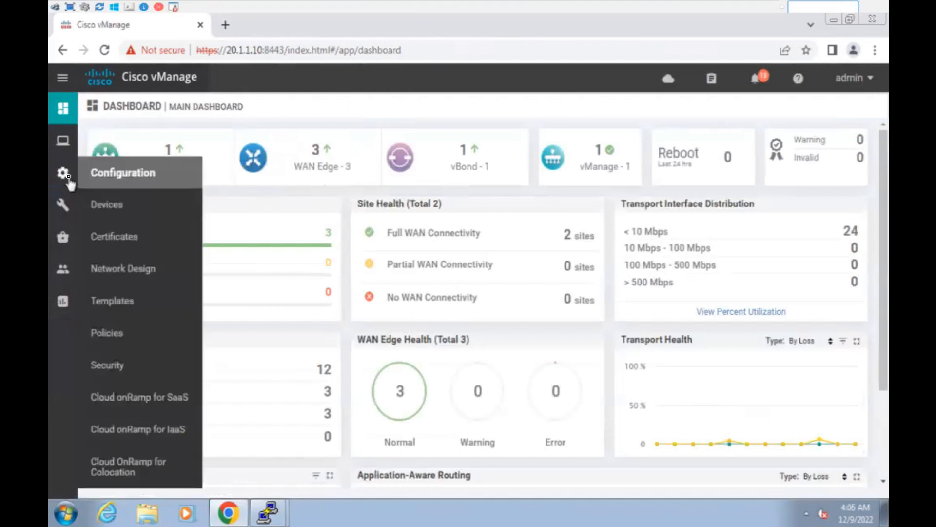
left_click(129, 209)
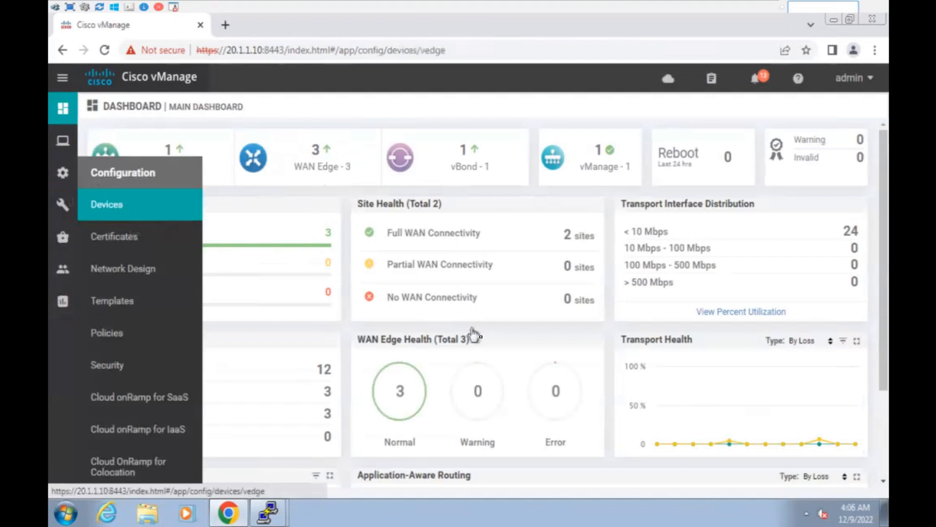
Mark the 22b6d9d1 device valid in the Certificates WAN Edge List.
mouse_move(73, 184)
left_click(146, 238)
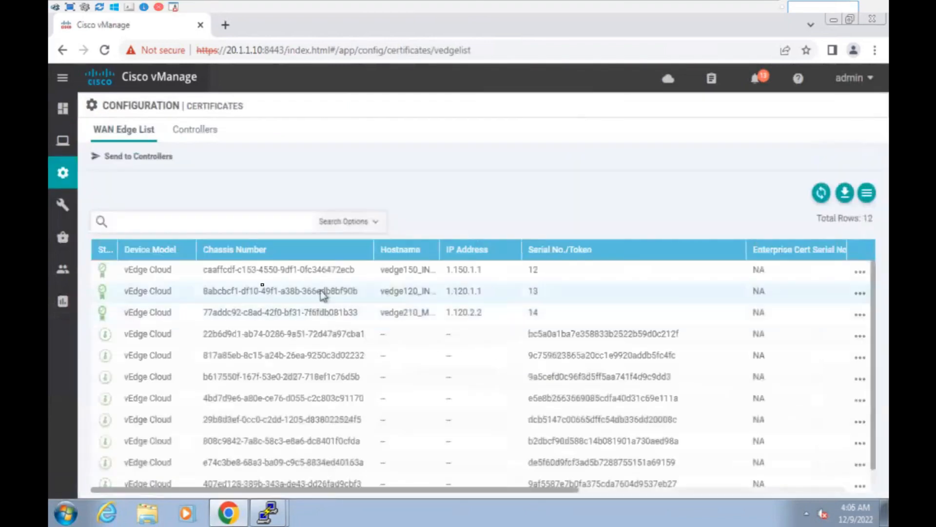
left_click_drag(426, 493, 729, 510)
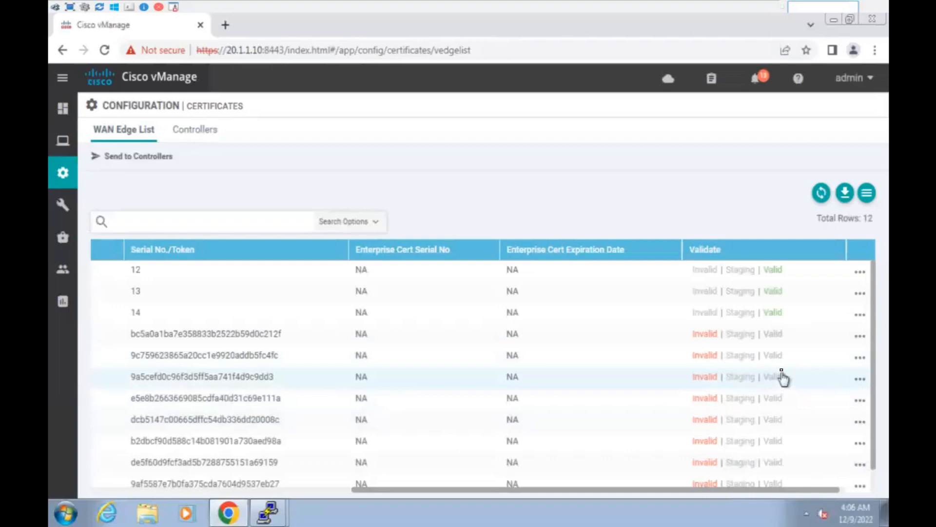
scroll(776, 410, "down", 1)
left_click(773, 480)
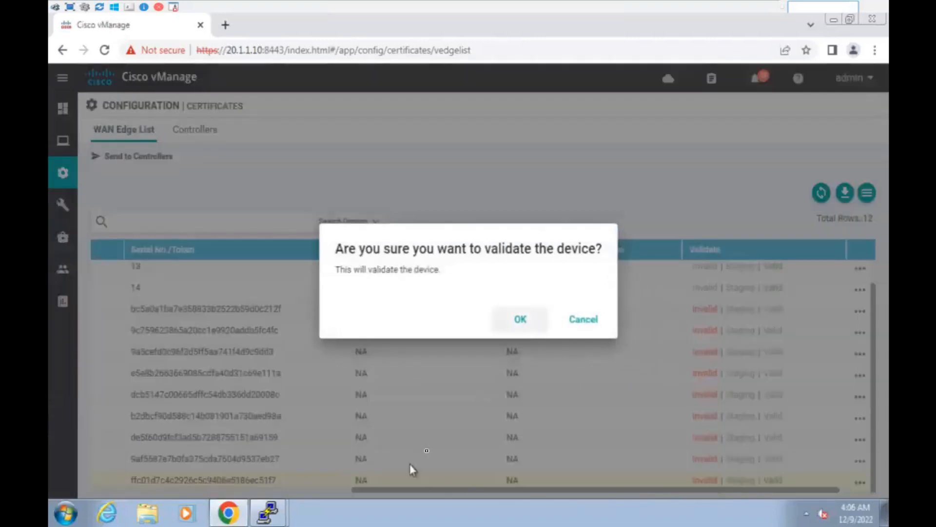
left_click(584, 319)
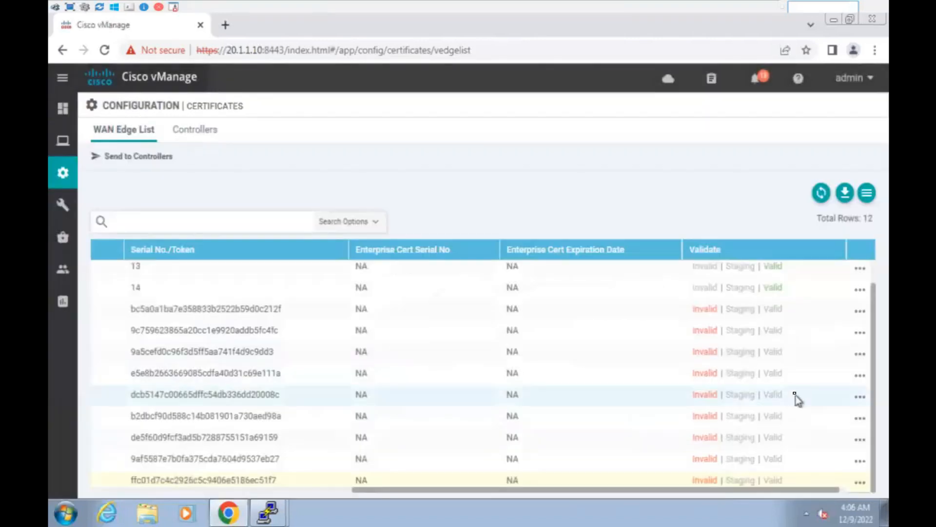
left_click(775, 335)
left_click(538, 323)
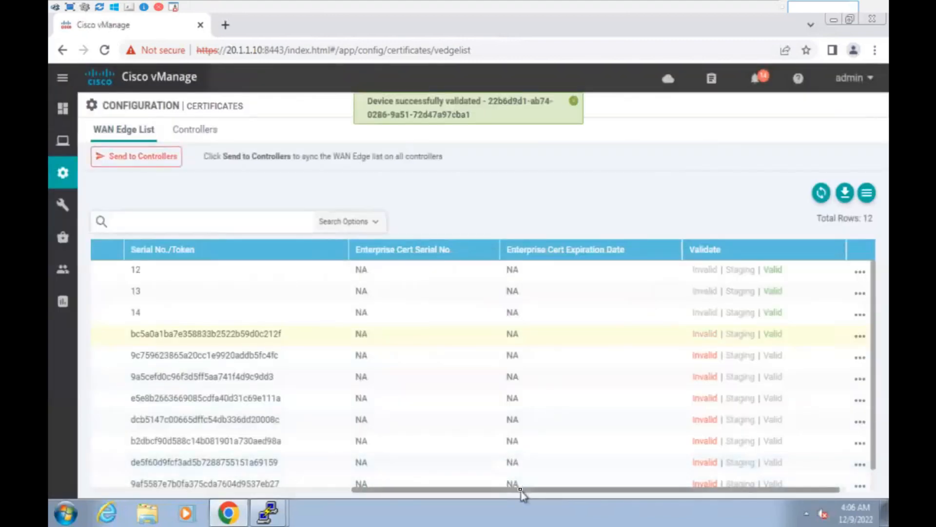
Send the updated WAN edge list to the controllers and switch to the vBond console.
left_click_drag(521, 489, 258, 489)
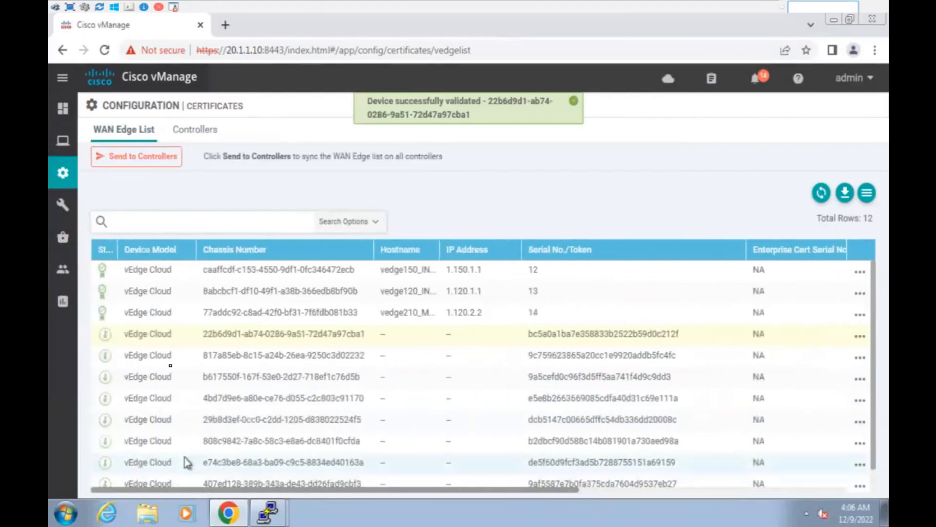
left_click(140, 163)
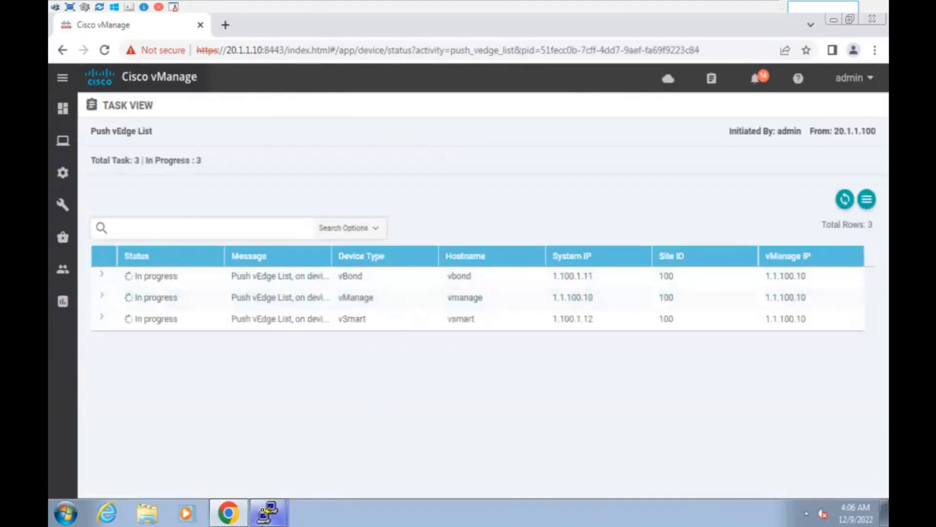
left_click(268, 512)
left_click(254, 481)
Rerun show orchestrator valid-vedges and copy the new chassis number 22B6D9D1-AB74-0286-9A51-72D47A97CBA1.
key("Up")
key("Return")
key("Return")
key("Return")
key("Return")
key("Return")
key("Return")
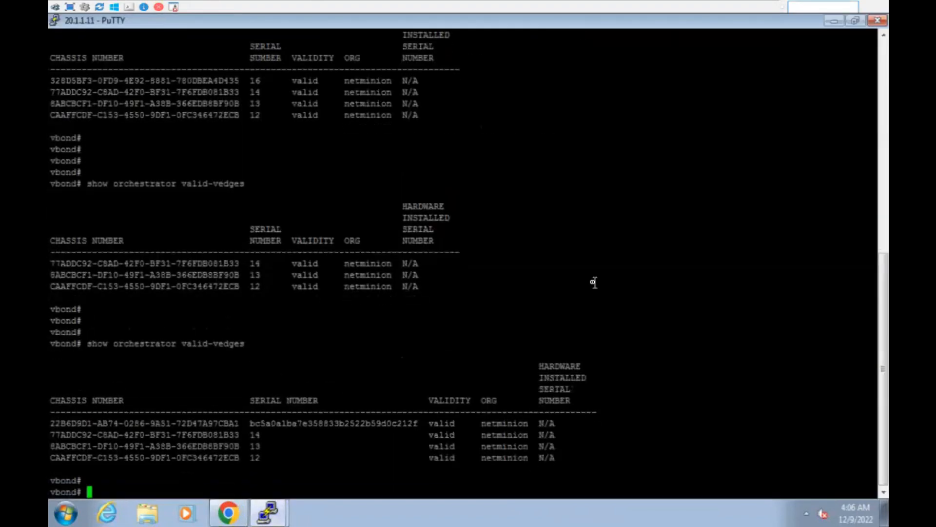
key("Up")
key("Return")
key("Return")
key("Return")
key("Return")
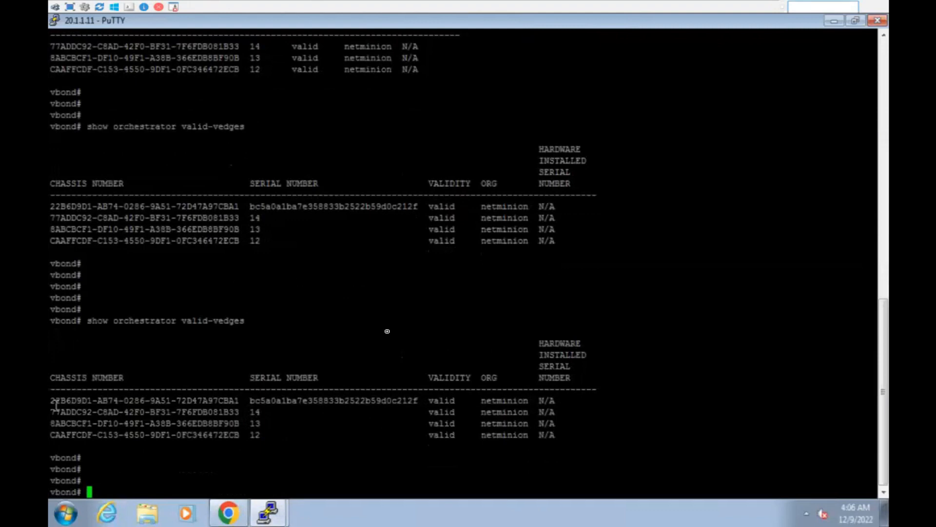
double_click(288, 400)
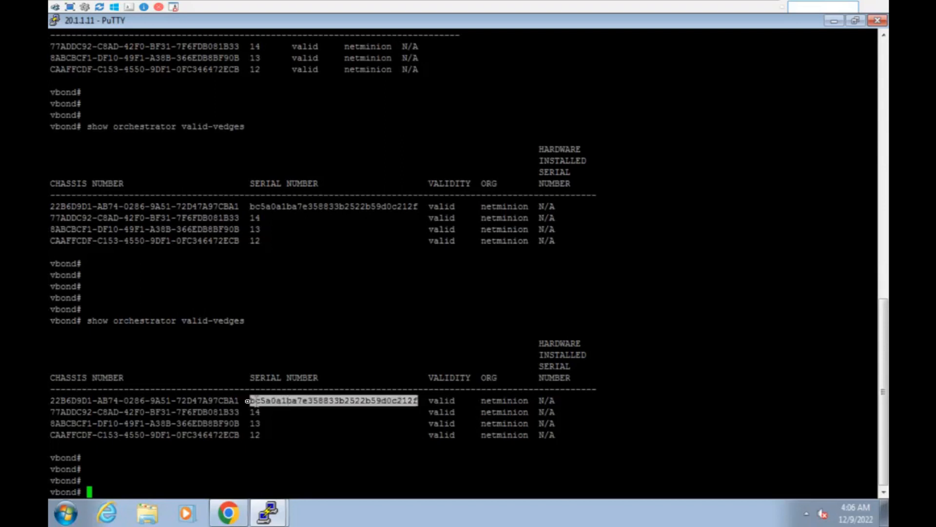
double_click(170, 400)
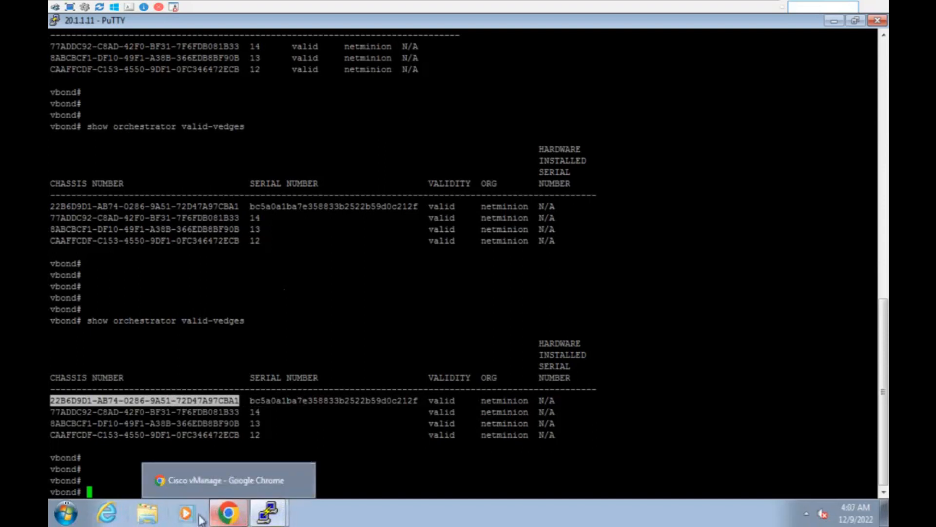
Rerun 'show certificate serial' on vEdge230, again reporting serial 16.
mouse_move(588, 5)
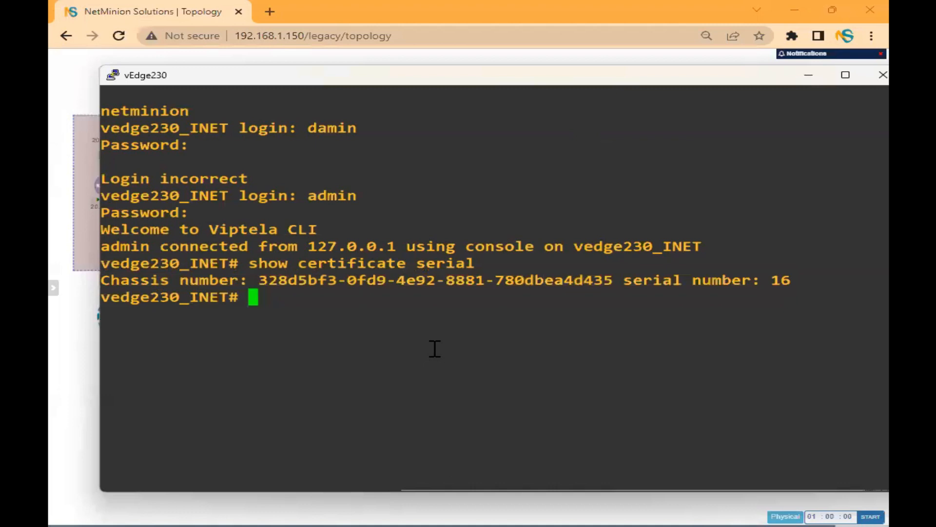
key("Return")
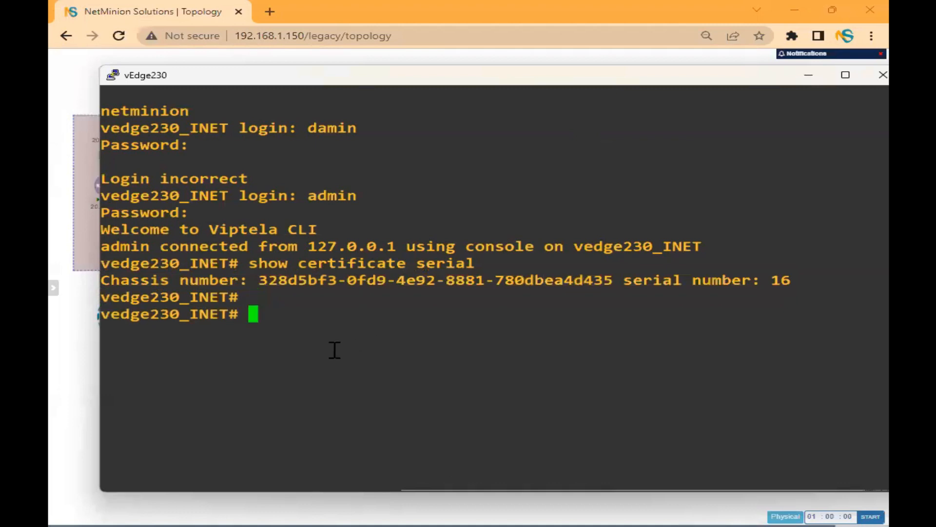
key("Return")
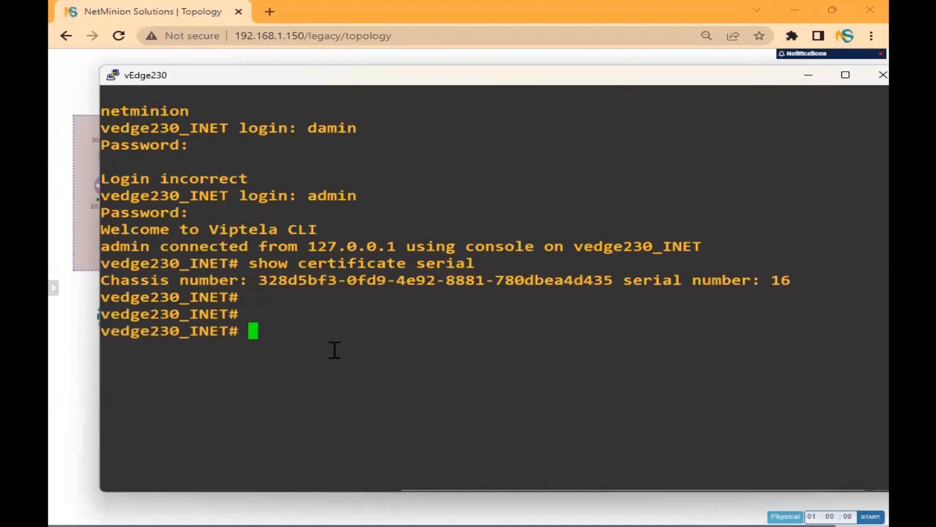
key("Up")
key("Return")
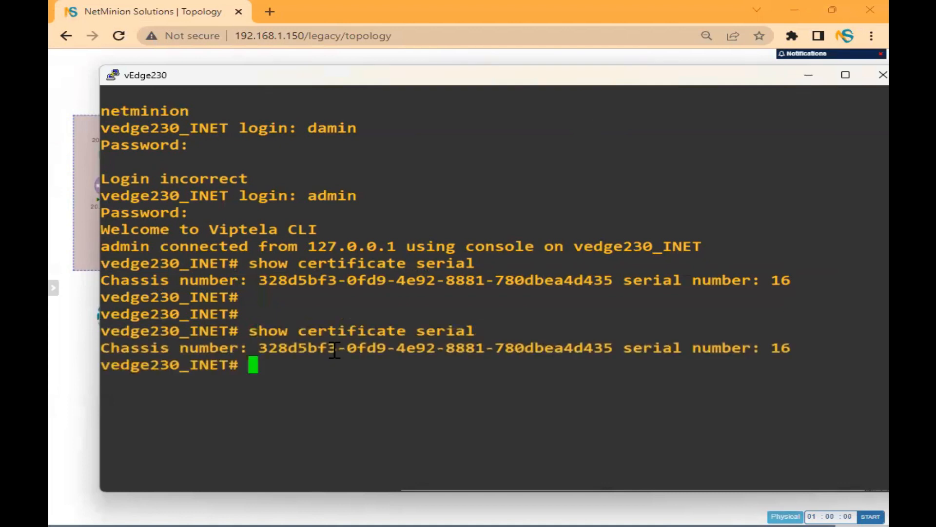
Close the vEdge230 console session and confirm the exit.
left_click_drag(717, 74, 649, 68)
left_click(811, 71)
left_click(501, 328)
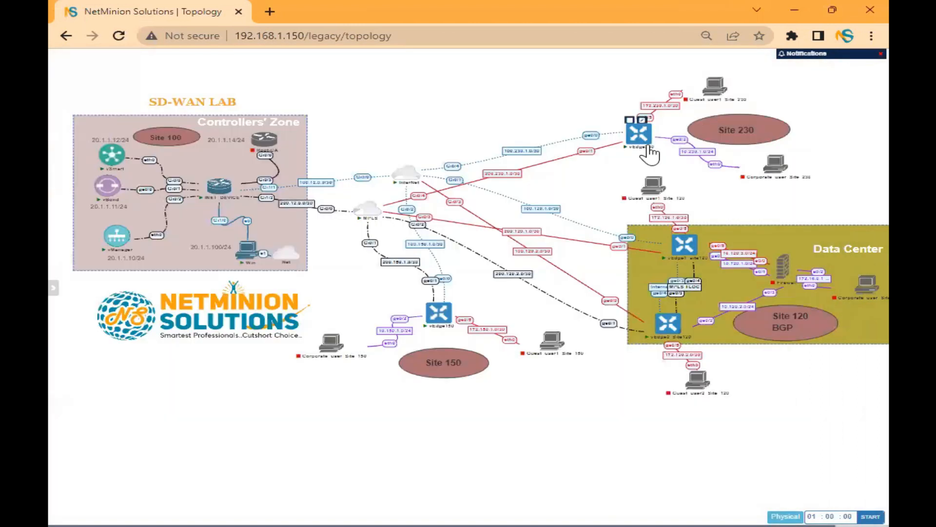
right_click(639, 134)
Stop, wipe and start the vEdge230 node.
left_click(664, 166)
right_click(641, 138)
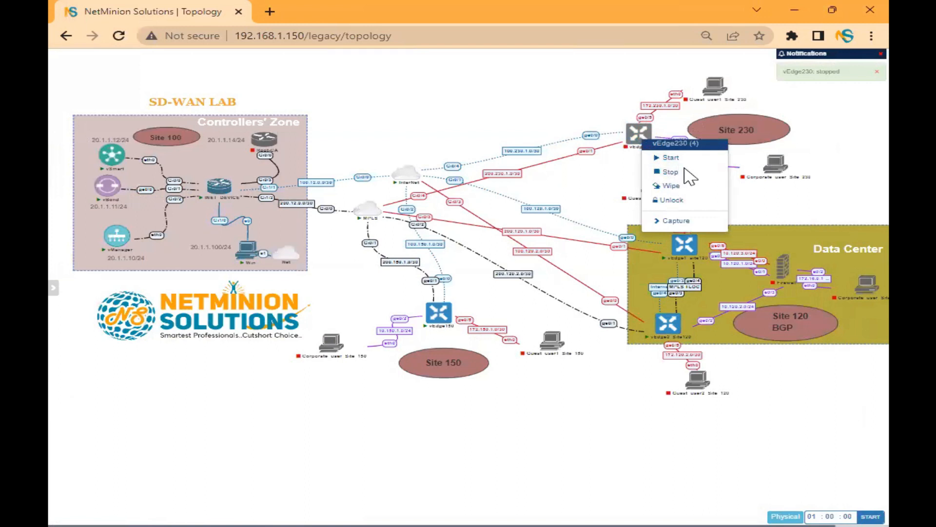
left_click(685, 186)
left_click(450, 111)
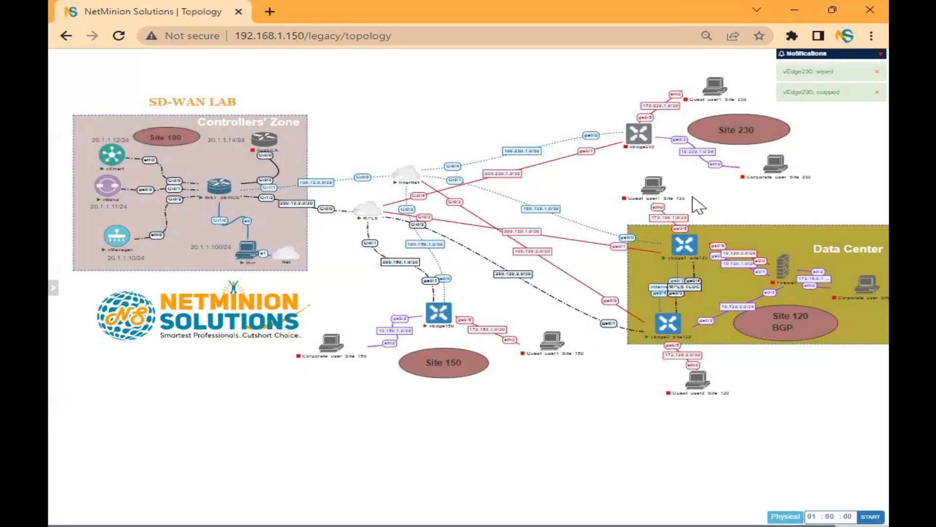
right_click(639, 137)
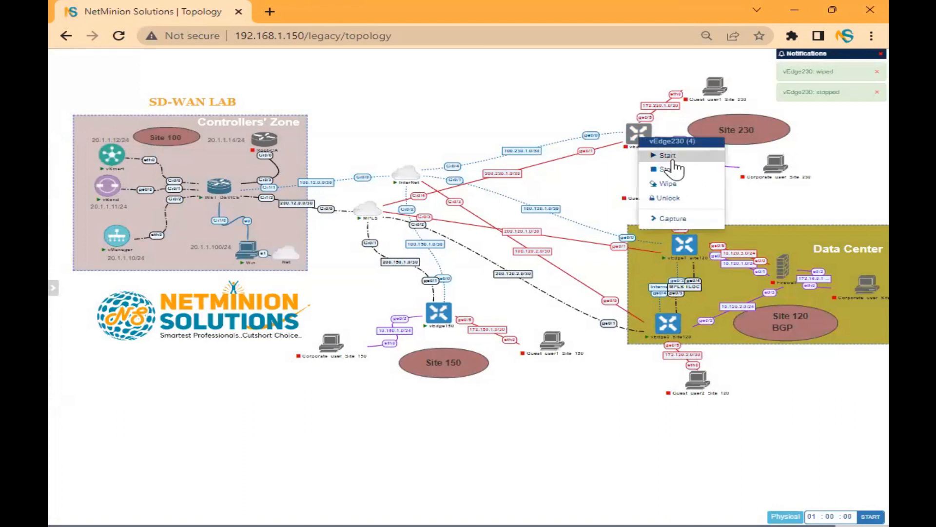
left_click(673, 157)
Wipe and restart vEdge230 once more, then launch its console.
right_click(646, 138)
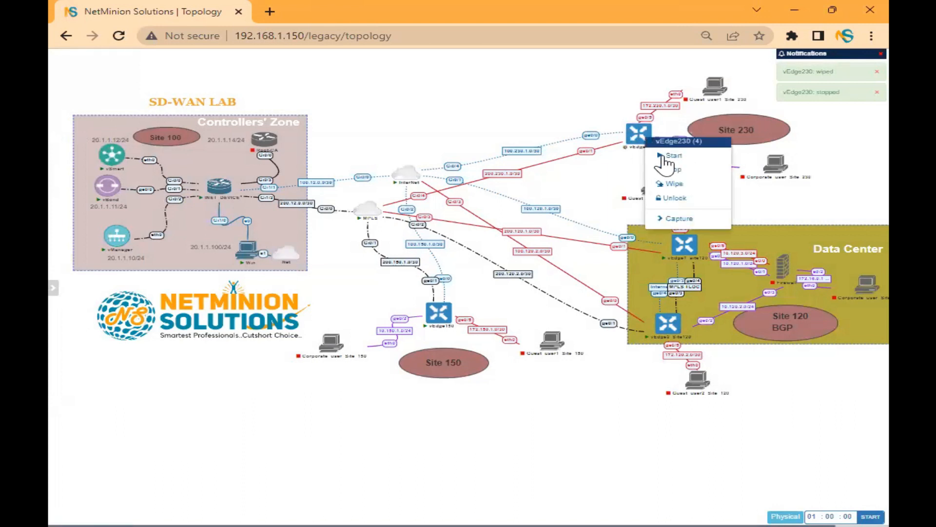
left_click(678, 185)
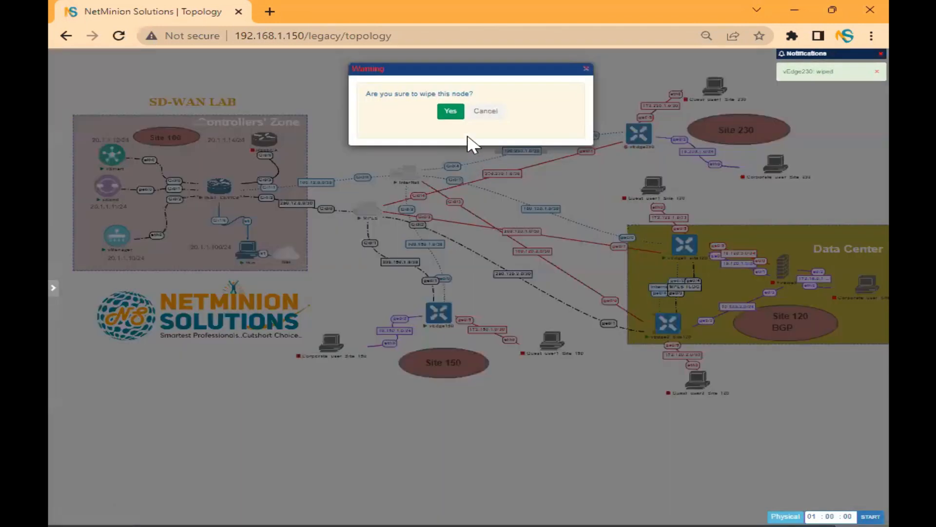
left_click(452, 111)
right_click(639, 134)
left_click(651, 157)
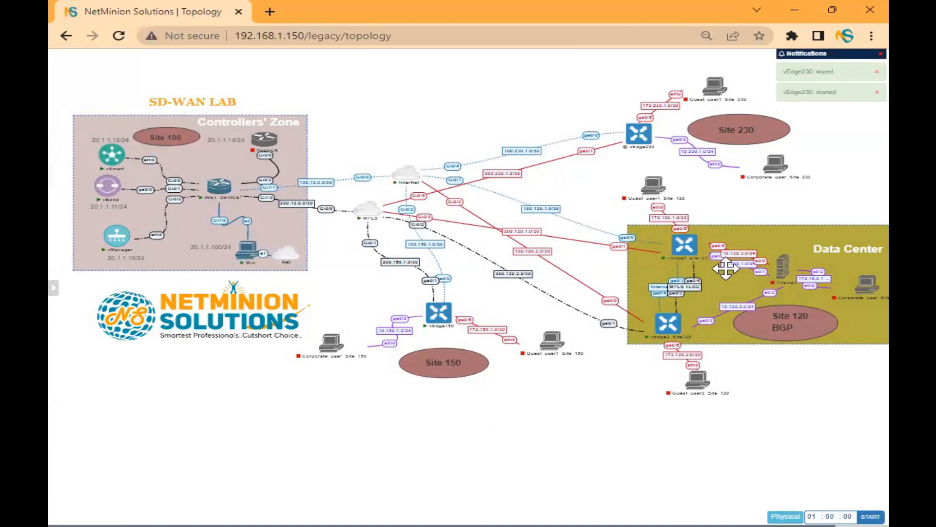
left_click(639, 133)
left_click(525, 133)
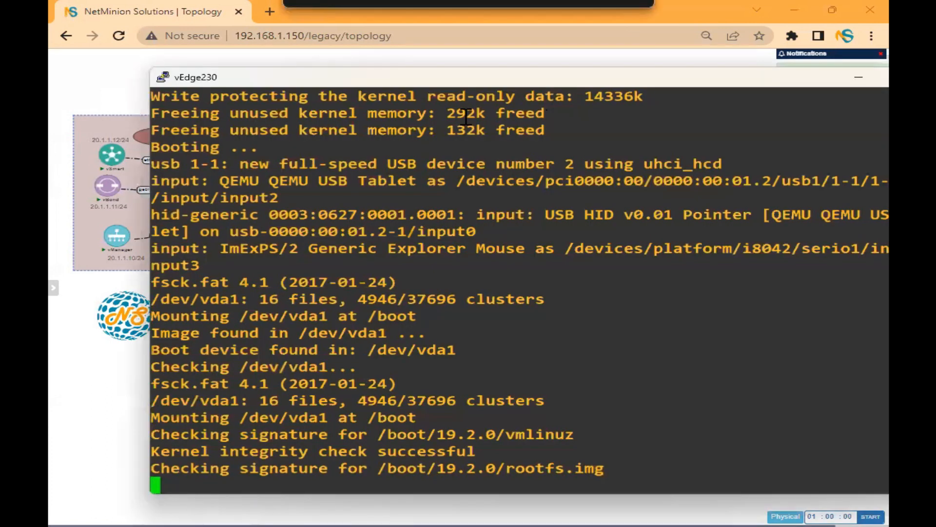
Maximize the vEdge230 console and enter admin at the login prompt.
double_click(476, 77)
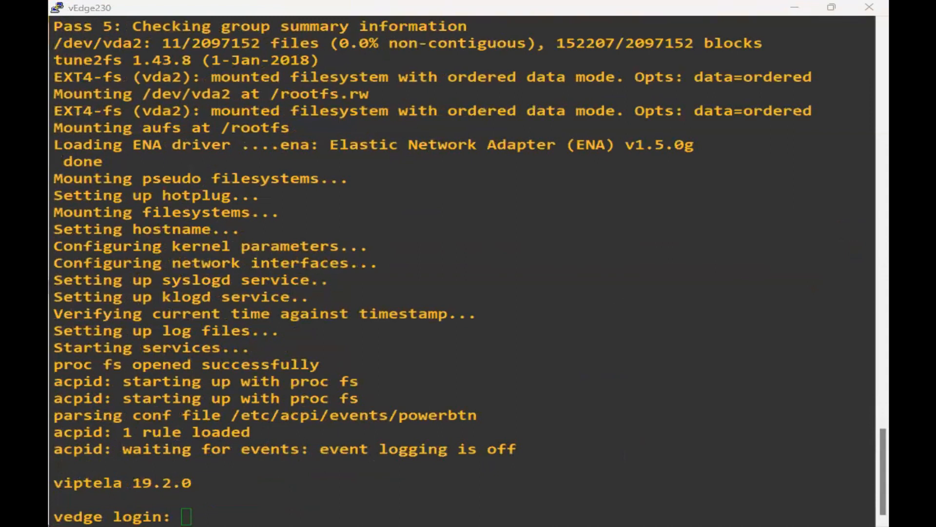
left_click(418, 398)
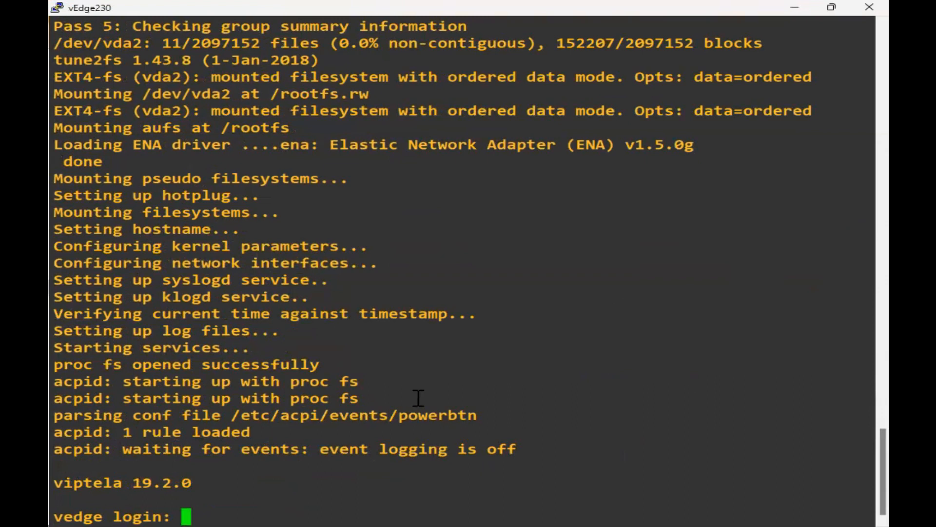
type("admin")
key("Return")
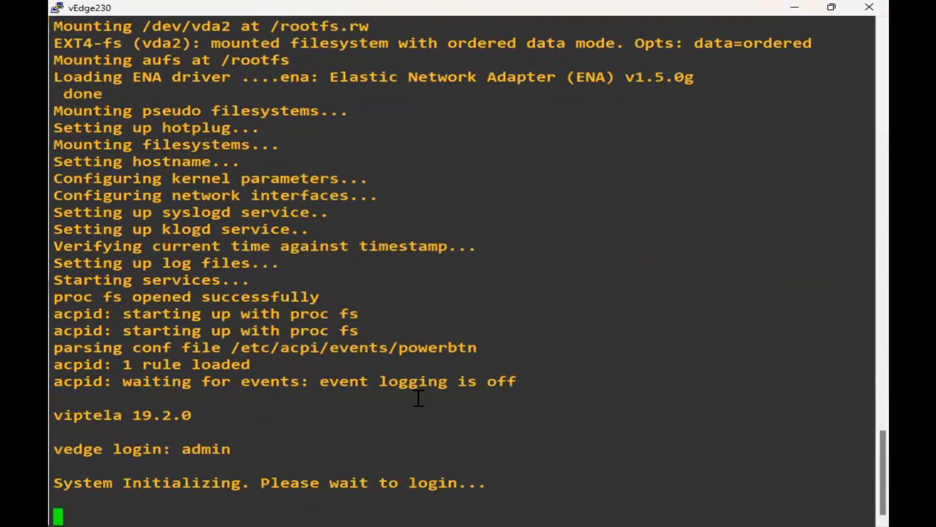
key("alt+Tab")
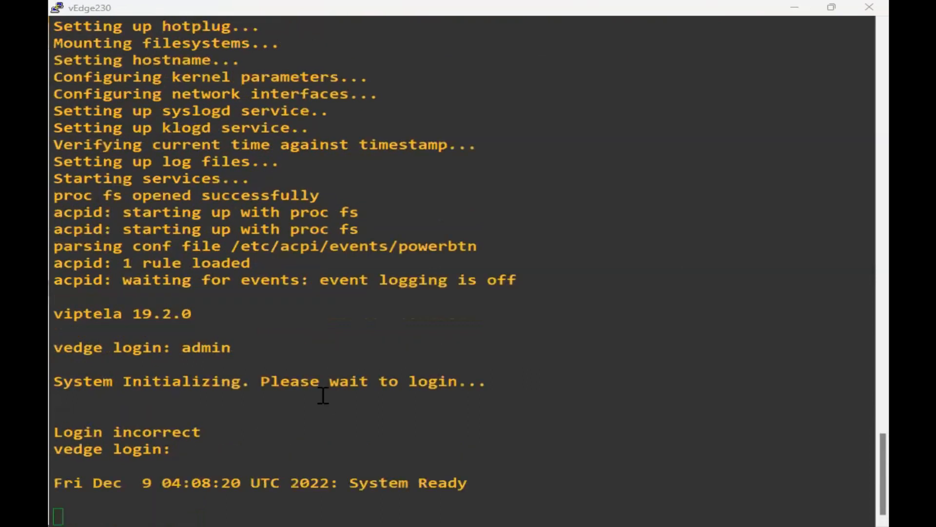
Log in as admin, set and confirm the new admin password, then start conf ter.
key("Return")
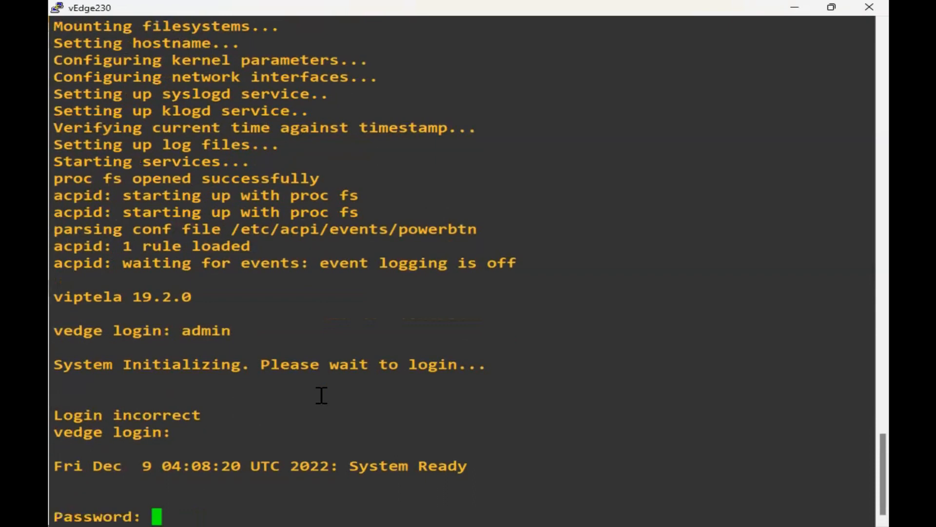
key("Return")
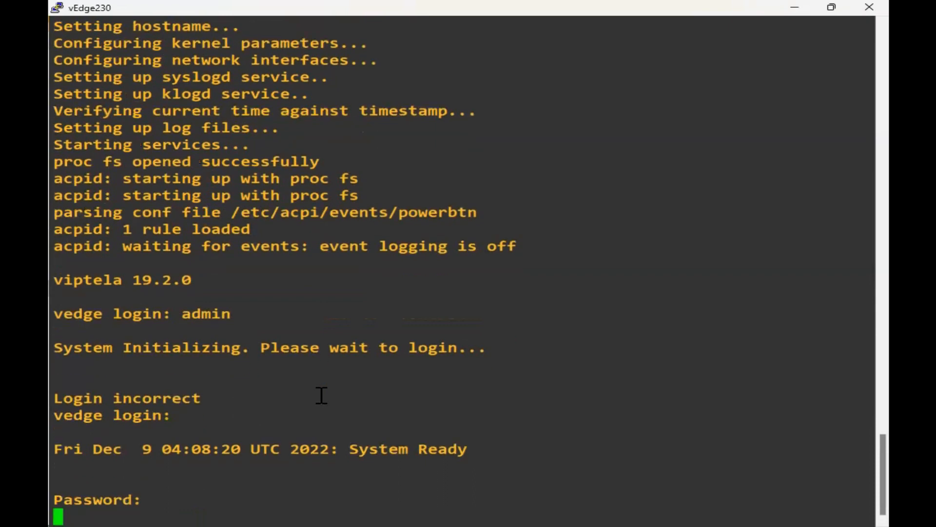
type("admin")
key("Return")
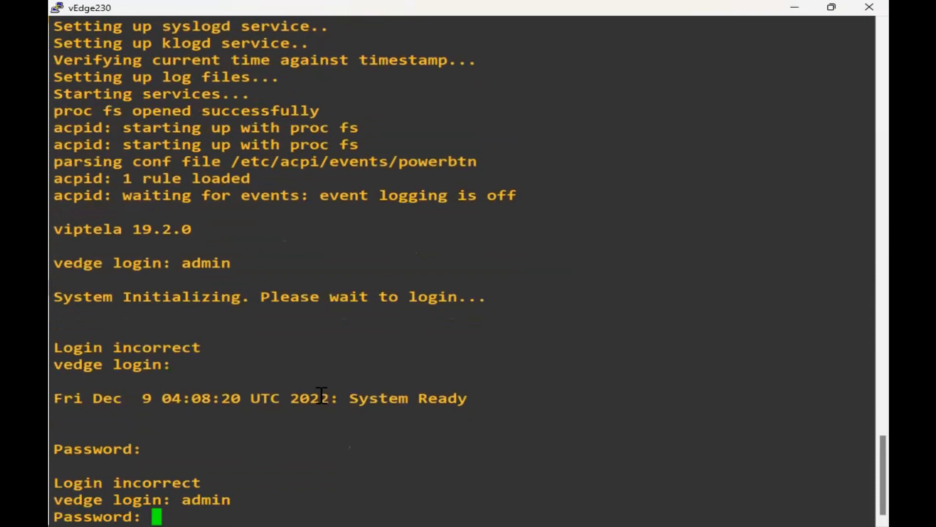
key("Return")
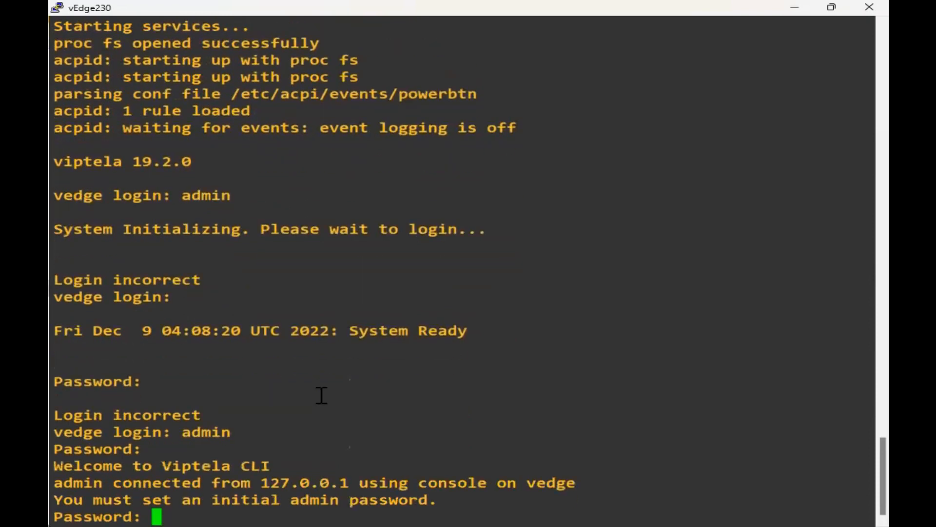
key("Return")
key("Return")
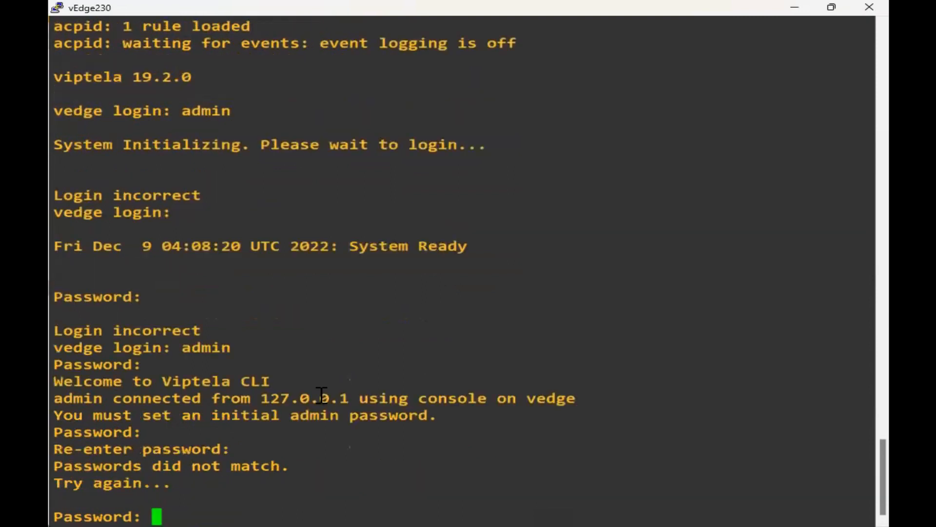
key("Return")
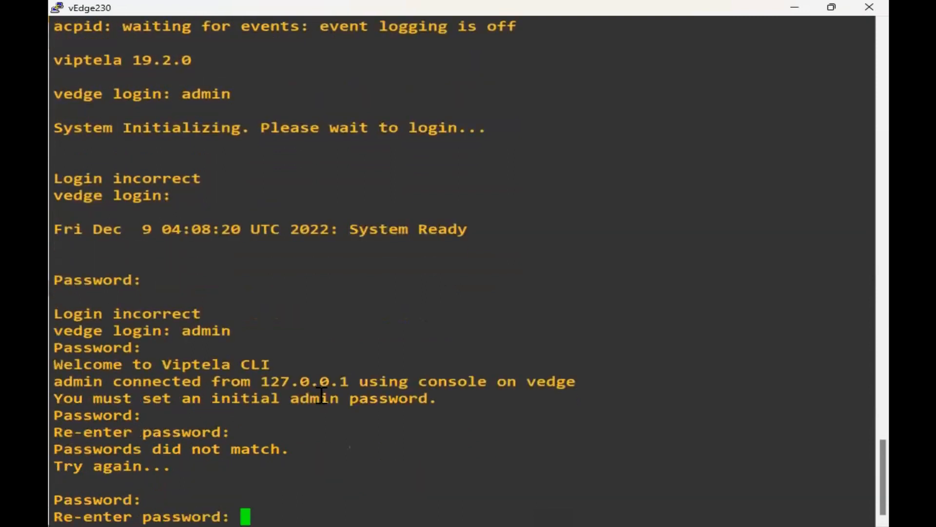
key("Return")
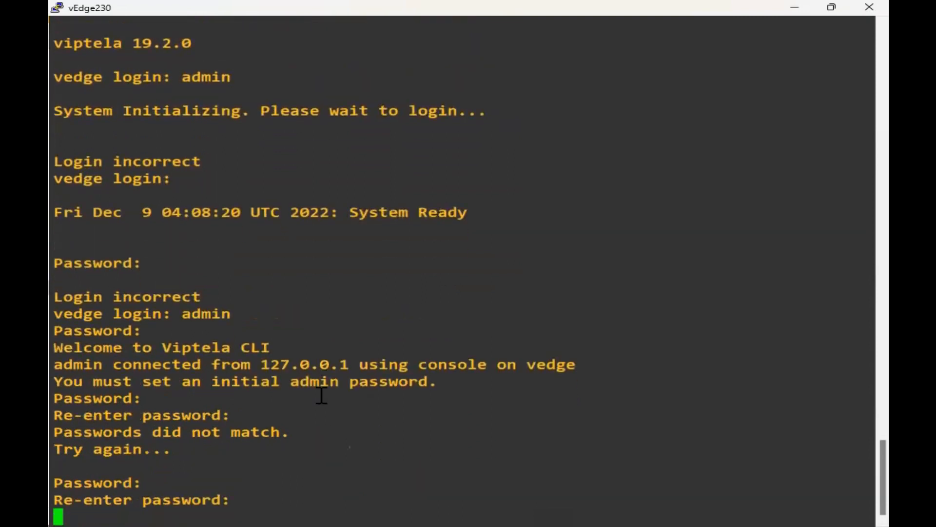
key("Return")
key("Return")
key("Return")
key("Return")
key("Return")
type("conf ter")
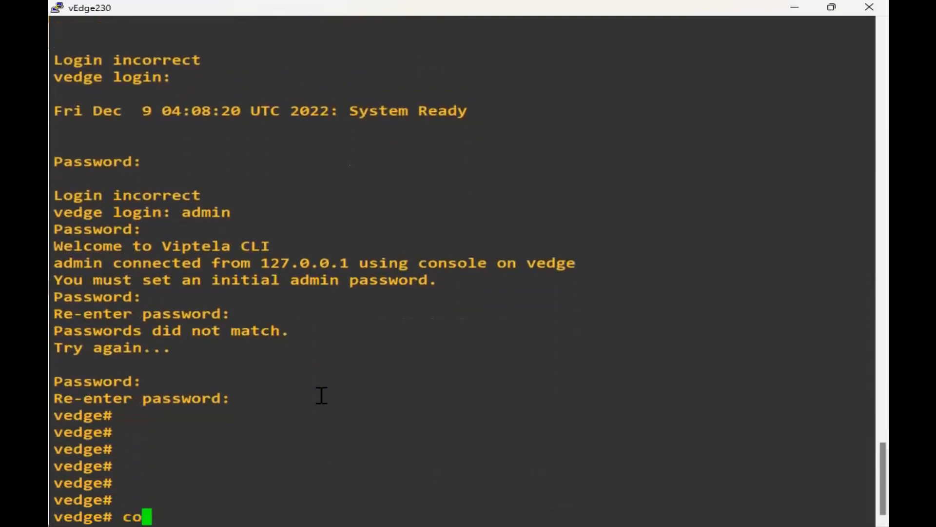
key("Return")
key("Return")
key("Return")
key("Return")
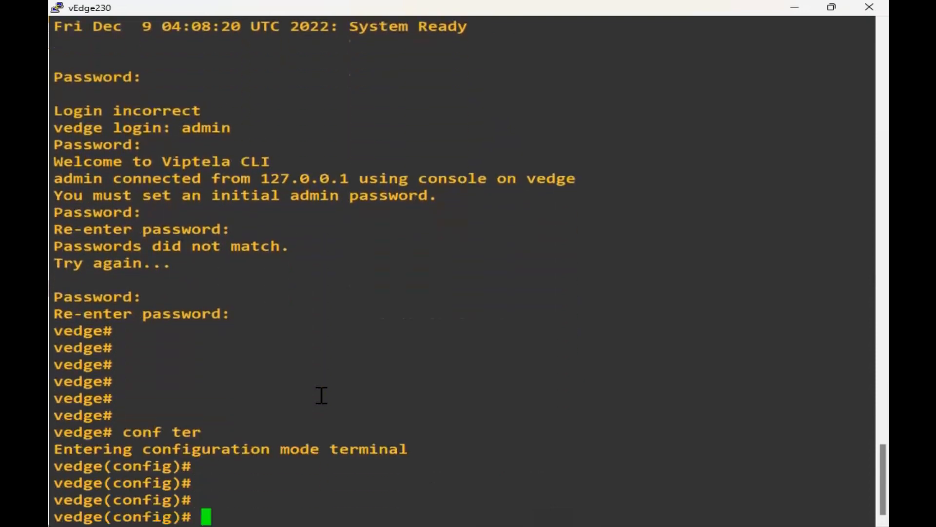
Enter the system section and set the hostname to vedge230.
type("hos")
key("Tab")
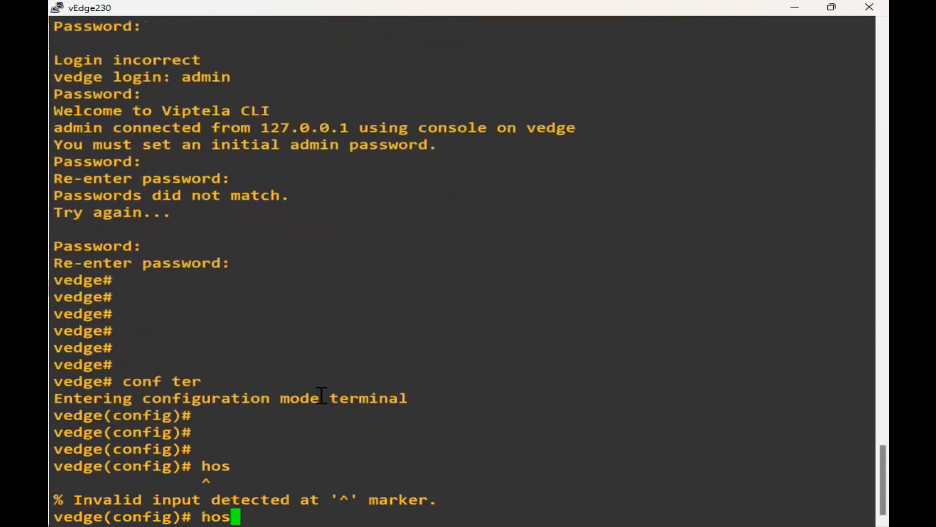
key("BackSpace")
key("BackSpace")
key("BackSpace")
type("system")
key("Return")
type("host-name ")
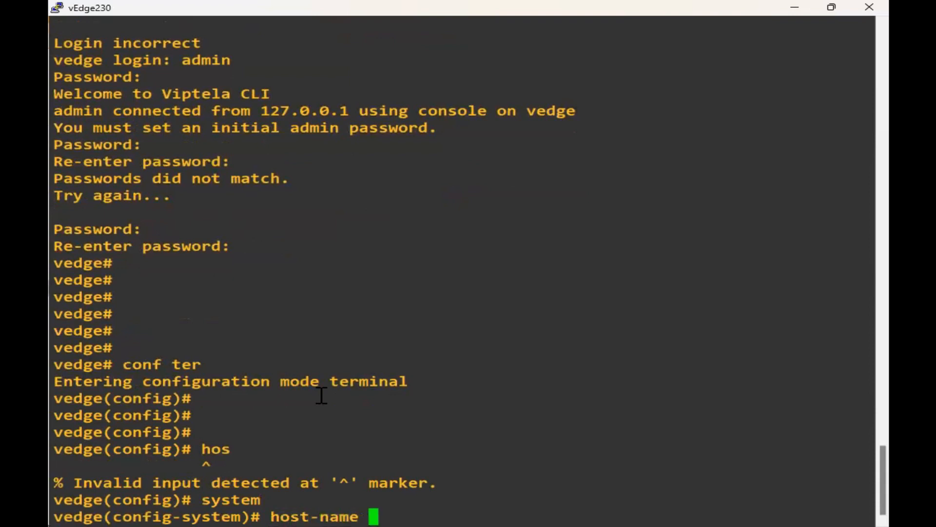
type("vedge12")
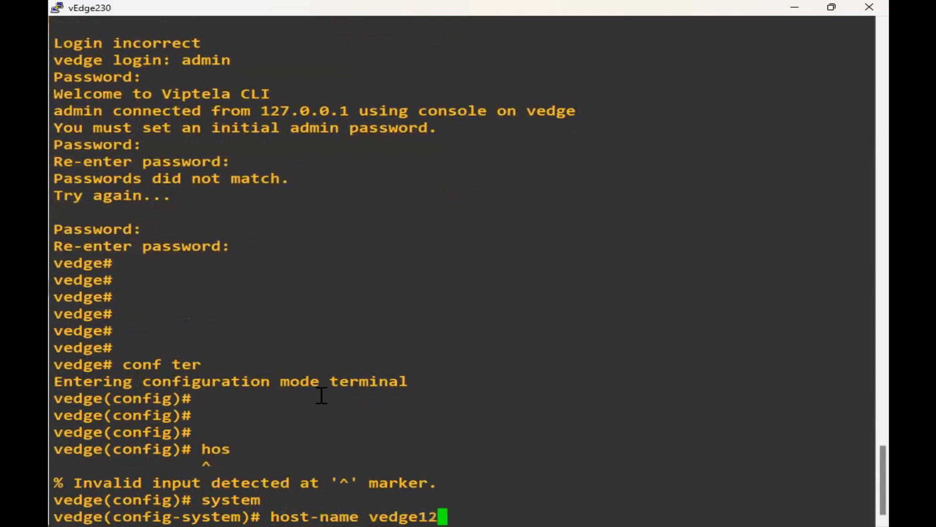
key("BackSpace")
key("BackSpace")
type("230")
key("Return")
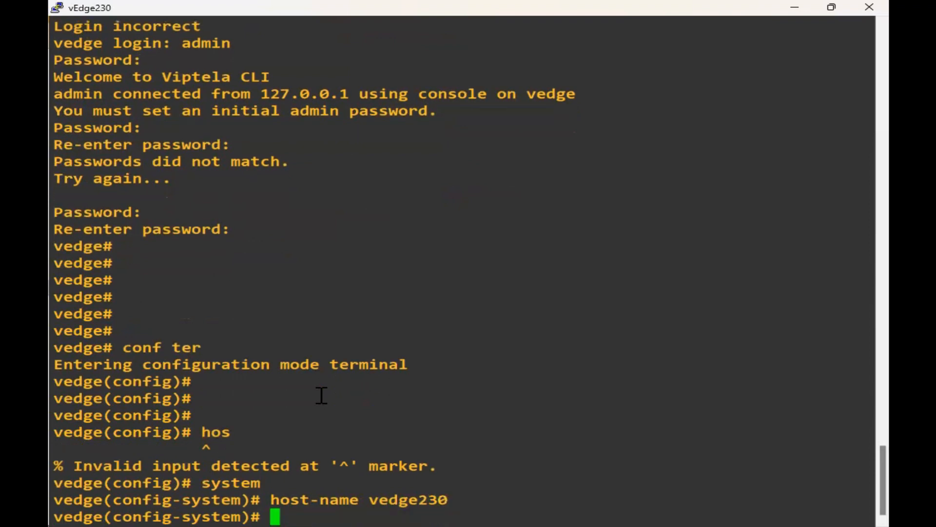
Set system IP 1.230.1.1, site ID 230 and organization name netminion.
type("system-")
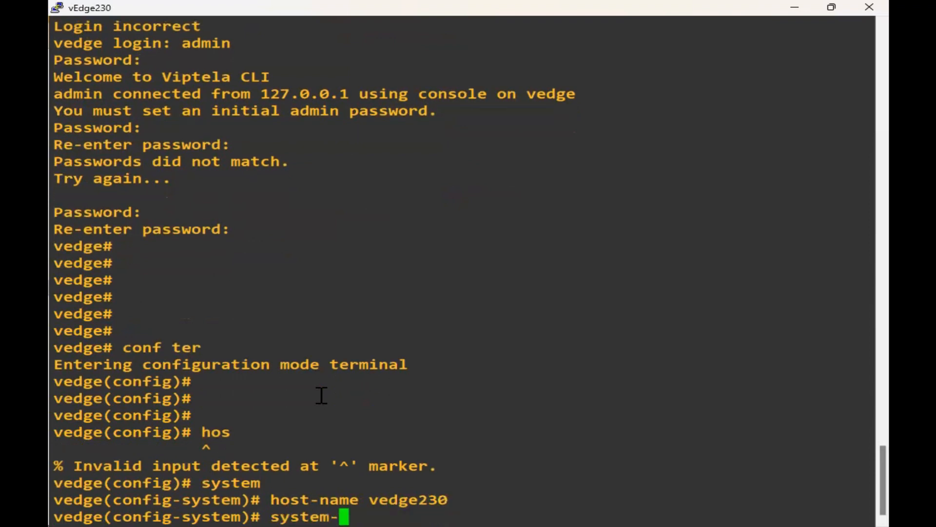
type("ip 1.")
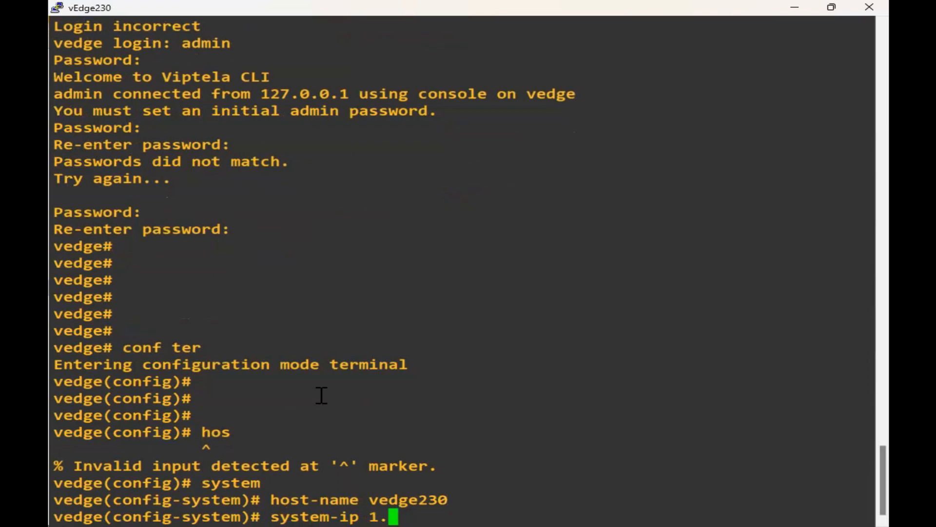
type("230.1.1")
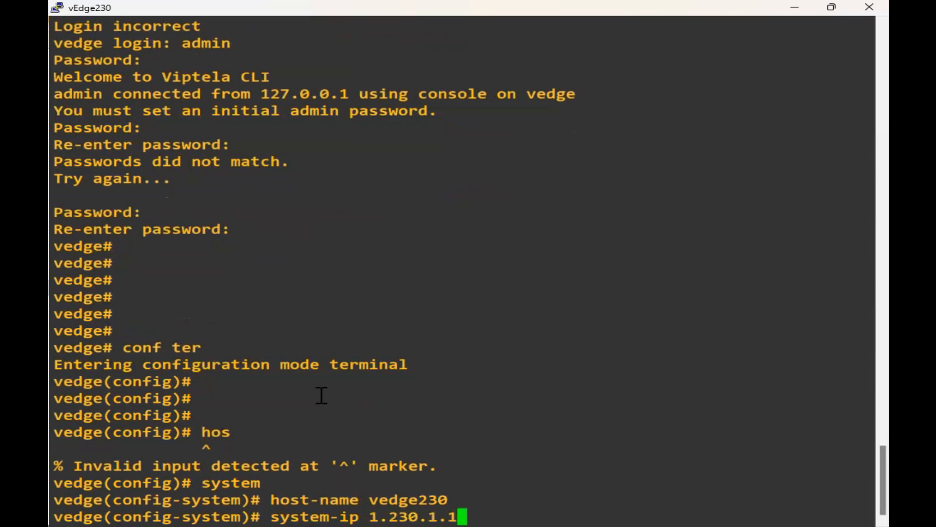
key("Return")
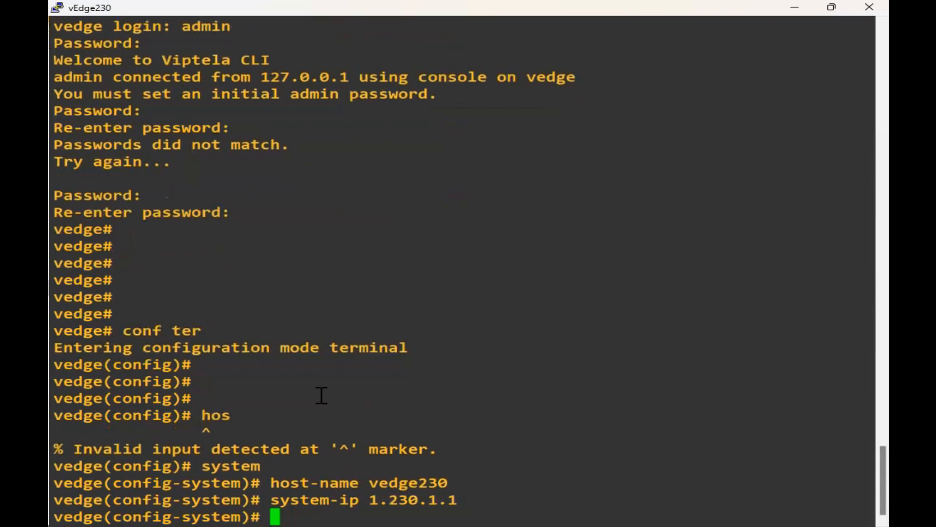
type("site-id 230")
key("Return")
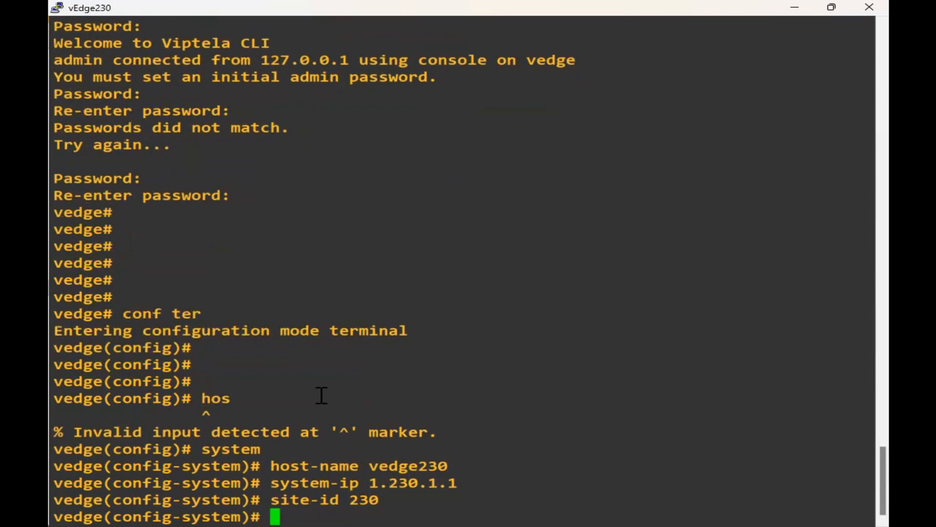
type("or")
key("Tab")
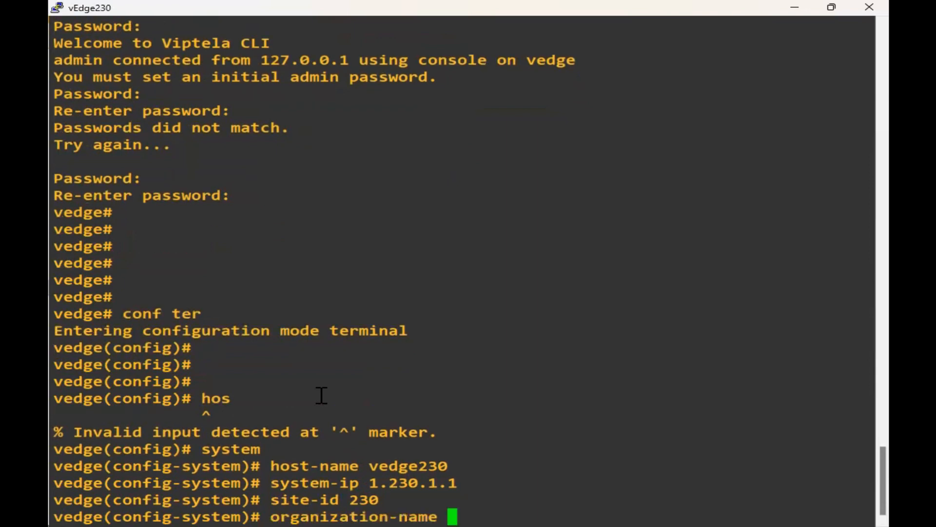
type("netminion")
key("Return")
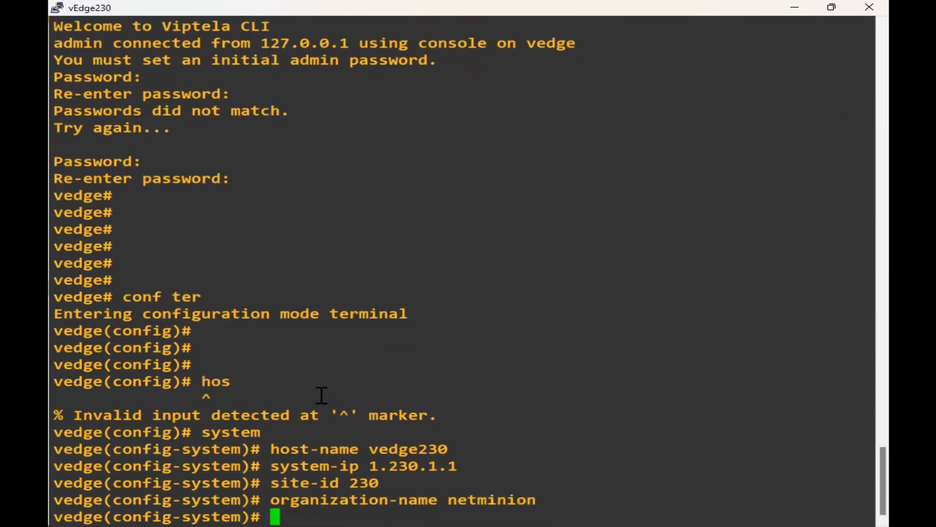
Point the device at vBond 20.1.1.11, exit the system section and commit.
type("vb")
key("Tab")
type("20.1.1.11")
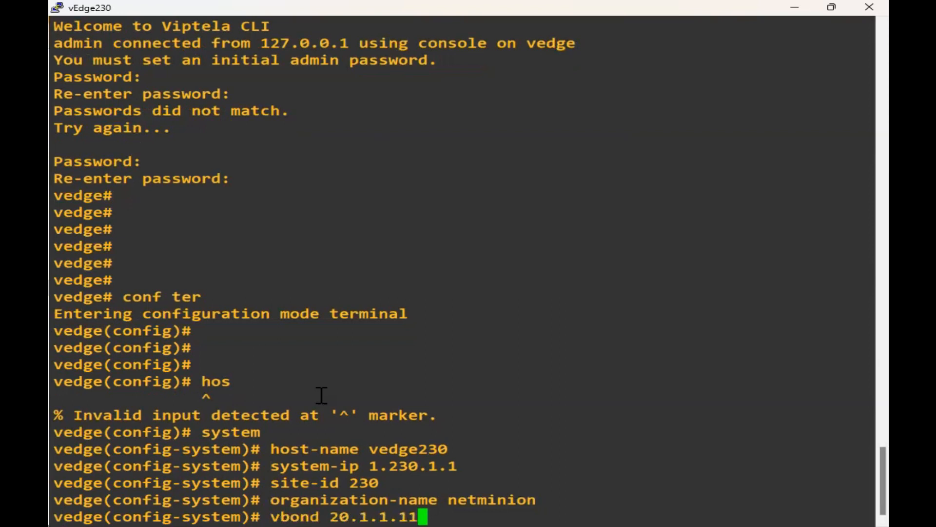
key("Return")
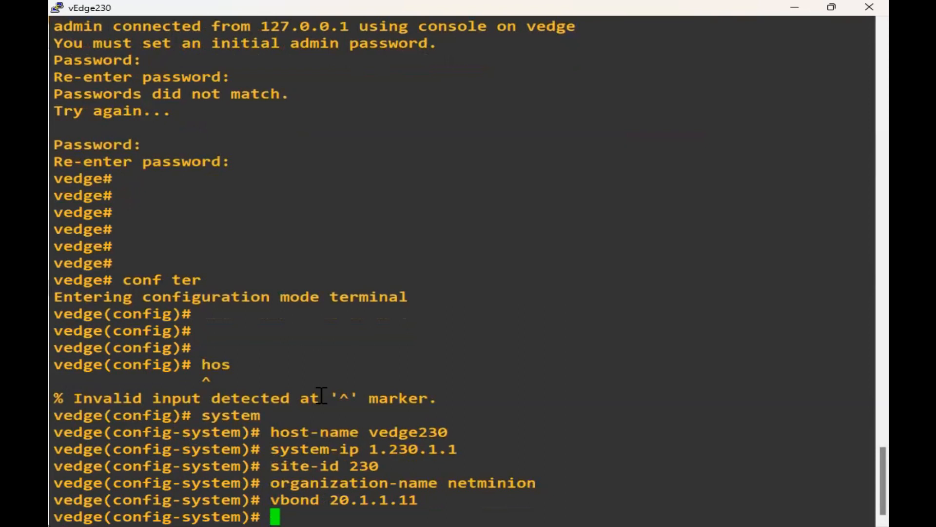
type("exi")
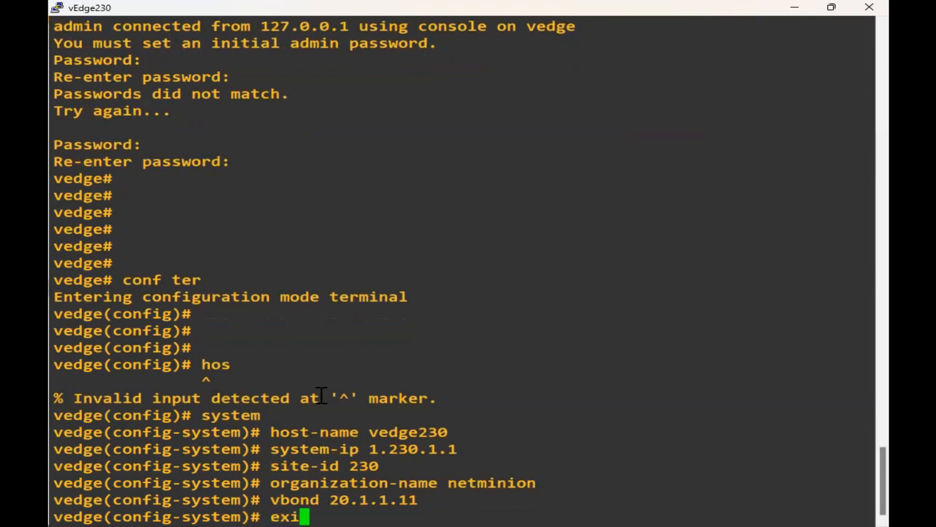
key("Return")
type("comm")
key("Return")
In VPN 0, give interface ge0/0 address 100.230.1.2/30 and bring it up with no shutdown.
type("vpn 0")
key("Return")
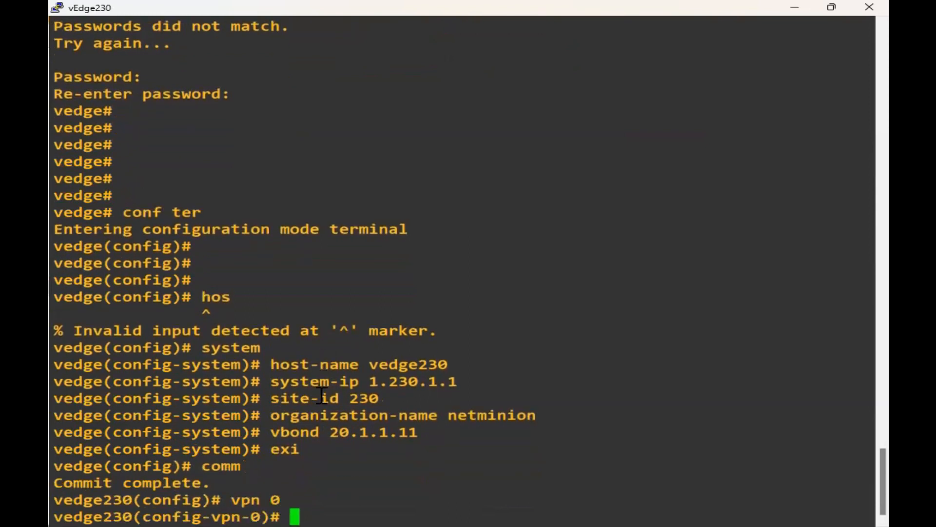
type("interface ge0/0")
key("Return")
type("i")
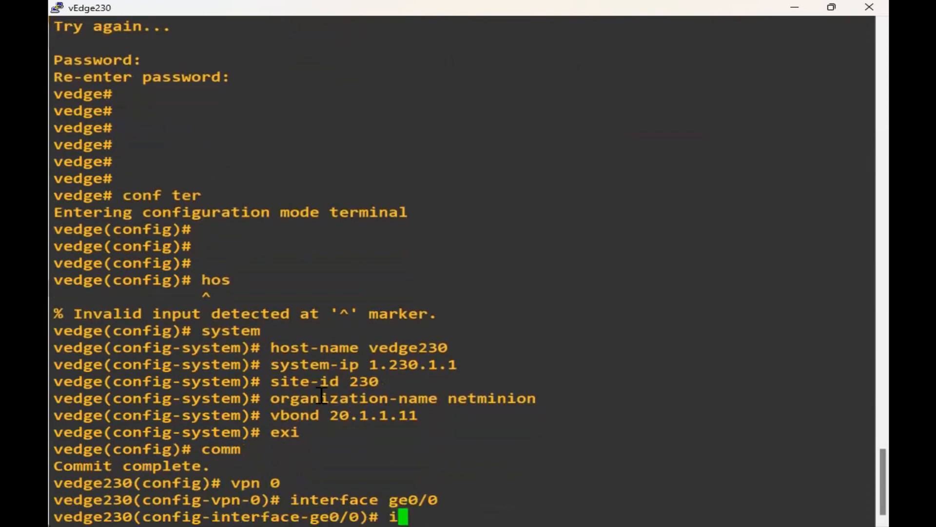
type("p address 100.")
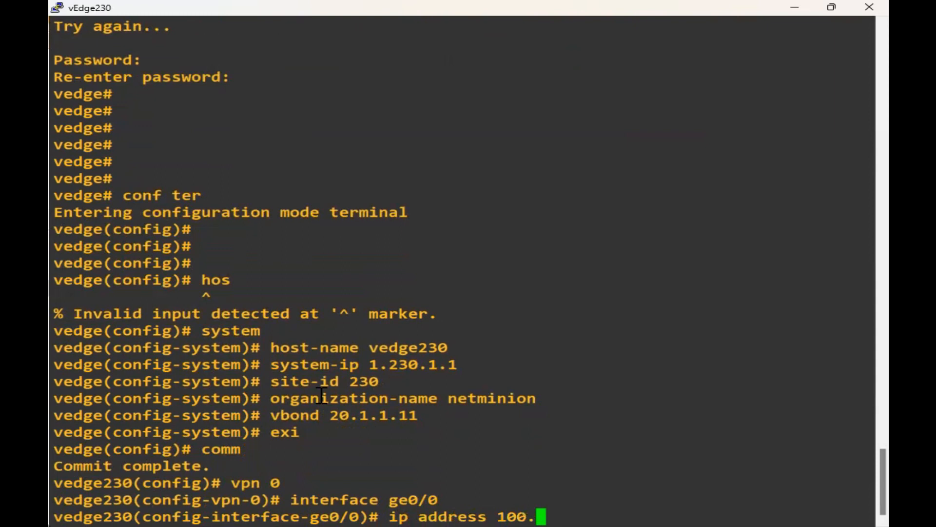
type("230.1.2")
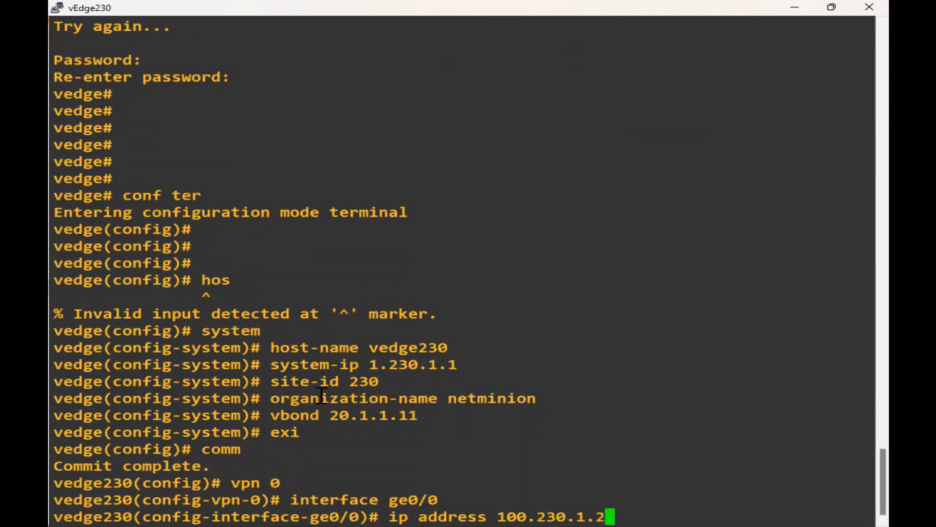
type("/30")
key("Return")
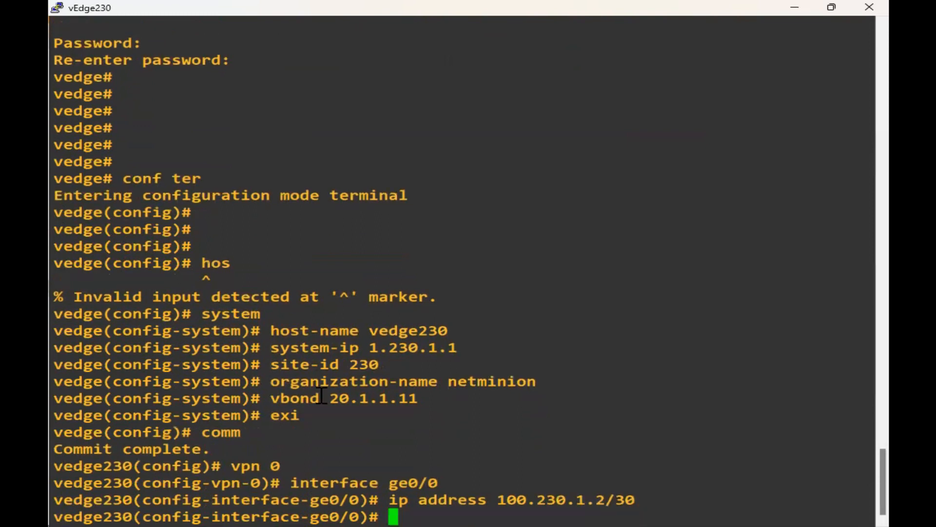
type("no shu")
key("Return")
Configure ge0/0's tunnel interface: allow-service all, ipsec encapsulation, color public-internet.
type("tunnel-interface")
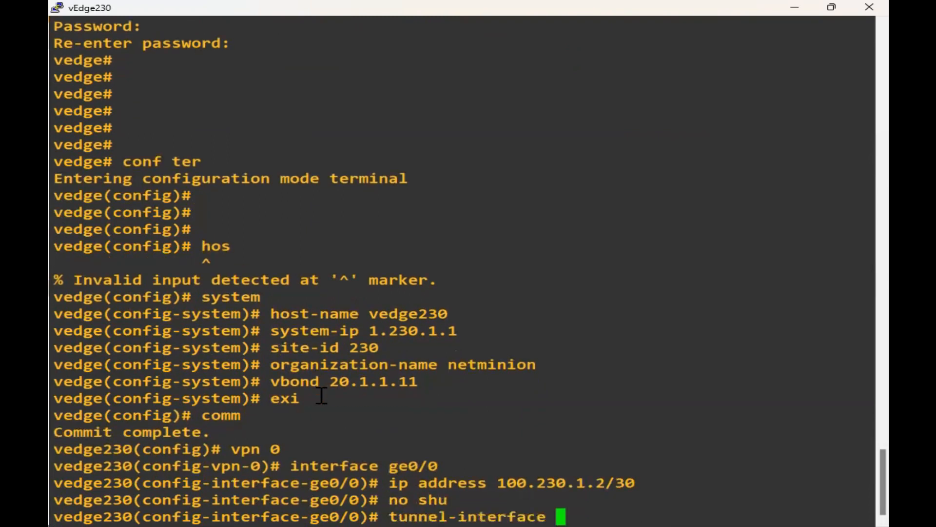
key("Return")
type("a")
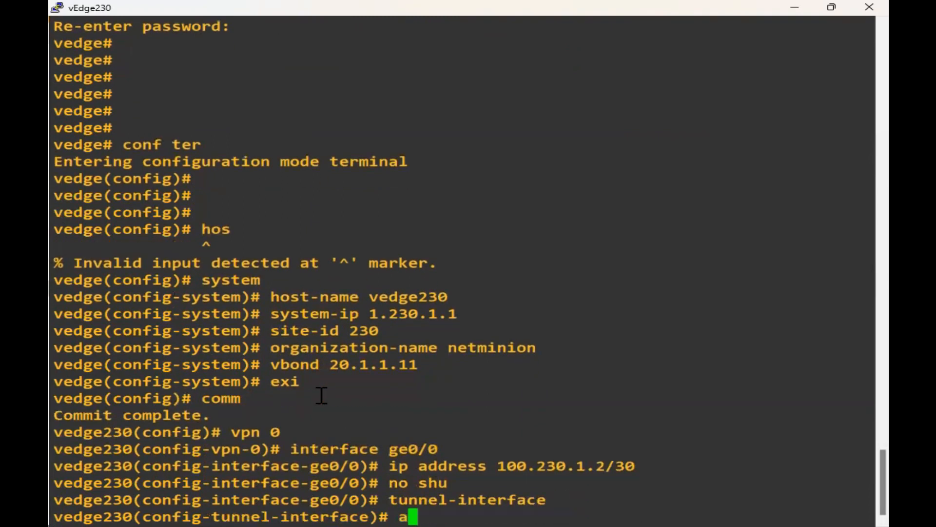
type("llow-service allow-service a")
key("Return")
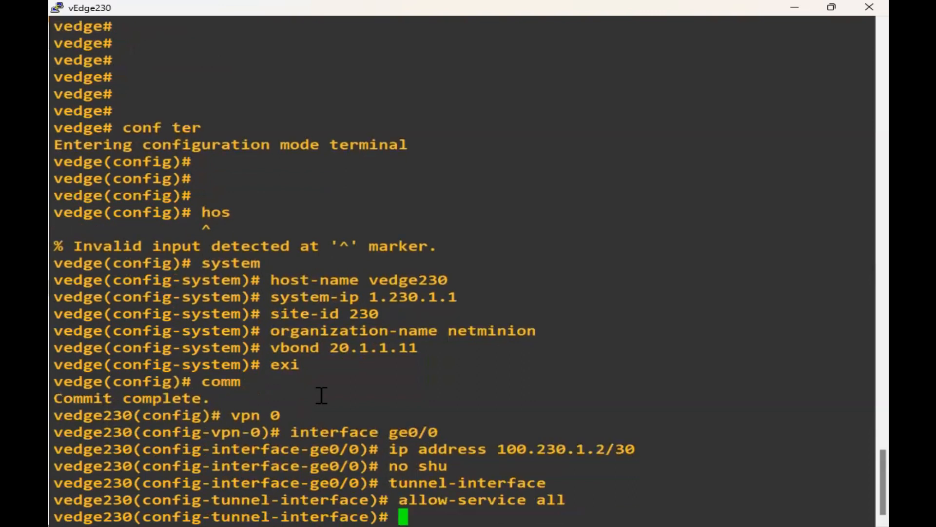
type("encapsulation ipsec")
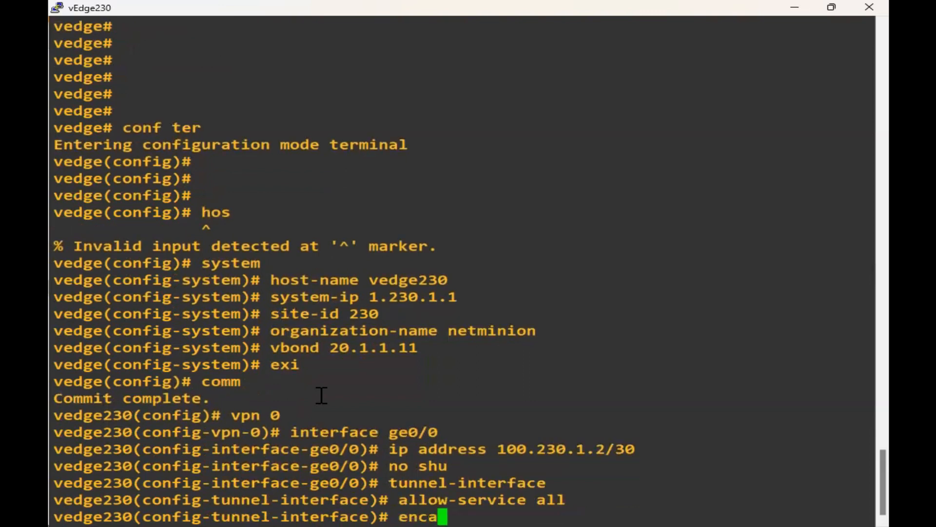
key("Tab")
type("ipsec")
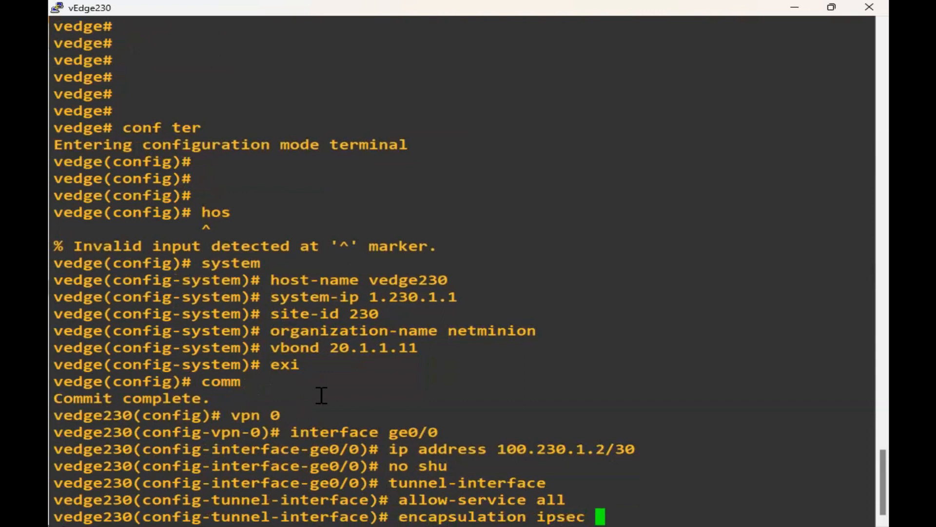
key("Return")
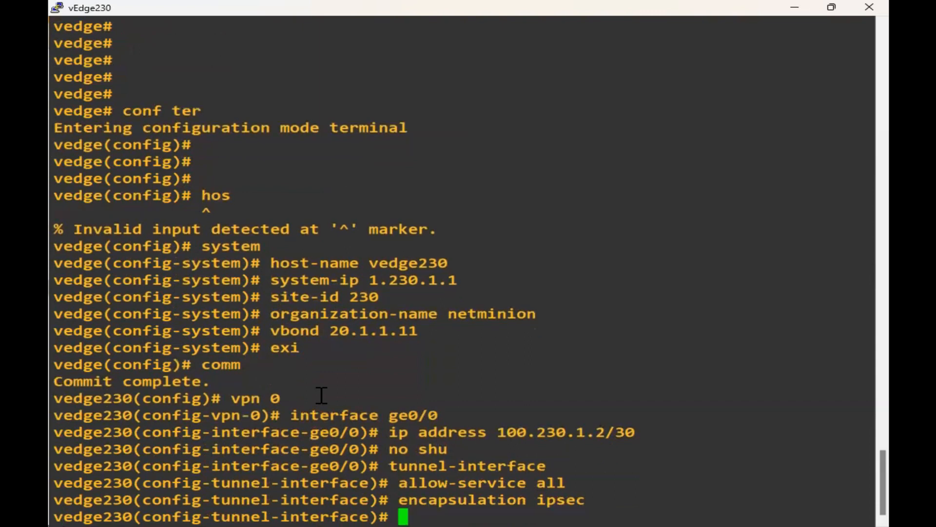
type("color pu")
key("Tab")
key("Return")
type("exi")
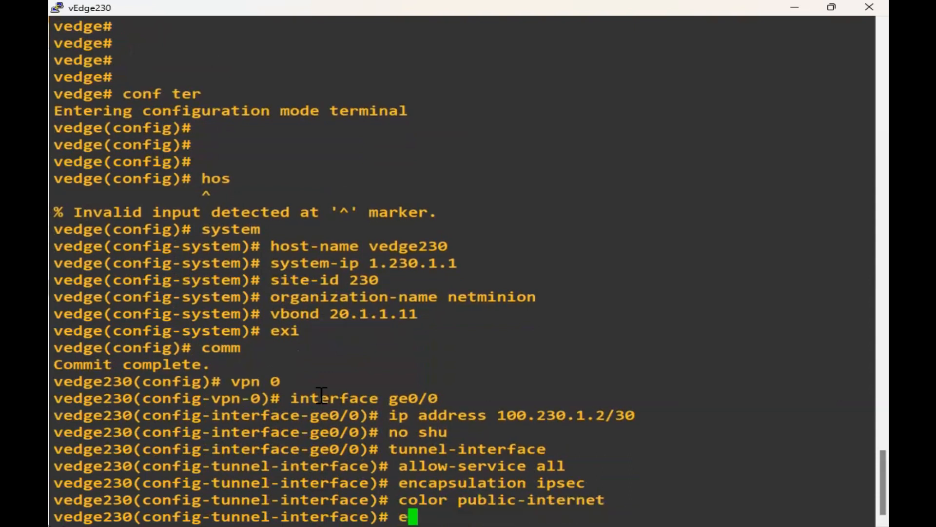
key("Return")
type("exi")
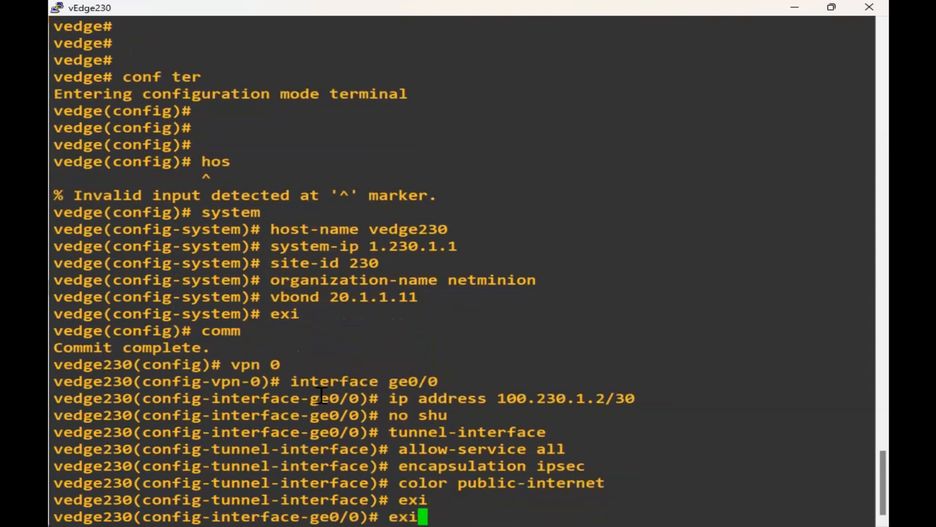
key("Return")
Add default route 0.0.0.0/0 via 100.230.1.1, commit, and return to exec mode.
type("ip route")
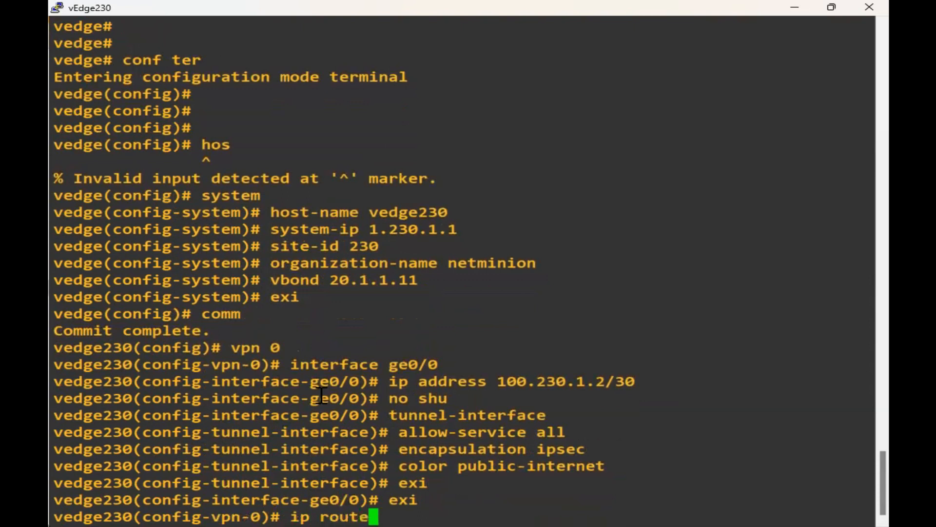
type(" 0.0.0.0.0")
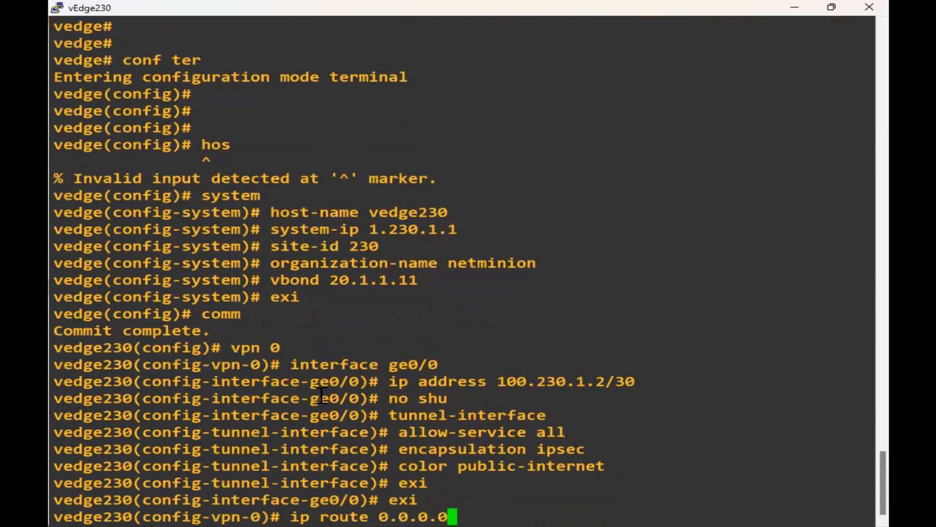
key("BackSpace")
type("/0")
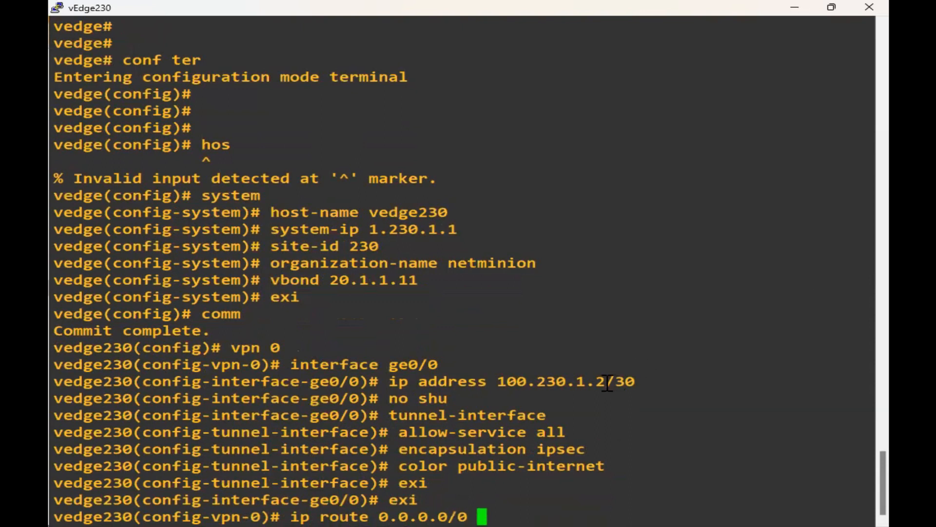
left_click_drag(606, 382, 497, 382)
right_click(555, 422)
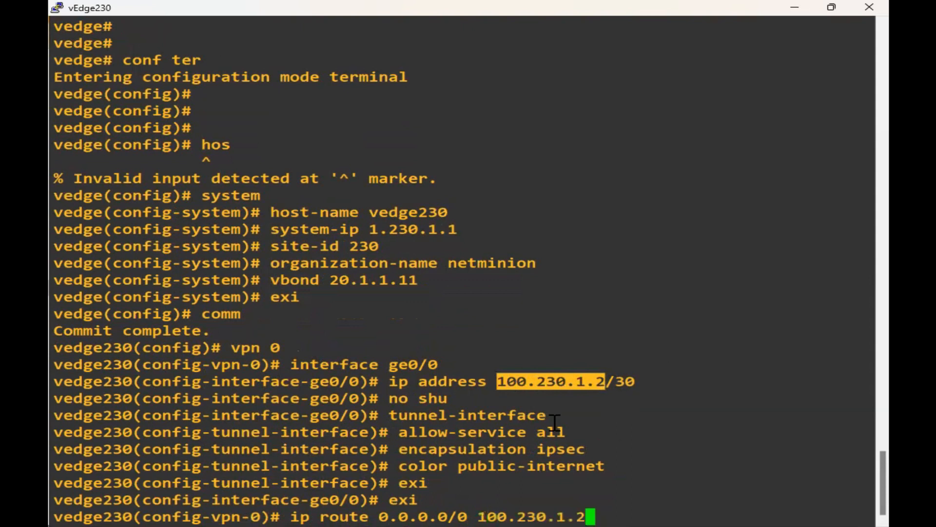
key("BackSpace")
type("1")
key("Return")
type("comm")
key("Return")
key("ctrl+z")
key("Return")
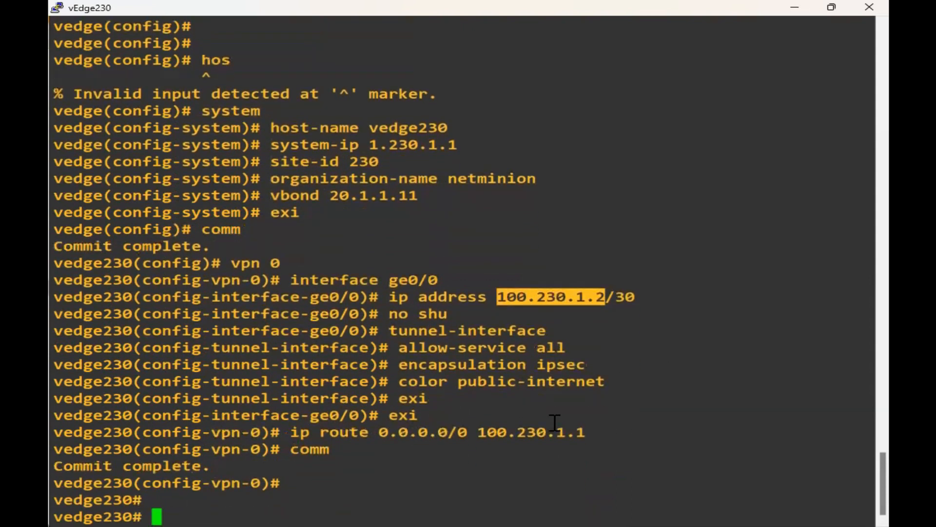
Ping 20.1.1.1 from vEdge230 (two replies, 0% loss), then open an SSH console to the vBond node.
type("ping 20")
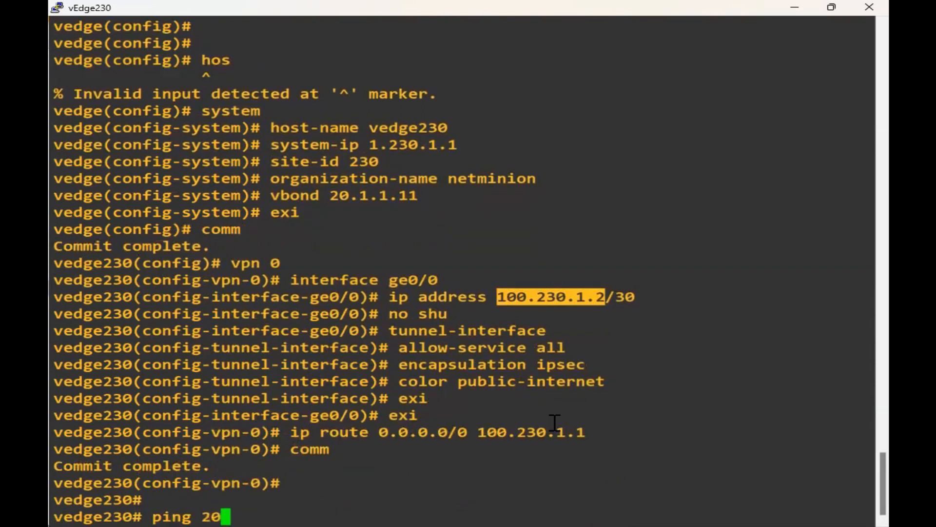
type(".1.1.1")
key("Return")
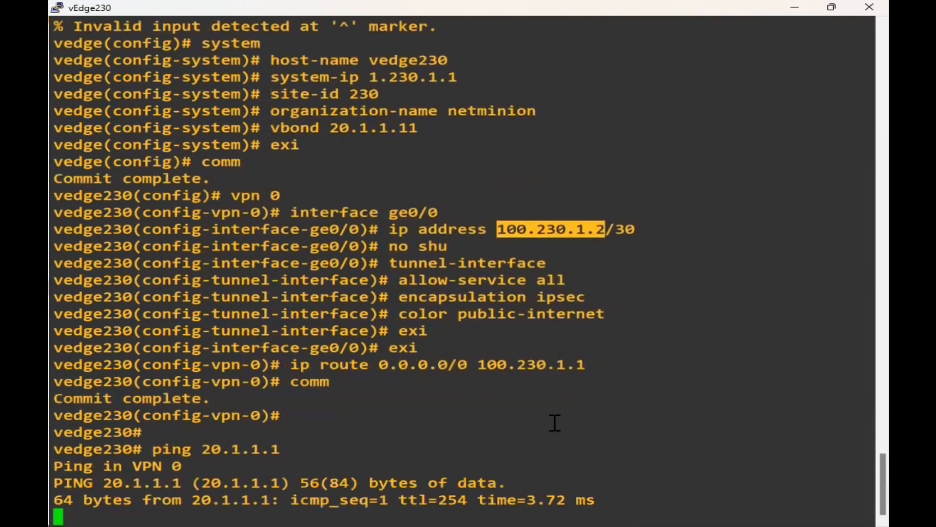
key("ctrl+c")
key("Return")
key("Return")
key("Return")
key("Return")
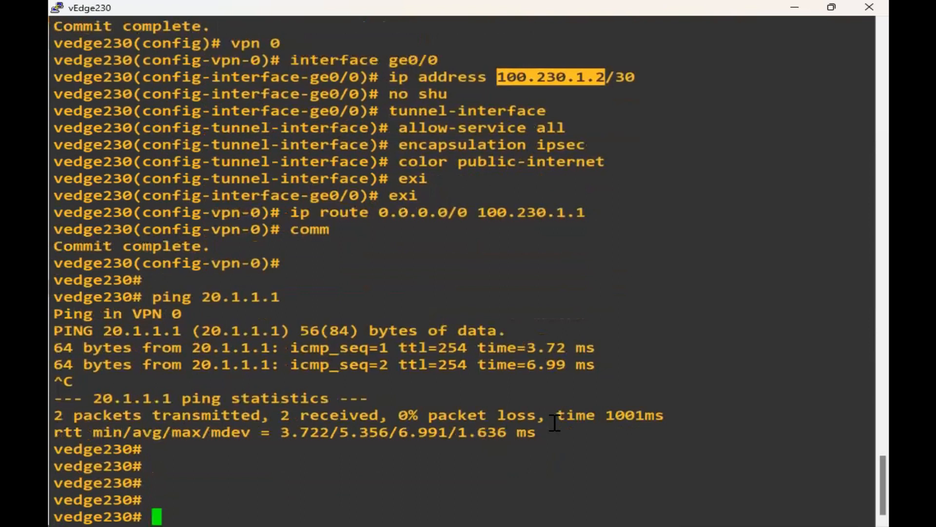
key("Return")
key("Return")
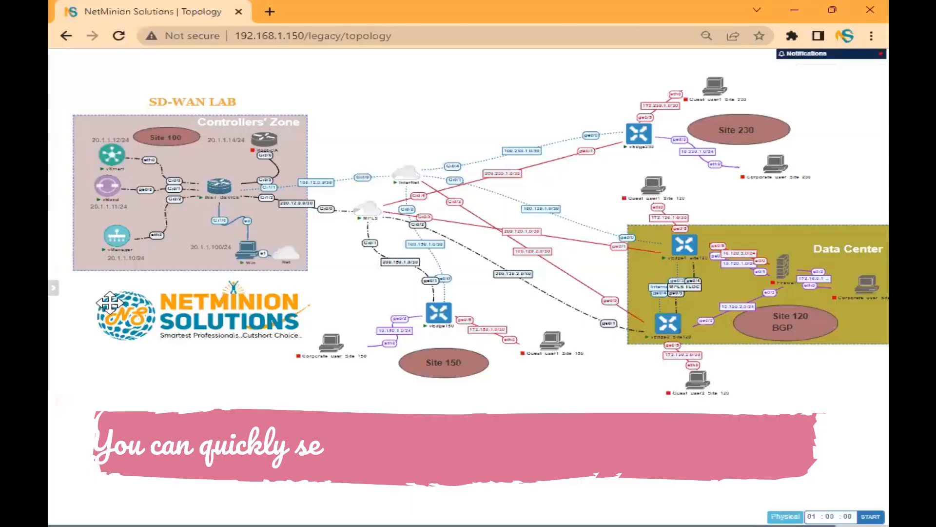
left_click(110, 192)
left_click(455, 129)
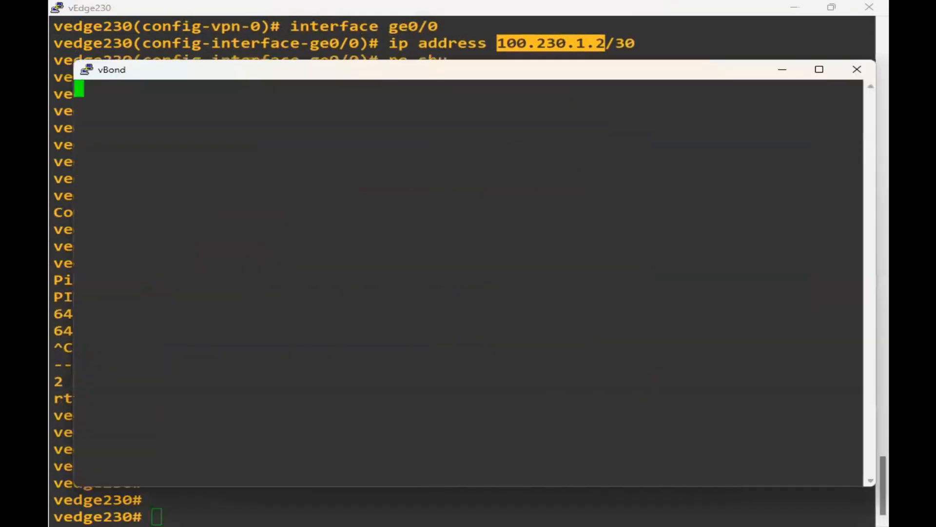
Log in to vBond as admin and run 'show orchestrator valid-vedges'.
type("admin")
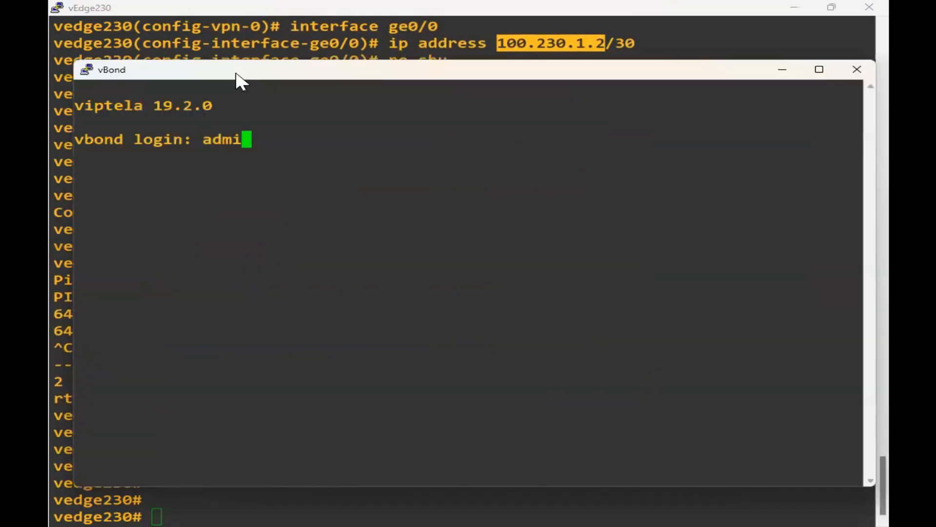
key("Return")
type("admin")
key("Return")
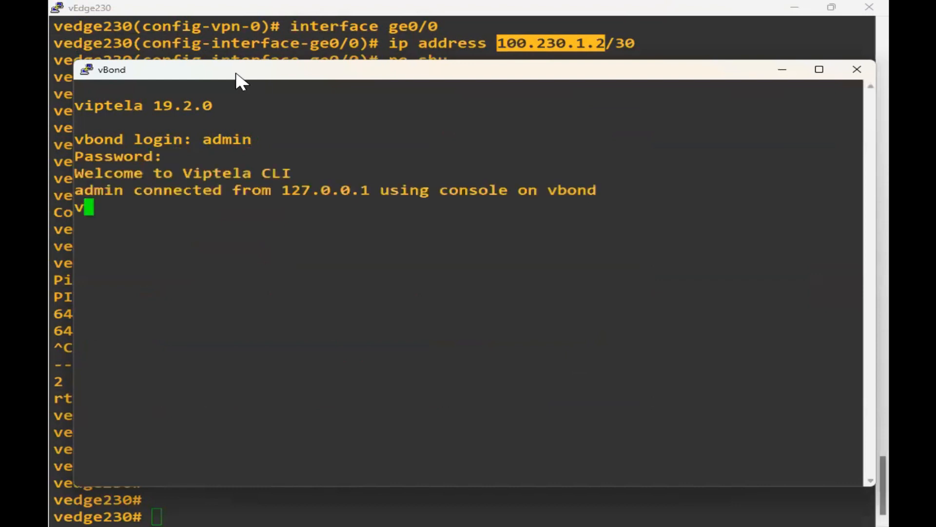
key("Return")
key("Return")
key("Return")
type("show o")
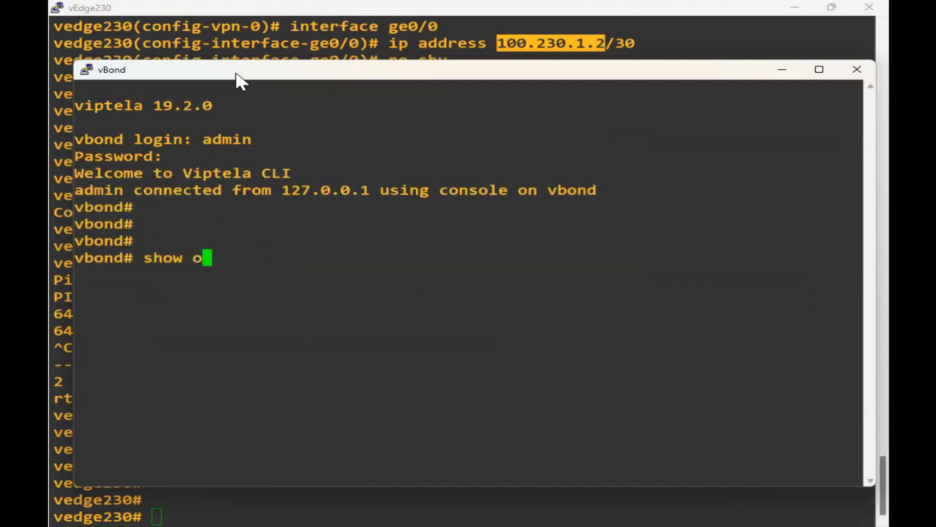
type("rchestrator v")
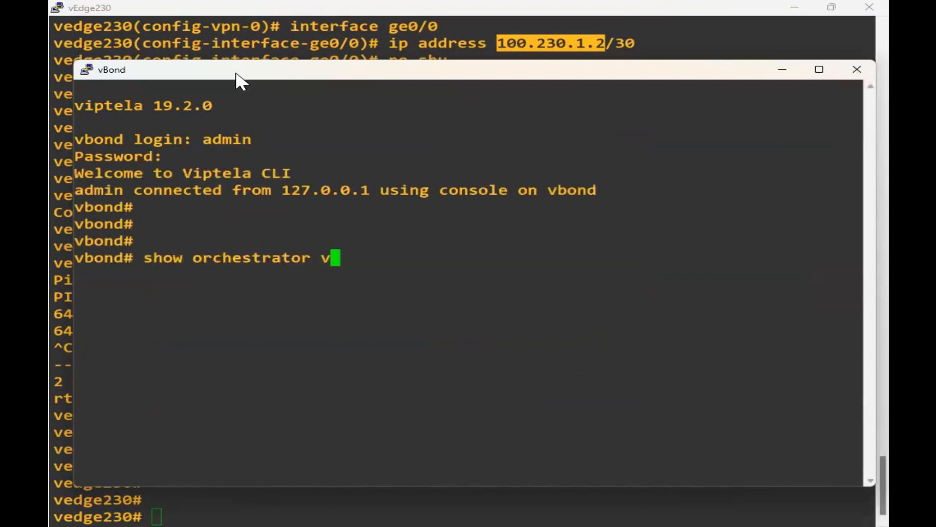
type("alid-vedges")
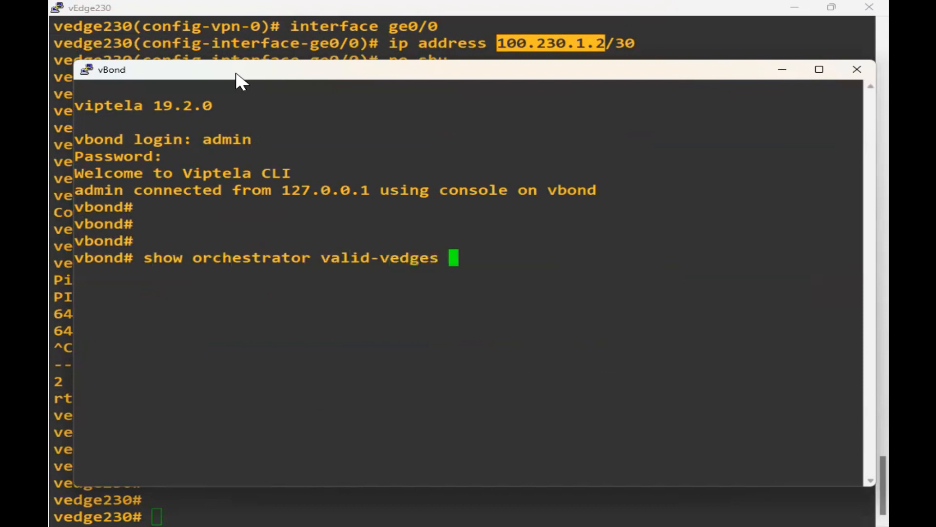
key("Return")
key("Return")
key("Return")
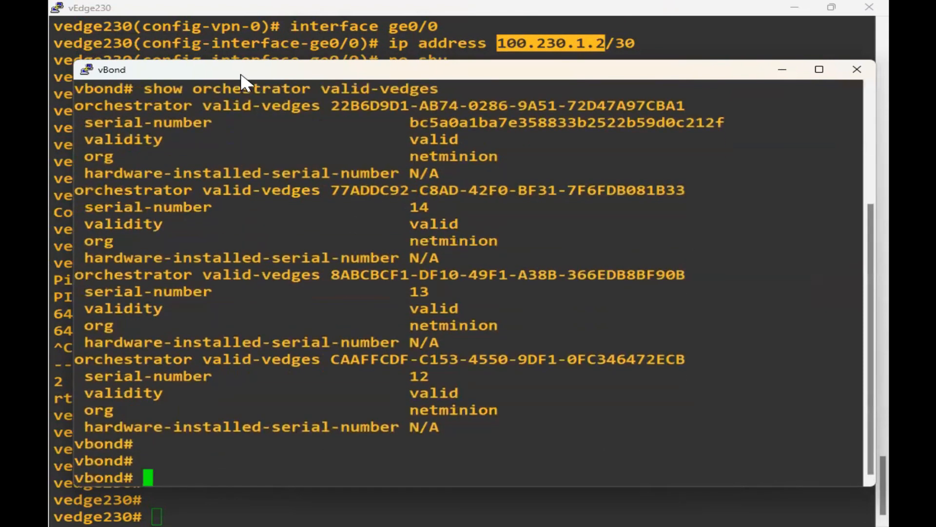
Review the listed vEdge entries, copy the first entry's chassis UUID, and restore the vBond window.
left_click(821, 74)
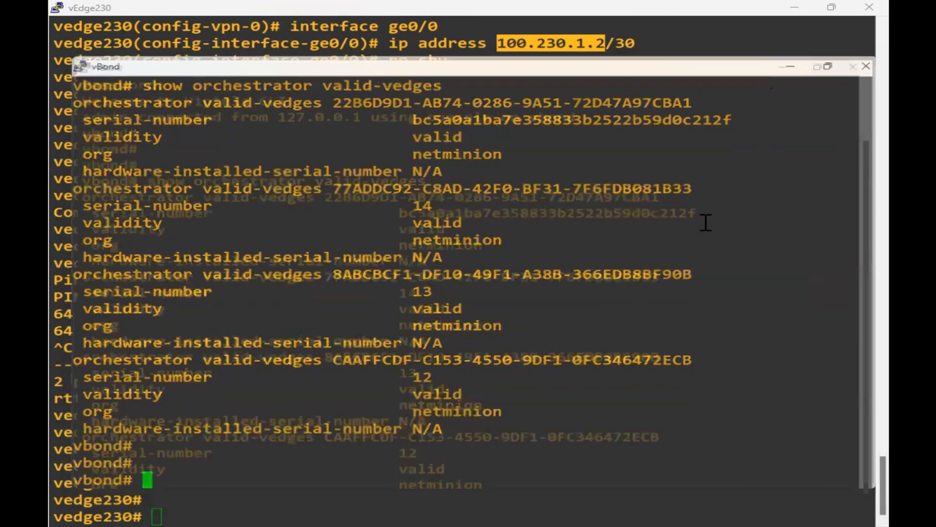
key("Return")
key("Return")
key("Return")
key("Return")
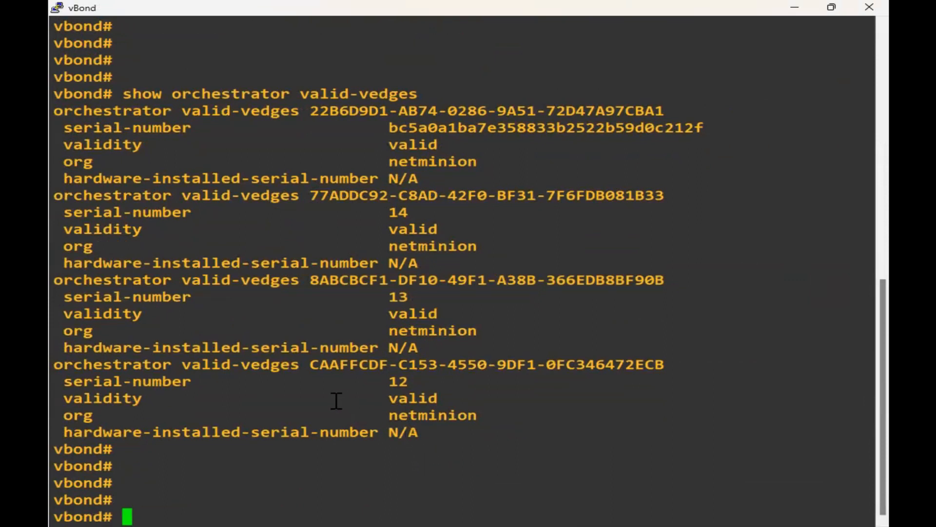
left_click_drag(231, 297, 260, 298)
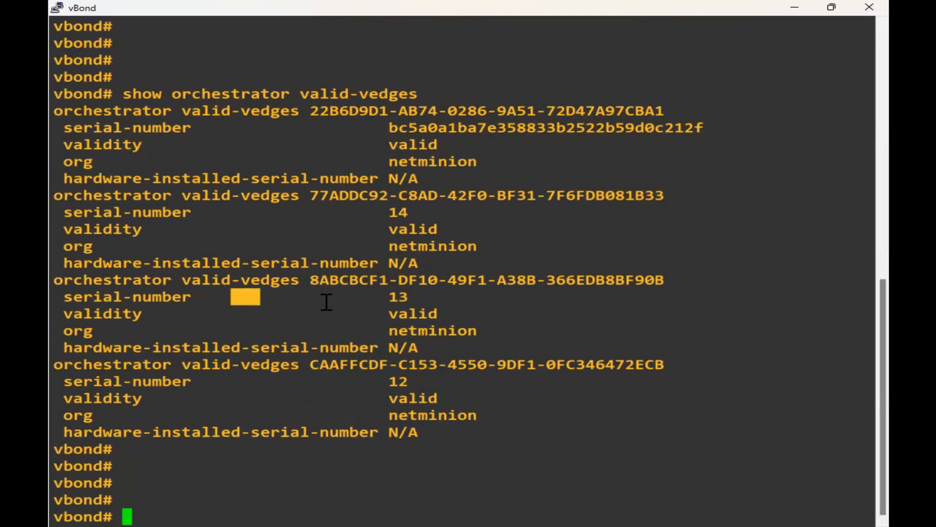
left_click_drag(326, 302, 466, 302)
left_click_drag(365, 388, 446, 375)
left_click_drag(366, 210, 496, 224)
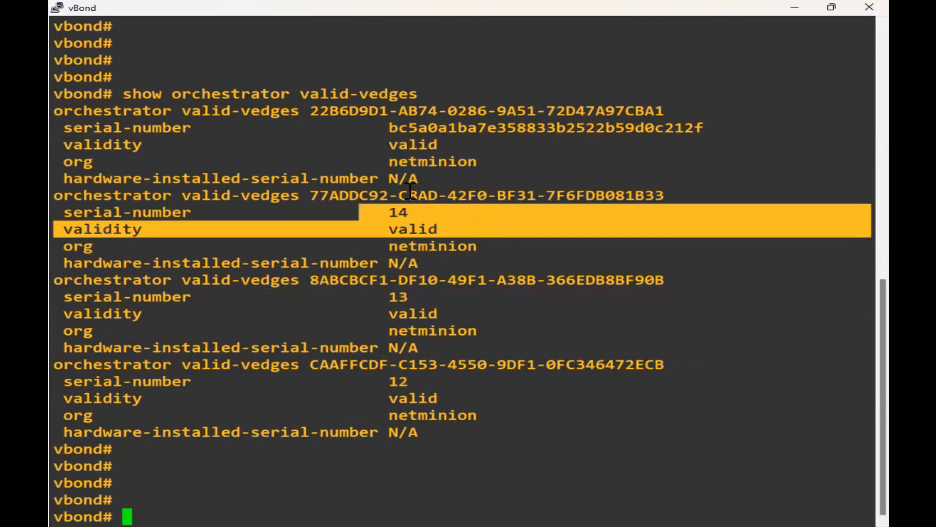
left_click(418, 131)
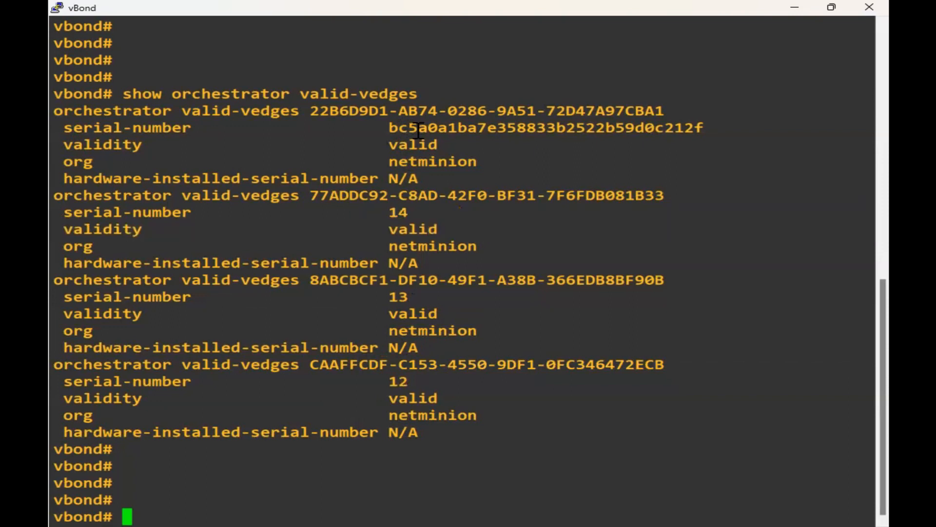
triple_click(418, 130)
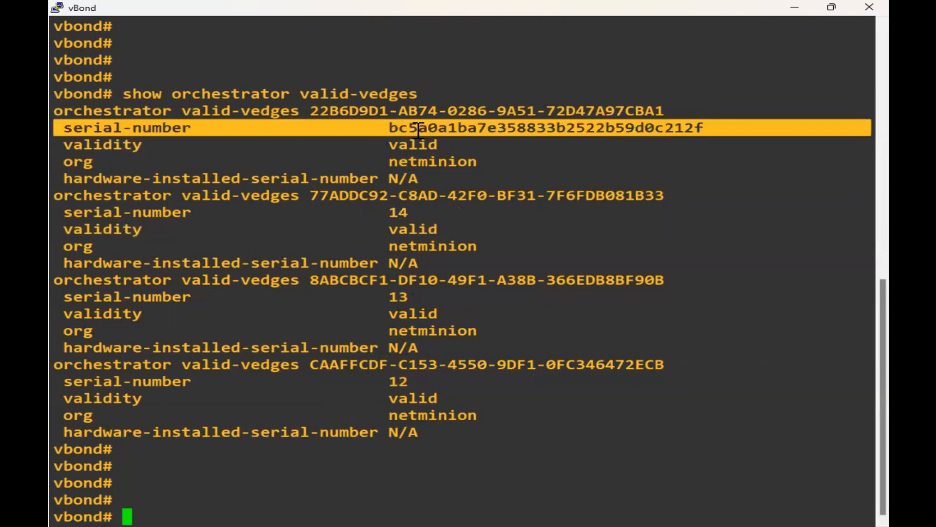
double_click(418, 131)
key("alt+Tab")
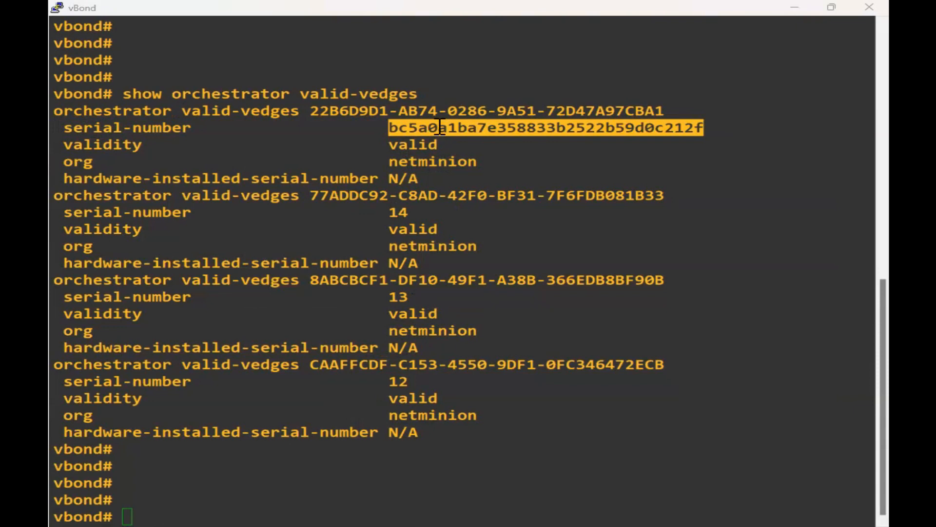
double_click(364, 110)
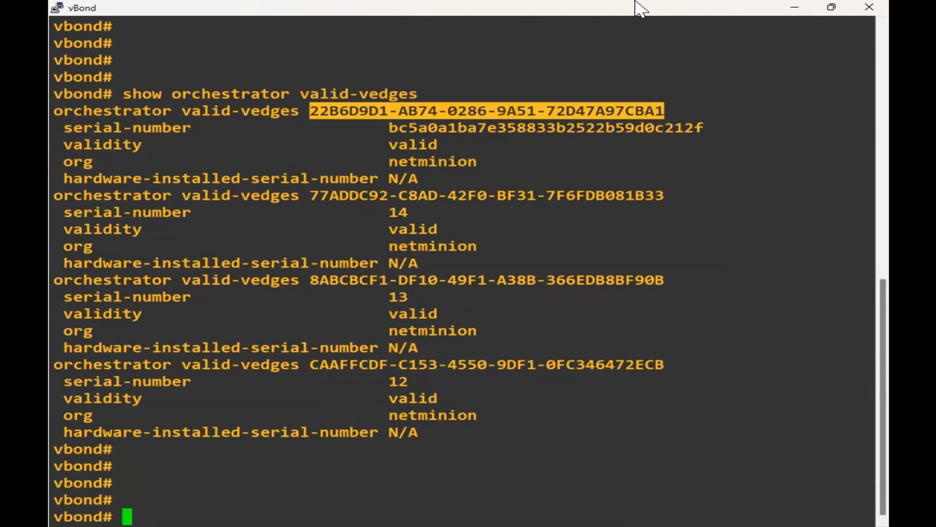
double_click(745, 11)
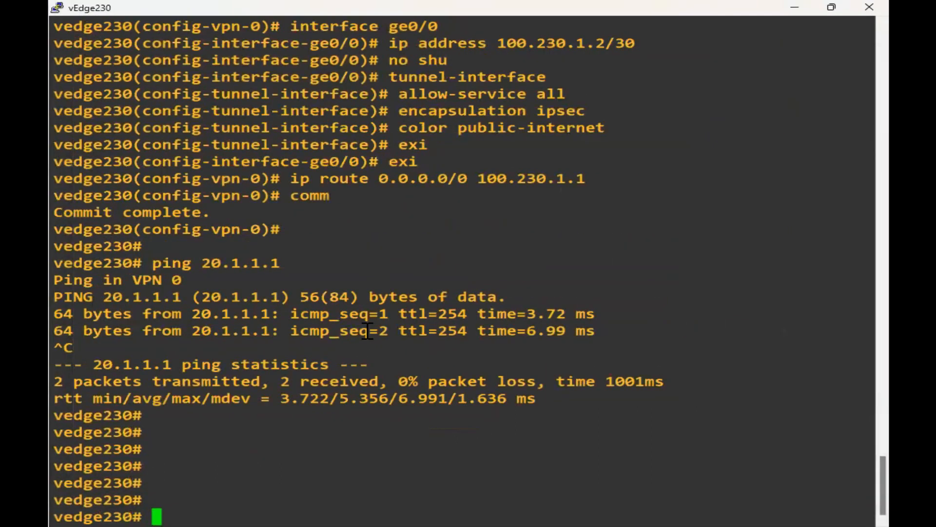
Run 'request vedge-cloud activate' and supply chassis number 22B6D9D1 copied from vBond.
type("request ")
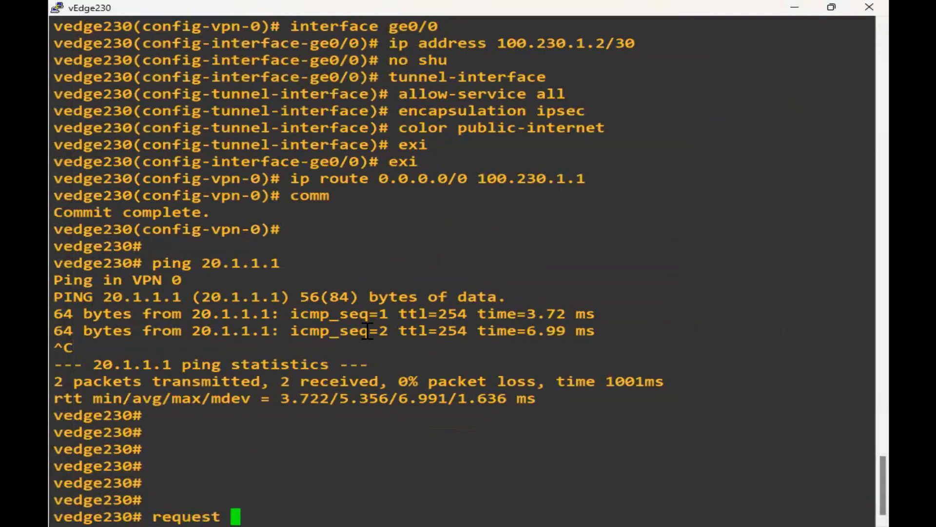
type("ved")
key("Tab")
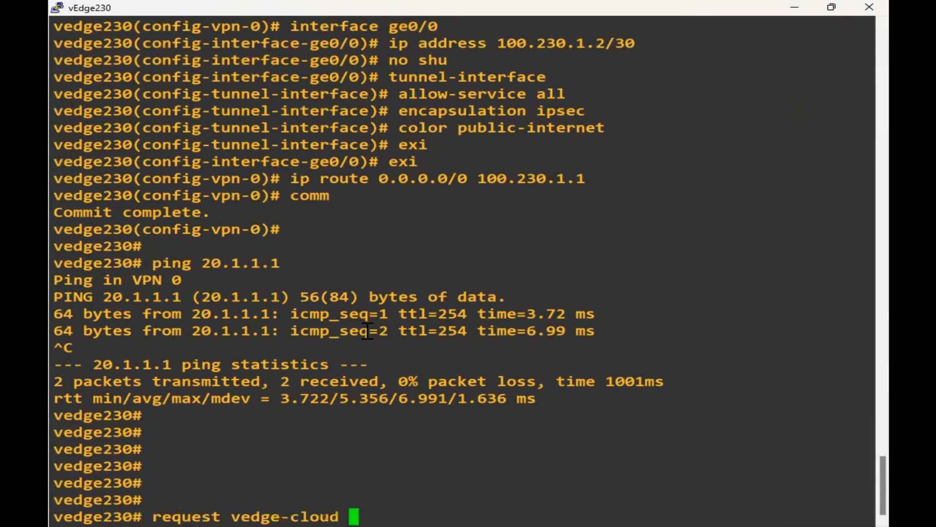
type("act")
key("Tab")
key("Return")
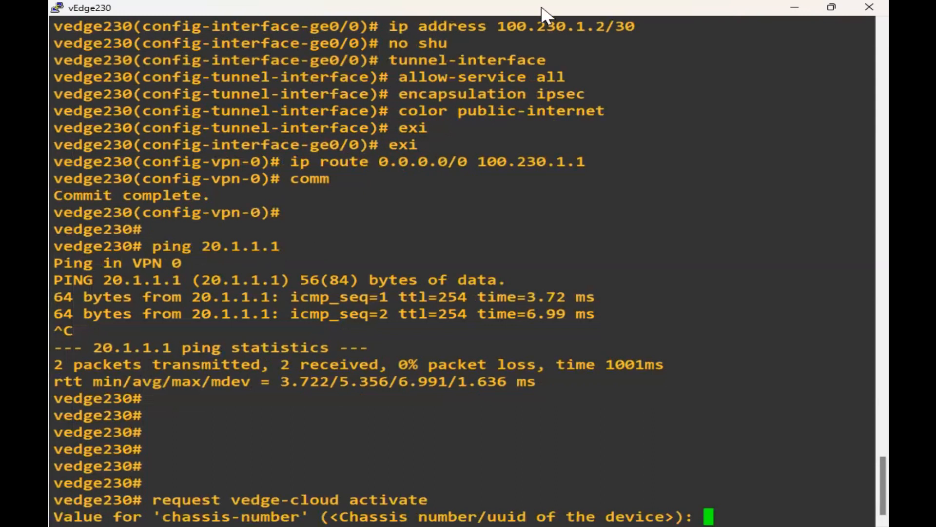
left_click_drag(538, 2, 539, 7)
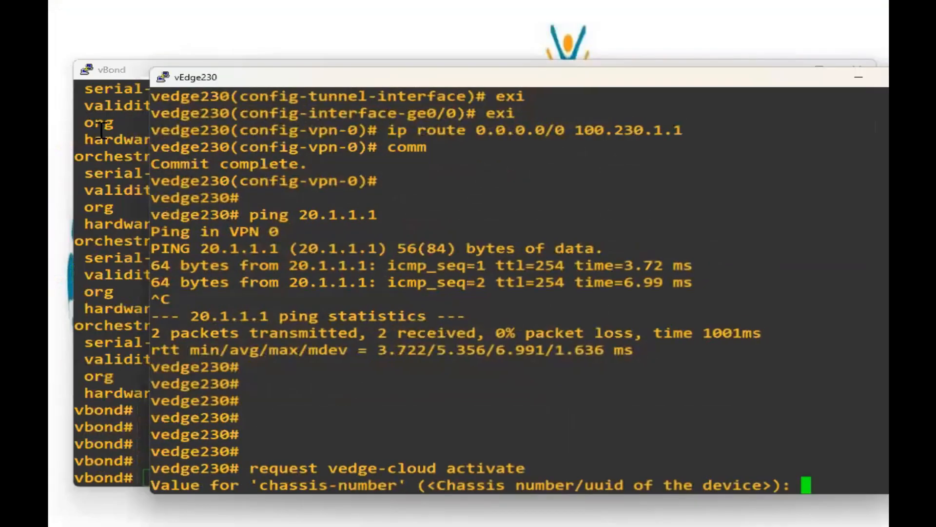
left_click(98, 130)
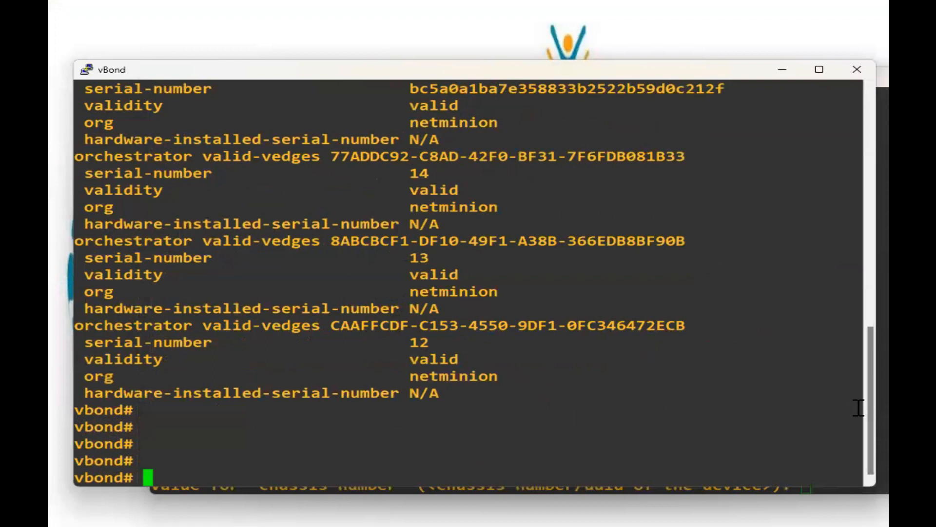
left_click_drag(872, 418, 873, 406)
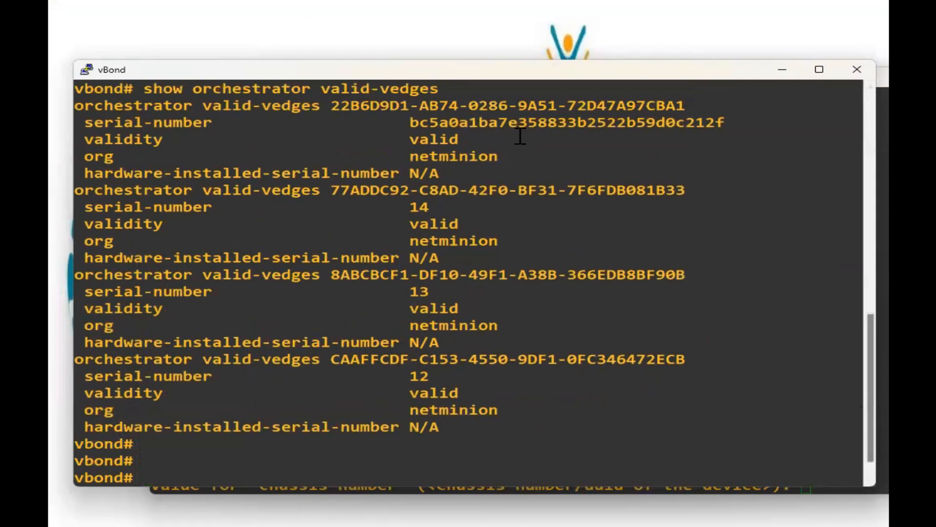
double_click(511, 101)
key("ctrl+c")
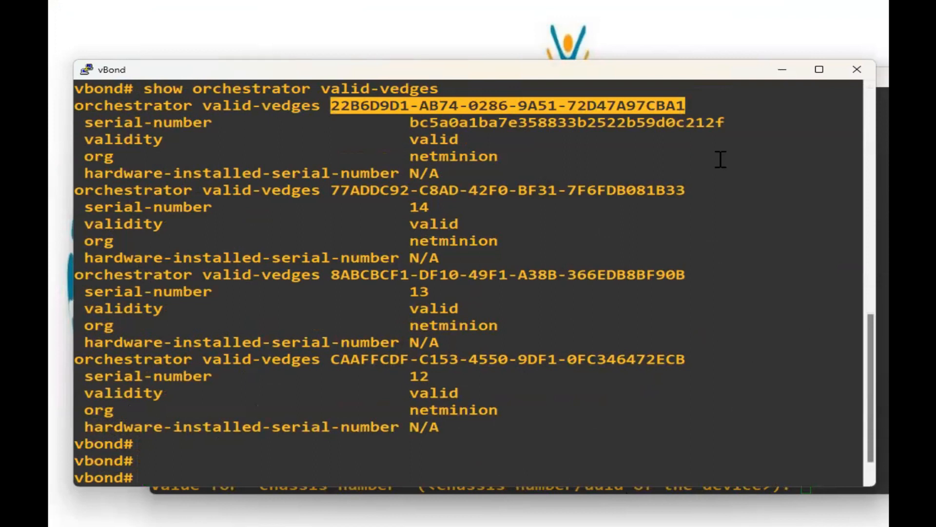
left_click_drag(630, 70, 624, 28)
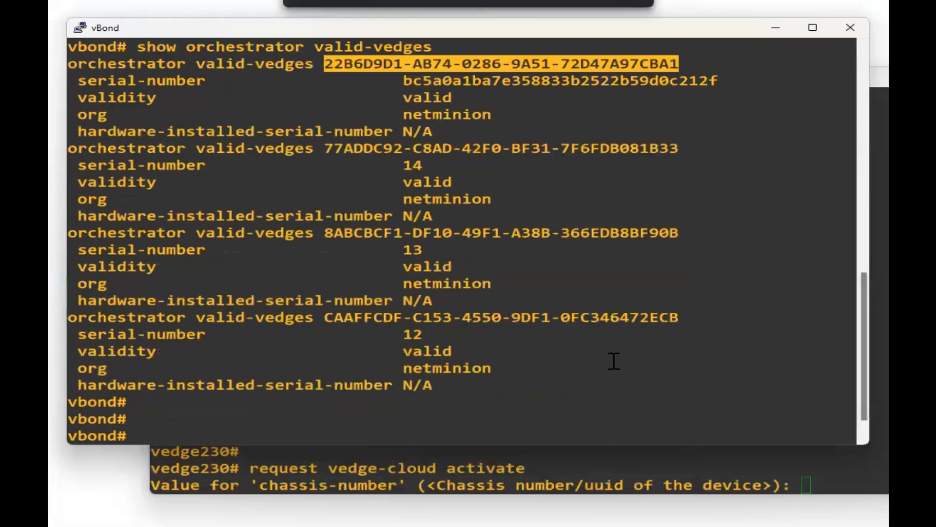
left_click(600, 471)
right_click(612, 447)
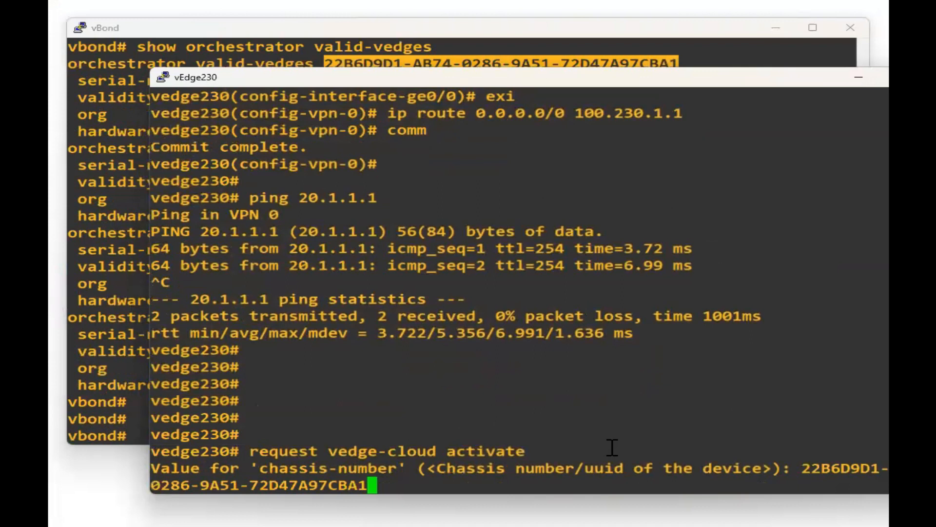
key("Return")
Copy the first entry's serial number from vBond and paste it as the activation token.
left_click_drag(161, 486, 312, 488)
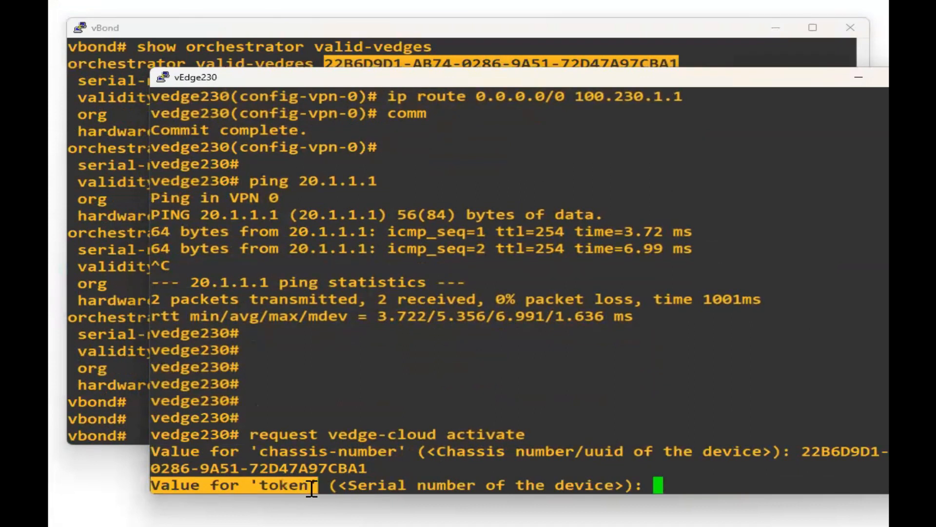
left_click(85, 272)
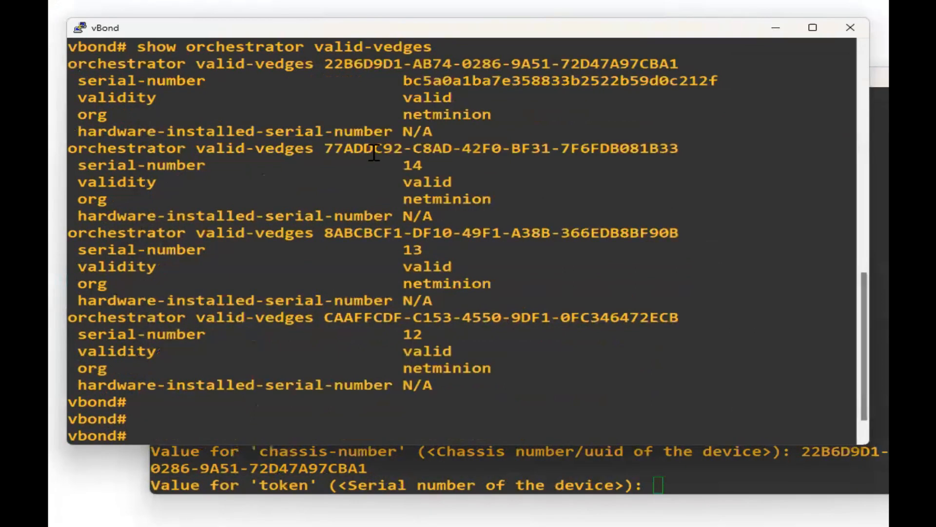
double_click(553, 81)
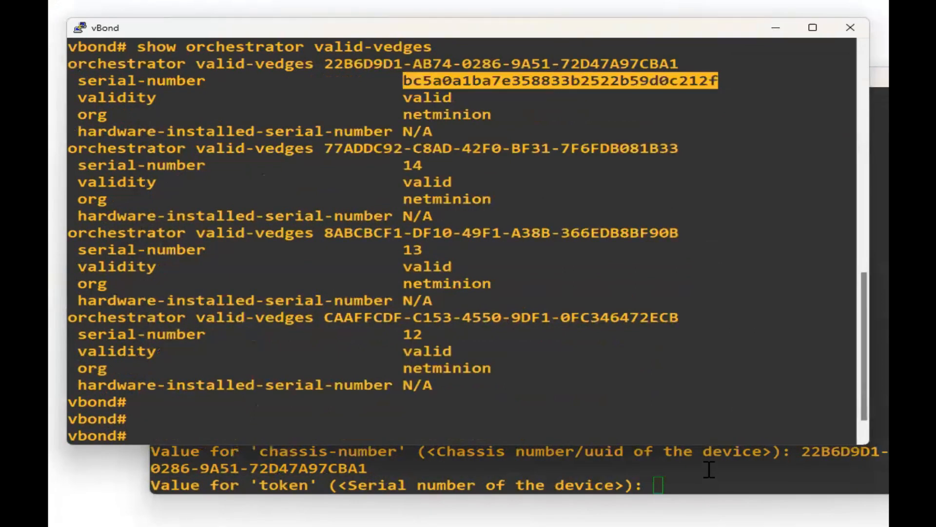
right_click(709, 475)
Submit the activation token on vEdge230 and run 'show control connections' several times.
key("Return")
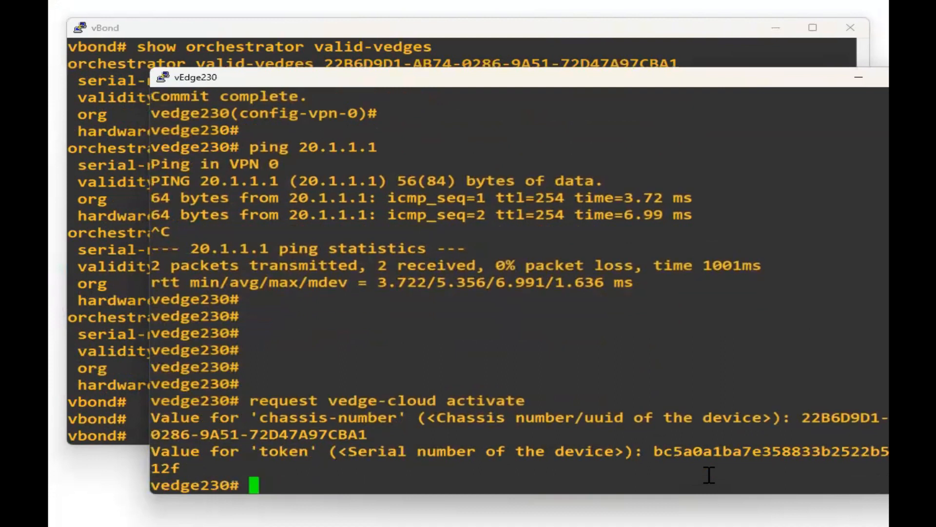
key("Return")
key("Return")
key("Return")
key("Return")
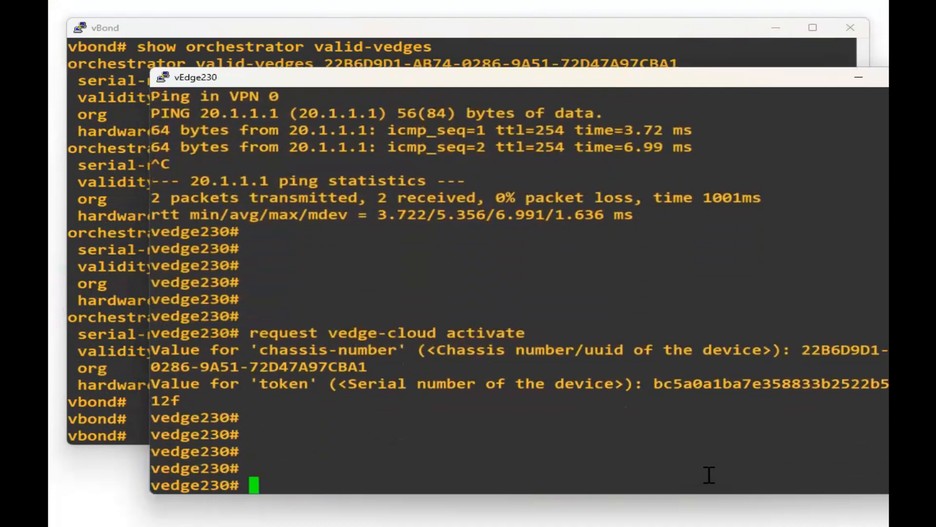
type("show control connections")
key("Return")
key("Return")
key("Up")
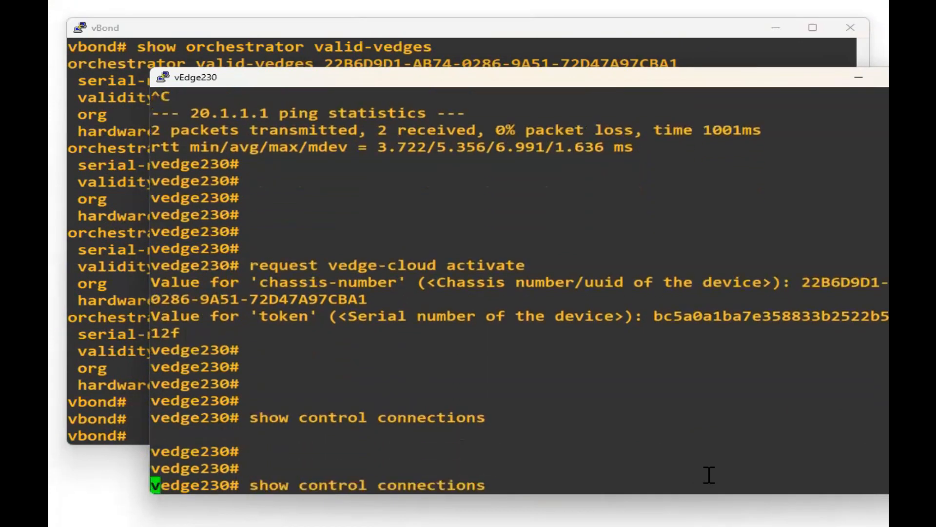
key("Return")
key("Up")
key("Return")
key("Up")
key("Return")
key("Up")
key("Return")
key("Up")
key("Return")
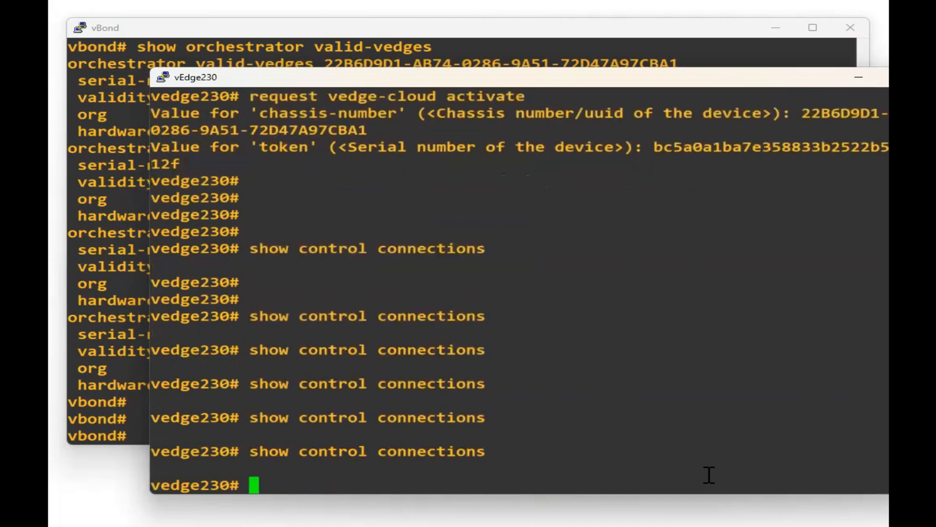
Clear the line, fix the misspelled command, and run 'show certificate installed' on vEdge230.
type("s")
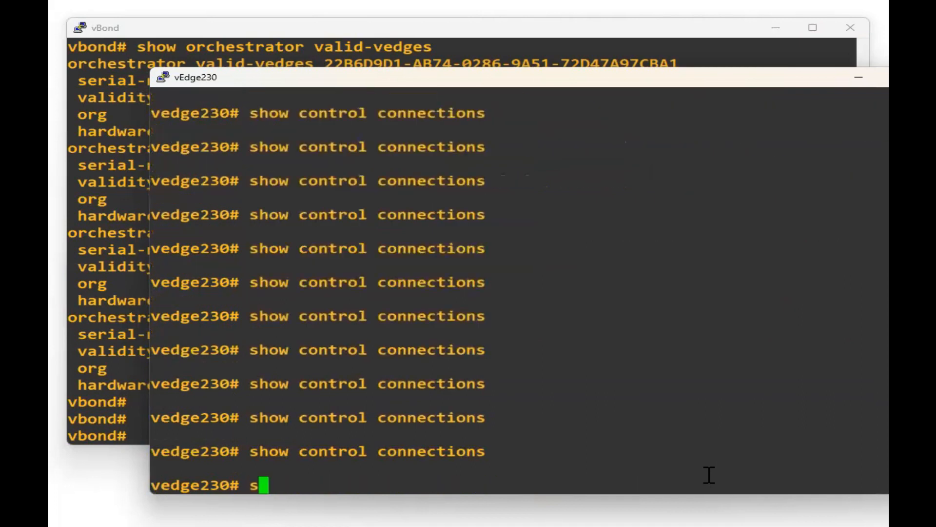
key("Up")
key("ctrl+a")
key("ctrl+k")
type("show ")
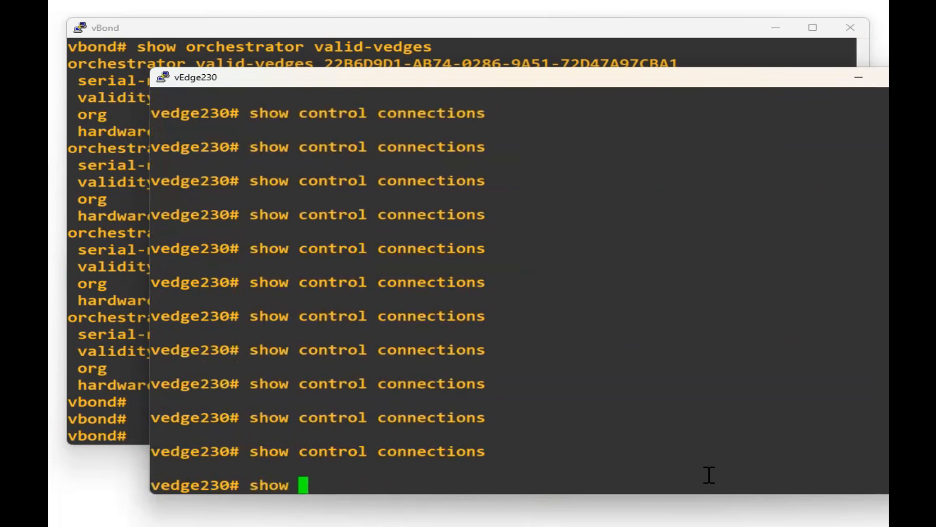
type("certfi")
key("Return")
key("BackSpace")
key("BackSpace")
key("BackSpace")
key("BackSpace")
key("BackSpace")
key("BackSpace")
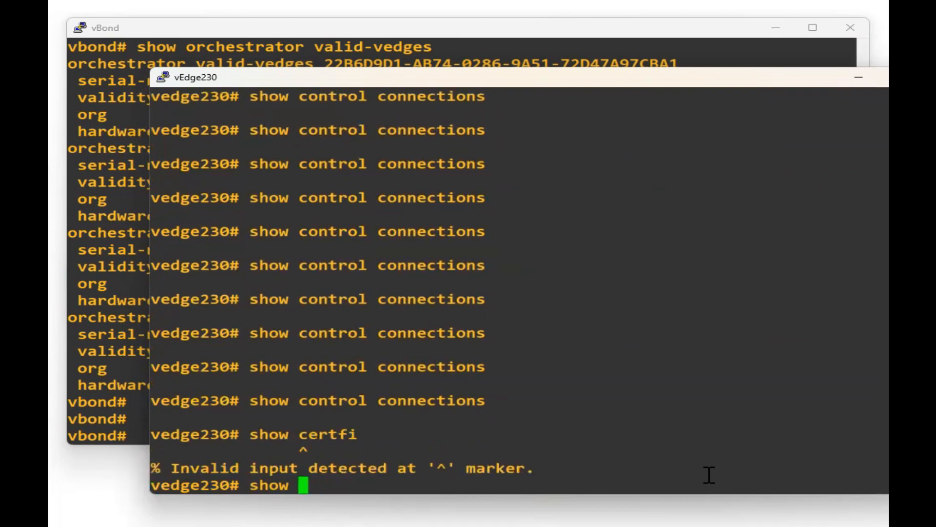
type("certificate ")
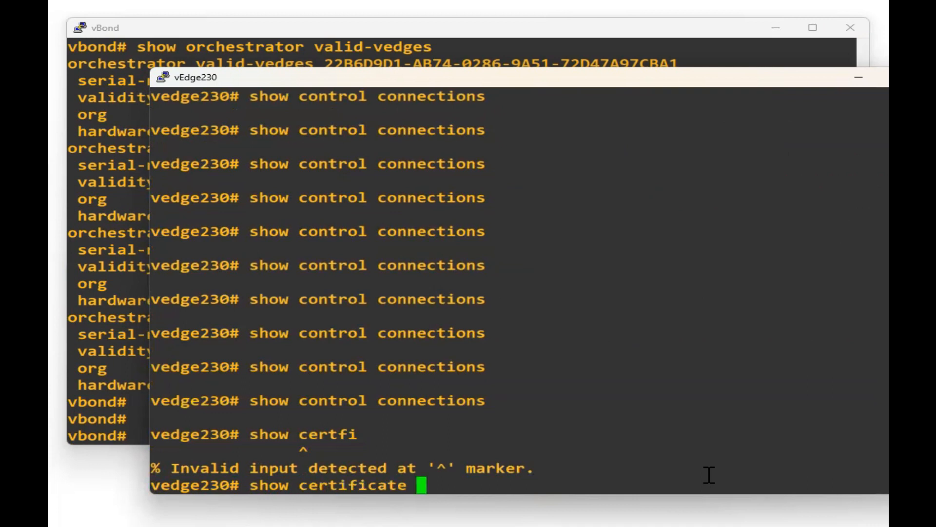
type("installed")
key("Return")
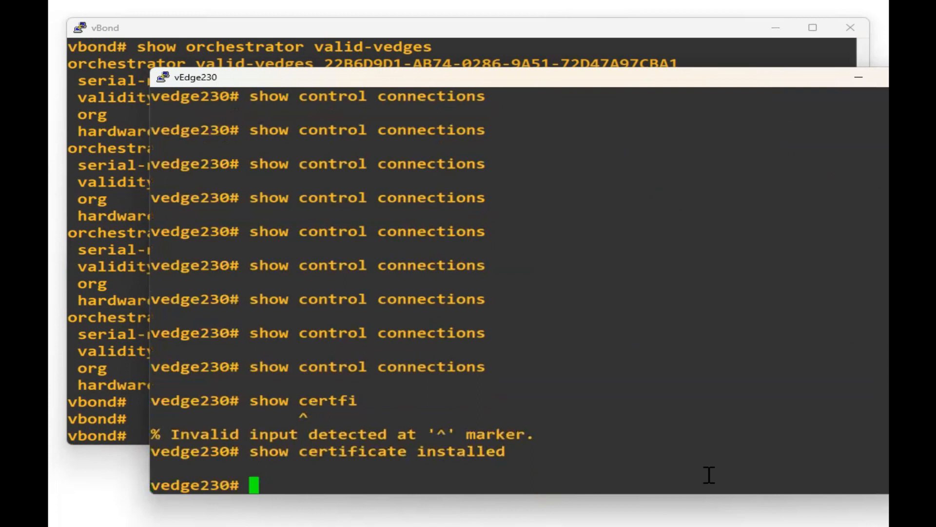
key("Return")
key("Return")
key("Return")
Rerun 'show control connections' on vEdge230, which still returns nothing.
key("Up")
key("Up")
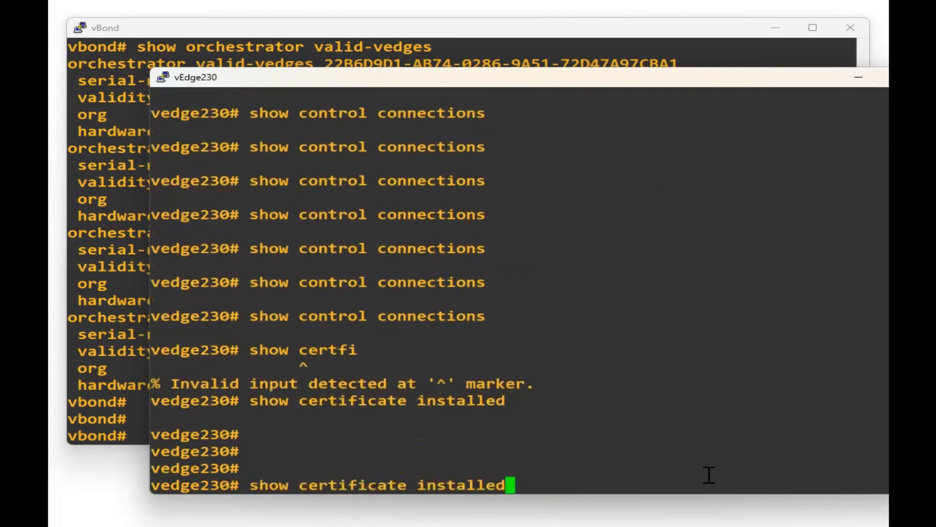
key("Return")
key("Up")
key("Return")
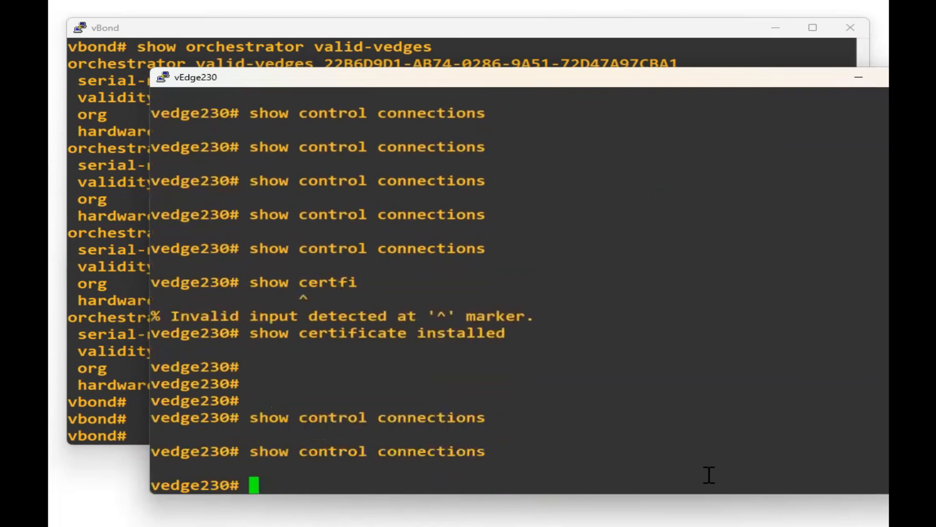
key("Up")
key("Return")
Recheck the valid-vedges list on the vBond console.
key("alt+Tab")
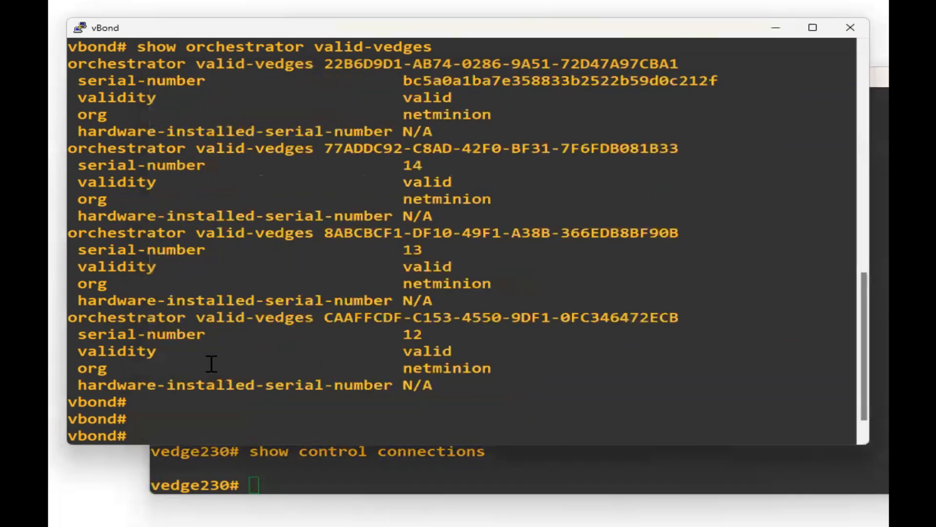
key("Up")
key("Return")
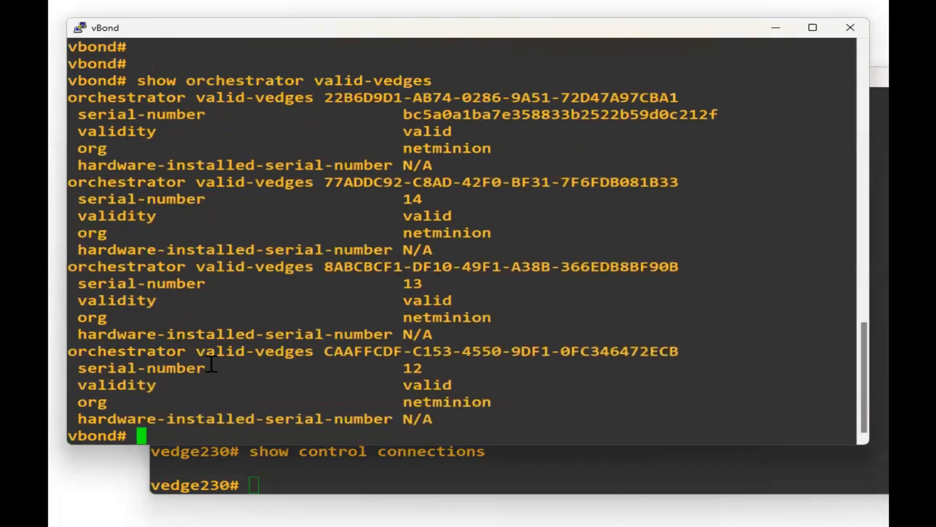
key("Return")
key("Return")
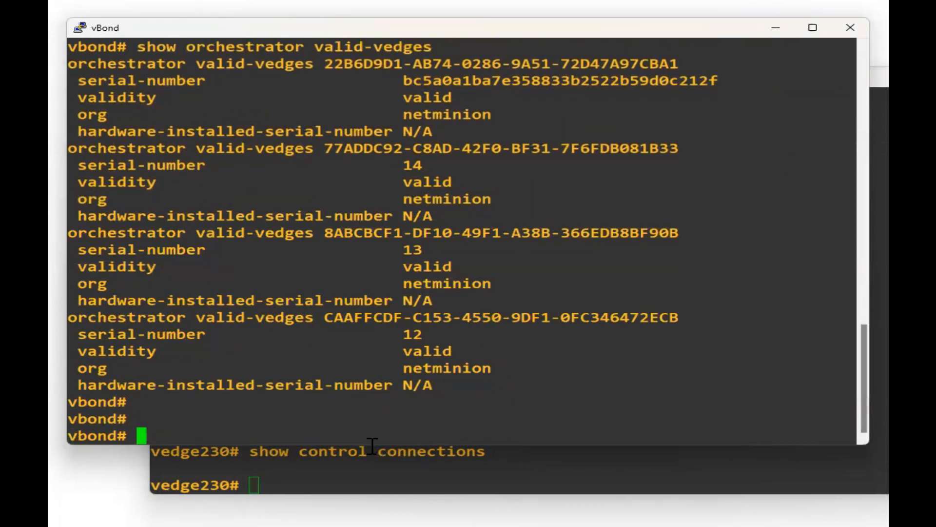
Back on vEdge230, repeatedly rerun 'show control connections'; still no connections appear.
left_click(383, 476)
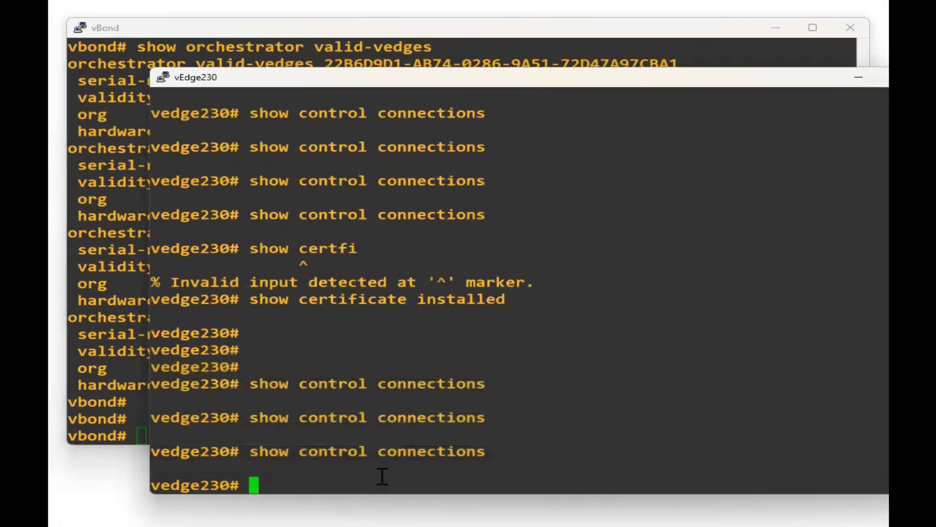
key("Up")
key("Return")
key("Up")
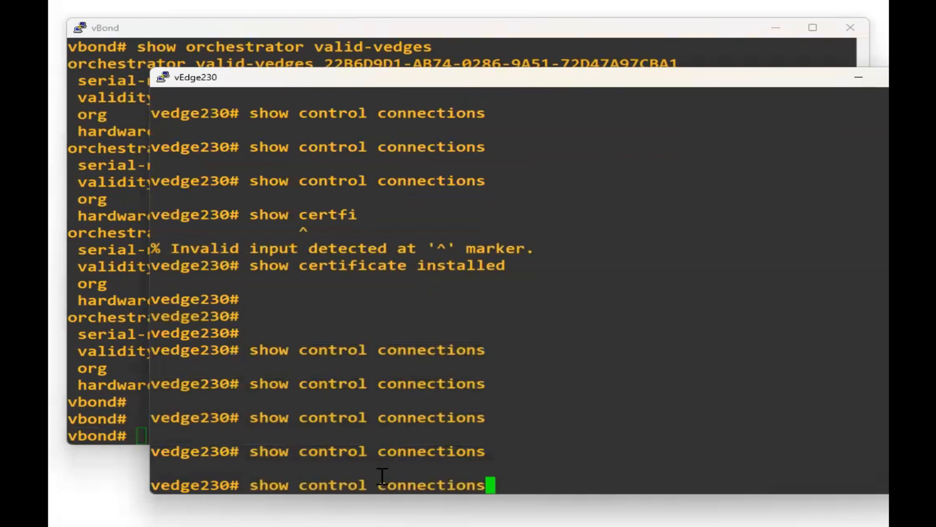
key("Return")
key("Up")
key("Return")
key("Up")
key("Return")
key("Up")
key("Return")
key("Up")
key("Return")
key("Up")
key("Return")
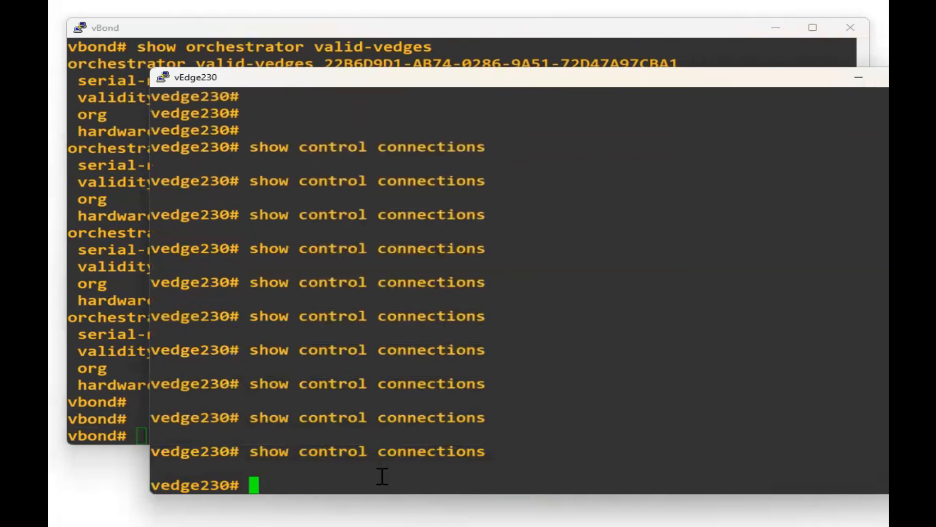
key("Up")
key("Return")
key("Up")
key("Return")
key("Up")
Rerun 'show certificate installed' several times, then trim the recalled certificate command.
key("Return")
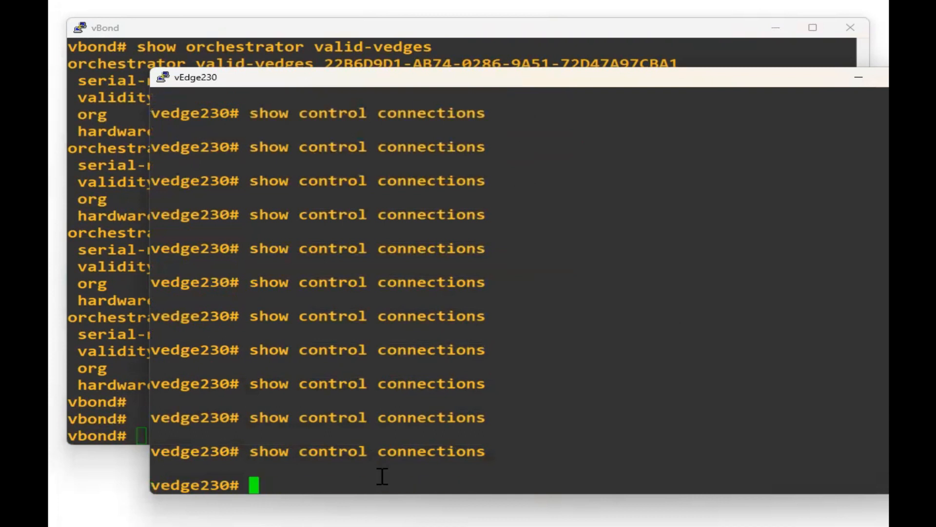
key("Up")
key("Up")
key("Return")
key("Return")
key("Return")
key("Up")
key("Return")
key("Return")
key("Return")
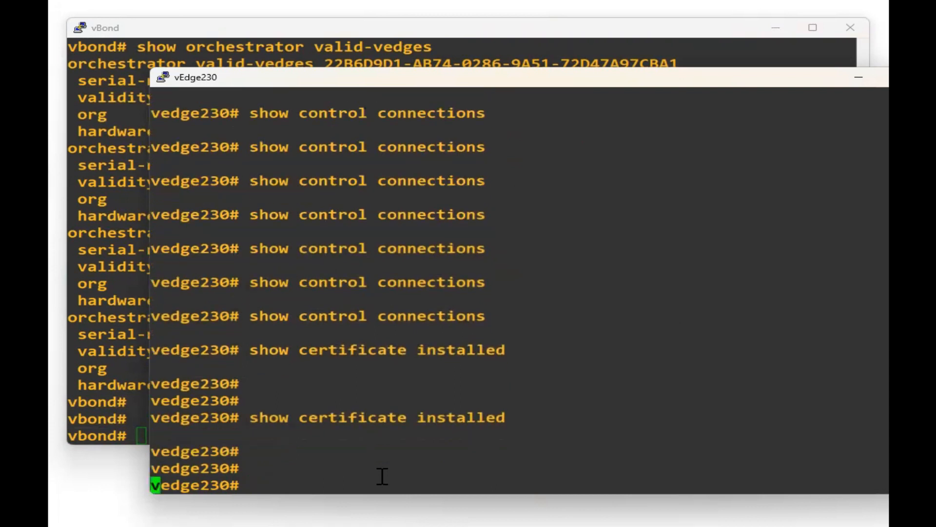
key("Return")
key("Up")
key("BackSpace")
key("BackSpace")
key("BackSpace")
key("BackSpace")
key("BackSpace")
key("BackSpace")
key("BackSpace")
key("BackSpace")
key("BackSpace")
key("BackSpace")
Run 'show certificate serial' on vEdge230, showing chassis 22B6D9D1 but no installed certificate.
type("serial")
key("Return")
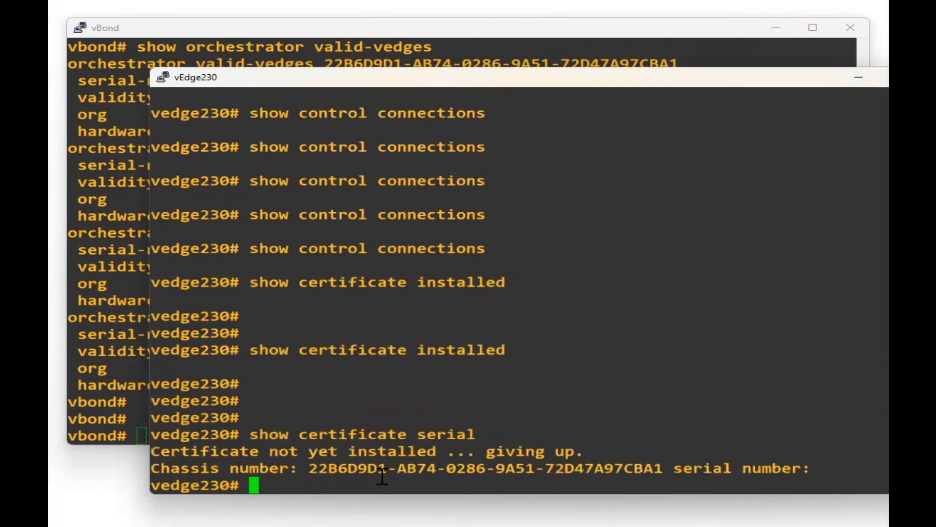
key("Return")
key("Return")
key("Return")
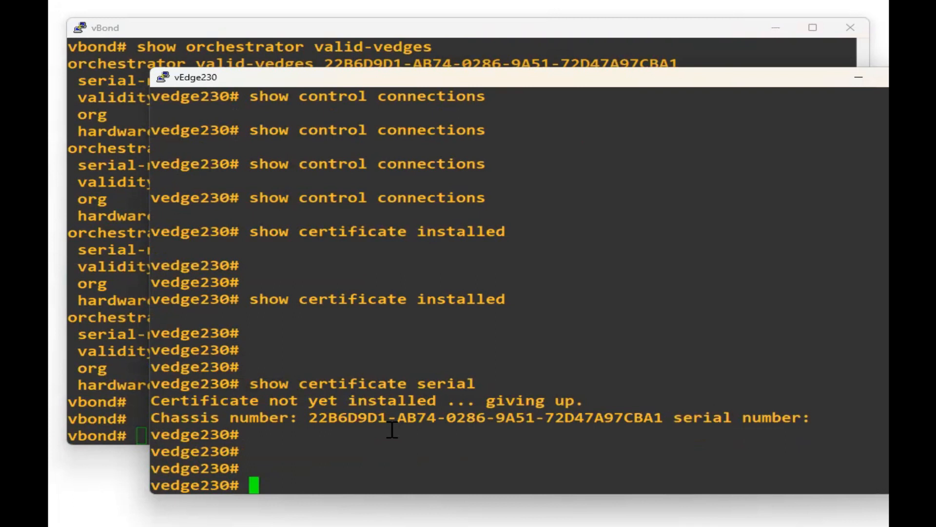
key("alt+Tab")
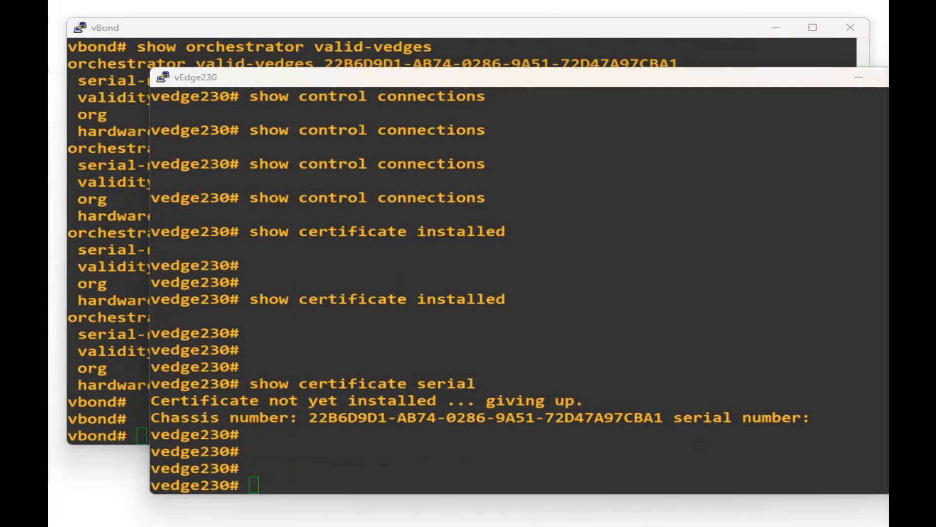
key("alt+Tab")
key("alt+Tab")
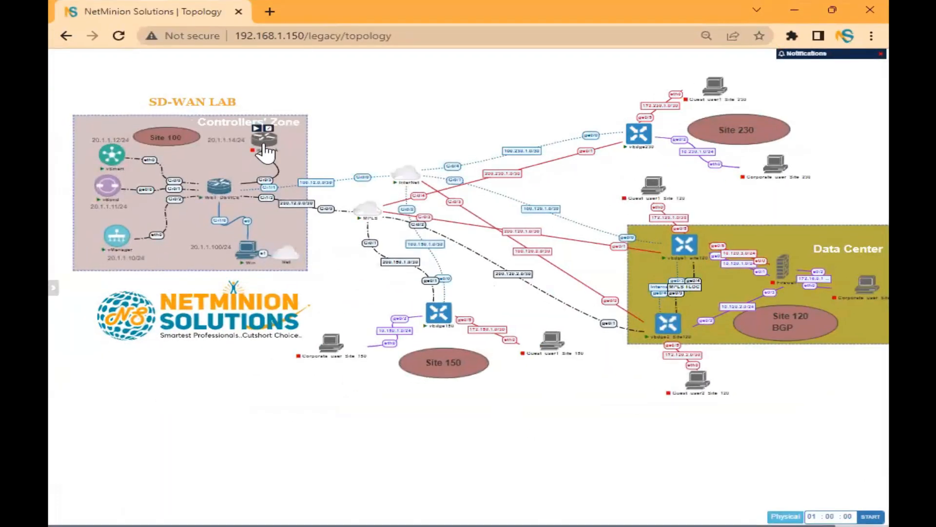
Start the Root-CA node in the Controllers' Zone and enter 'ping 20.1.1.14' on vEdge230.
right_click(264, 143)
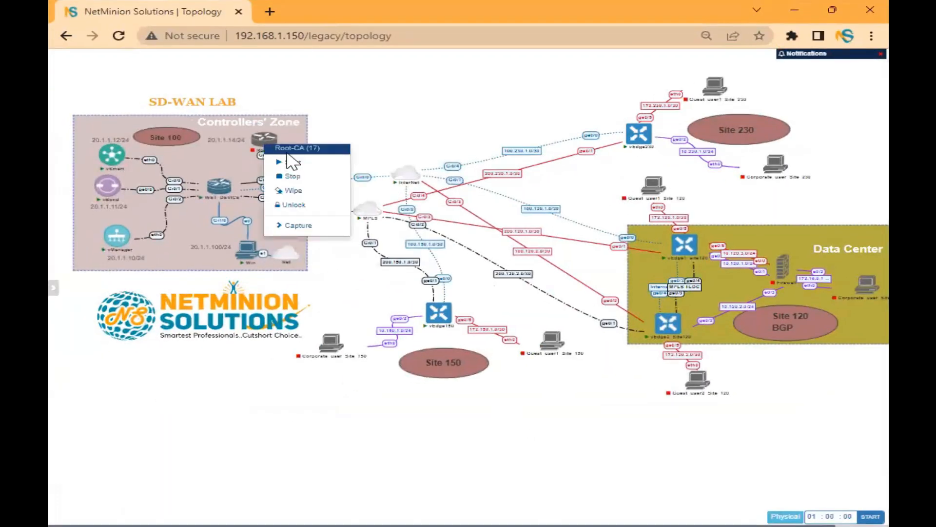
left_click(293, 161)
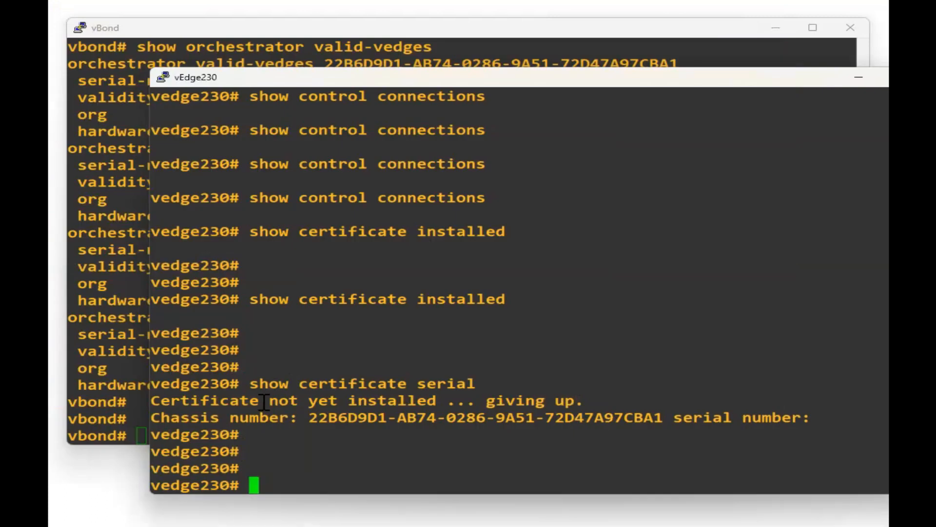
type("ping 20.1.1.14")
Run the VPN 0 ping to 20.1.1.14 from vEdge230; no replies yet.
key("Return")
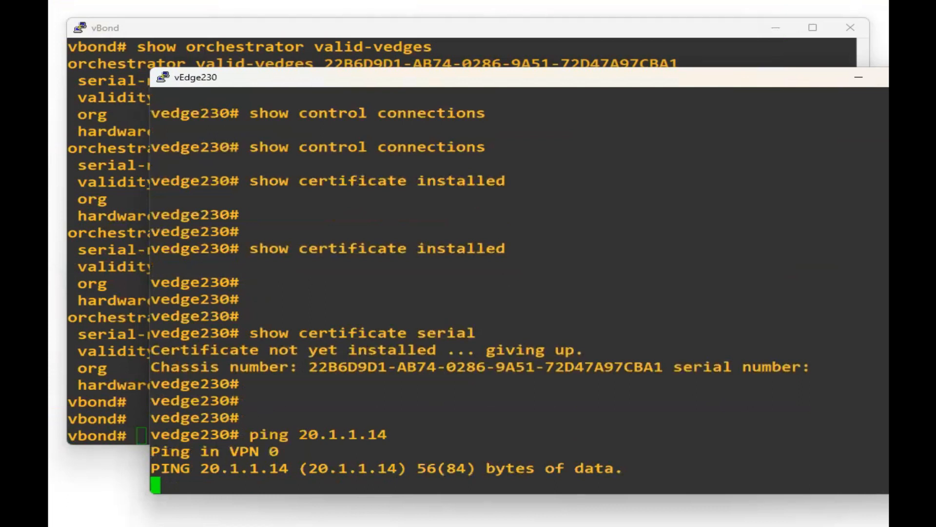
key("alt+Tab")
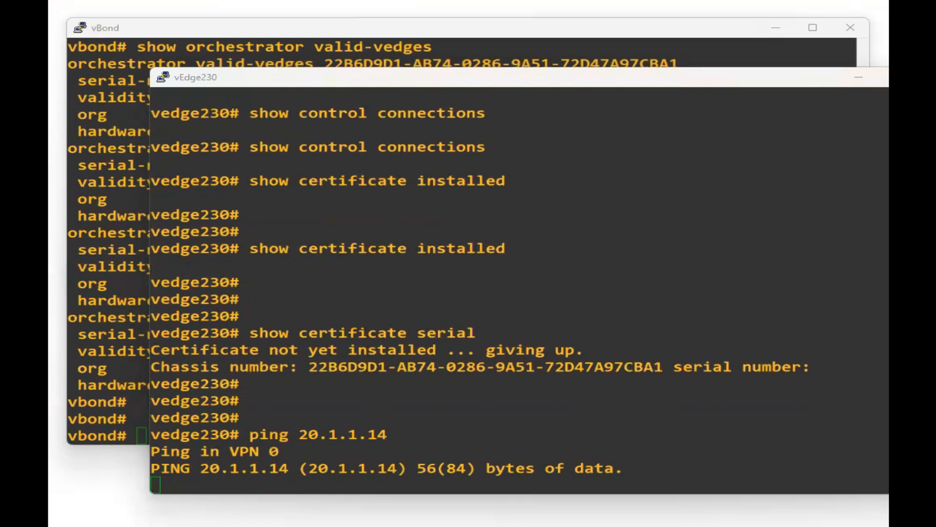
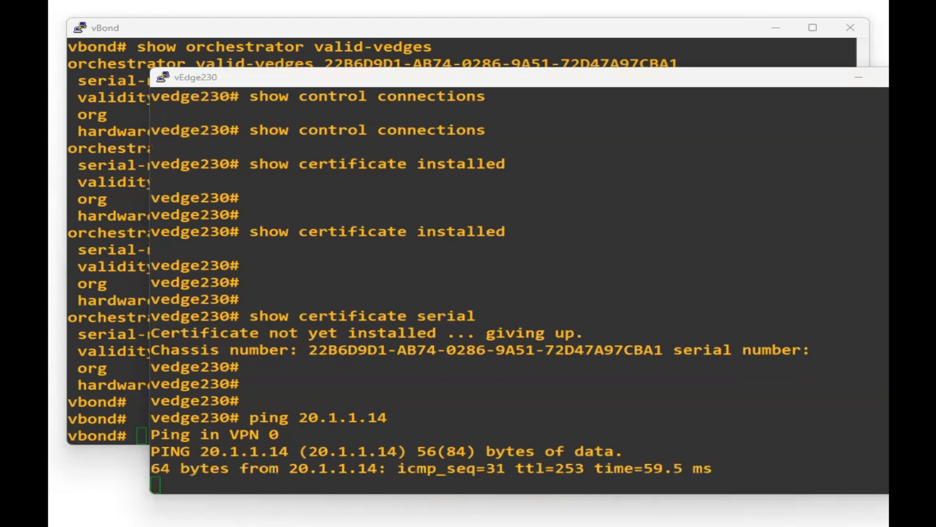
Stop the ping to 20.1.1.14 on vEdge230, showing 3 replies and 90% packet loss.
key("ctrl+c")
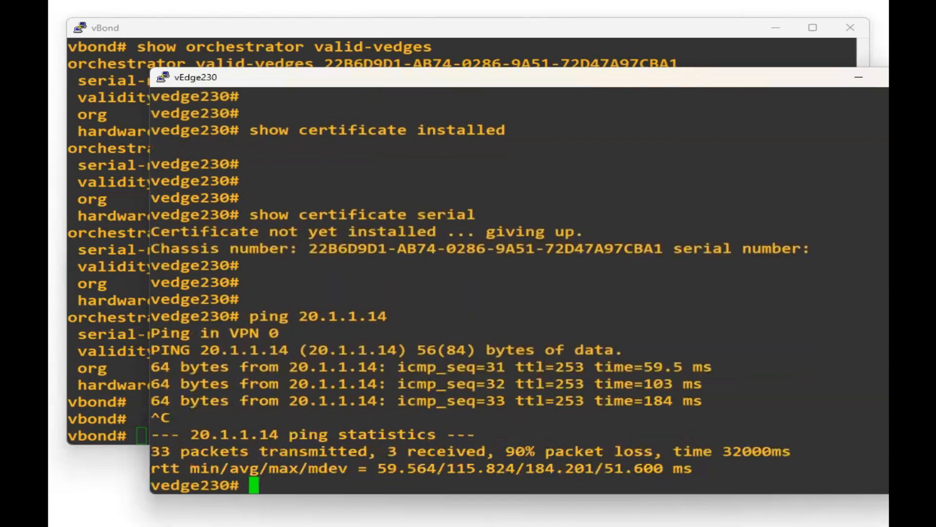
key("alt+Tab")
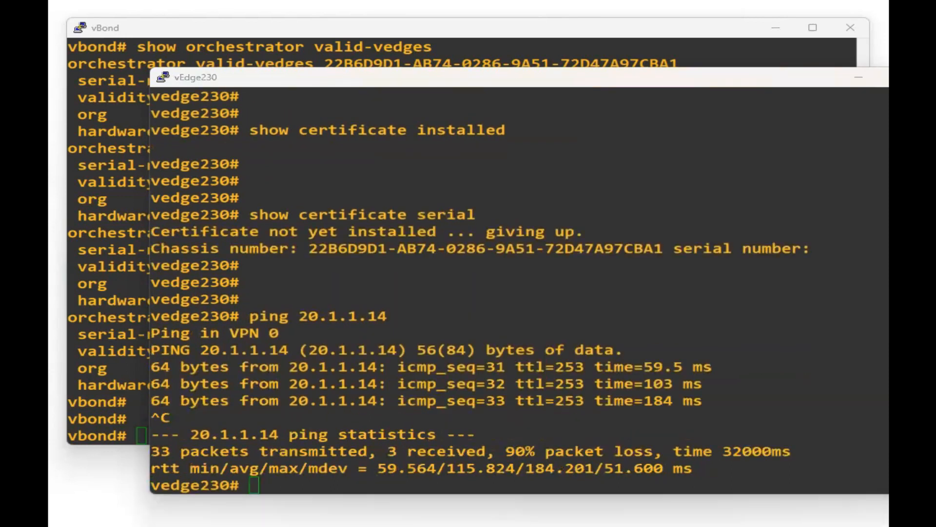
left_click(475, 373)
key("Return")
key("Return")
key("Return")
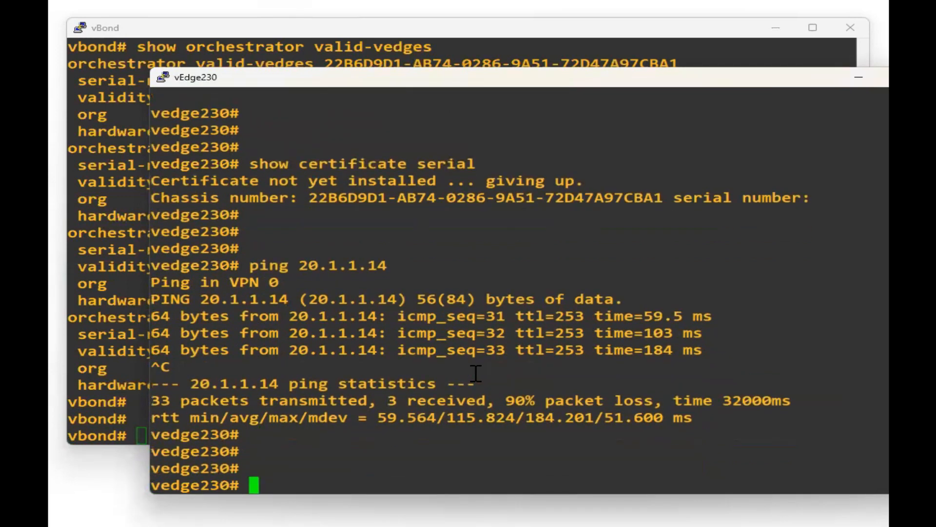
Download PKI.ca from TFTP server 20.1.1.14 onto vEdge230.
type("request ")
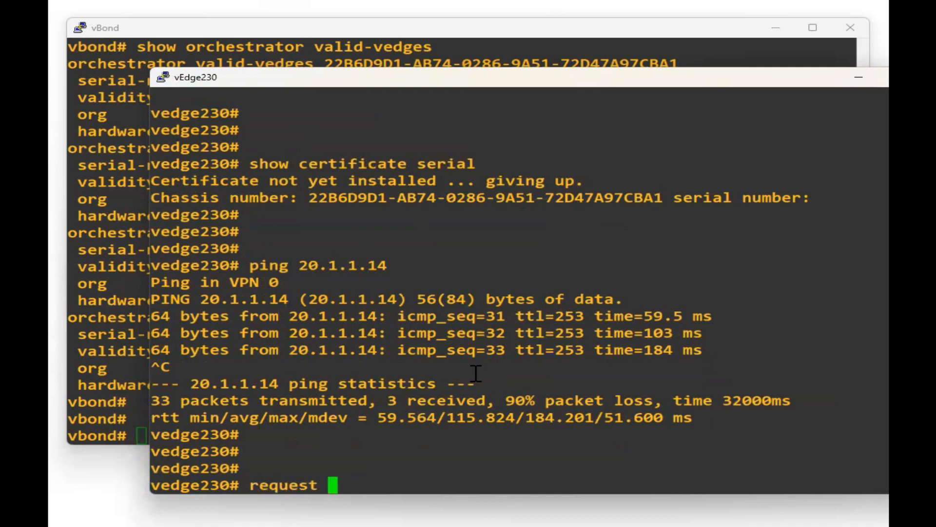
type("download ")
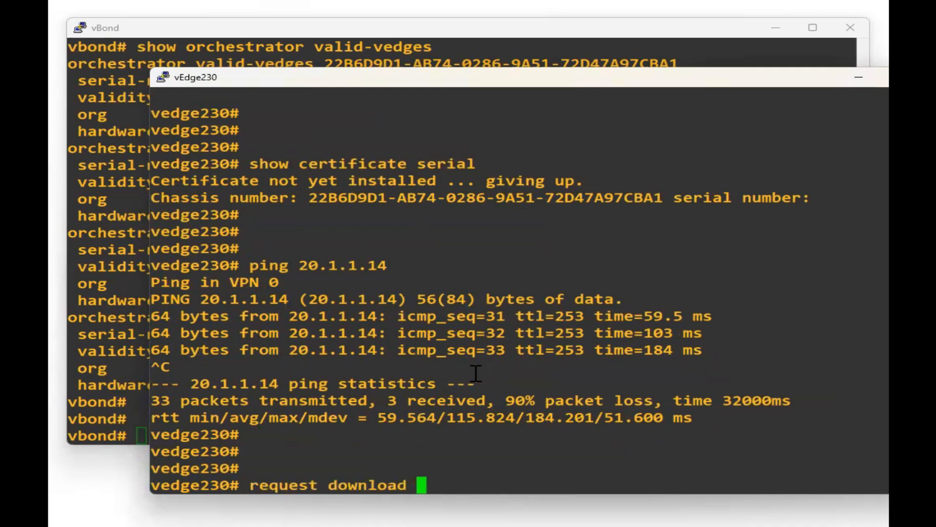
type("tfto")
key("BackSpace")
type("p")
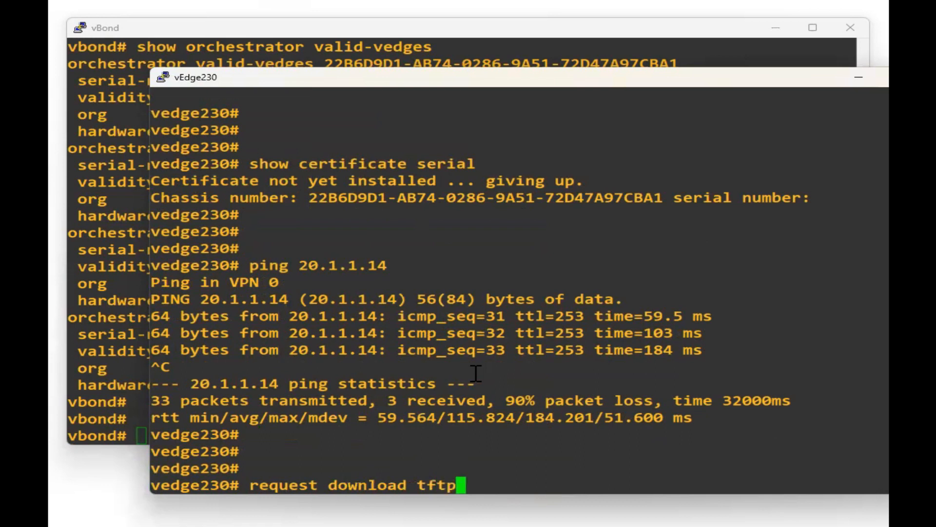
type("://20.1.1.14")
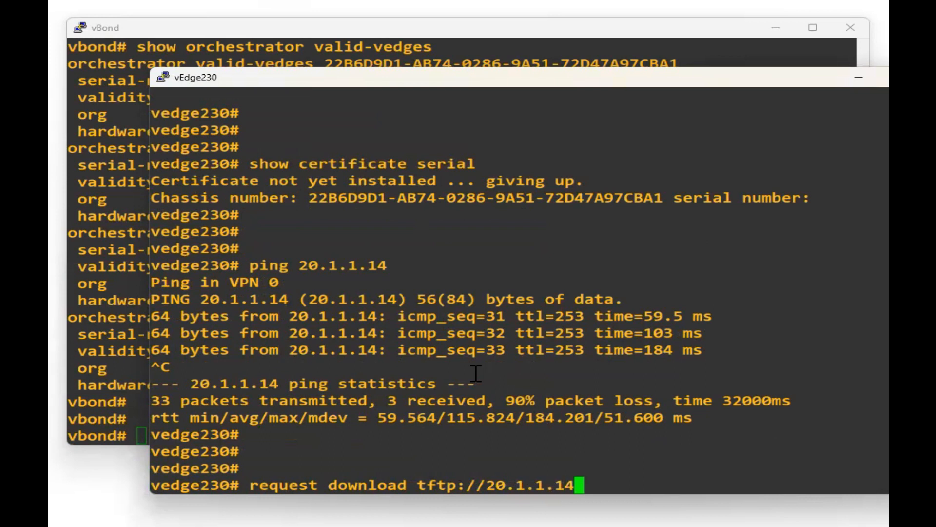
type("/PKI")
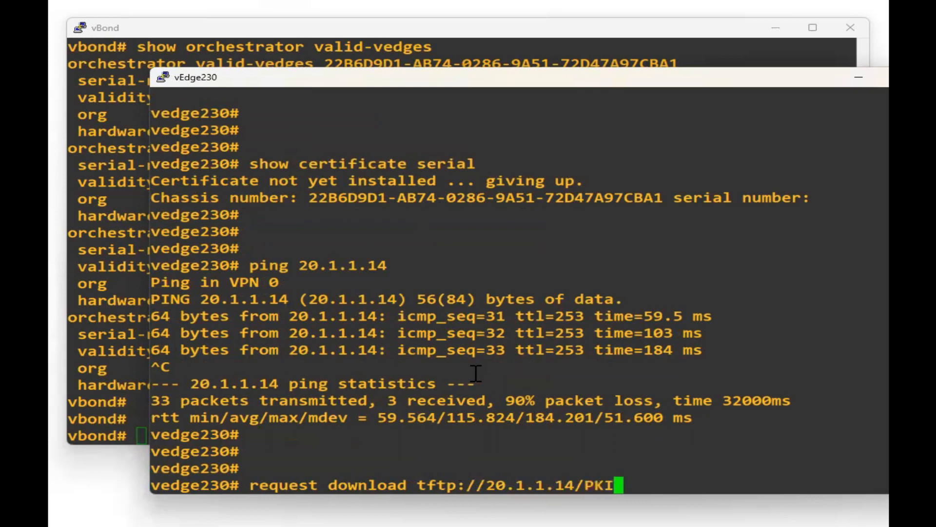
type(".c")
type("a")
key("Return")
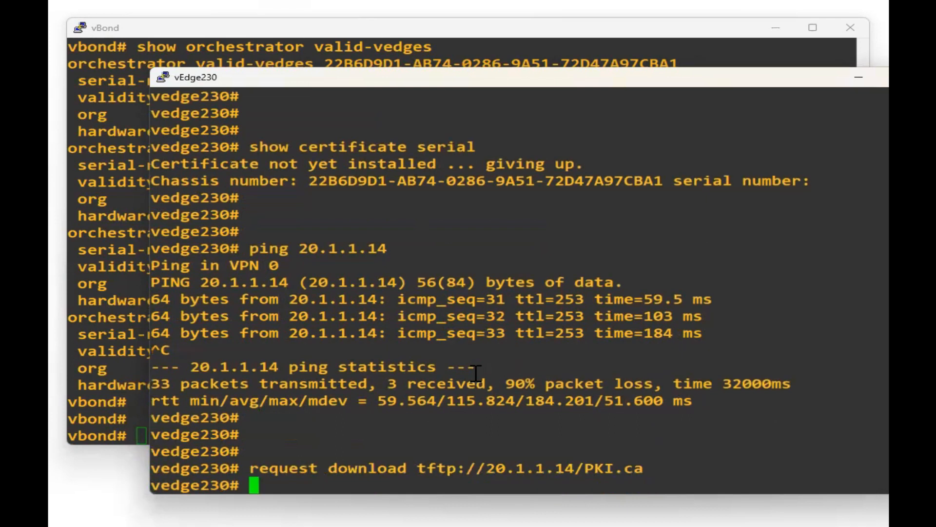
Install home/admin/PKI.ca as the vEdge230 root certificate chain.
type("request ")
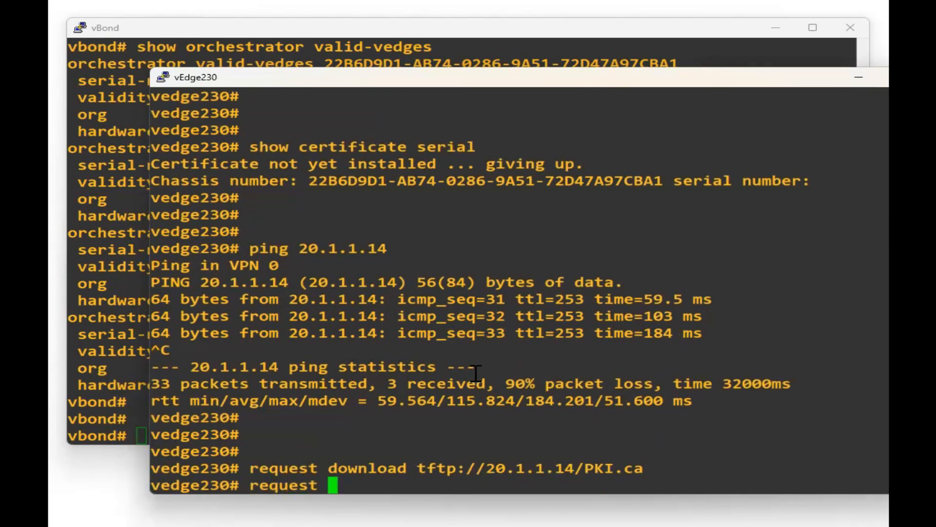
type("r")
key("Tab")
type("in")
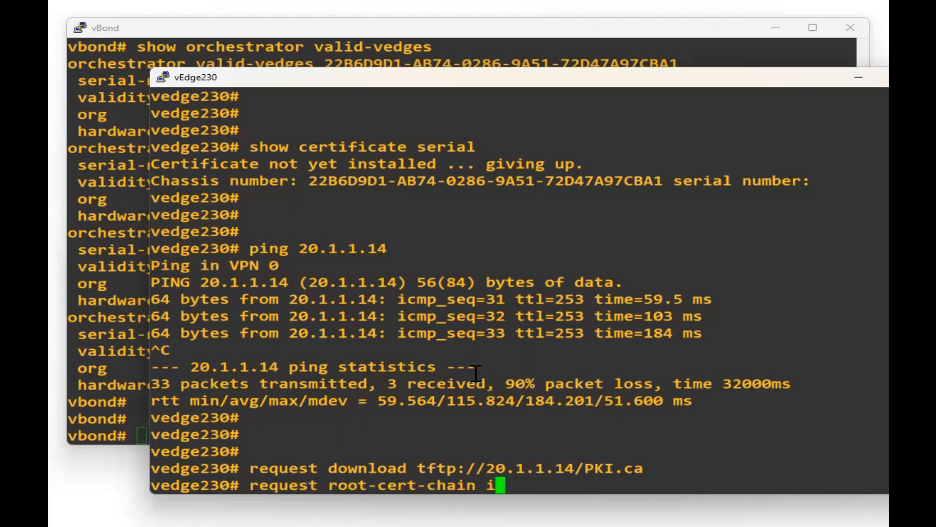
key("Tab")
type("home/")
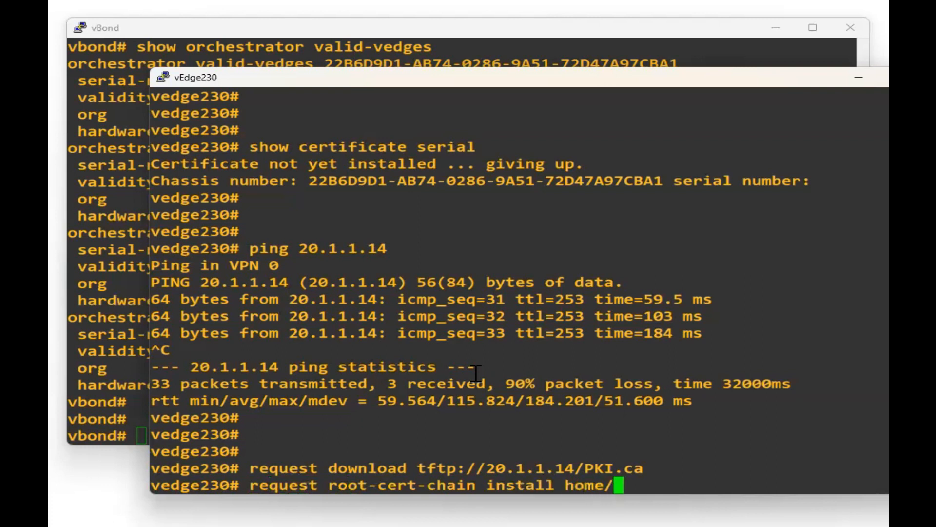
type("a")
key("Tab")
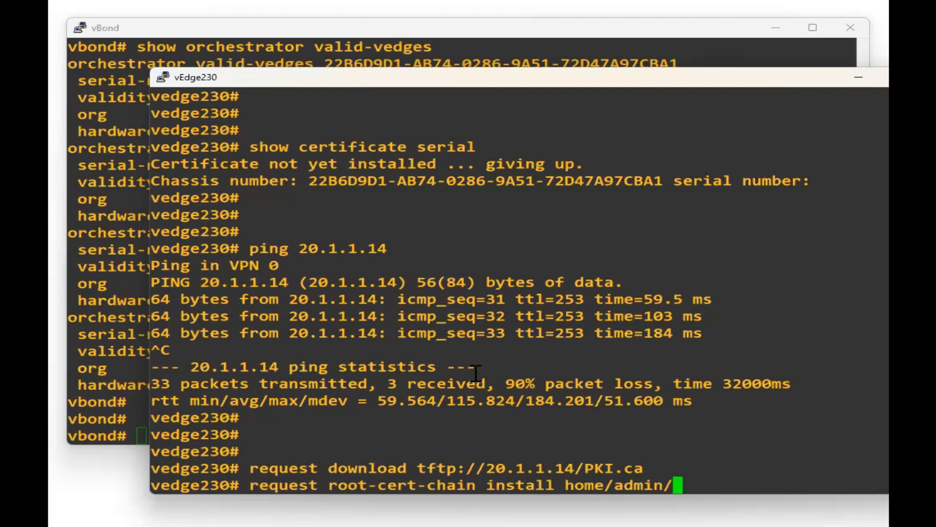
type("PKI.ca")
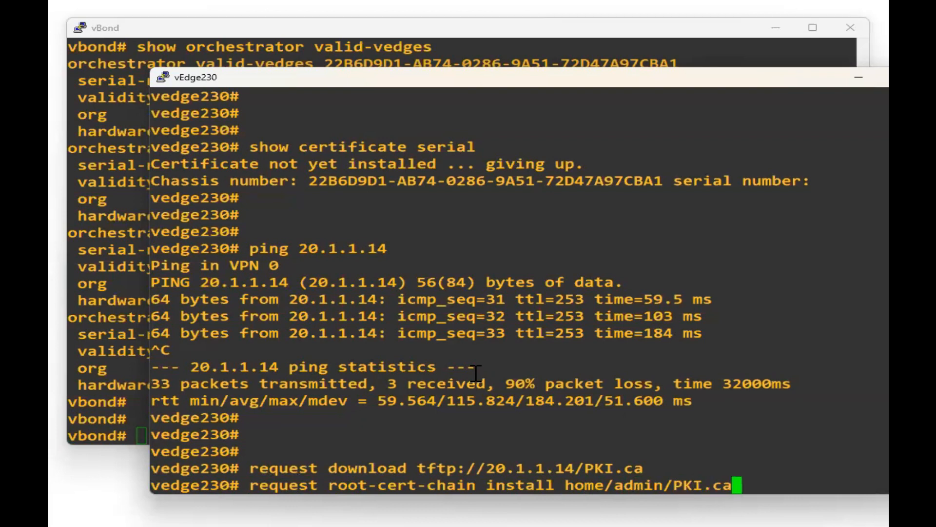
key("Return")
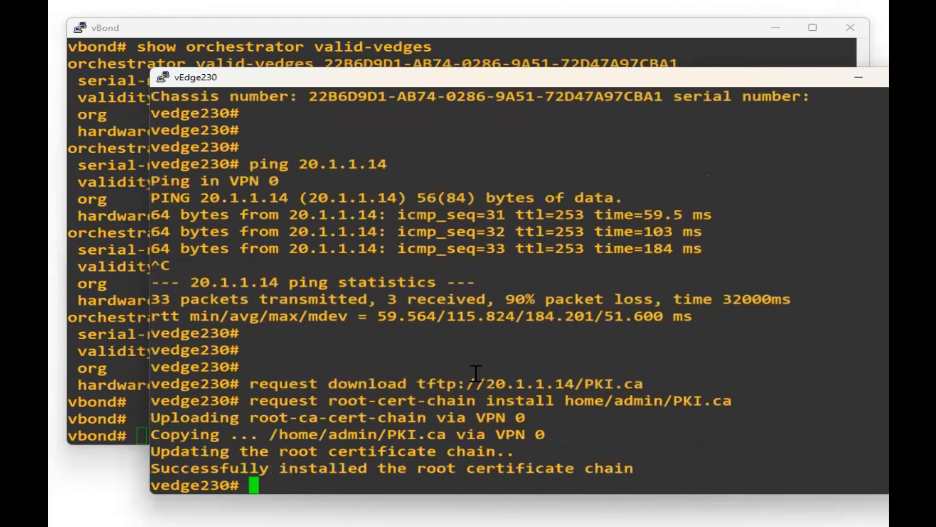
key("Up")
key("Up")
key("Up")
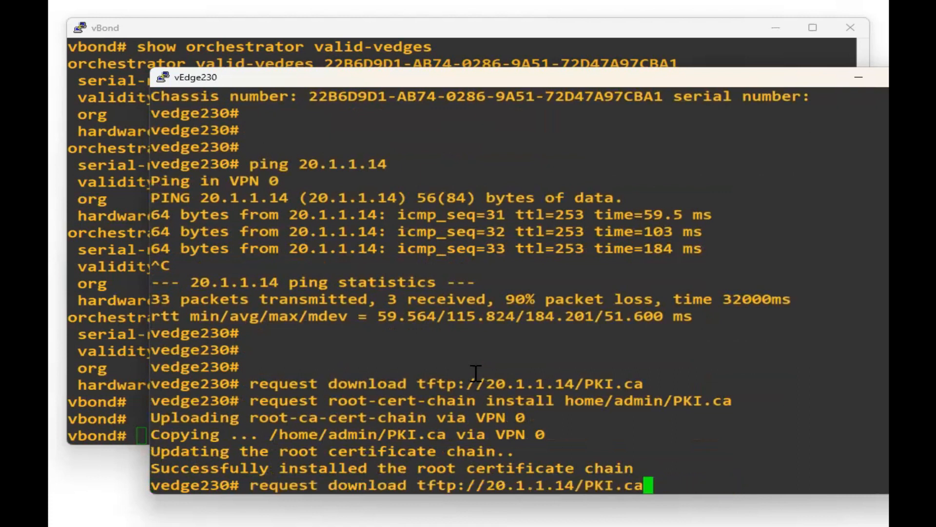
Show the certificate serial and run show control connections on vEdge230.
key("Up")
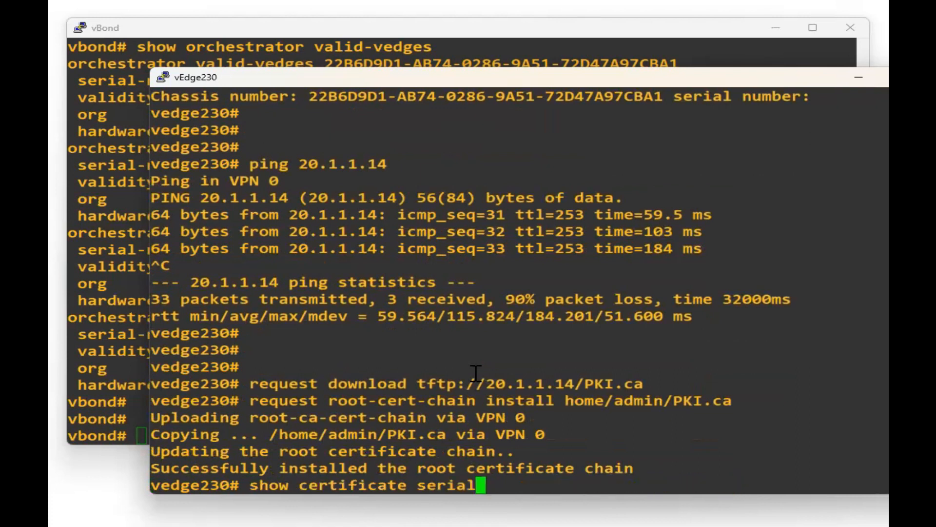
key("Return")
key("Return")
key("Return")
key("Return")
key("Up")
key("Up")
key("Down")
key("Down")
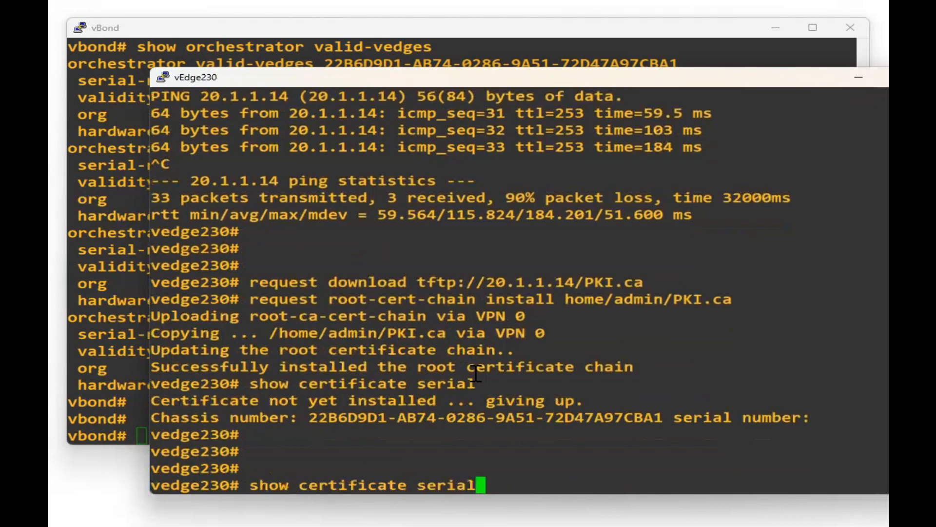
key("Up")
Rerun show control connections until the vBond and vManage connections are up, then recheck the serial.
key("Up")
key("Return")
key("Up")
key("Return")
key("Up")
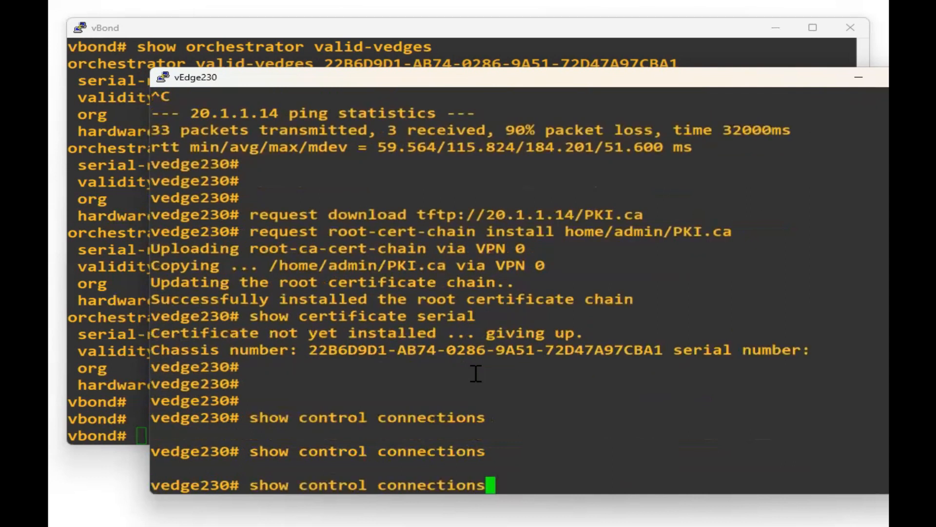
key("Return")
key("Return")
key("Return")
key("Up")
key("Return")
key("Return")
key("Return")
key("Return")
key("Return")
key("Up")
key("Return")
key("Return")
key("Return")
key("Return")
key("Return")
key("Up")
key("Return")
key("Return")
key("Return")
key("Return")
key("Return")
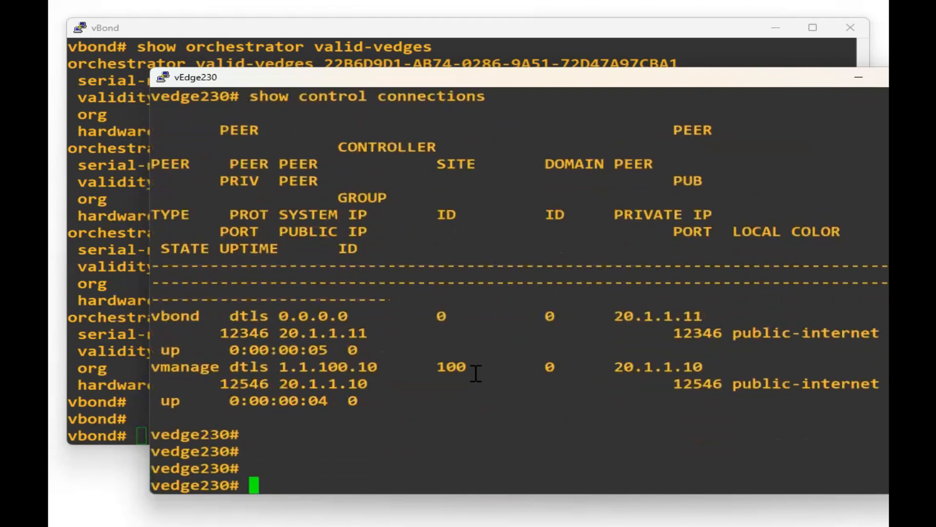
key("Up")
key("Up")
key("Return")
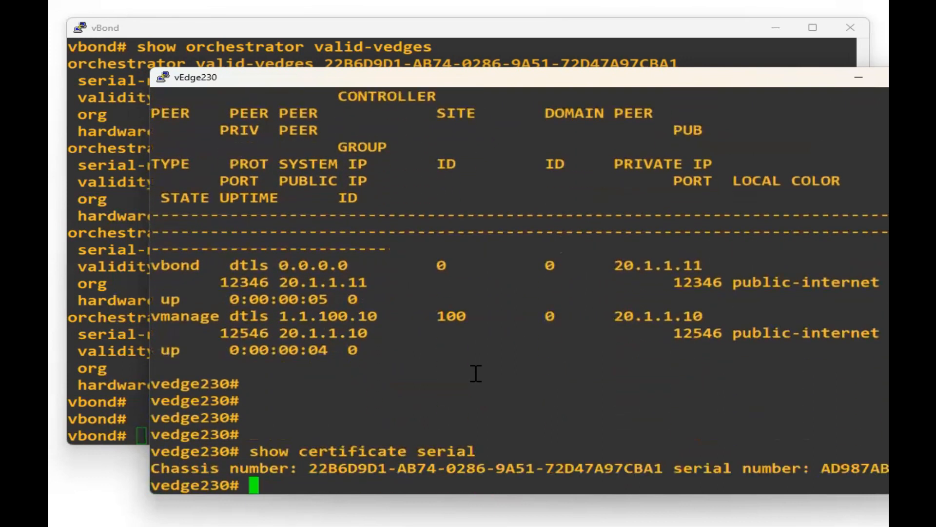
key("Return")
key("Return")
key("Return")
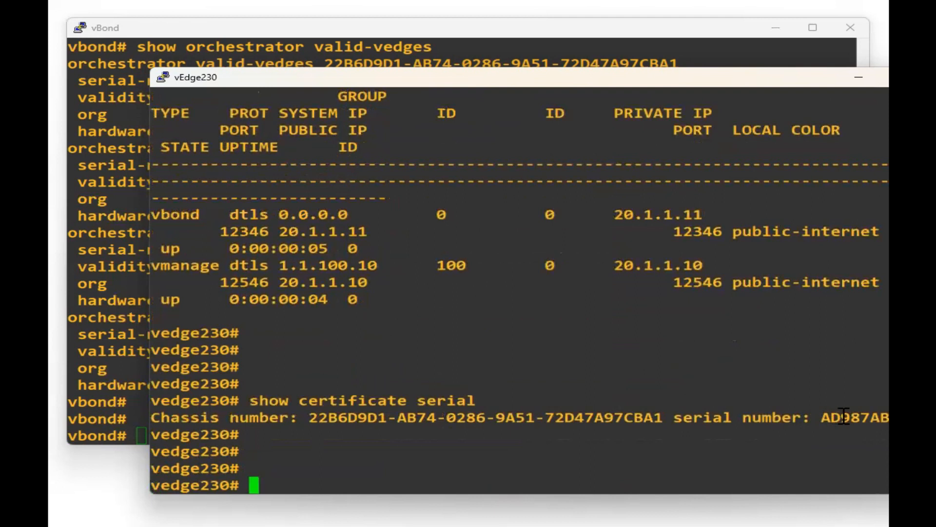
Maximize the vEdge230 console, highlight new serial AD987ABE, then minimize it.
triple_click(843, 416)
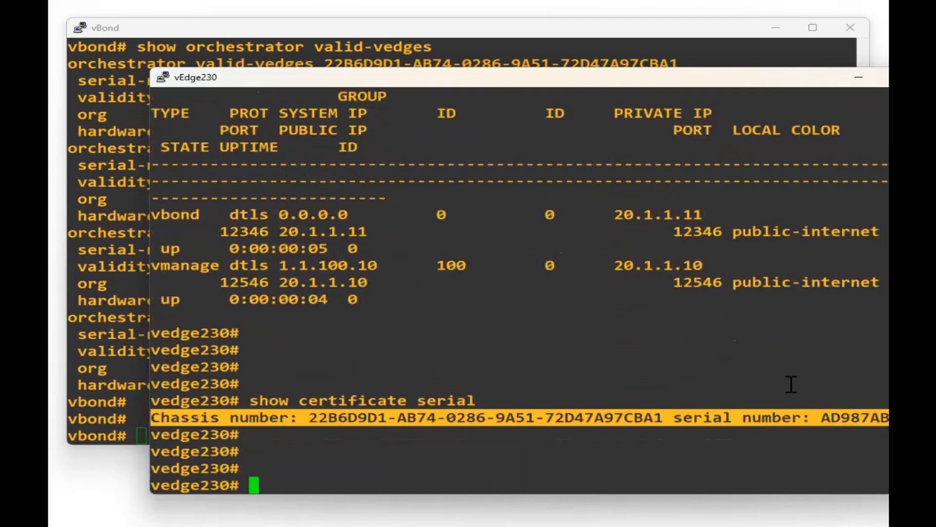
double_click(575, 83)
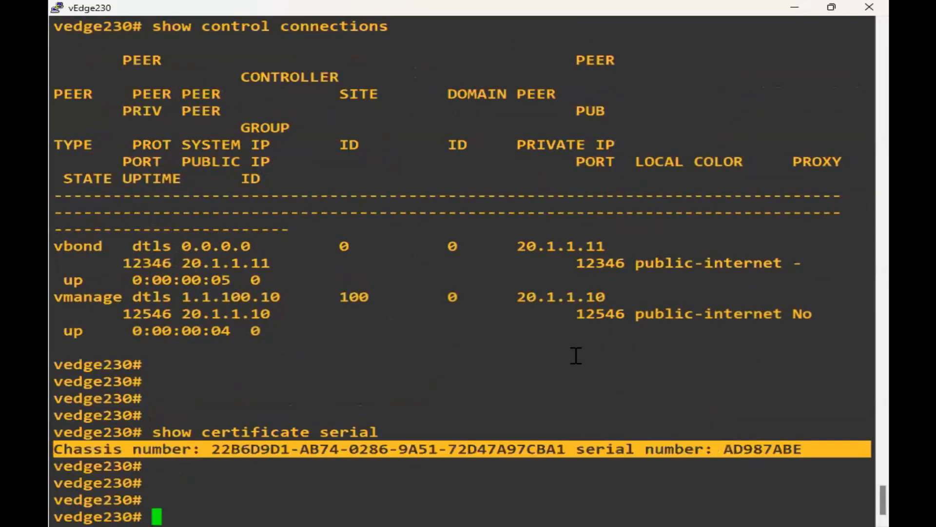
double_click(755, 448)
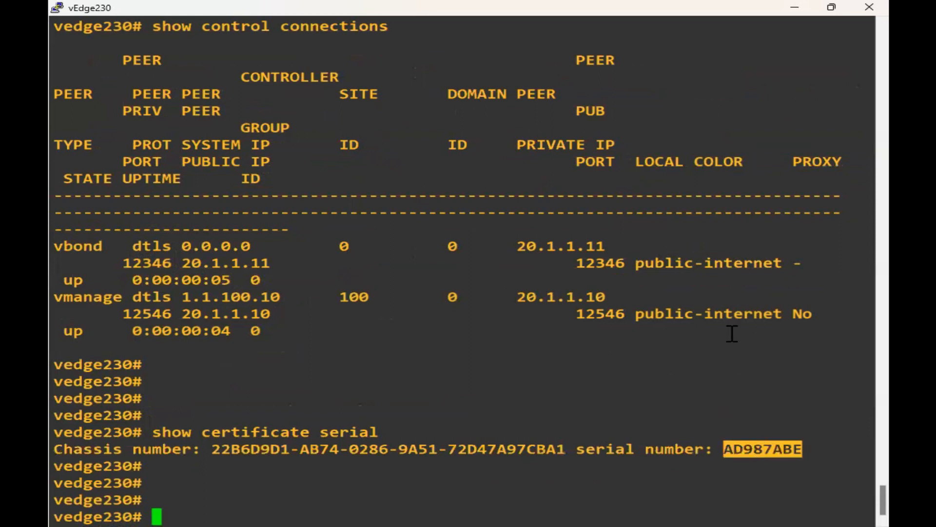
left_click(705, 337)
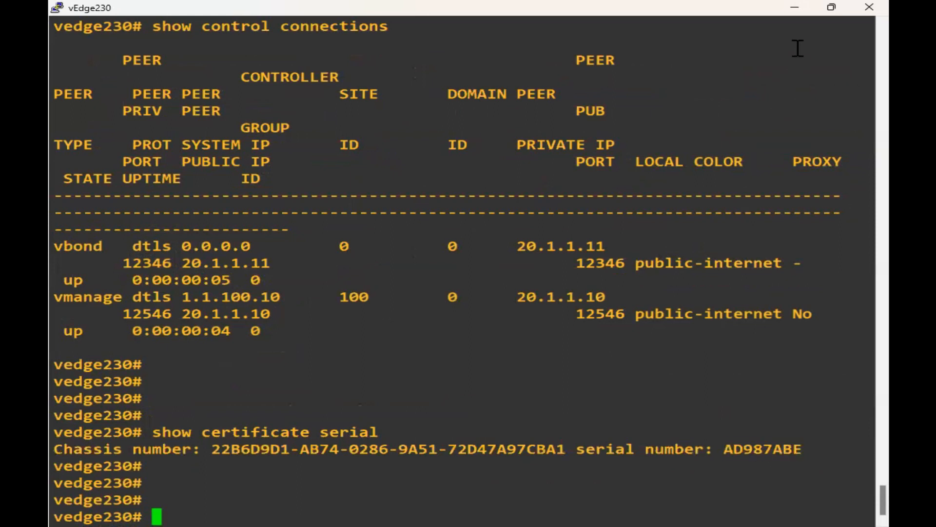
left_click(792, 8)
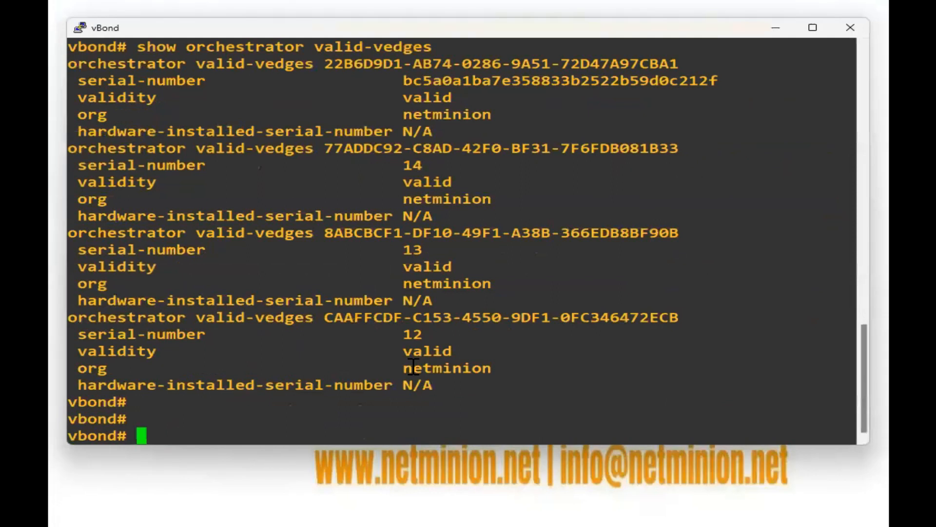
Rerun show orchestrator valid-vedges on vBond and highlight serial AD987ABE for chassis 22B6D9D1.
key("Up")
key("Return")
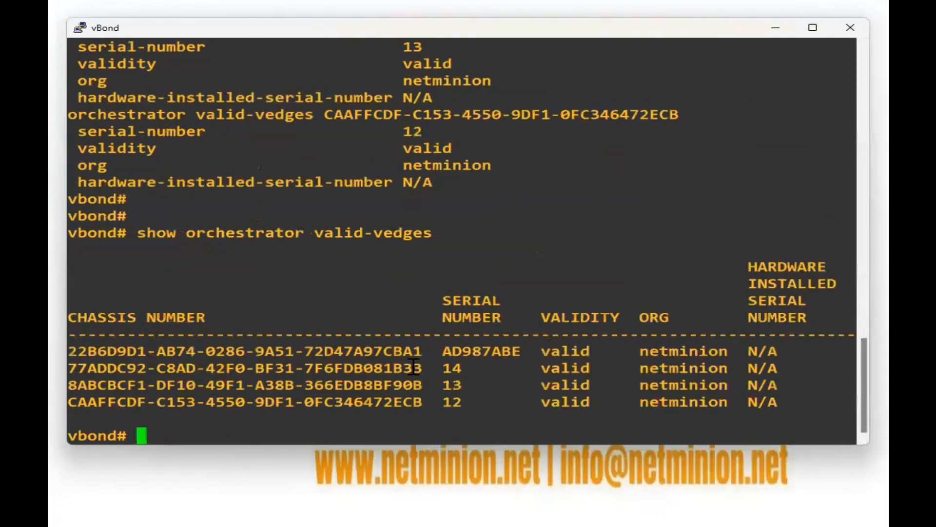
double_click(482, 351)
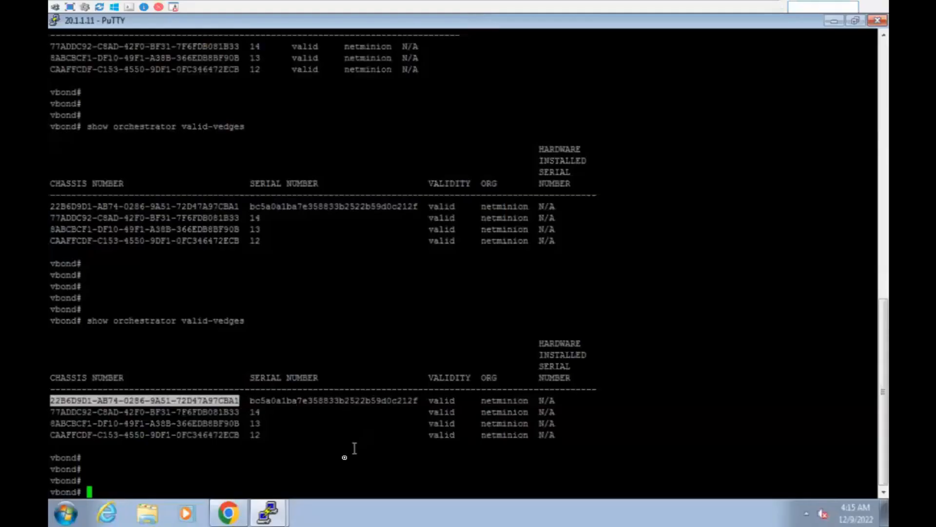
Highlight vedge230's serial AD987ABE under Configuration > Certificates, then go to the Main Dashboard.
left_click(230, 516)
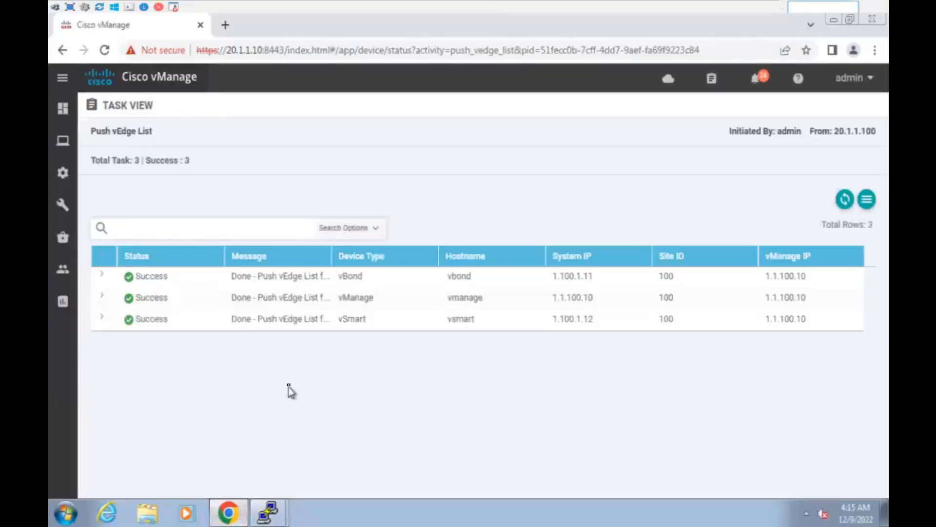
mouse_move(63, 175)
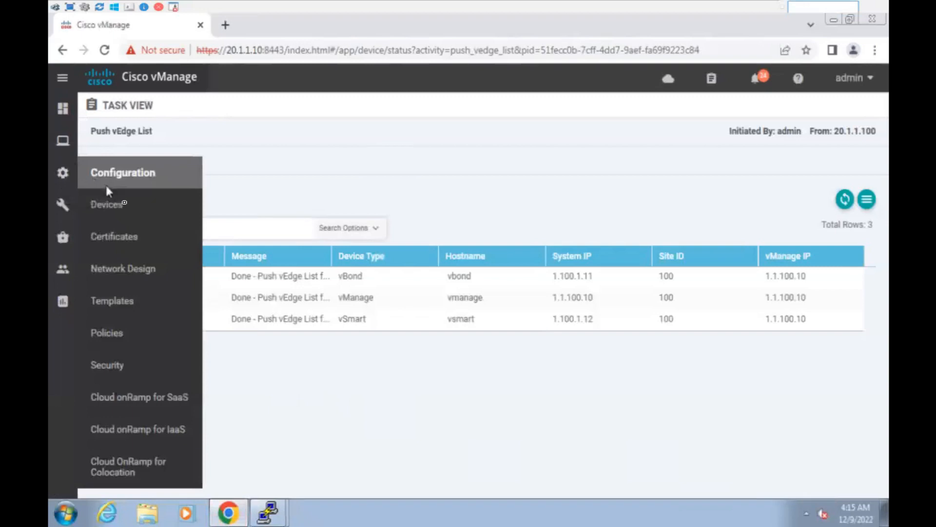
left_click(137, 234)
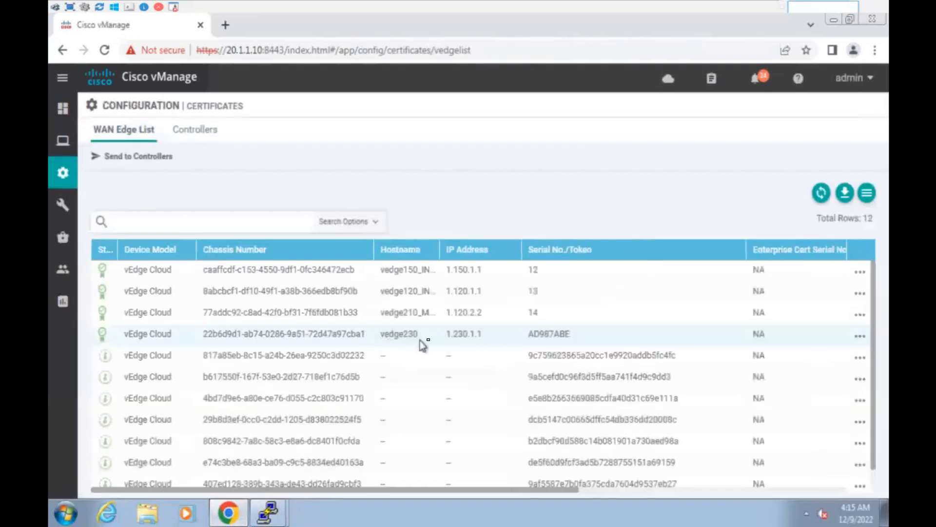
left_click_drag(528, 333, 722, 329)
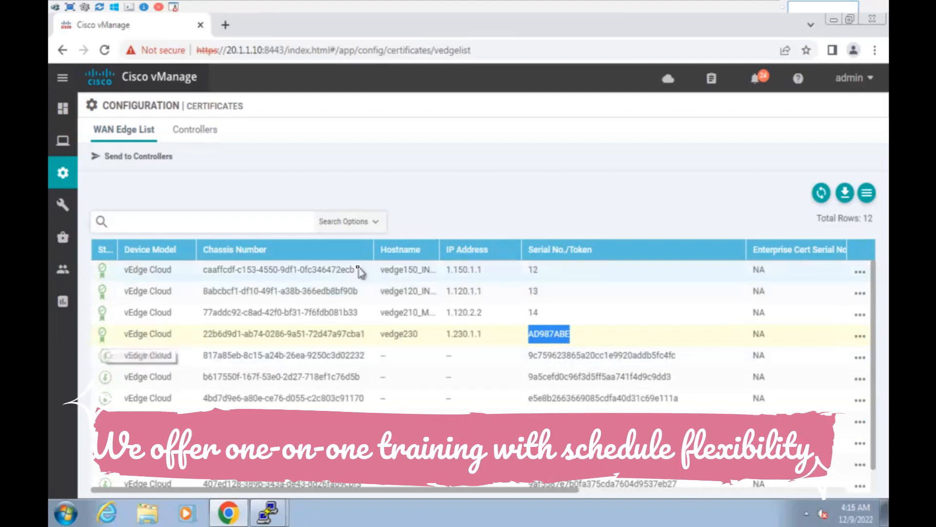
mouse_move(62, 109)
left_click(126, 140)
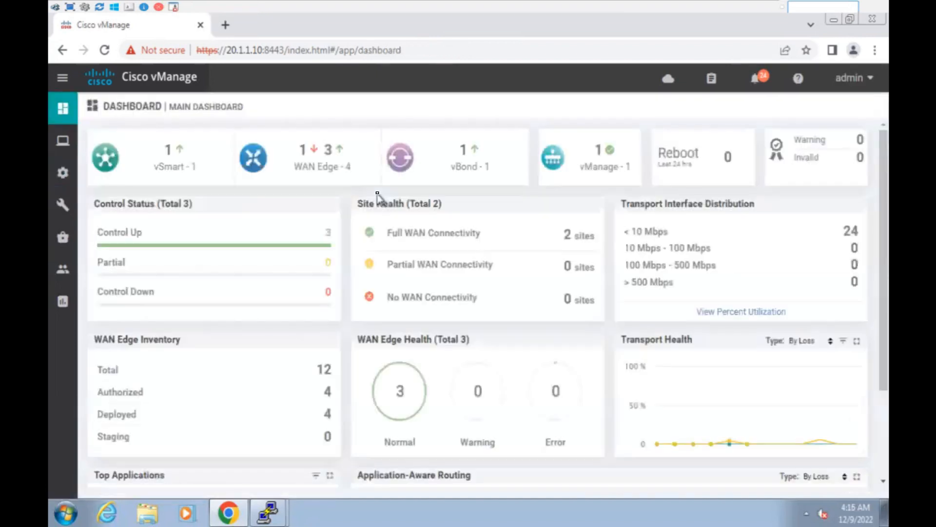
Check the Unreachable WAN Edge list showing vedge230, then close the vEdge230 PuTTY session.
left_click(312, 149)
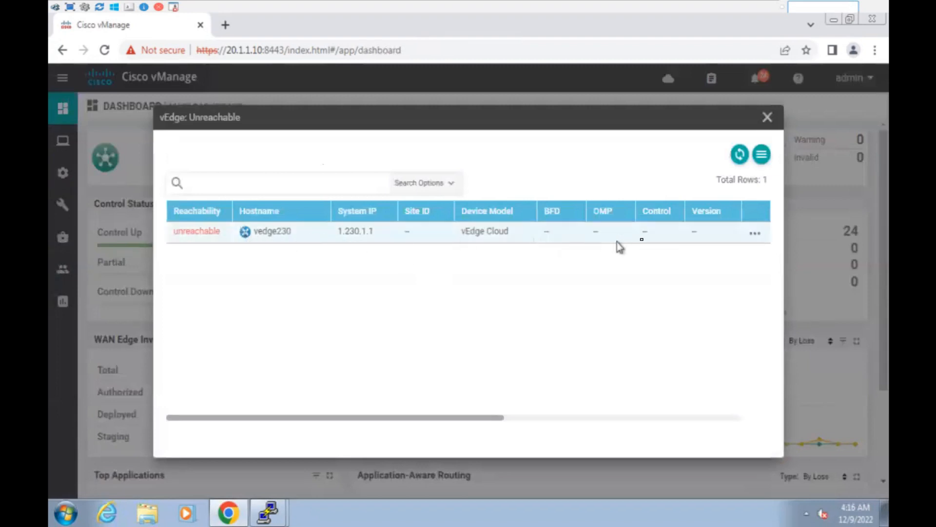
left_click(767, 117)
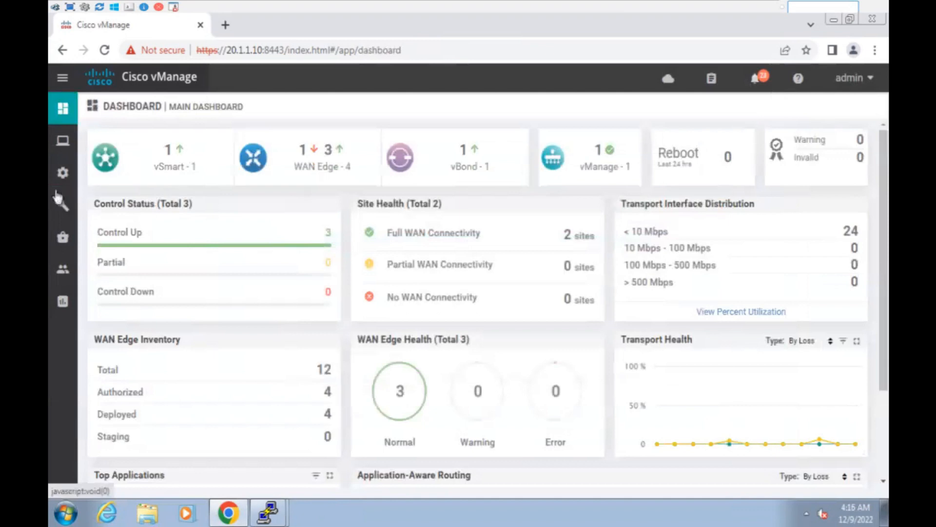
mouse_move(57, 197)
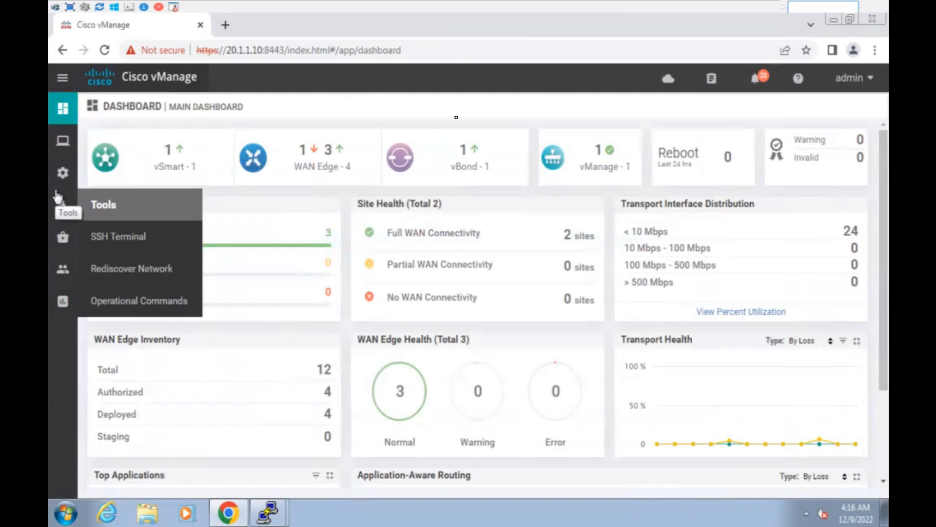
left_click(268, 512)
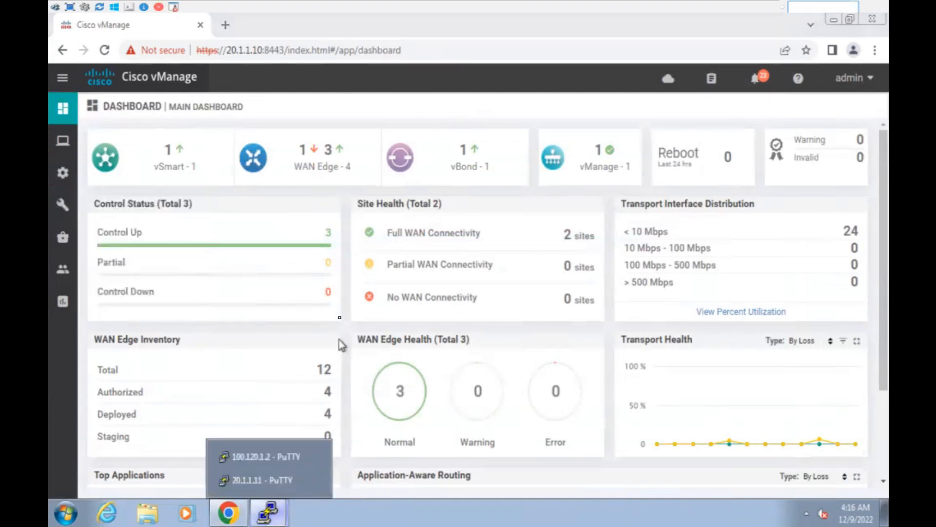
mouse_move(614, 15)
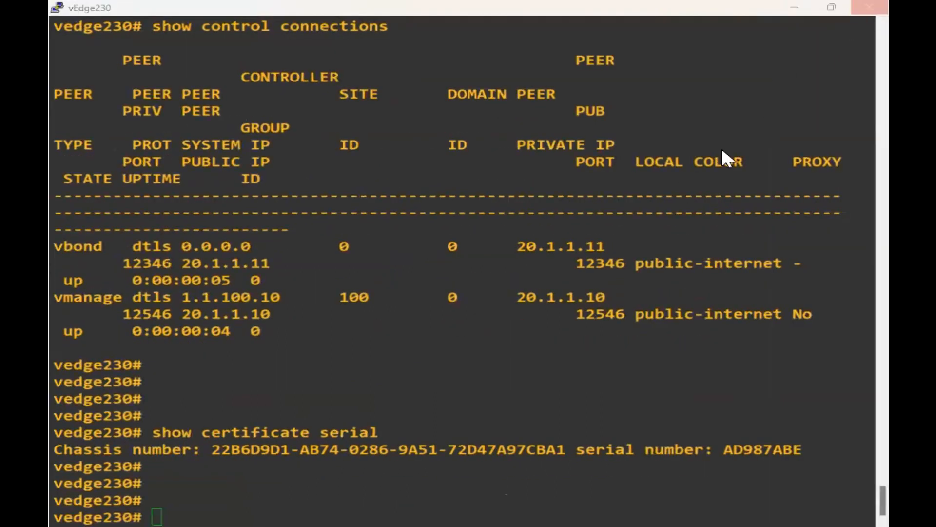
left_click(491, 324)
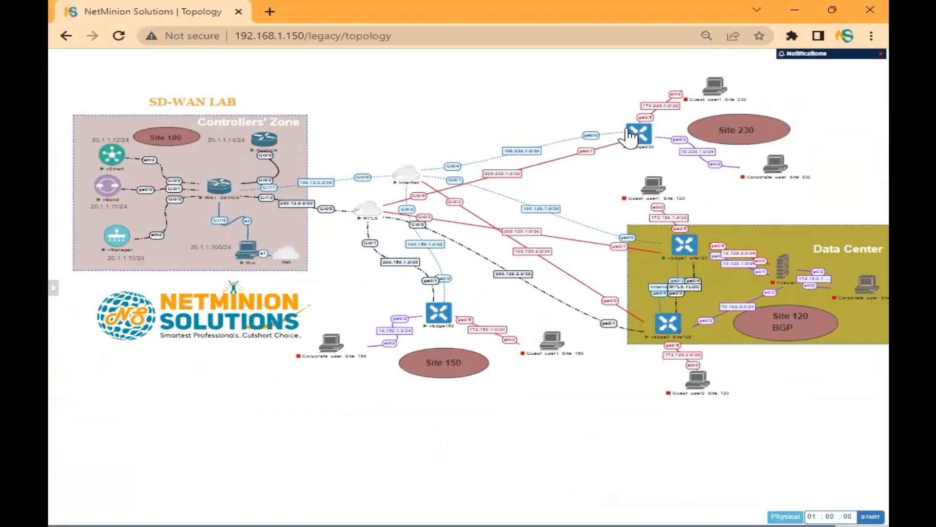
Wipe the vEdge230 node, confirming Yes, then Start it from its node menu.
left_click(629, 135)
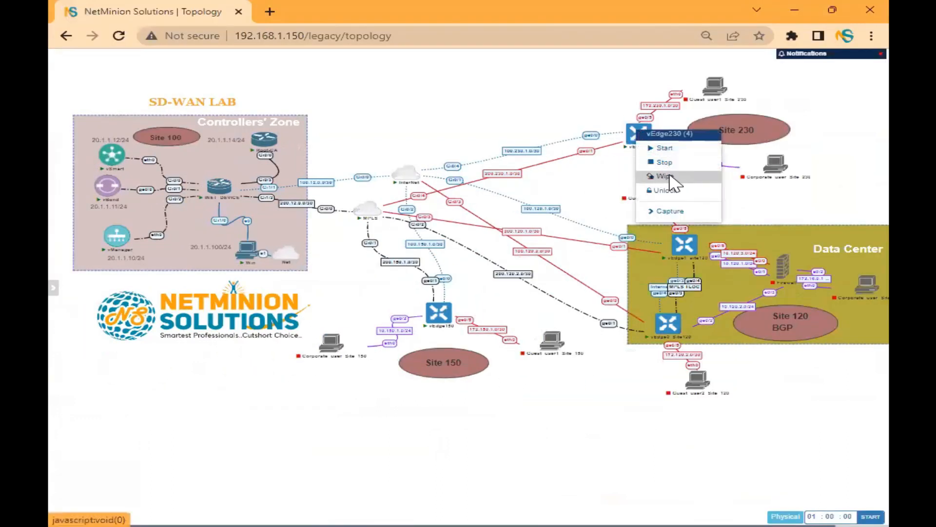
left_click(671, 178)
left_click(448, 115)
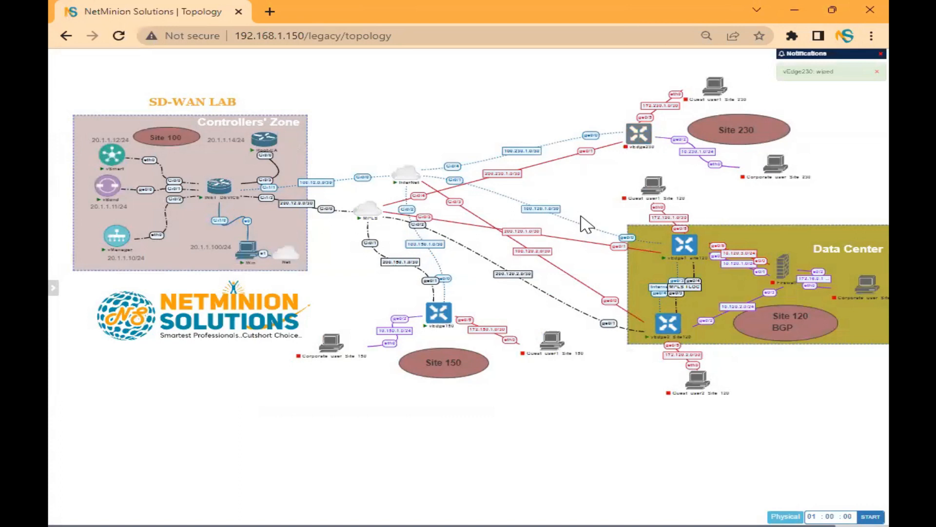
left_click(637, 134)
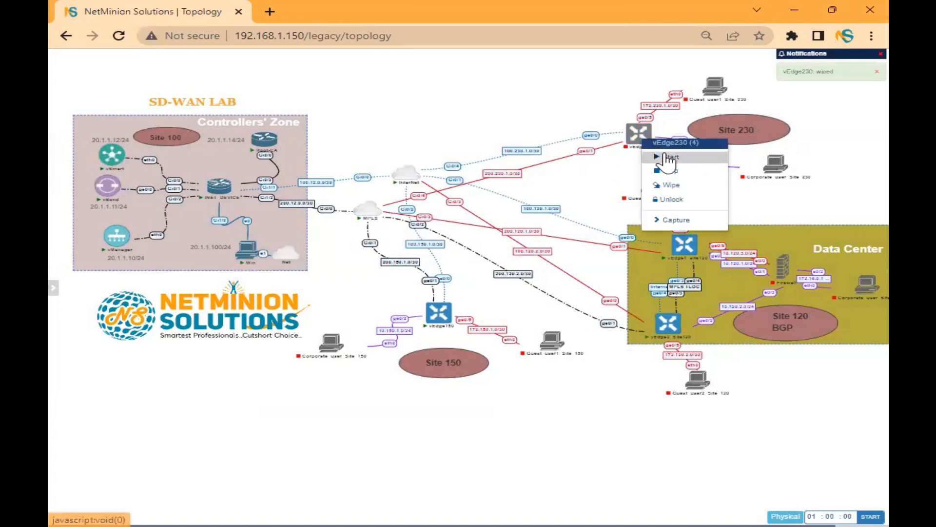
left_click(670, 157)
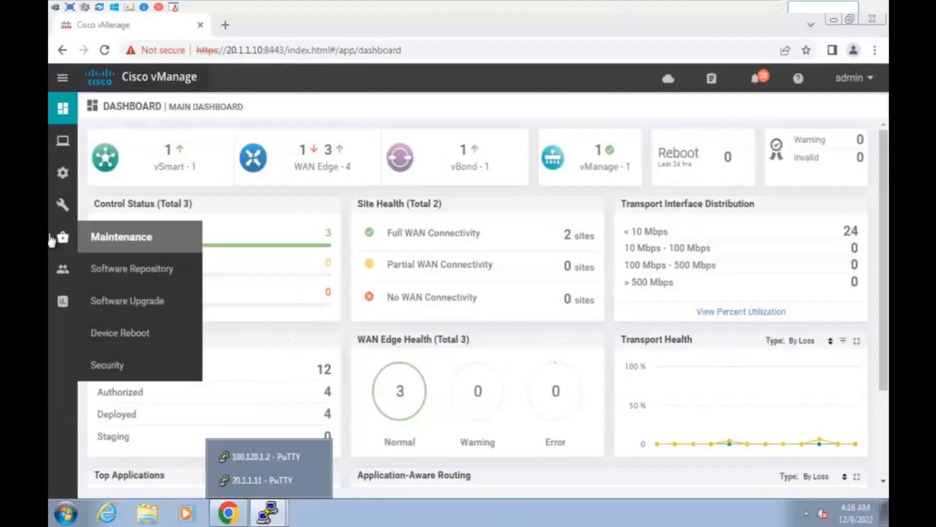
Mark the AD987ABE device certificate Invalid in the WAN Edge certificate list.
mouse_move(84, 138)
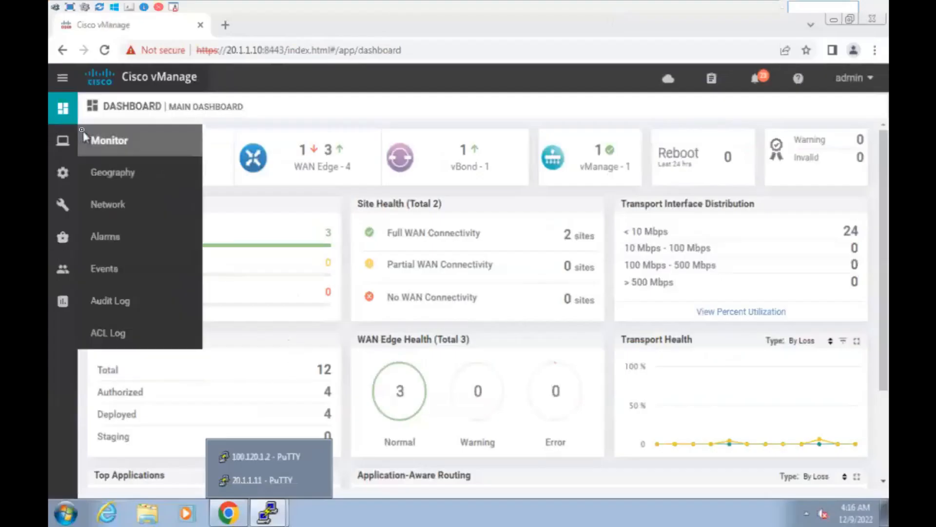
mouse_move(62, 172)
left_click(121, 236)
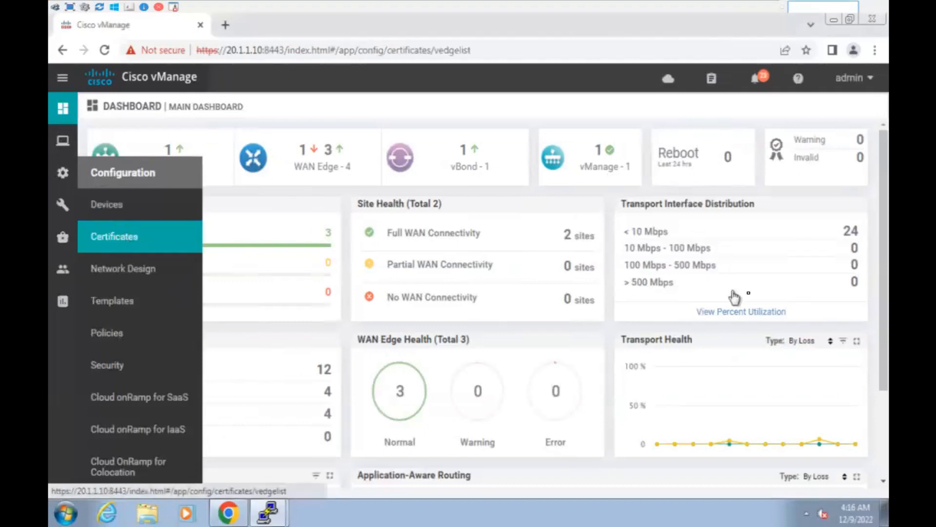
left_click_drag(571, 490, 820, 492)
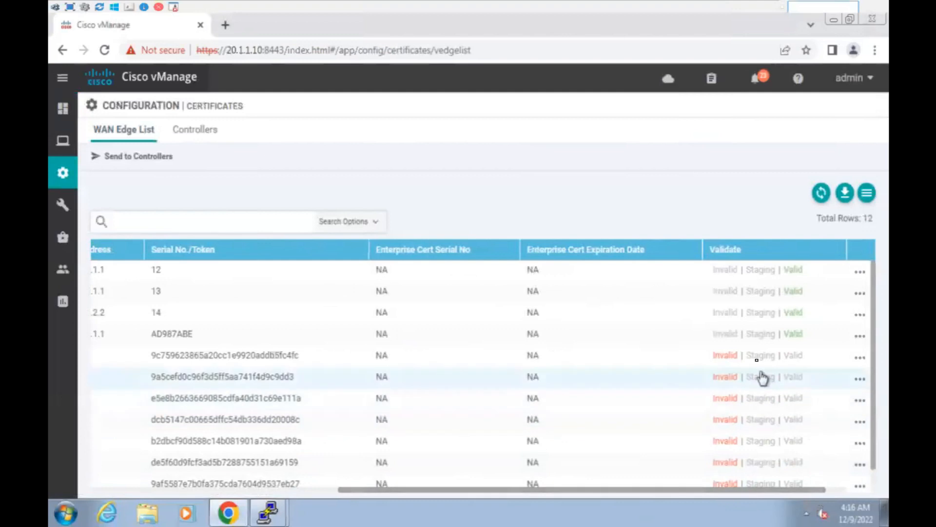
left_click(725, 335)
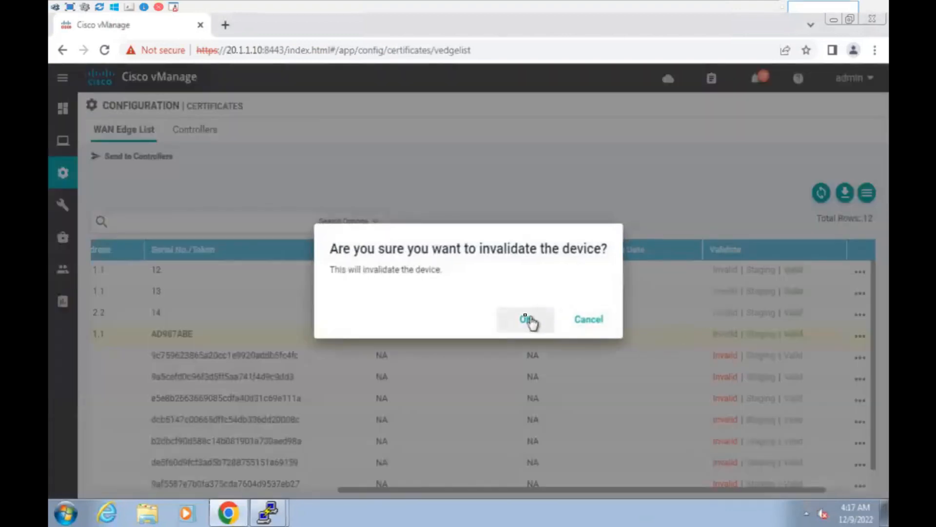
left_click(529, 319)
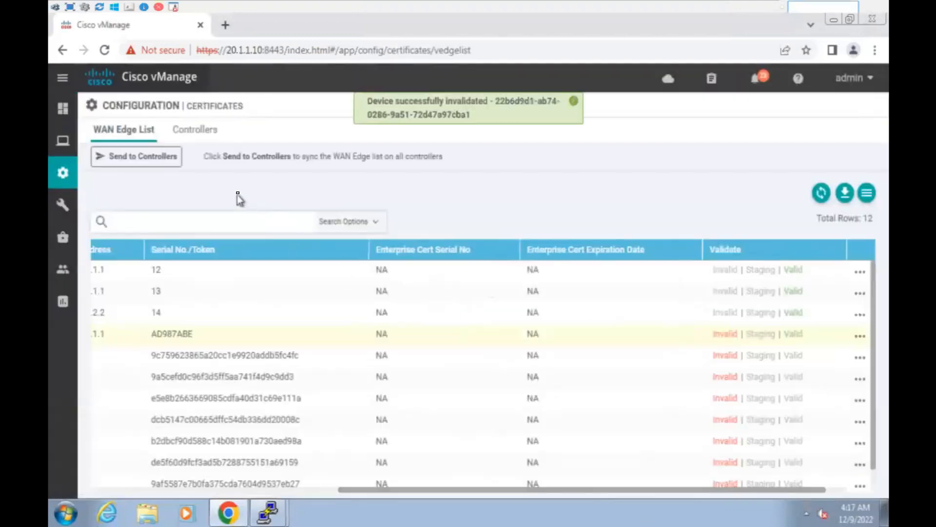
Send the updated WAN Edge list to vBond, vManage and vSmart.
left_click(153, 160)
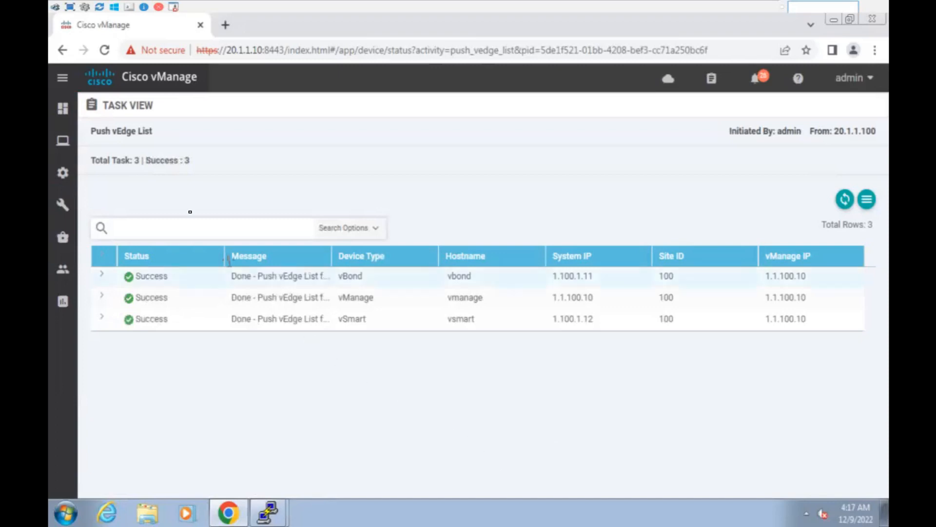
mouse_move(52, 146)
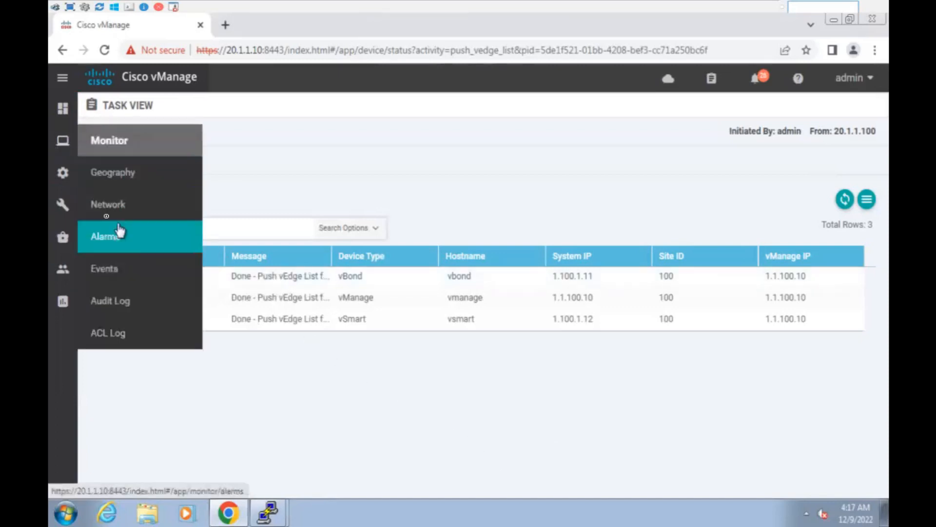
mouse_move(62, 173)
left_click(121, 204)
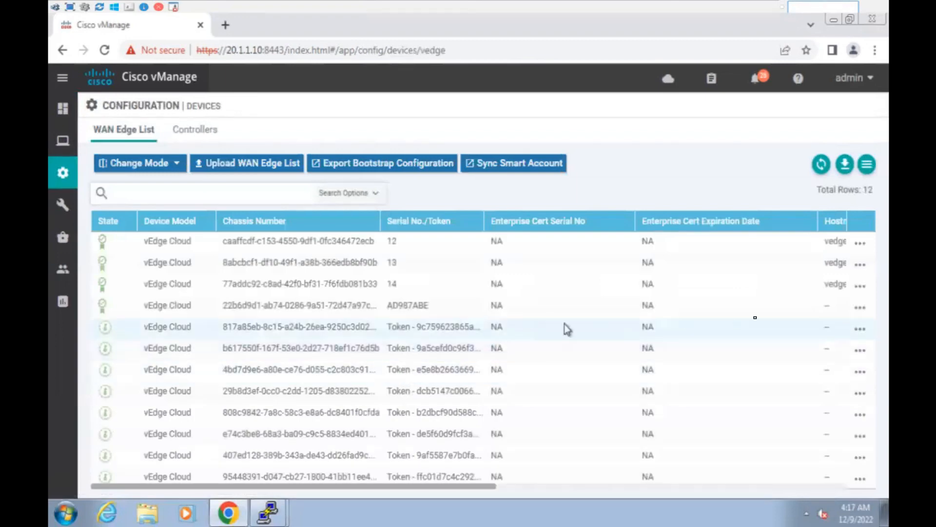
Delete the AD987ABE WAN Edge device from the network.
left_click(860, 312)
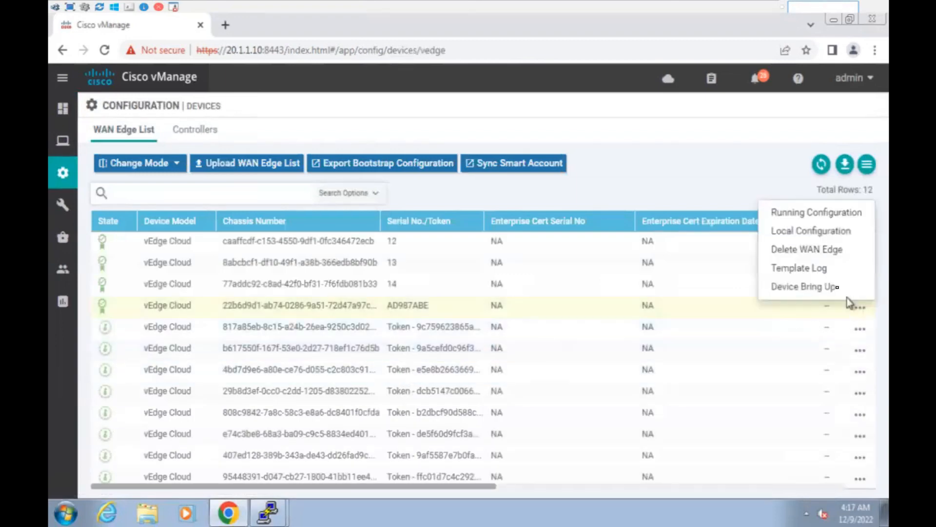
left_click(812, 252)
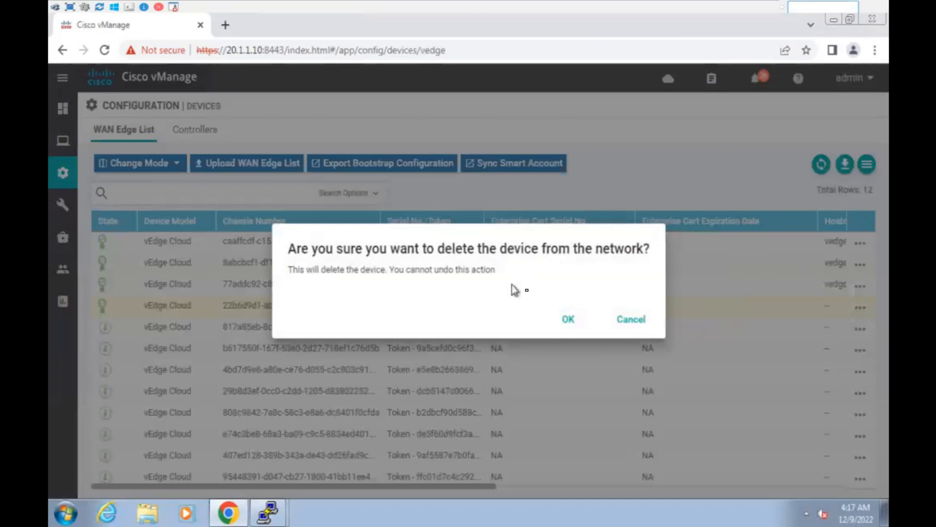
left_click(569, 319)
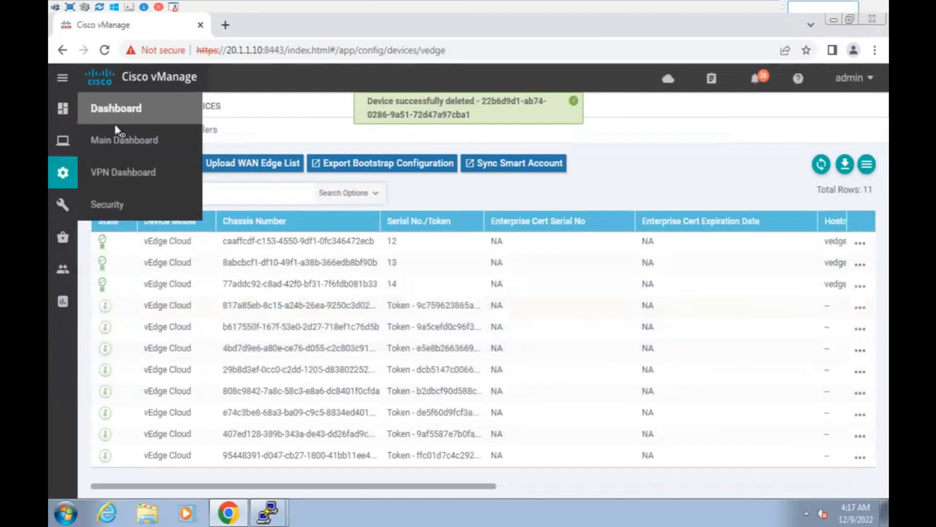
Return to the dashboard and reopen the WAN Edge certificate list, now 11 rows.
left_click(118, 133)
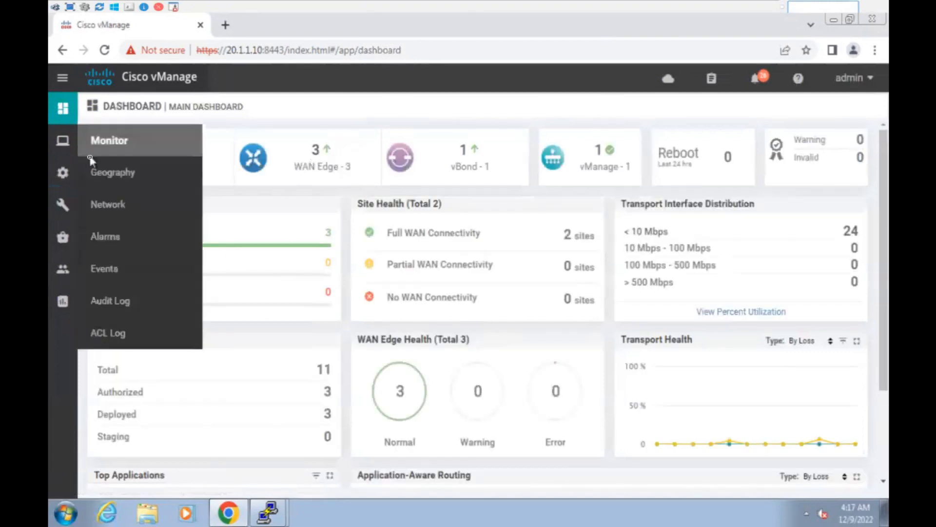
mouse_move(71, 198)
mouse_move(65, 174)
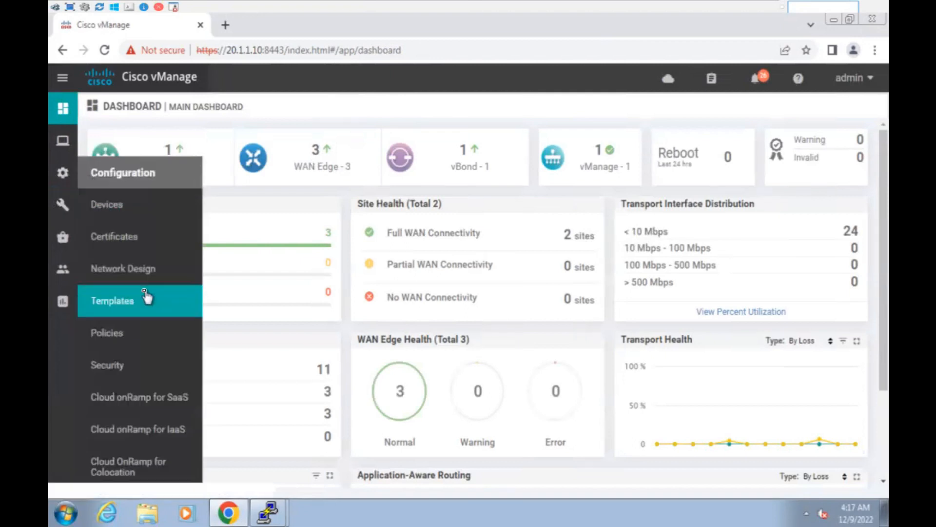
left_click(149, 239)
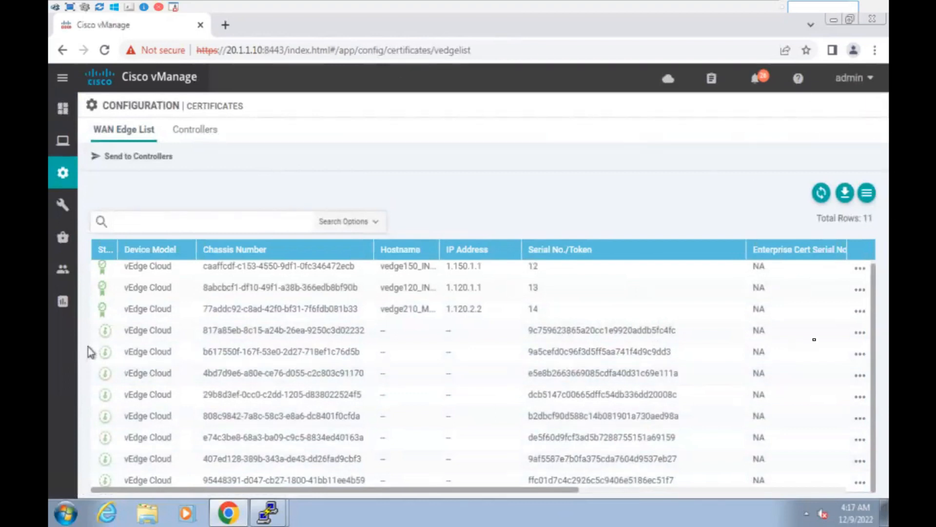
left_click(859, 333)
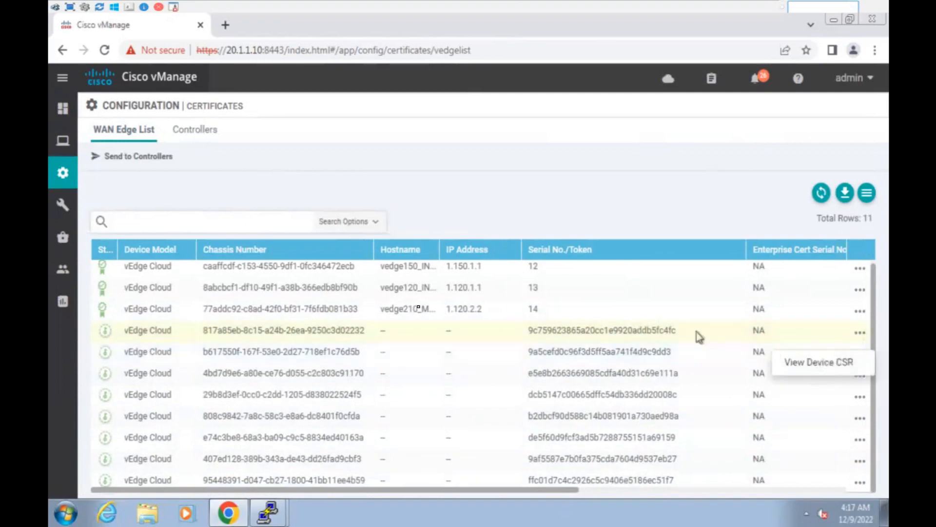
Delete token-only WAN Edge devices b617550f, 817a85eb and 4bd7d9e6 from the Devices list.
mouse_move(63, 173)
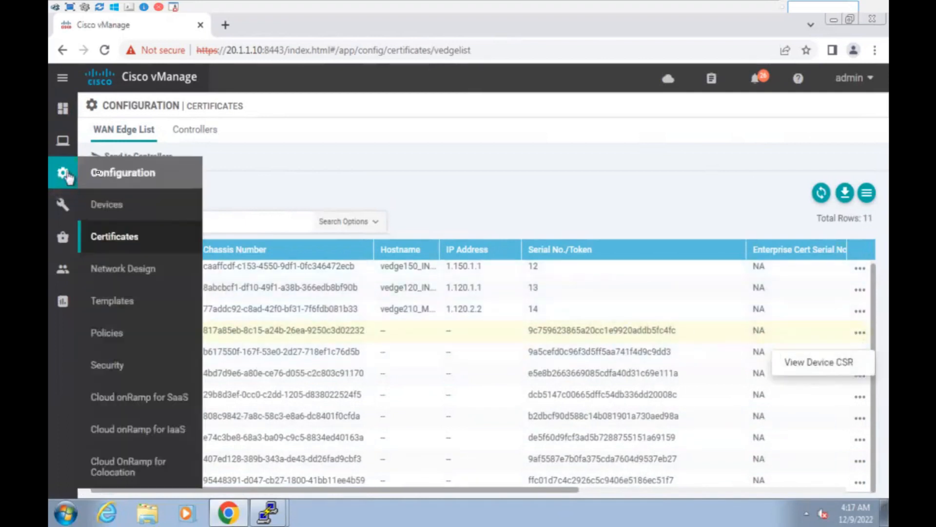
left_click(139, 206)
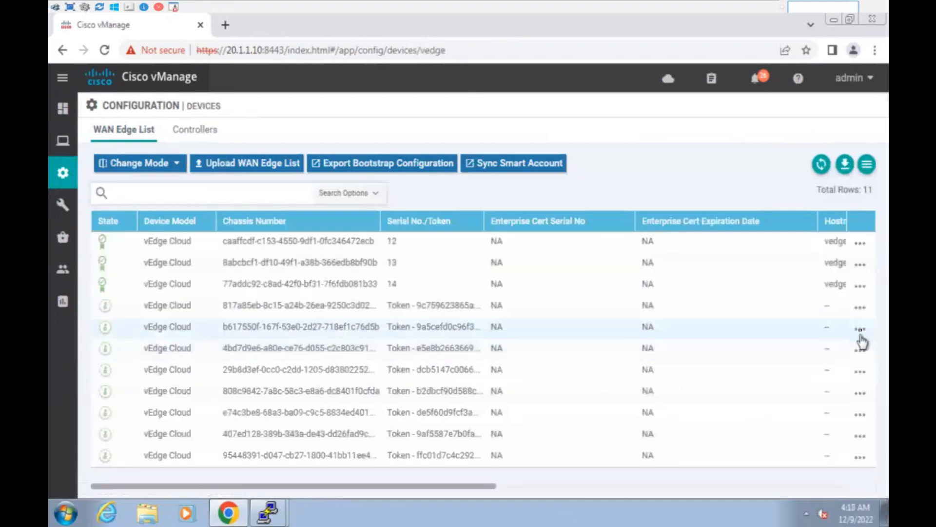
left_click(860, 329)
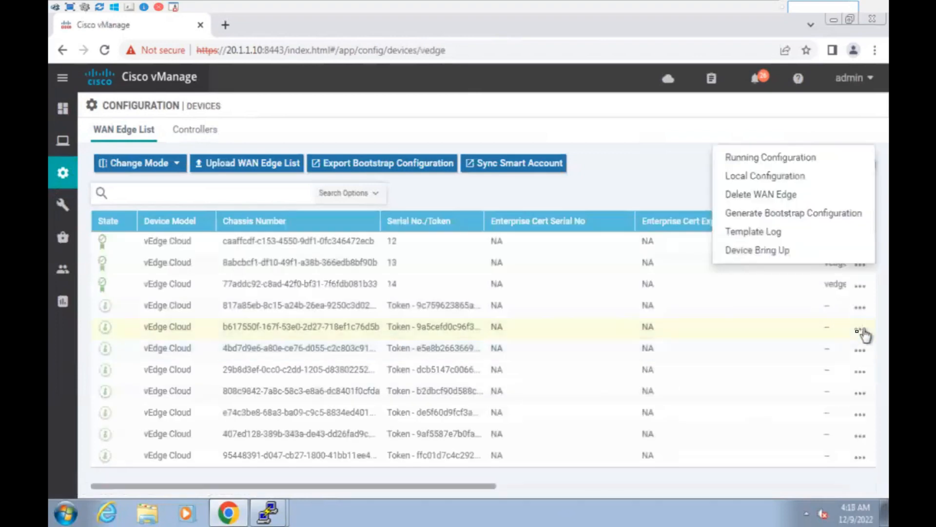
left_click(753, 195)
left_click(568, 321)
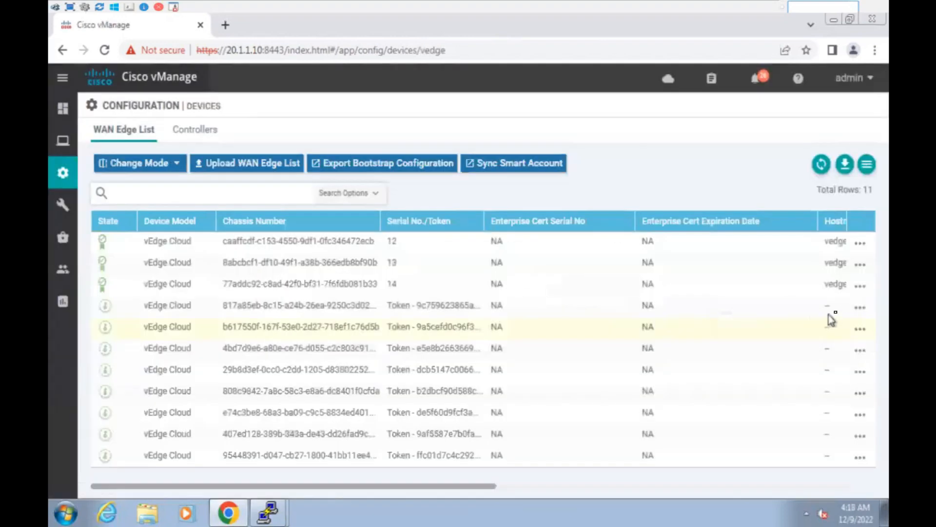
left_click(859, 307)
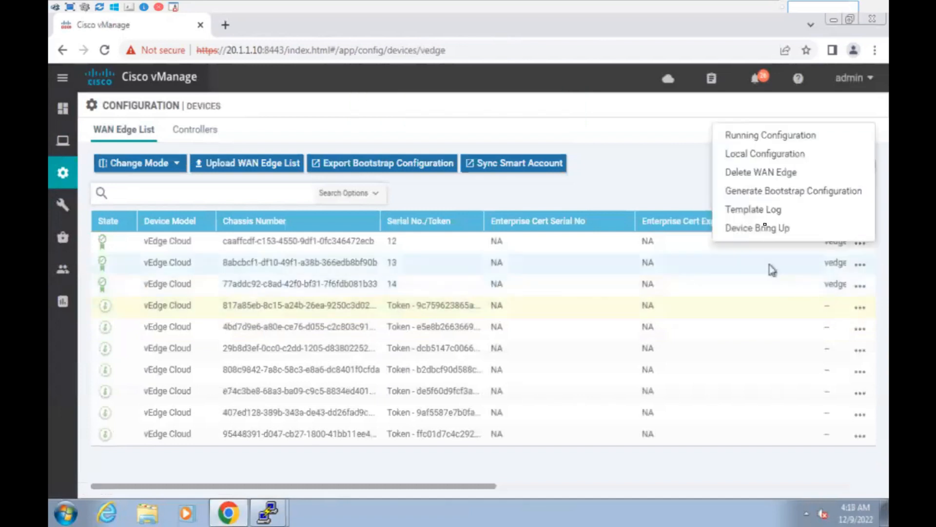
left_click(760, 174)
left_click(567, 321)
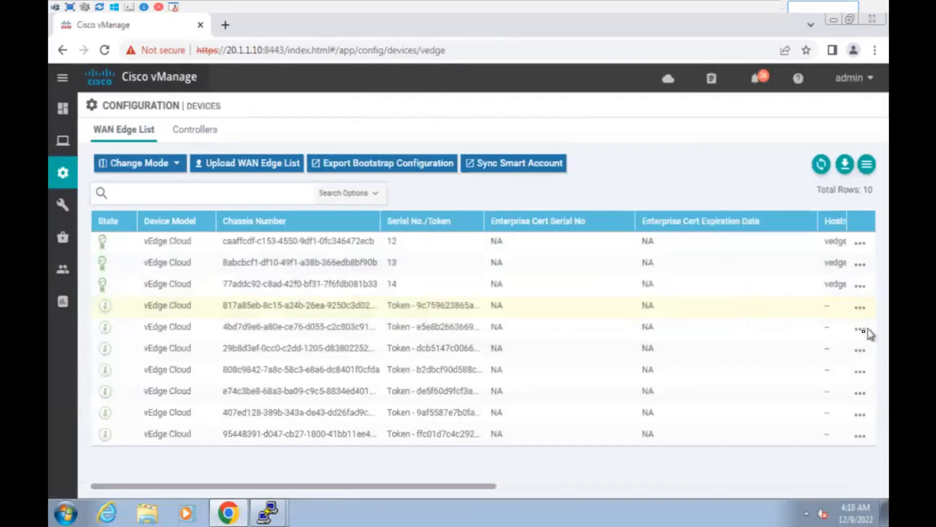
left_click(860, 310)
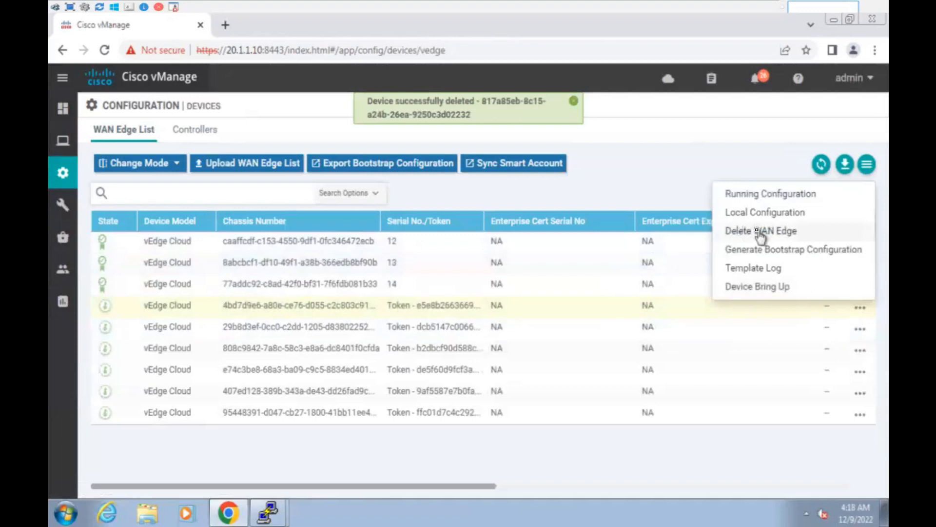
left_click(759, 231)
left_click(574, 323)
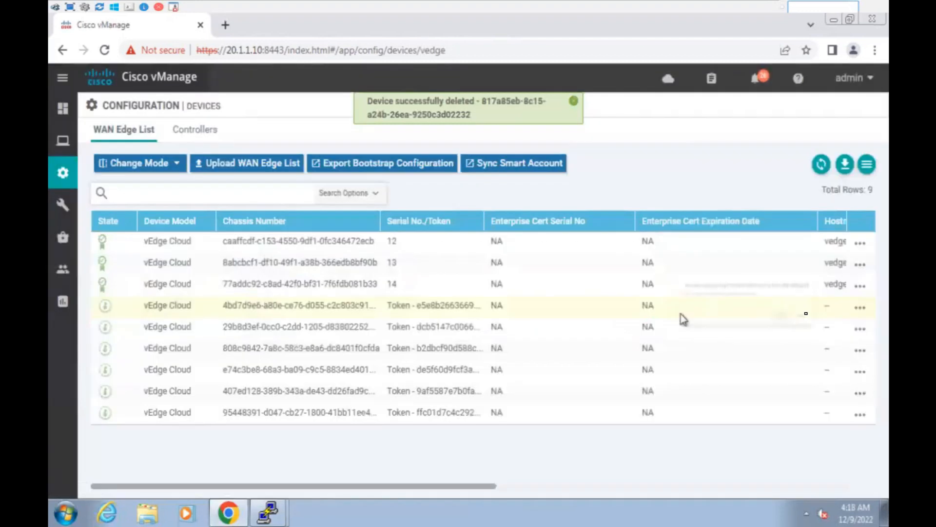
Delete the remaining token-only devices 29b8d3ef, 808c9842, e74c3be8, 407ed128 and 95448391.
left_click(859, 308)
left_click(762, 231)
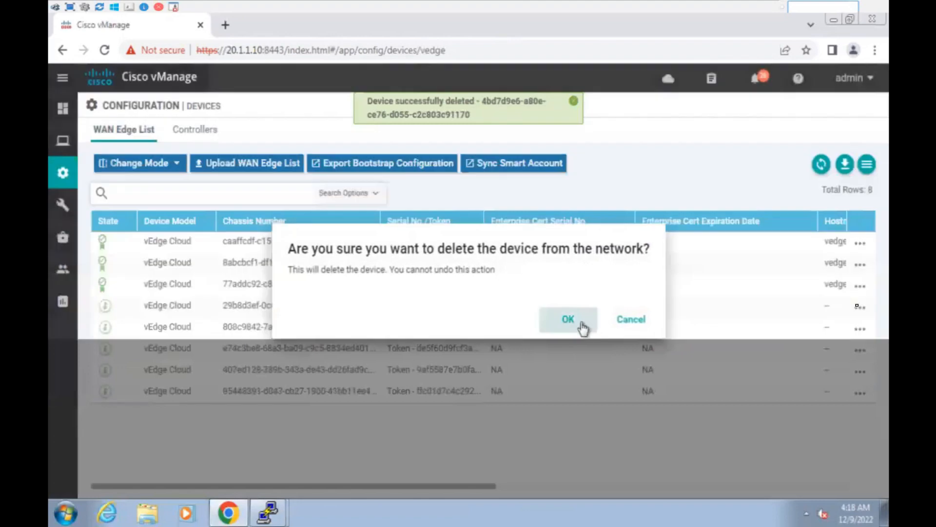
left_click(580, 323)
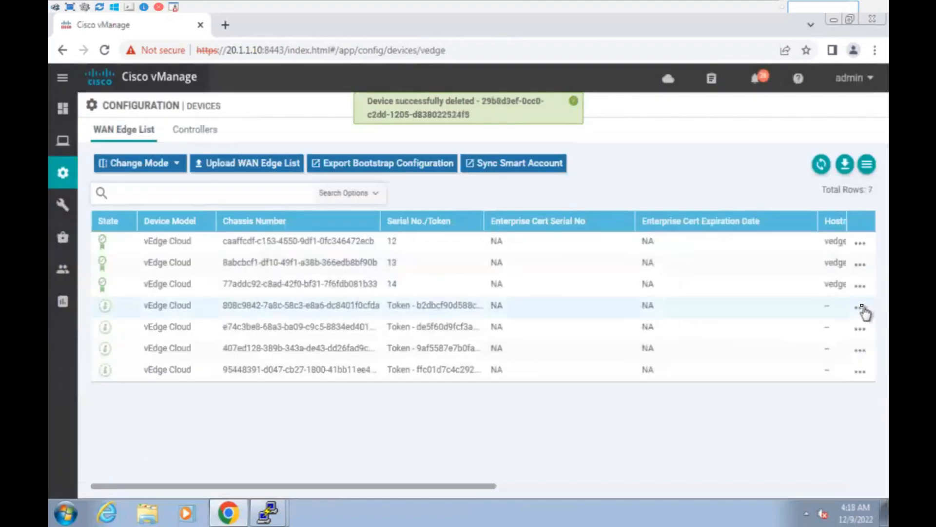
left_click(860, 307)
left_click(773, 229)
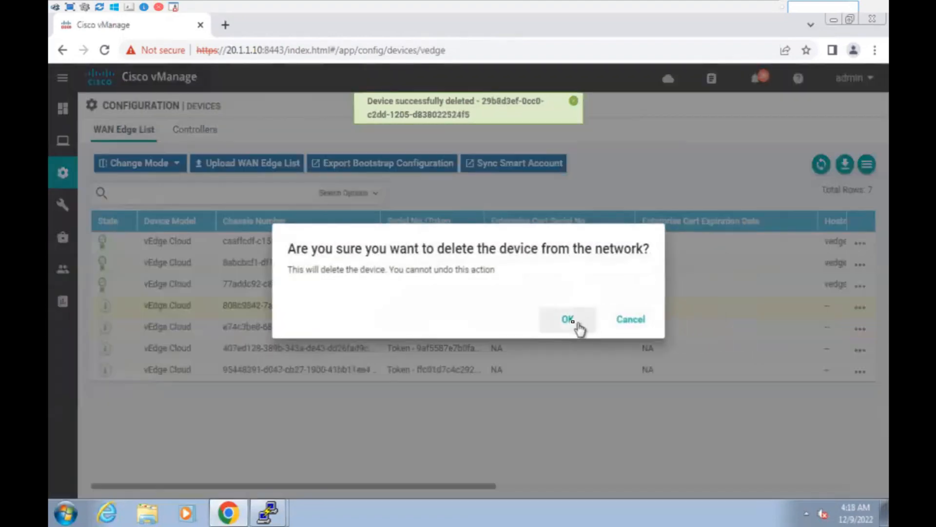
left_click(577, 323)
left_click(860, 307)
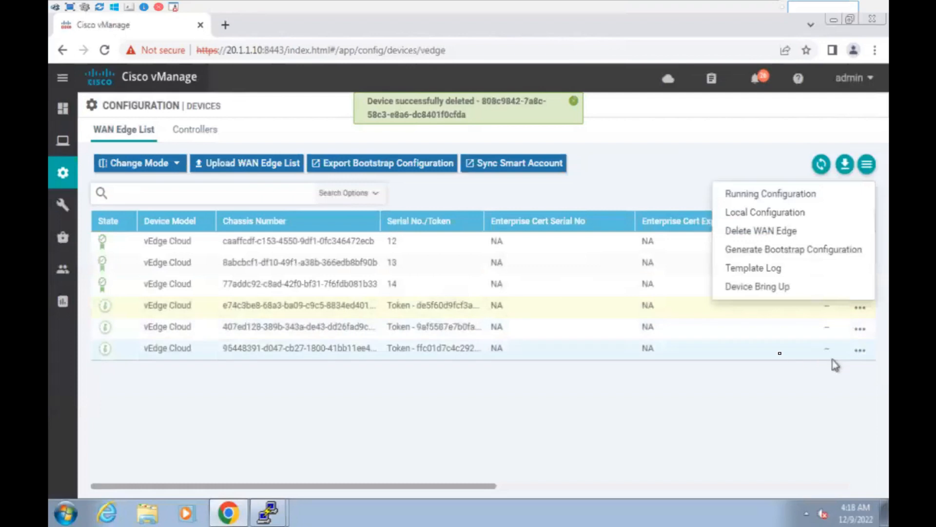
left_click(747, 232)
left_click(555, 320)
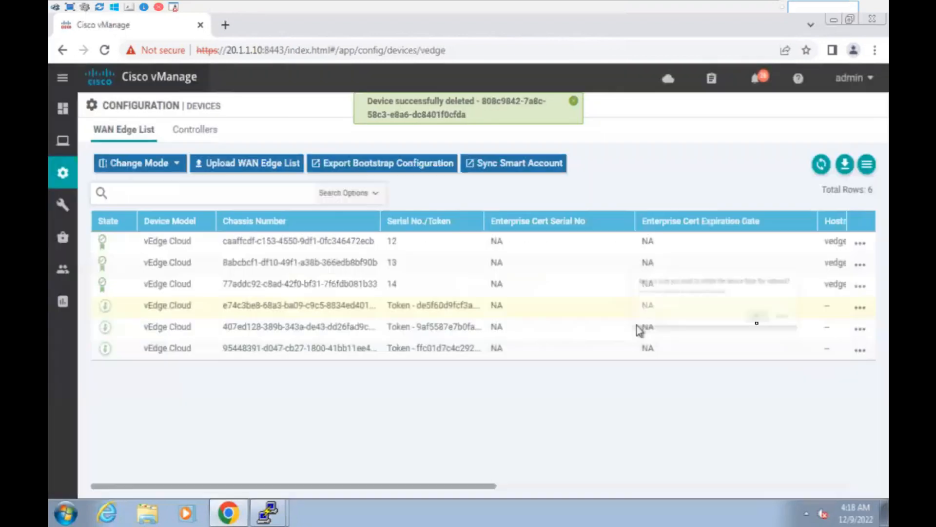
left_click(860, 308)
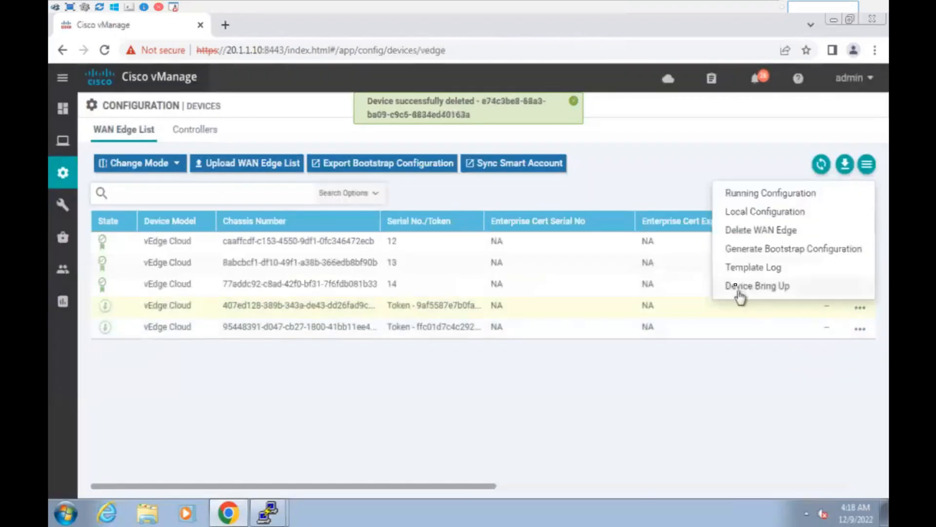
left_click(744, 231)
left_click(569, 322)
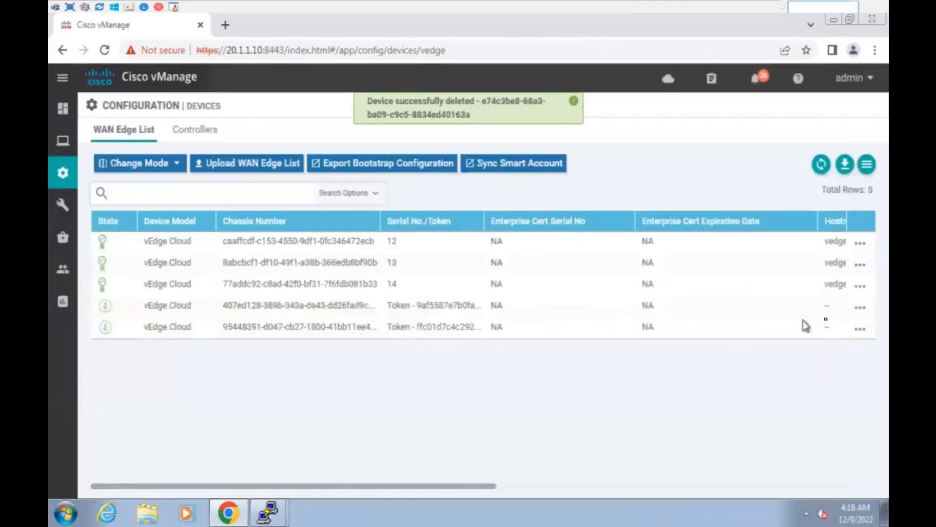
left_click(861, 308)
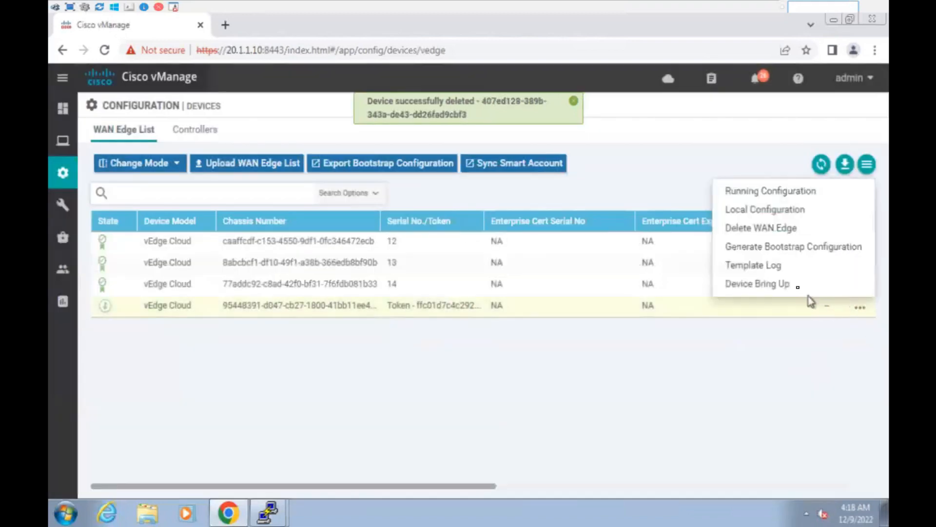
left_click(758, 230)
left_click(568, 319)
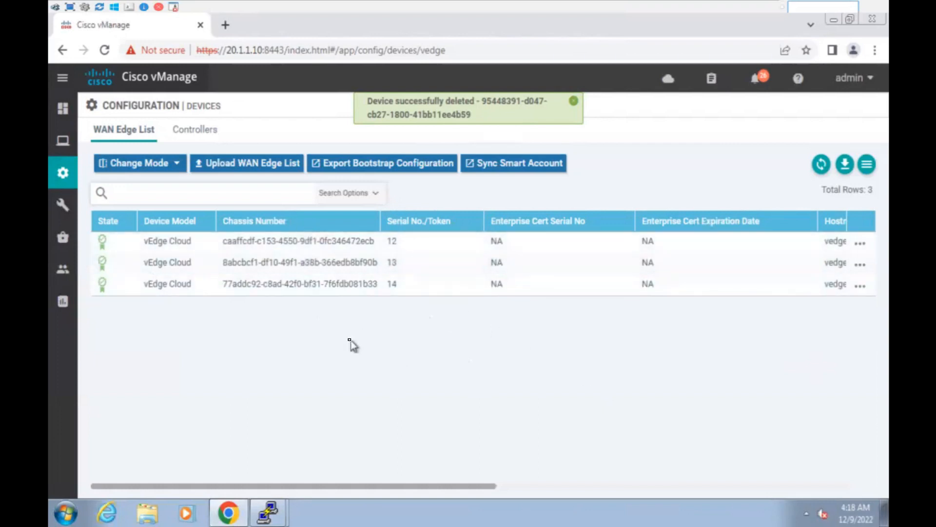
Launch a vEdge230 console from the lab topology page, then close the blank console window.
mouse_move(570, 6)
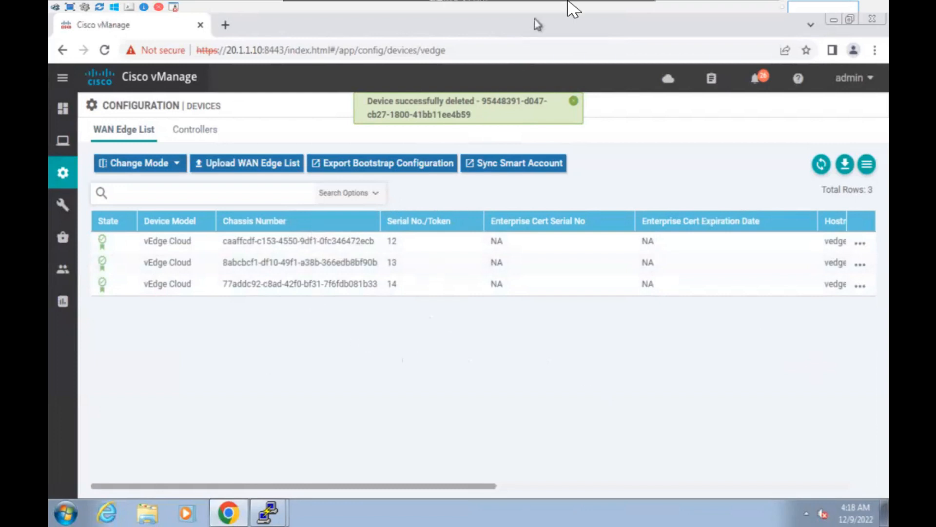
left_click(626, 4)
left_click(637, 141)
left_click(525, 130)
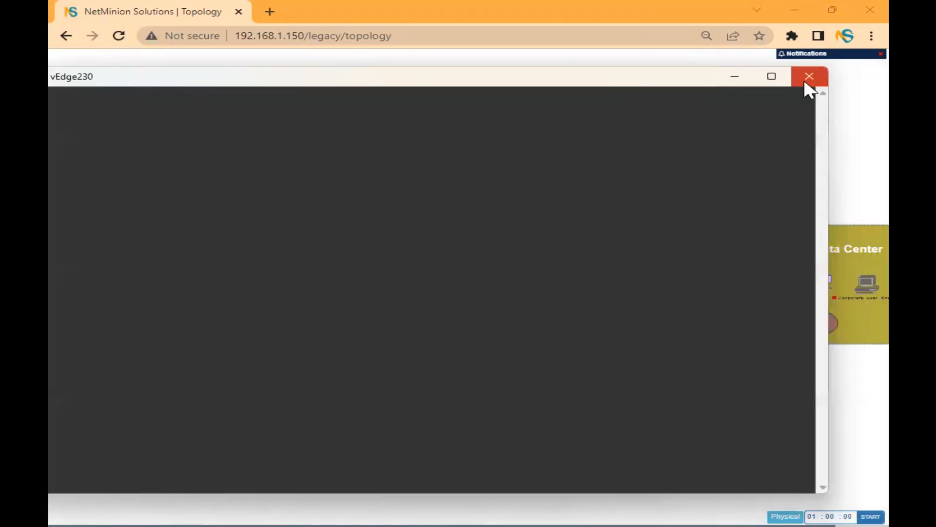
left_click(808, 77)
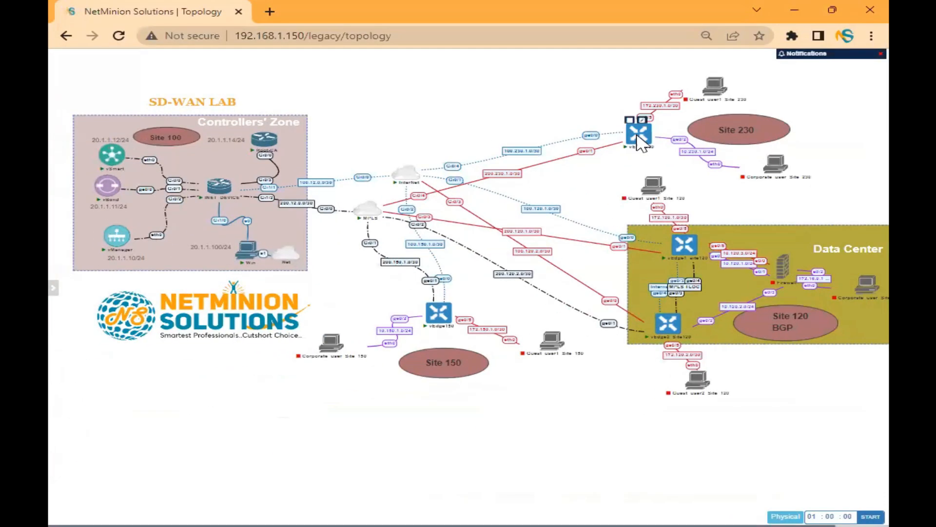
Open a fresh vEdge230 console, log in as admin, and set and confirm the new admin password.
left_click(639, 139)
left_click(610, 130)
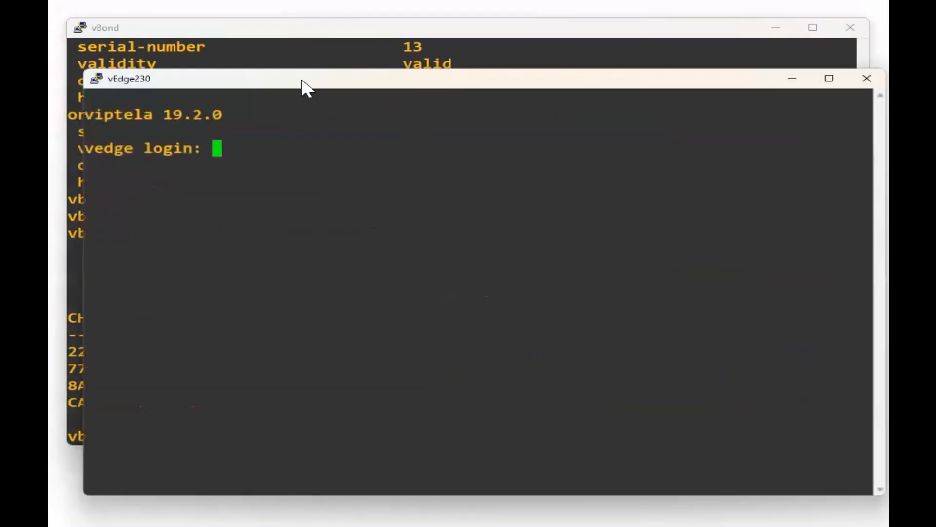
type("admin")
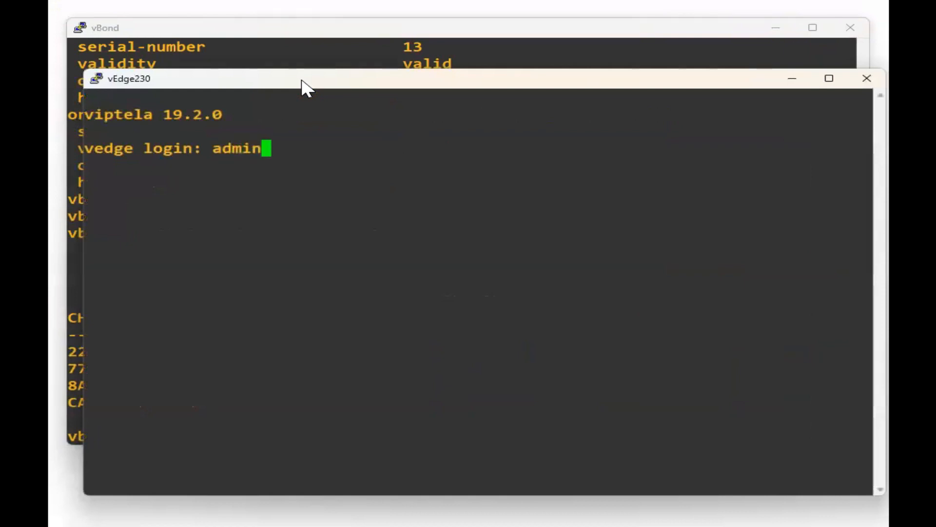
key("Return")
type("admin")
key("Return")
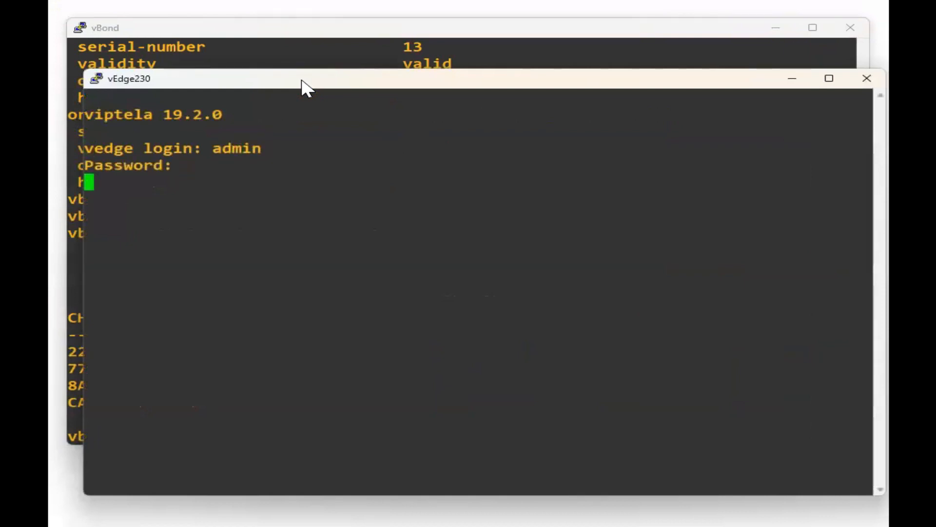
key("Return")
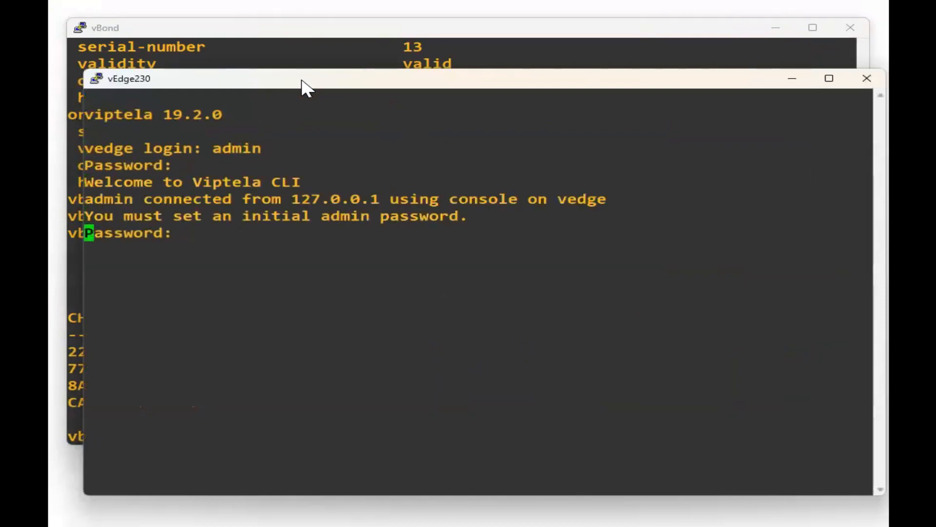
key("Return")
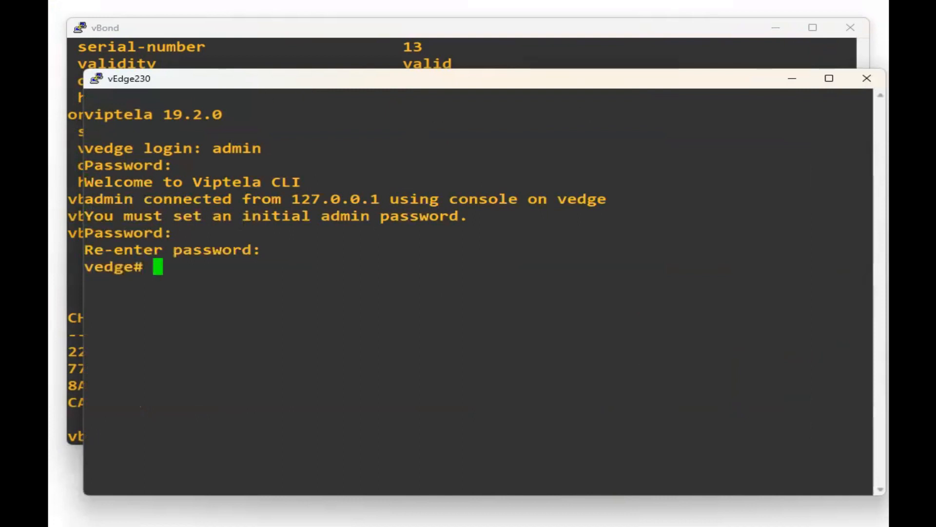
Enter configuration mode with conf ter on the vEdge230 console.
key("alt+Tab")
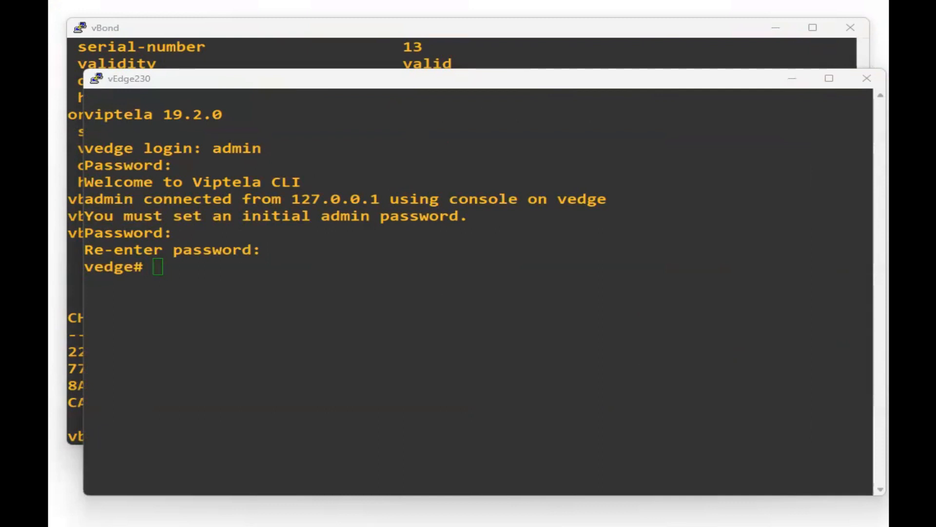
left_click(453, 288)
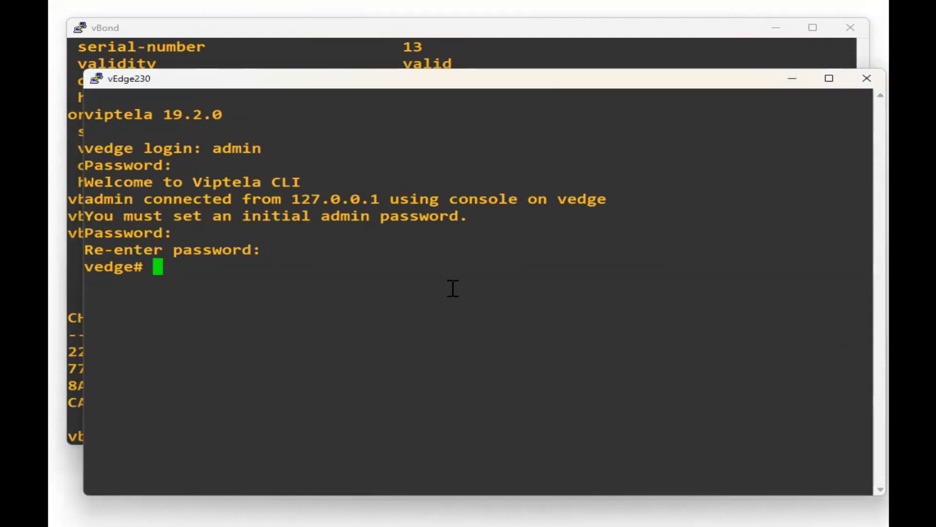
type("conf ter")
key("Return")
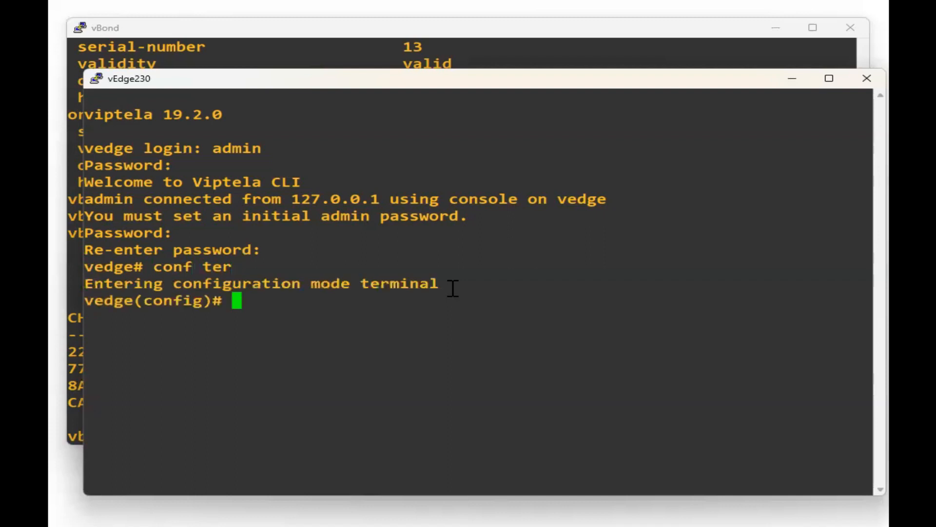
Enter the system section and set the host name to vedge230_INET.
type("system")
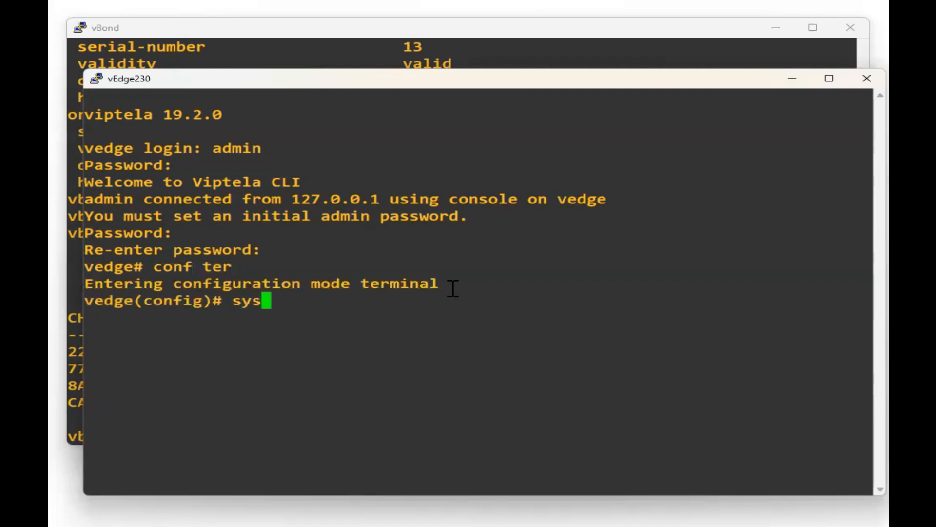
key("Return")
type("s")
key("BackSpace")
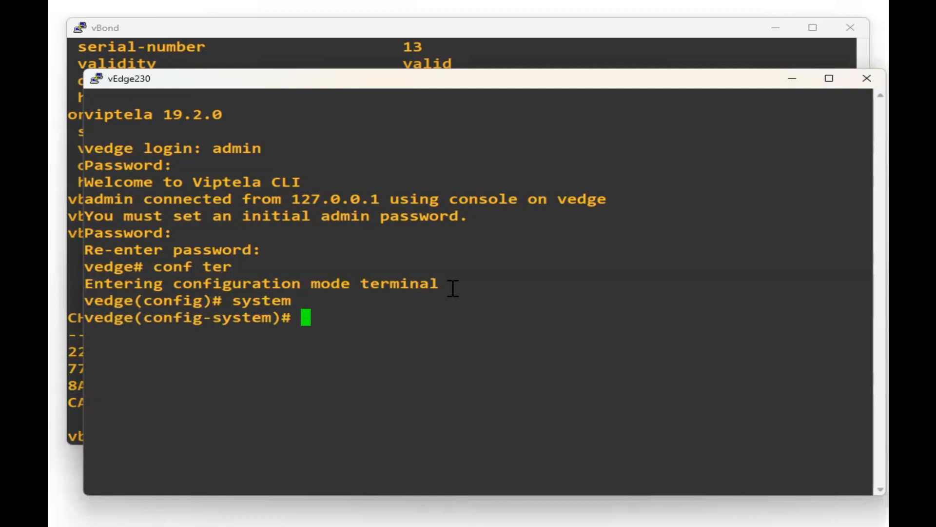
type("hos")
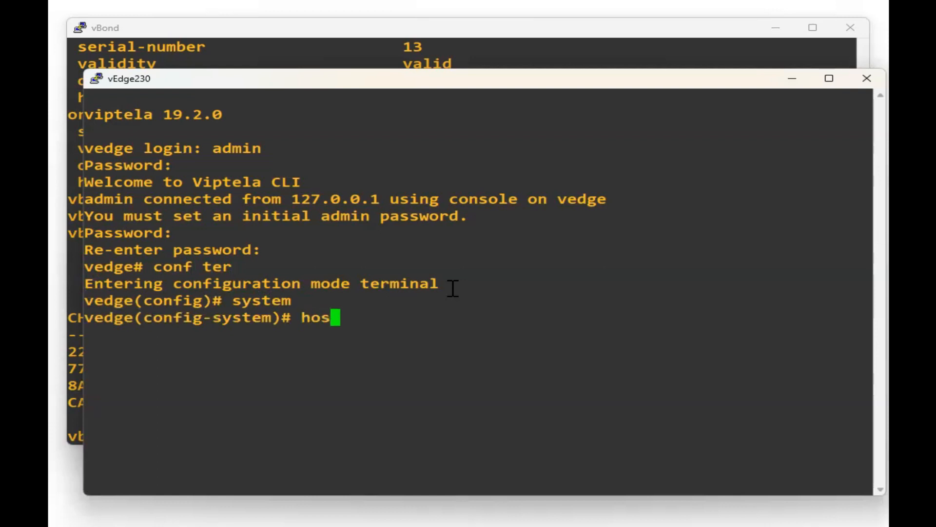
type("t-name vedge230")
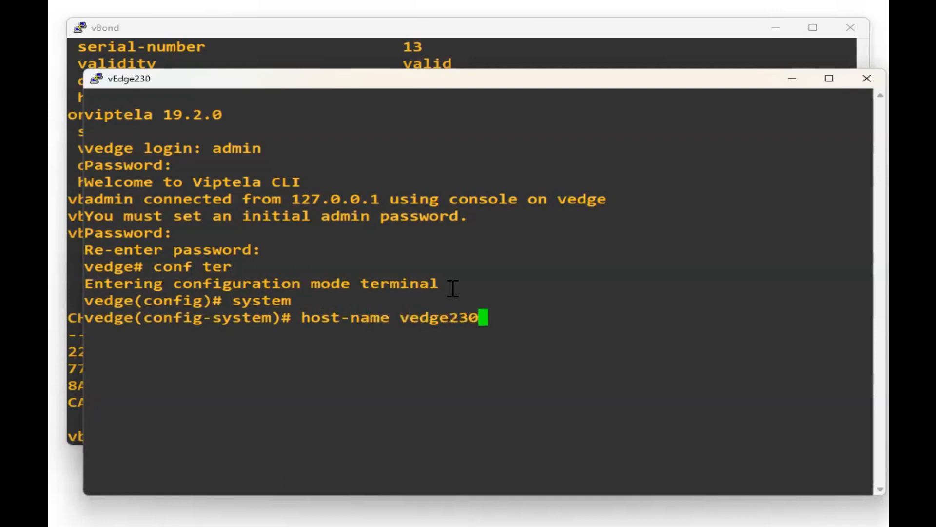
key("Return")
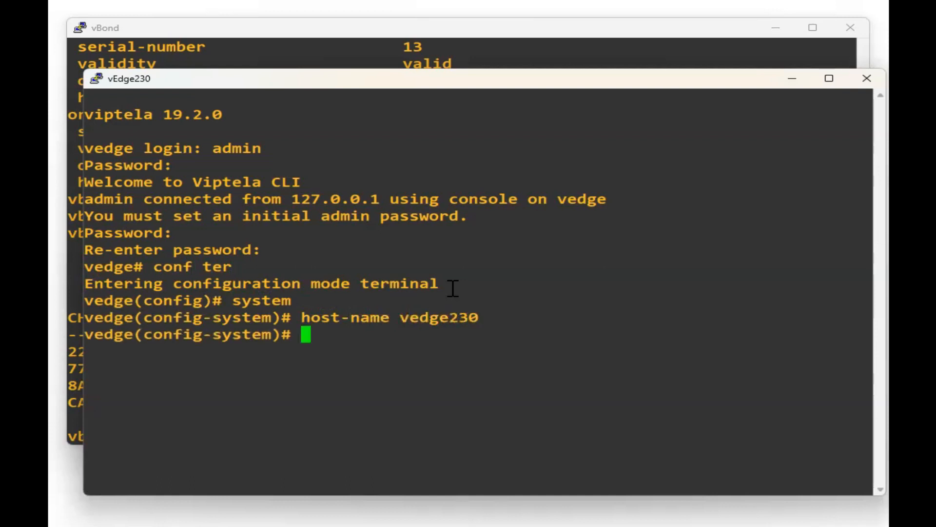
key("Up")
type("_In")
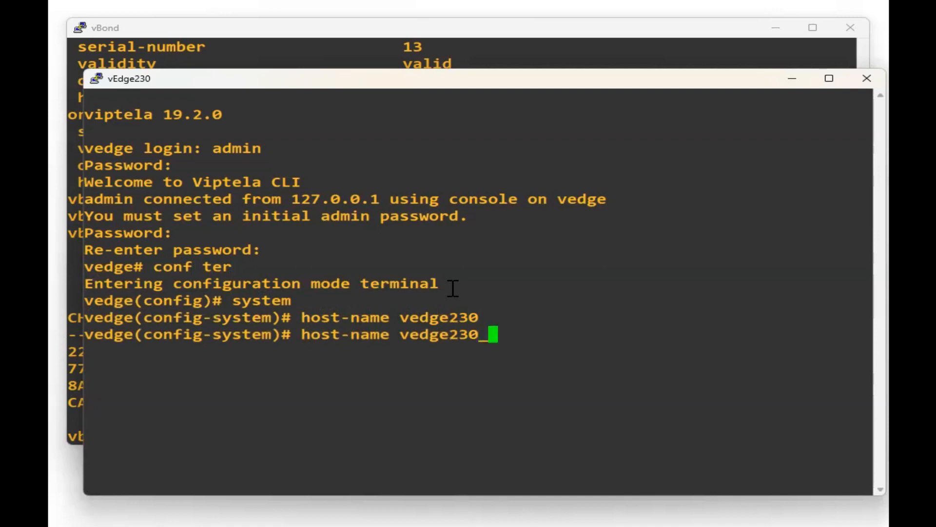
key("BackSpace")
type("NEt")
key("BackSpace")
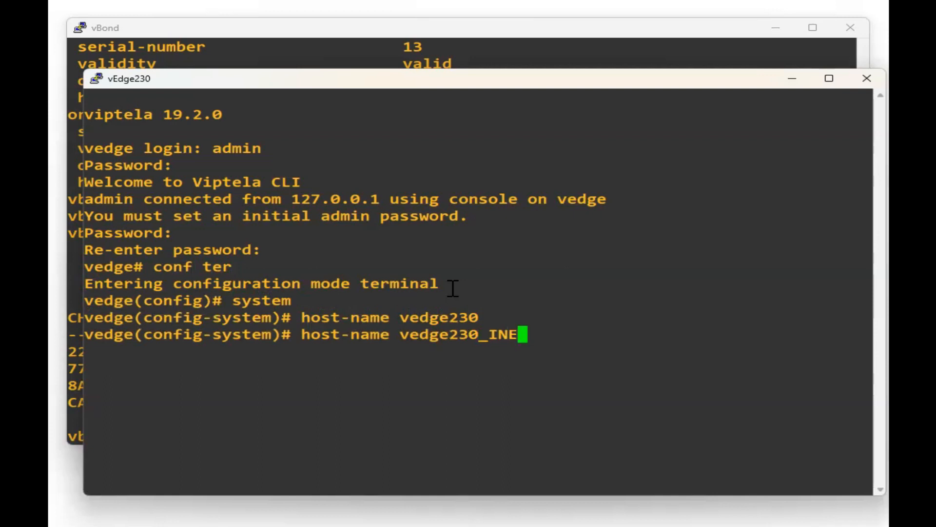
type("T")
key("Return")
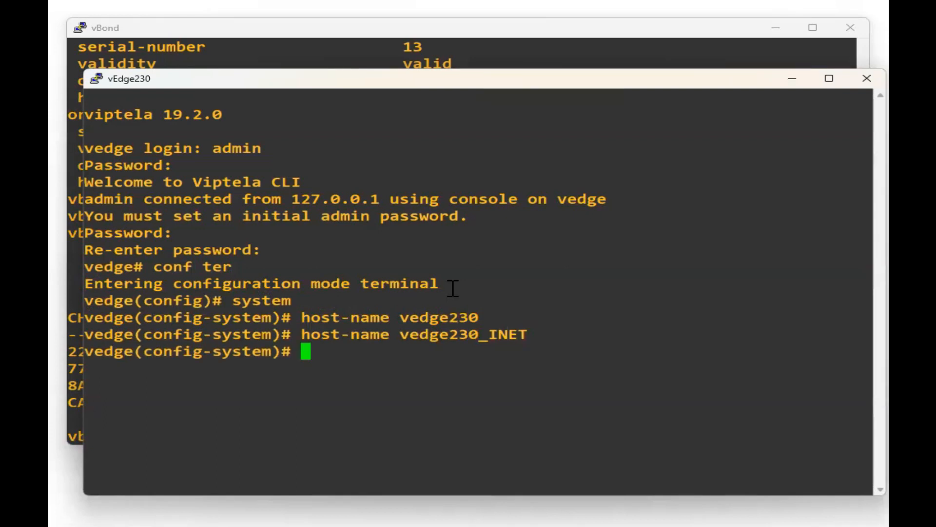
Set system-ip 1.230.1.1, site-id 230, vbond 20.1.1.11 and organization name netminion.
type("system-ip ")
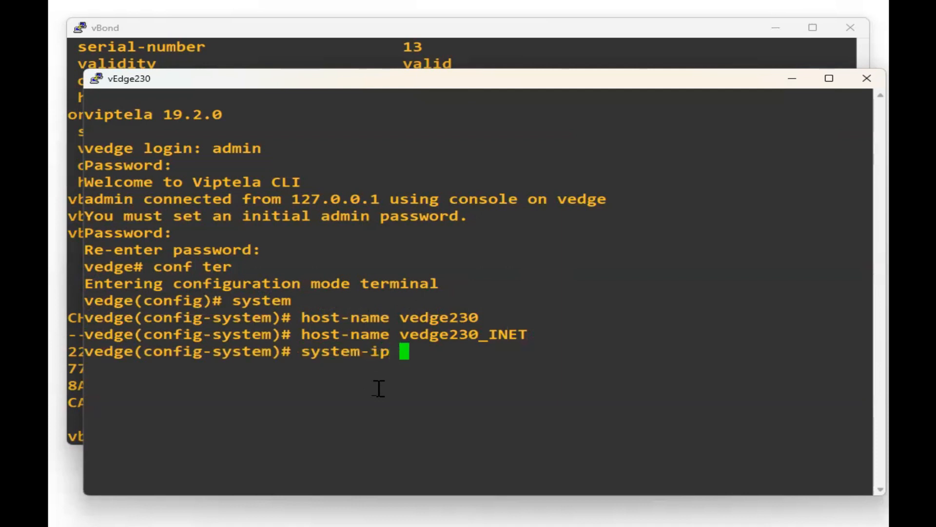
type("1.230.1.1")
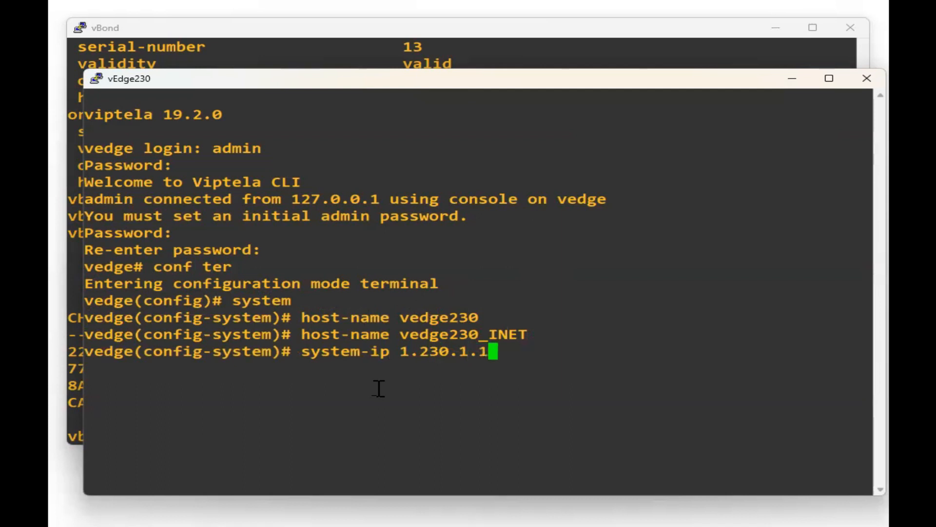
key("Return")
type("site-id 230")
key("Return")
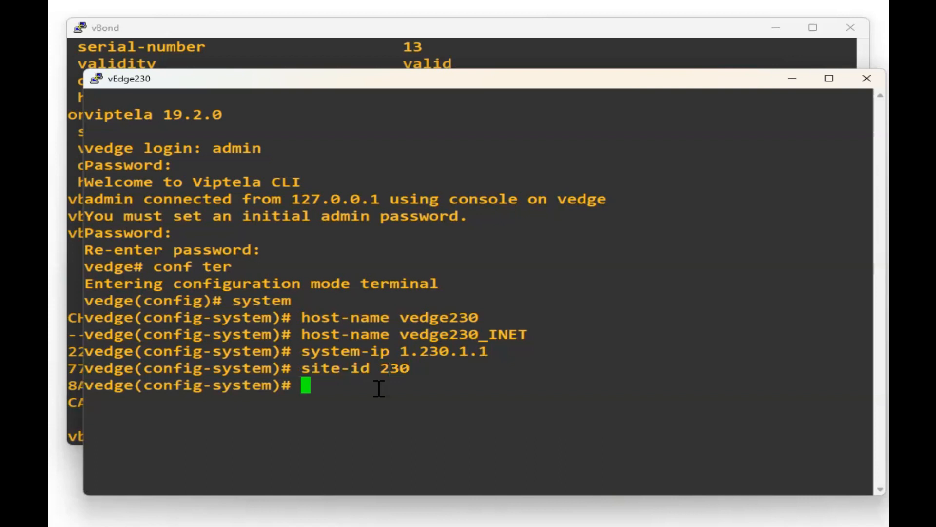
type("vbond 20.1.1.11")
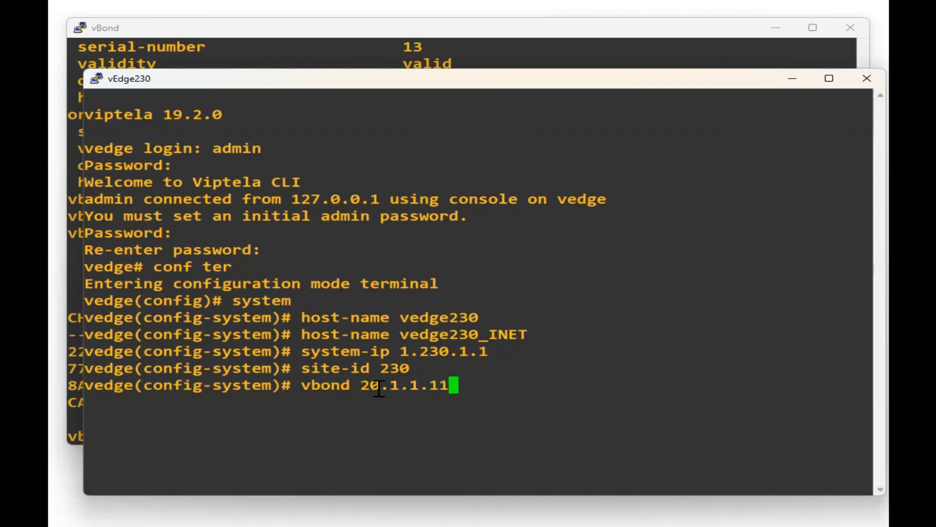
key("Return")
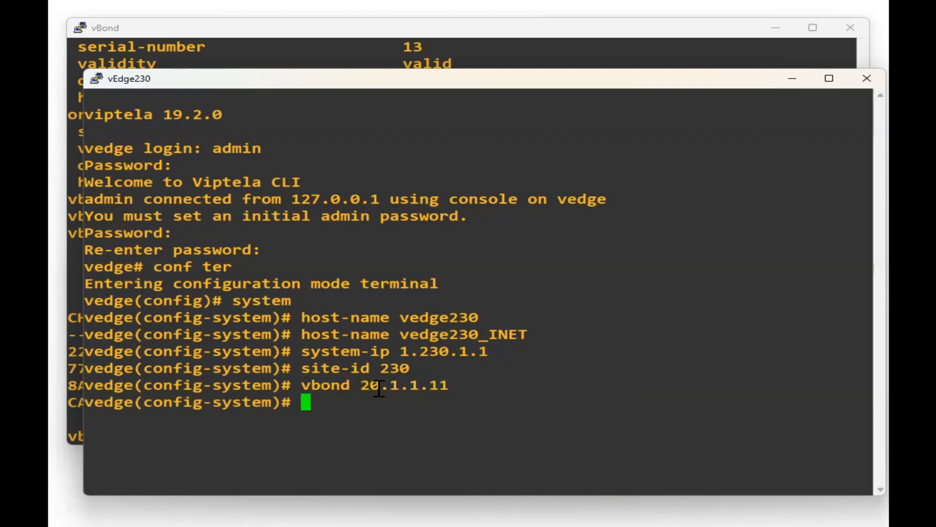
type("organization-name netminio")
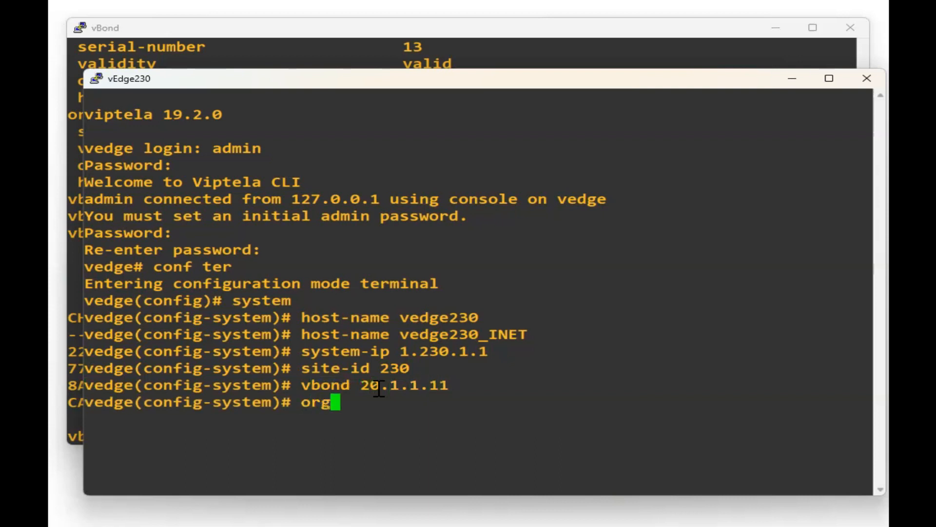
key("Tab")
type("netminion")
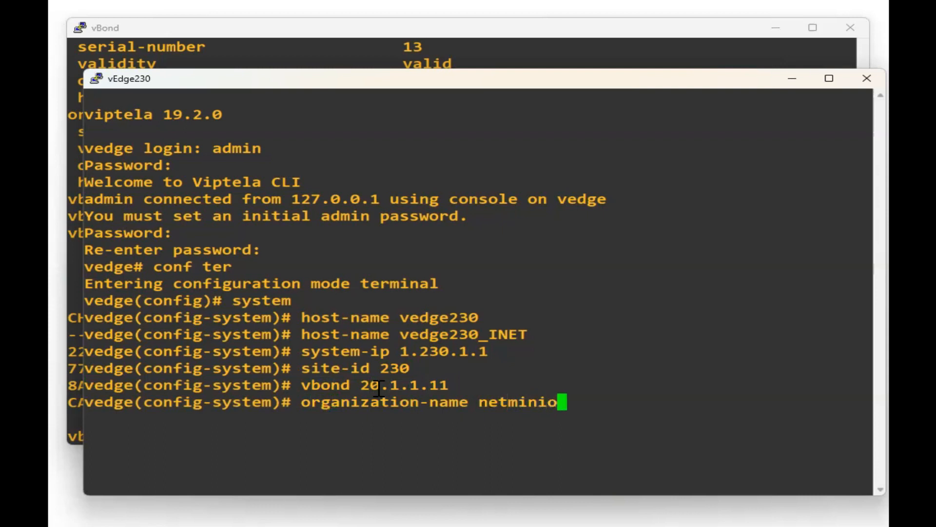
key("Return")
Commit the system configuration, exit the system level and enter vpn 0.
left_click_drag(318, 321, 547, 404)
left_click(622, 409)
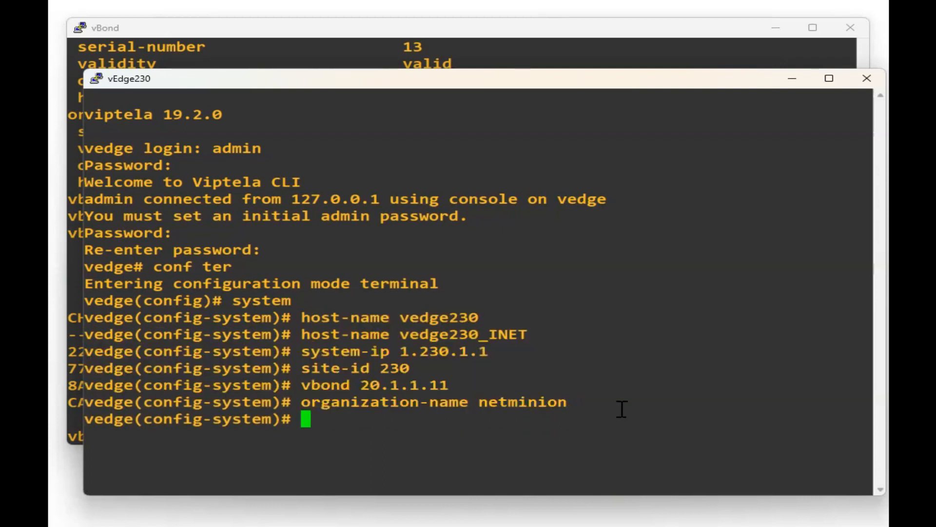
type("comm")
key("Return")
type("exit")
key("Return")
type("vpn 0")
key("Return")
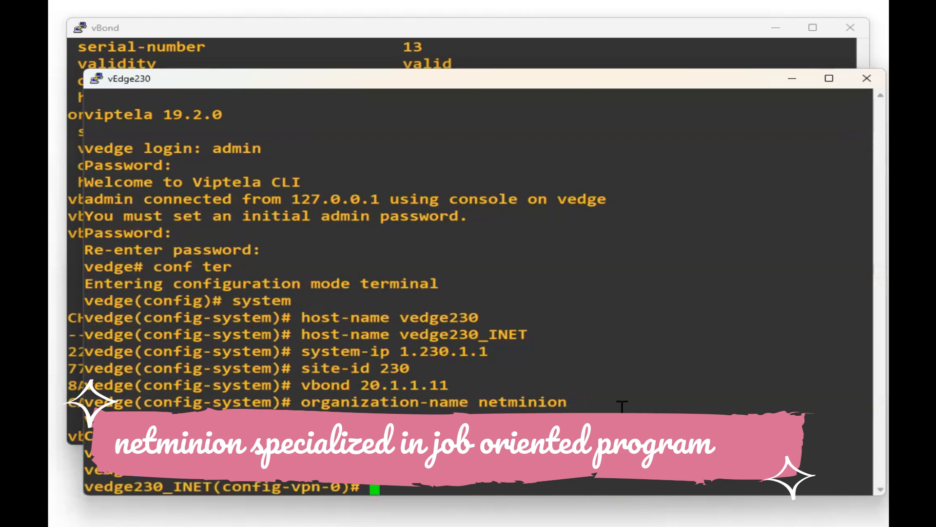
key("alt+Tab")
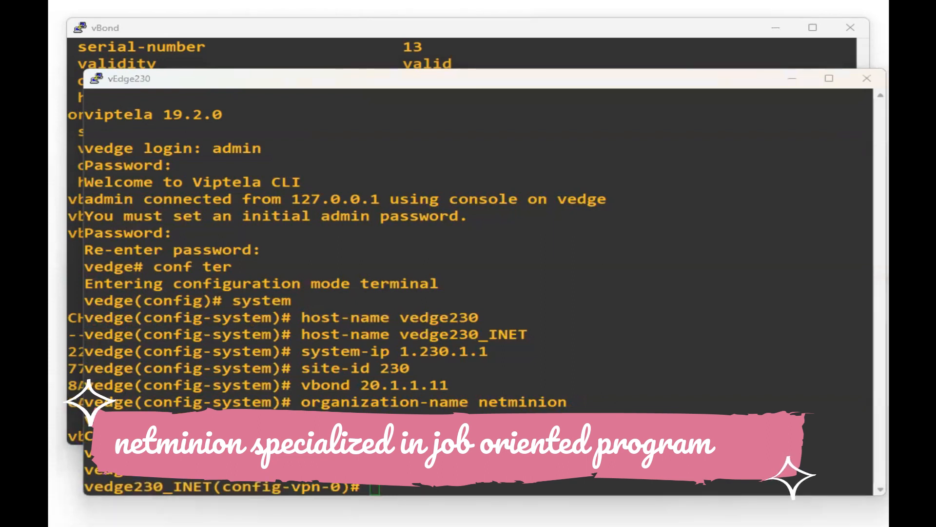
Give interface ge0/0 the address 100.230.1.2/30 and bring it up with no shut.
left_click(434, 390)
type("i")
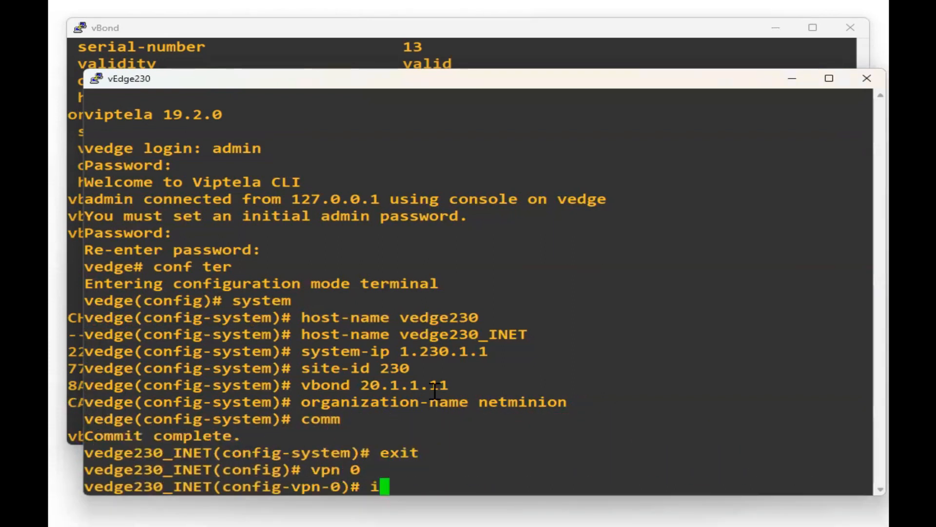
type("nterface ge0/0")
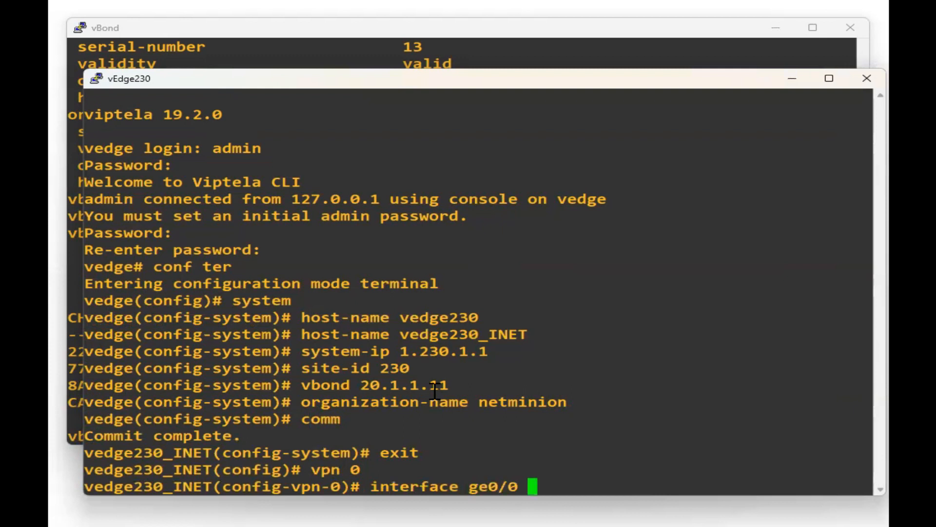
key("Return")
type("ip add")
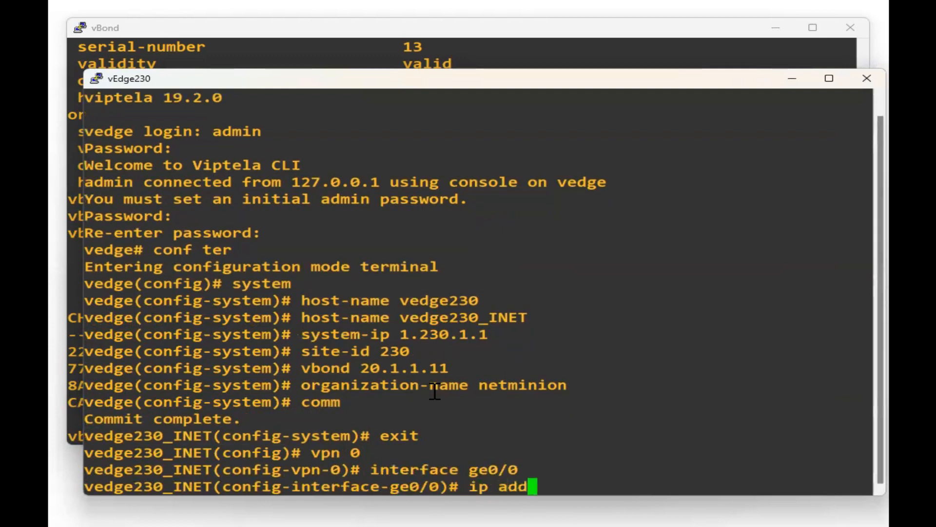
key("Tab")
type("1")
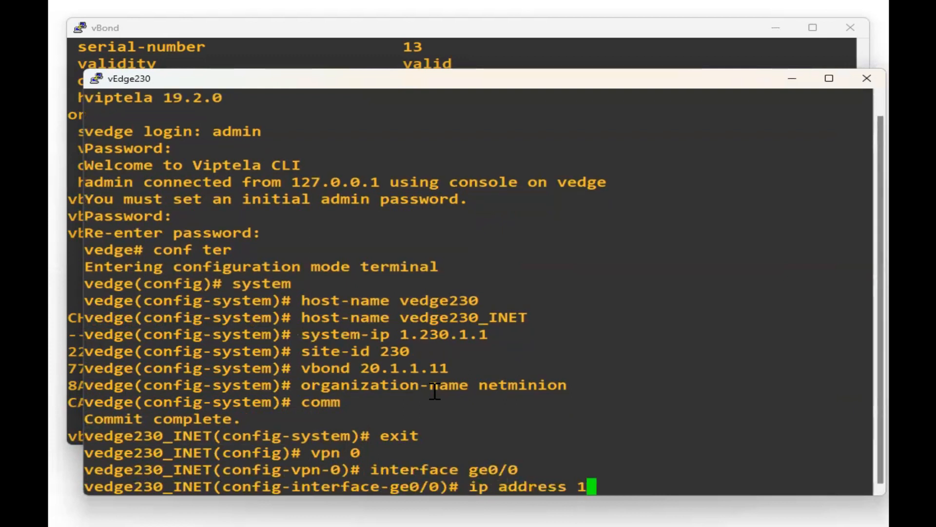
type("00.1.")
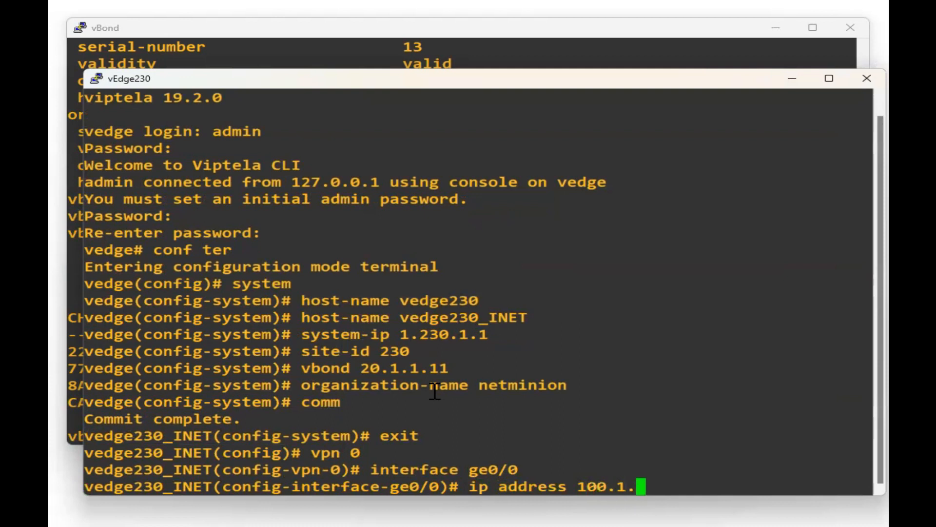
key("BackSpace")
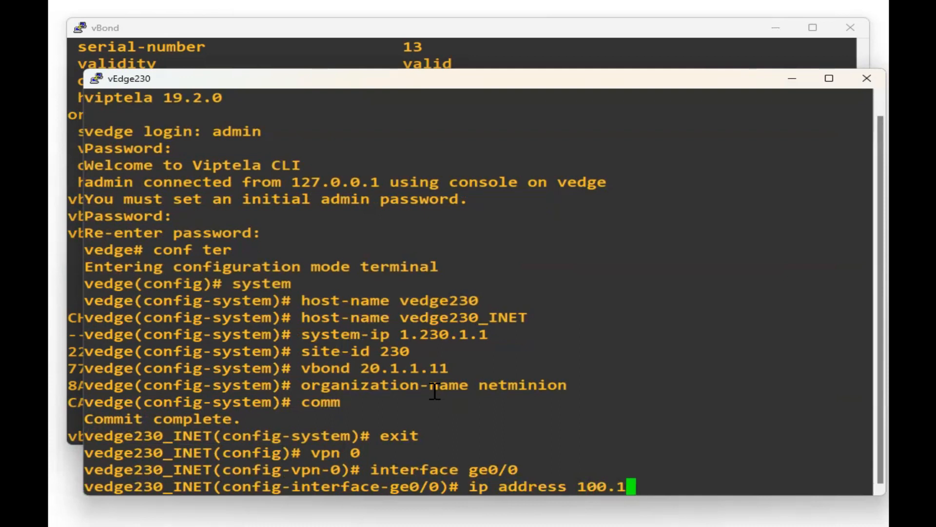
type("23")
key("BackSpace")
key("BackSpace")
key("BackSpace")
type("230")
type(".1.1")
key("BackSpace")
type("2/30")
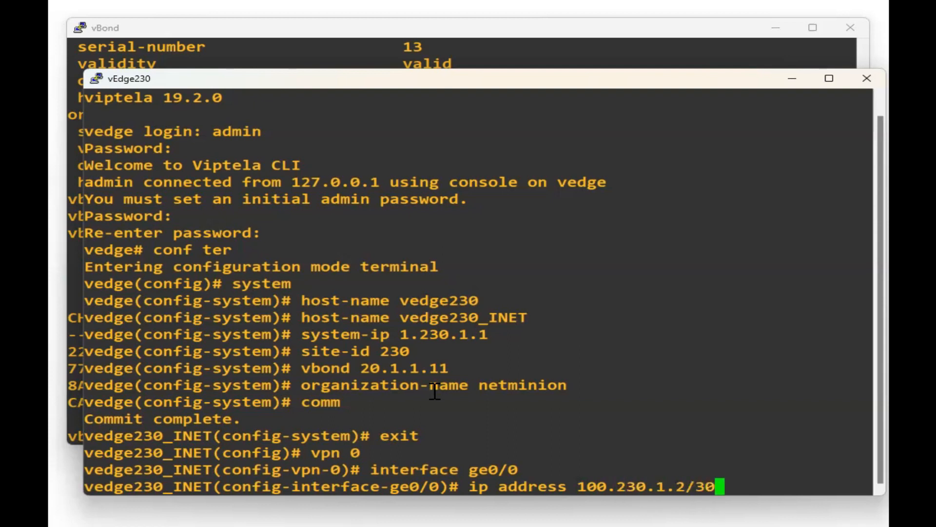
key("Return")
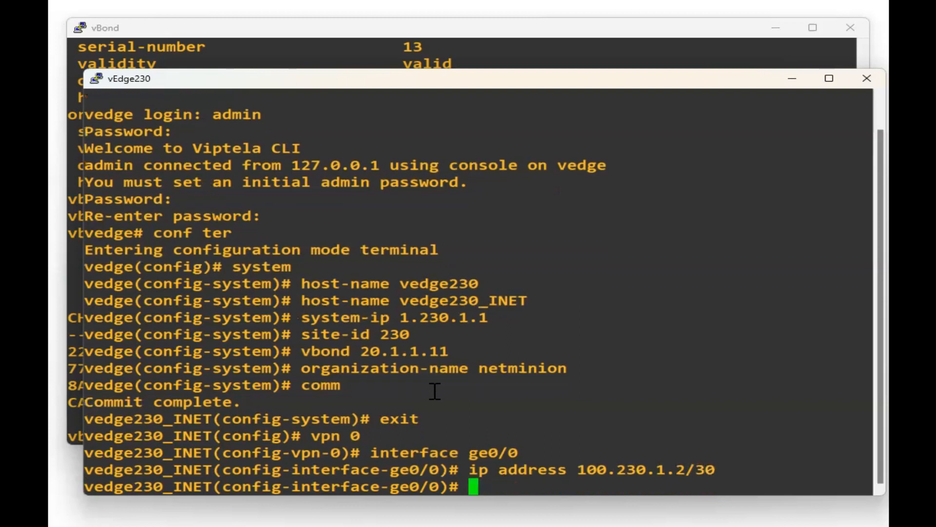
type("no shut")
key("Return")
Make ge0/0 a tunnel interface with allow-service all, ipsec encapsulation and color public-internet.
type("tunnel-interface")
key("Return")
type("allow-service all")
key("Return")
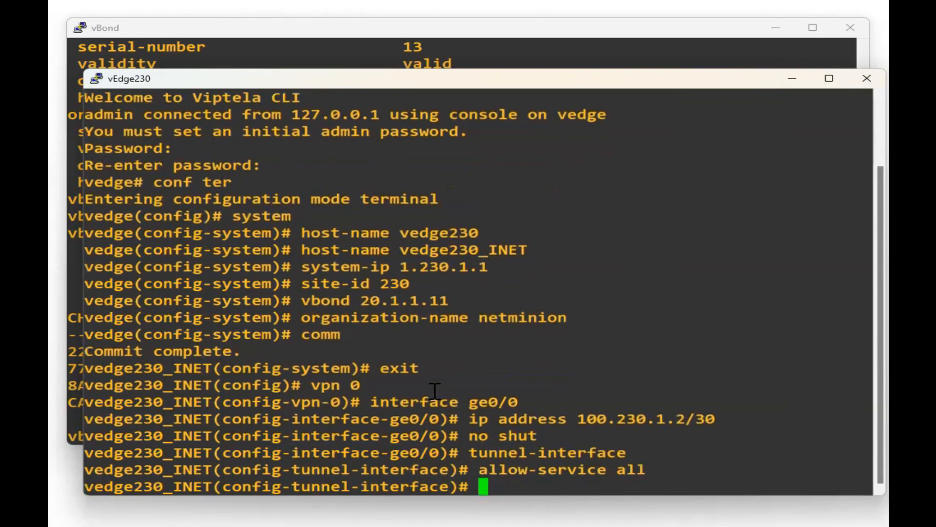
type("en")
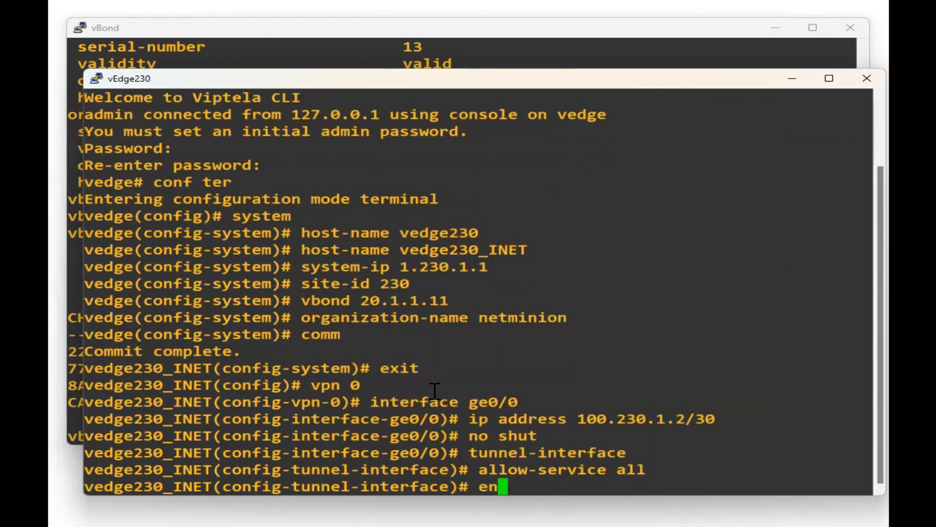
key("Tab")
type("ca")
key("Tab")
type("ips")
key("Tab")
key("Return")
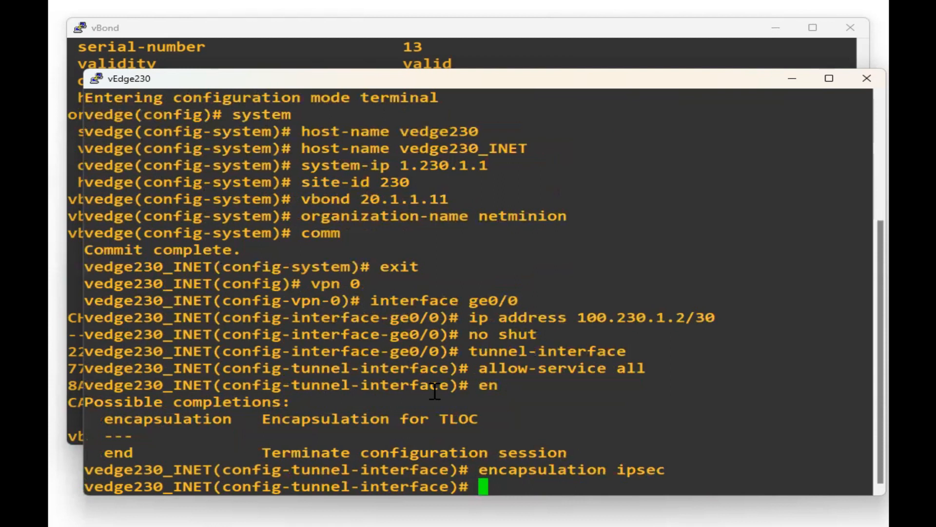
type("color ")
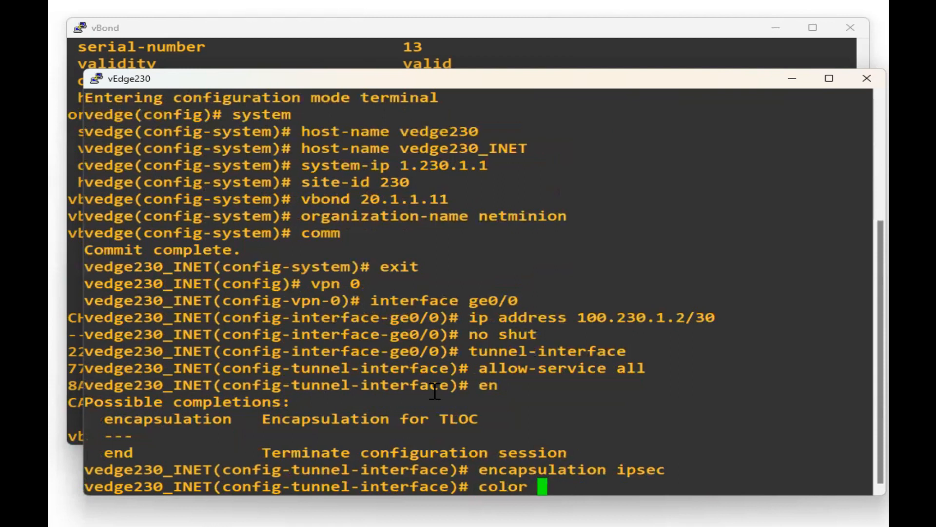
type("pub")
key("Tab")
key("Return")
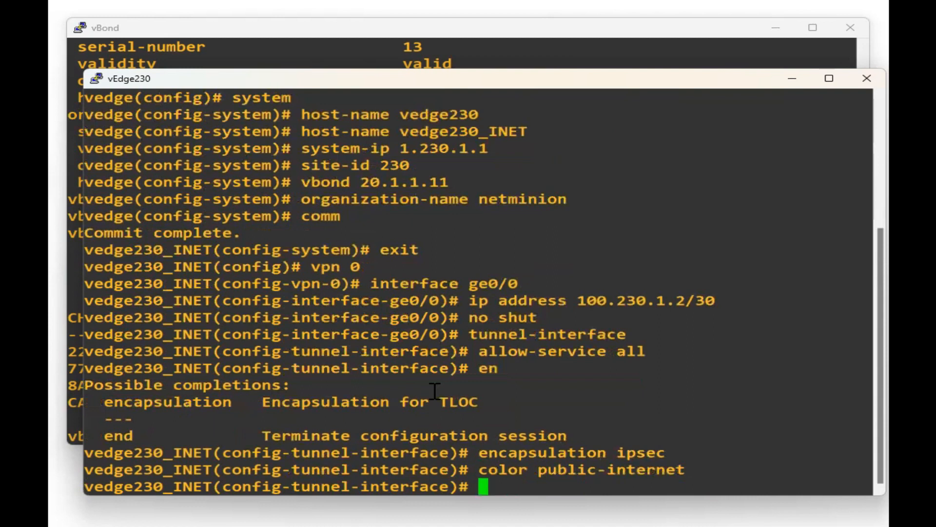
type("exi")
key("Return")
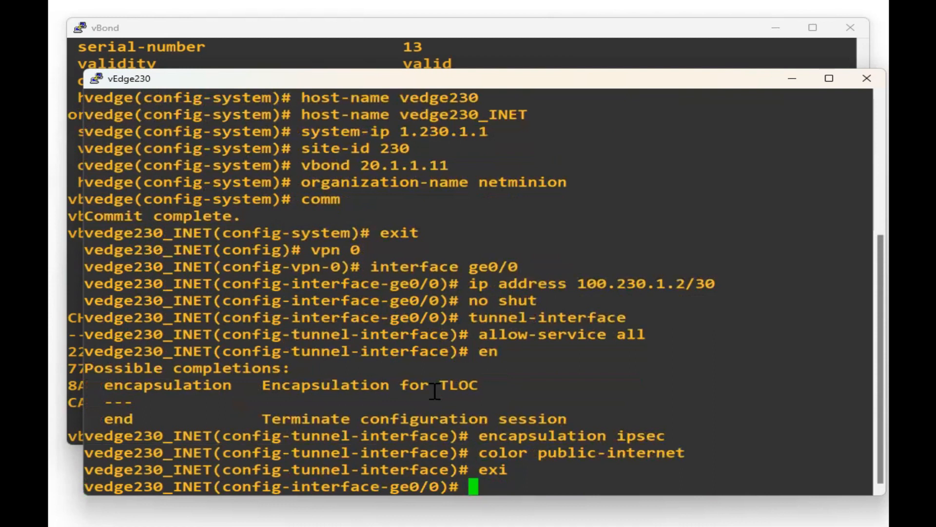
Add the default route 0.0.0.0/0 via next hop 100.230.1.1 in VPN 0.
type("exi")
key("Return")
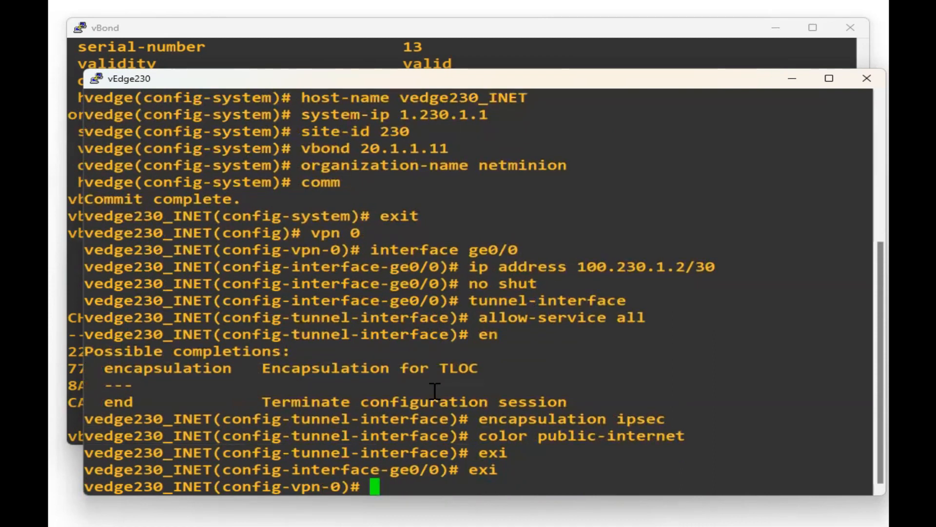
type("ip route ")
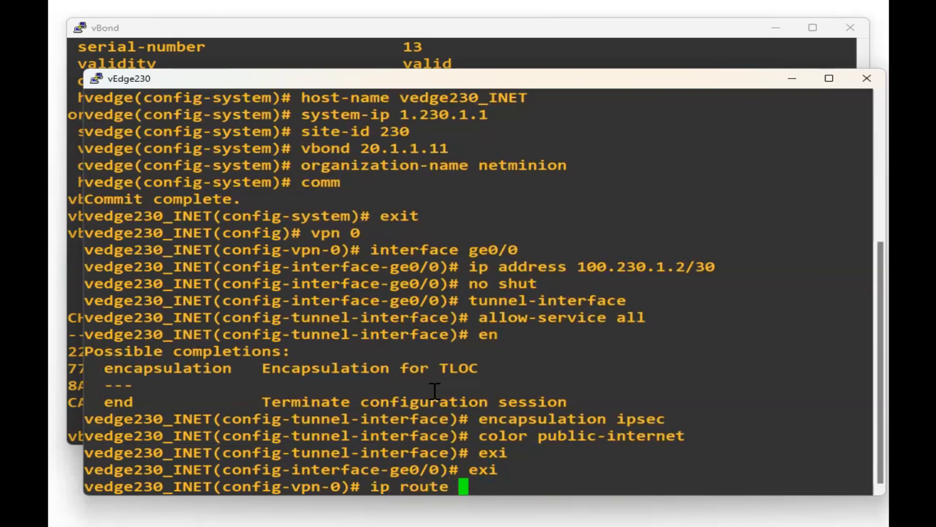
type("0.0.00")
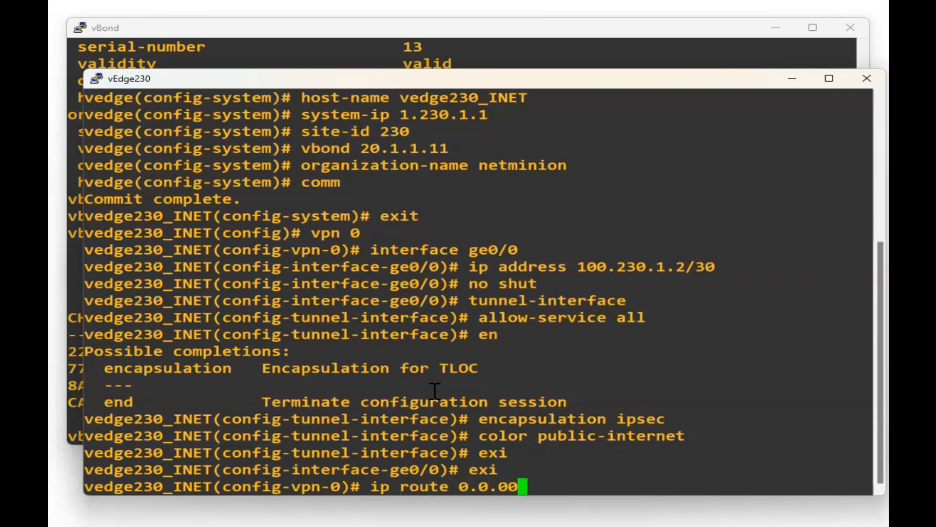
key("BackSpace")
type(".0/0")
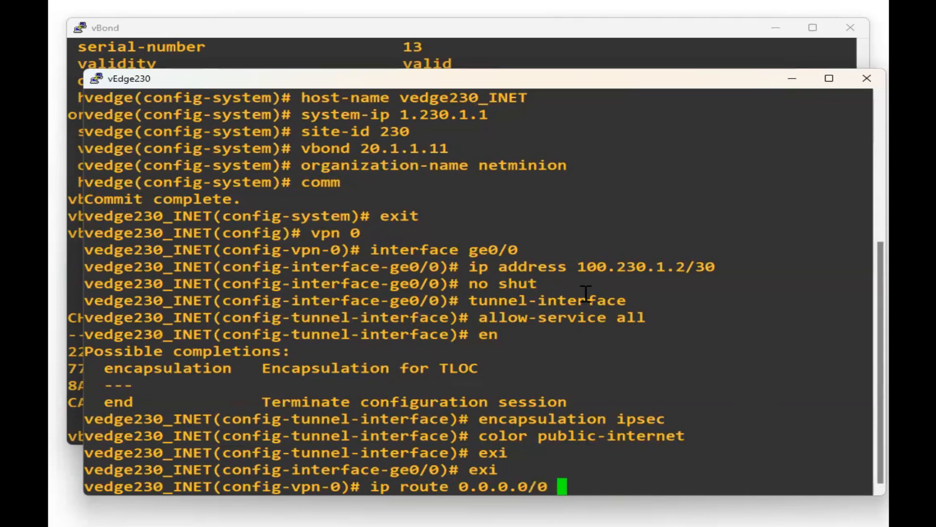
double_click(605, 259)
right_click(621, 357)
key("BackSpace")
key("BackSpace")
key("BackSpace")
key("BackSpace")
type("1")
key("Return")
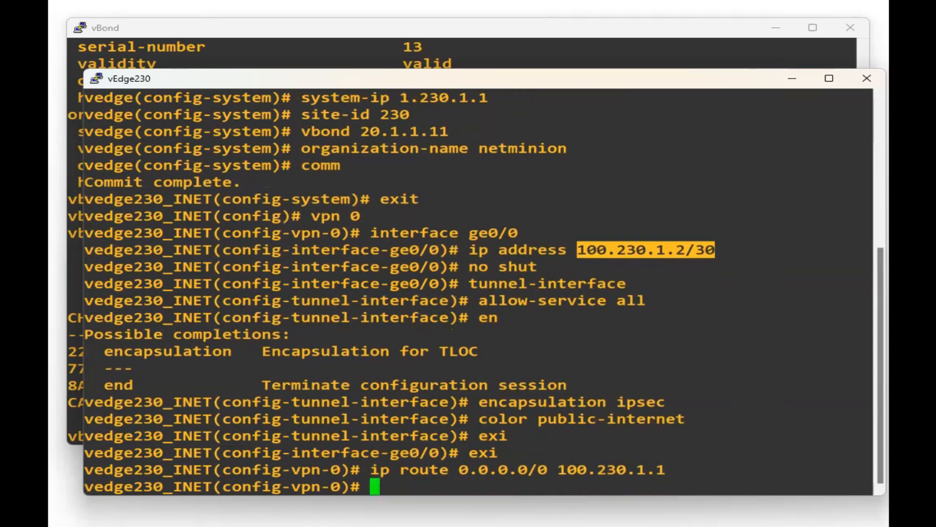
Commit the configuration and leave config mode with commit and-quit.
key("alt+Tab")
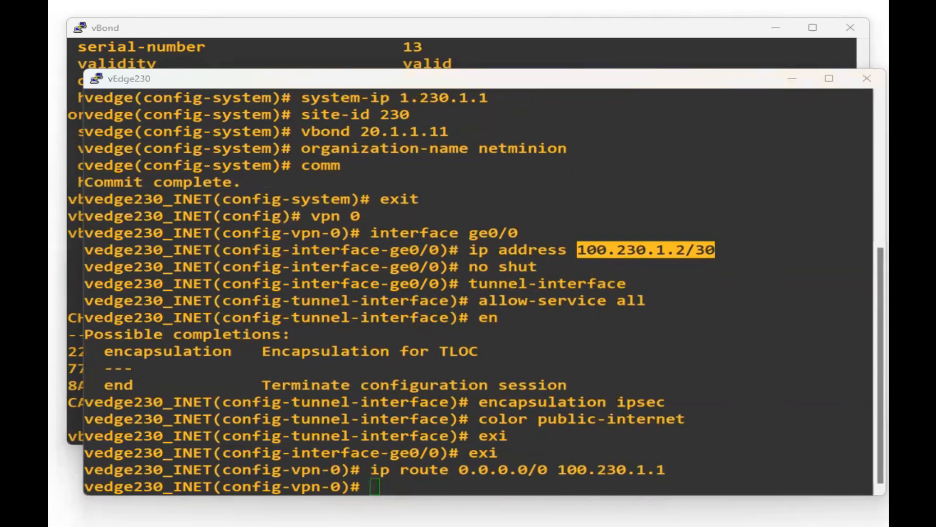
left_click(371, 401)
type("commit ")
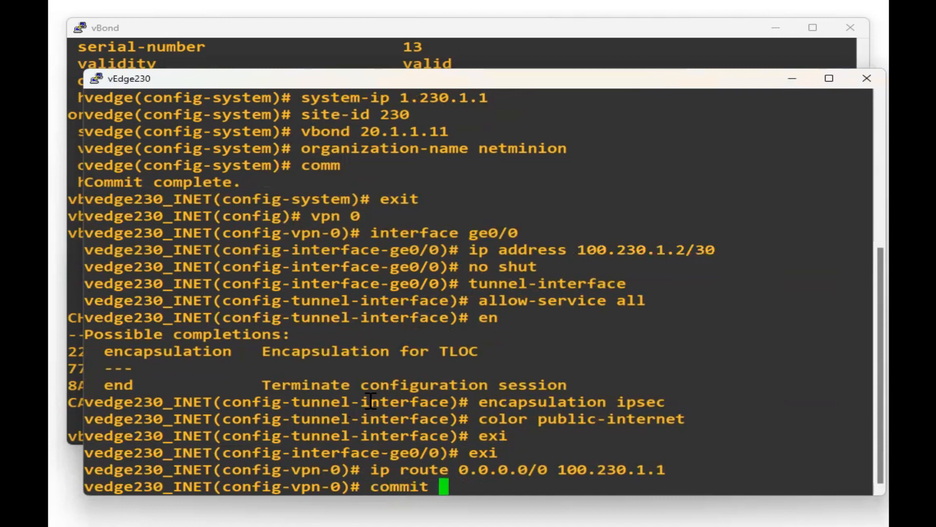
type("a?")
type("n")
key("Tab")
key("Return")
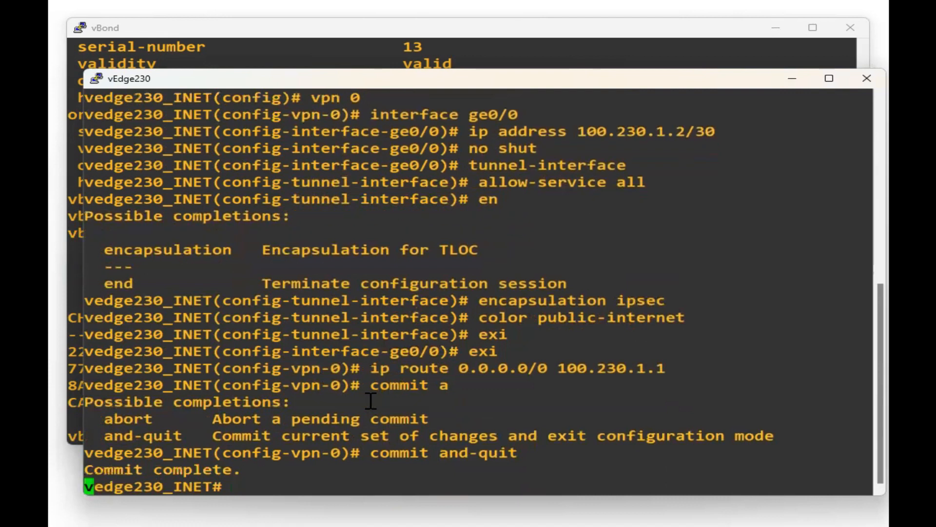
key("Return")
key("Return")
key("Return")
key("Return")
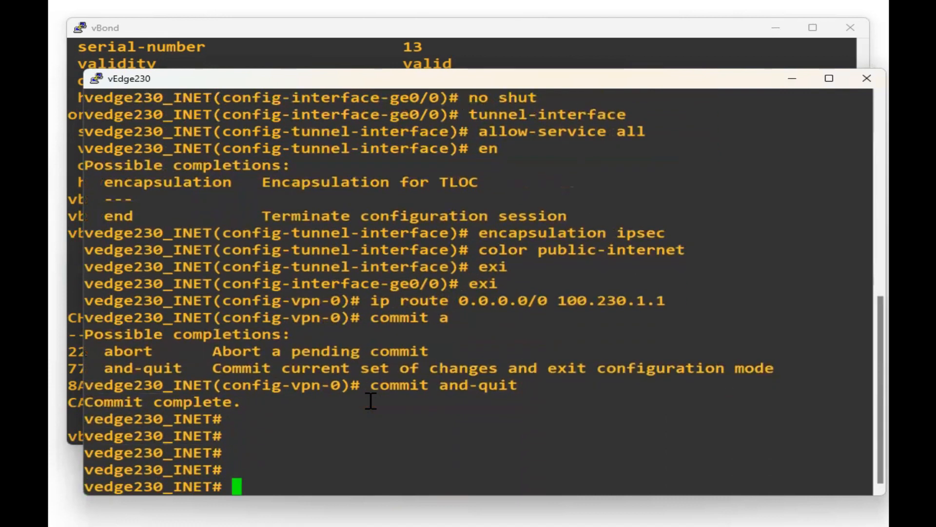
key("Return")
key("Return")
Ping 20.1.1.14, stop after two replies, and highlight the 0% loss statistics.
type("ping 20.1.1.14")
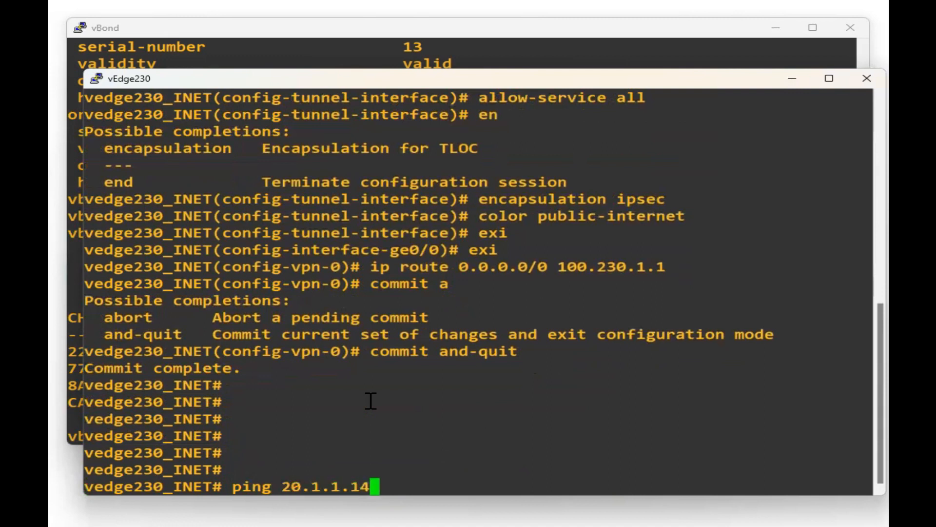
key("Return")
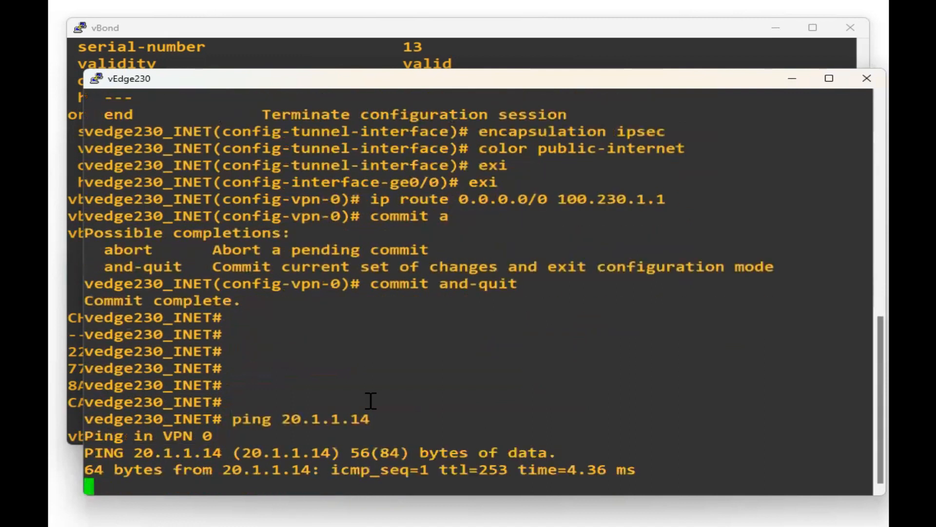
key("ctrl+c")
key("Return")
key("Return")
key("Return")
key("Return")
key("Return")
key("Return")
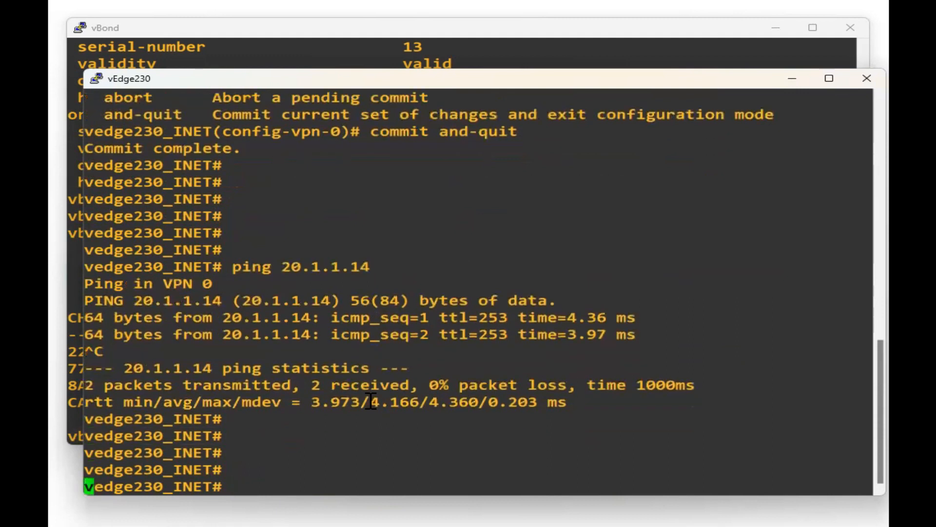
left_click_drag(256, 238, 606, 351)
left_click(606, 351)
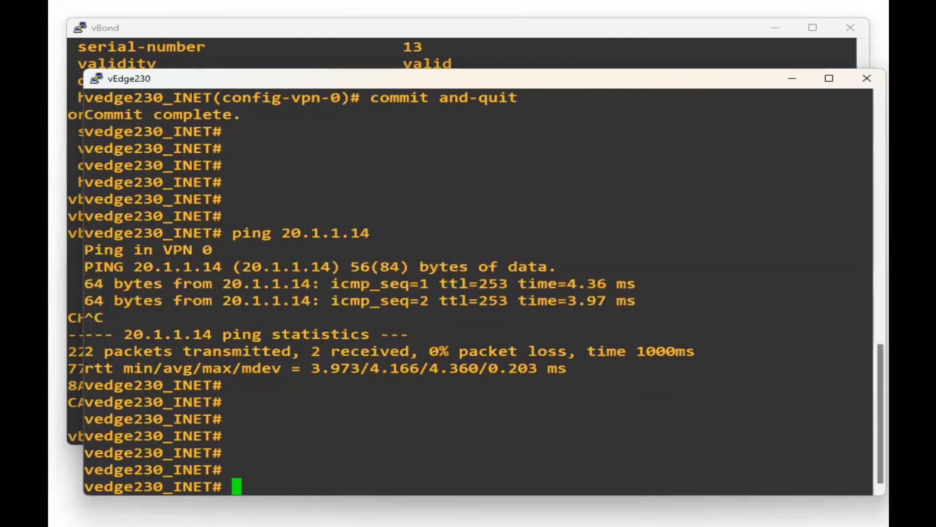
key("alt+Tab")
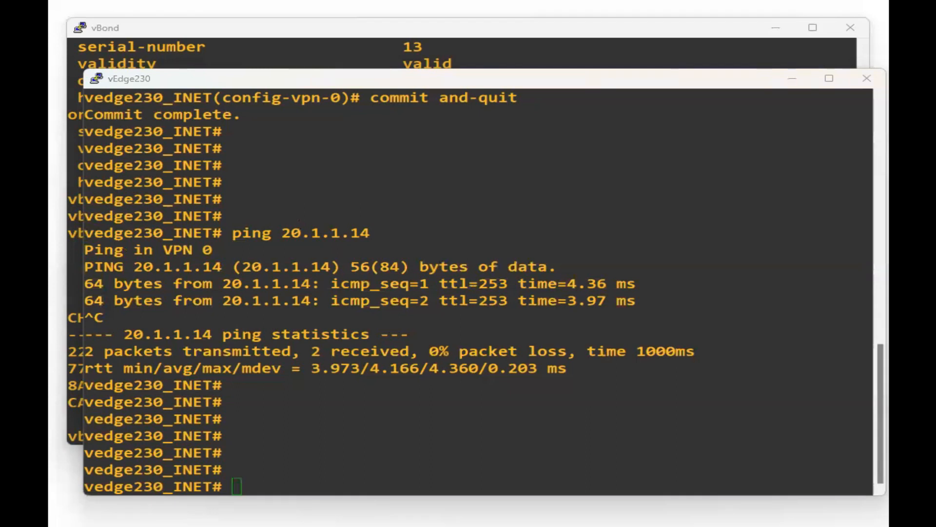
left_click_drag(232, 233, 591, 370)
left_click(590, 366)
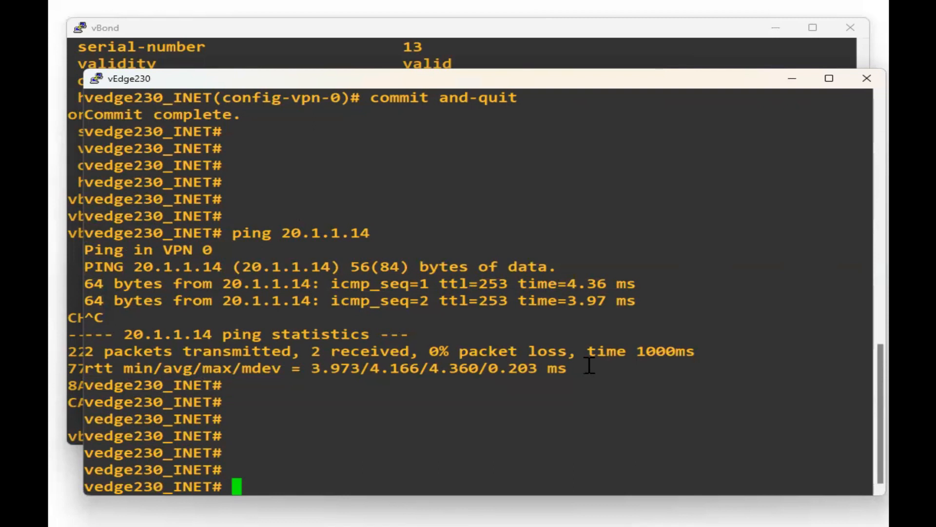
key("Return")
key("Return")
key("Return")
key("Return")
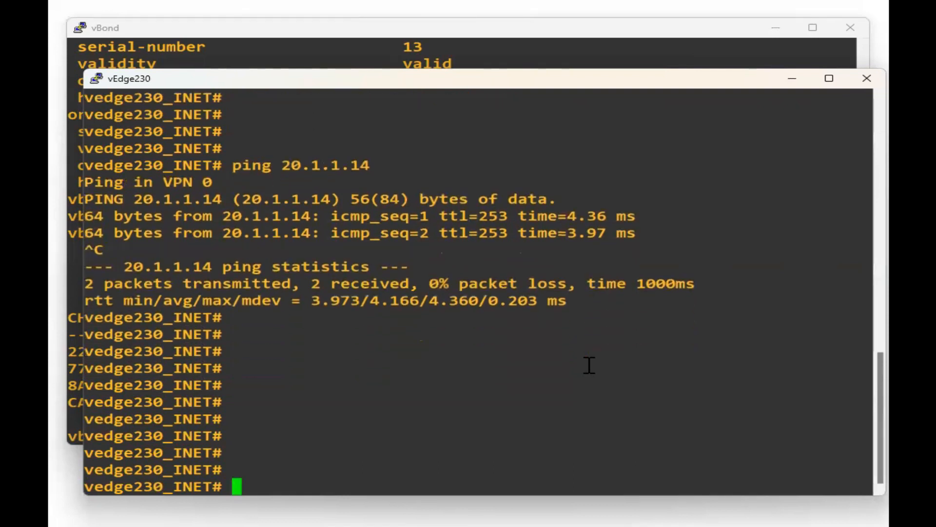
Run request download tftp://20.1.1.14/PKI.ca, then install home/admin/PKI.ca as the root-cert-chain.
type("request ")
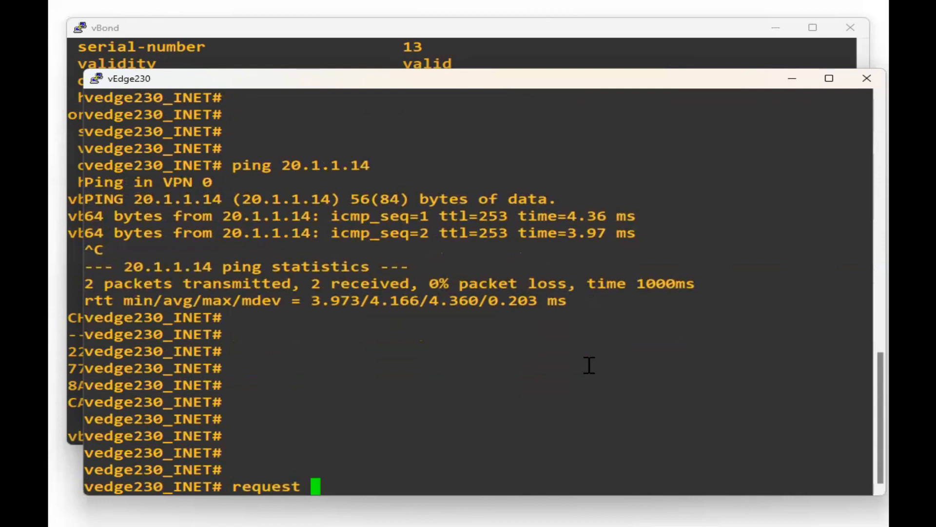
type("download ")
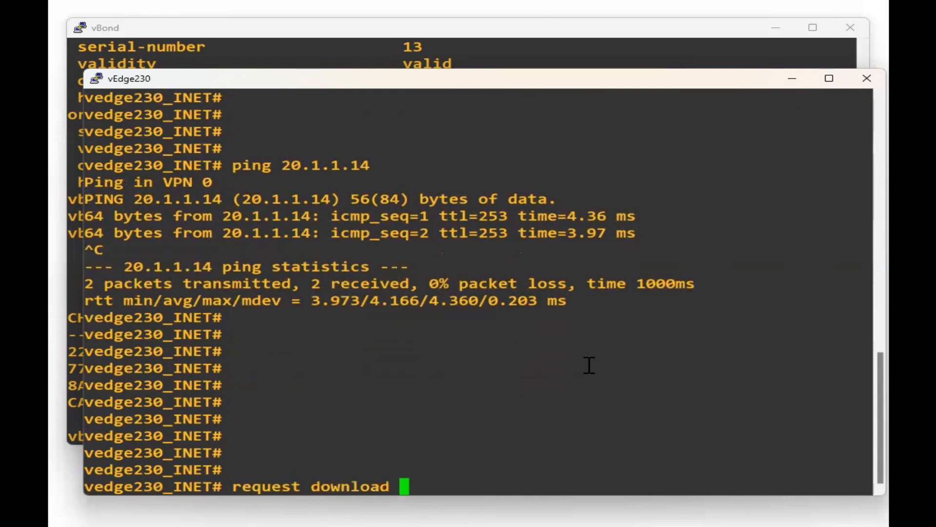
type("tftp")
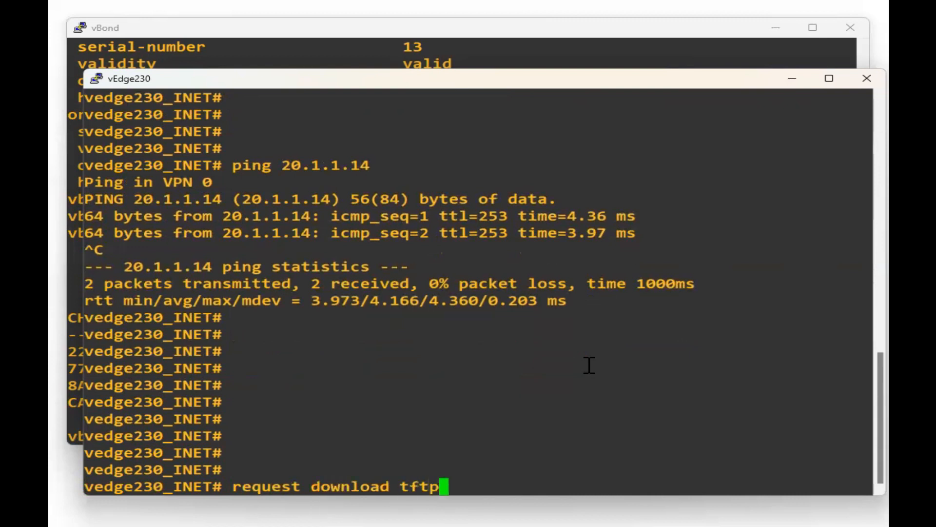
type("://20.1.1.14/P")
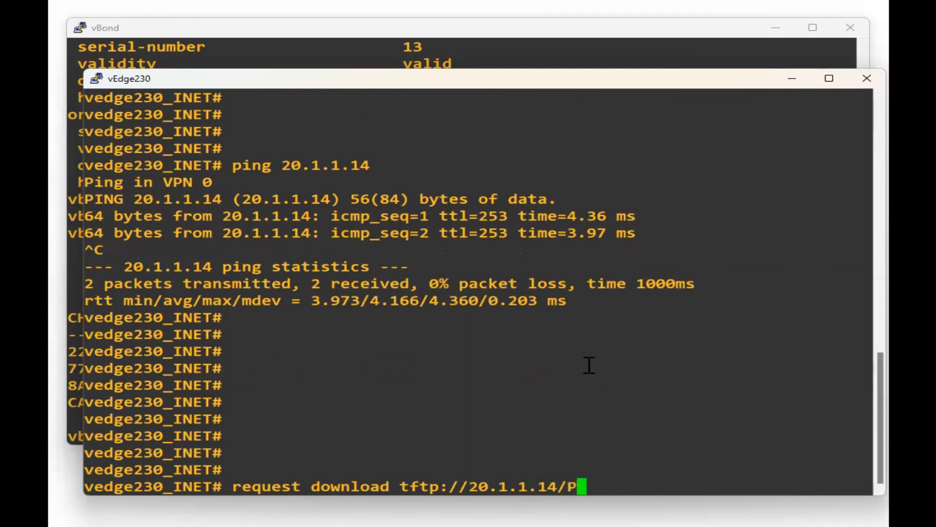
type("KI.ca")
key("Return")
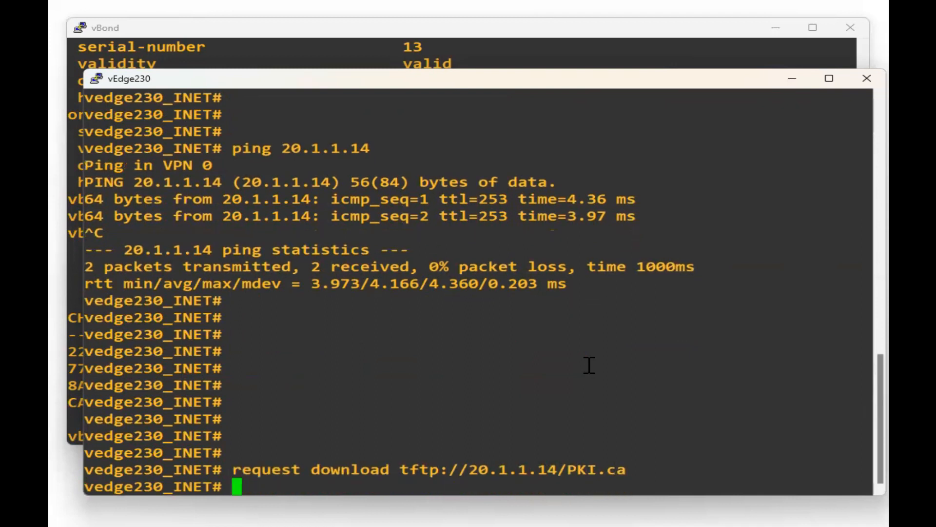
type("req")
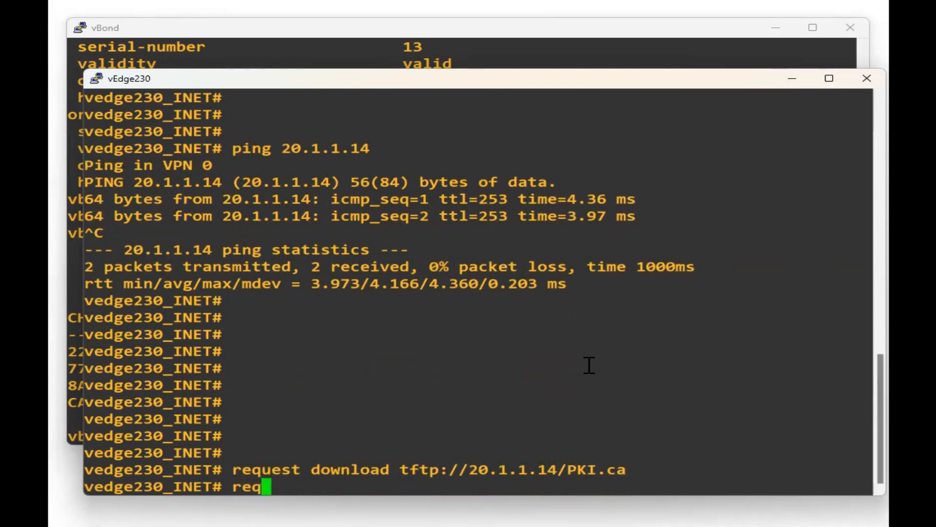
type("uest root-cert-chain ")
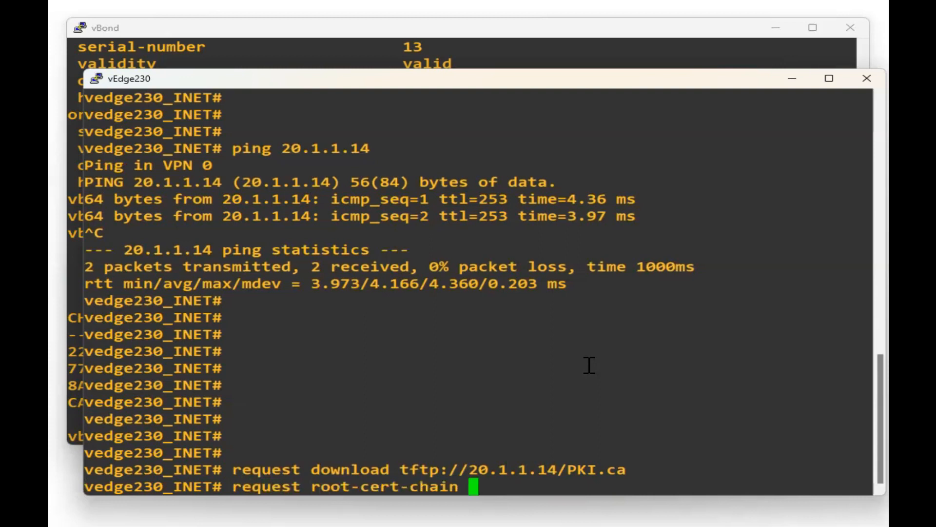
type("install ho")
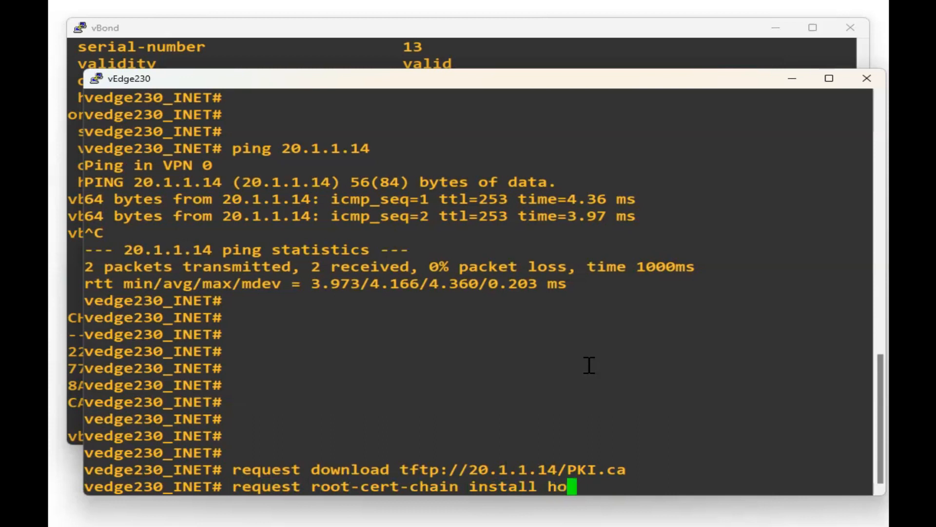
type("me/admin/")
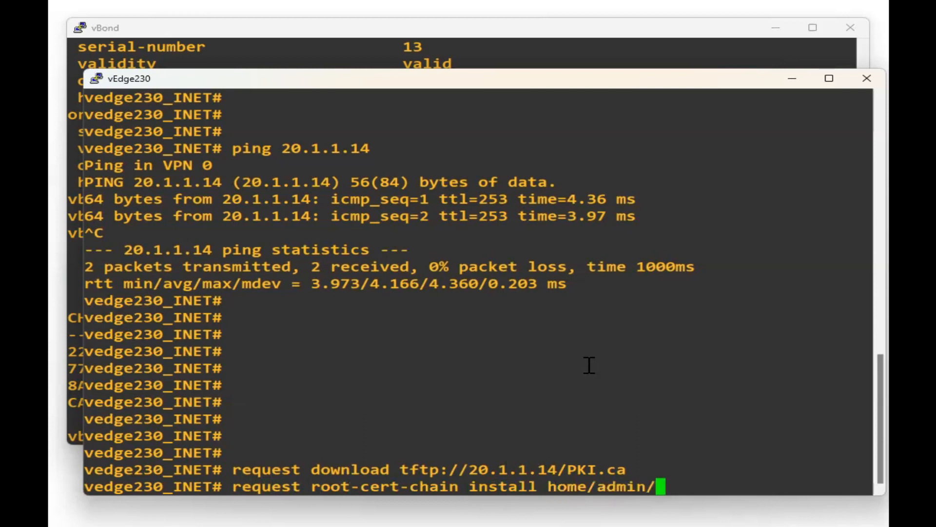
type("PKI.ca")
key("Return")
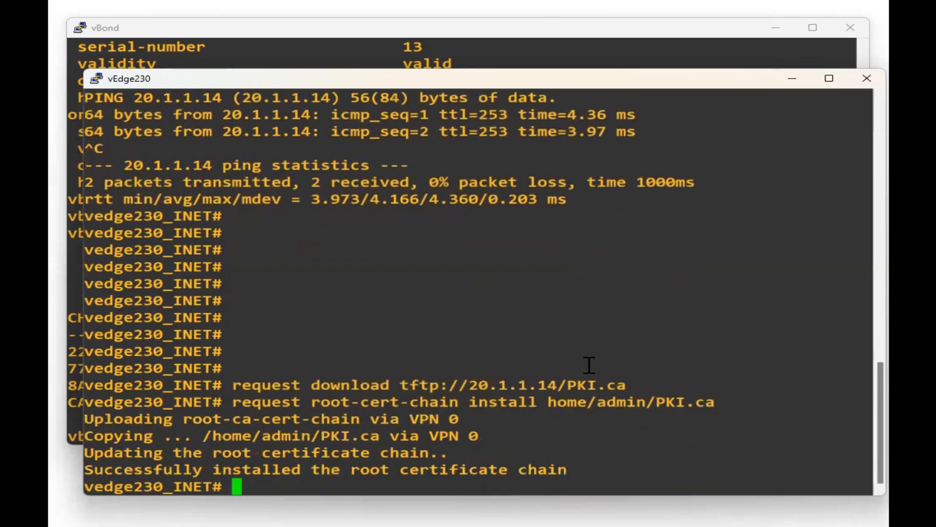
key("Return")
key("Return")
key("Return")
Drop into vshell and show the current directory with pwd.
left_click_drag(588, 426, 83, 337)
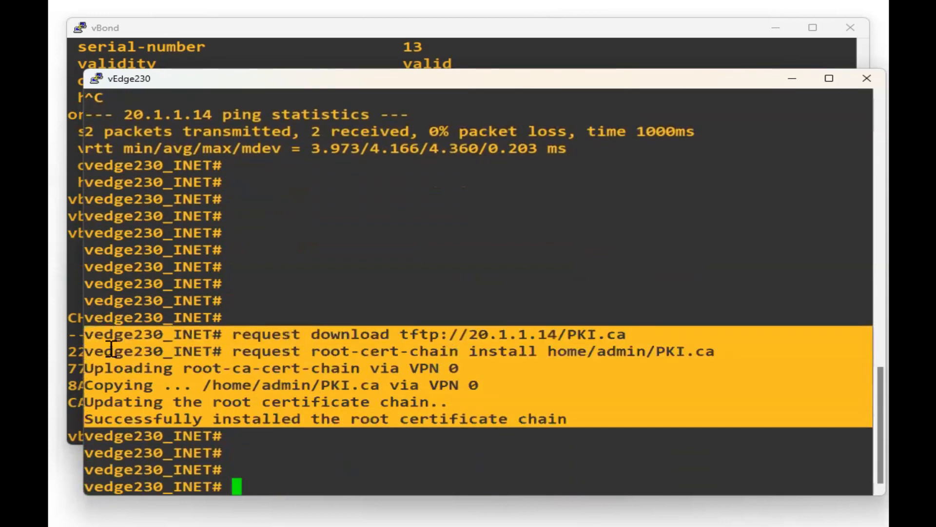
left_click(287, 418)
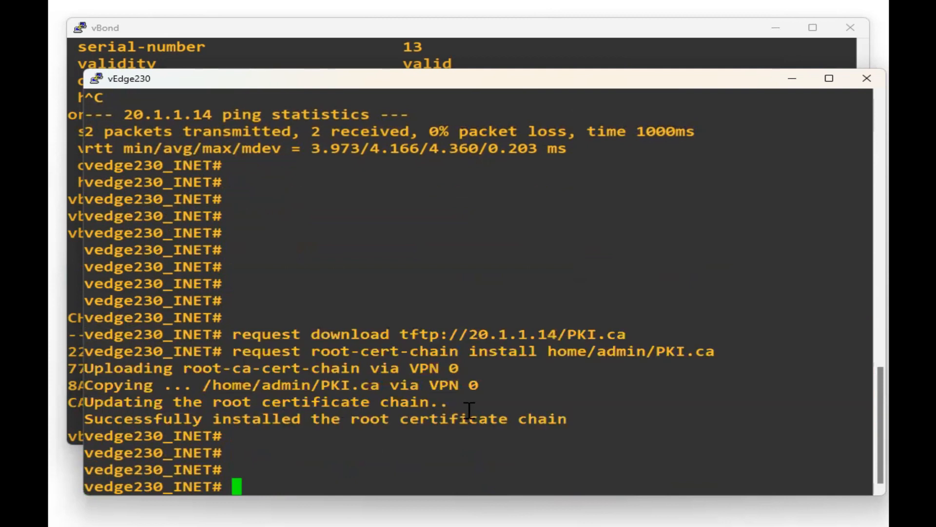
type("vshell")
key("Return")
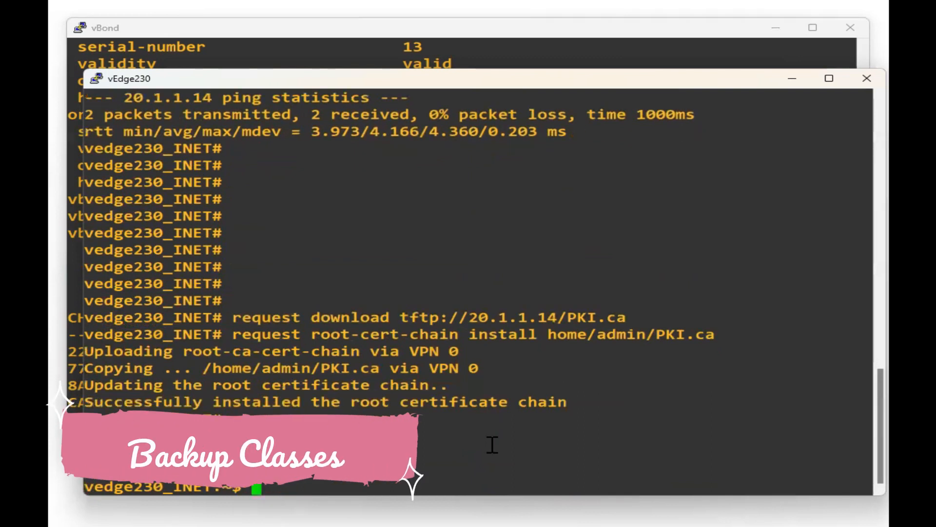
left_click_drag(547, 335, 727, 346)
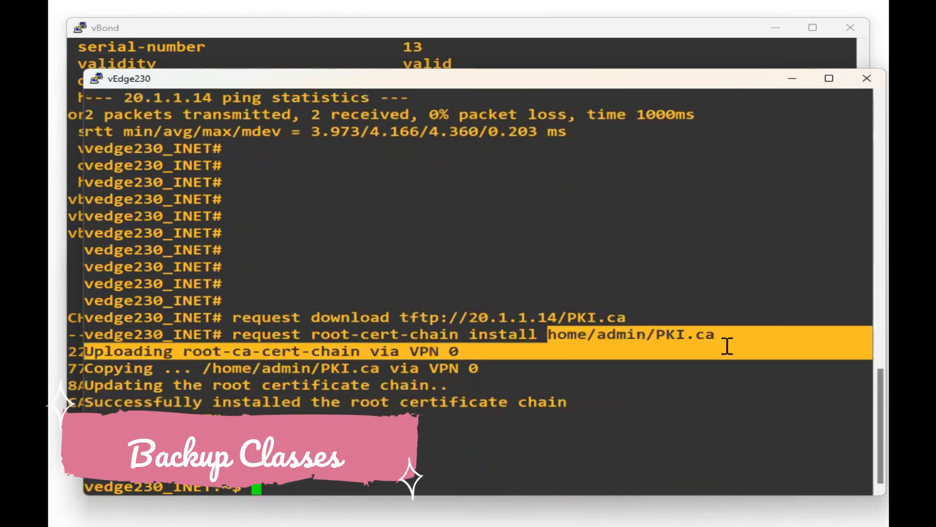
left_click(647, 445)
type("pwd")
key("Return")
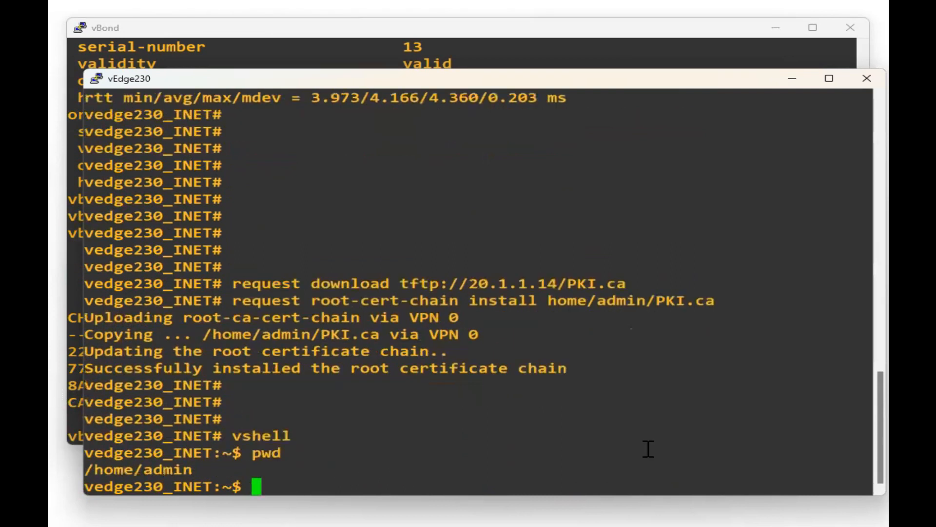
List /home/admin with ls and highlight PKI.ca alongside the download and install commands.
triple_click(135, 469)
left_click(385, 457)
type("ls")
key("Return")
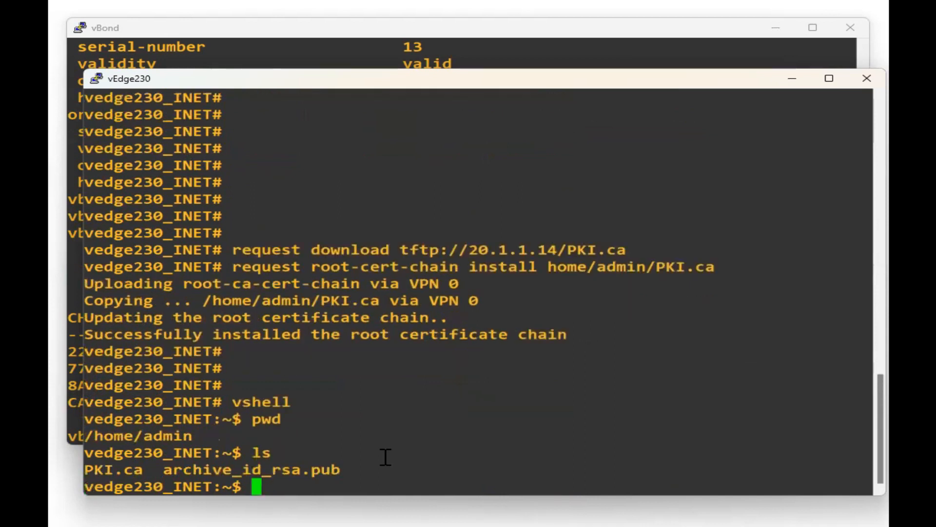
double_click(106, 471)
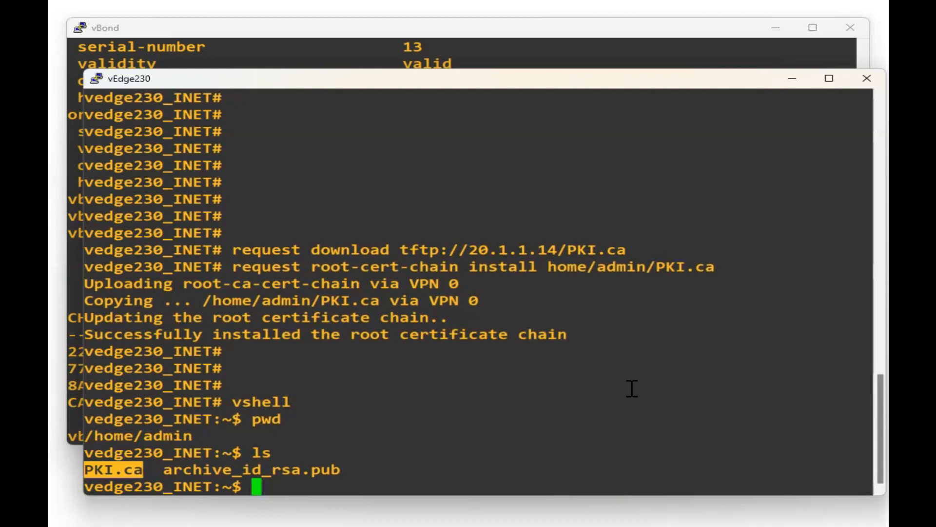
left_click_drag(631, 246, 87, 251)
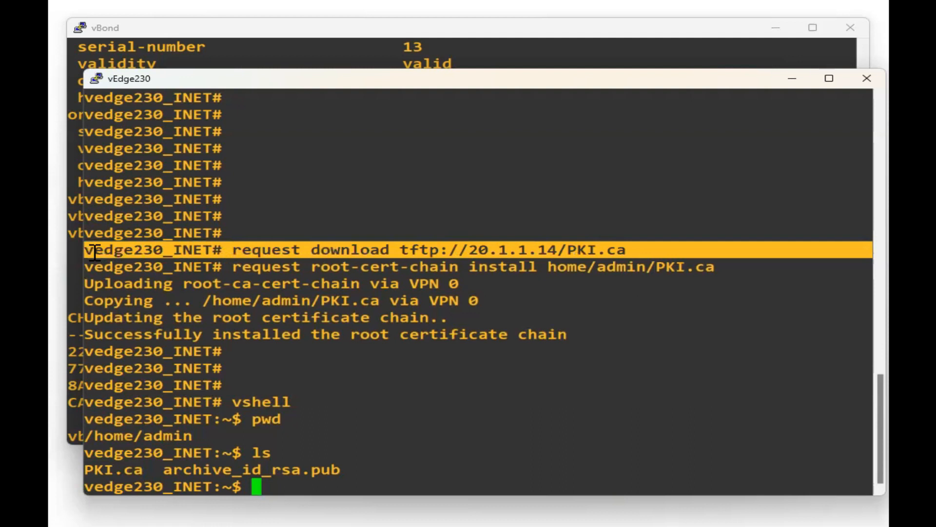
double_click(117, 472)
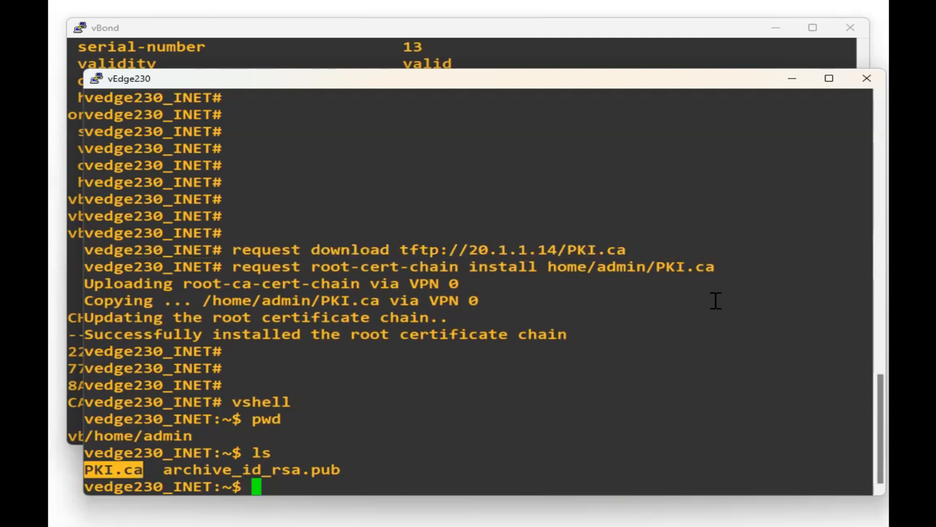
triple_click(699, 268)
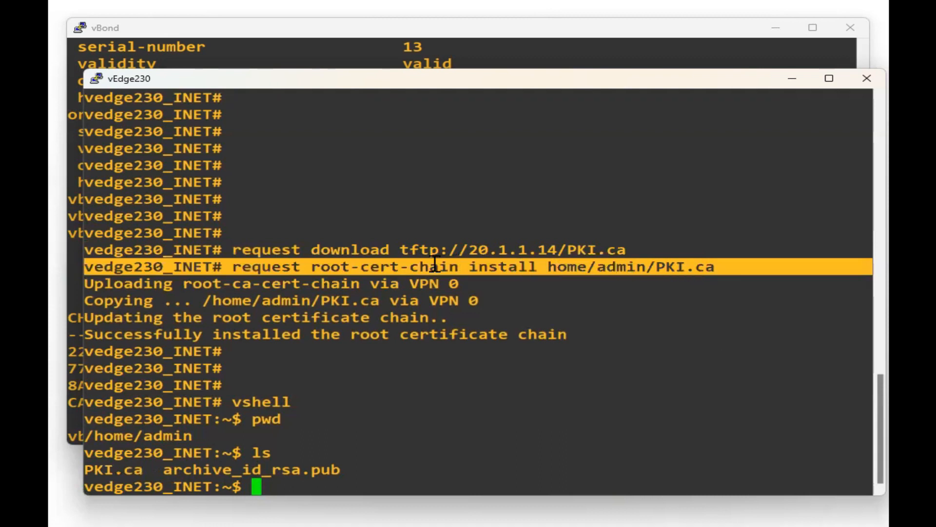
left_click(315, 274)
left_click_drag(265, 269, 737, 273)
left_click(554, 272)
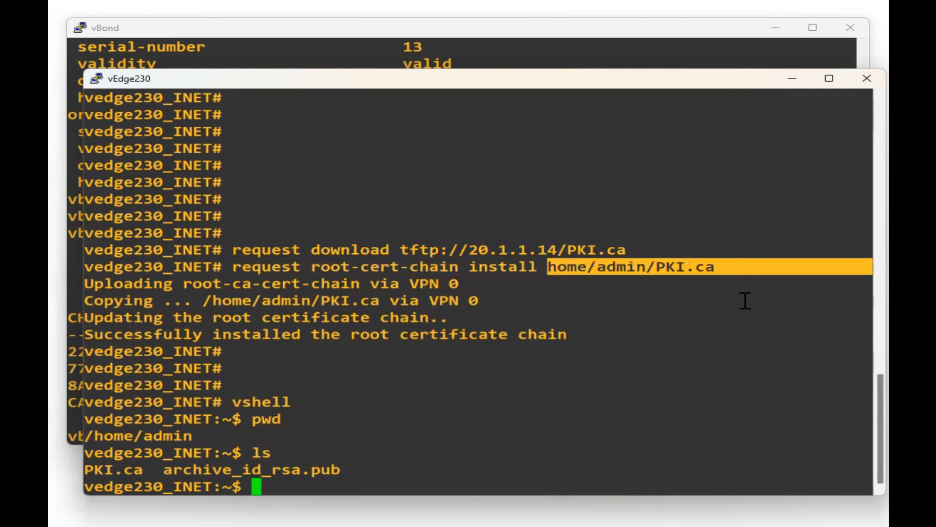
left_click(530, 431)
Exit vshell back to the vedge230_INET# prompt.
type("exit")
key("Return")
key("Return")
key("Return")
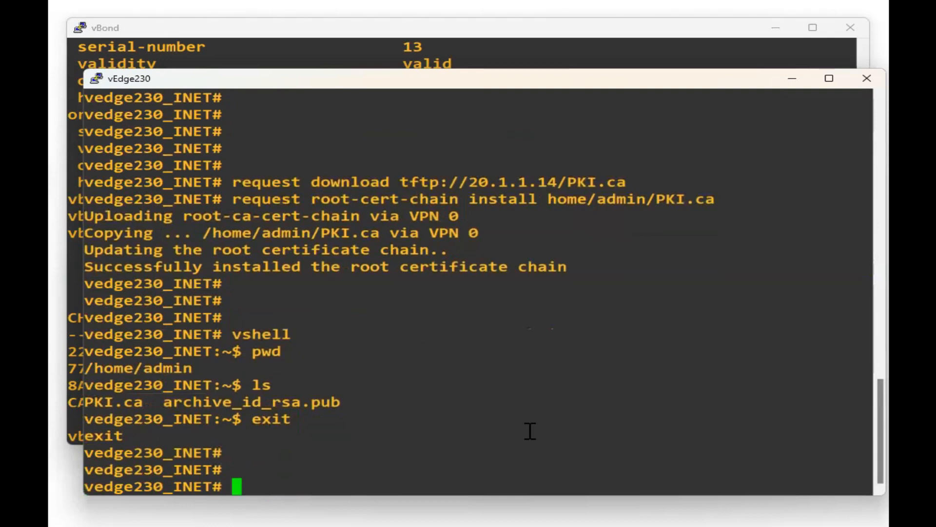
left_click(530, 524)
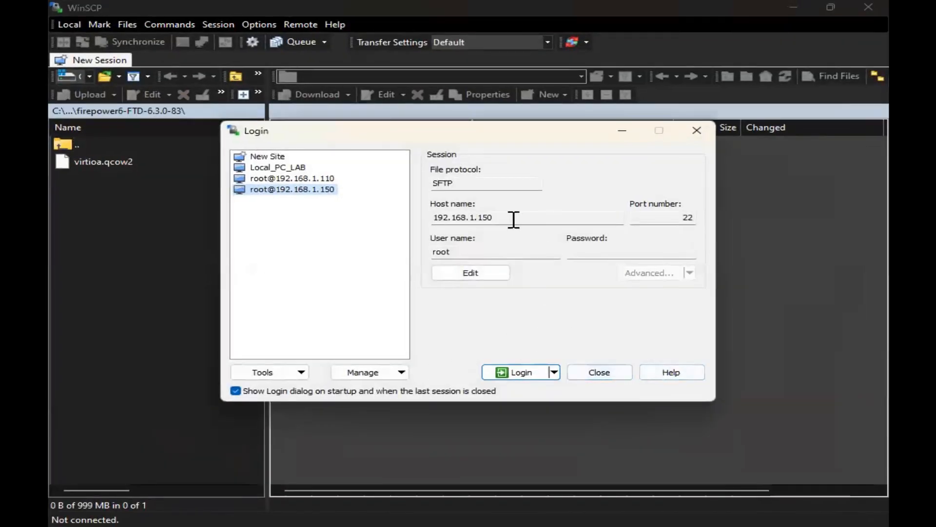
Create a blank New Site entry, then close the Login dialog and exit WinSCP without connecting.
left_click(265, 157)
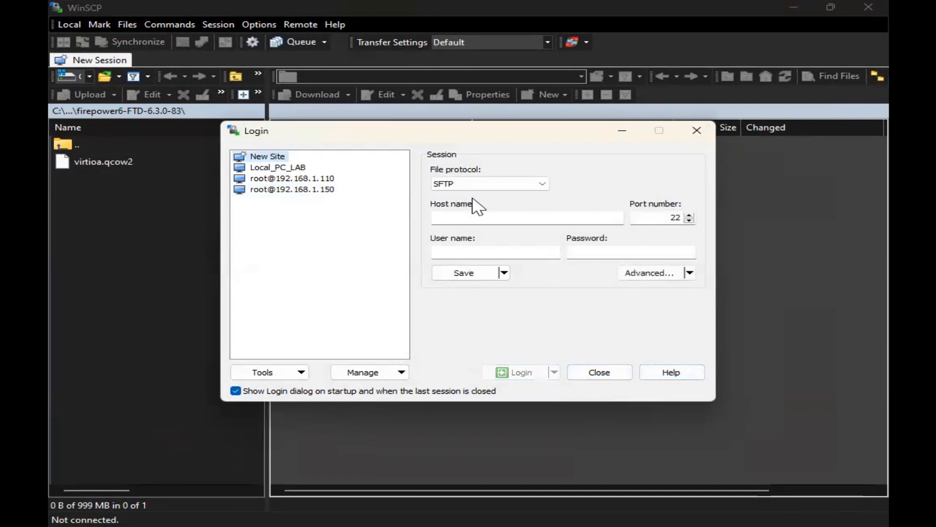
left_click(696, 131)
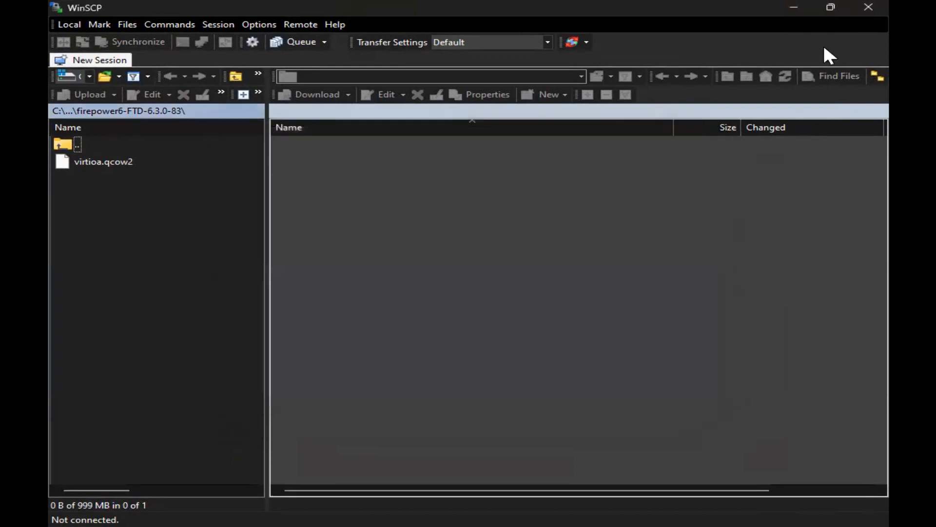
left_click(869, 6)
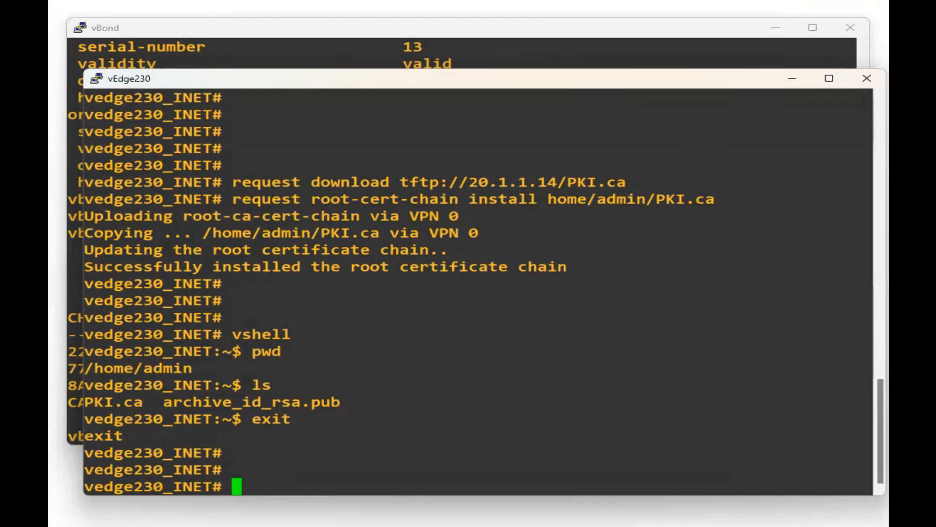
key("alt+Tab")
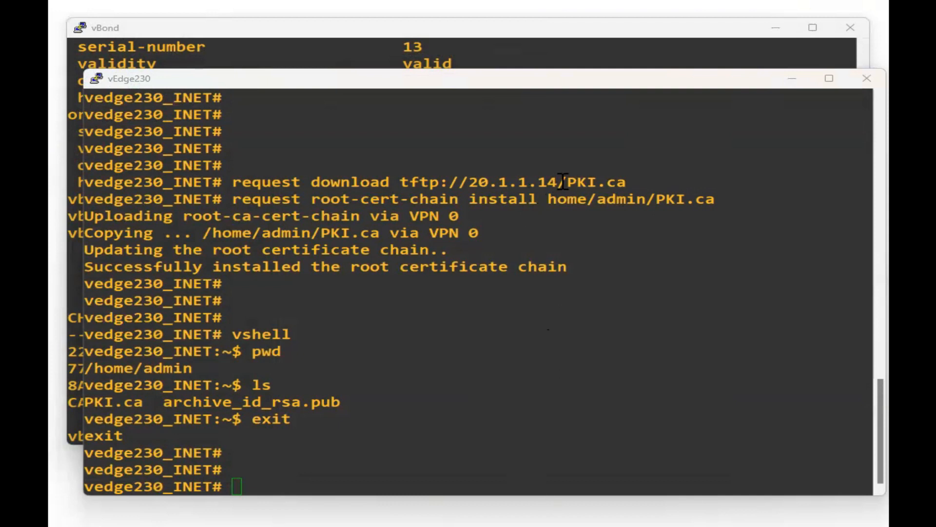
left_click_drag(564, 180, 403, 179)
left_click_drag(626, 180, 567, 181)
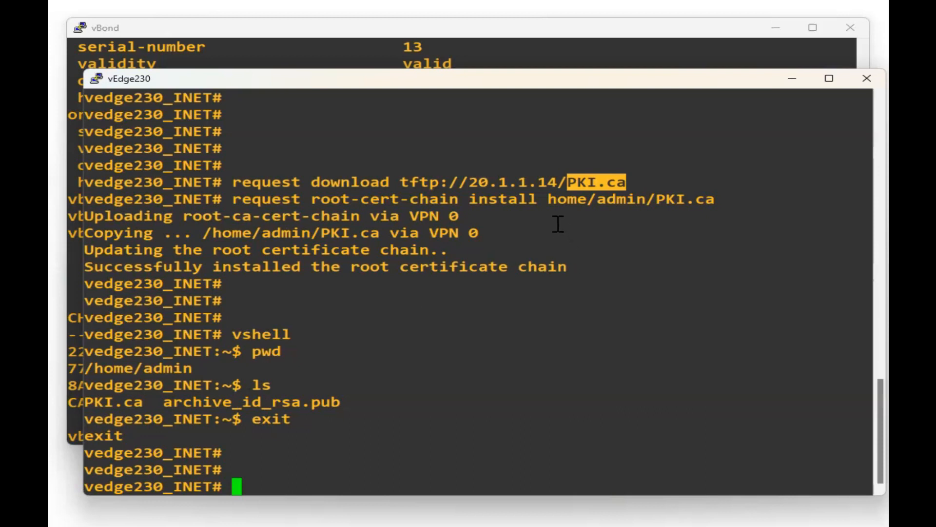
left_click_drag(548, 199, 713, 199)
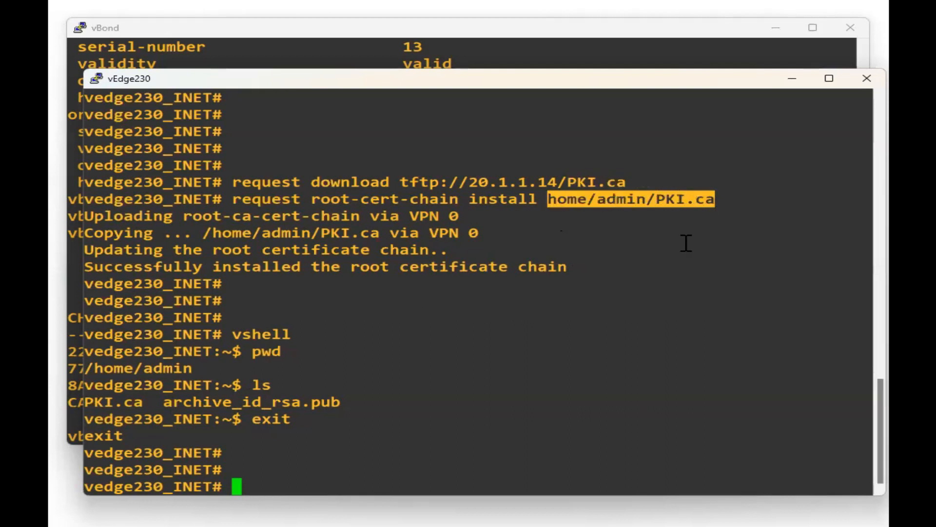
left_click_drag(565, 182, 625, 182)
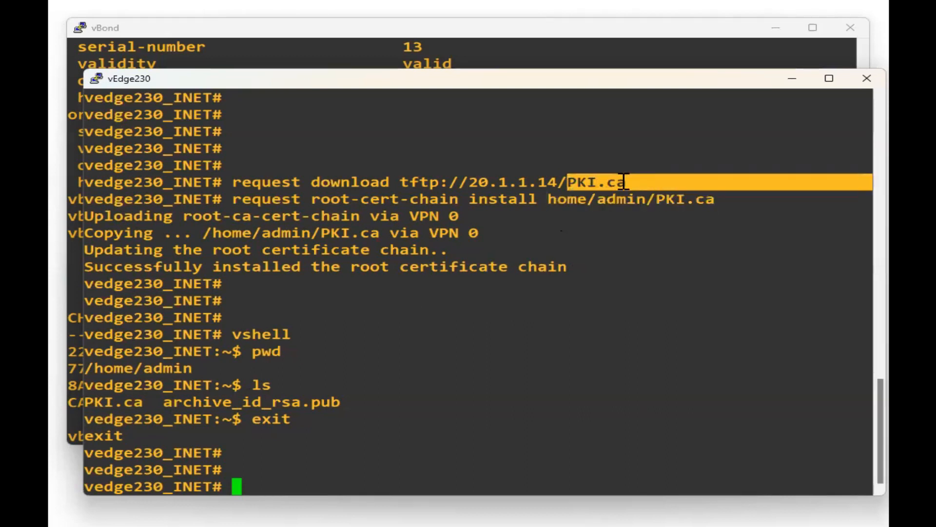
left_click(626, 182)
left_click_drag(715, 199, 547, 199)
key("alt+Tab")
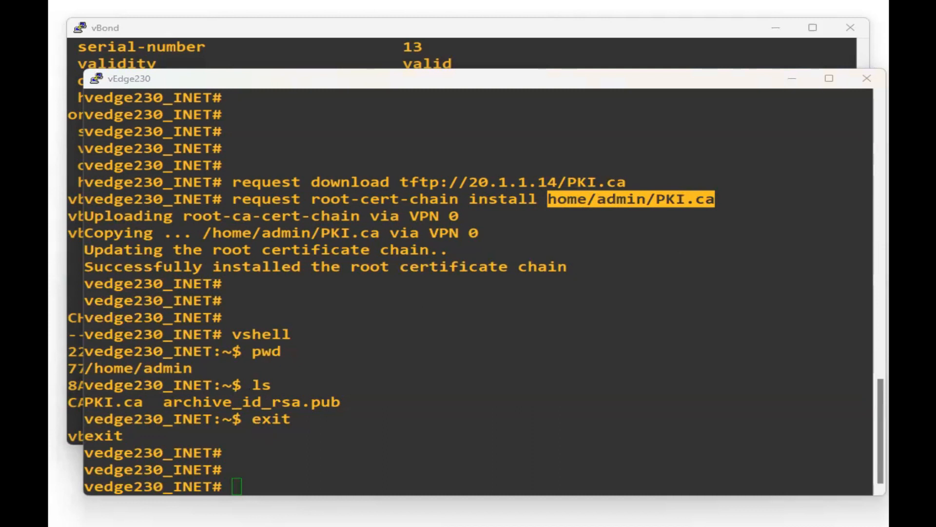
left_click(480, 420)
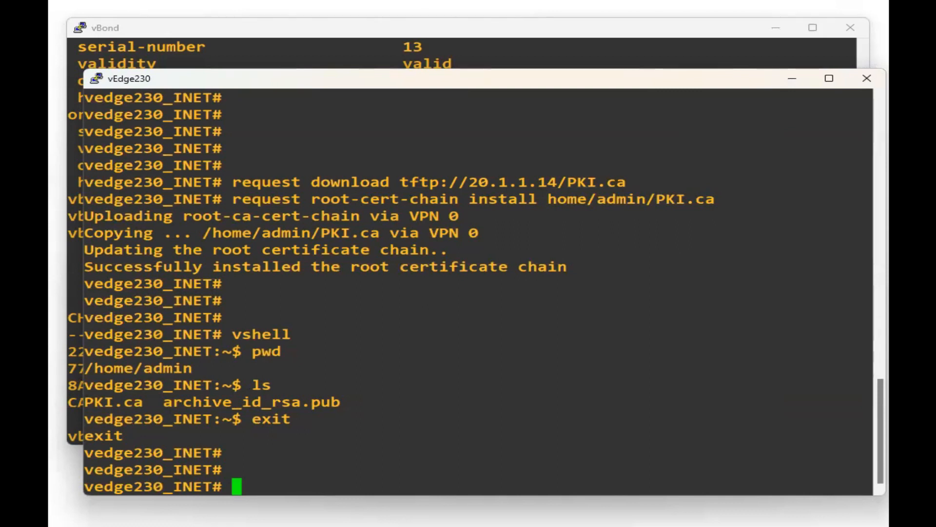
key("alt+Tab")
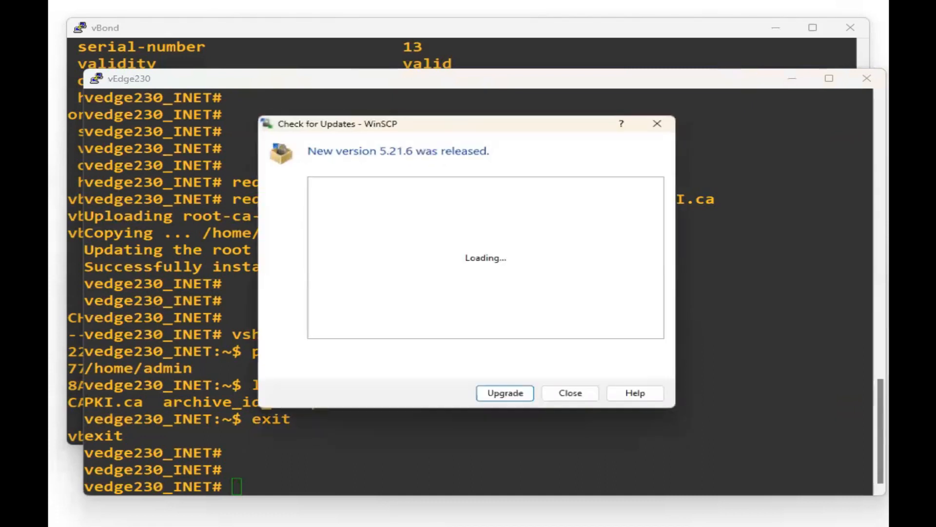
Try an SFTP login to 100.230.1.2, then cancel the stalled attempt and close the login form.
left_click(577, 401)
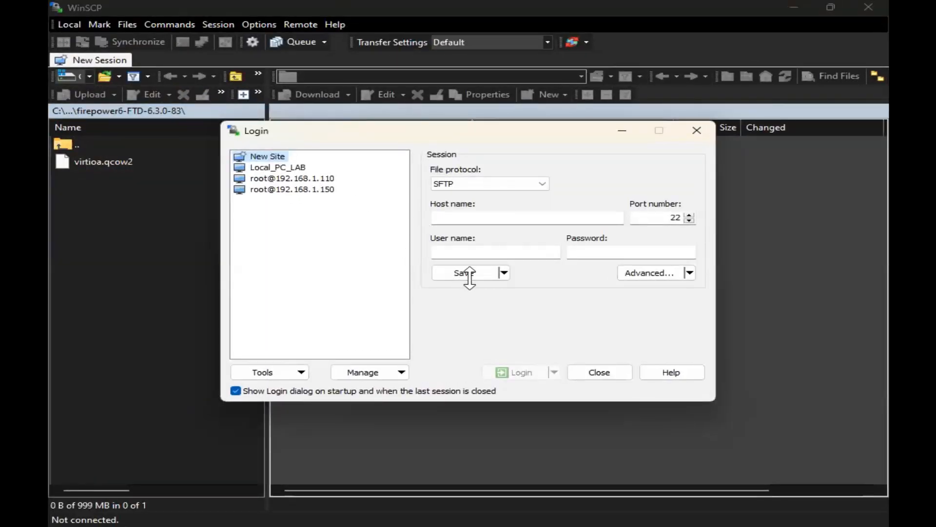
left_click(464, 218)
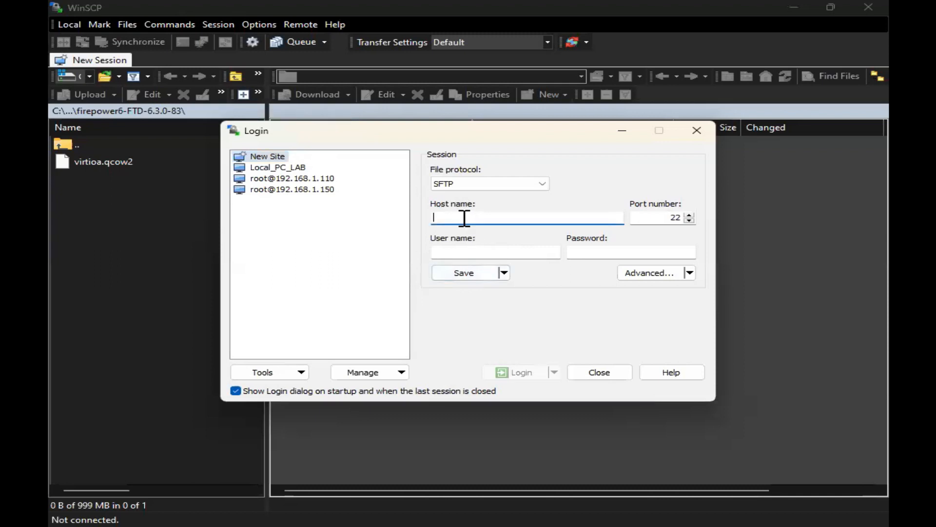
type("100.230.1.")
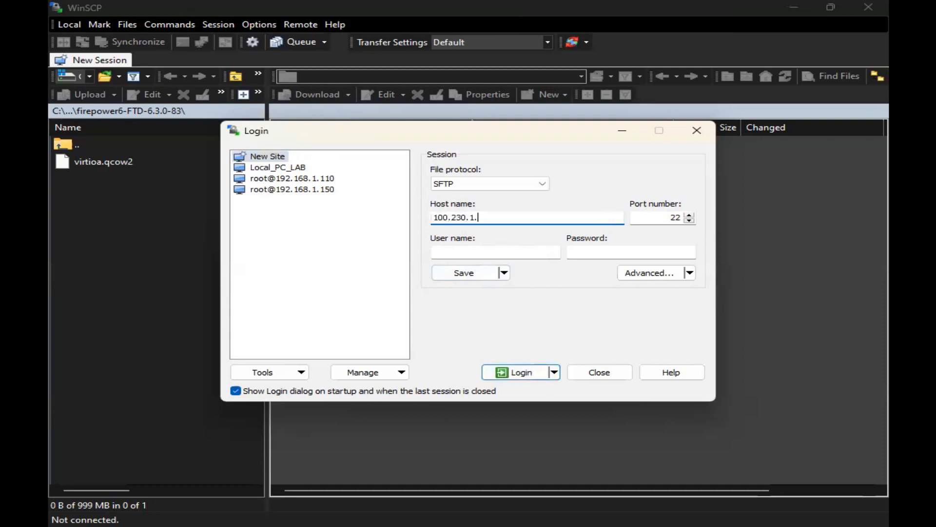
type("2")
left_click(491, 250)
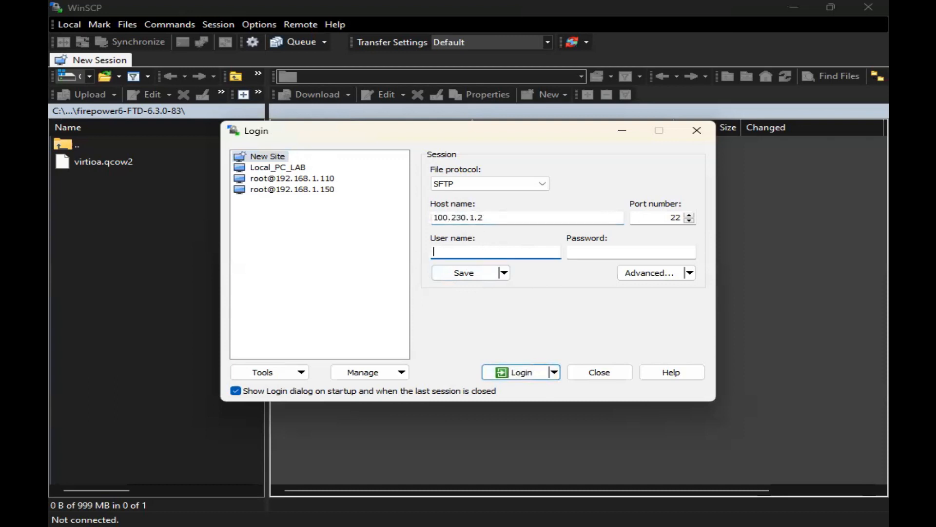
key("Tab")
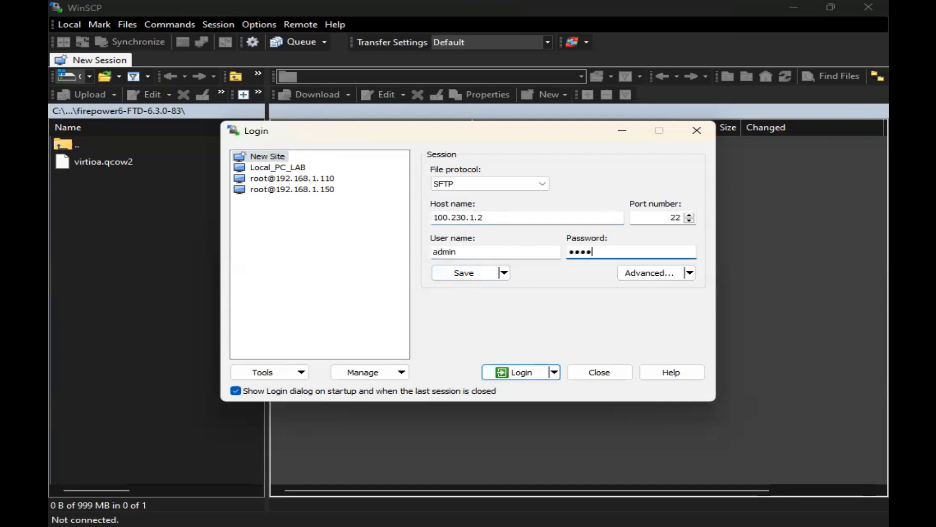
left_click(517, 373)
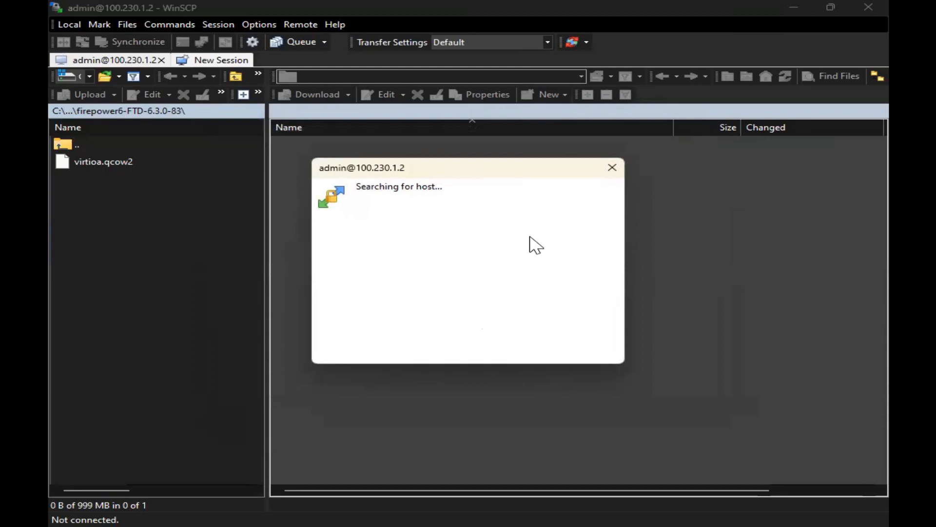
left_click(616, 168)
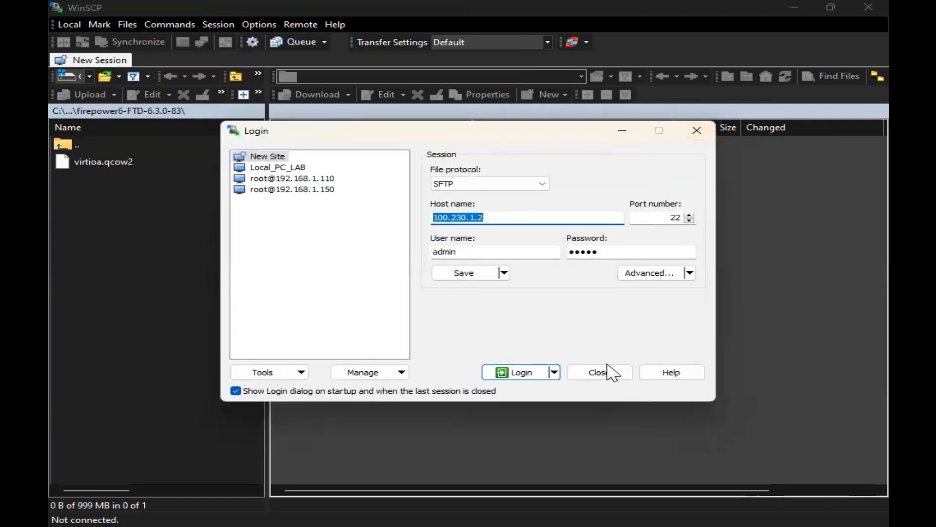
left_click(610, 369)
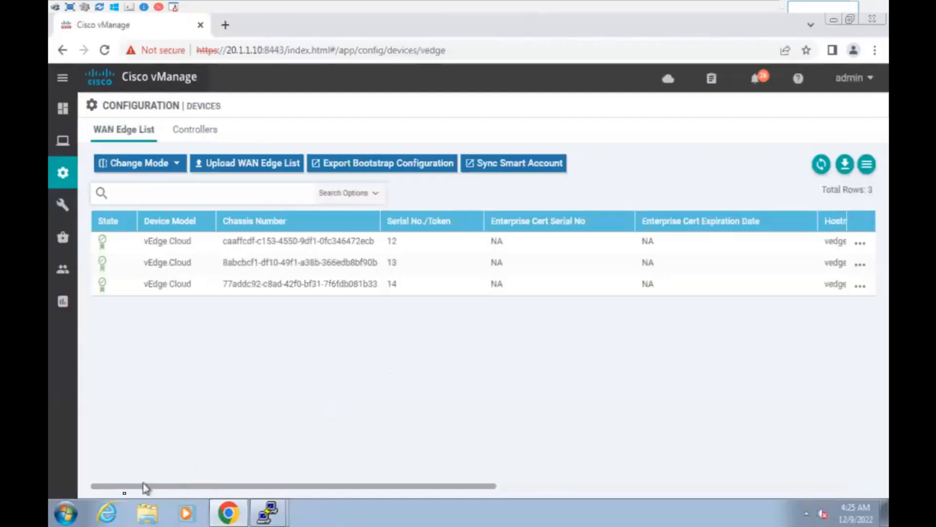
Relaunch WinSCP and log in to 100.230.1.2, trusting the host key and accepting the banner.
left_click(65, 513)
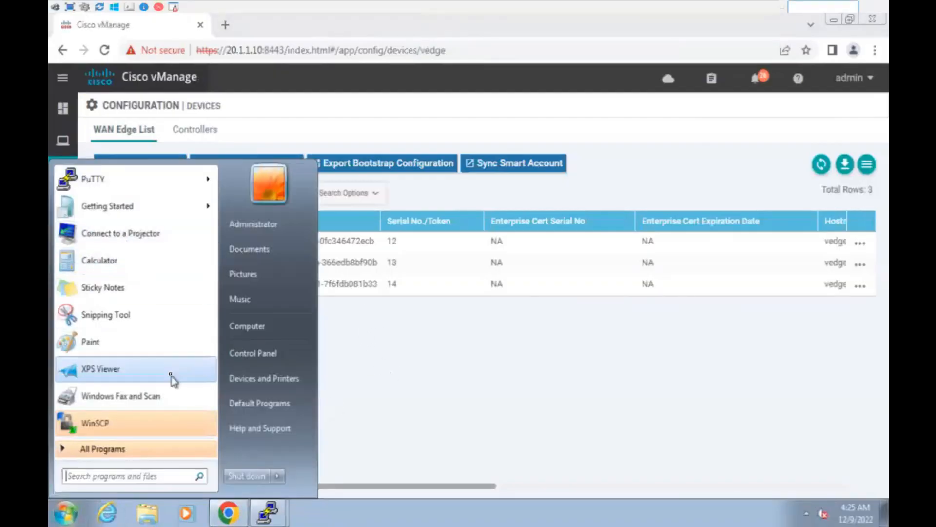
left_click(135, 422)
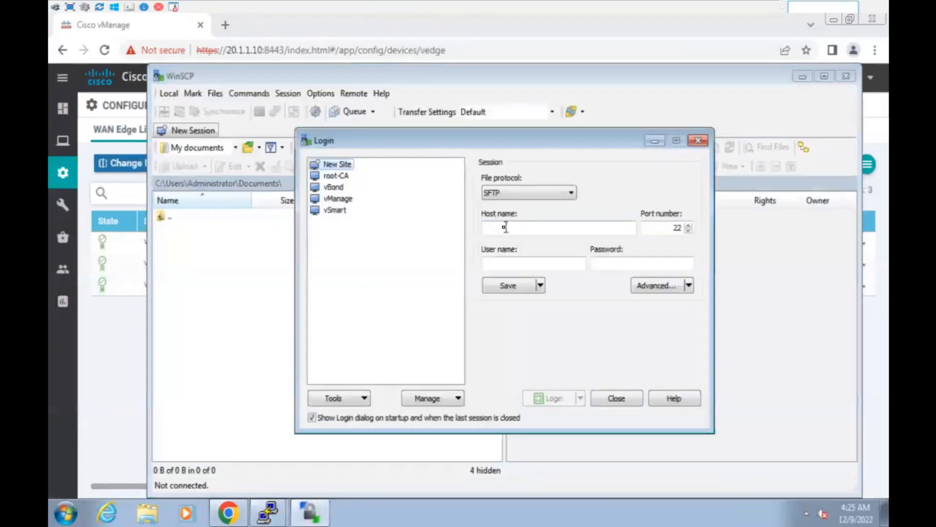
type("100.230.1.2")
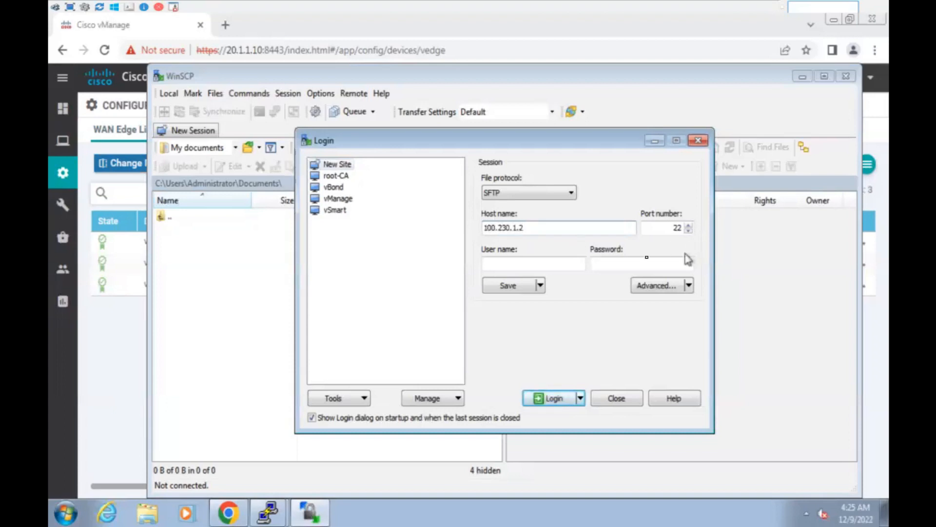
left_click(547, 264)
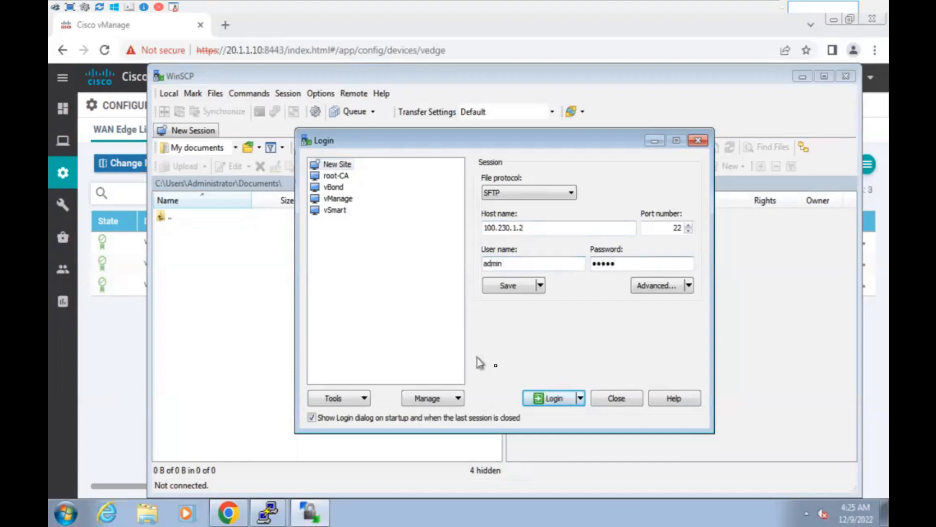
left_click(540, 398)
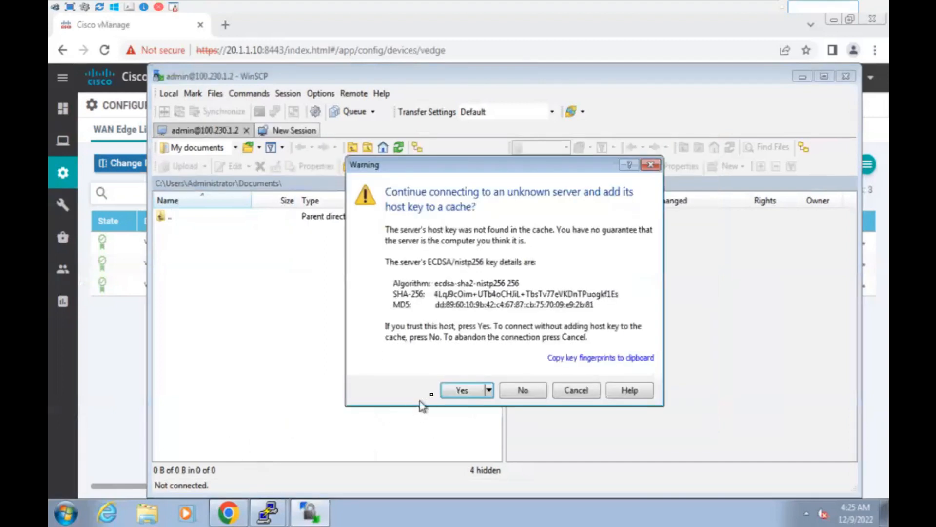
left_click(458, 392)
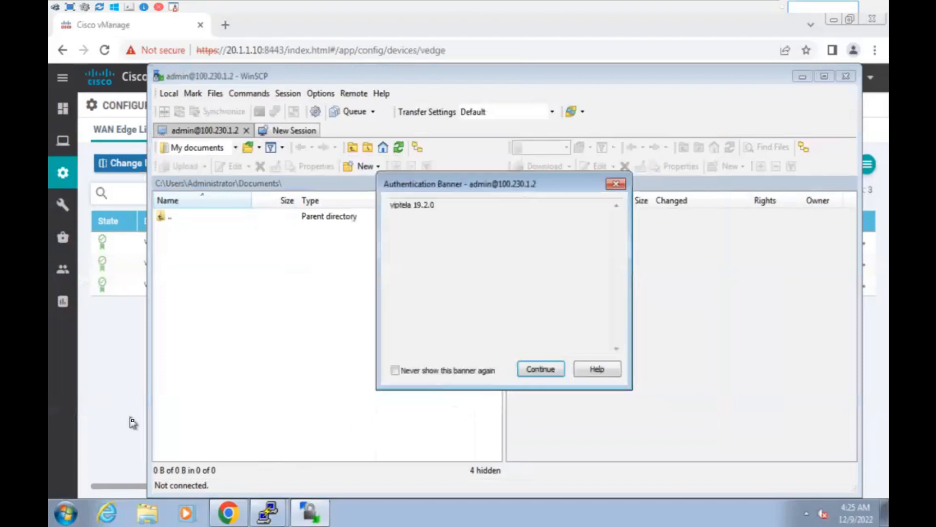
left_click(540, 369)
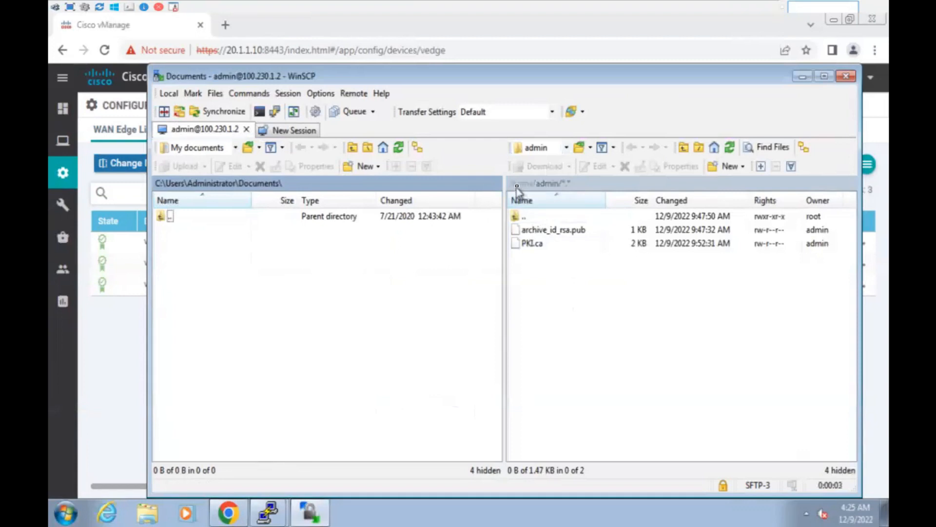
Download the remote PKI.ca file to the local Desktop folder.
left_click(531, 243)
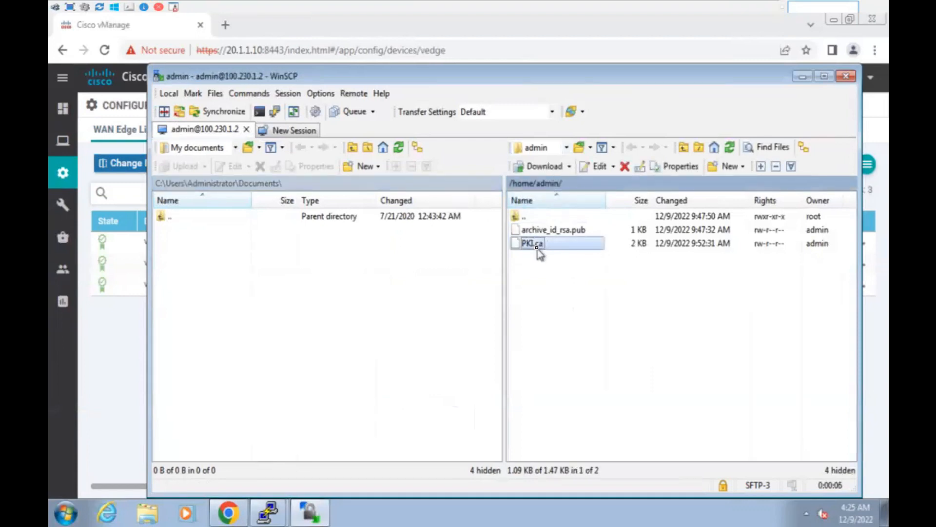
left_click(236, 147)
left_click(224, 176)
left_click_drag(536, 246, 248, 308)
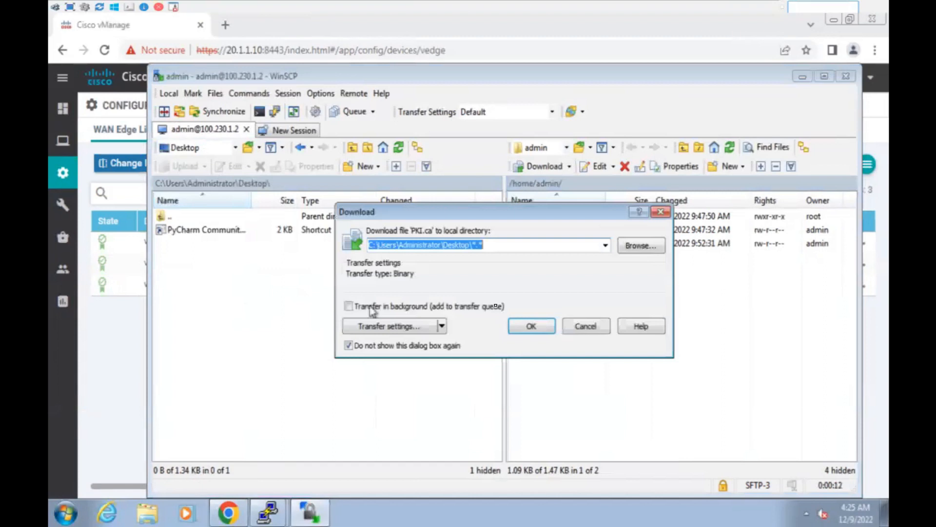
left_click(536, 324)
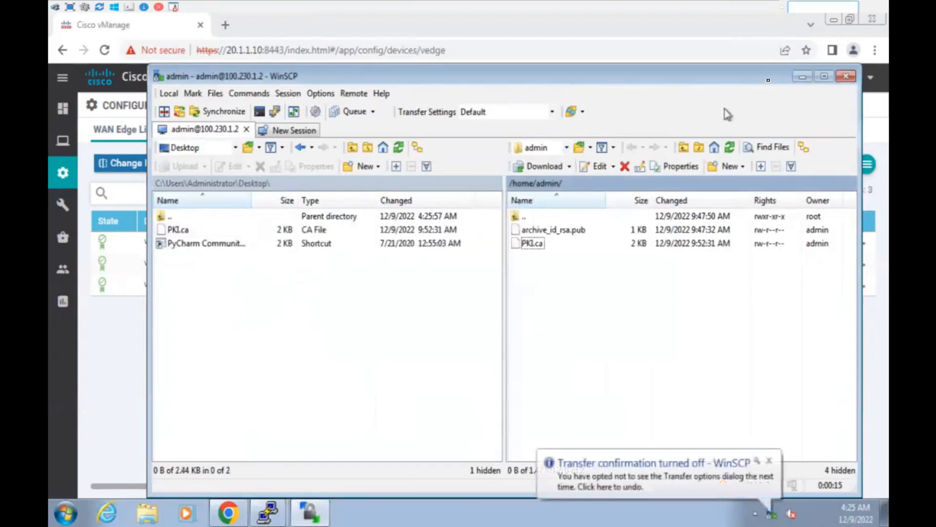
Open the downloaded PKI.ca in Notepad, highlight its certificate text, then close it.
left_click(802, 76)
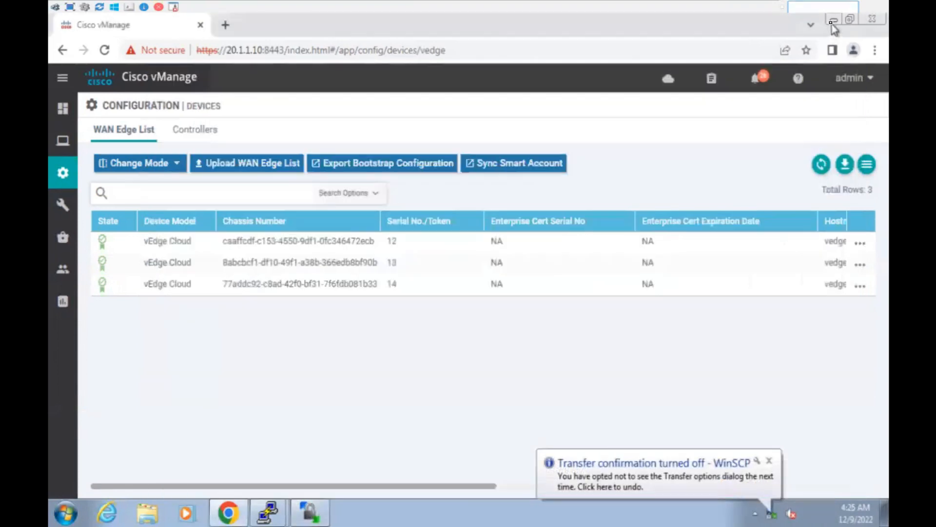
left_click(833, 25)
left_click(832, 26)
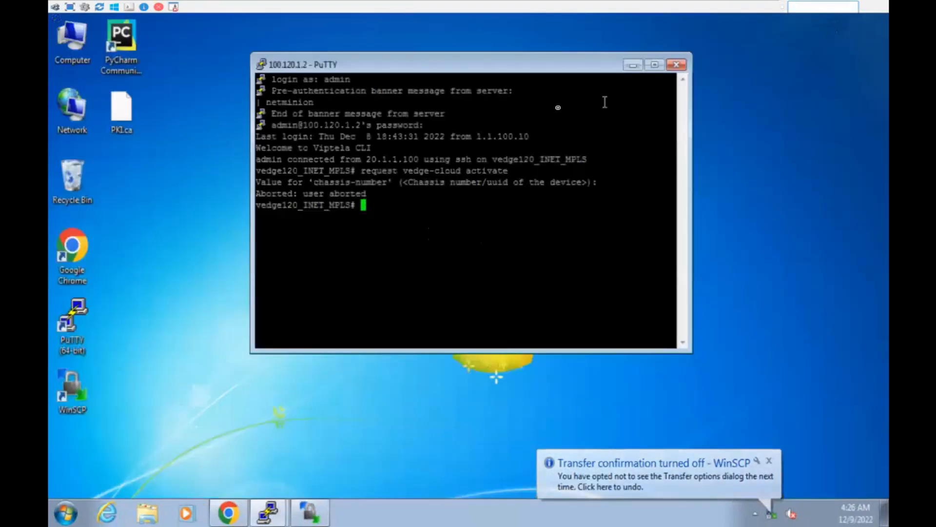
left_click(122, 125)
double_click(122, 124)
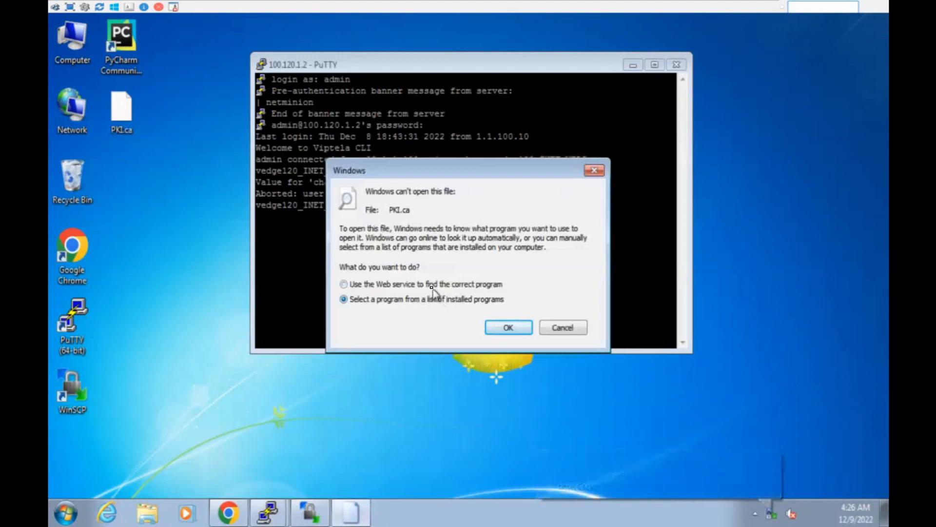
left_click(507, 328)
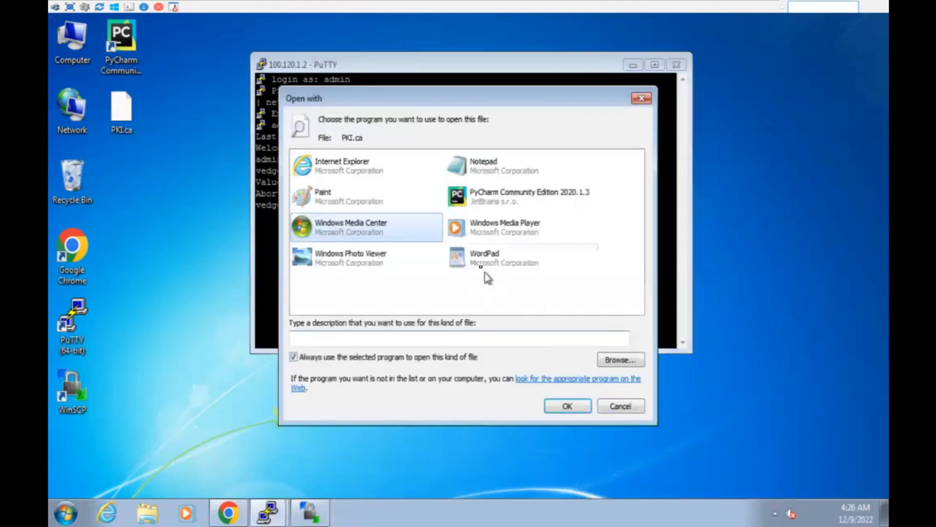
double_click(487, 166)
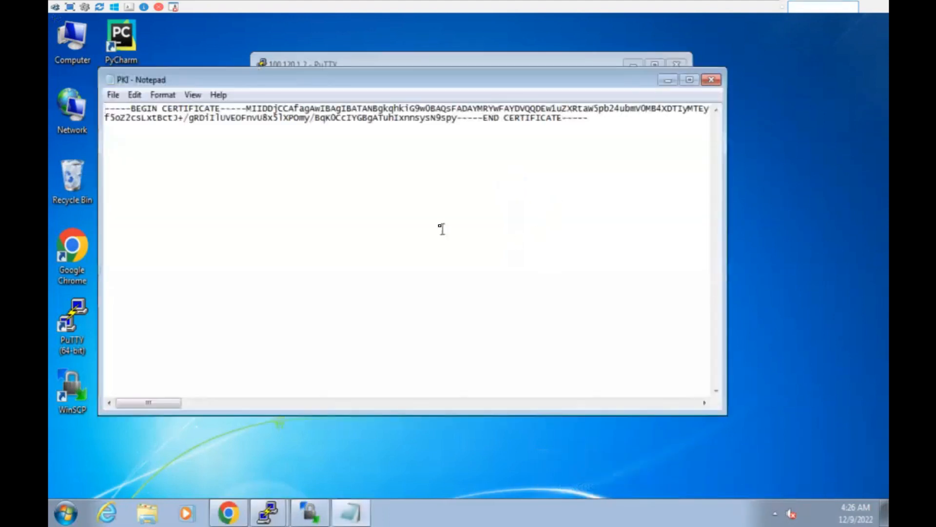
left_click_drag(136, 108, 188, 107)
left_click_drag(291, 109, 600, 125)
left_click(627, 155)
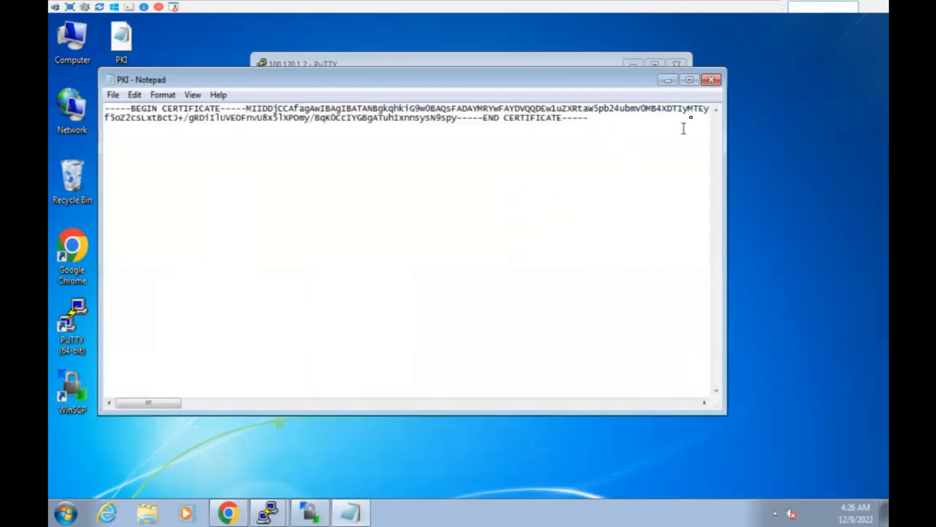
left_click(711, 79)
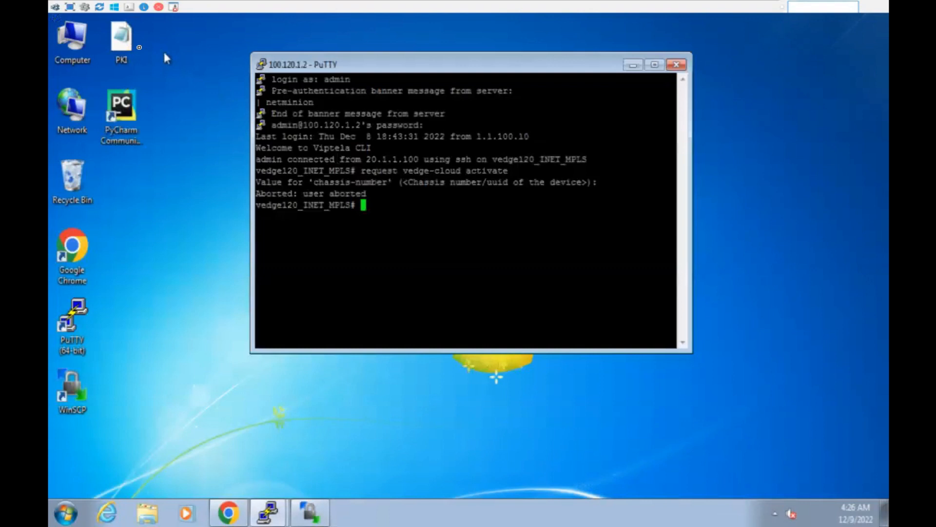
Delete the local PKI.ca from the desktop to the Recycle Bin.
left_click(124, 45)
key("Delete")
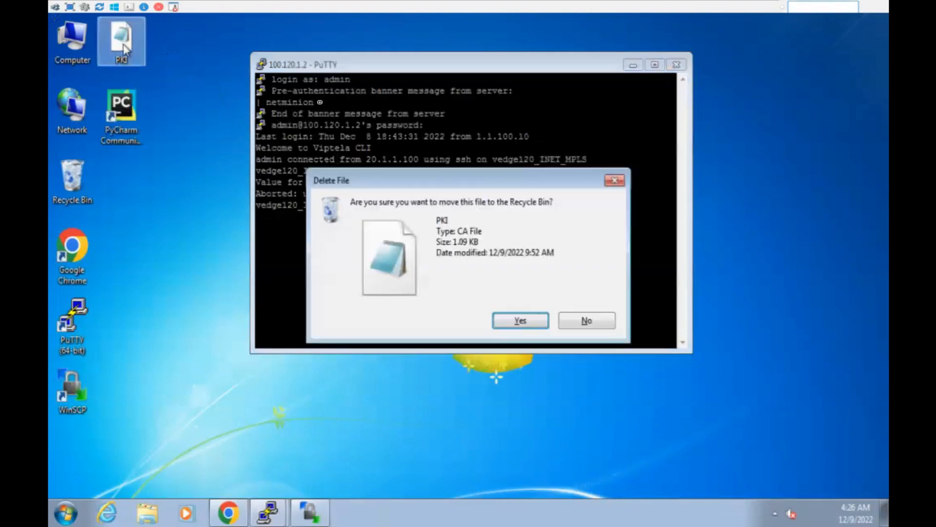
left_click(519, 320)
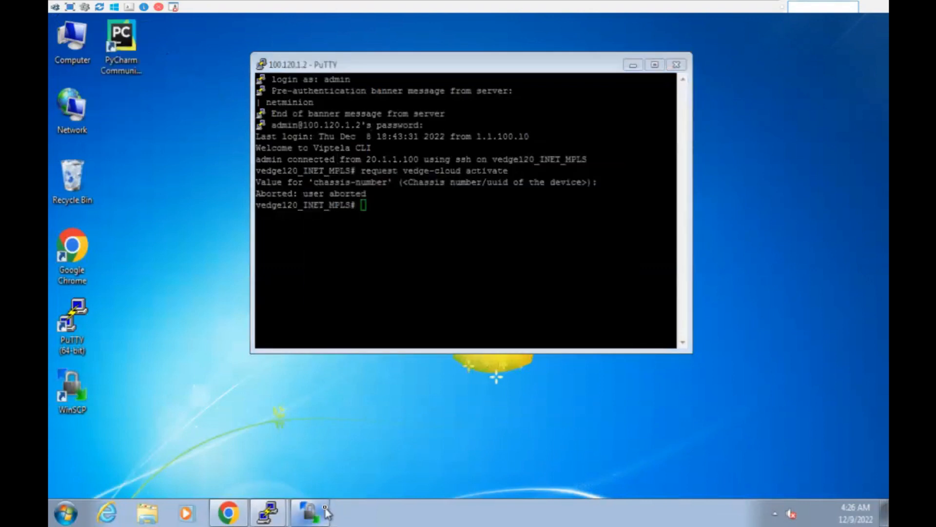
left_click(311, 512)
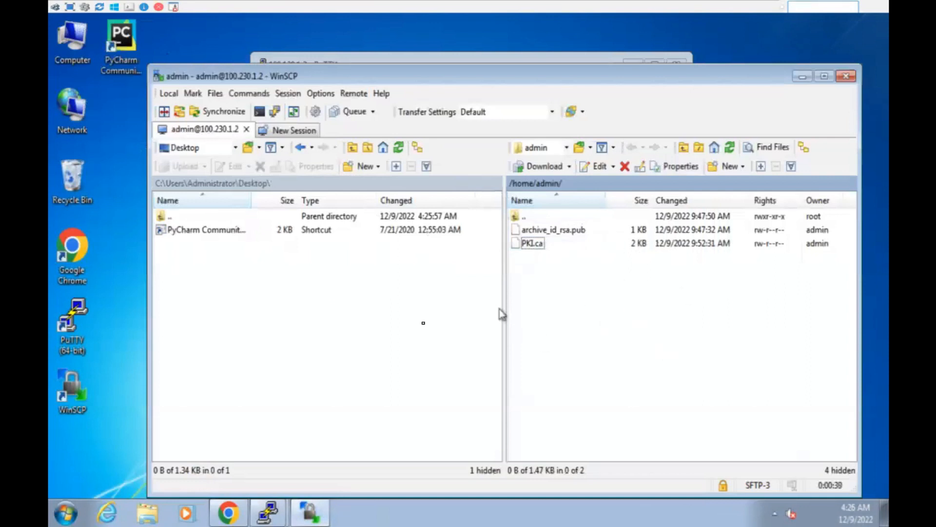
Bring WinSCP forward to see PKI.ca gone from the Desktop but still on the vEdge.
left_click(109, 134)
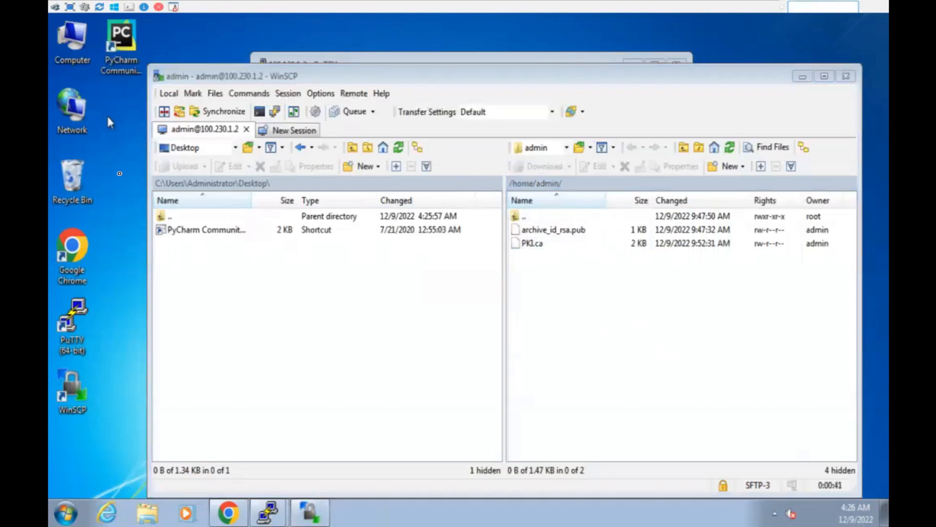
left_click(566, 253)
Highlight the vedge230_INET hostname and its 100.230.1.2/30 address line in PuTTY.
left_click(629, 9)
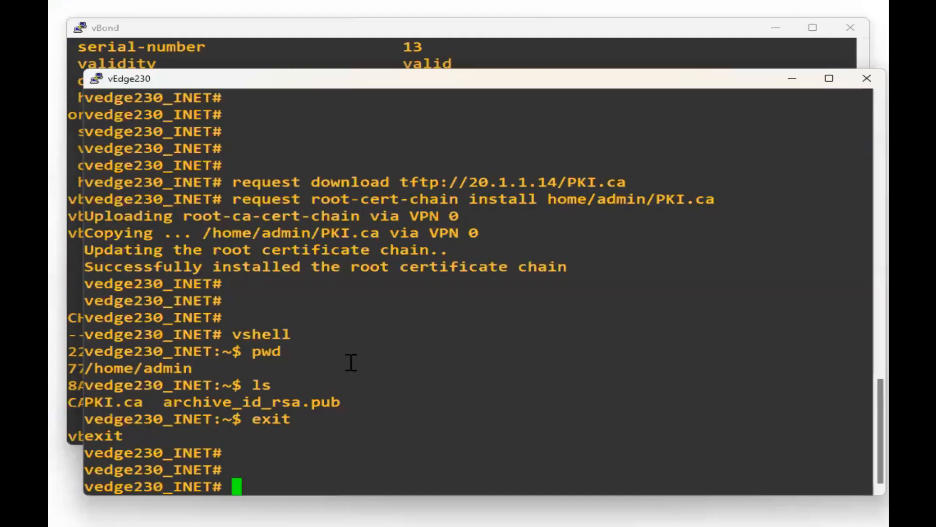
scroll(391, 315, "up", 12)
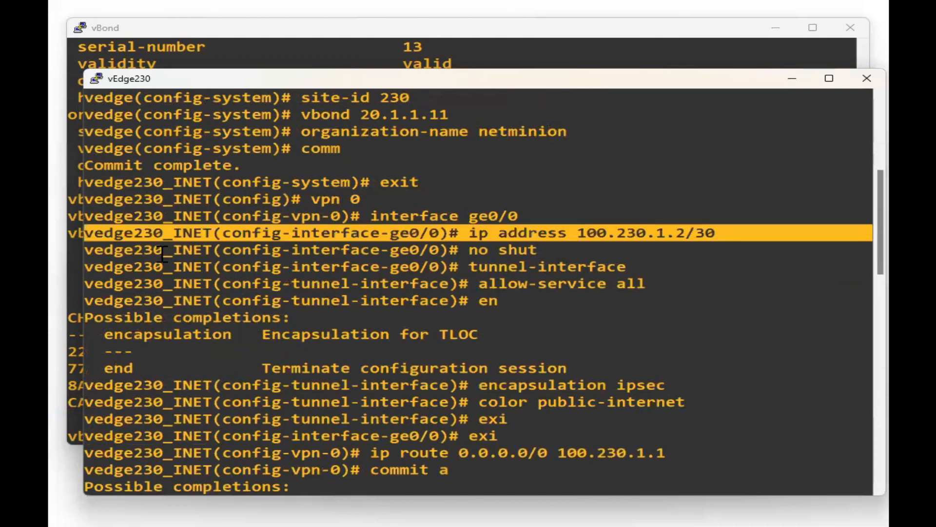
double_click(130, 235)
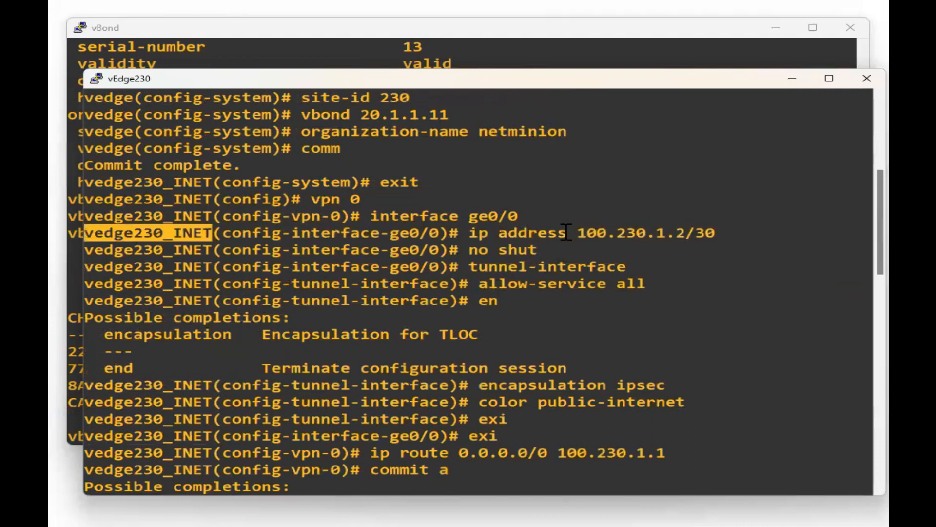
triple_click(612, 238)
scroll(619, 292, "down", 10)
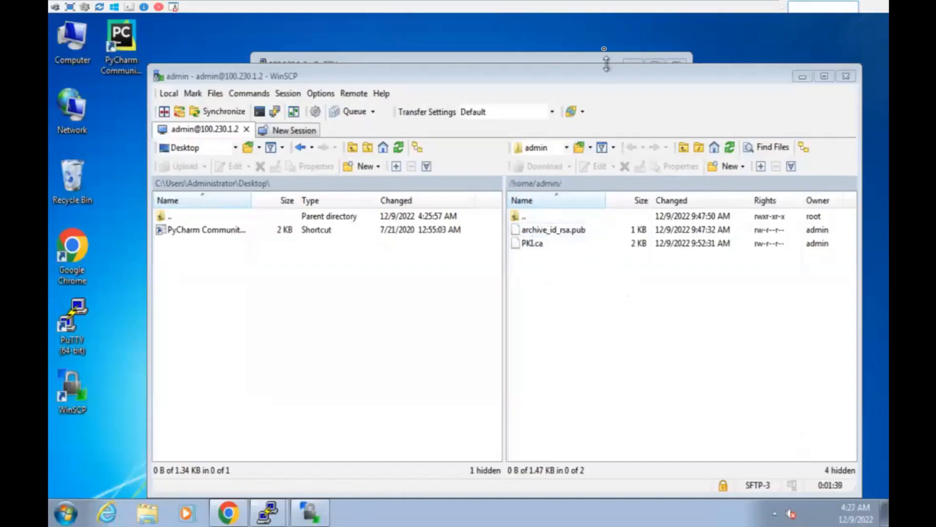
Highlight the ls output listing PKI.ca, then return to WinSCP.
mouse_move(635, 2)
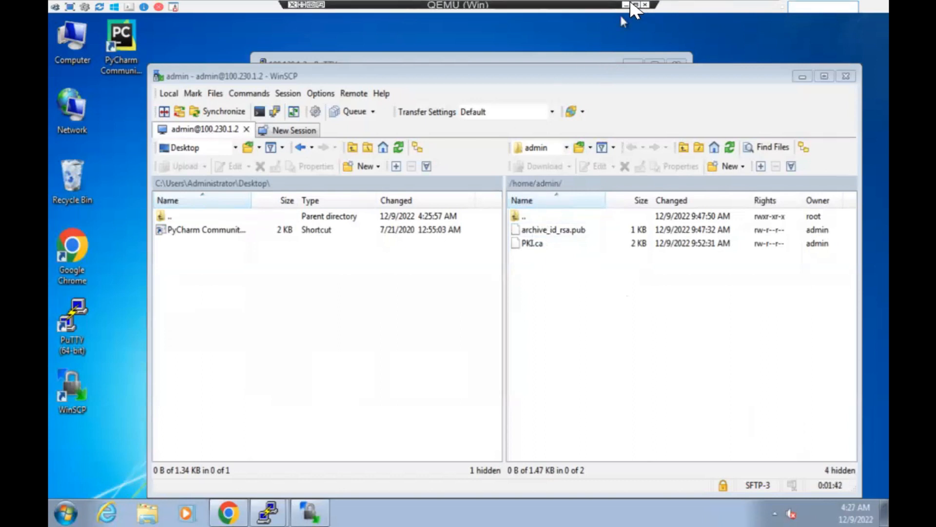
left_click(627, 5)
left_click_drag(340, 404, 85, 385)
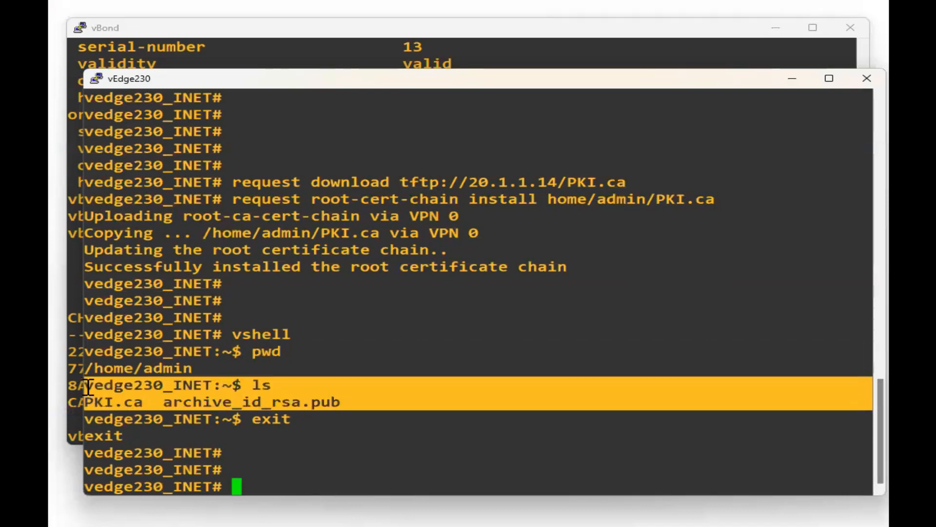
left_click(221, 402)
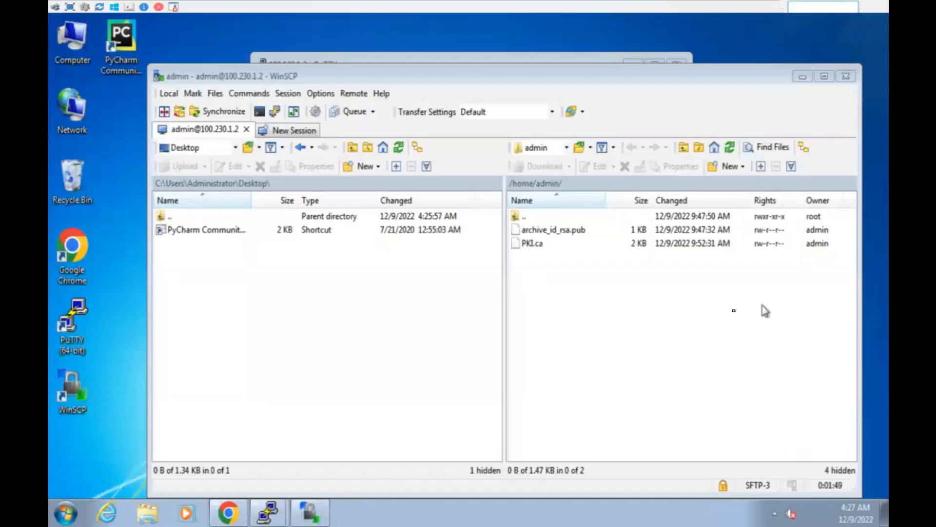
left_click(656, 330)
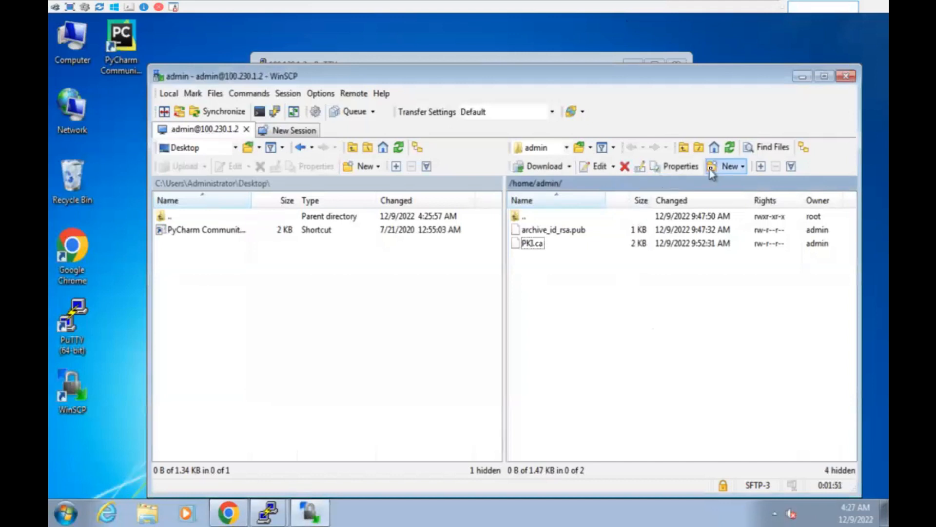
Create a new remote file named test-rishi in /home/admin.
left_click(731, 165)
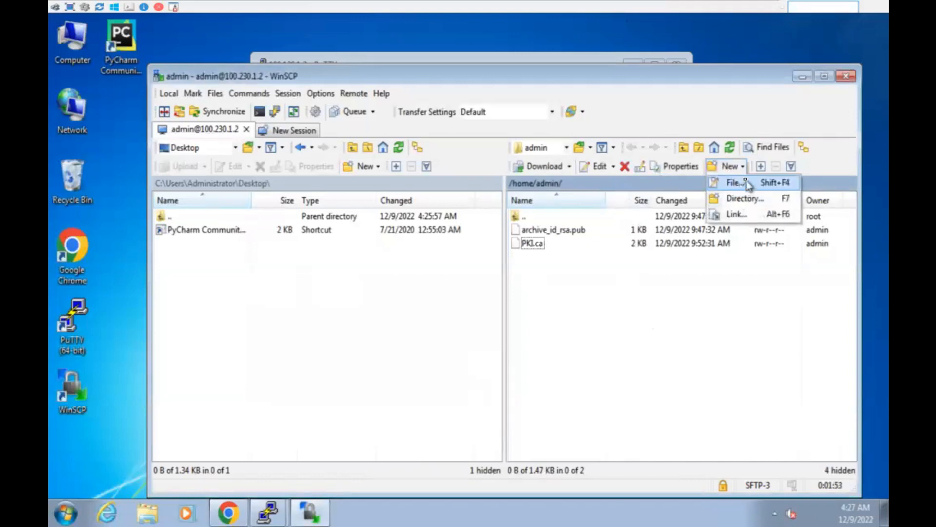
left_click(733, 183)
type("tes")
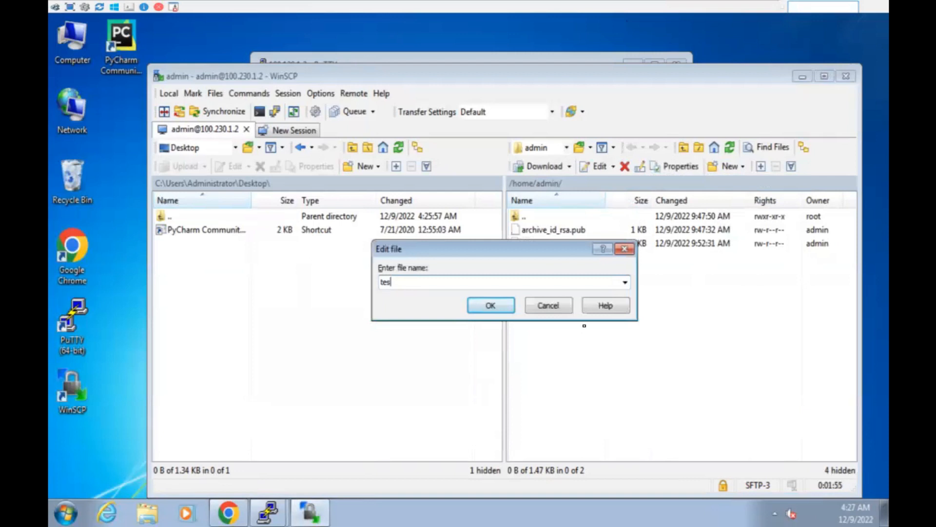
type("t-rishi")
left_click(501, 308)
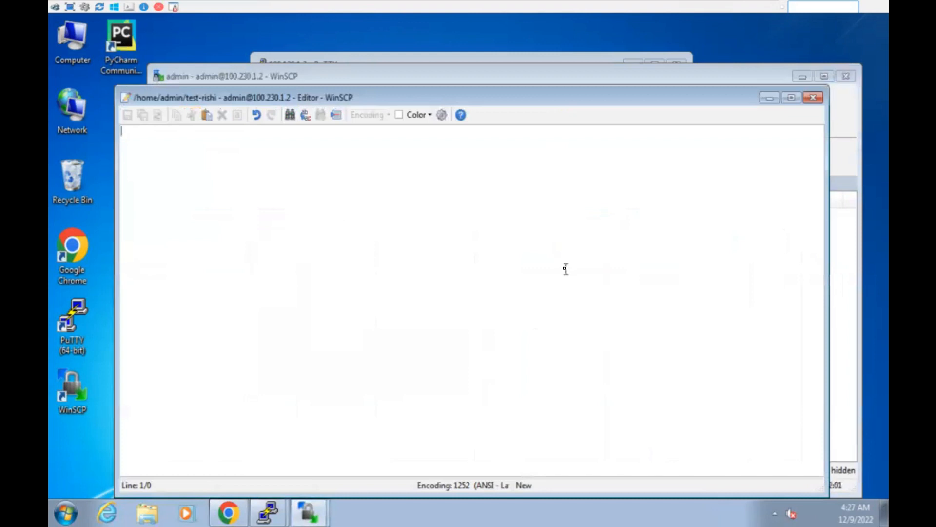
Write 'test for rishi winscp demo' into test-rishi, save it and close the editor.
type("t")
key("BackSpace")
type("test for ")
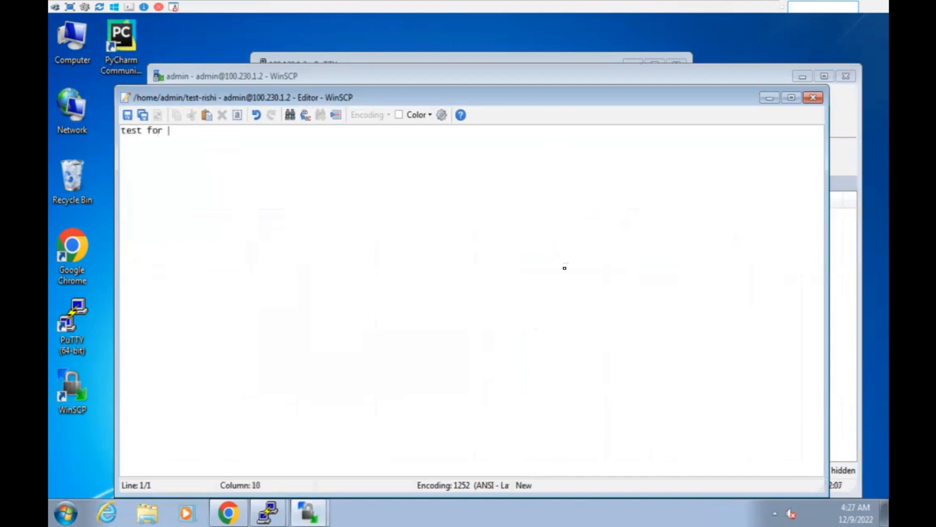
type("rishi winscp demo")
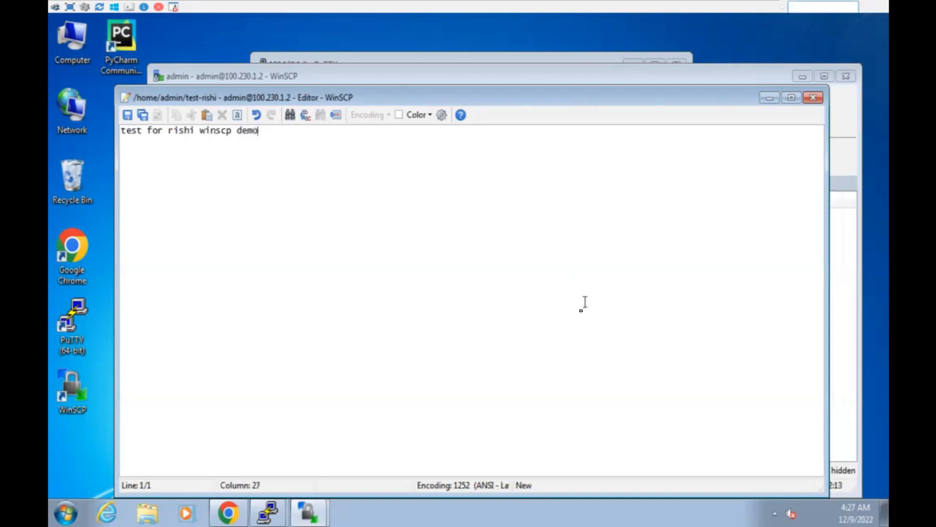
key("ctrl+s")
left_click(812, 99)
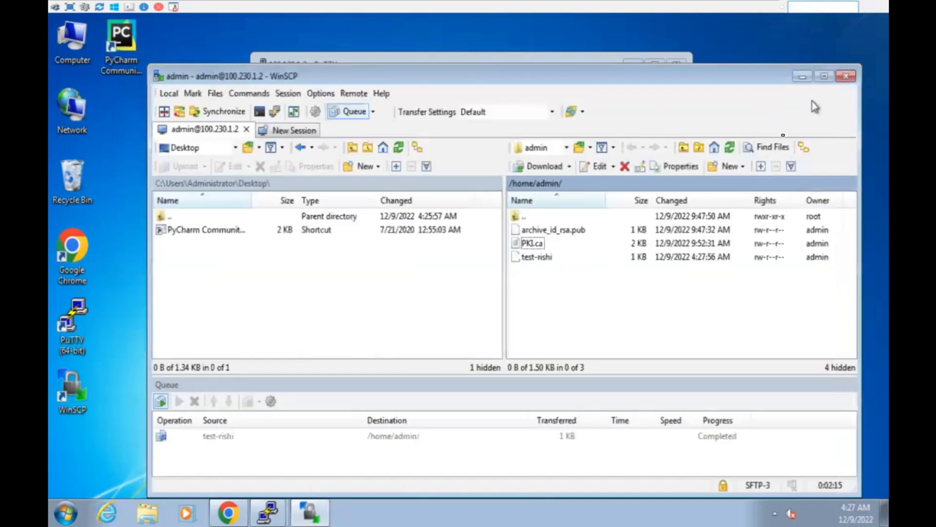
Enter the vEdge230 vshell and list the home folder with ls.
mouse_move(475, 1)
left_click(627, 5)
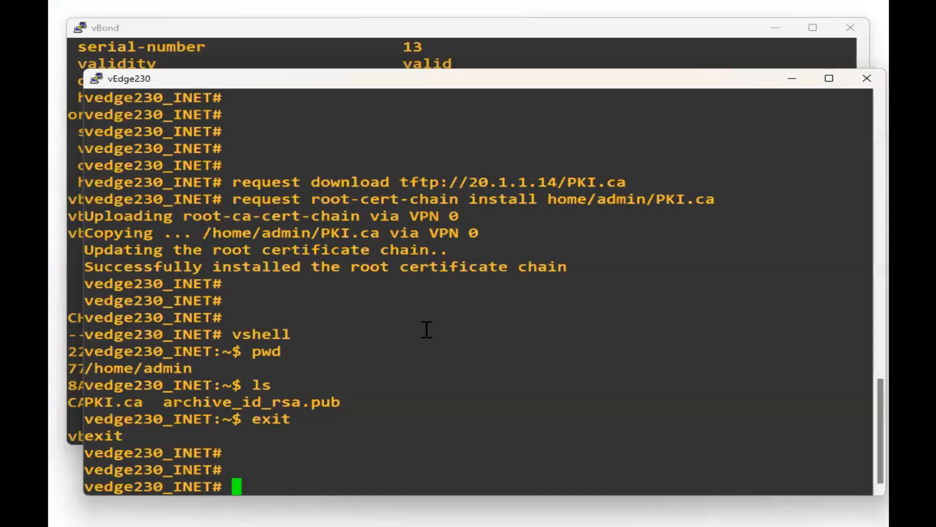
type("vshell")
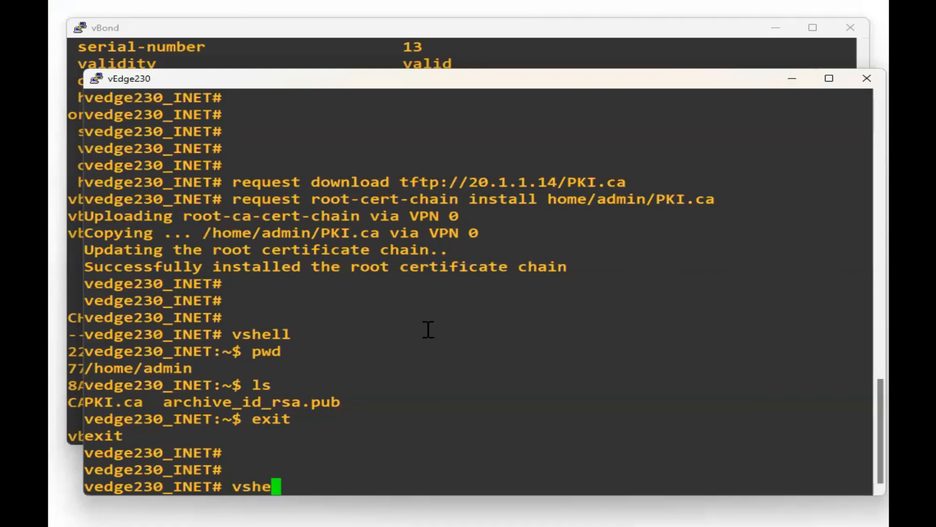
key("Return")
key("Return")
key("Return")
key("Return")
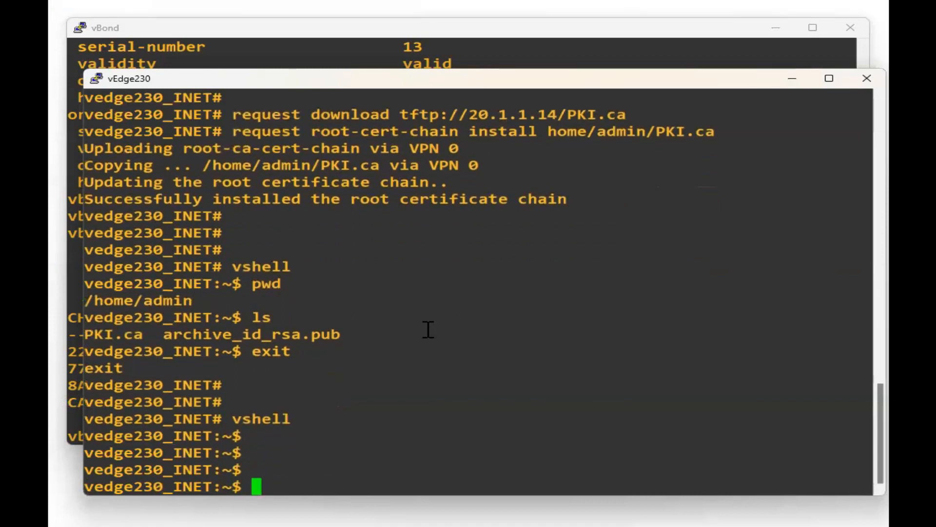
type("ls")
key("Return")
Print test-rishi with cat, showing 'test for rishi winscp demo', then return to WinSCP.
double_click(428, 470)
key("ctrl+c")
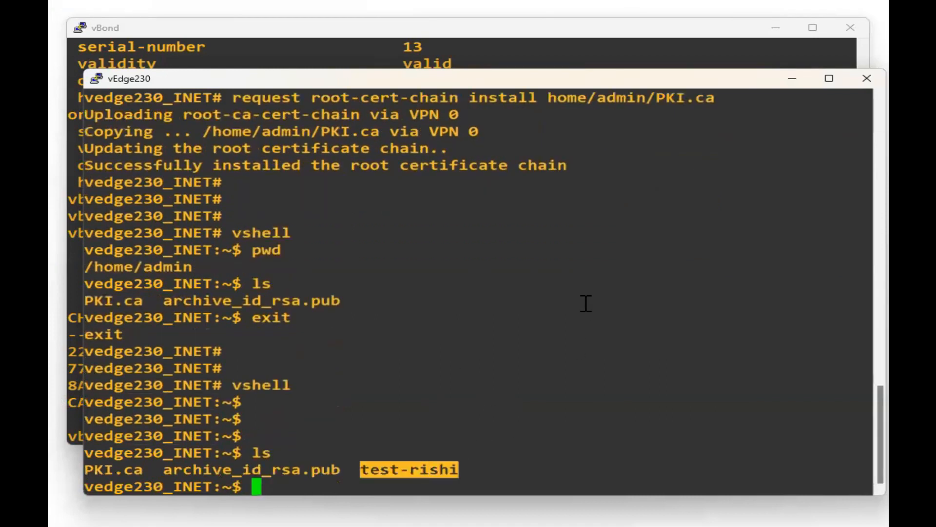
type("cat")
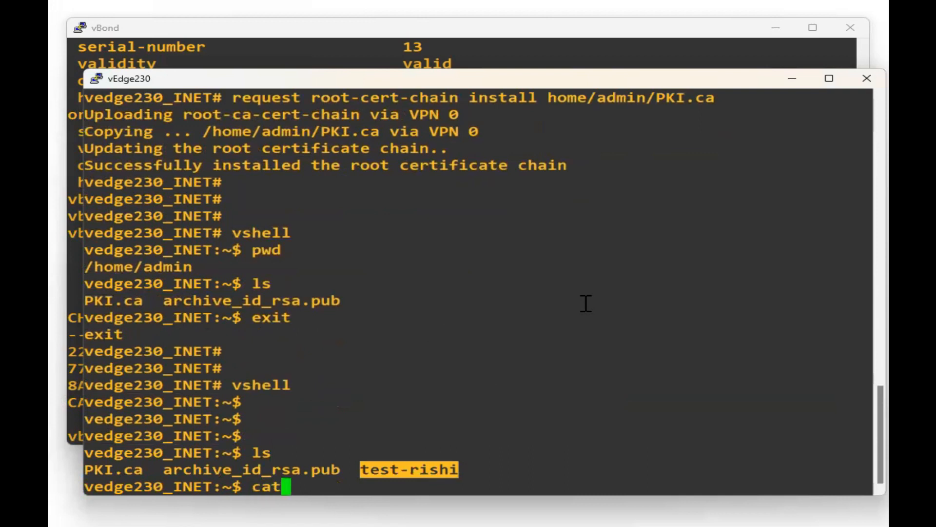
right_click(585, 303)
key("Return")
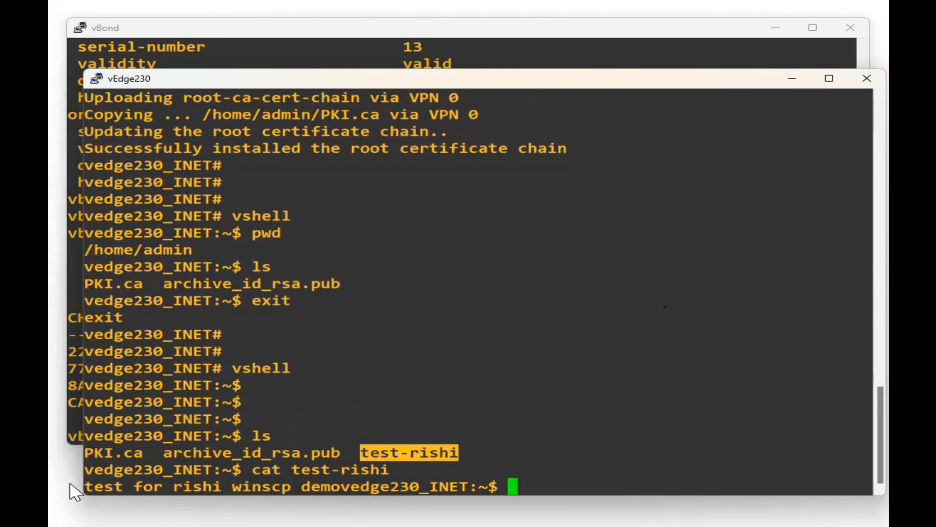
left_click_drag(94, 486, 332, 497)
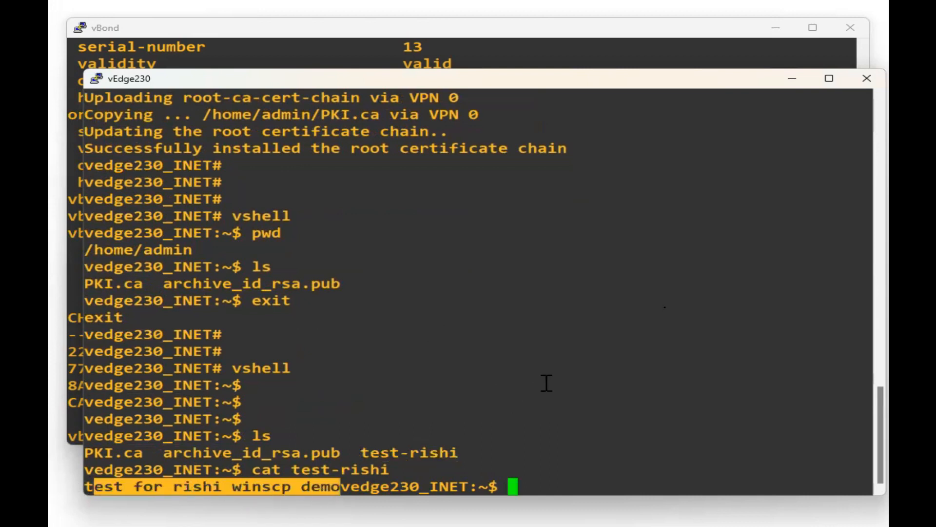
key("Return")
key("Return")
key("Return")
key("Return")
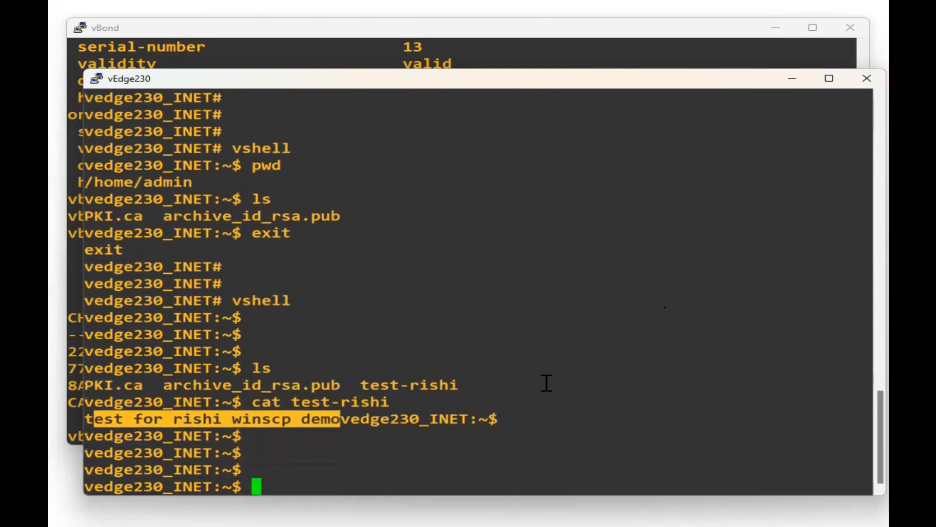
key("Return")
key("Return")
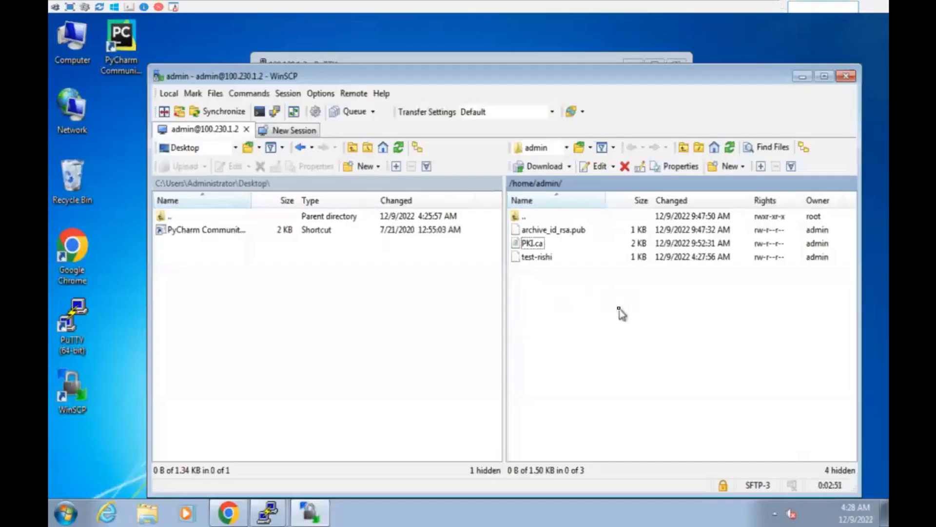
left_click(212, 277)
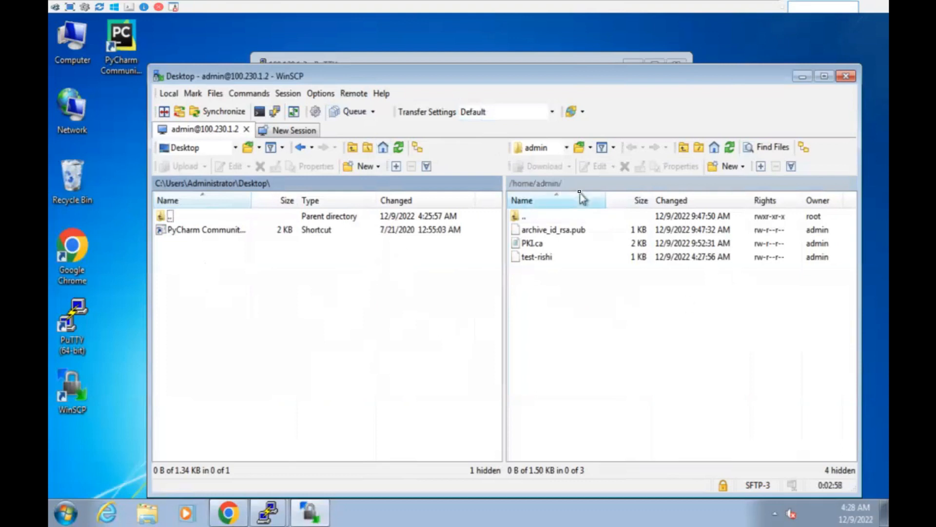
Delete test-rishi from the remote /home/admin folder.
left_click(549, 257)
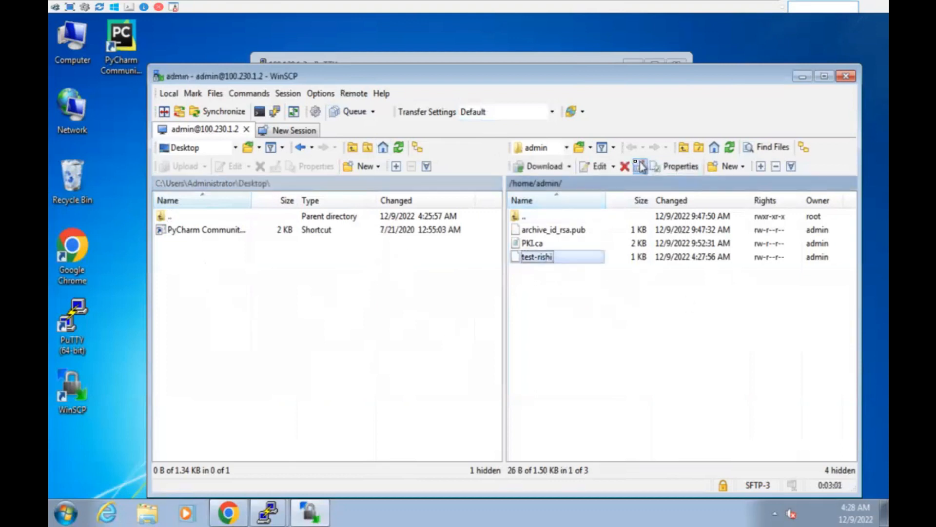
left_click(628, 167)
left_click(507, 312)
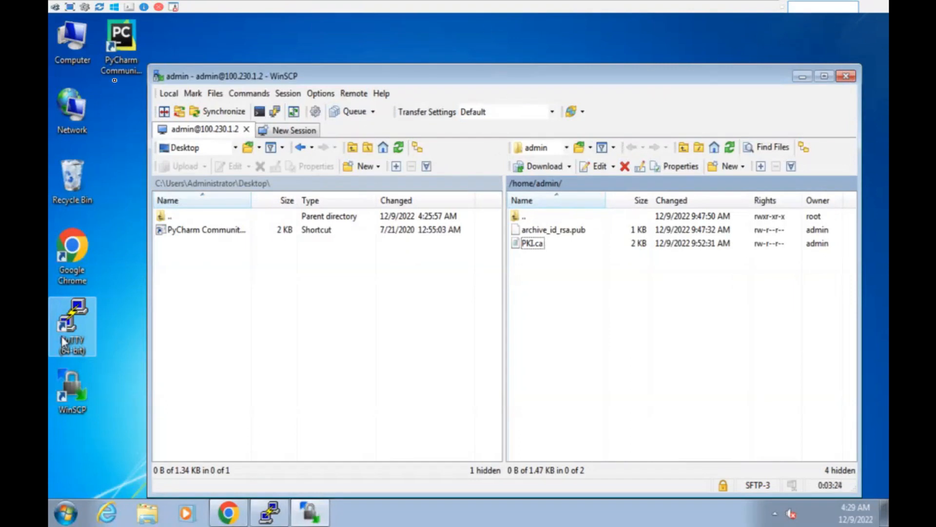
Switch the local panel to My documents and then back to Desktop.
left_click(113, 190)
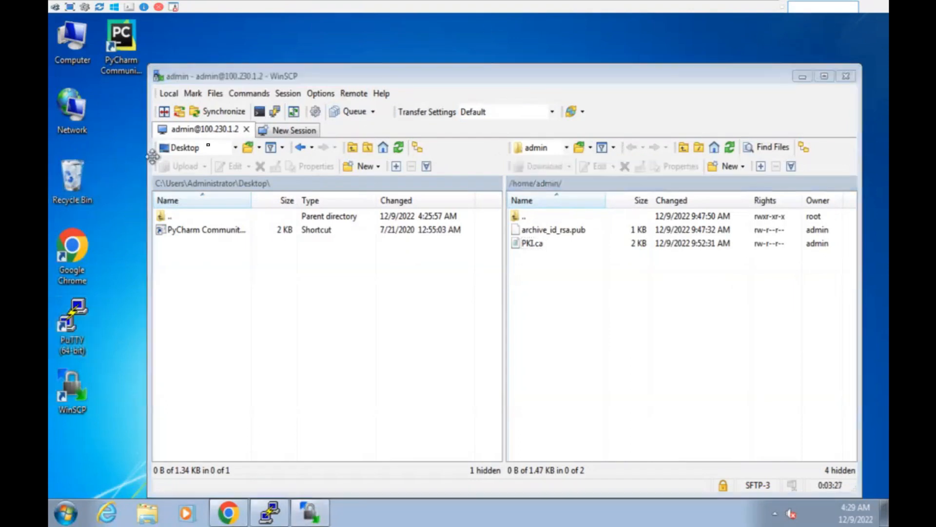
left_click(236, 148)
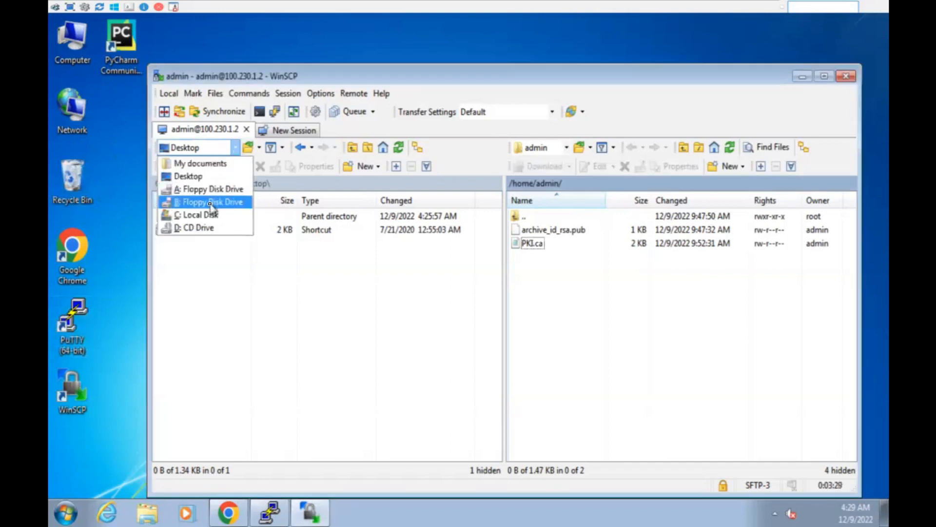
left_click(208, 164)
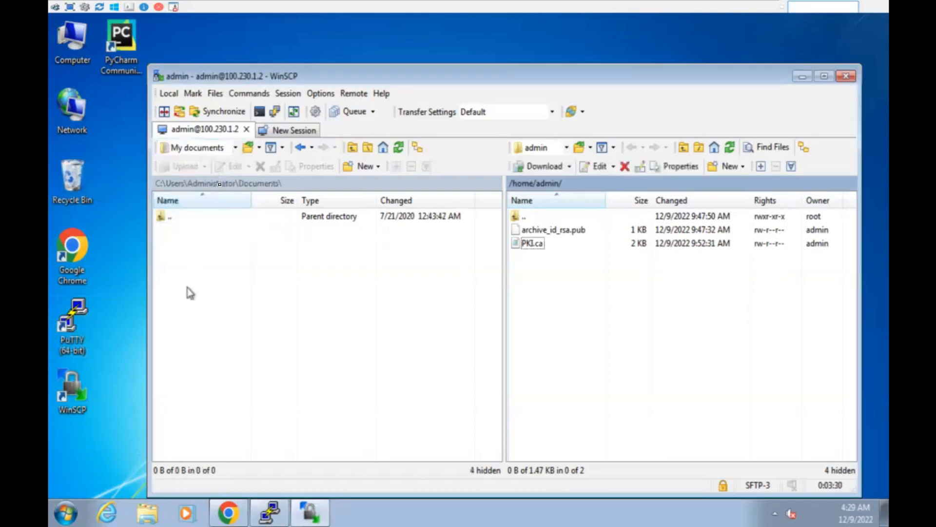
left_click(215, 147)
left_click(205, 173)
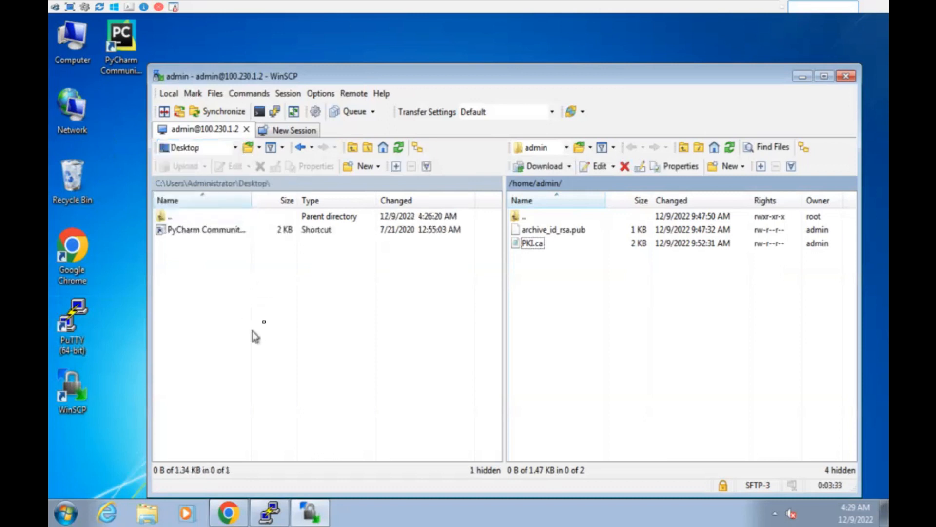
left_click(265, 323)
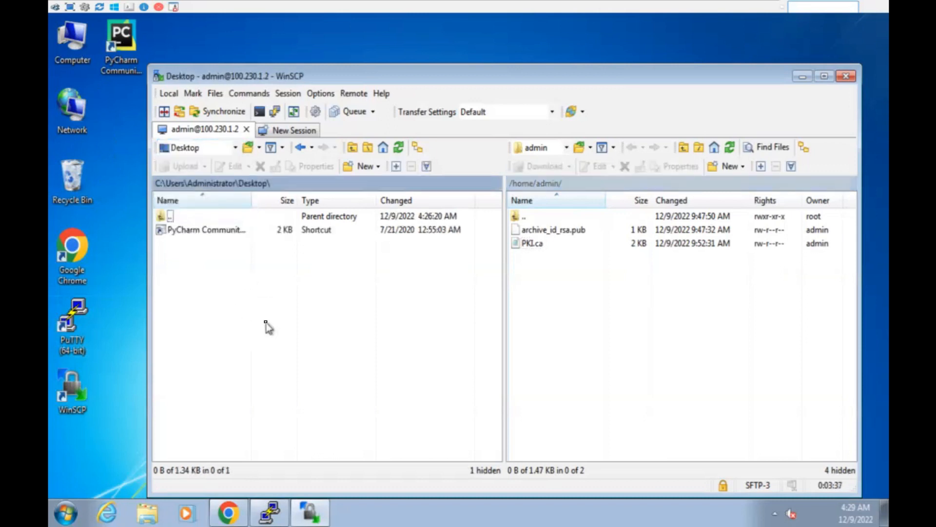
Create a new blank text document on the desktop.
right_click(117, 274)
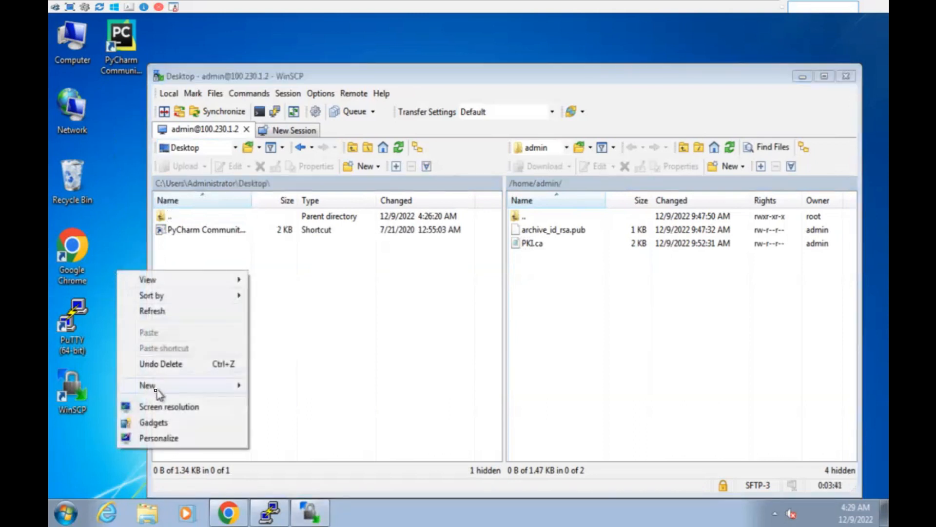
mouse_move(157, 391)
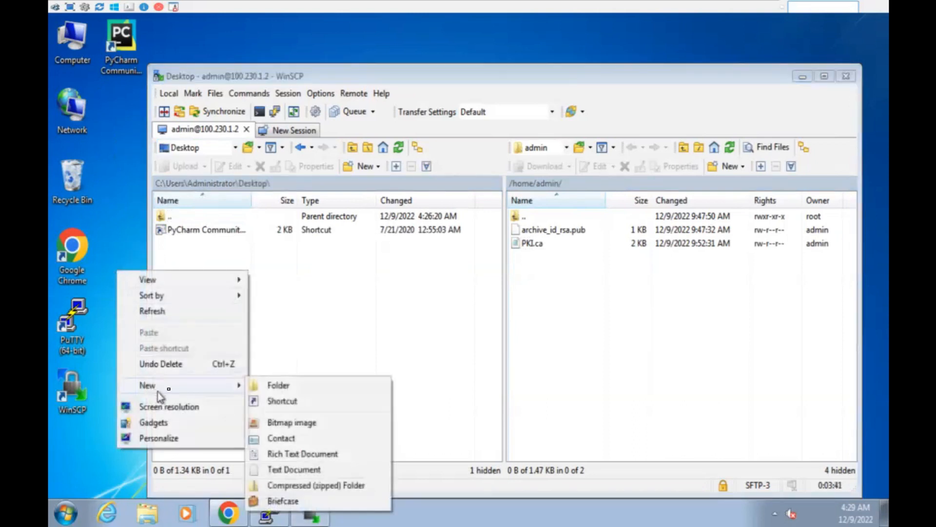
left_click(293, 469)
type("root")
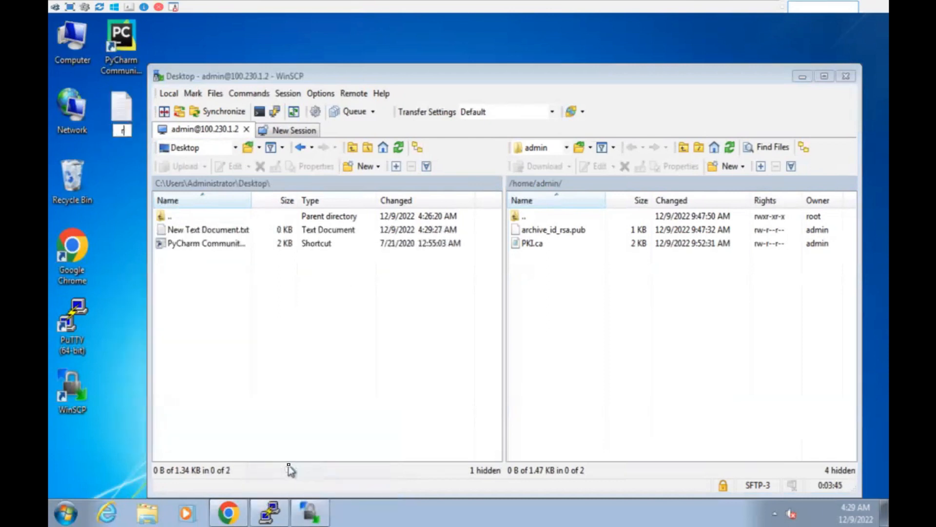
key("Return")
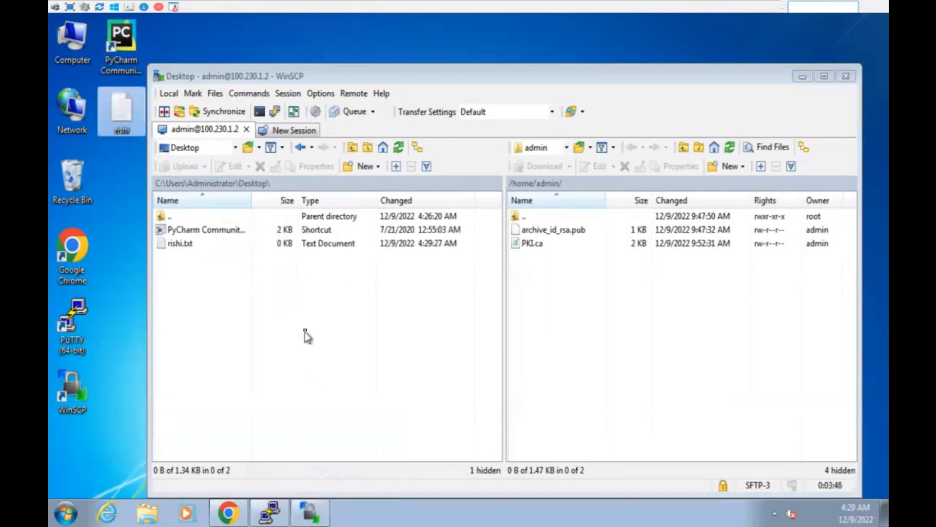
Upload rishi.txt to /home/admin and delete the remote copy, twice.
left_click(184, 245)
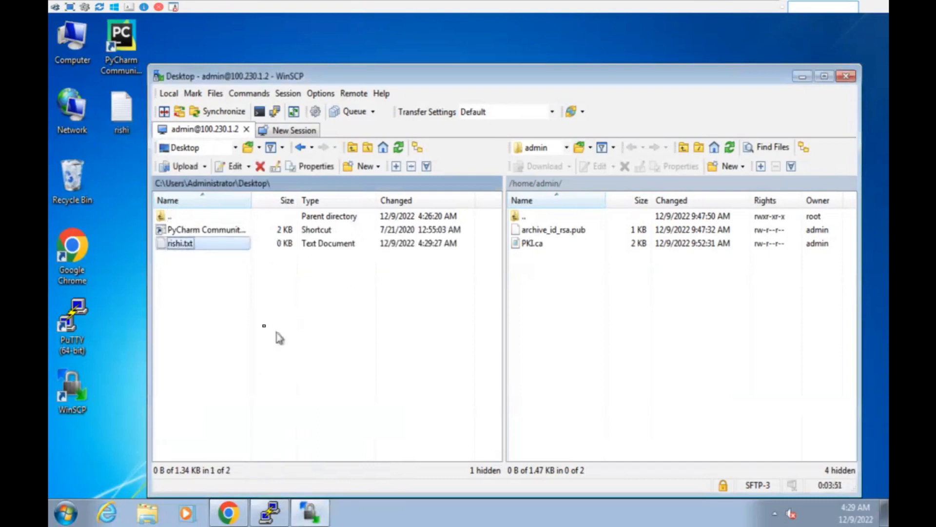
left_click_drag(197, 248, 628, 336)
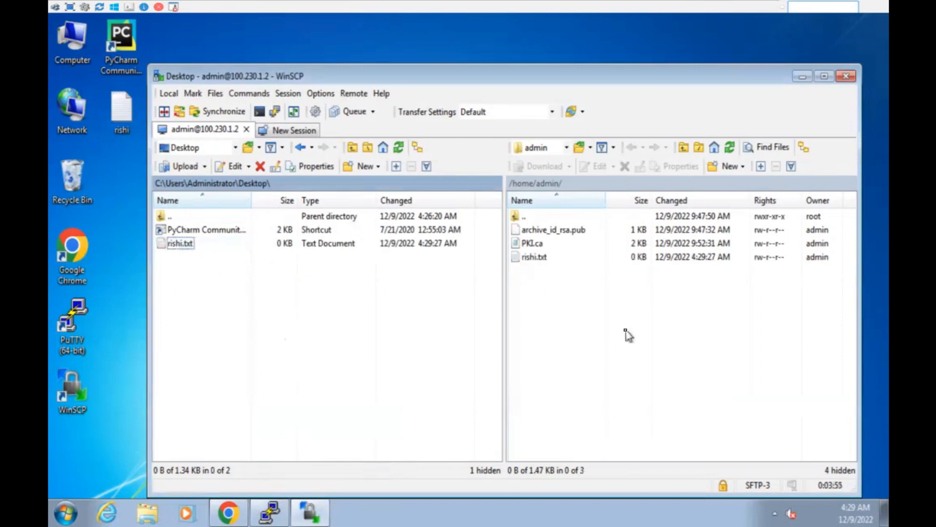
left_click(534, 259)
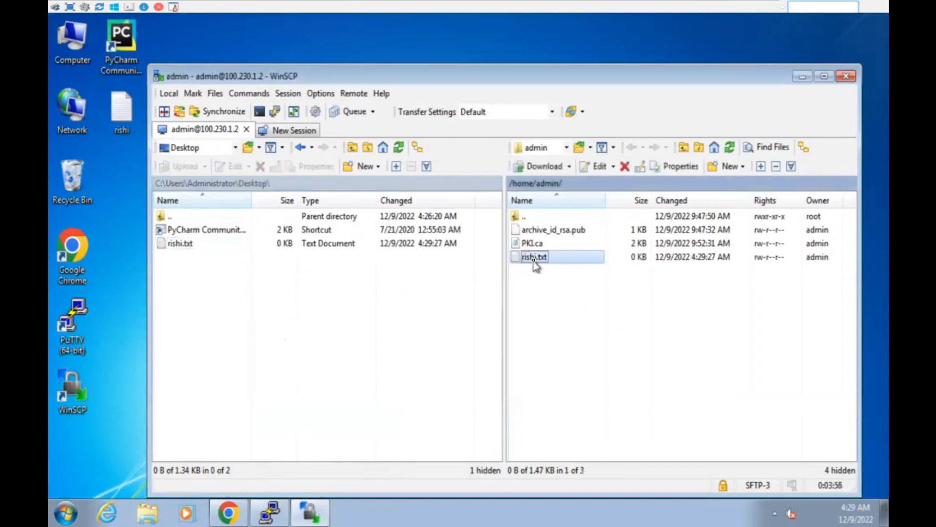
key("Delete")
left_click(499, 310)
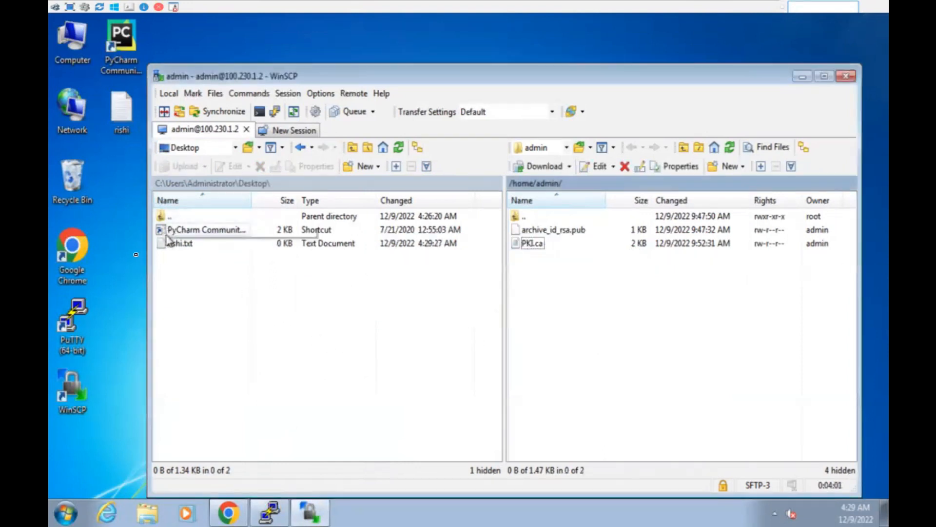
left_click(124, 133)
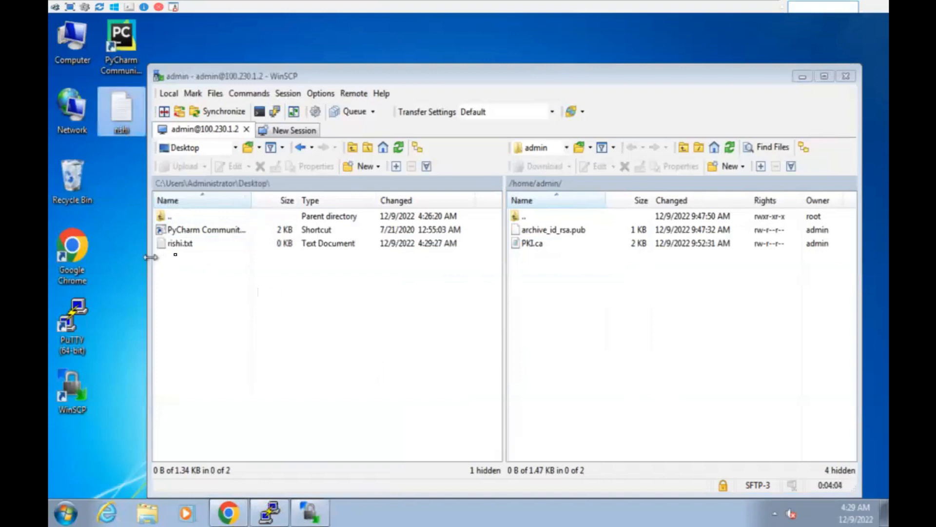
left_click(180, 246)
left_click_drag(181, 247, 593, 326)
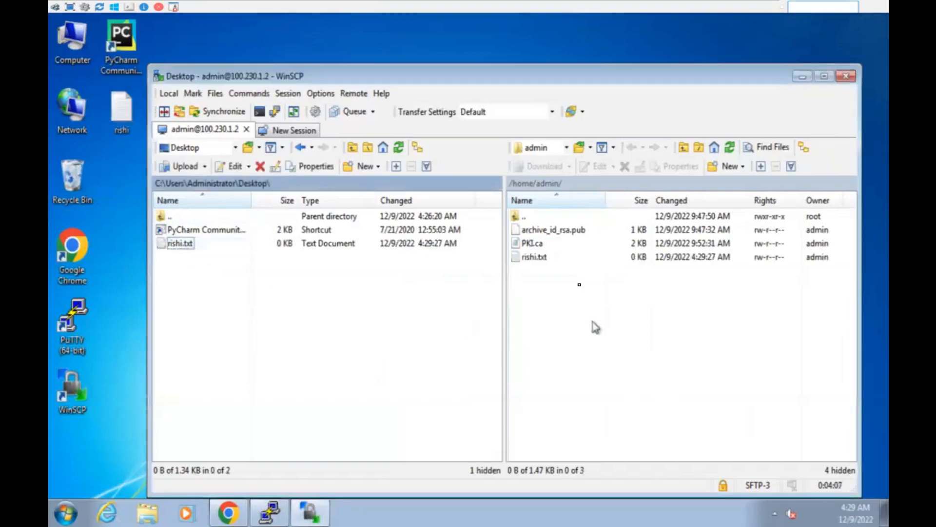
left_click(559, 262)
key("Delete")
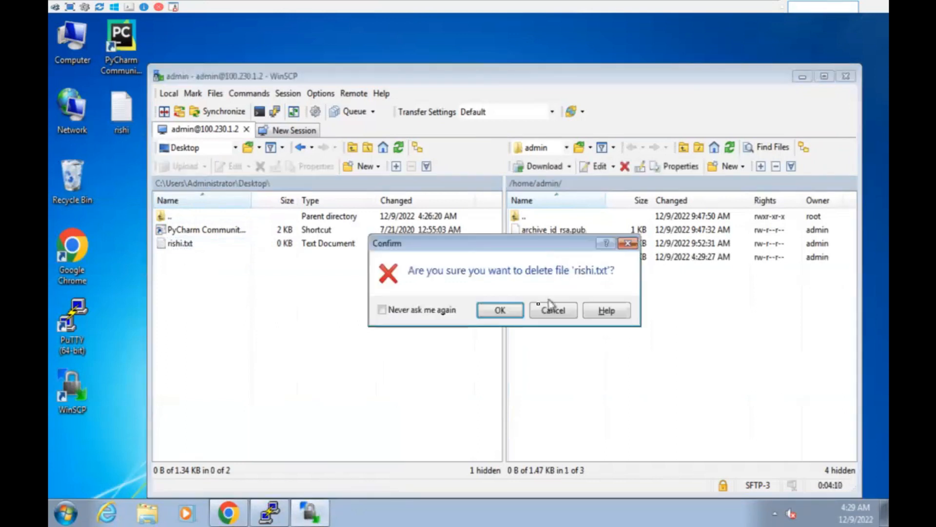
left_click(502, 311)
Delete the rishi file from the desktop to the Recycle Bin.
left_click(105, 122)
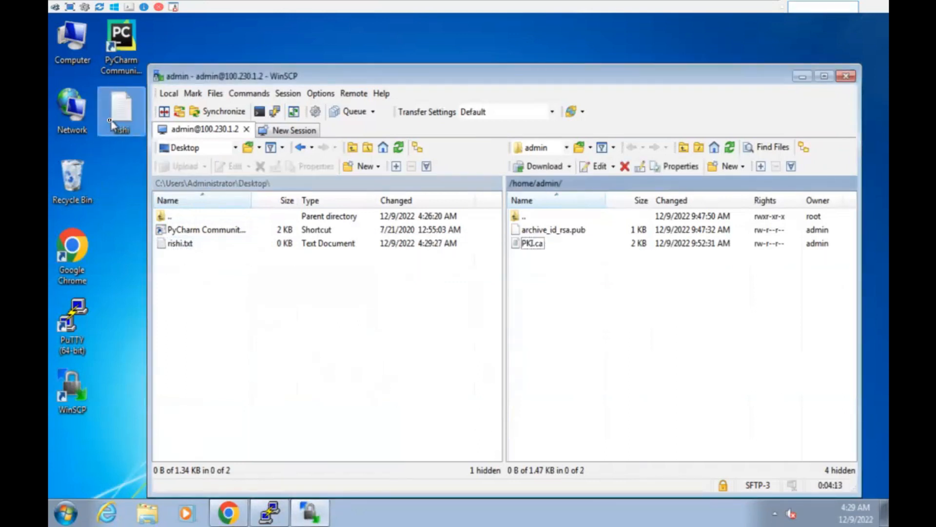
key("Delete")
left_click(521, 320)
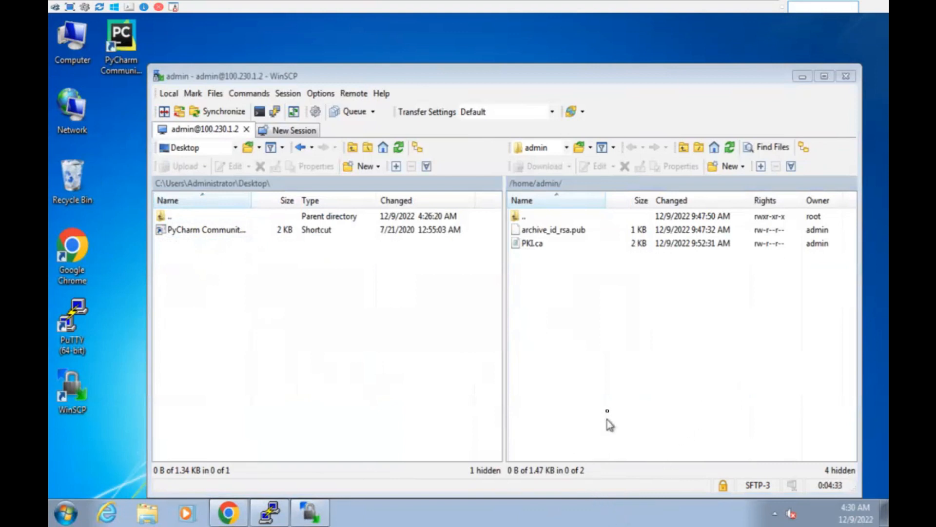
left_click(359, 339)
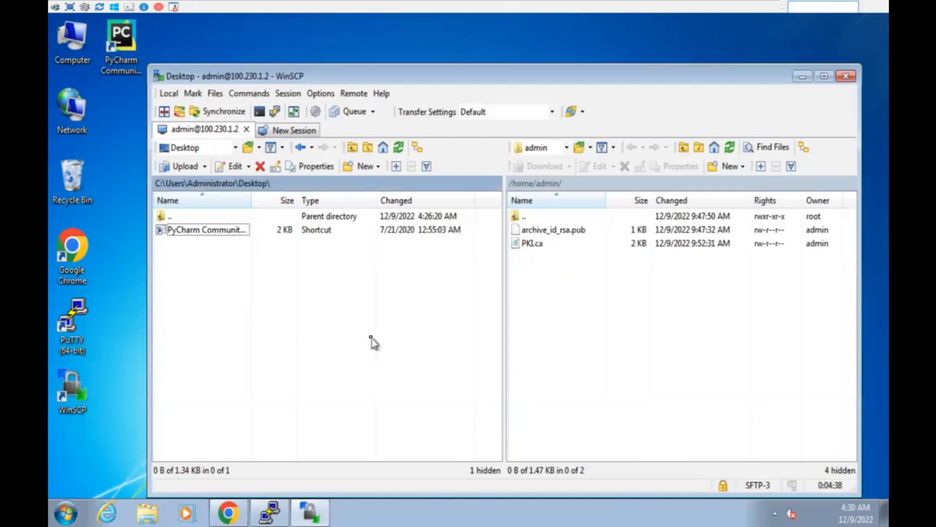
Minimize the VM and sketch a server, a client box and an arrow between them.
mouse_move(587, 10)
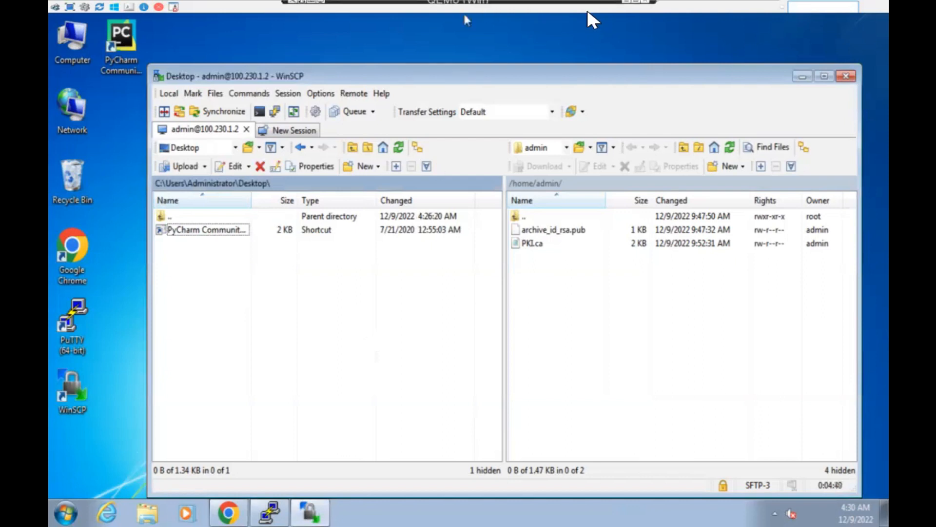
left_click(626, 5)
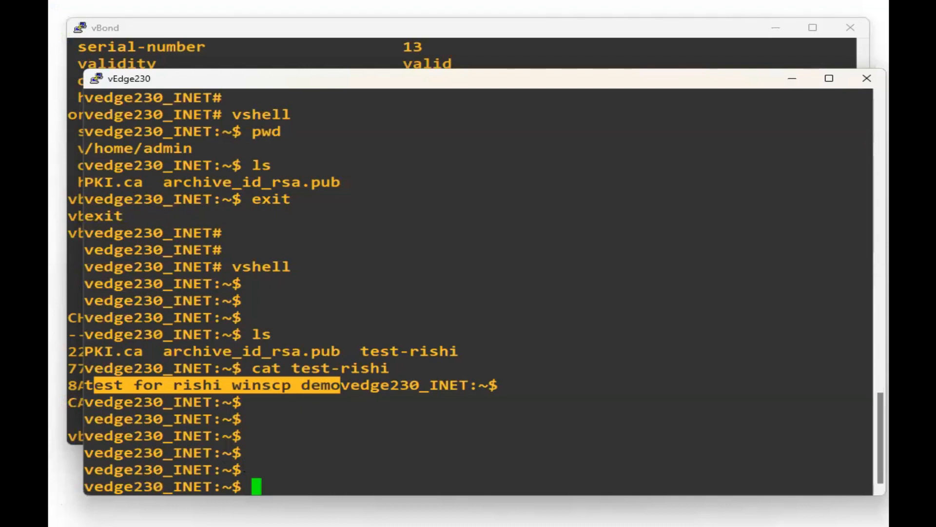
key("alt+Tab")
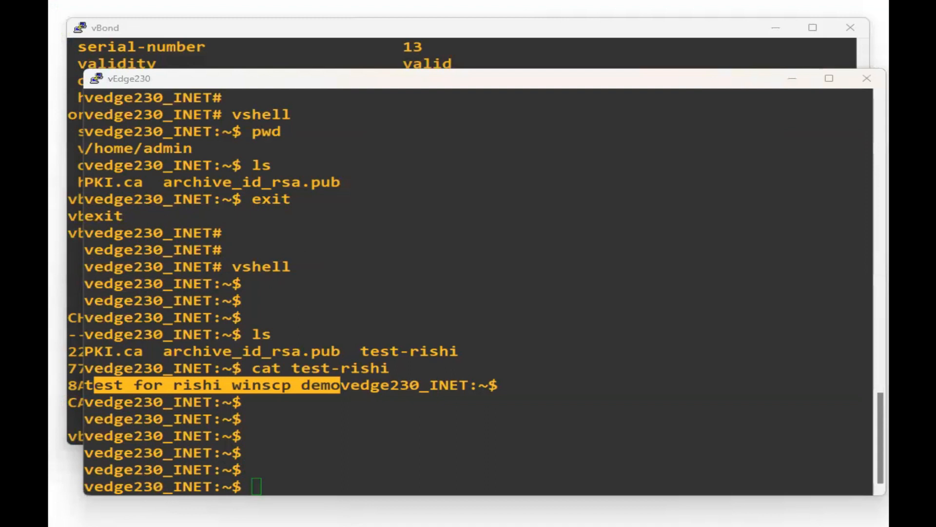
mouse_move(431, 128)
left_mouse_down()
mouse_move(483, 178)
mouse_move(416, 128)
left_mouse_up()
left_click_drag(674, 128, 736, 140)
mouse_move(445, 199)
left_mouse_down()
mouse_move(456, 209)
mouse_move(503, 205)
left_mouse_up()
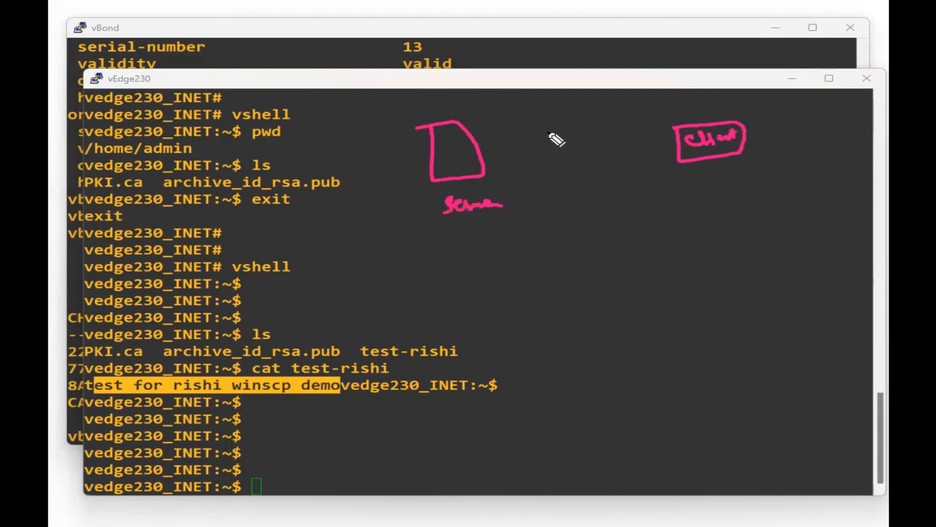
left_click_drag(423, 109, 445, 94)
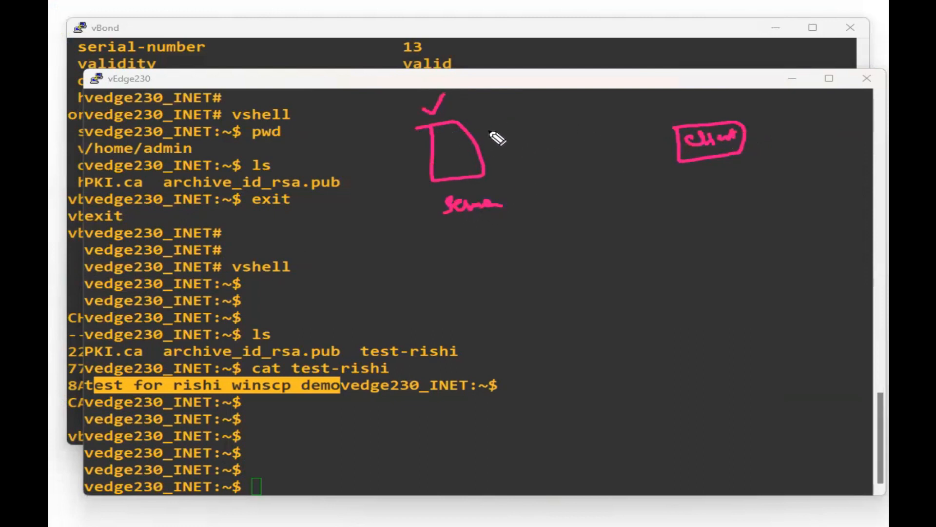
mouse_move(487, 145)
left_mouse_down()
mouse_move(561, 117)
mouse_move(730, 102)
mouse_move(730, 113)
mouse_move(795, 94)
left_mouse_up()
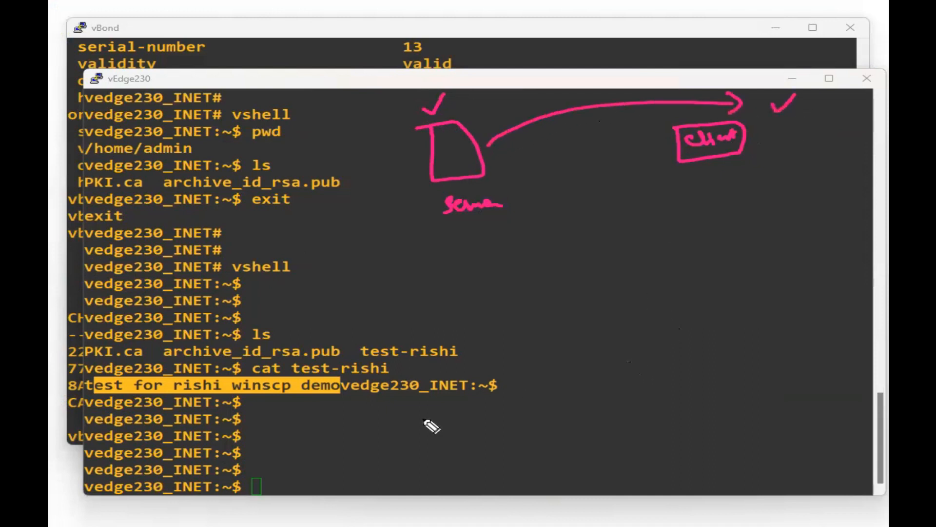
Draw a box split into S and C halves showing a file transfer, then clear the ink.
mouse_move(556, 238)
left_mouse_down()
mouse_move(648, 316)
mouse_move(779, 223)
mouse_move(561, 239)
left_mouse_up()
left_click_drag(669, 233, 676, 315)
left_click_drag(584, 210, 567, 224)
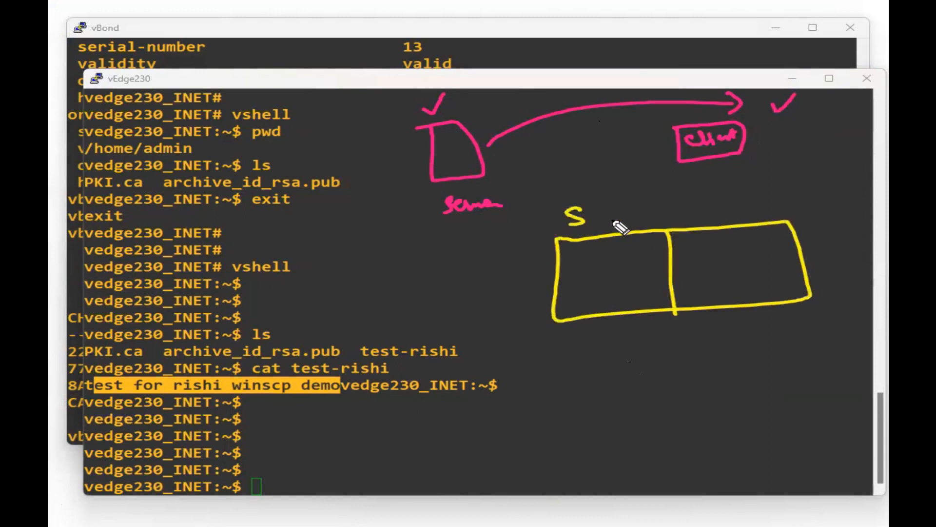
mouse_move(719, 204)
left_mouse_down()
mouse_move(700, 209)
mouse_move(722, 215)
left_mouse_up()
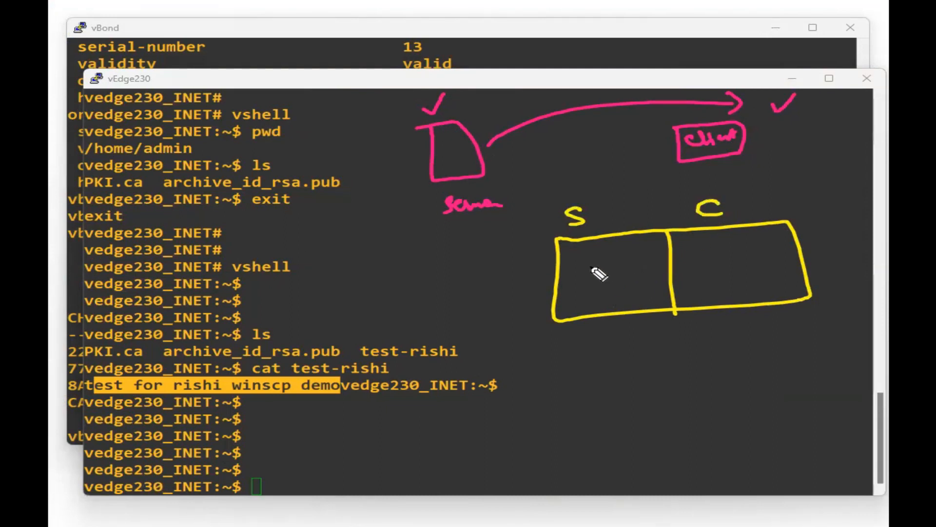
left_click_drag(583, 266, 612, 264)
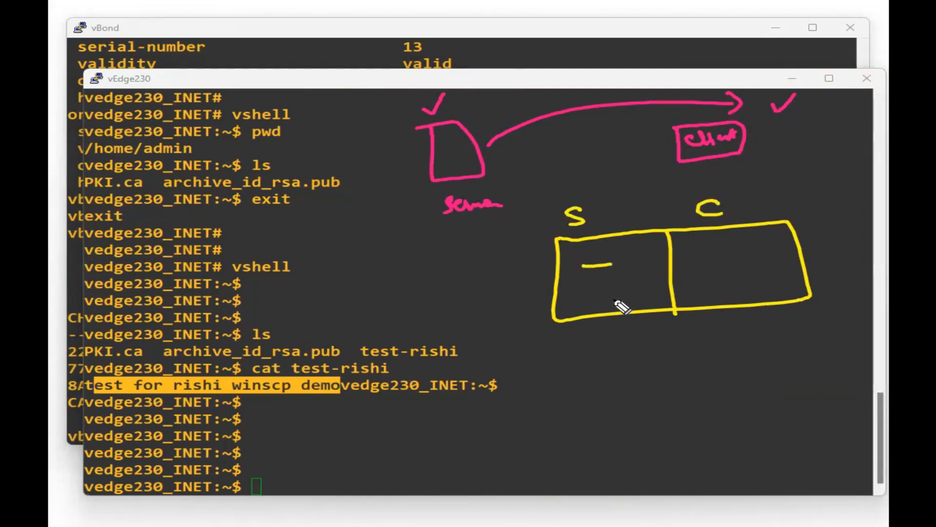
mouse_move(612, 277)
left_mouse_down()
mouse_move(702, 268)
mouse_move(691, 274)
left_mouse_up()
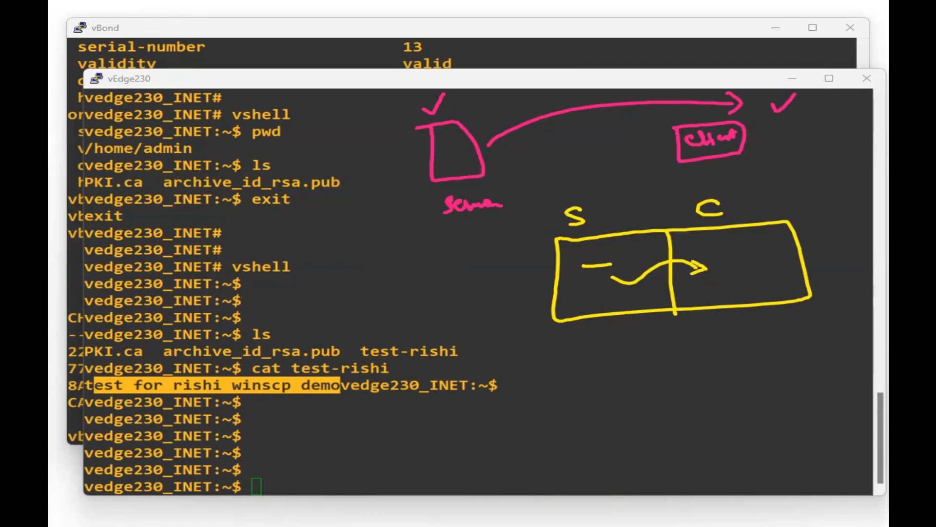
key("Escape")
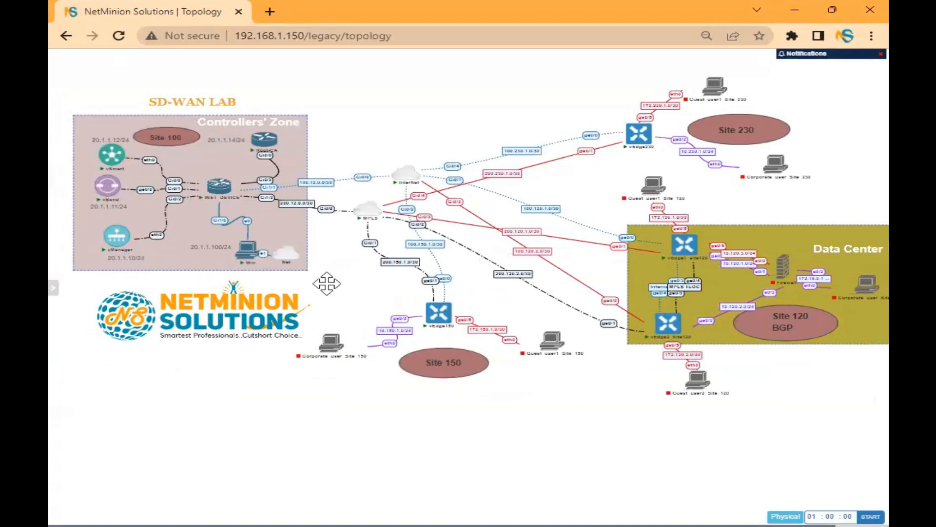
Log in over SFTP to 20.1.1.10 as admin, accepting the authentication banner.
mouse_move(52, 501)
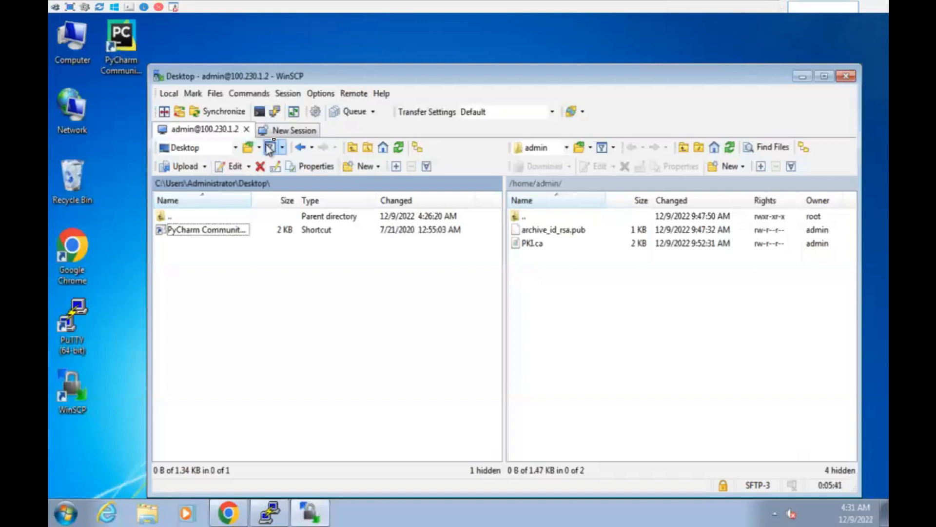
left_click(282, 131)
left_click(520, 229)
type("20.1.1.10")
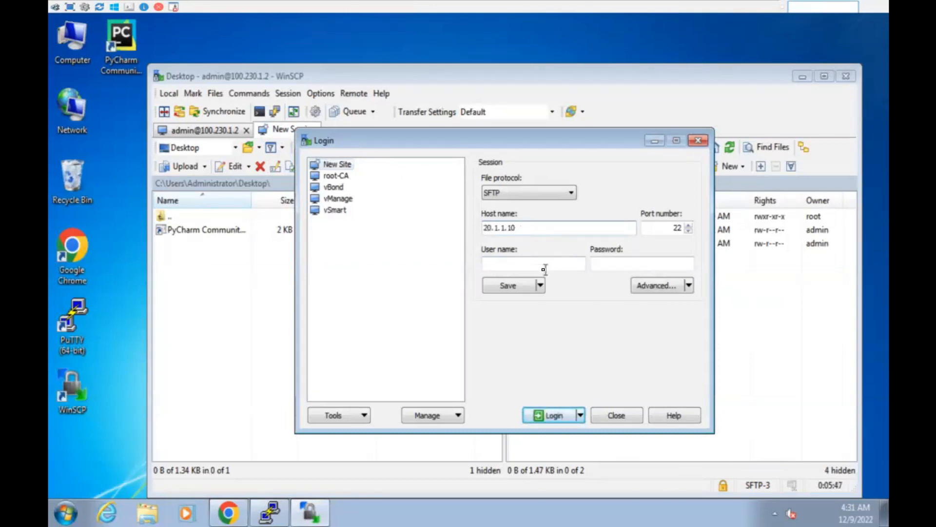
type("admin")
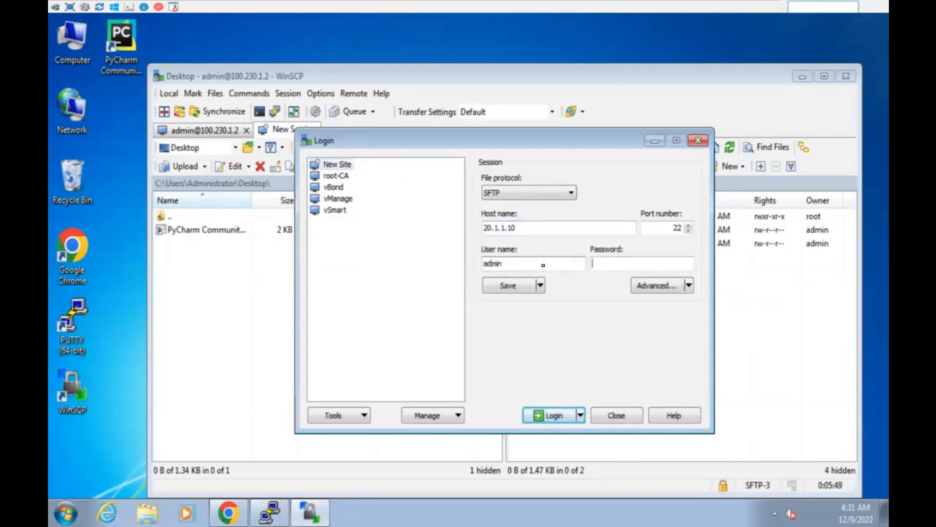
type("admin")
left_click(554, 416)
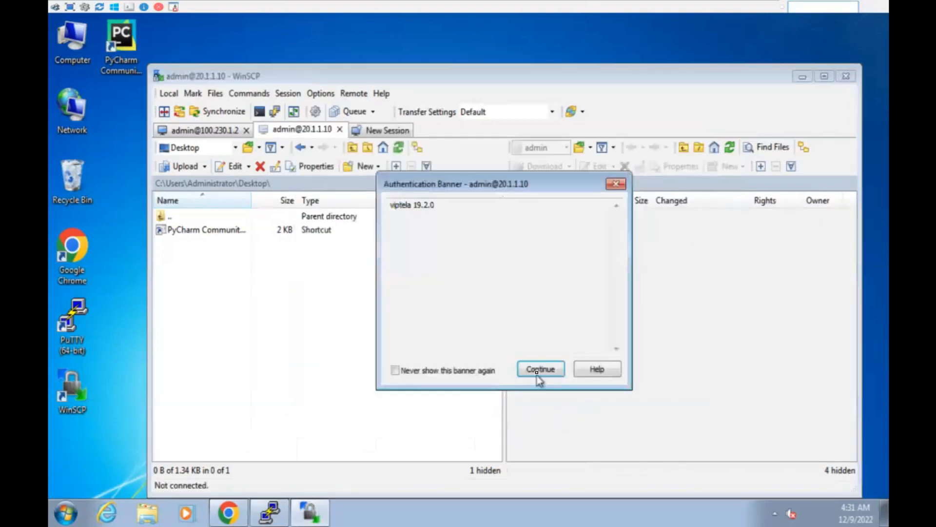
left_click(539, 369)
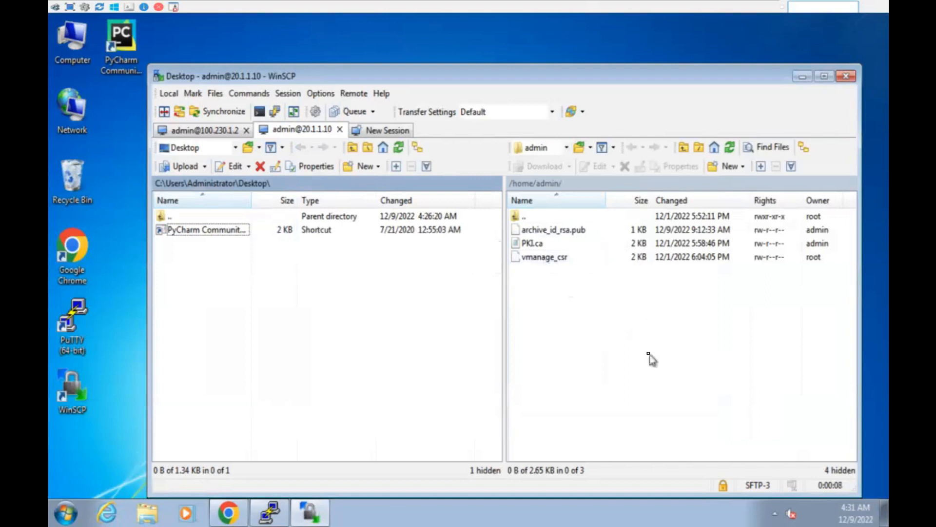
Select PKI.ca and compare files by switching between the 100.230.1.2 and 20.1.1.10 tabs.
left_click(533, 243)
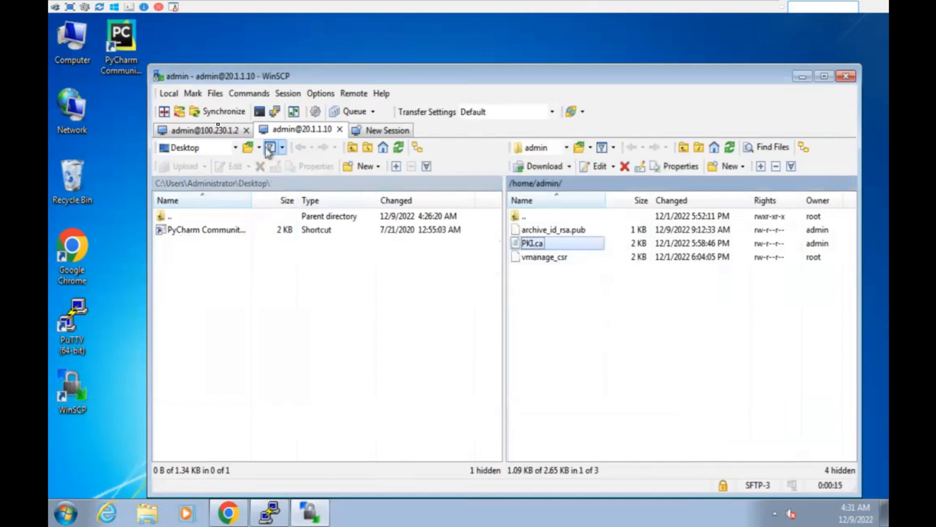
left_click(192, 130)
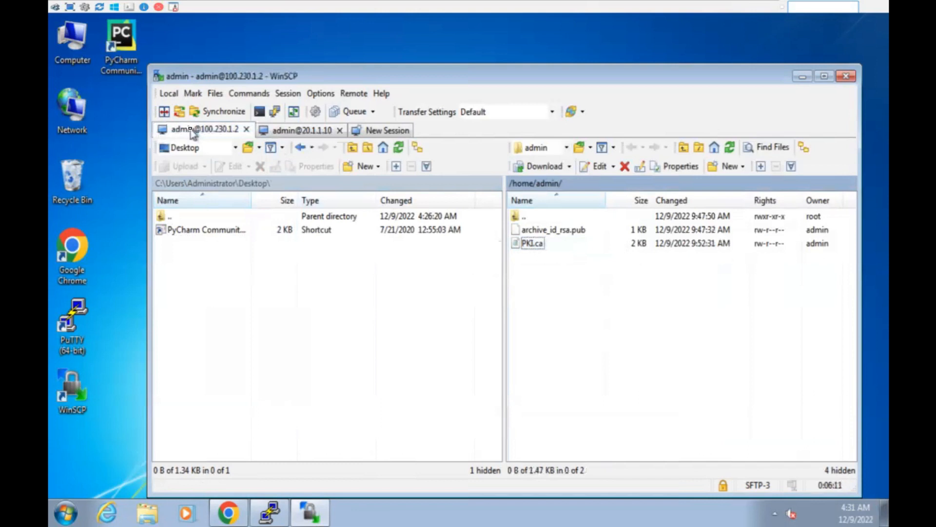
left_click(287, 131)
left_click(219, 130)
left_click(286, 131)
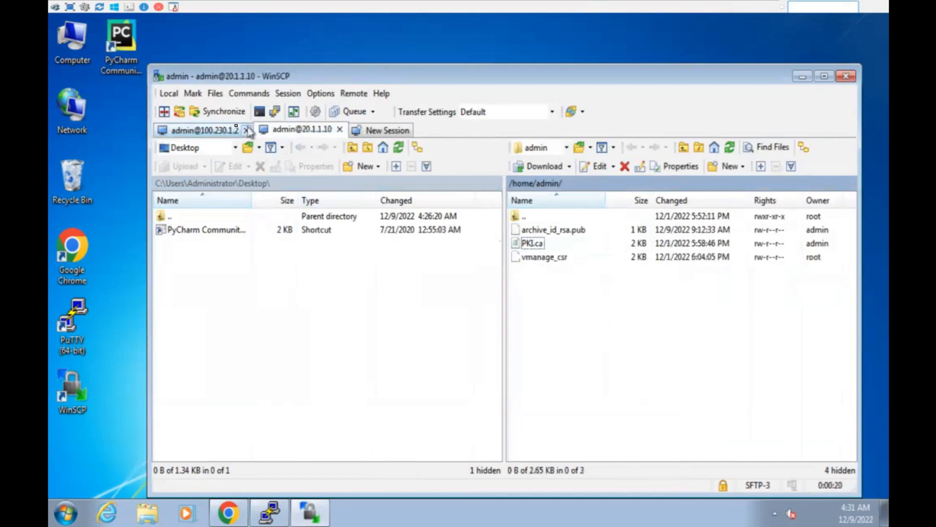
left_click(202, 133)
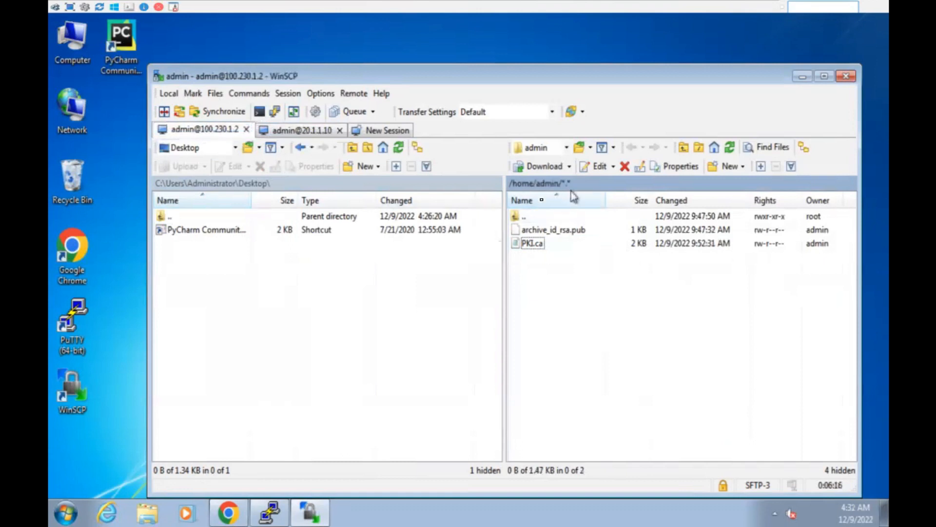
left_click(289, 138)
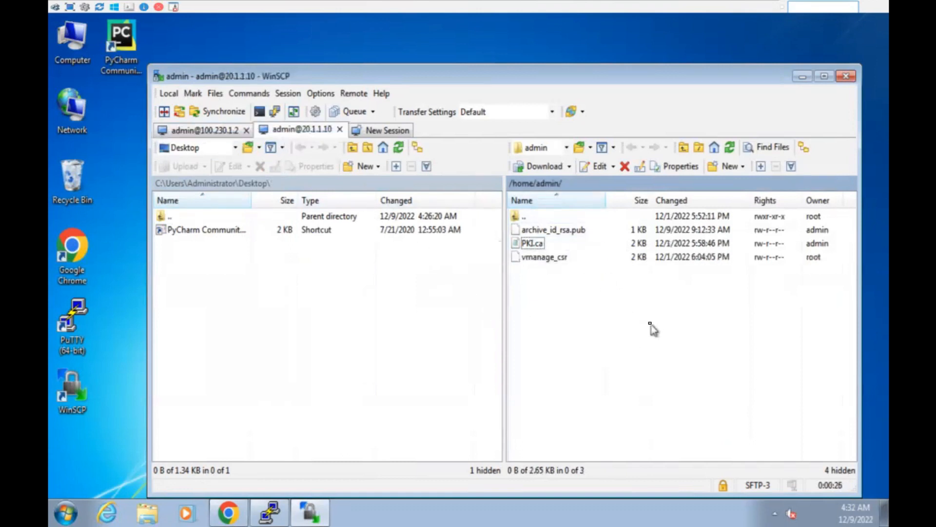
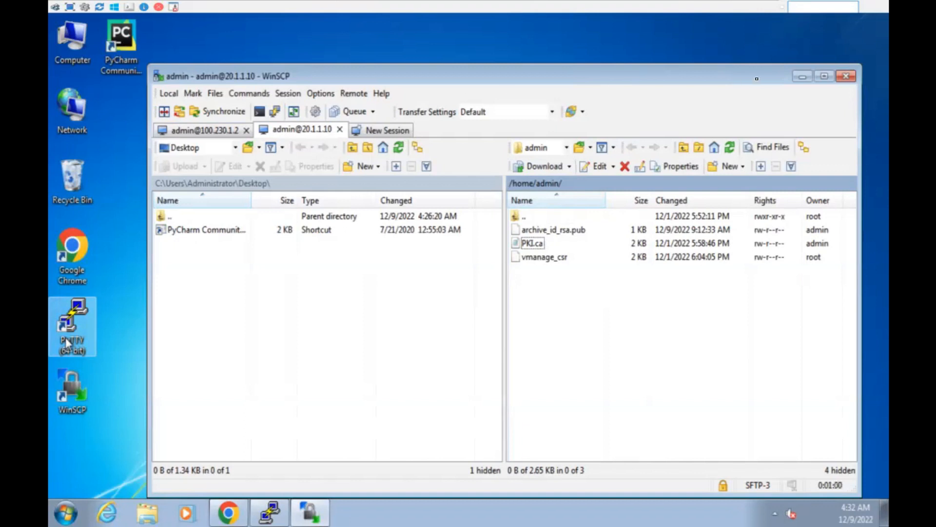
Close WinSCP and confirm terminating all open sessions.
left_click(846, 75)
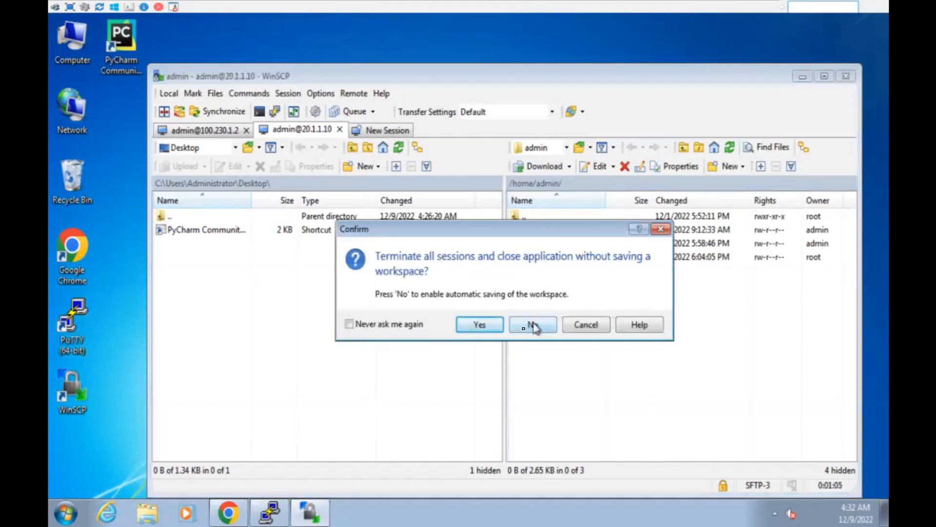
left_click(482, 325)
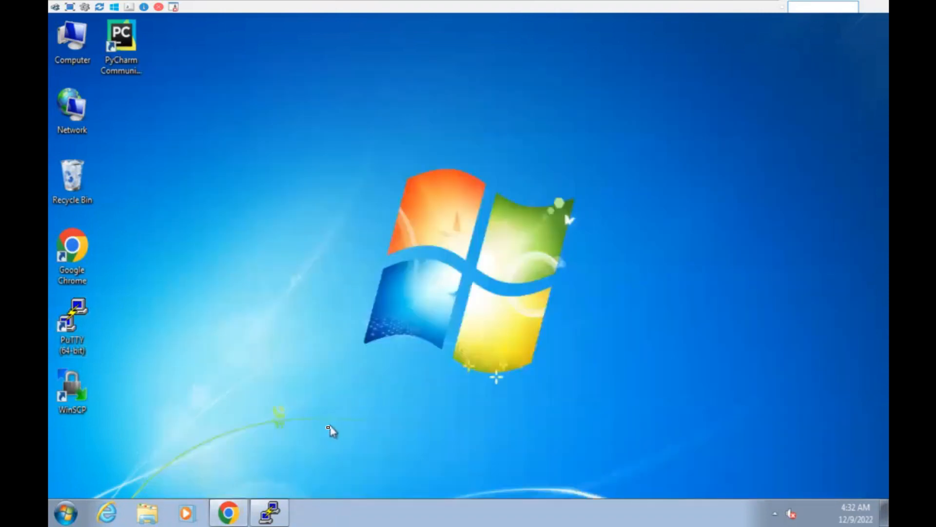
Restore Chrome and view the WAN Edge certificates list in vManage.
left_click(238, 519)
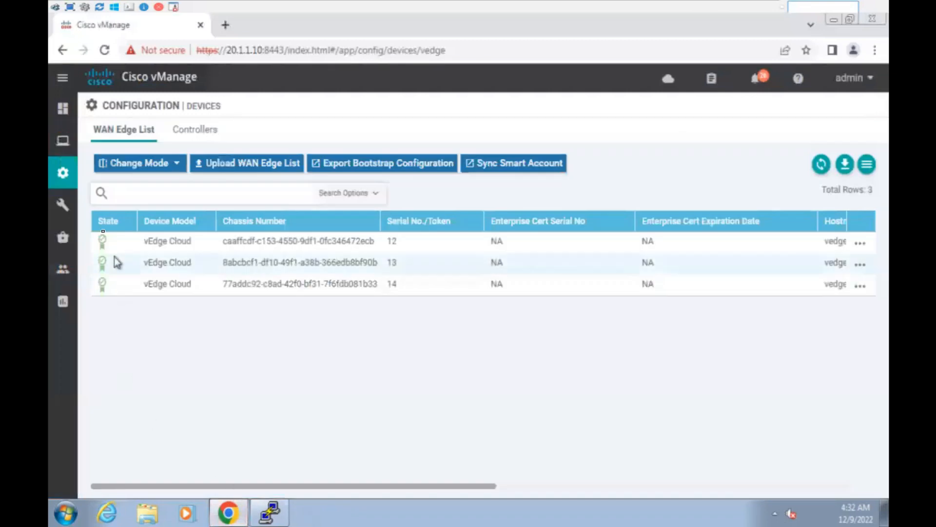
mouse_move(63, 205)
mouse_move(63, 172)
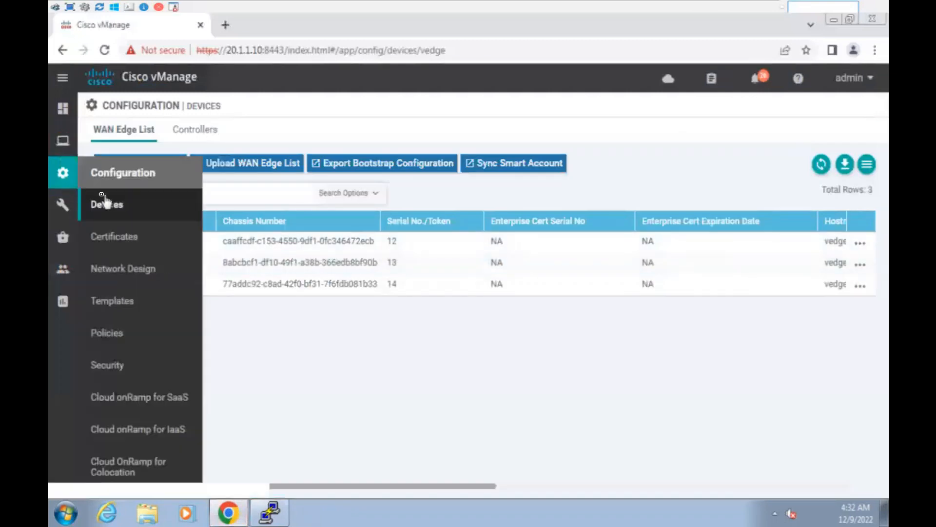
left_click(117, 236)
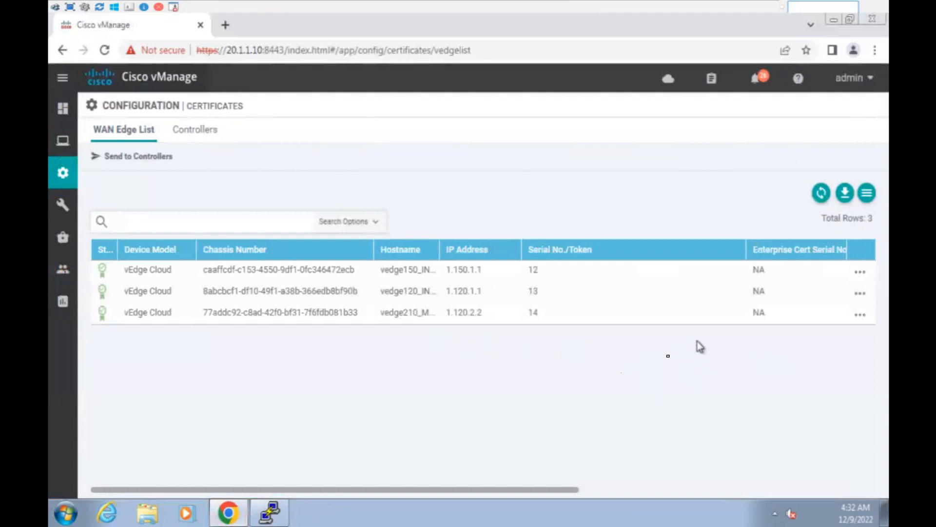
left_click_drag(543, 490, 824, 491)
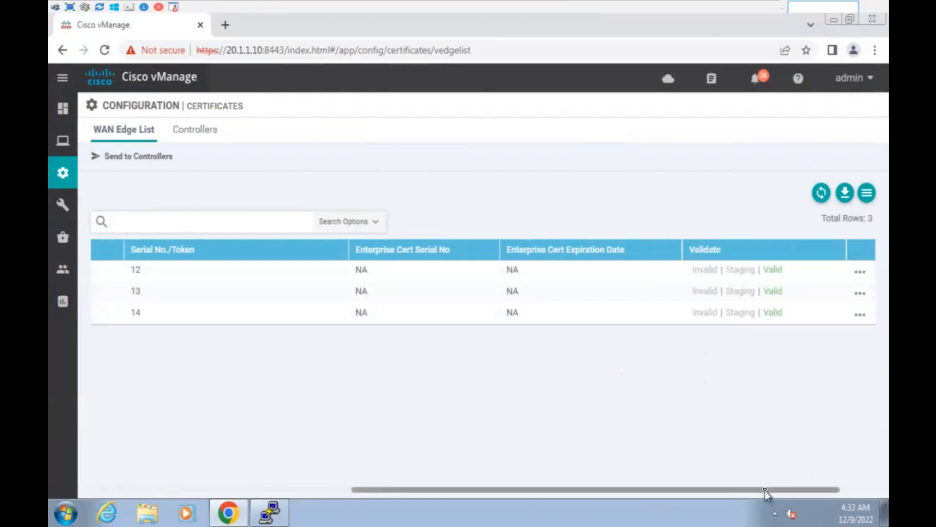
left_click_drag(764, 490, 379, 493)
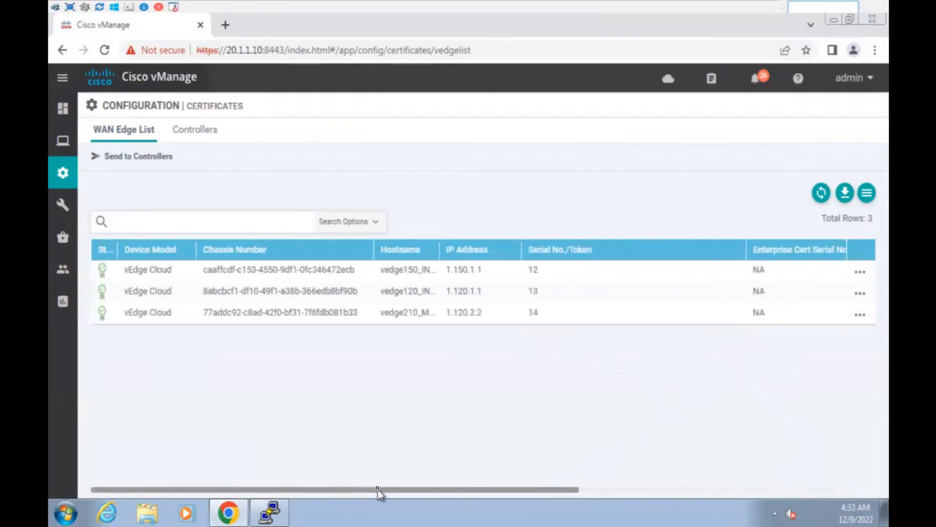
Mark all active alarms as viewed and close the alarms panel.
left_click(763, 82)
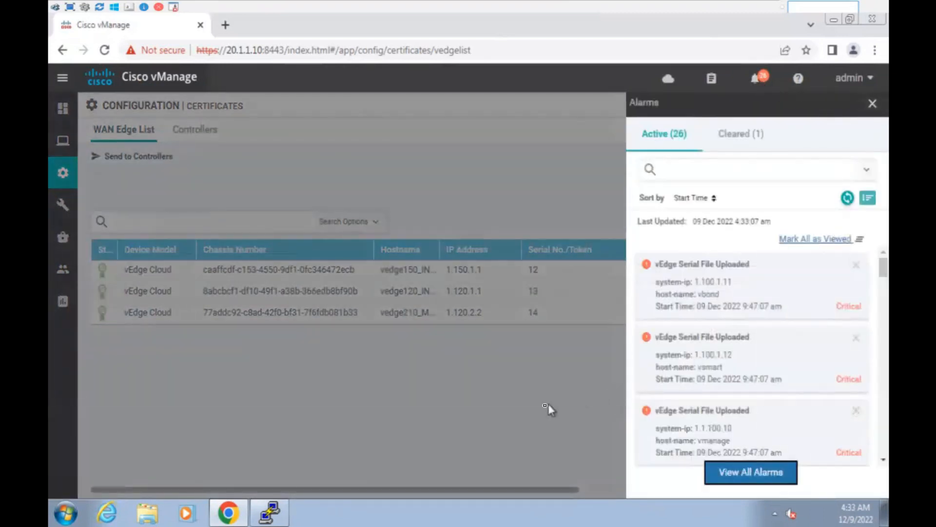
left_click(859, 238)
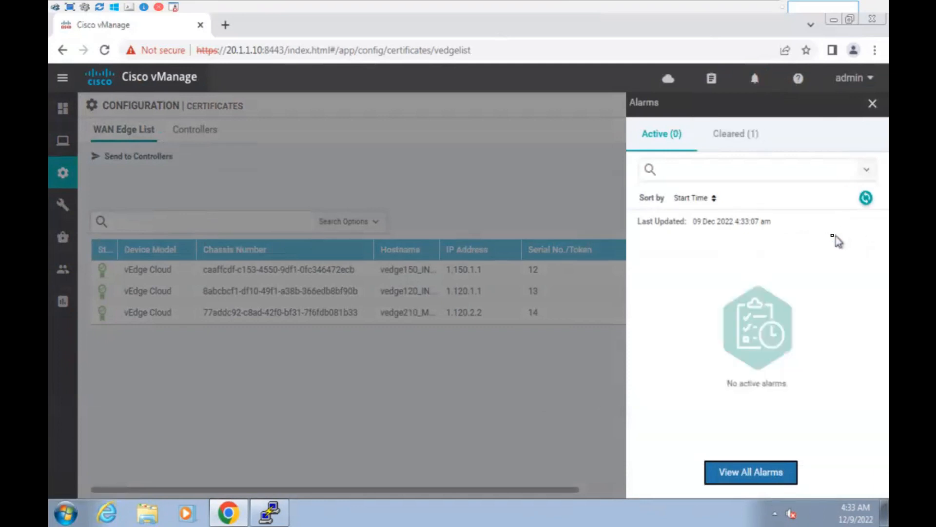
left_click(504, 383)
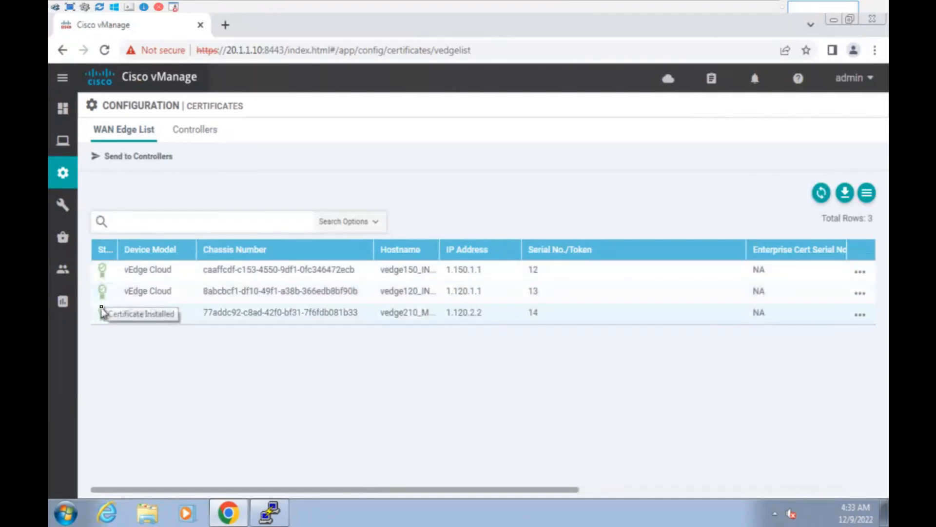
Show the vManage Main Dashboard, then minimize the Windows guest VM.
mouse_move(66, 113)
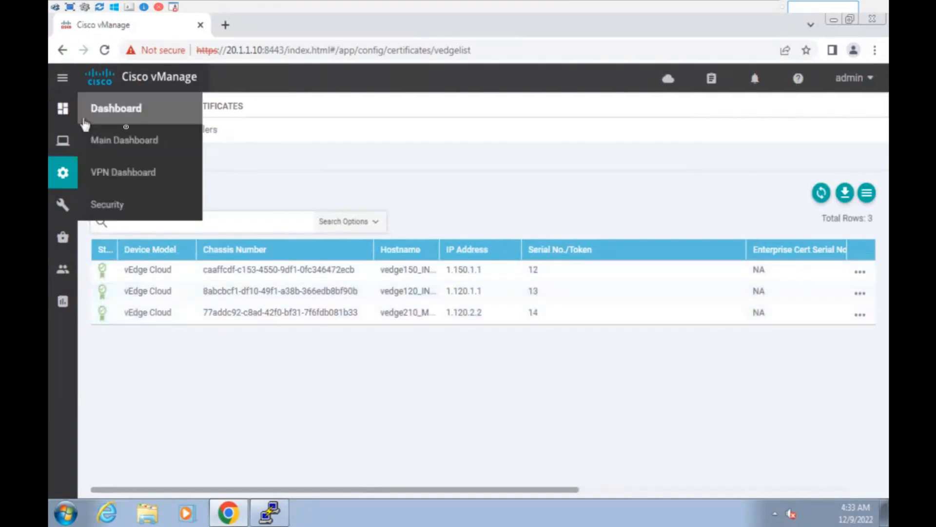
left_click(102, 140)
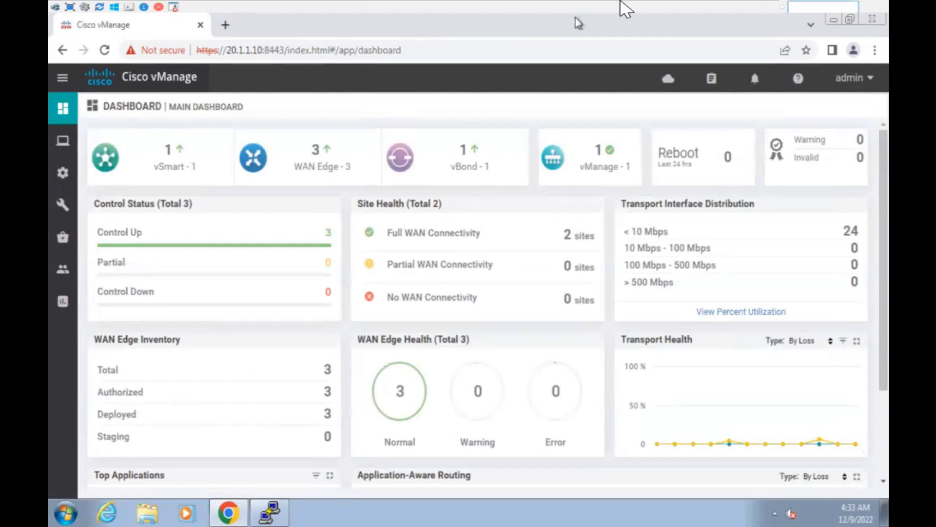
left_click(626, 5)
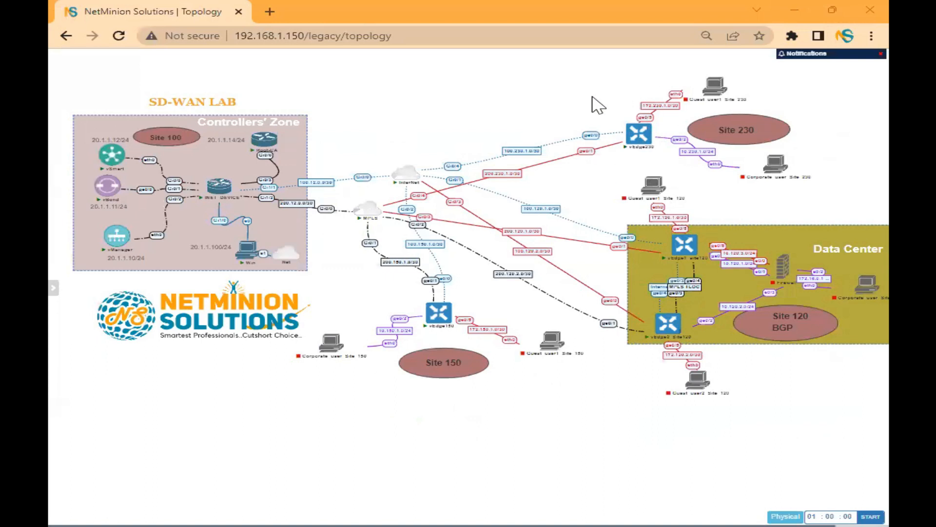
Bring up the vEdge230 console and briefly highlight its earlier file listing output.
mouse_move(645, 182)
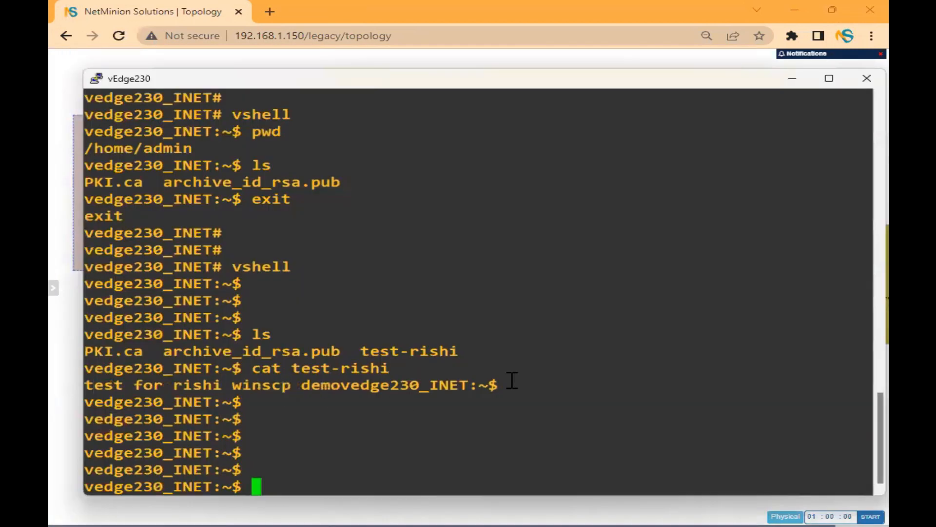
left_click_drag(508, 380, 77, 356)
left_click(407, 307)
Exit the shell back to the vEdge230 device prompt.
type("requ")
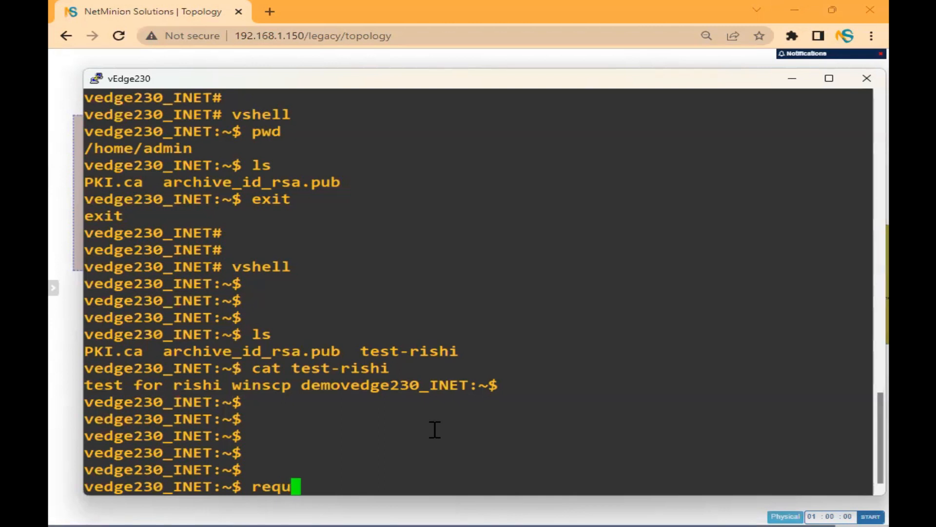
key("BackSpace")
key("BackSpace")
key("BackSpace")
key("BackSpace")
type("exit")
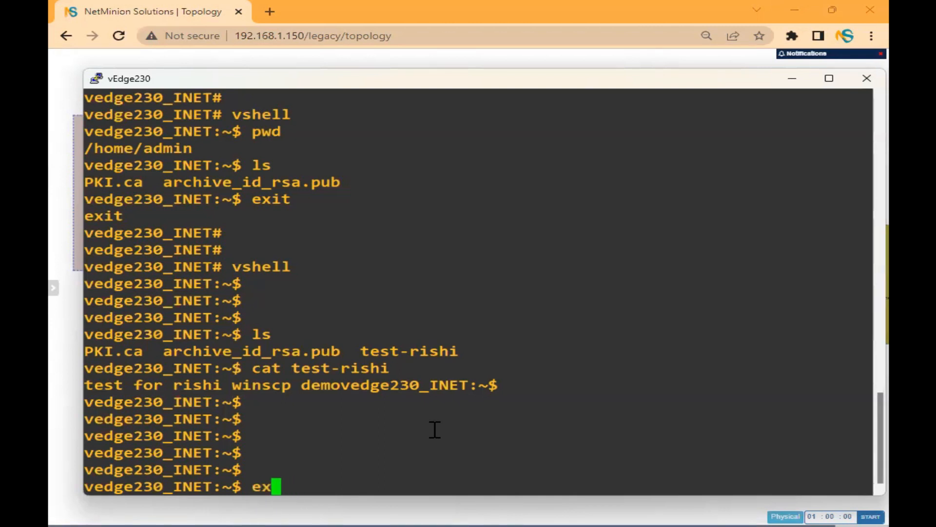
key("Return")
key("Return")
key("Return")
key("Return")
key("Return")
Generate and upload a CSR to home/admin/csr.txt with organization unit netminion.
type("request ")
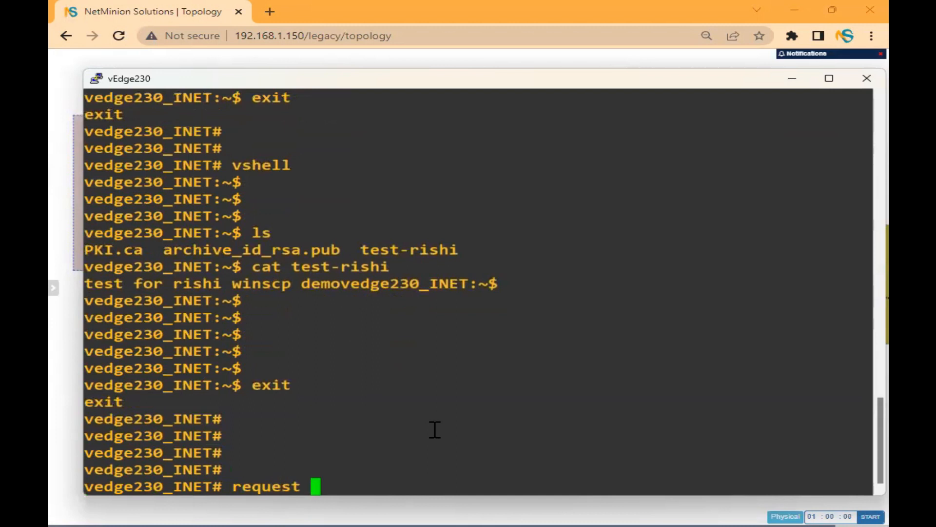
type("csr upload ")
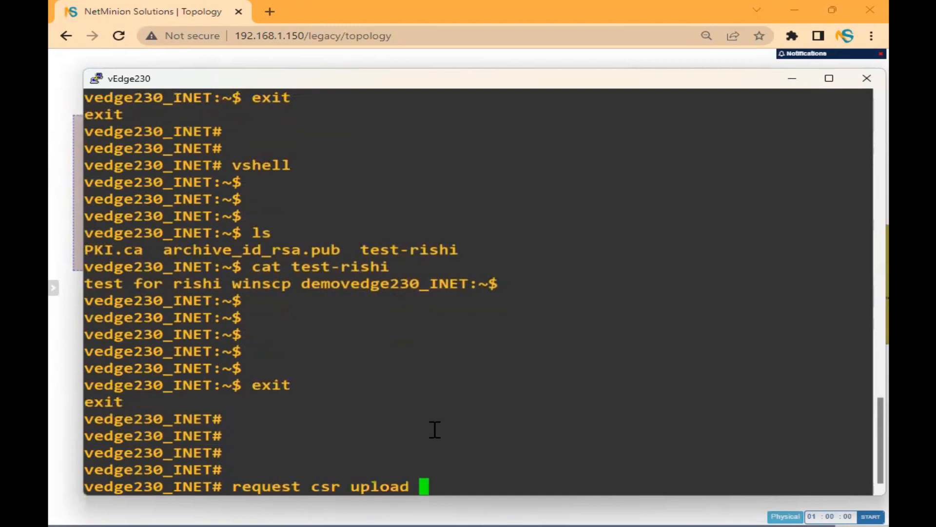
type("home/admin/")
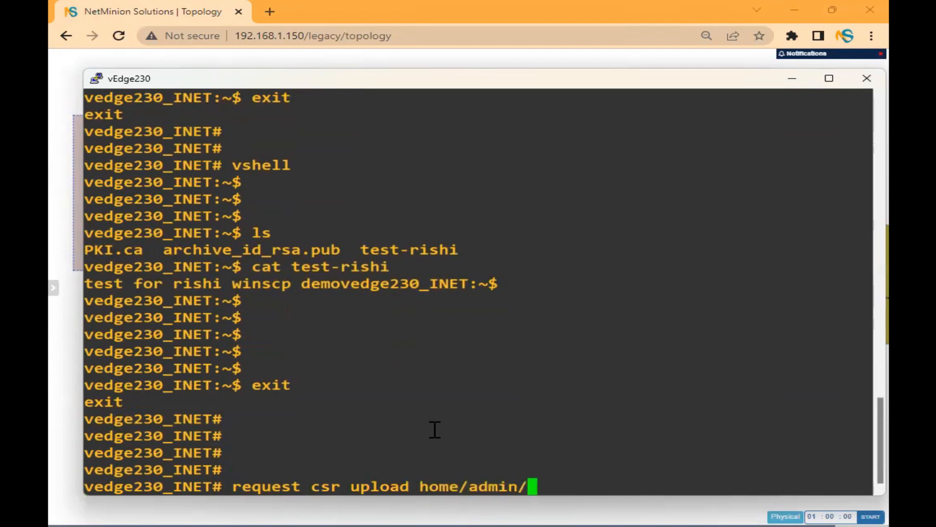
type("csr.txt")
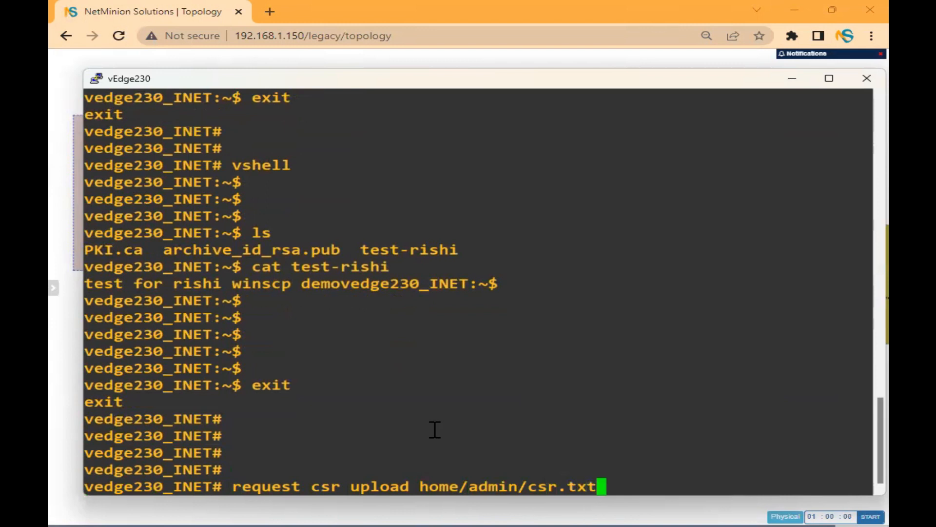
key("Return")
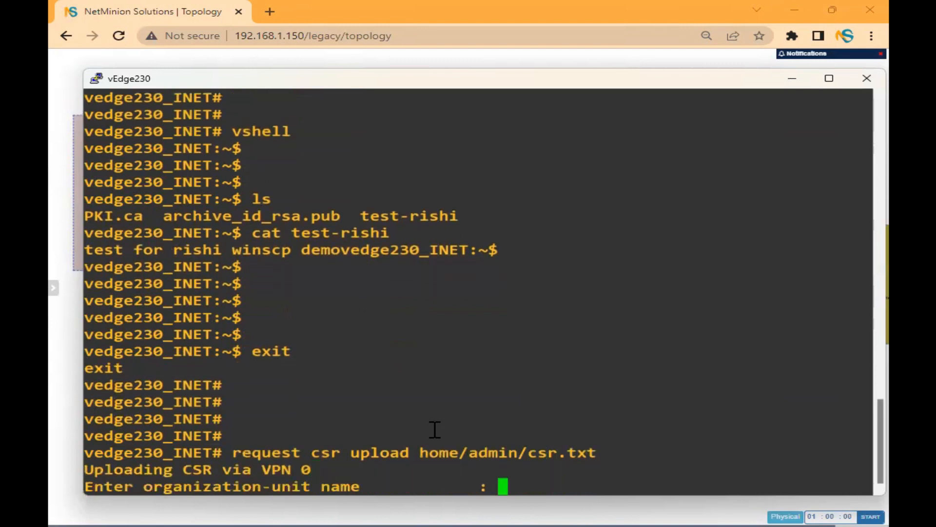
type("netminion")
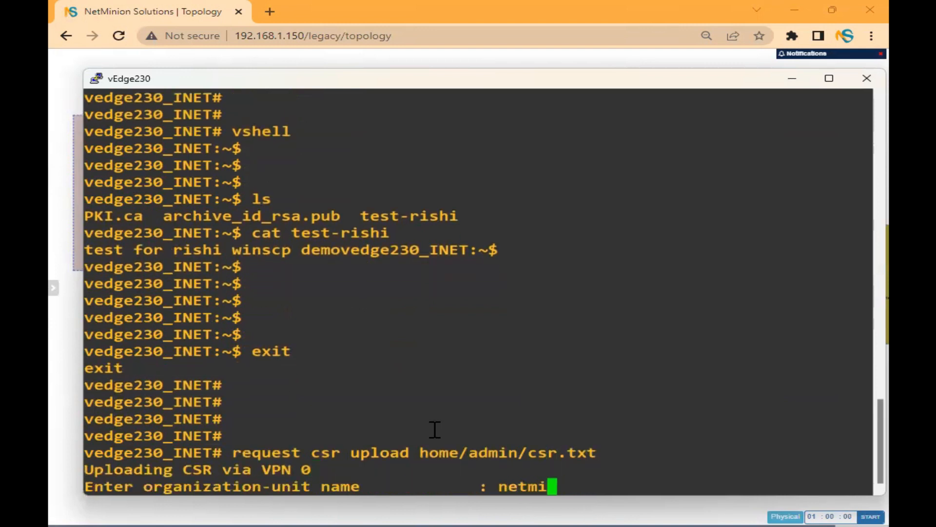
key("Return")
type("netminion")
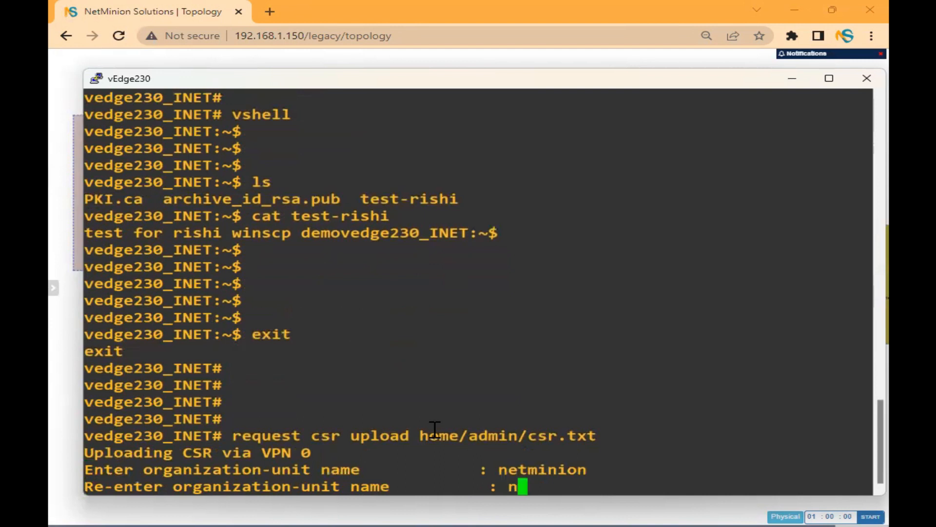
key("Return")
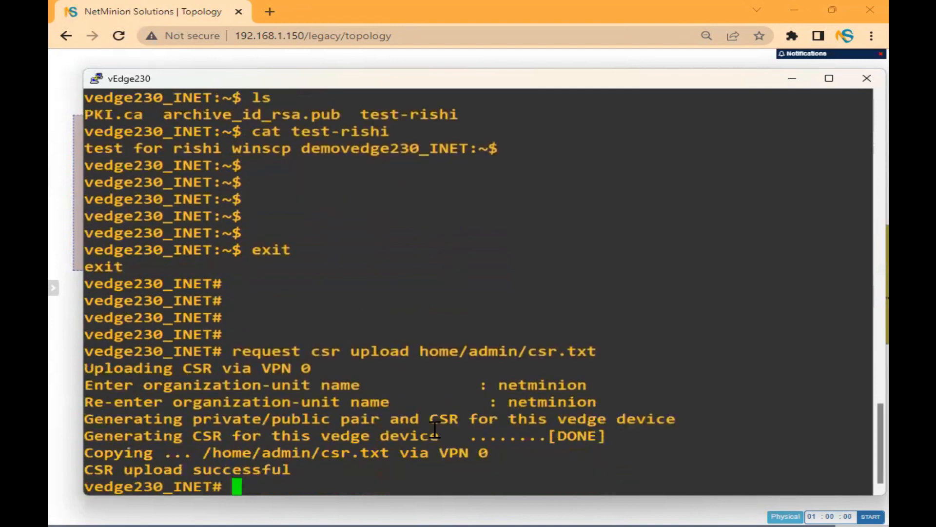
key("Return")
key("Return")
key("Return")
Enter vshell and list files to confirm csr.txt exists.
type("vshell")
key("Return")
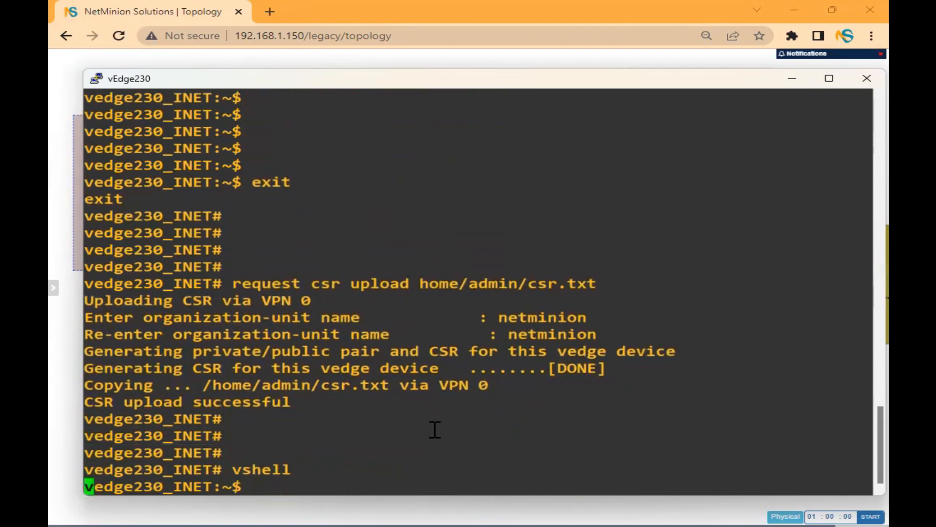
key("Return")
key("Return")
key("Return")
key("Return")
type("ls")
key("Return")
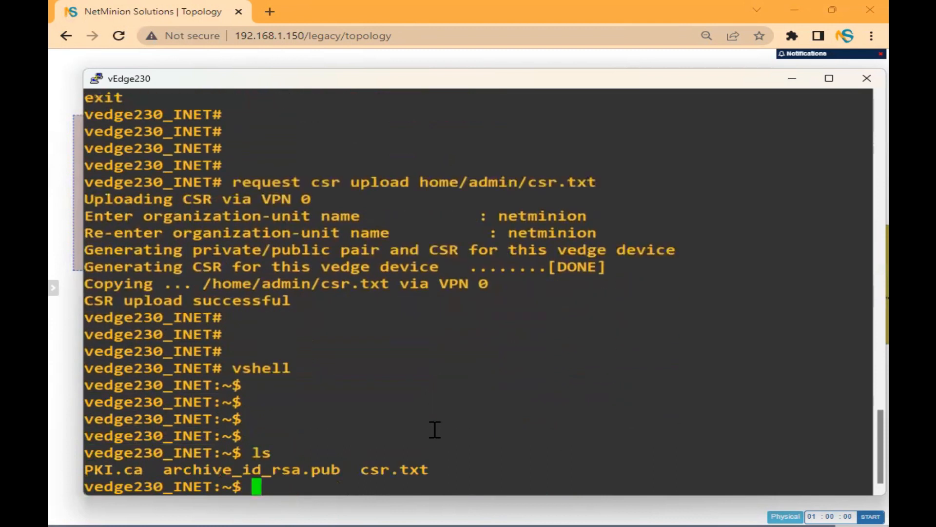
Print the certificate request with more csr.txt.
double_click(388, 465)
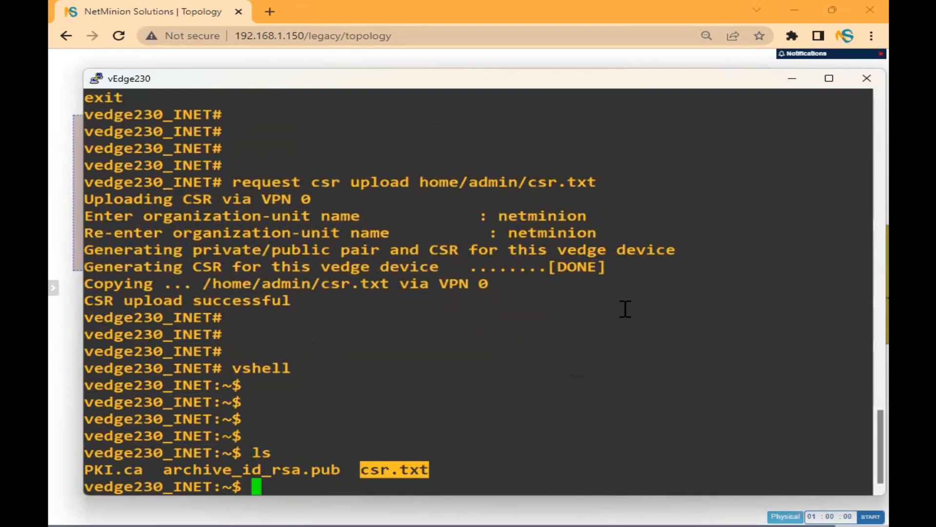
type("more csr.txt")
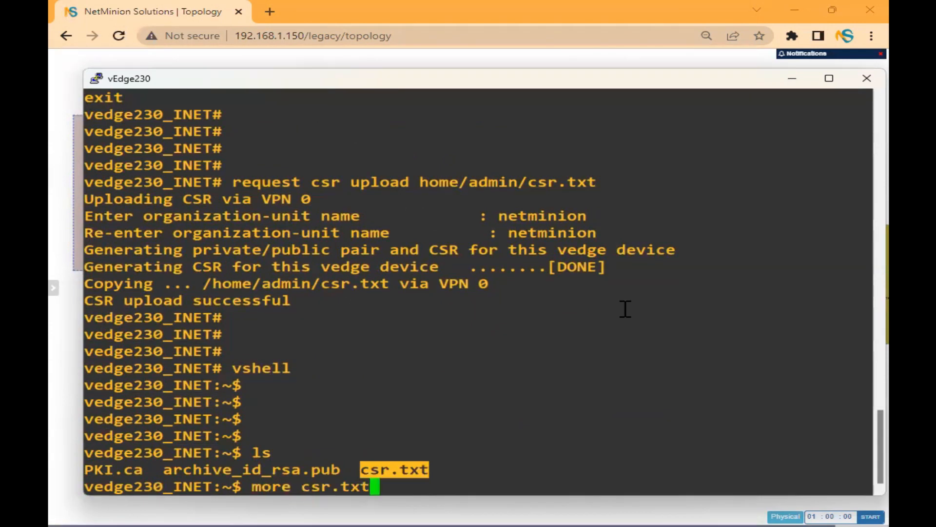
key("Return")
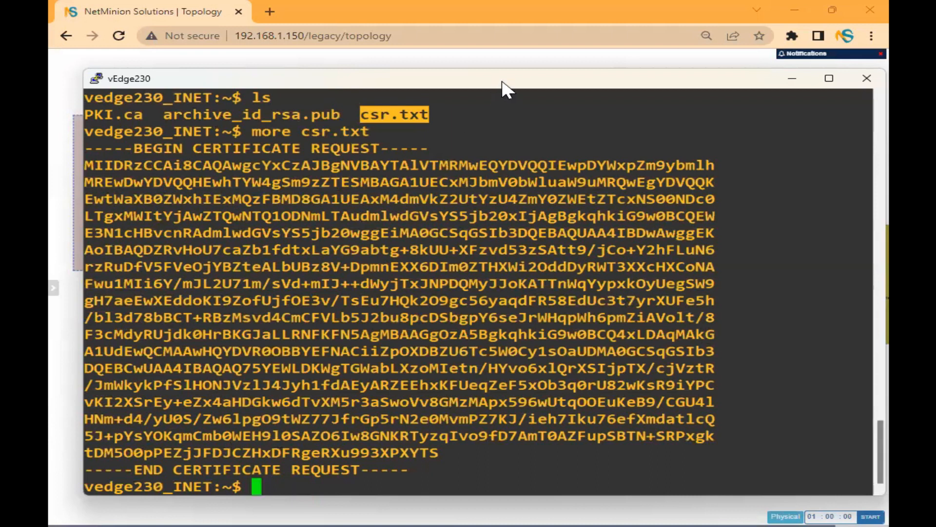
left_click(511, 181)
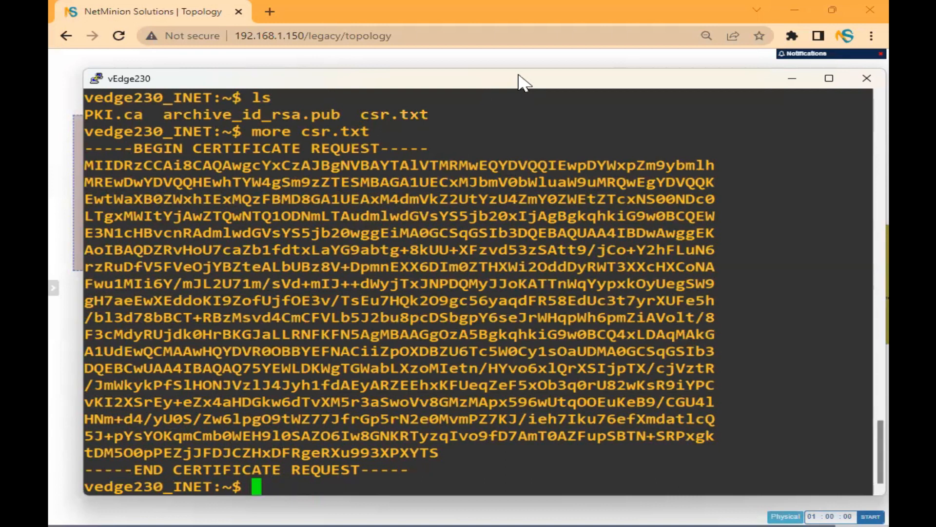
Scroll back and review the CSR upload command, file path and result.
scroll(420, 242, "up", 4)
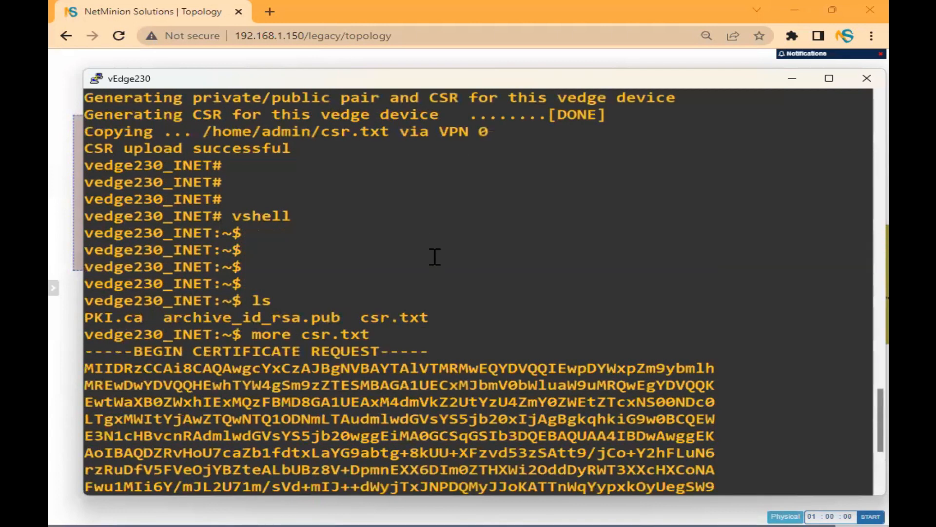
scroll(435, 257, "up", 4)
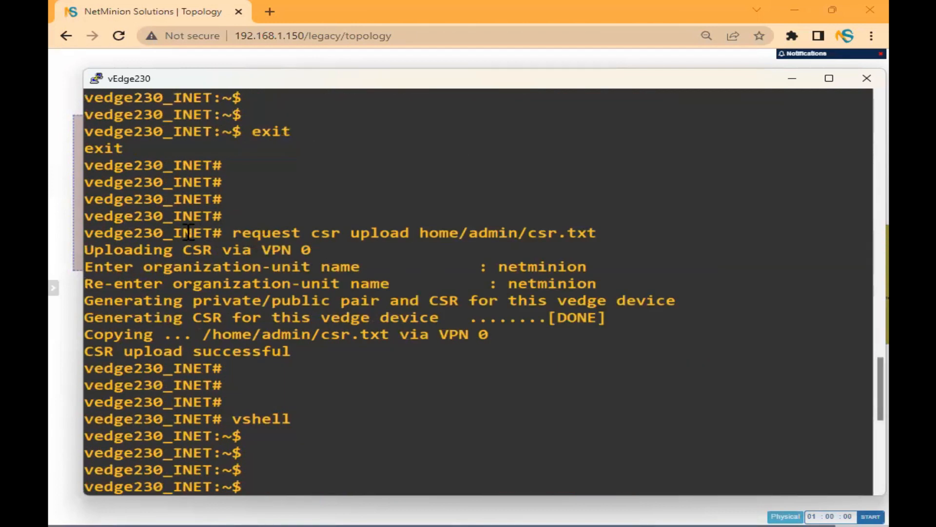
left_click_drag(85, 233, 583, 367)
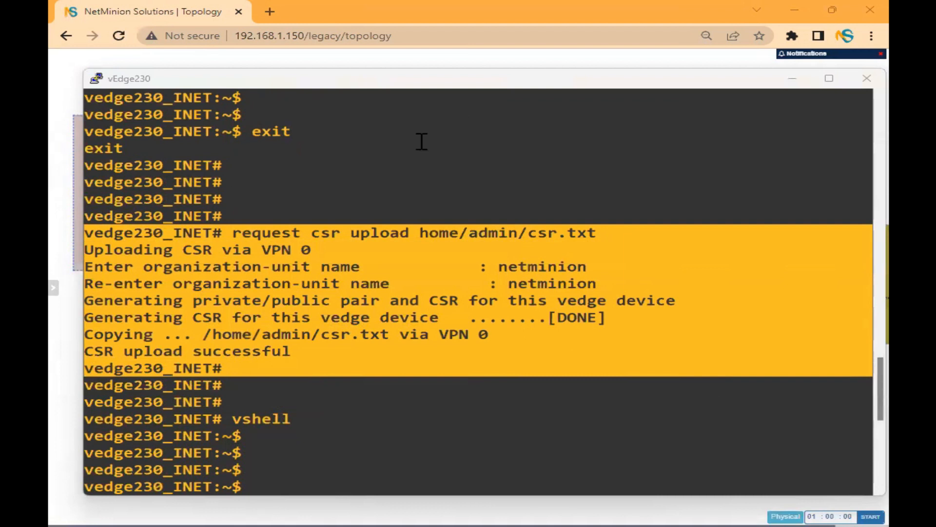
left_click_drag(420, 233, 619, 233)
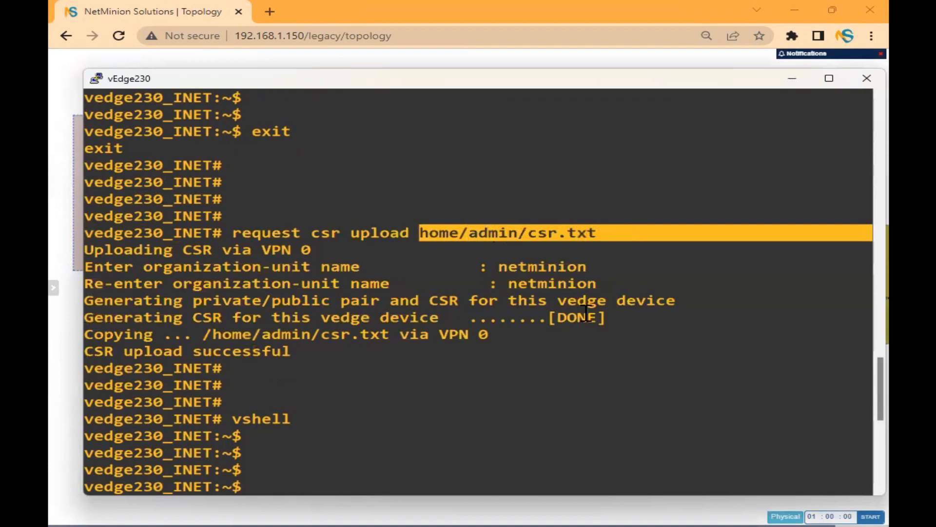
left_click_drag(231, 367, 83, 236)
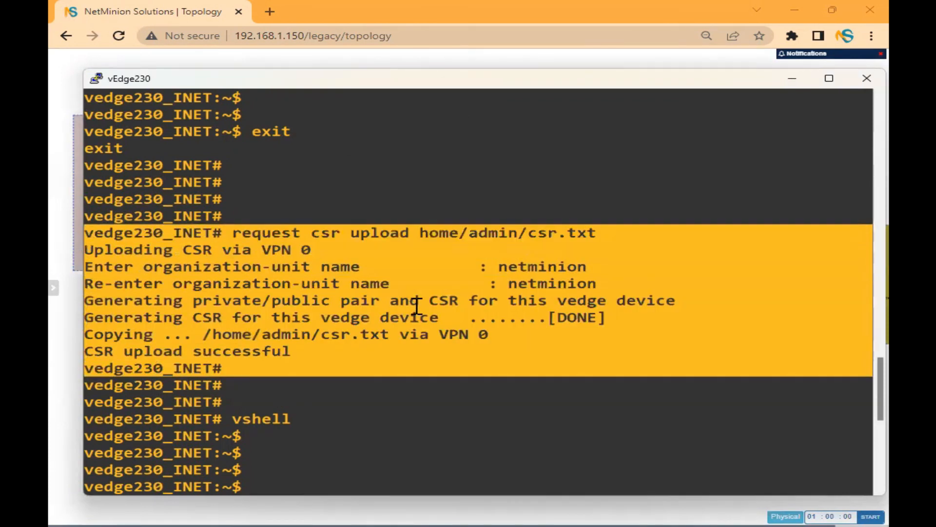
left_click(417, 308)
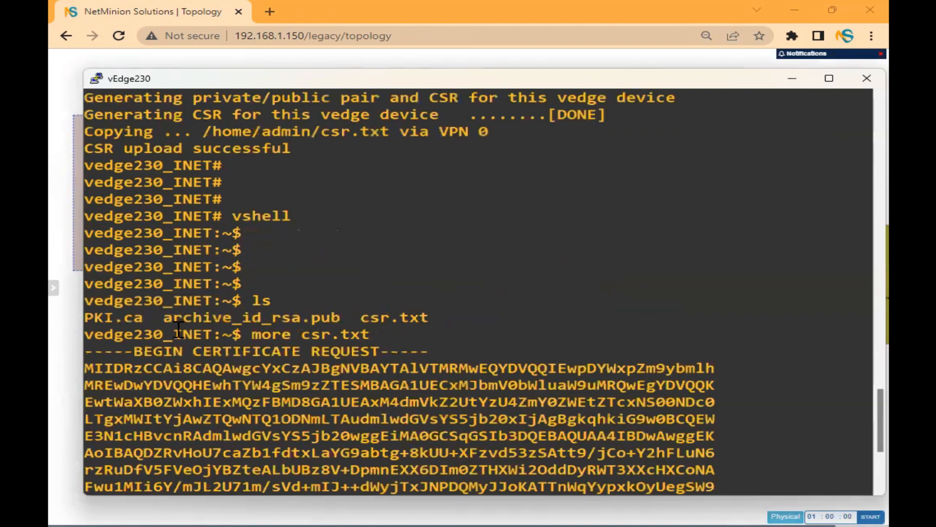
Copy the full certificate request block and return to the lab topology page.
left_click_drag(87, 149, 410, 465)
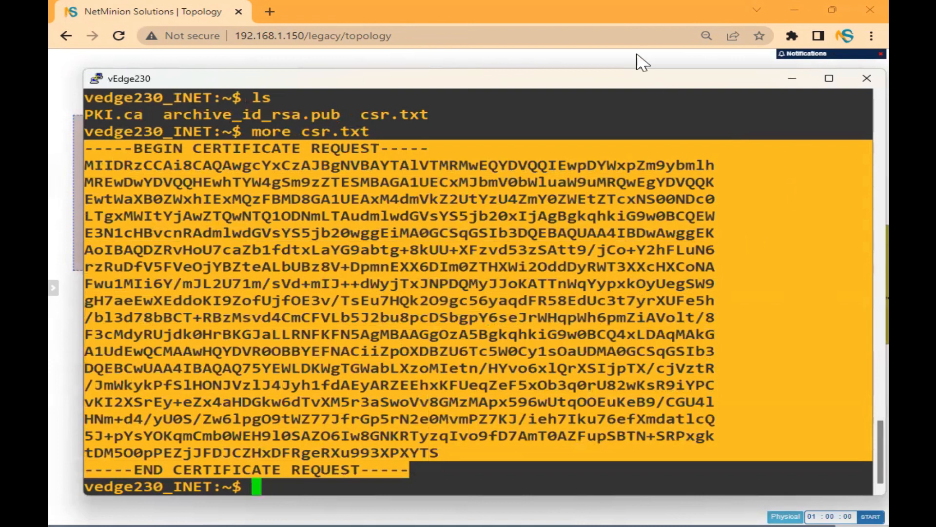
left_click(589, 8)
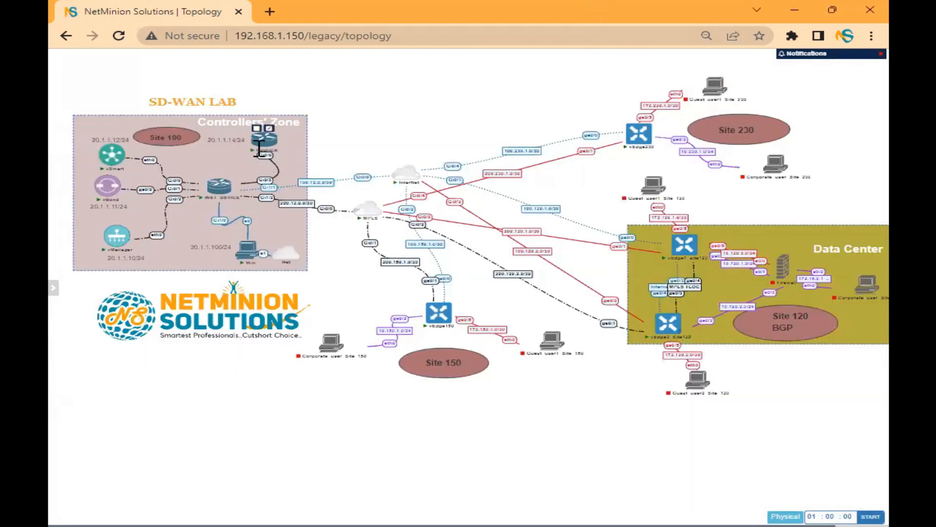
Open a Root-CA router console, letting the browser launch the SSH client.
key("alt+Tab")
left_click(263, 142)
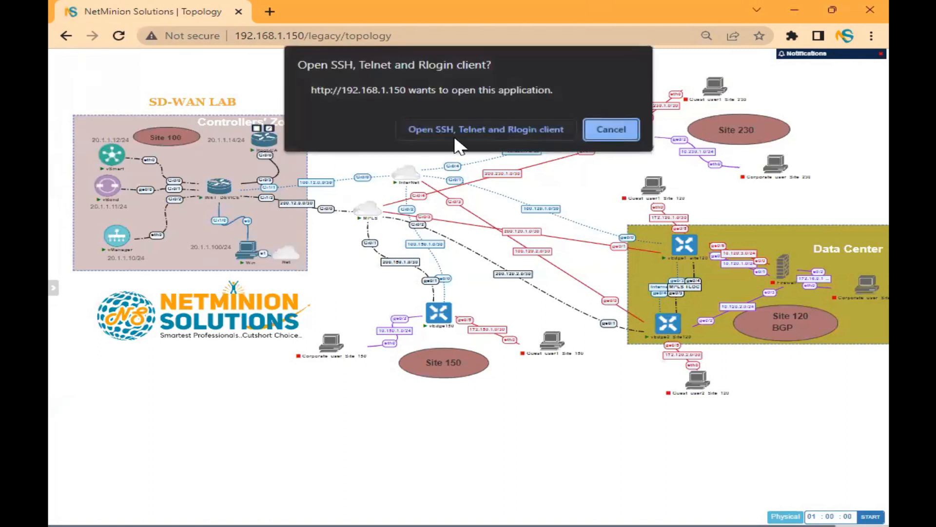
left_click(455, 138)
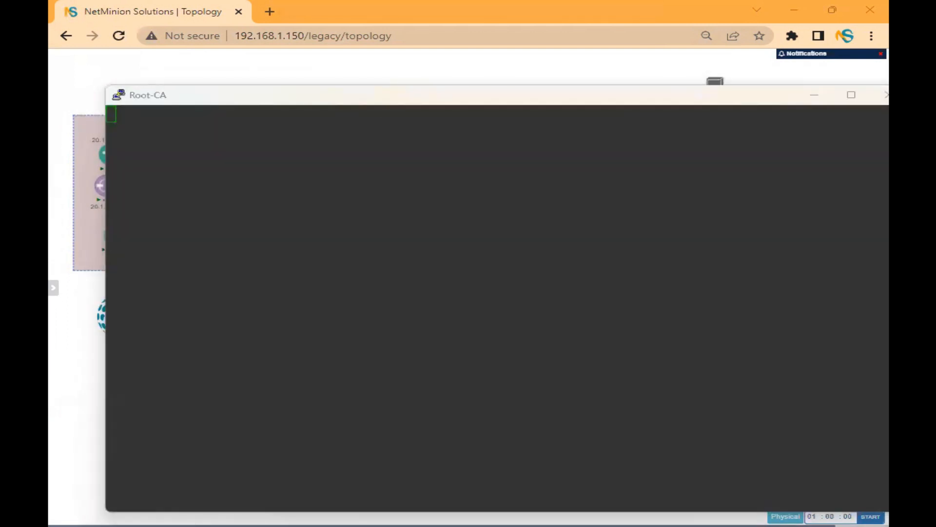
Wake the Root-CA console and enter privileged mode with en.
left_click(287, 194)
key("Return")
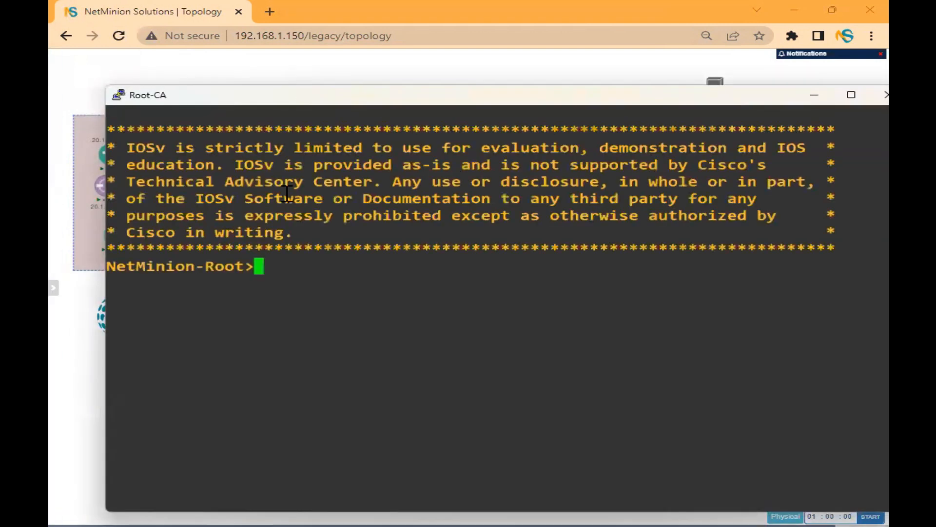
type("en")
key("Return")
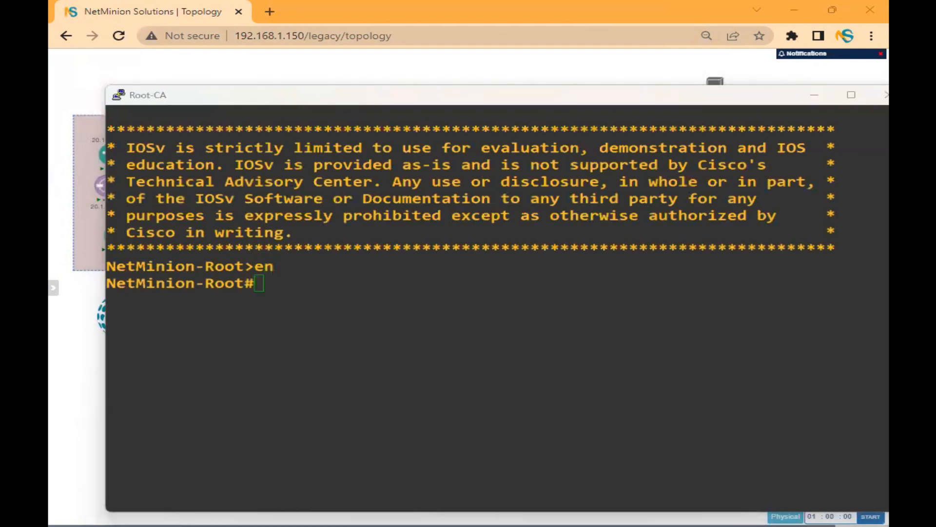
Run 'crypto pki server PKI request pkcs10 terminal' using Tab completion.
left_click(313, 393)
type("cry")
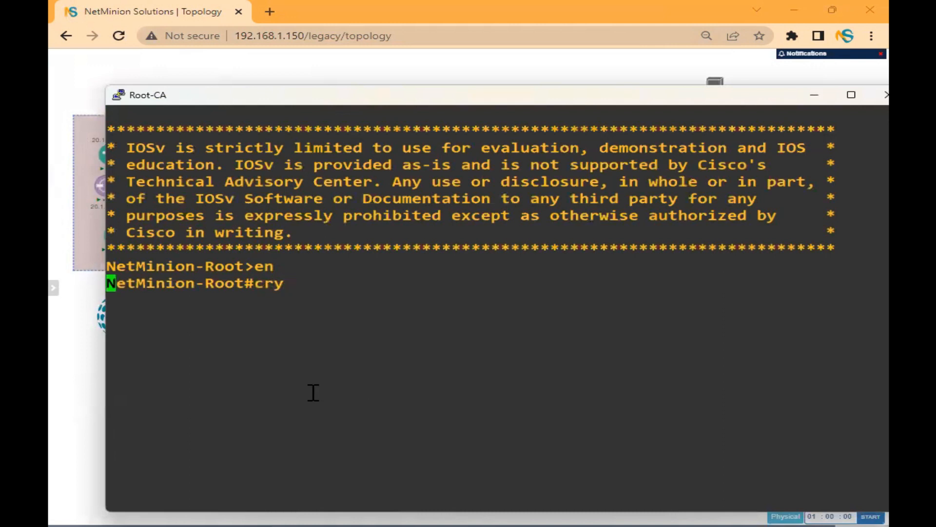
key("Tab")
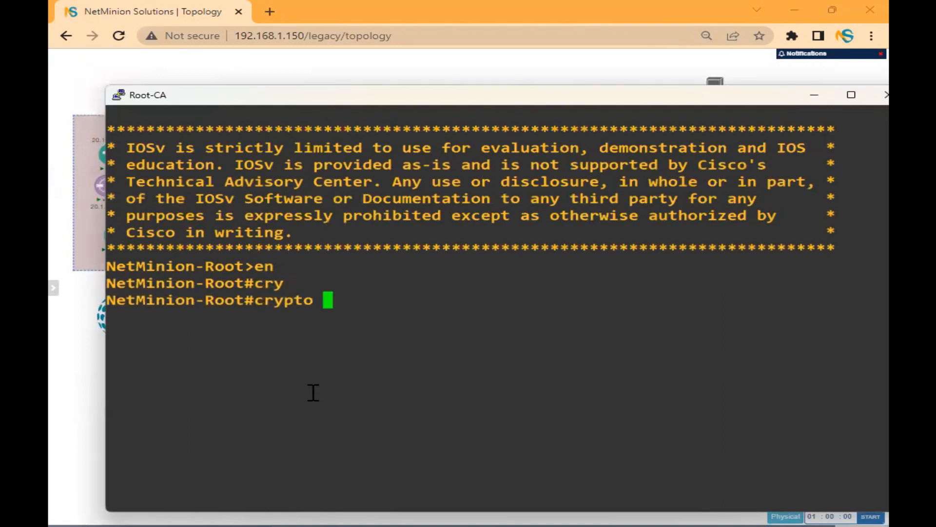
type("pki")
key("Tab")
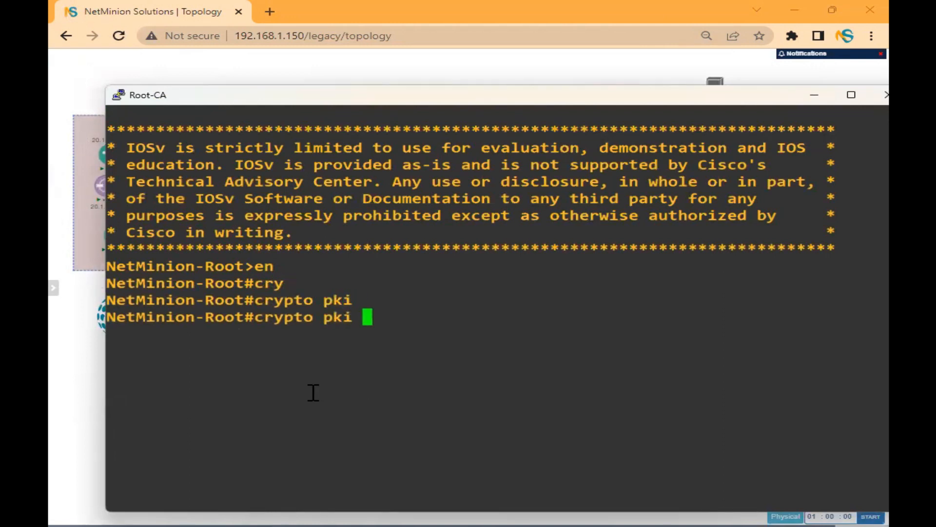
type("server PKI req")
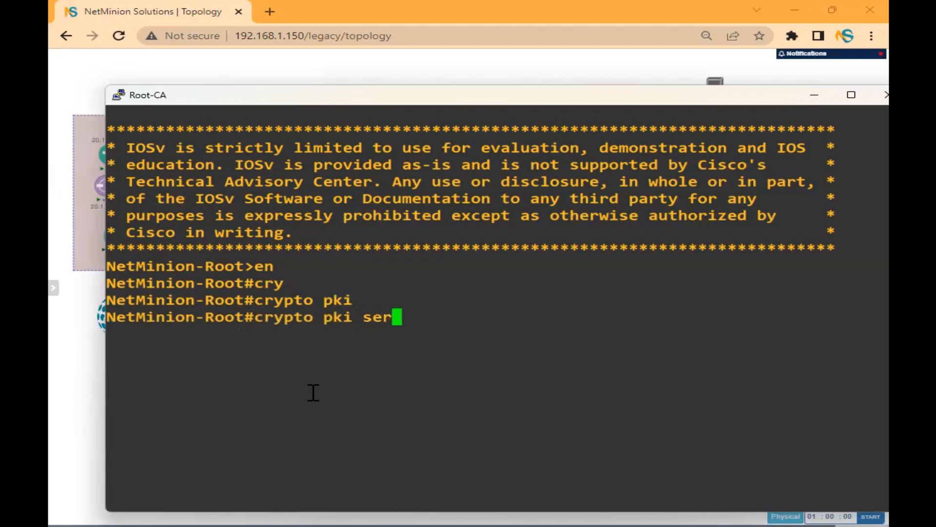
key("Tab")
type("PKI request p")
key("Tab")
type("pk")
key("Tab")
type("ter")
key("Tab")
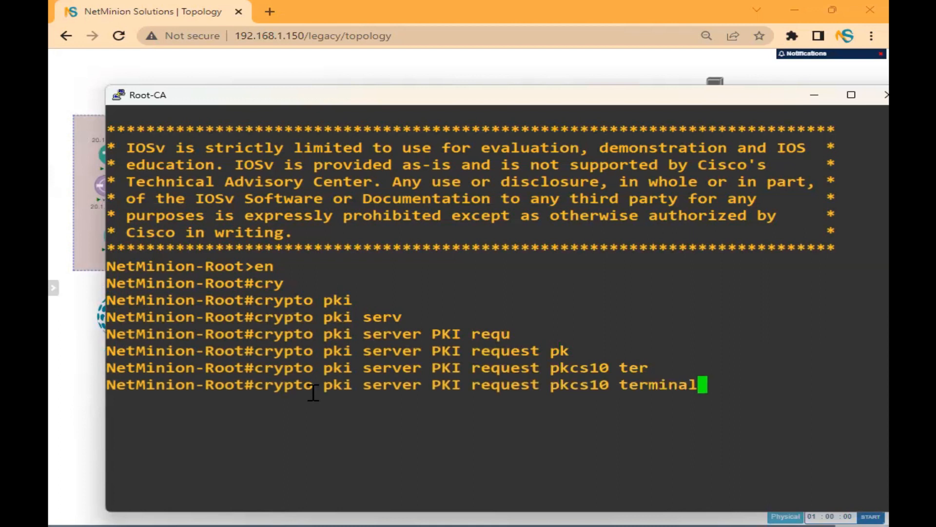
key("Return")
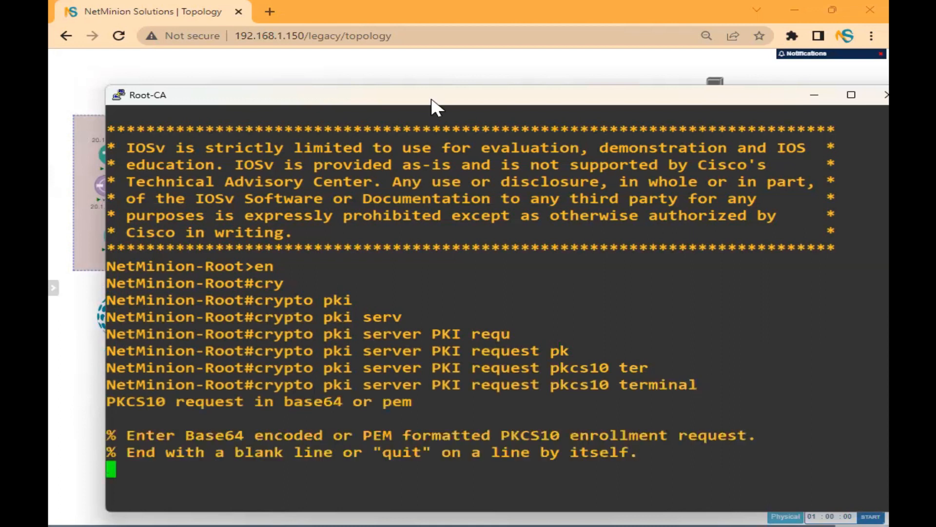
Copy the full certificate request from the vEdge230 session.
left_click_drag(431, 100, 414, 51)
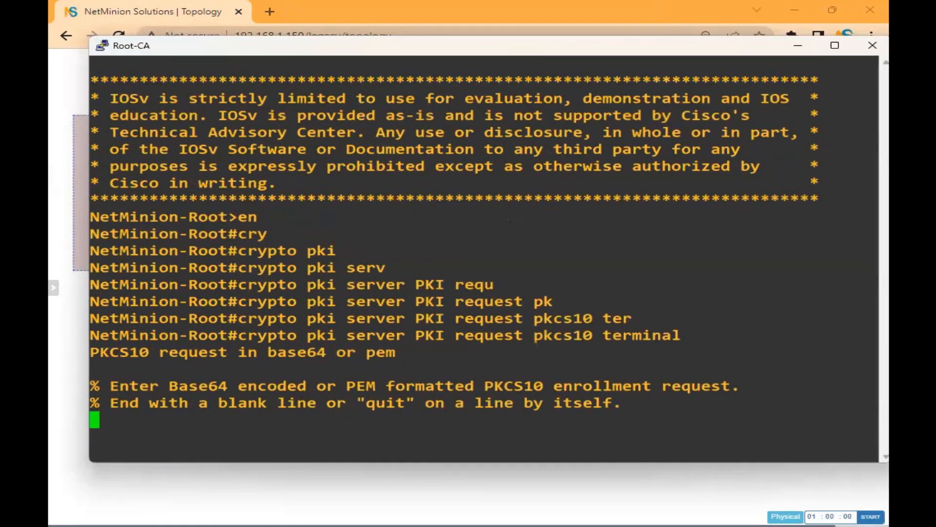
left_click(791, 41)
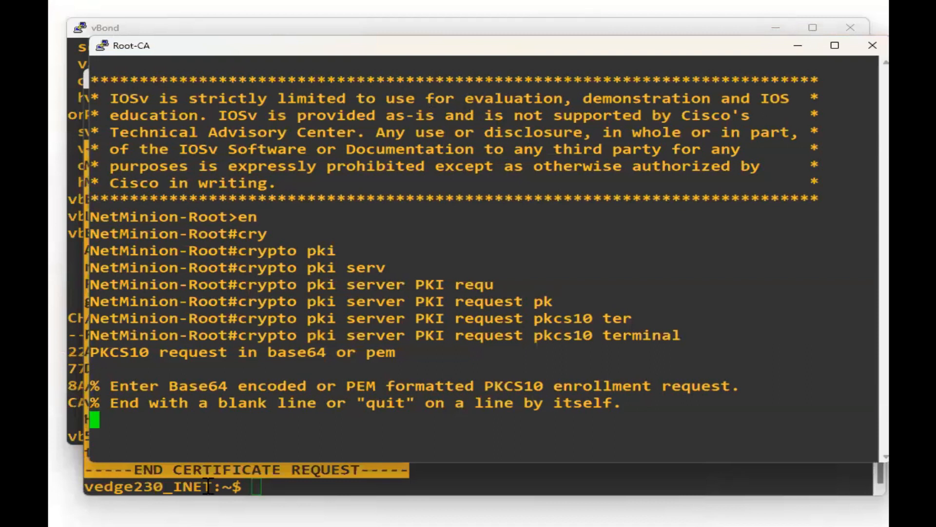
left_click(394, 470)
left_click_drag(409, 469, 91, 156)
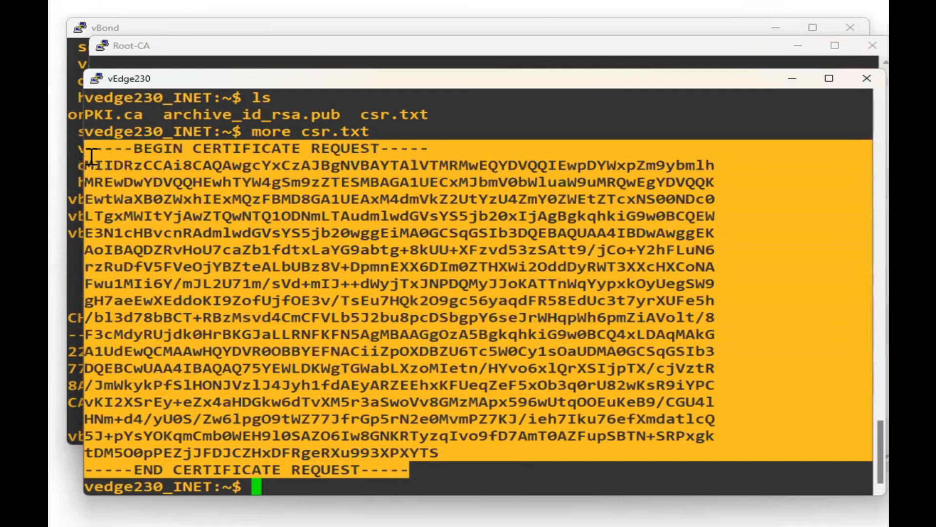
left_click(258, 209)
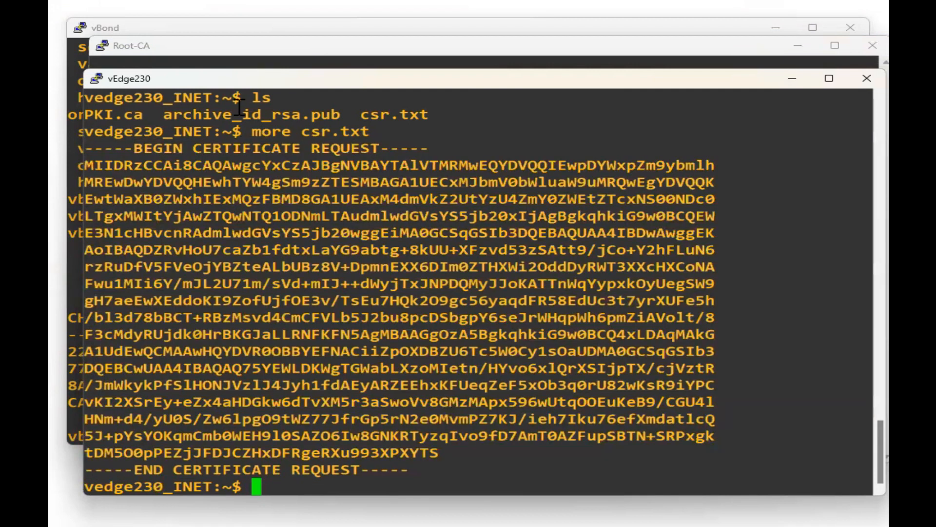
Paste the CSR into Root-CA for signing and copy the granted certificate.
left_click(253, 53)
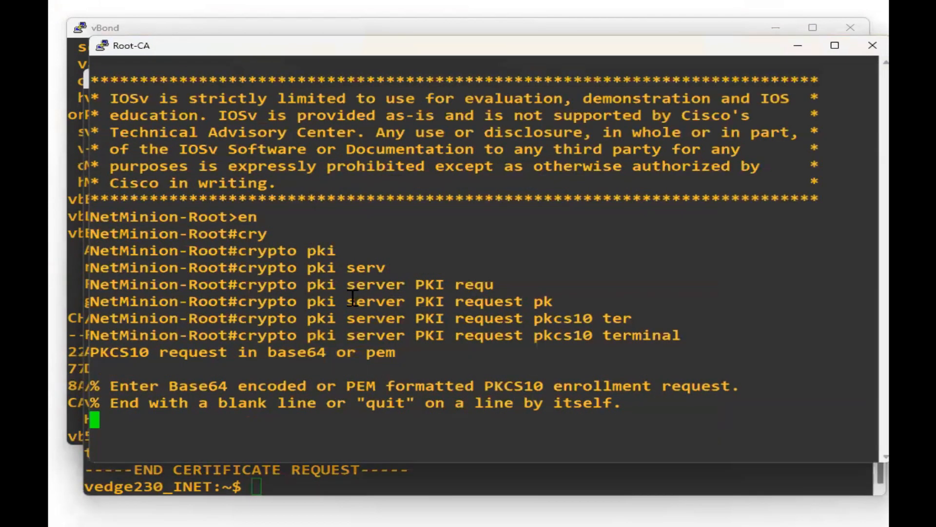
right_click(353, 298)
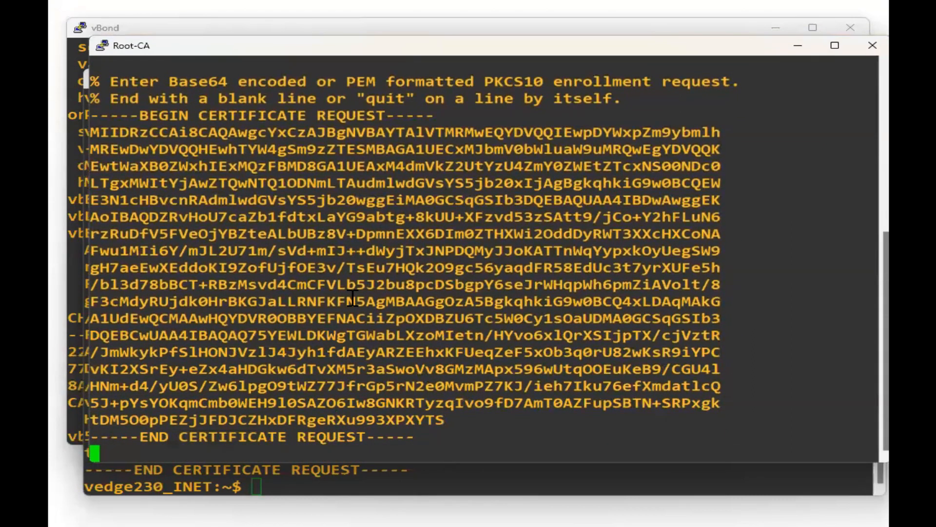
key("Return")
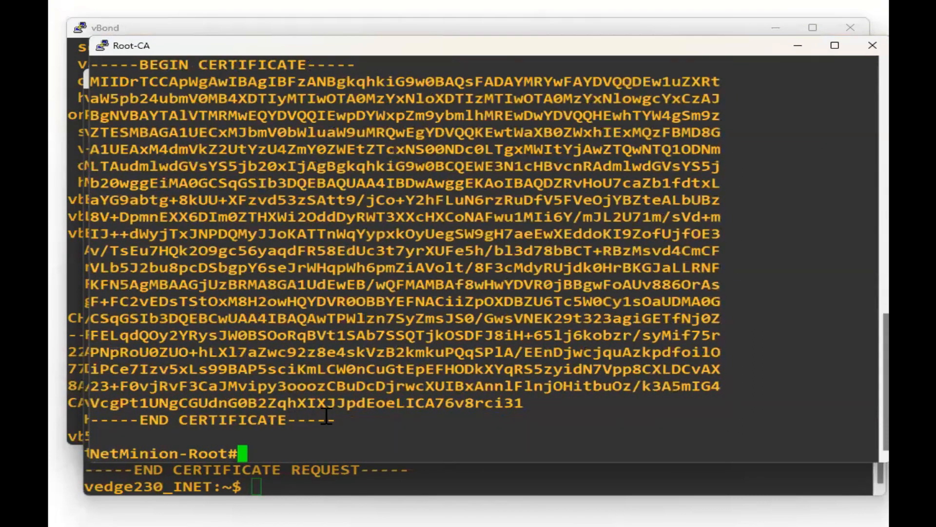
left_click_drag(334, 420, 96, 65)
key("ctrl+c")
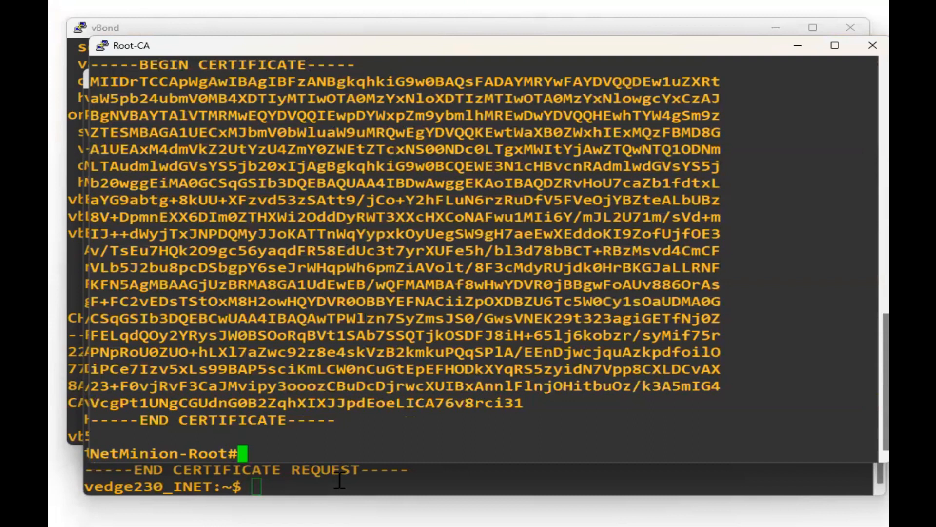
left_click(340, 483)
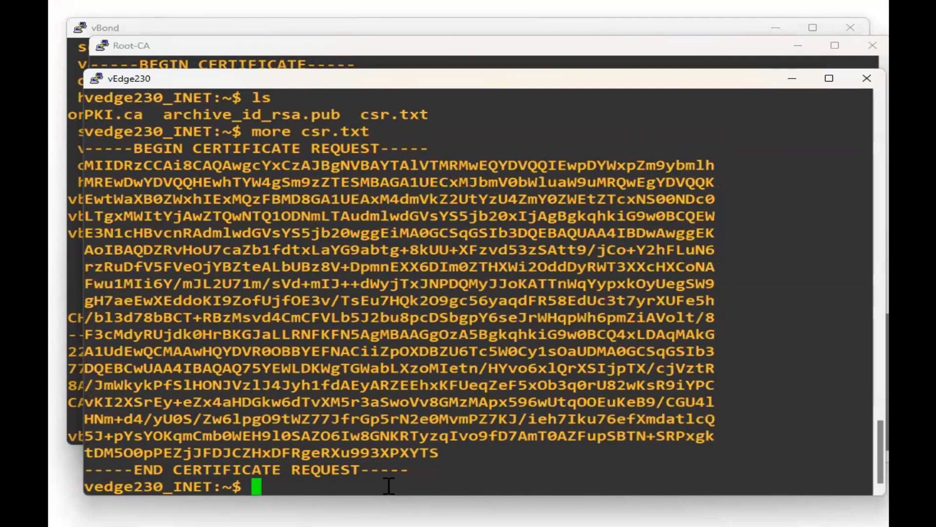
Paste the signed certificate into cert.txt using a cat heredoc.
key("Return")
key("Return")
key("Return")
key("Return")
key("Return")
key("Return")
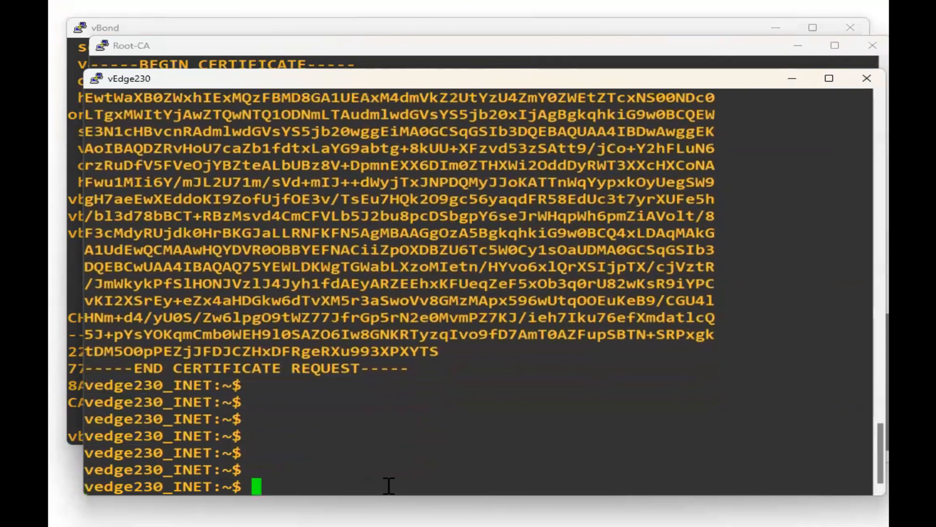
type("cat <<\"\"")
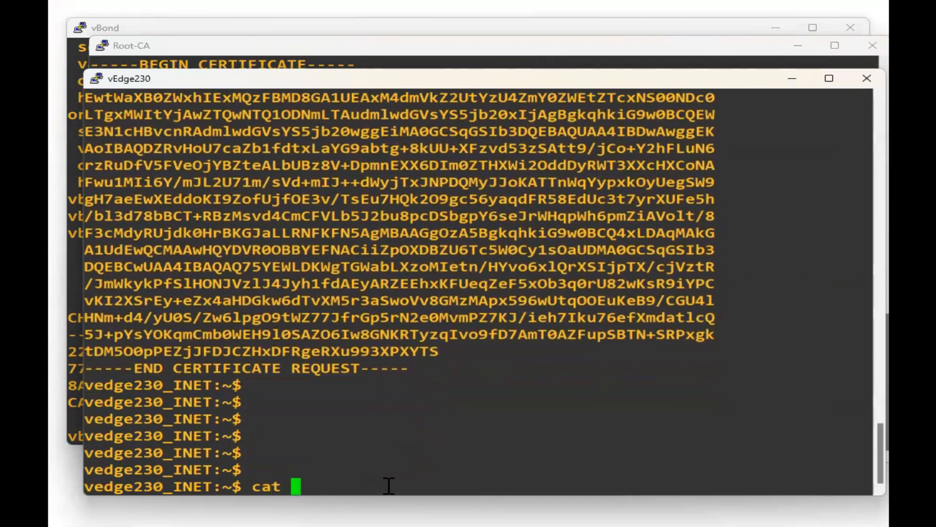
type(" >")
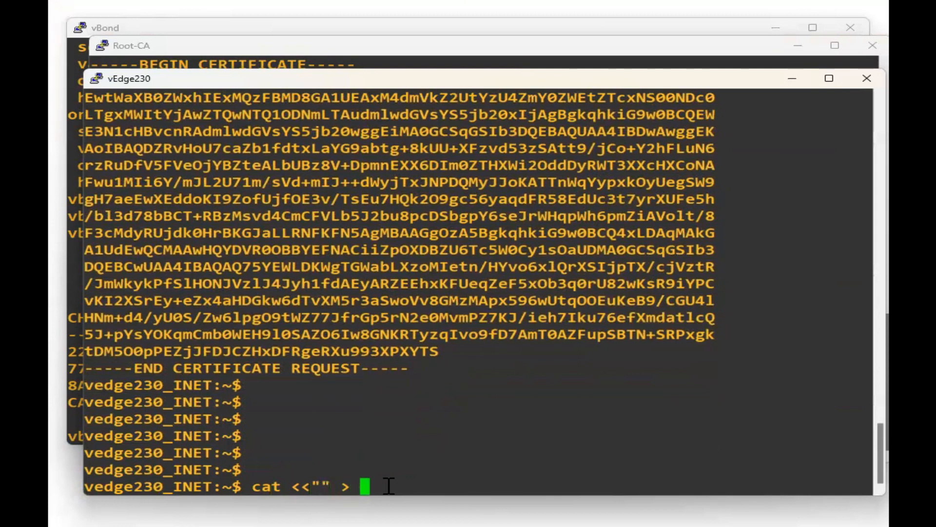
type(" cert.txt")
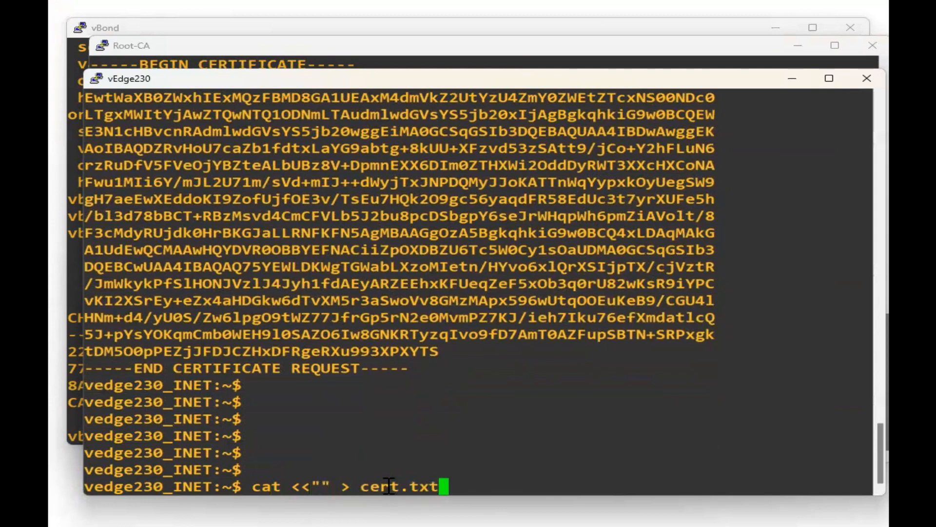
key("Return")
type("-")
right_click(462, 369)
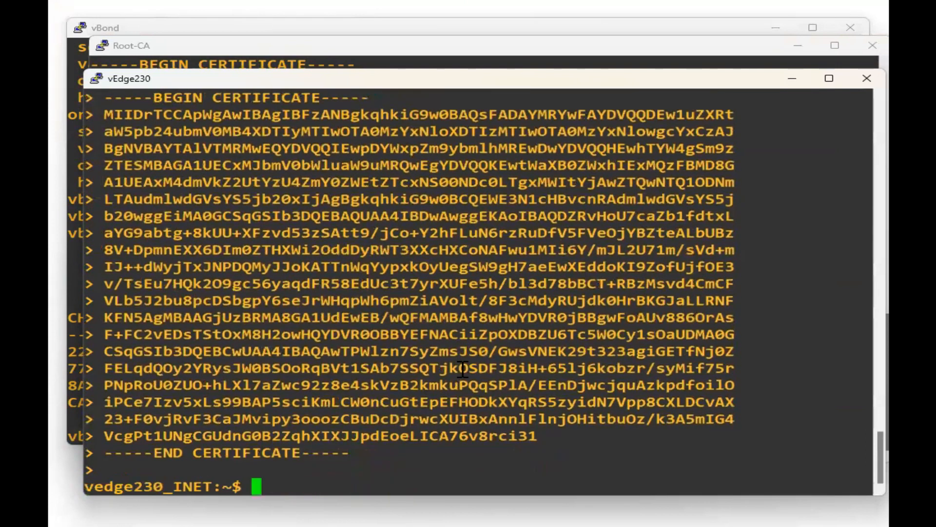
Confirm cert.txt is listed, then exit vshell and type show certificate.
type("ls")
key("Return")
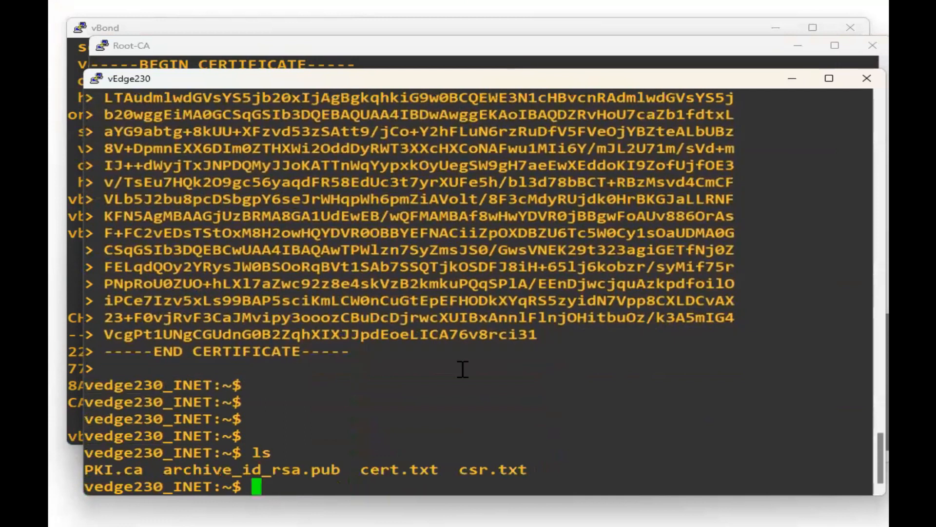
double_click(411, 470)
left_click(639, 361)
type("exit")
key("Return")
key("Return")
key("Return")
key("Return")
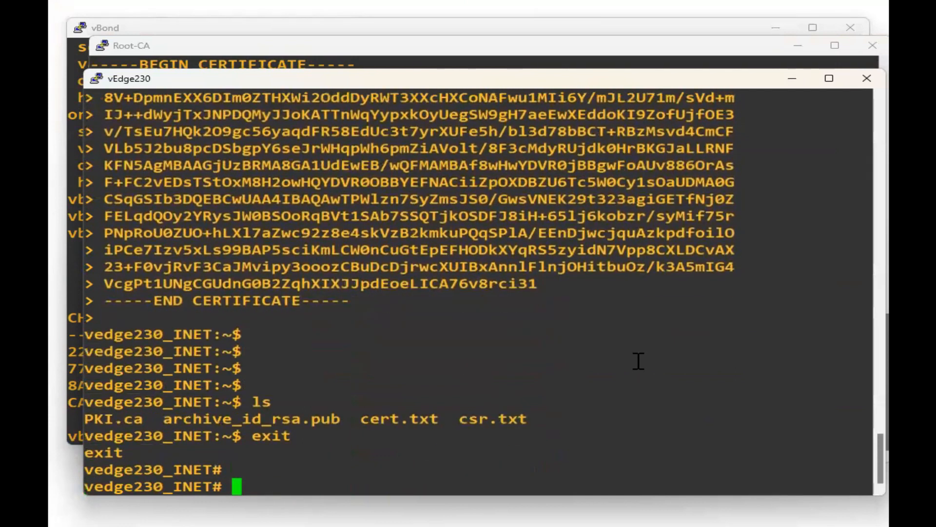
type("show certificate")
List show certificate options and confirm no certificate is installed yet.
key("Return")
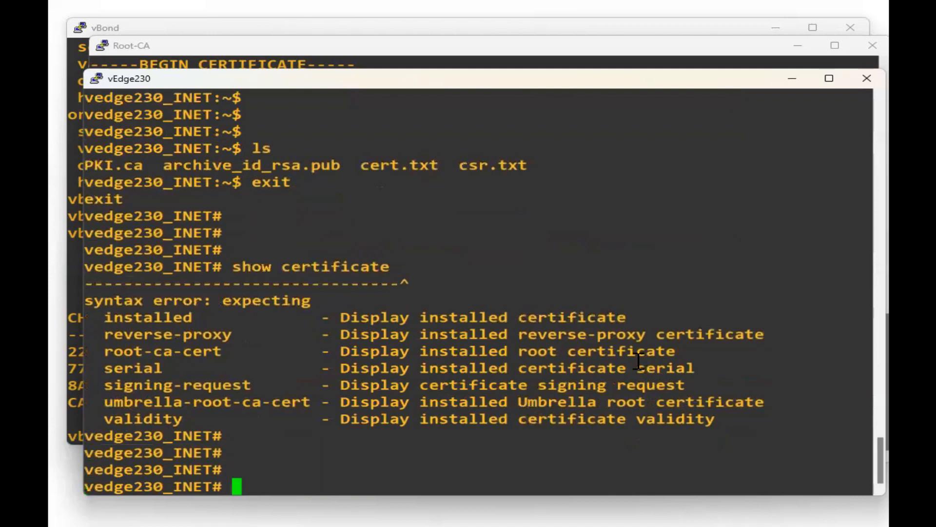
key("Up")
type("installed")
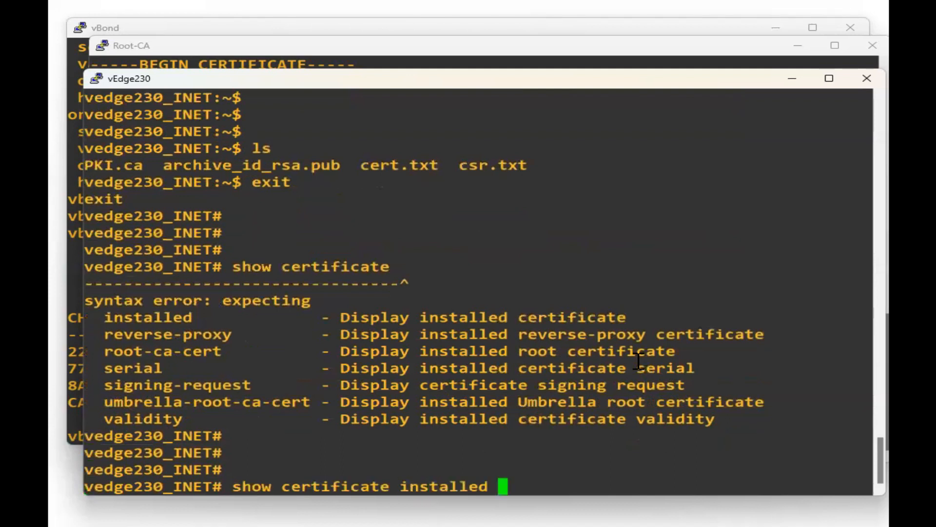
key("Return")
key("Return")
key("Return")
key("Return")
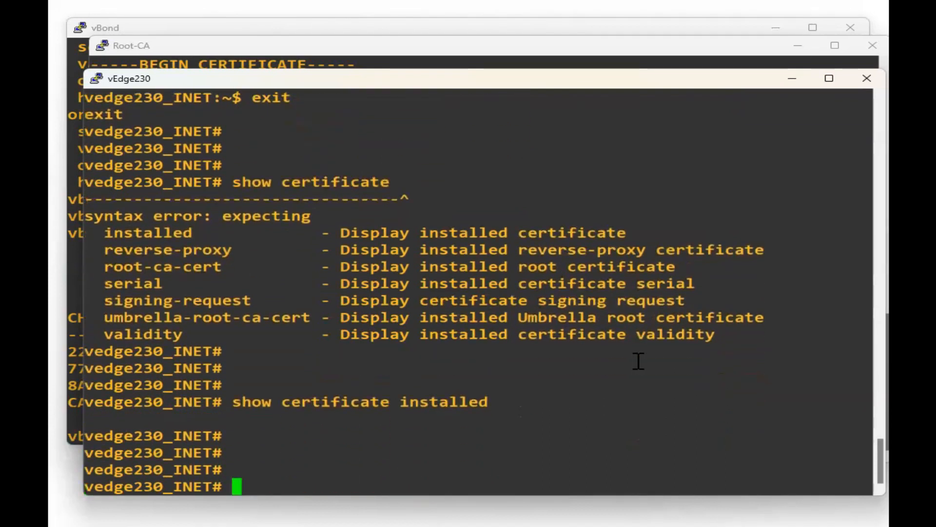
Check the certificate serial output and highlight the chassis number.
key("Up")
key("BackSpace")
key("BackSpace")
key("BackSpace")
key("BackSpace")
key("BackSpace")
key("BackSpace")
key("BackSpace")
key("BackSpace")
key("BackSpace")
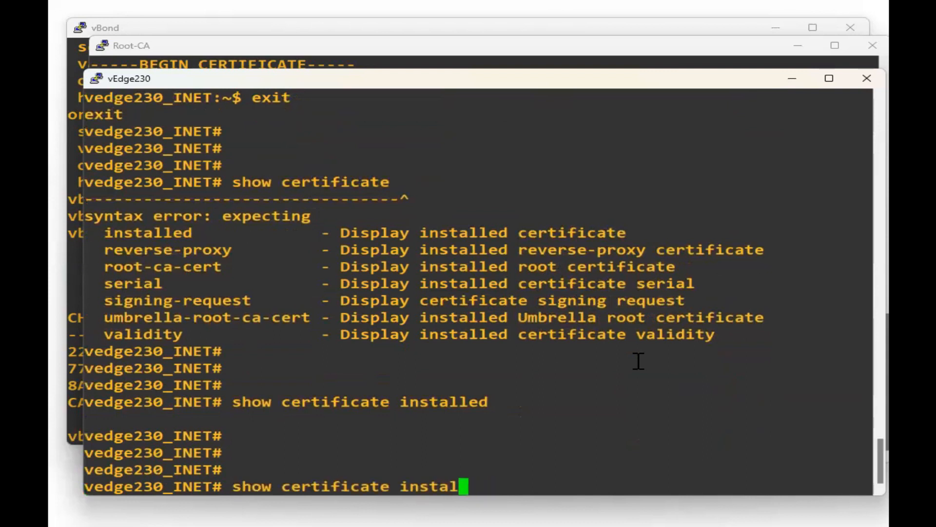
type("serial")
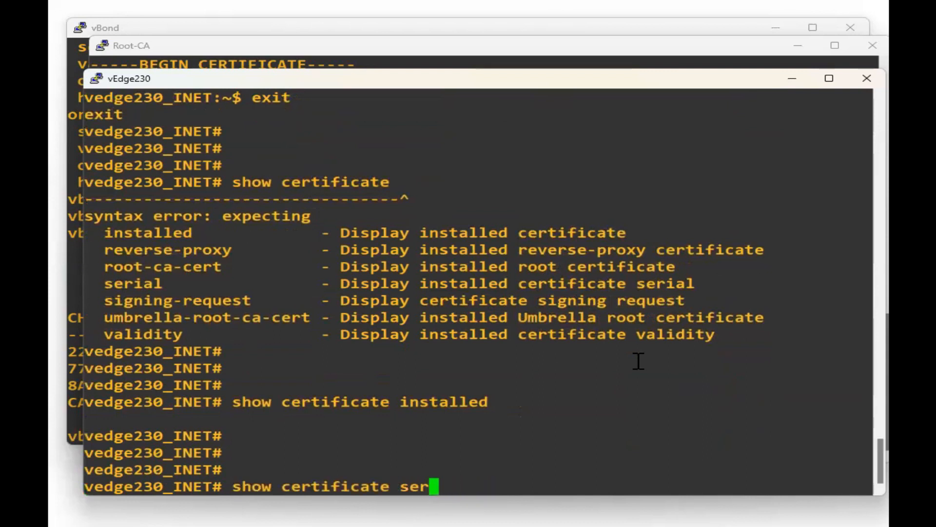
key("Return")
key("Return")
key("Return")
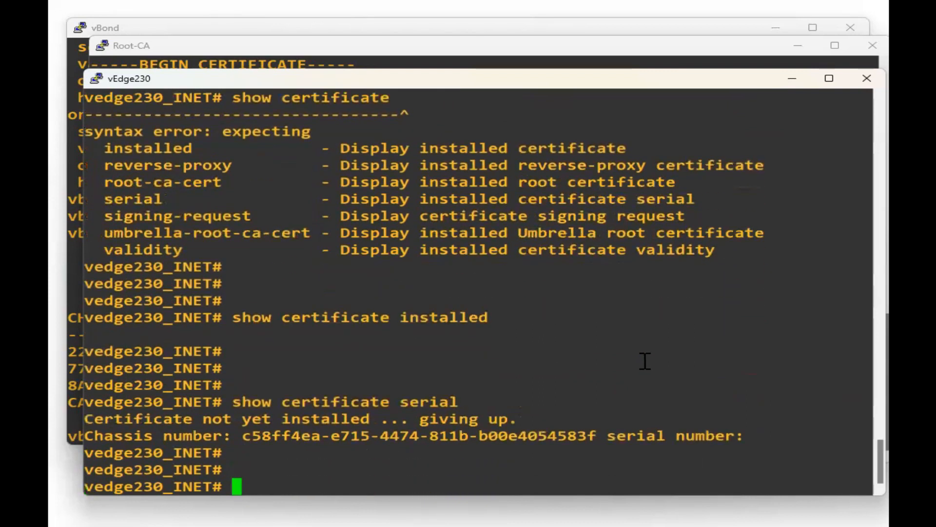
double_click(400, 434)
left_click_drag(762, 436, 842, 423)
left_click(593, 459)
key("Return")
key("Return")
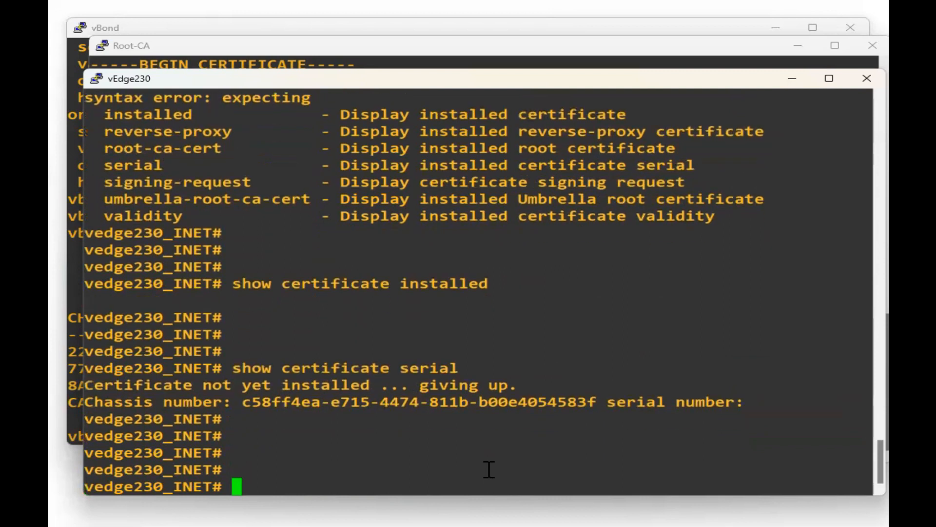
Display the root CA certificate with show certificate root-ca-cert.
type("show")
type("ertfi")
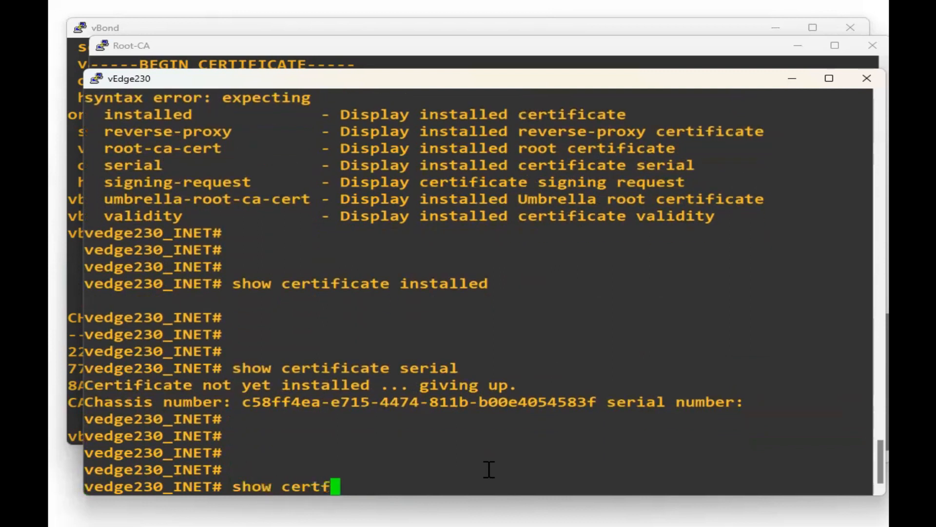
key("Return")
key("BackSpace")
key("BackSpace")
type("i")
key("Tab")
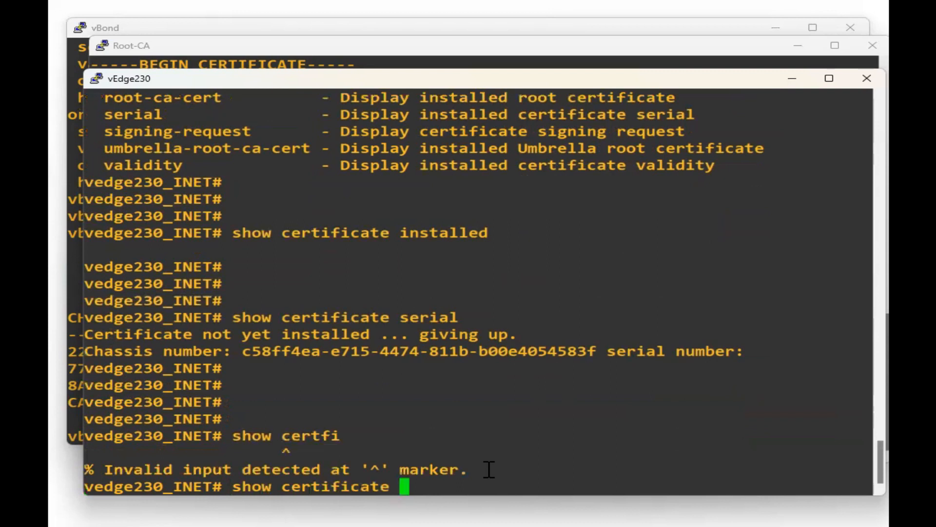
key("Tab")
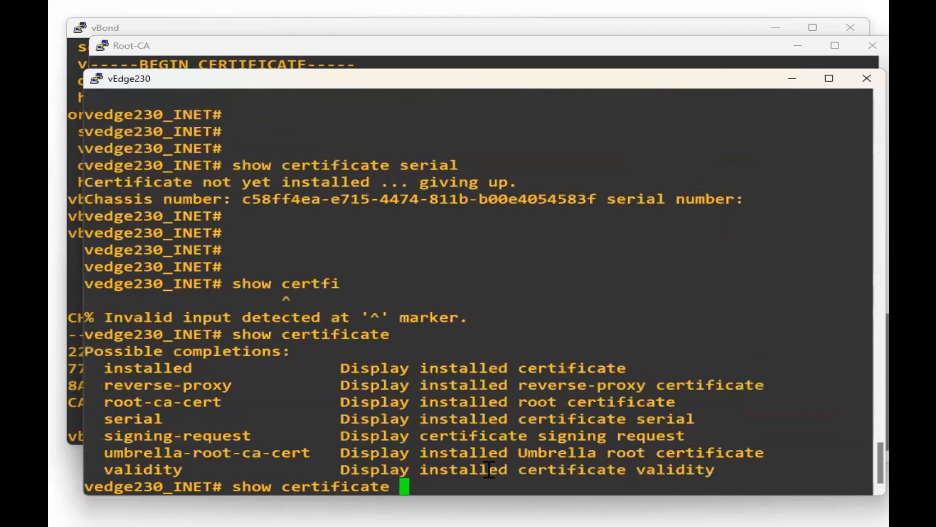
double_click(163, 401)
right_click(446, 357)
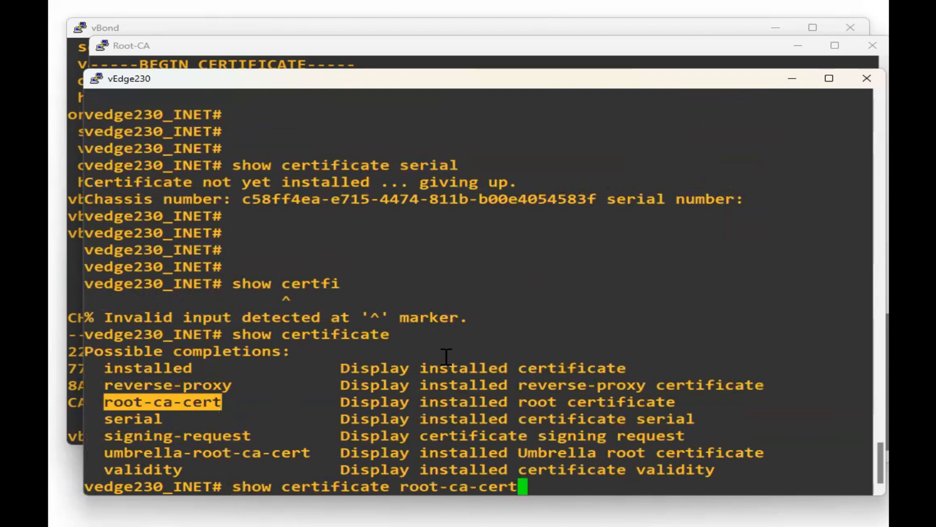
key("Return")
key("Return")
key("Return")
key("Return")
key("Return")
key("Return")
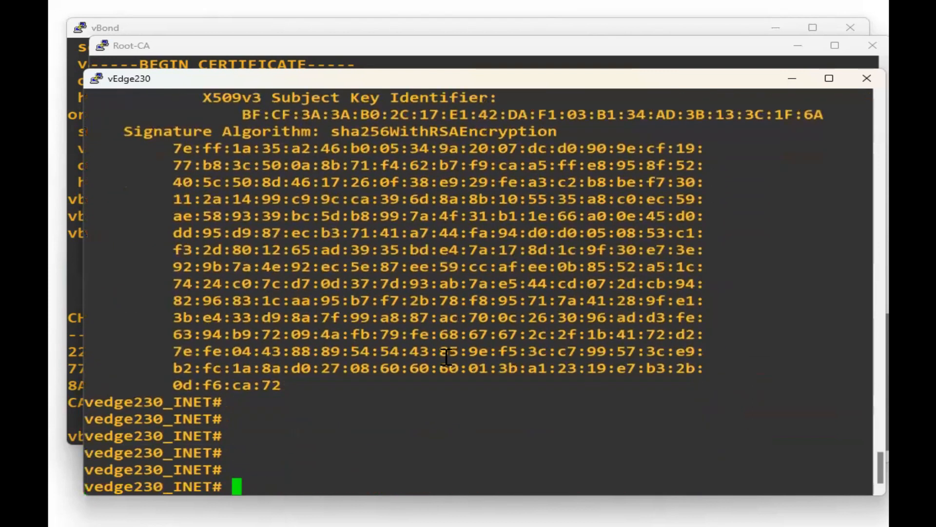
Maximize the terminal and verify the issuer is netminion.net.
left_click(829, 78)
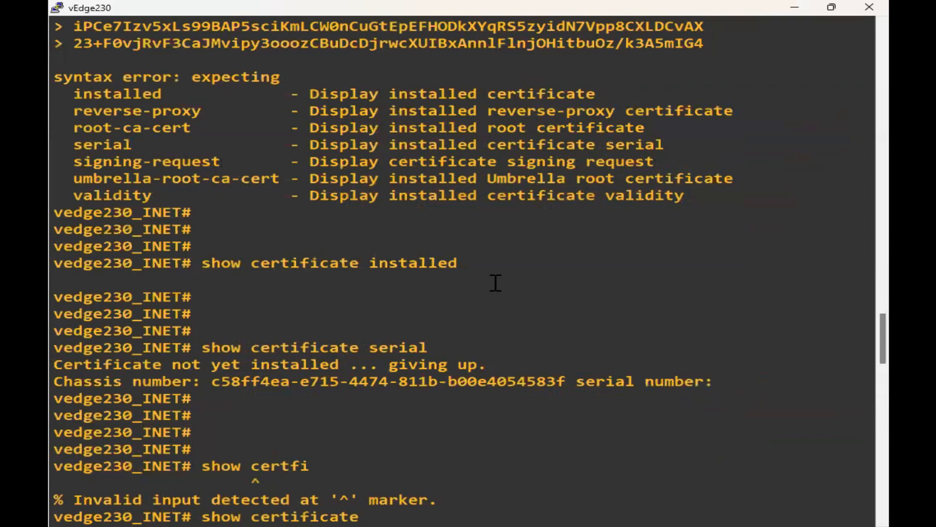
scroll(497, 285, "down", 10)
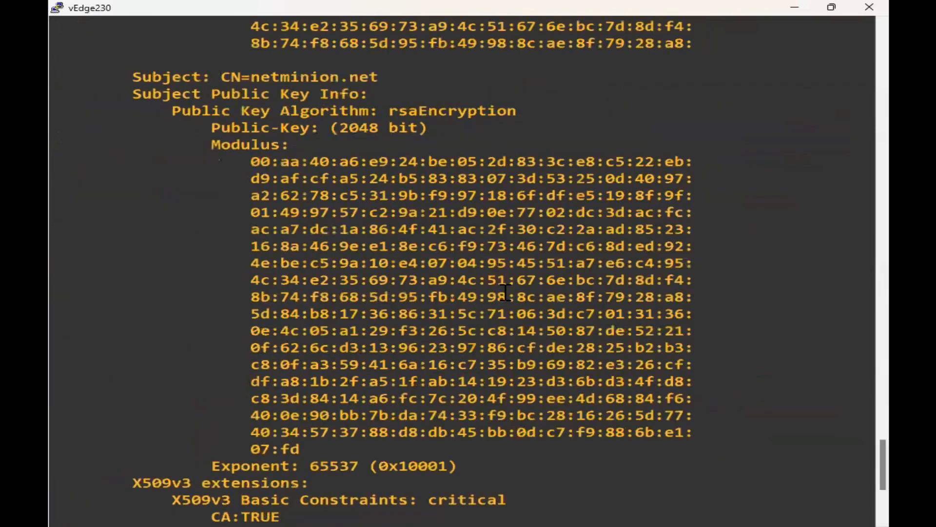
scroll(351, 356, "up", 5)
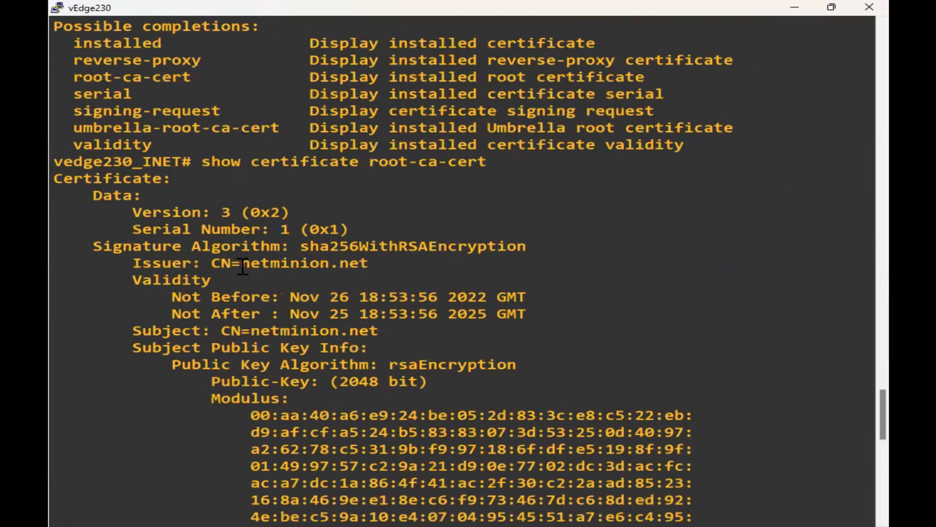
double_click(293, 267)
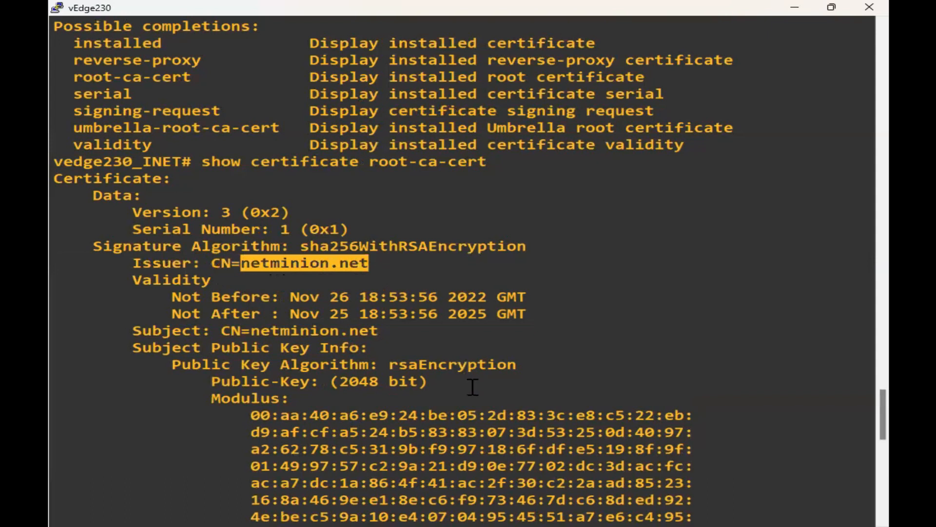
key("Return")
key("Return")
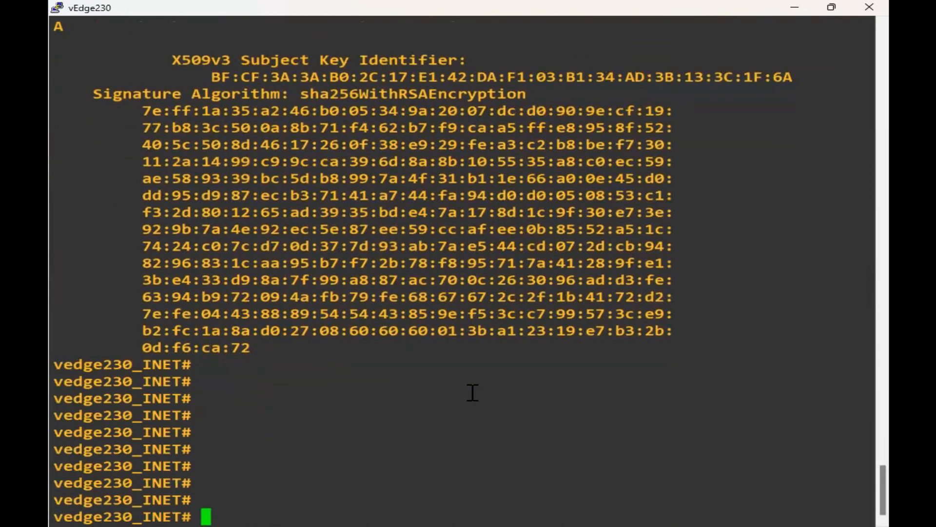
Run 'request certificate install home/admin/cert.txt' on vEdge230 and highlight the success message.
type("req")
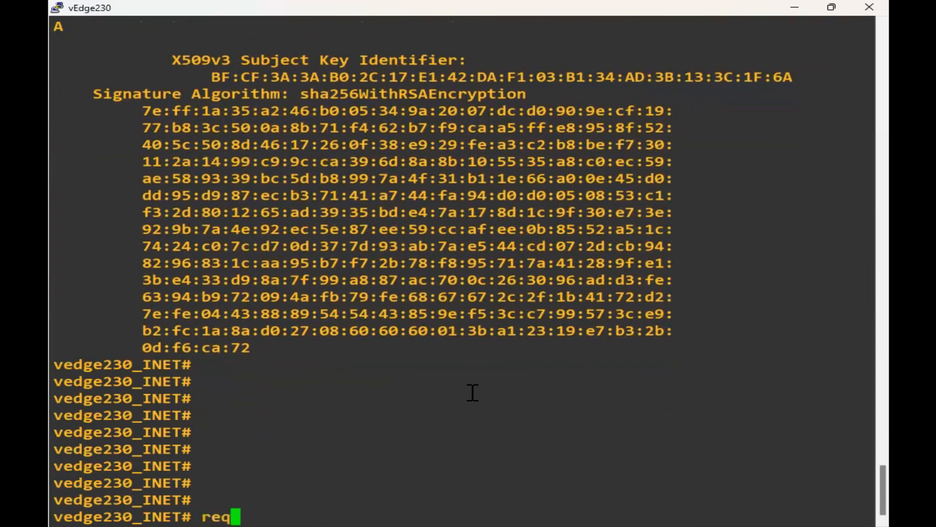
type("uest c")
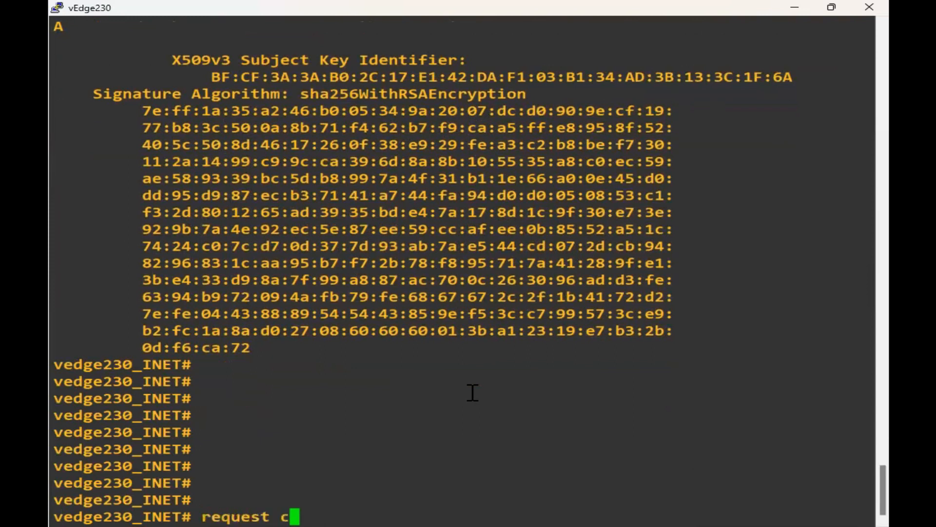
type("ertificate install ")
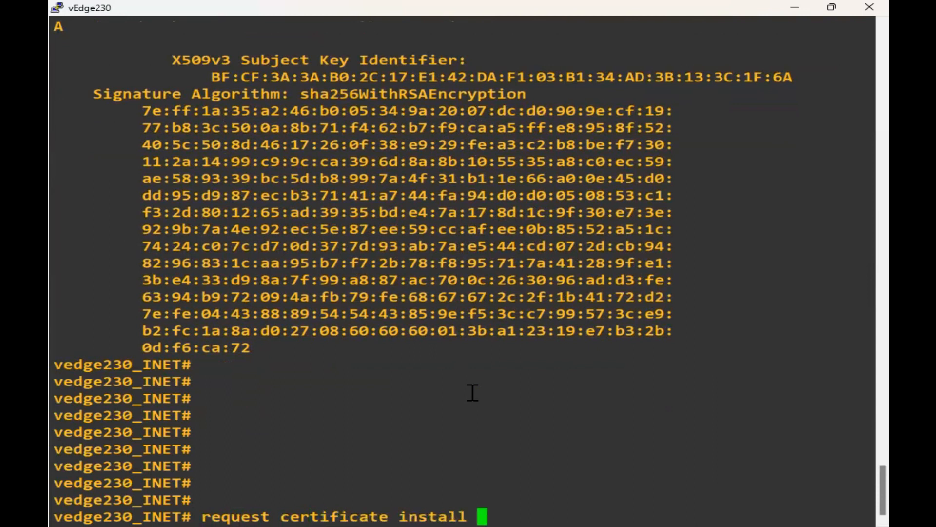
type("home/admin/")
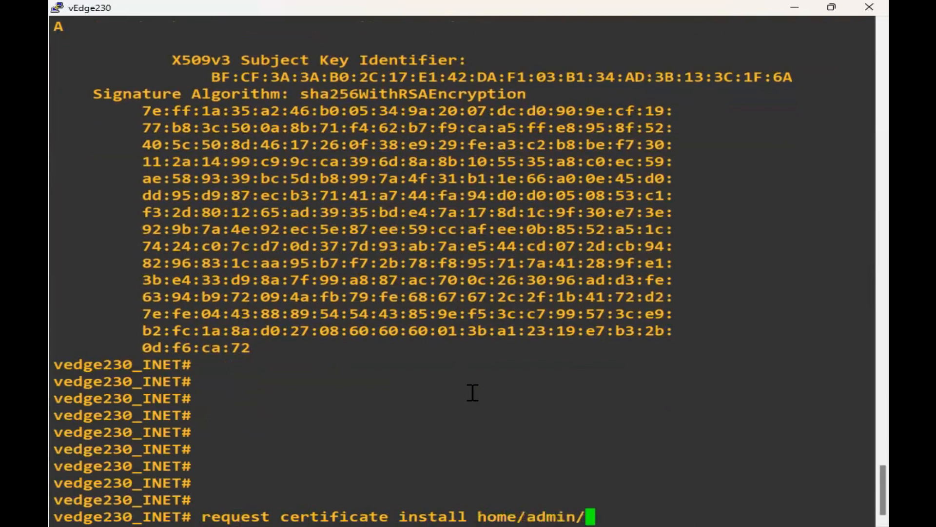
type("cert.txt")
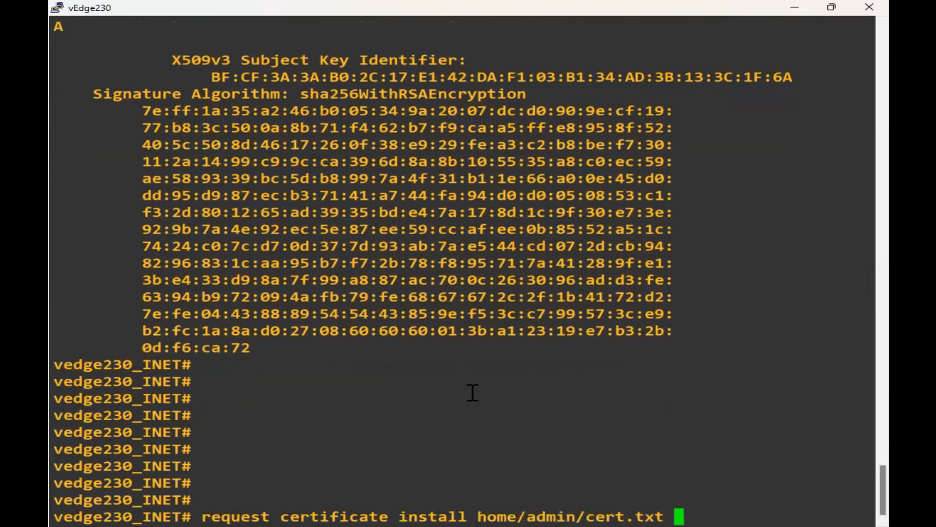
key("Return")
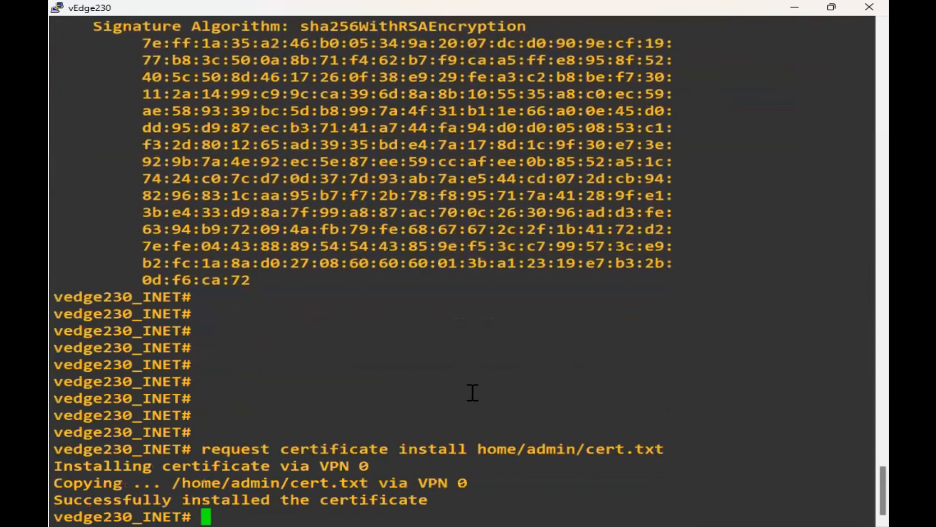
left_click_drag(447, 505, 70, 452)
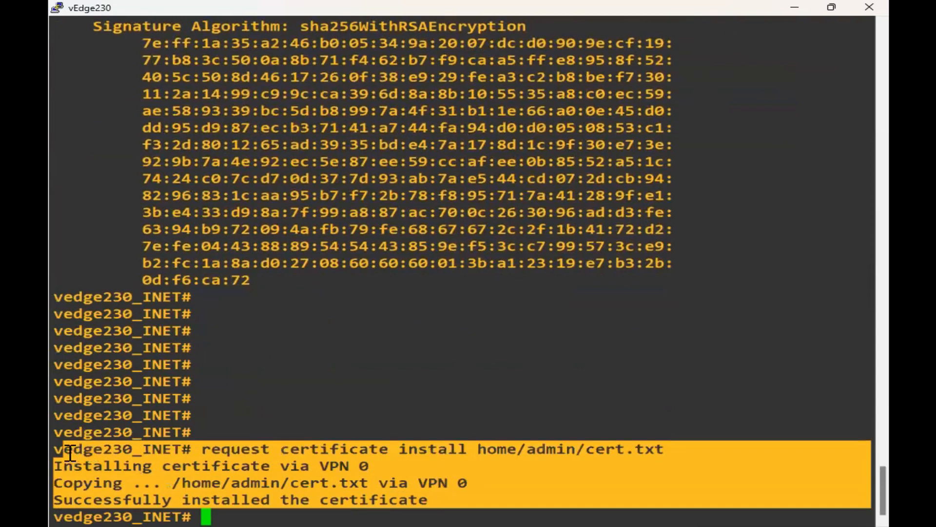
key("Return")
key("Return")
key("Return")
key("Return")
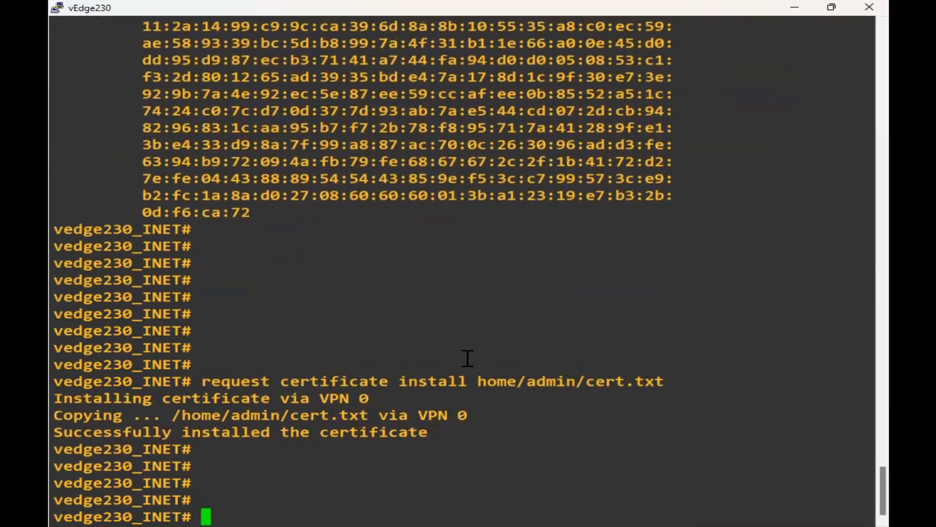
type("show certi")
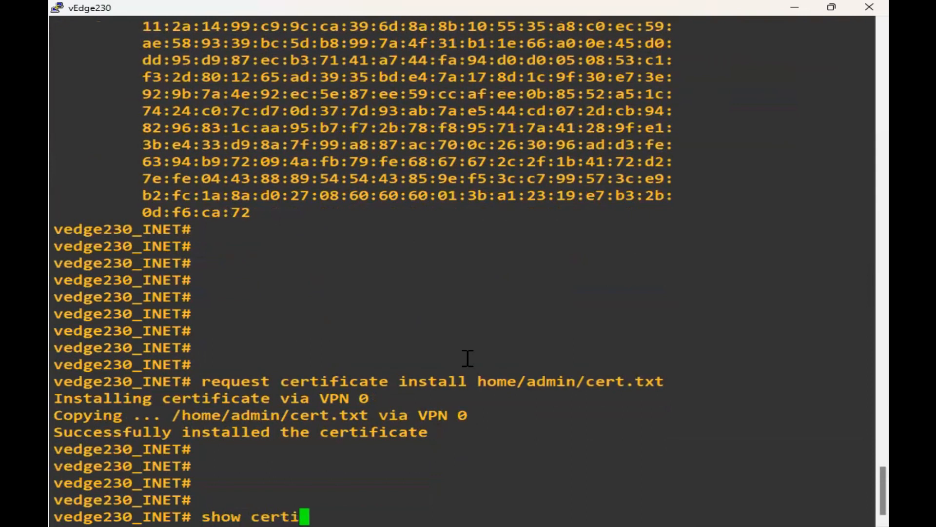
type("ficate installed")
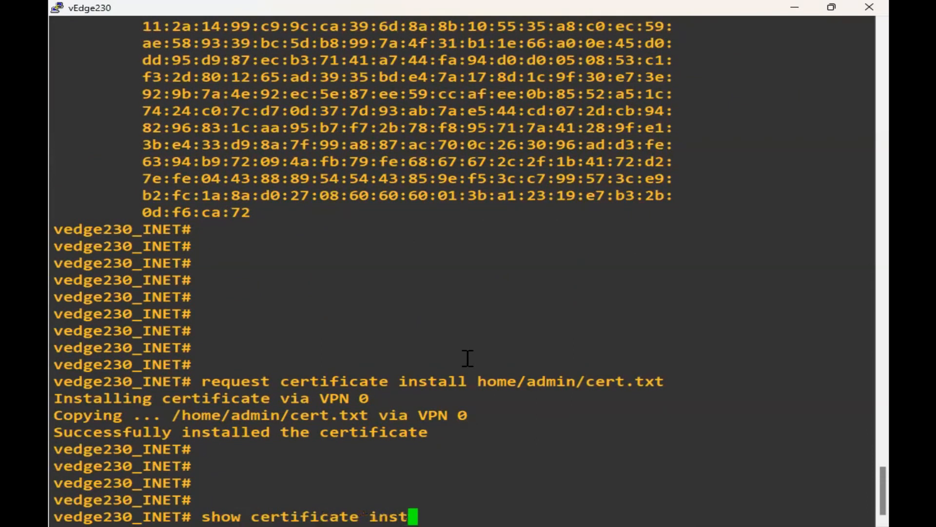
key("Return")
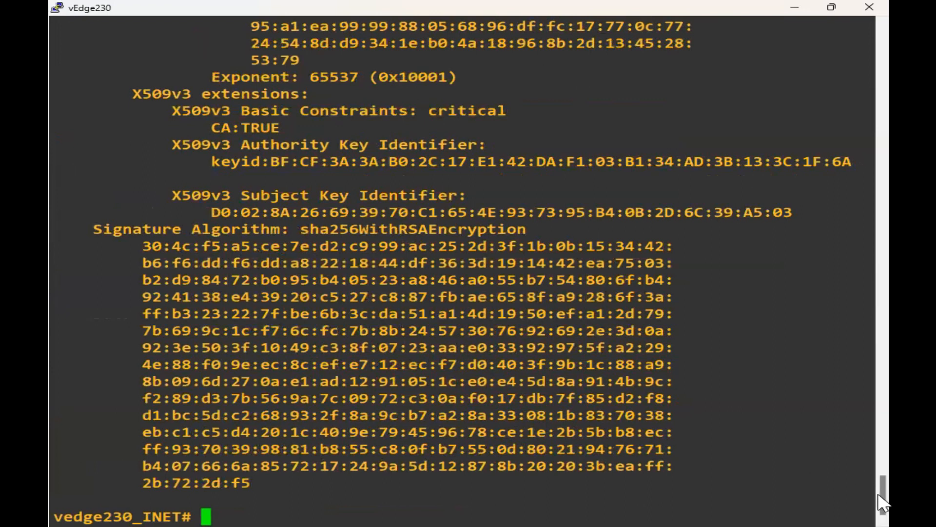
scroll(878, 490, "up", 3)
scroll(870, 467, "up", 9)
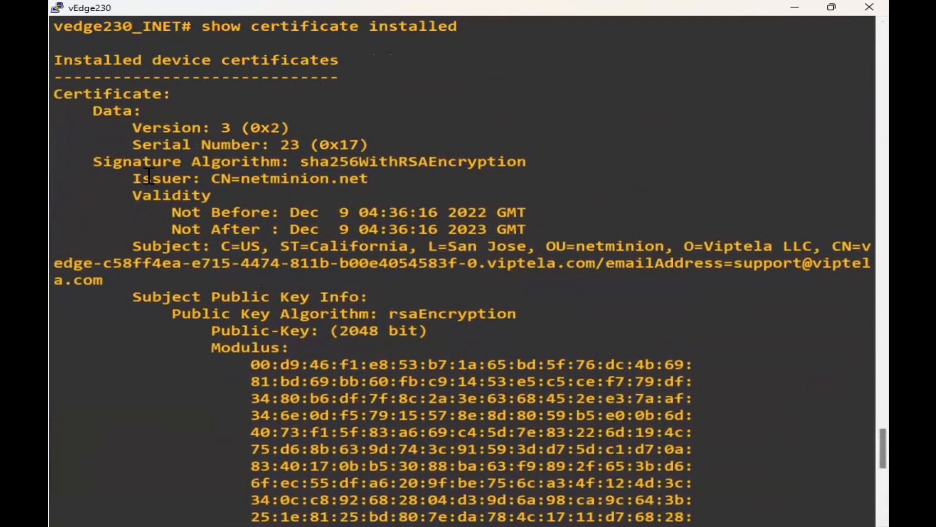
mouse_move(882, 444)
left_mouse_down()
mouse_move(881, 434)
mouse_move(885, 449)
left_mouse_up()
left_click_drag(546, 297, 661, 299)
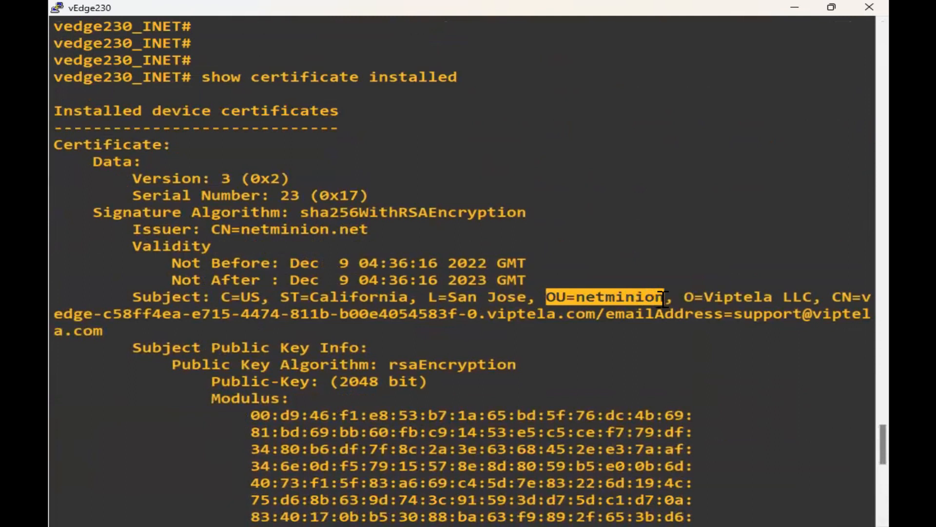
left_click_drag(163, 297, 665, 388)
scroll(656, 409, "down", 13)
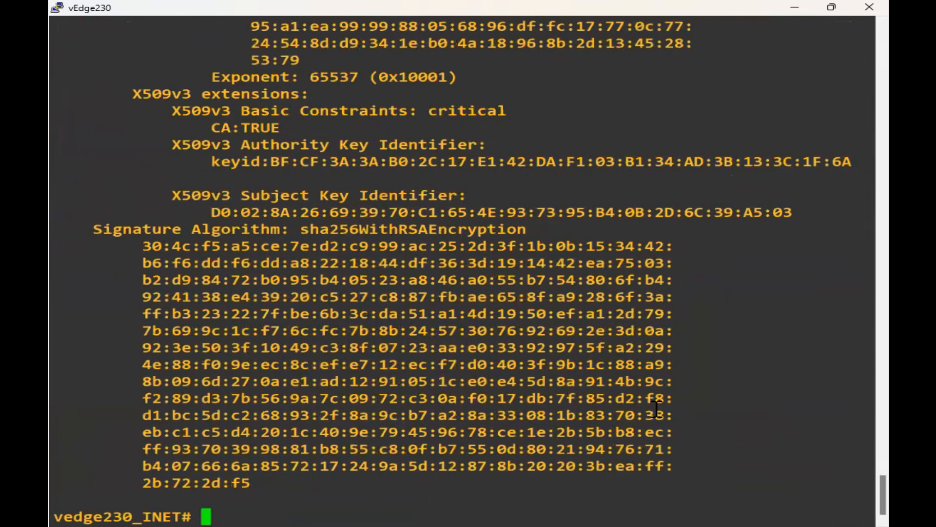
Run 'show certificate serial' on vEdge230 and select the serial number 17 in its output.
type("show certificate installed")
key("BackSpace")
key("BackSpace")
key("BackSpace")
key("BackSpace")
key("BackSpace")
key("BackSpace")
key("BackSpace")
key("BackSpace")
key("BackSpace")
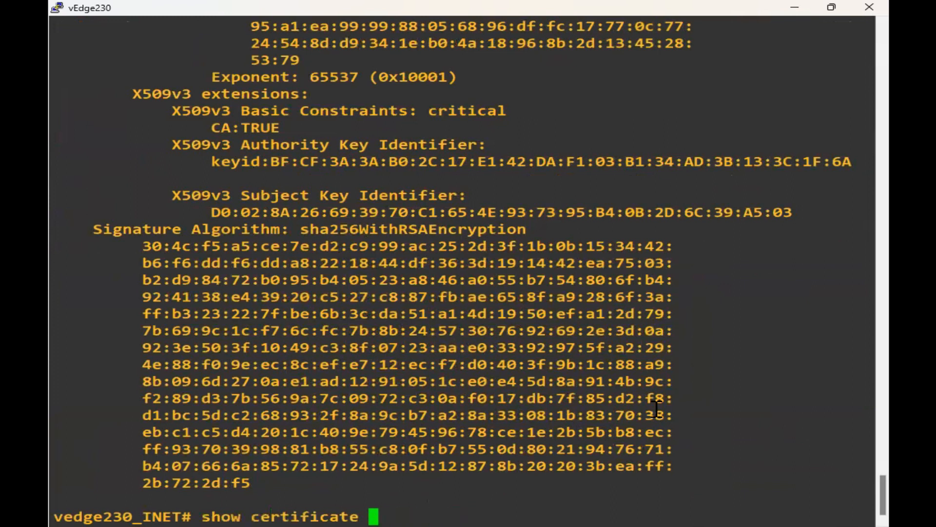
type("serial")
key("Return")
key("Return")
key("Return")
key("Return")
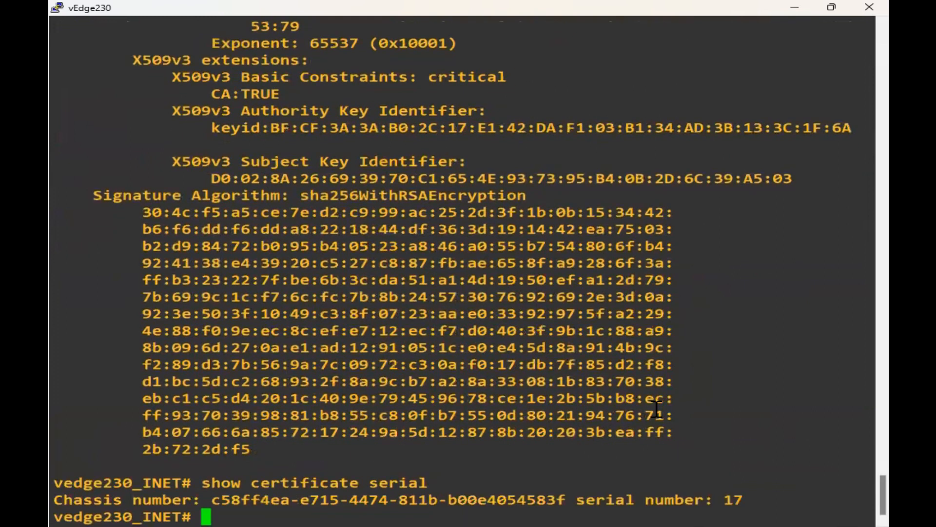
double_click(727, 449)
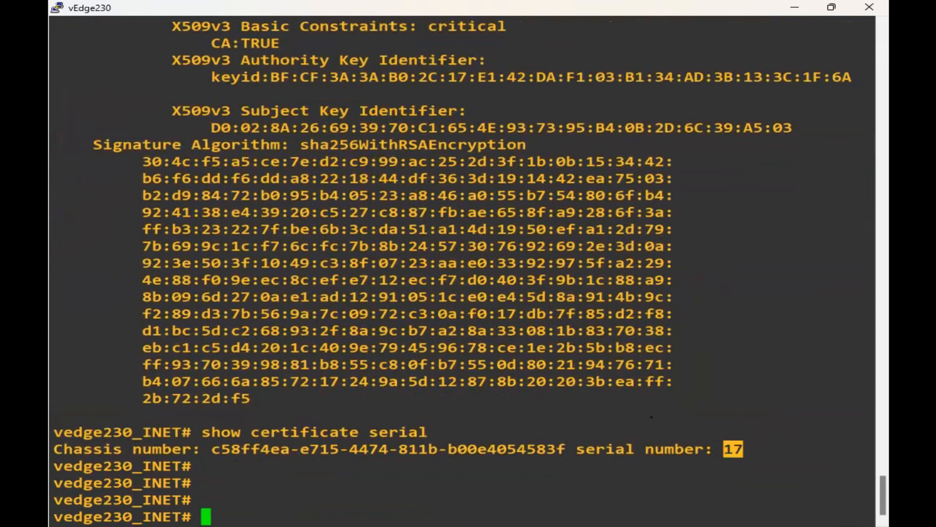
key("alt+Tab")
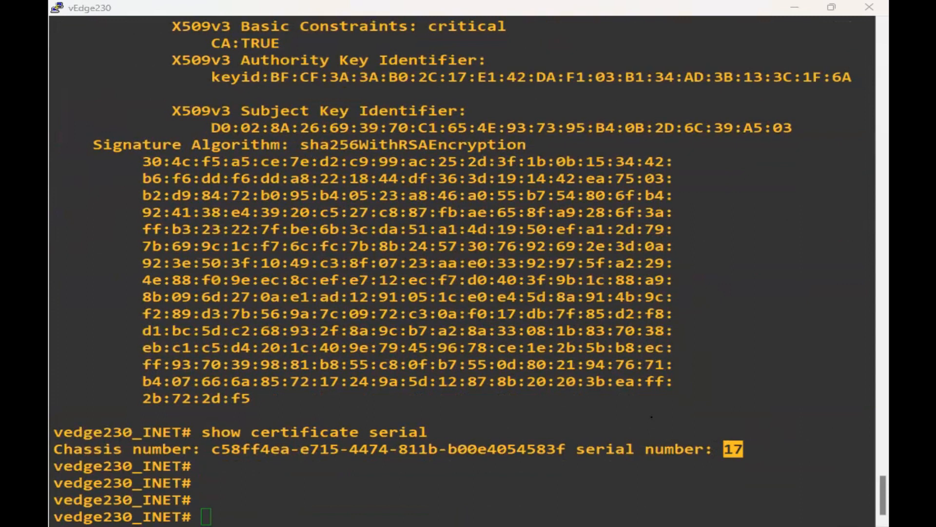
left_click(377, 321)
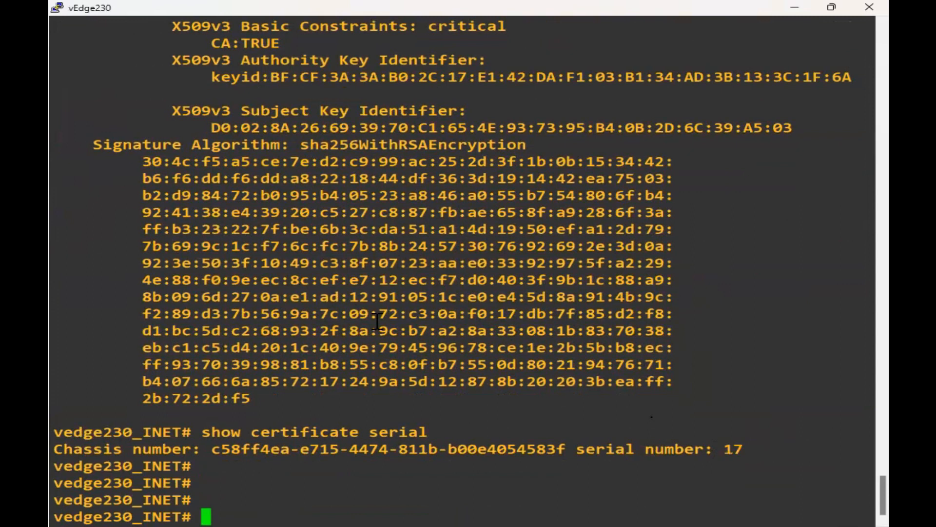
key("Return")
key("Return")
key("Return")
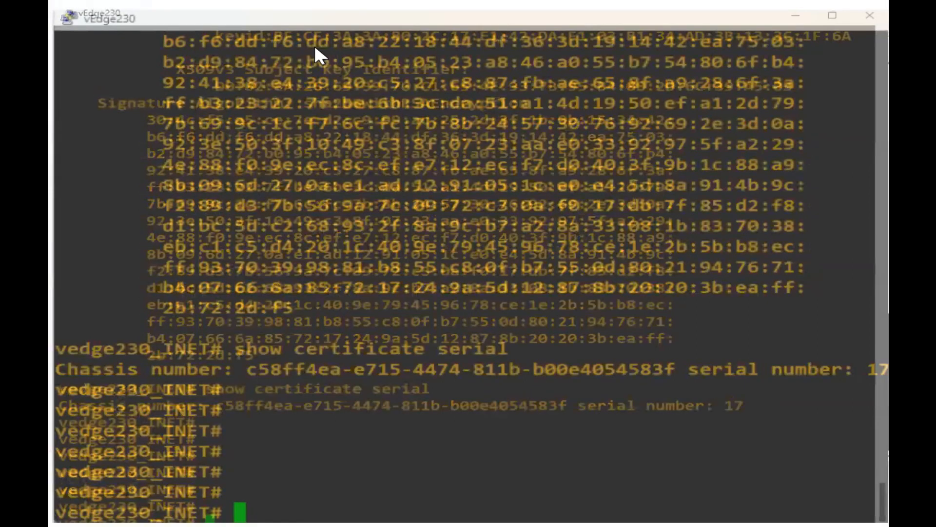
Close the Root-CA console session and confirm ending it.
left_click(357, 58)
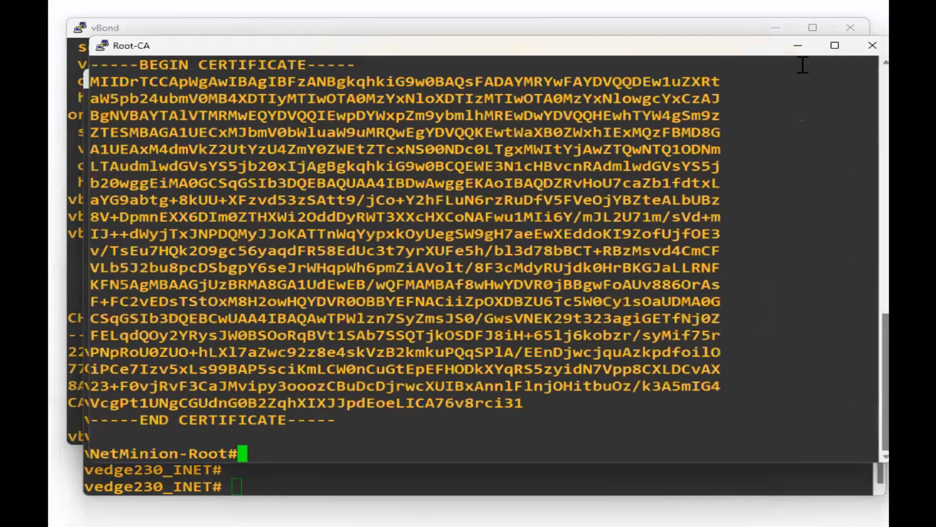
left_click(873, 46)
left_click(489, 322)
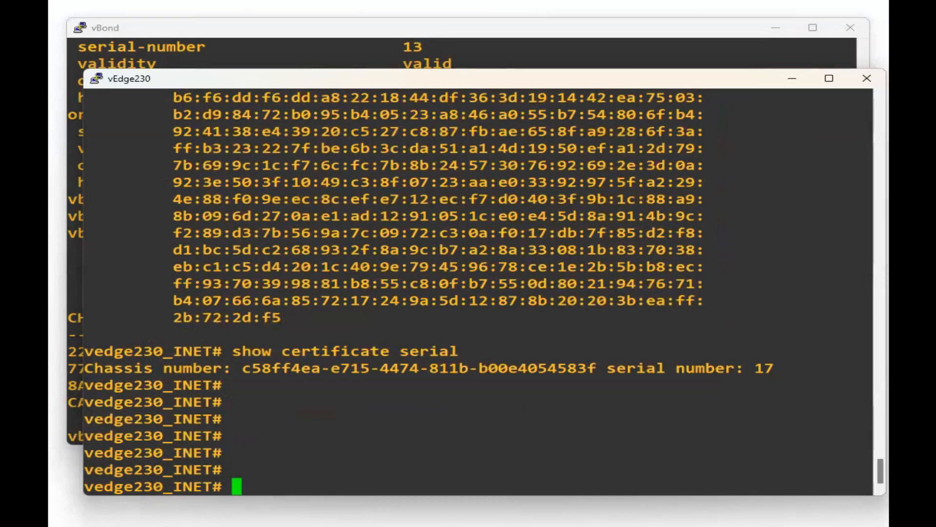
Launch a console to the vManager node from the lab topology page, then minimize the browser.
key("alt+Tab")
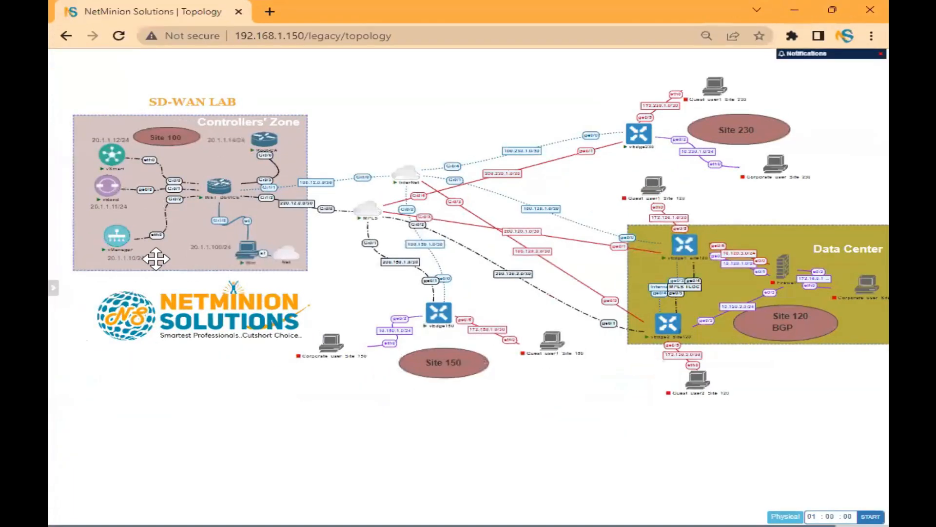
left_click(112, 241)
left_click(397, 129)
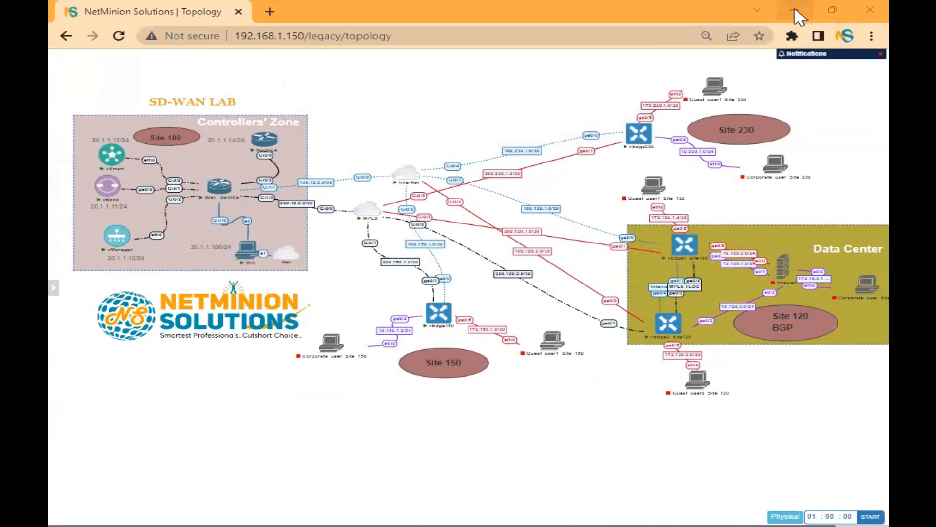
left_click(794, 10)
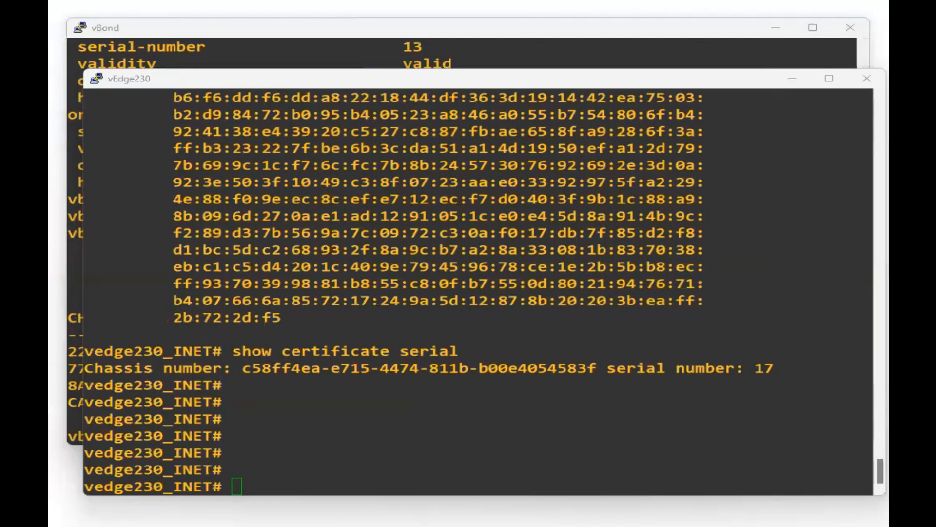
Log in to vManager as admin and type 'request vedge add chassis-num'.
type("admin")
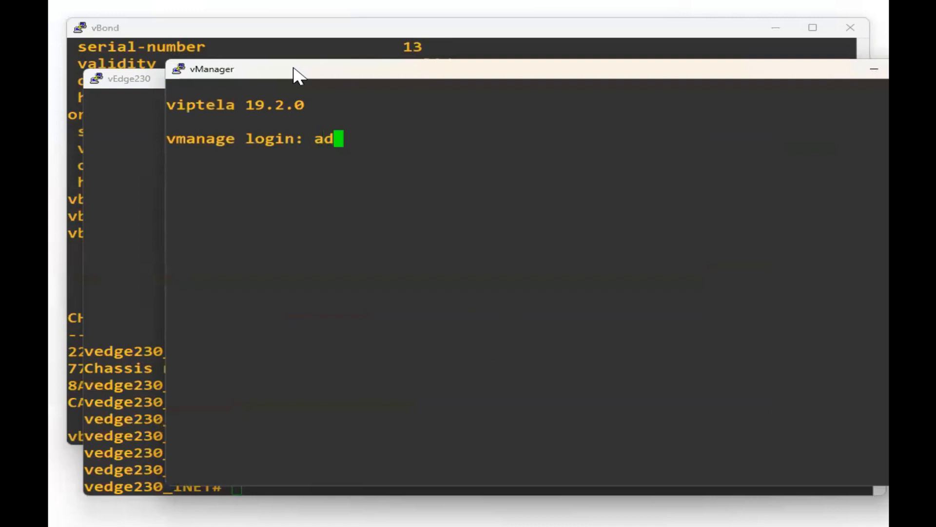
key("Return")
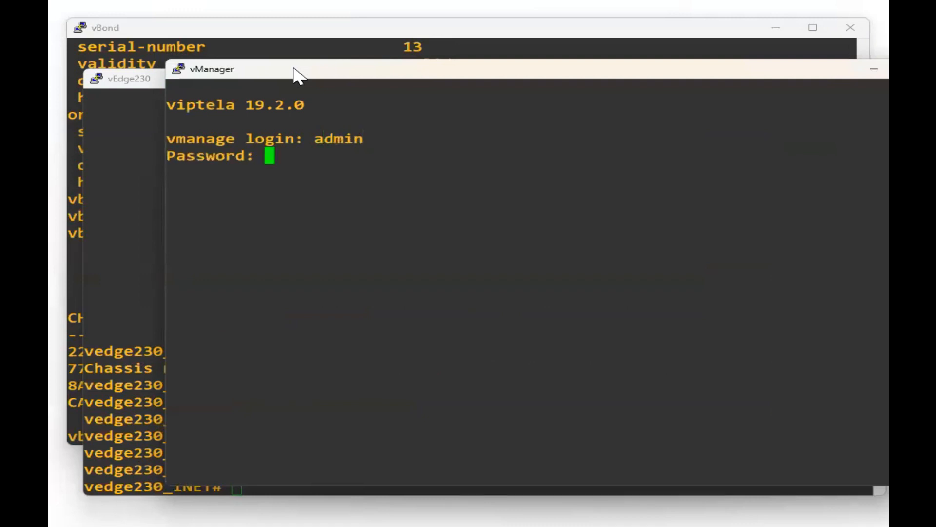
key("Return")
key("Return")
key("Return")
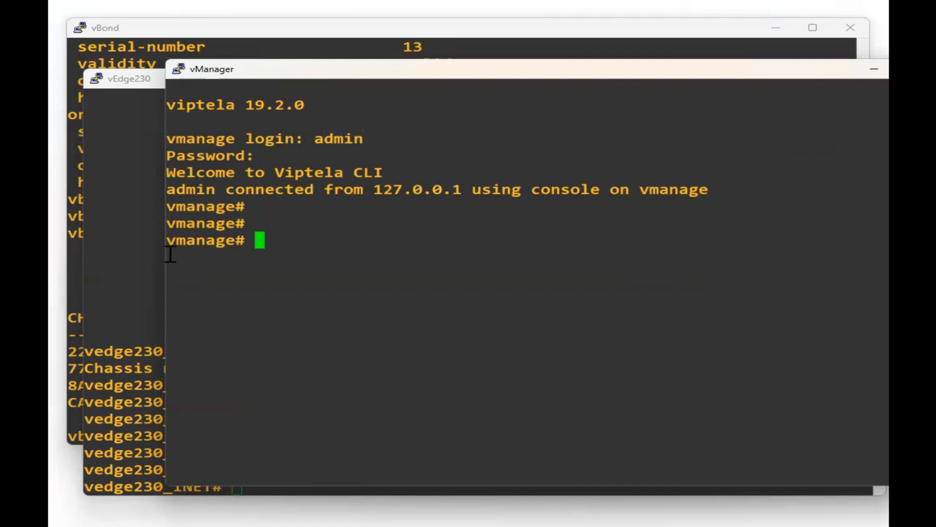
type("reque")
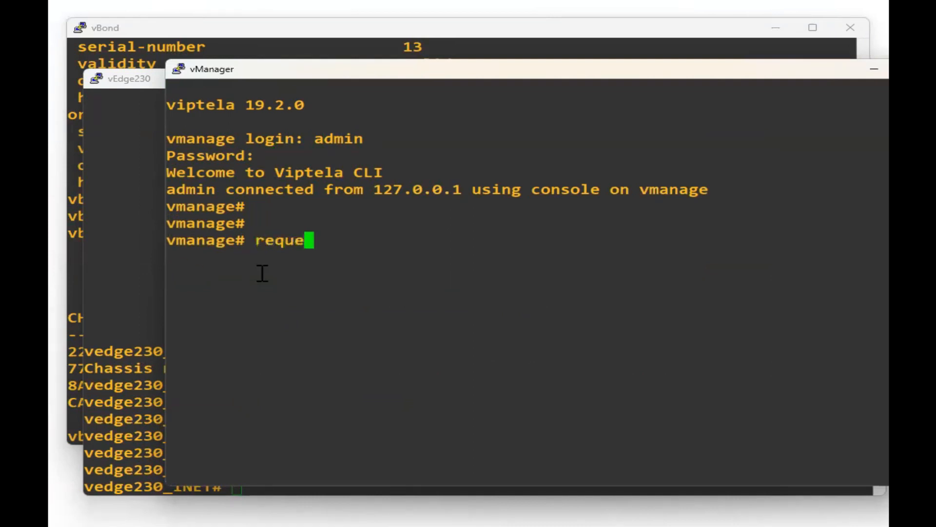
type("st vedge ")
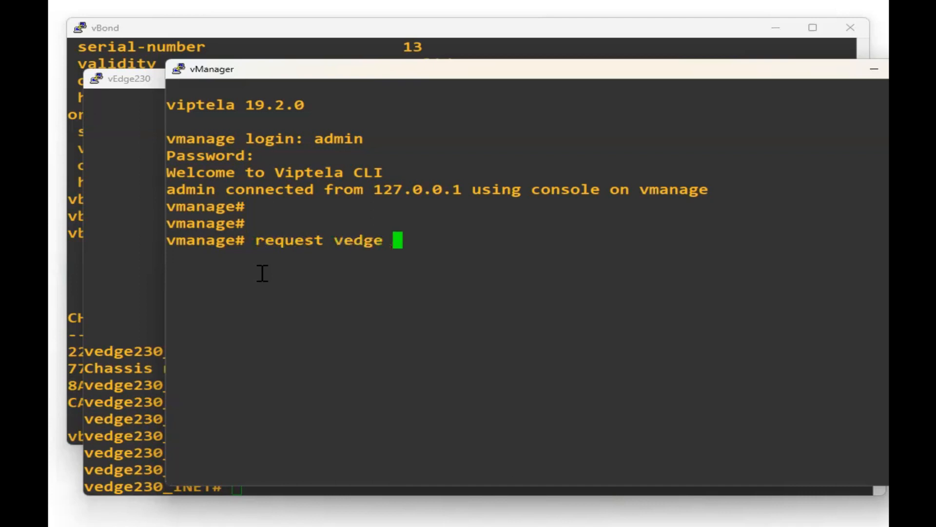
type("add ")
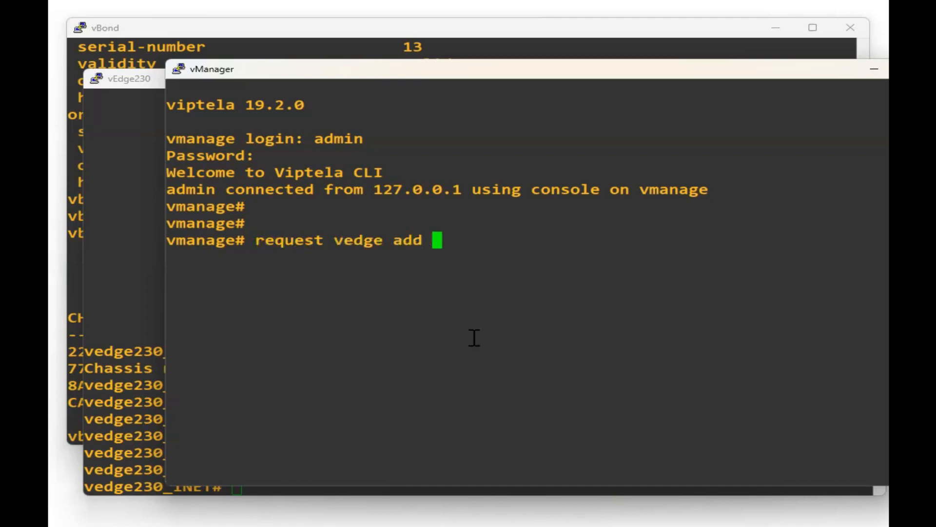
type("chassis-num")
Add vEdge230 on vManager with its copied chassis number and serial-num 17.
left_click(148, 388)
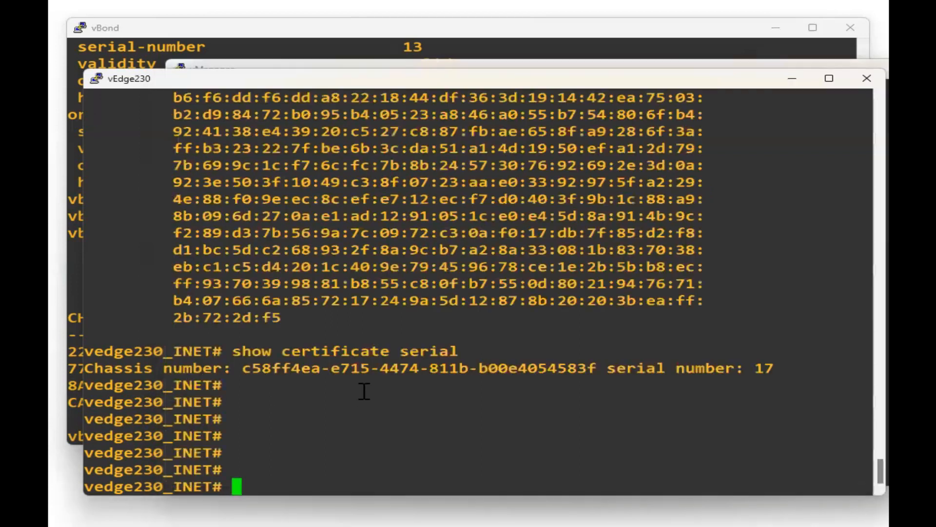
double_click(369, 367)
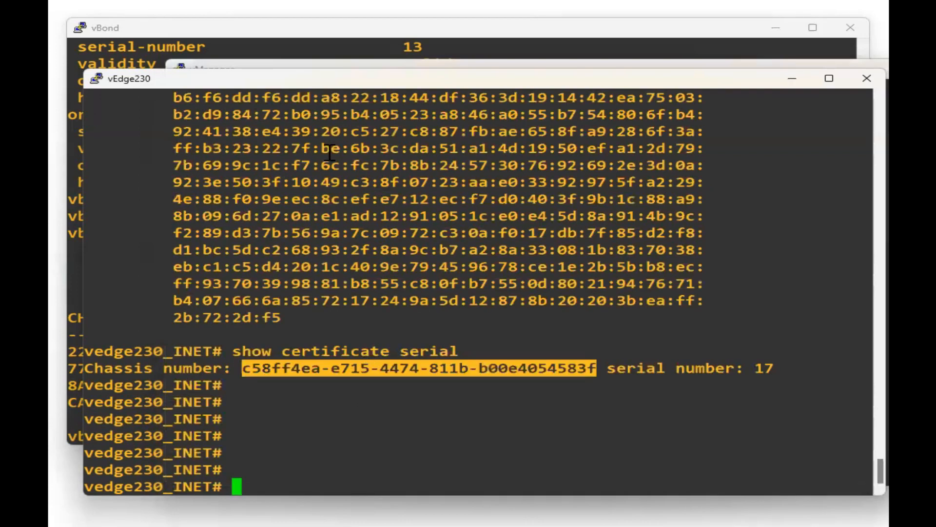
left_click(308, 65)
right_click(520, 241)
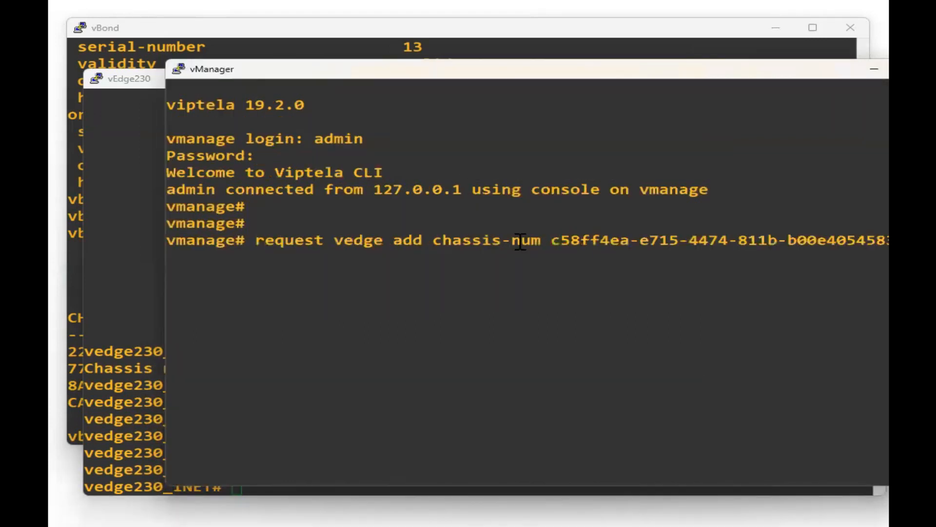
type("serial-num")
left_click(141, 441)
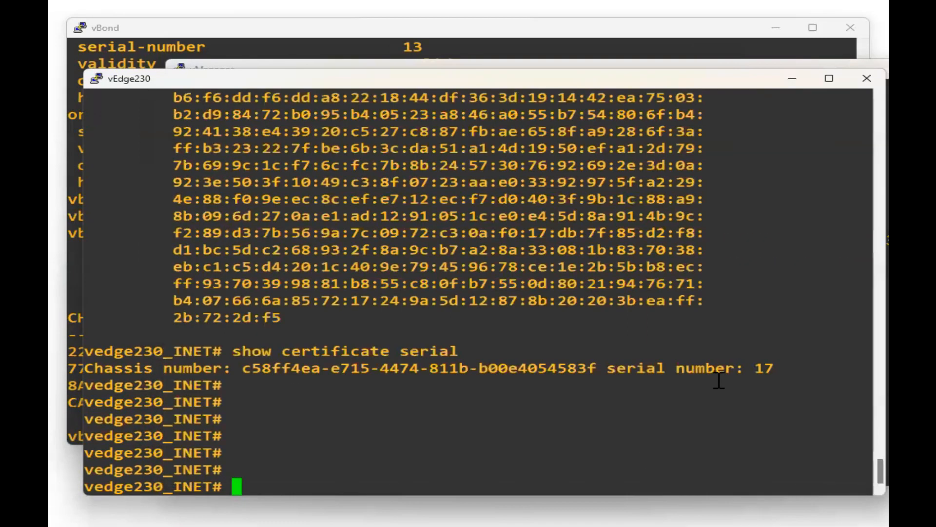
double_click(763, 368)
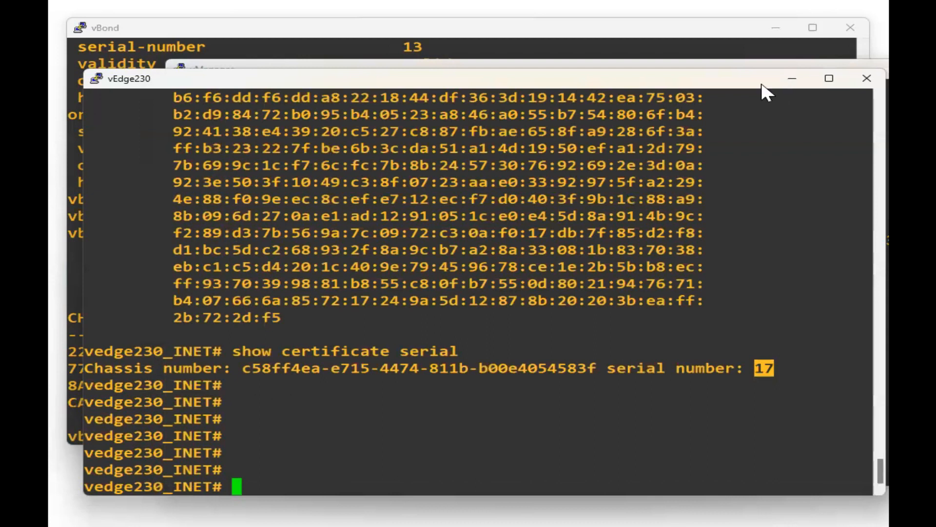
left_click(220, 65)
right_click(467, 246)
key("Return")
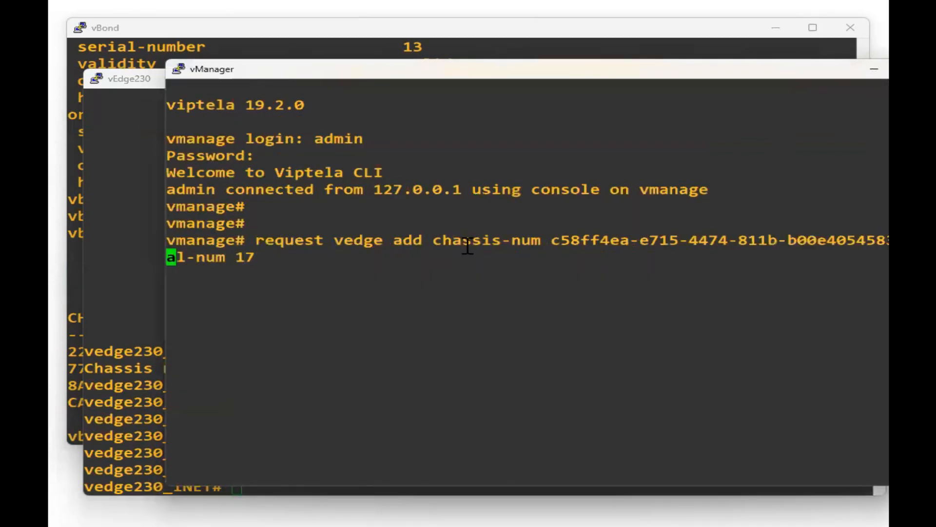
Copy the same add-vEdge command to vBond and run it there.
left_click_drag(256, 240, 258, 256)
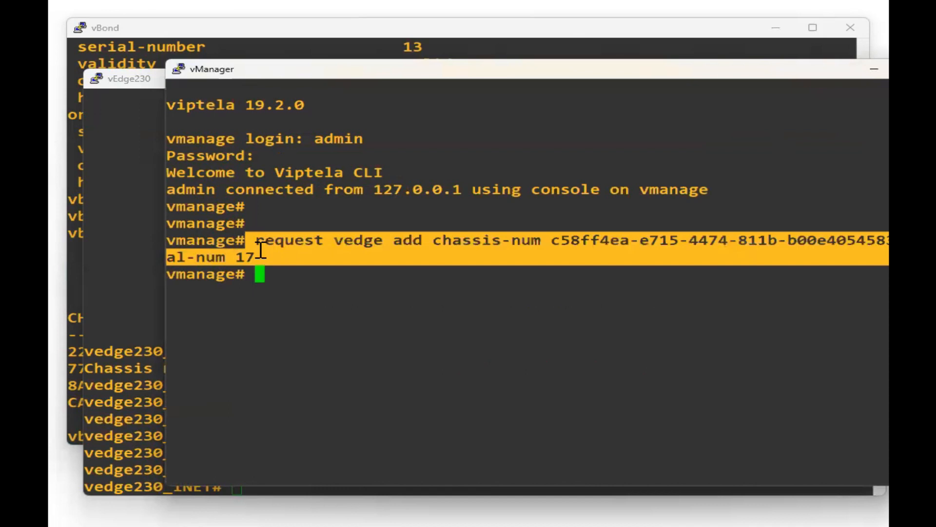
left_click(120, 49)
right_click(282, 281)
key("Return")
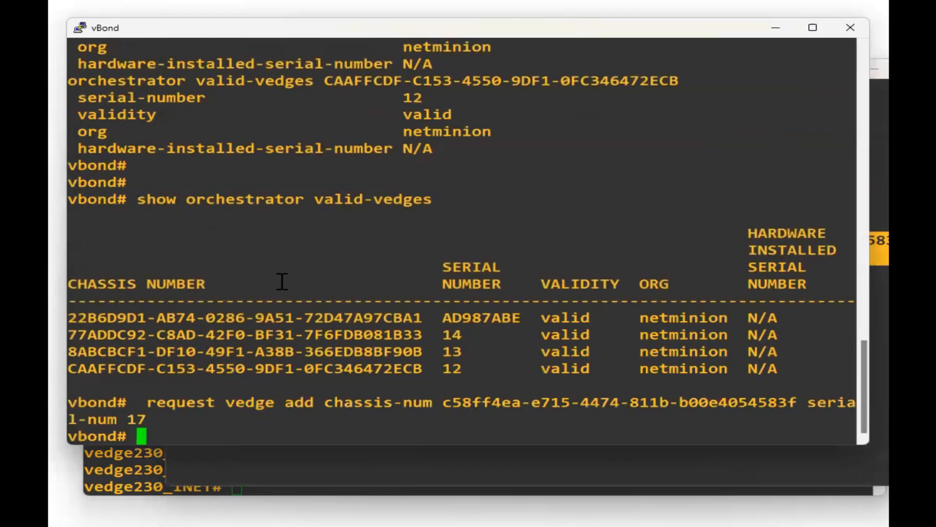
key("Return")
key("Return")
key("Return")
key("Return")
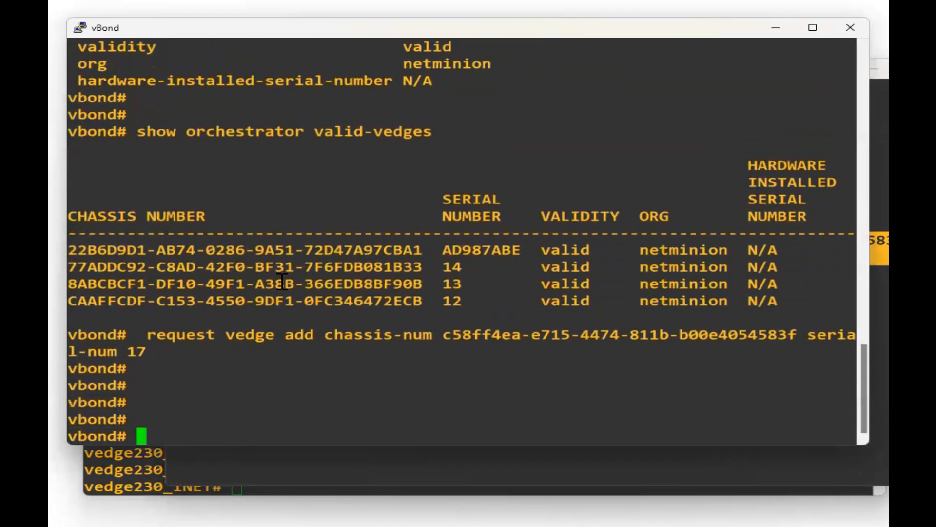
Rerun 'show orchestrator valid-vedges' on vBond and confirm the new entry with serial 17.
key("Up")
key("Up")
key("Return")
key("Return")
key("Return")
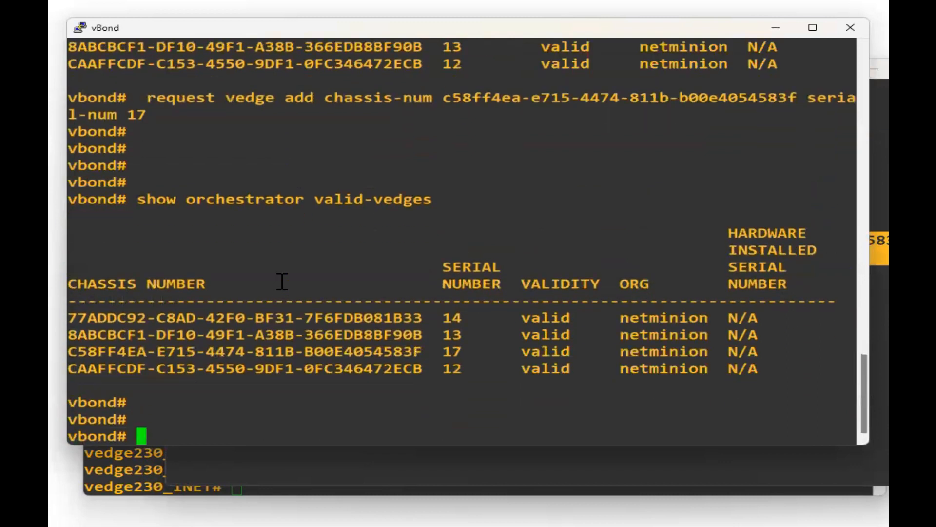
left_click_drag(775, 371, 70, 197)
left_click(346, 262)
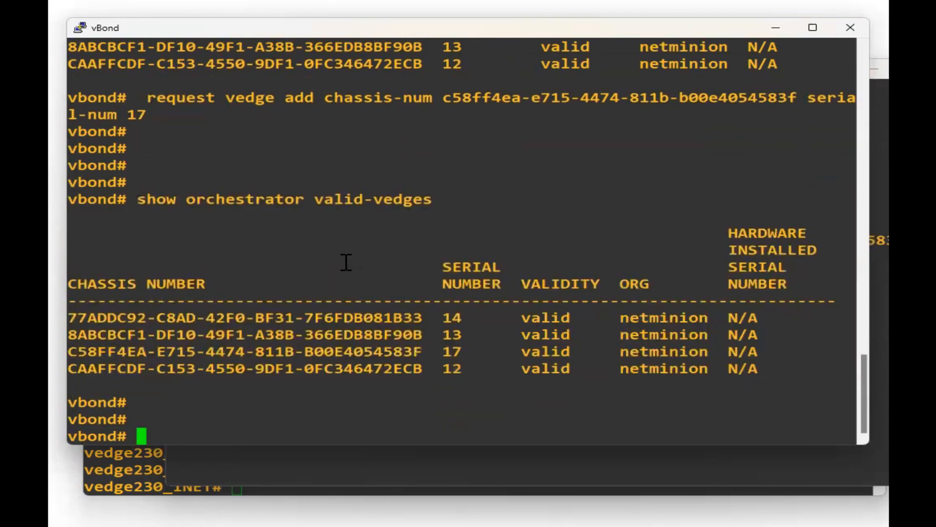
double_click(452, 352)
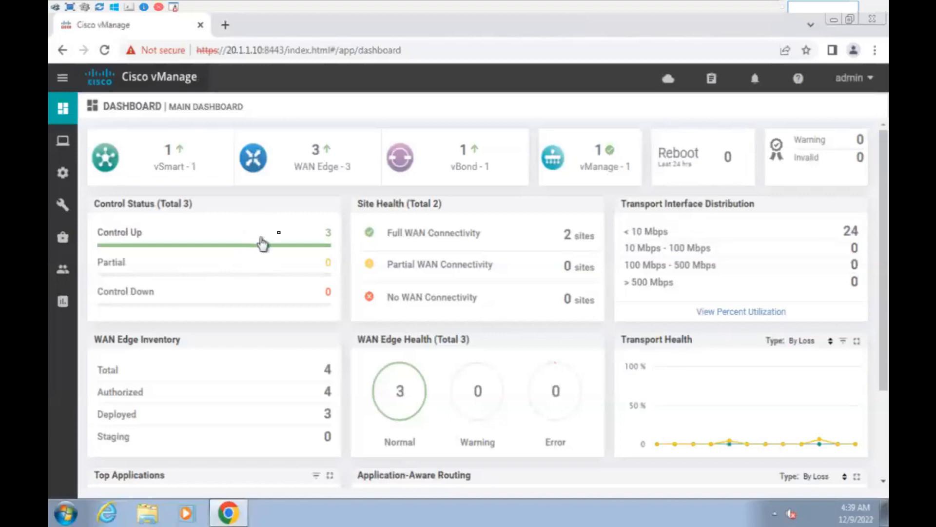
From the dashboards, open the reachable WAN Edge list and check the vedge230_INET row.
mouse_move(63, 108)
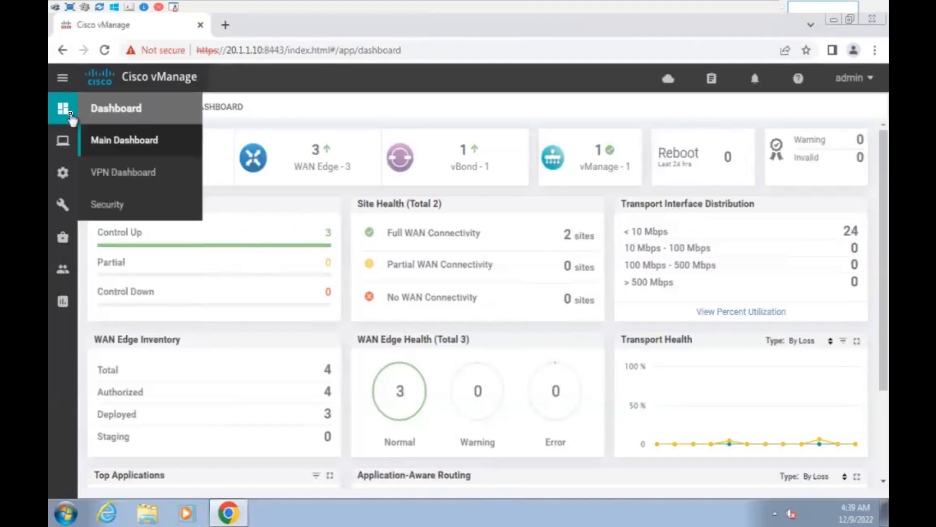
left_click(133, 174)
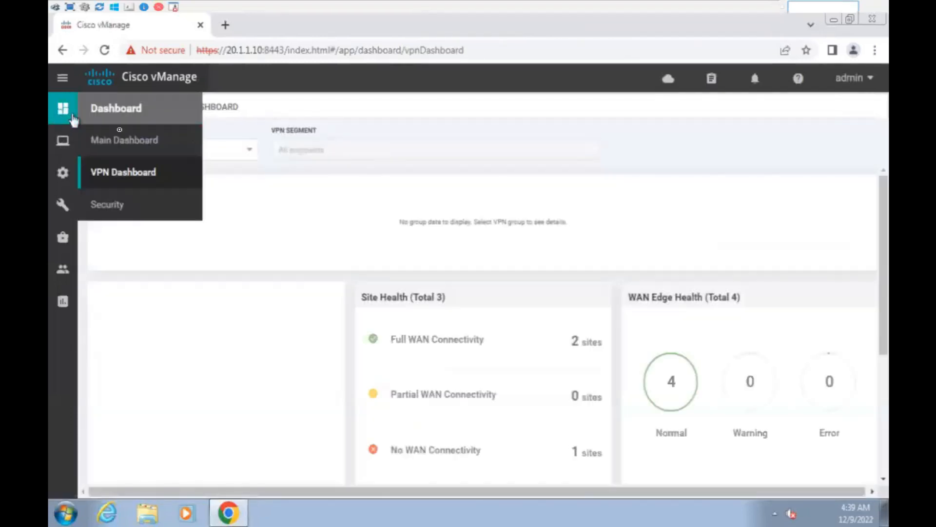
left_click(133, 146)
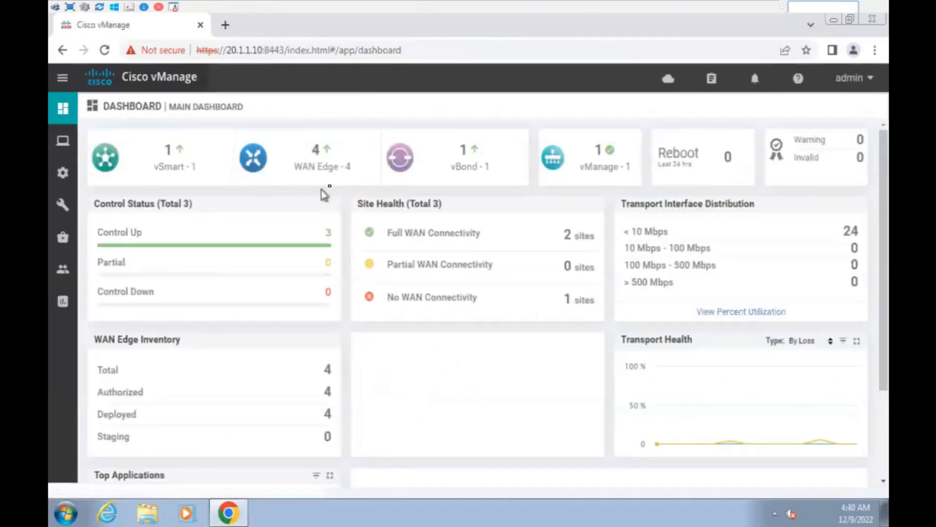
left_click(327, 156)
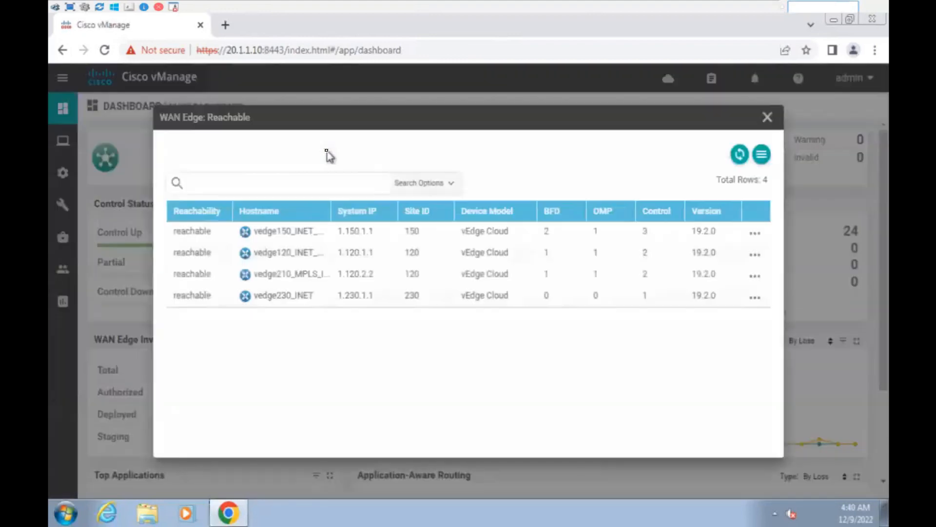
left_click_drag(267, 300, 730, 346)
left_click(727, 349)
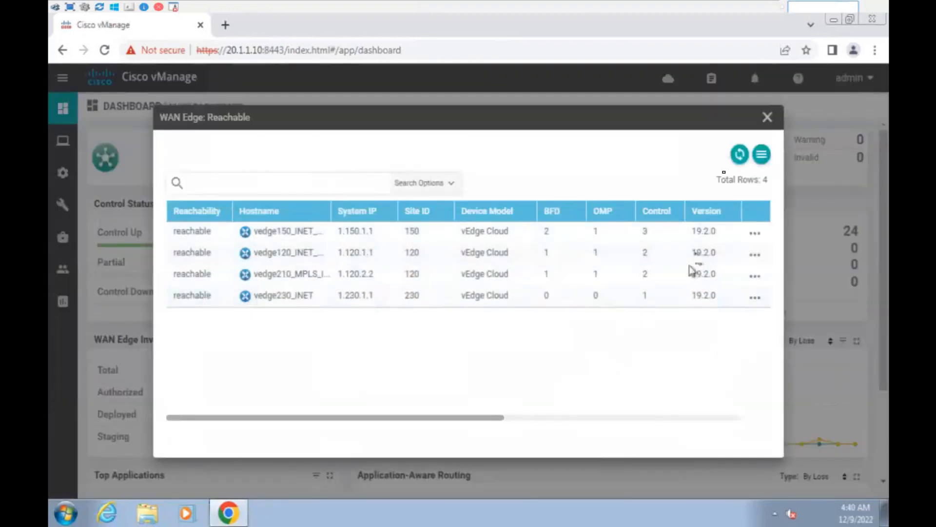
left_click(767, 118)
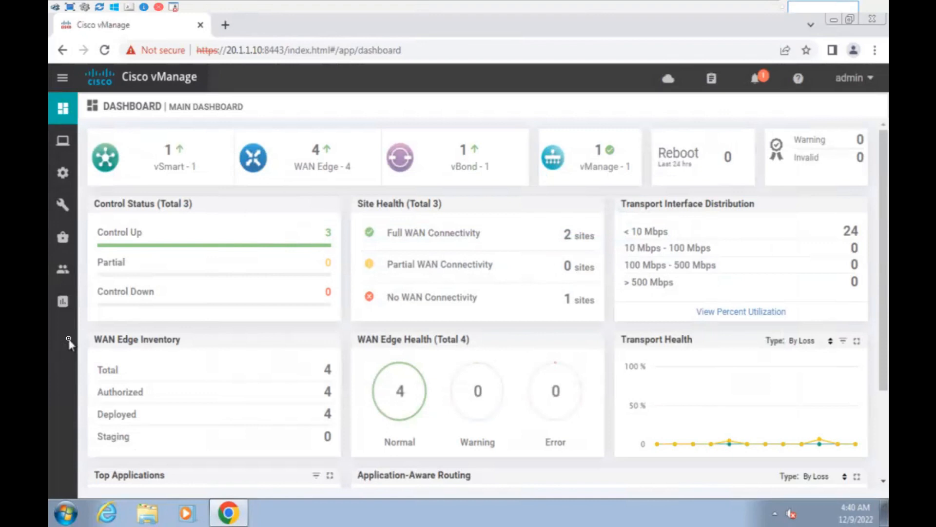
Go to Configuration > Certificates, then Configuration > Devices to see the WAN Edge List.
mouse_move(64, 175)
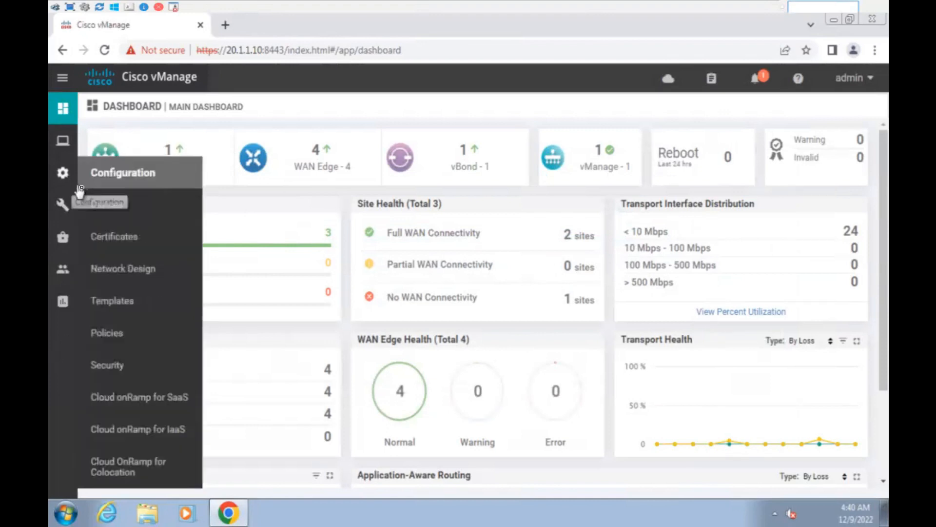
left_click(129, 237)
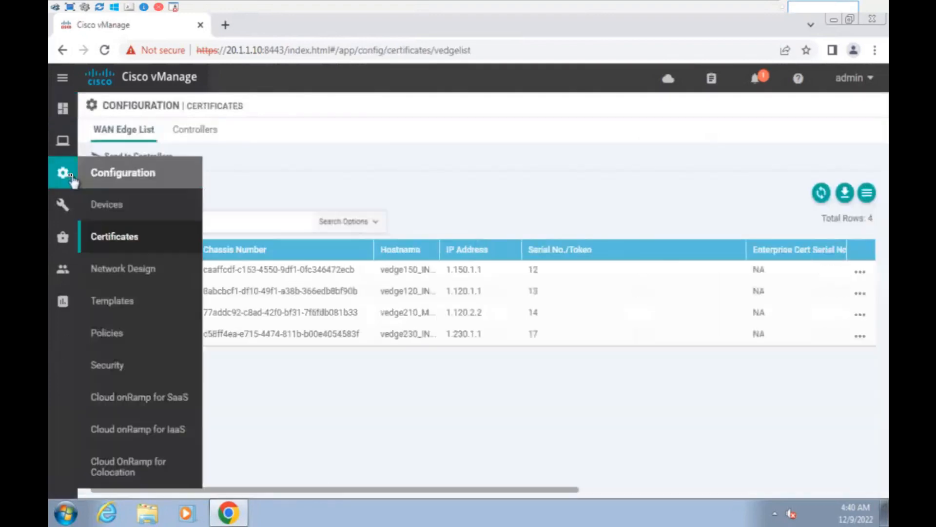
left_click(125, 206)
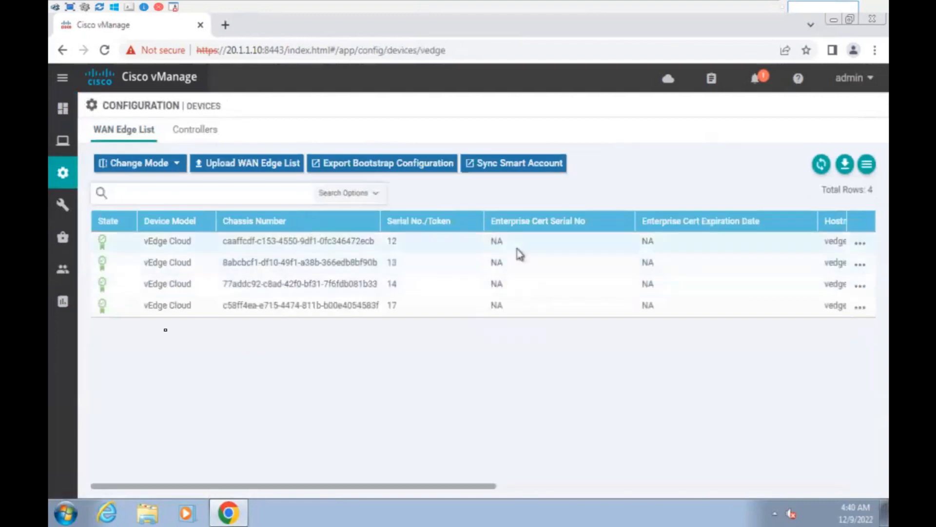
Upload serialFile.viptela as the WAN Edge List and confirm the upload success message.
left_click(258, 168)
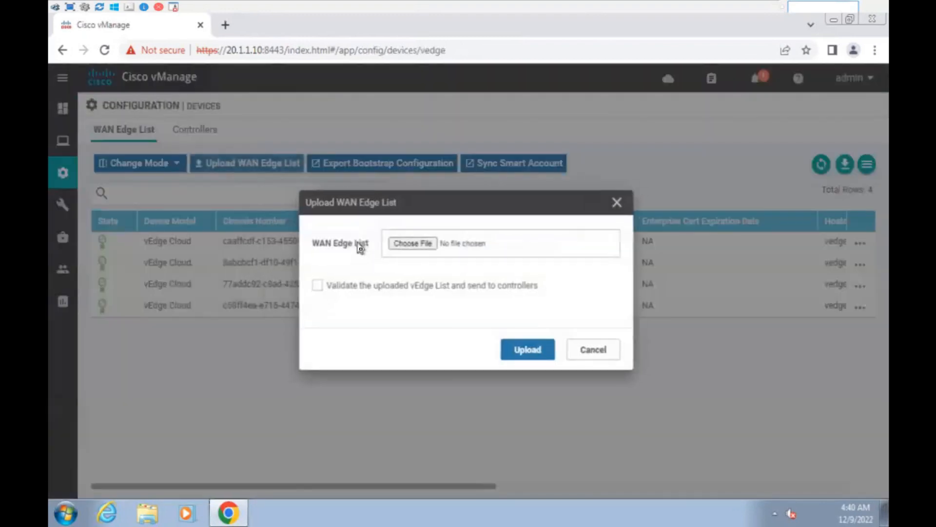
left_click(419, 246)
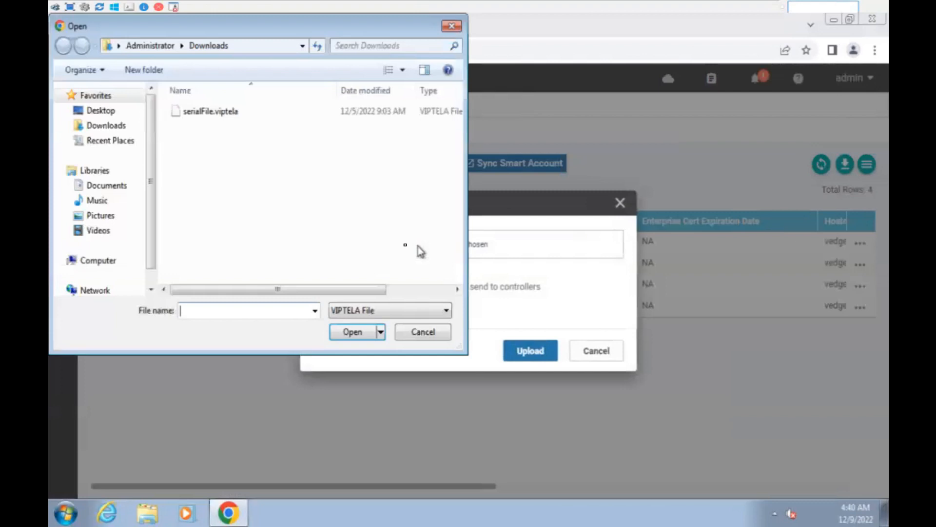
left_click(244, 116)
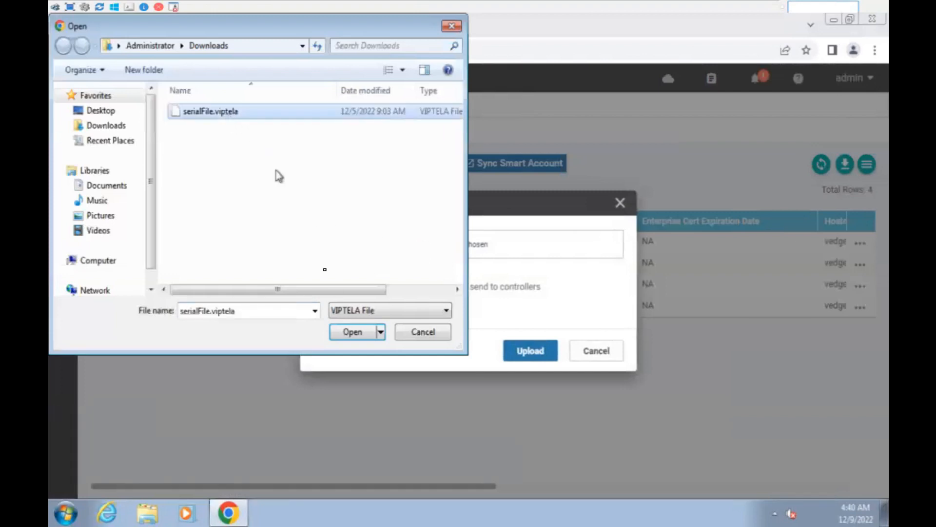
left_click(365, 332)
left_click(521, 359)
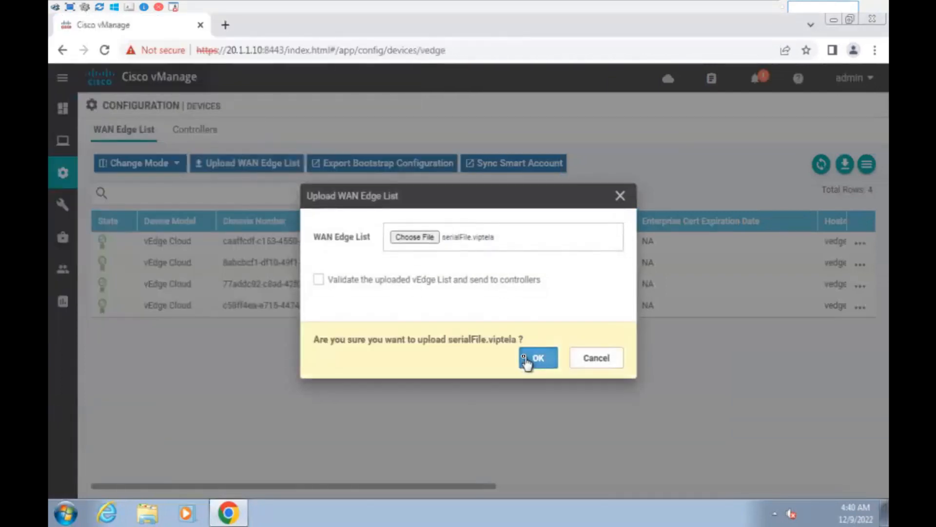
left_click_drag(328, 340, 516, 337)
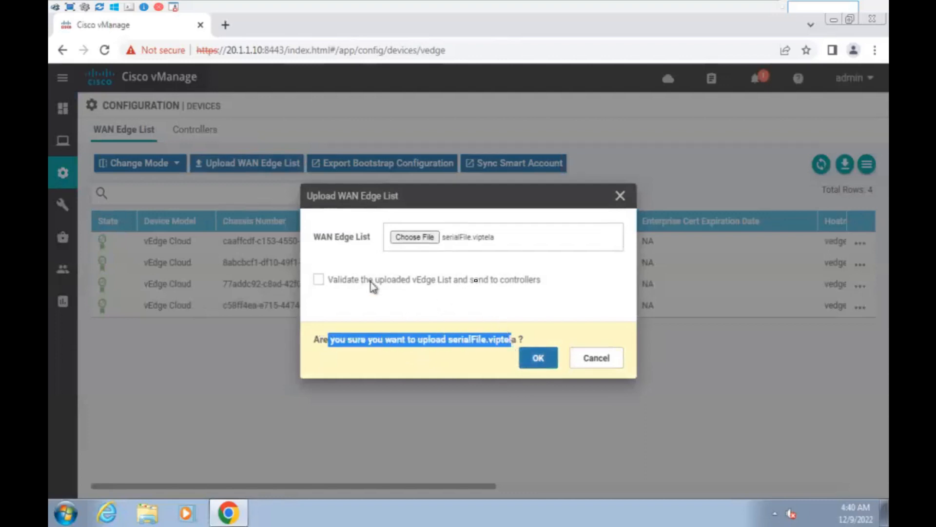
left_click(539, 358)
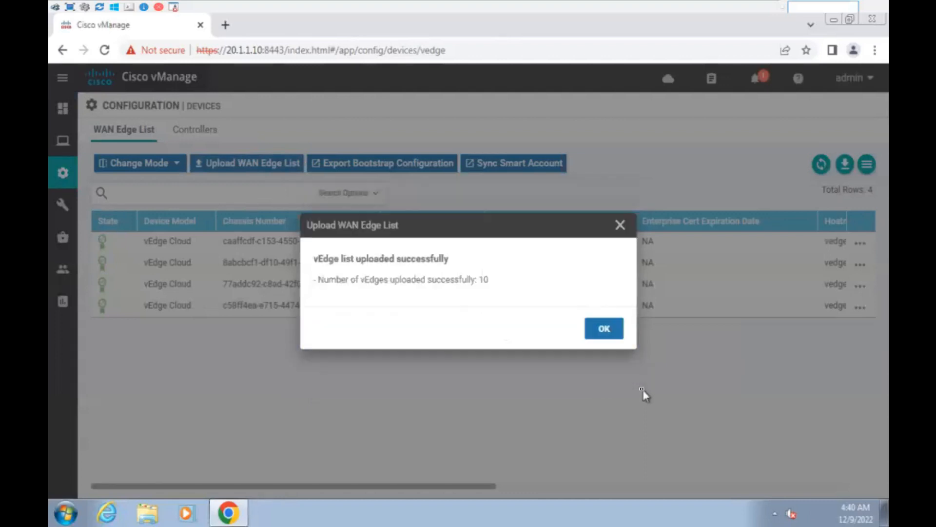
left_click_drag(374, 280, 648, 335)
left_click(610, 334)
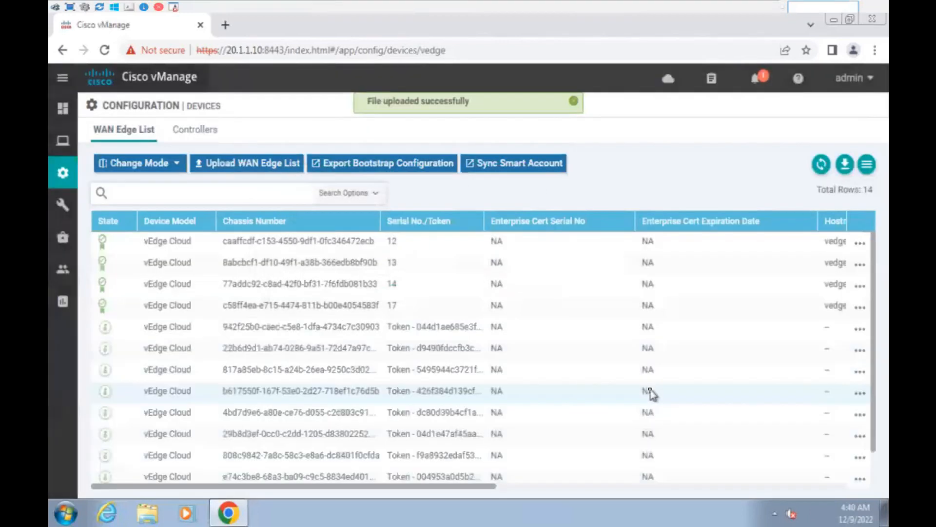
Review the 14-row WAN Edge List, highlighting the new token-based rows.
scroll(420, 321, "down", 2)
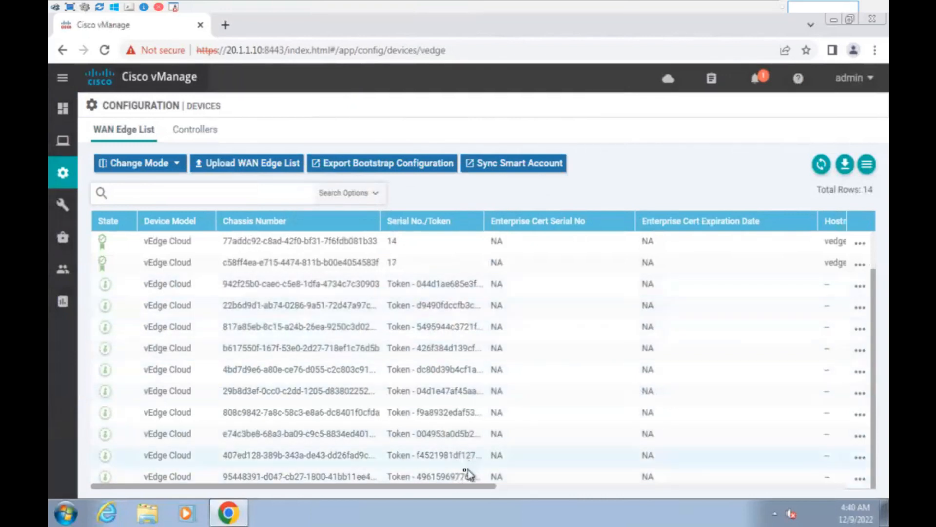
scroll(441, 380, "up", 2)
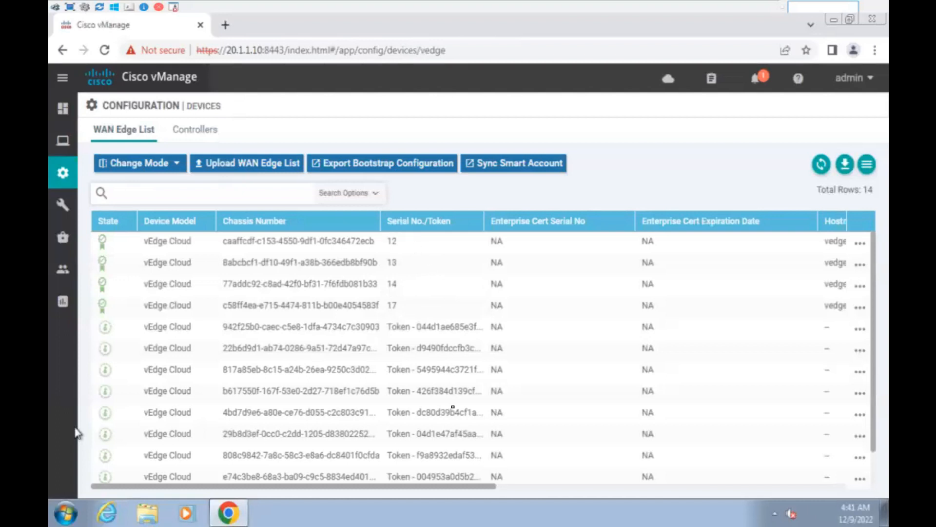
left_click_drag(425, 327, 460, 475)
left_click(500, 474)
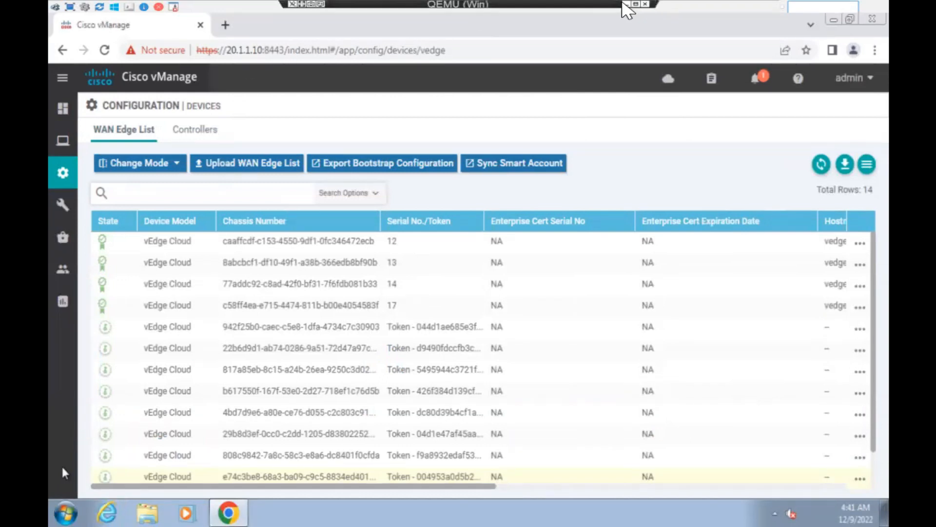
Minimize vManage to show the vBond valid-vedges output and annotate it with 'valid vedge' and arrows.
left_click(625, 4)
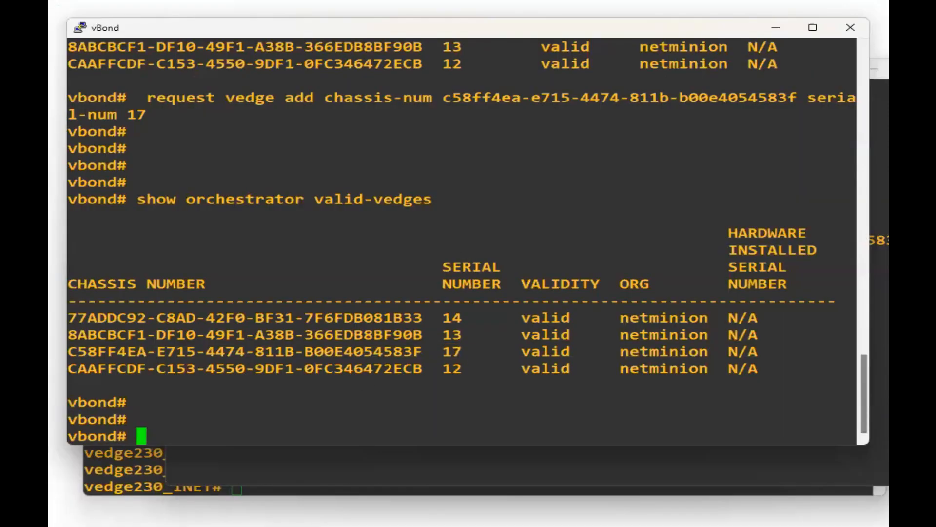
key("ctrl+shift+3")
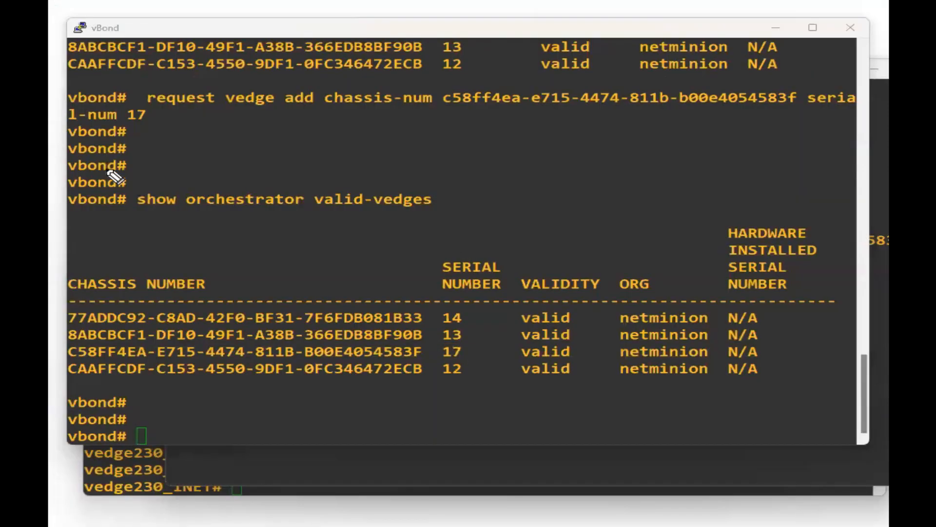
mouse_move(326, 119)
left_mouse_down()
mouse_move(406, 132)
mouse_move(596, 134)
left_mouse_up()
left_click(591, 130)
mouse_move(421, 166)
left_mouse_down()
mouse_move(429, 175)
mouse_move(440, 166)
mouse_move(504, 172)
left_mouse_up()
mouse_move(591, 131)
left_mouse_down()
mouse_move(717, 138)
mouse_move(835, 126)
left_mouse_up()
mouse_move(473, 191)
left_mouse_down()
mouse_move(505, 210)
mouse_move(608, 206)
mouse_move(735, 196)
mouse_move(798, 178)
left_mouse_up()
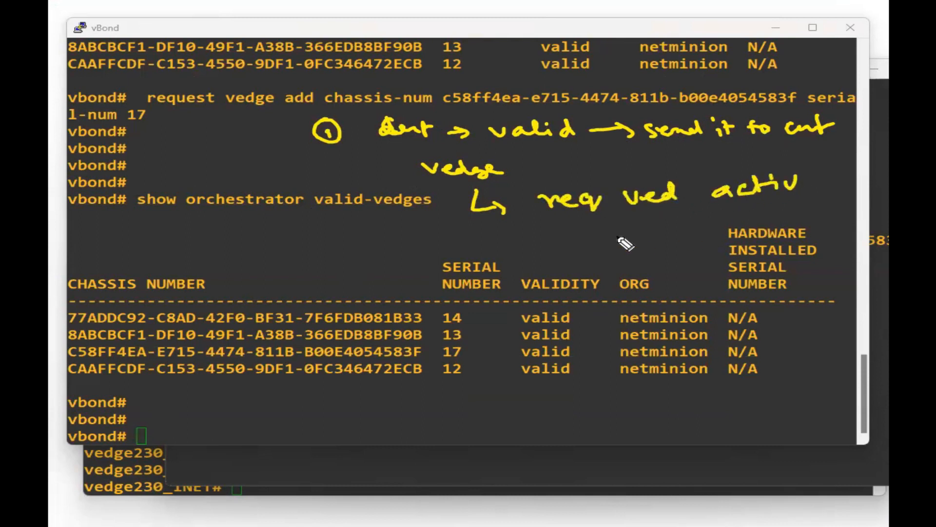
Add chassis, token, serial and vmanage notes, then erase them and start a new note.
left_click_drag(564, 233, 566, 244)
mouse_move(571, 228)
left_mouse_down()
mouse_move(591, 242)
mouse_move(652, 231)
left_mouse_up()
mouse_move(571, 264)
left_mouse_down()
mouse_move(559, 268)
mouse_move(588, 262)
mouse_move(621, 275)
mouse_move(695, 254)
mouse_move(702, 242)
left_mouse_up()
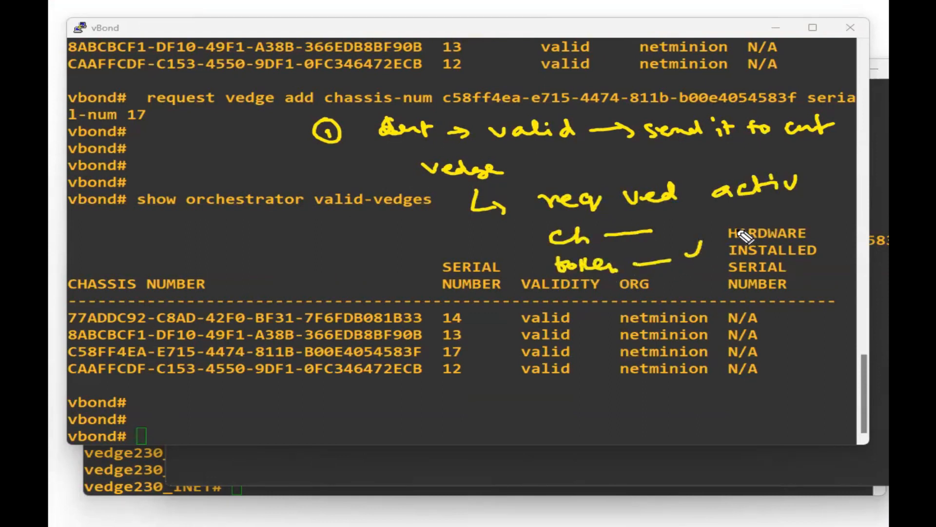
left_click_drag(492, 241, 350, 266)
mouse_move(246, 240)
left_mouse_down()
mouse_move(239, 258)
mouse_move(258, 246)
mouse_move(325, 246)
left_mouse_up()
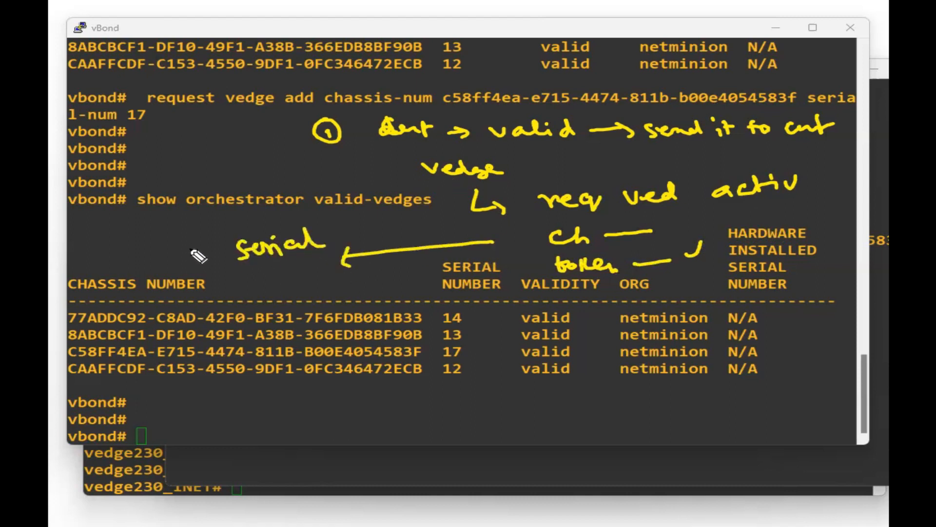
mouse_move(100, 235)
left_mouse_down()
mouse_move(136, 240)
mouse_move(227, 220)
left_mouse_up()
left_click(165, 253)
left_click_drag(164, 255, 200, 243)
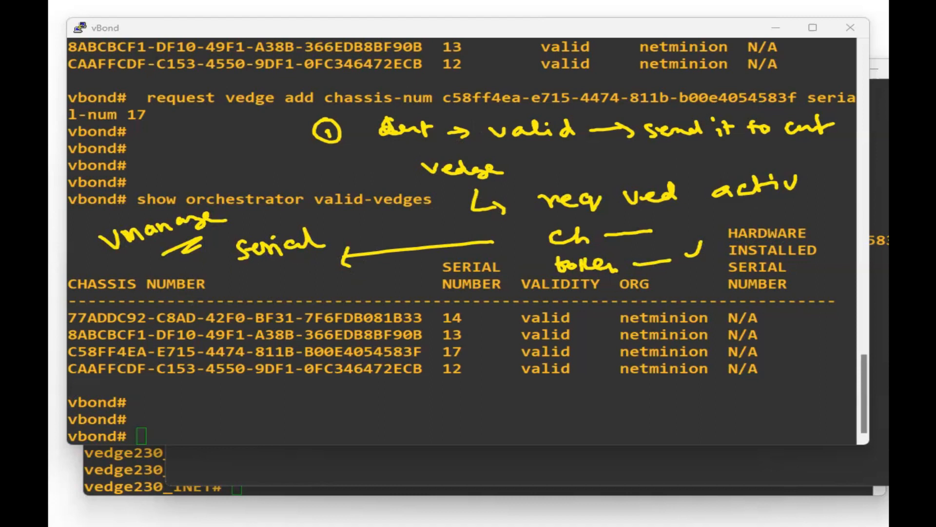
key("e")
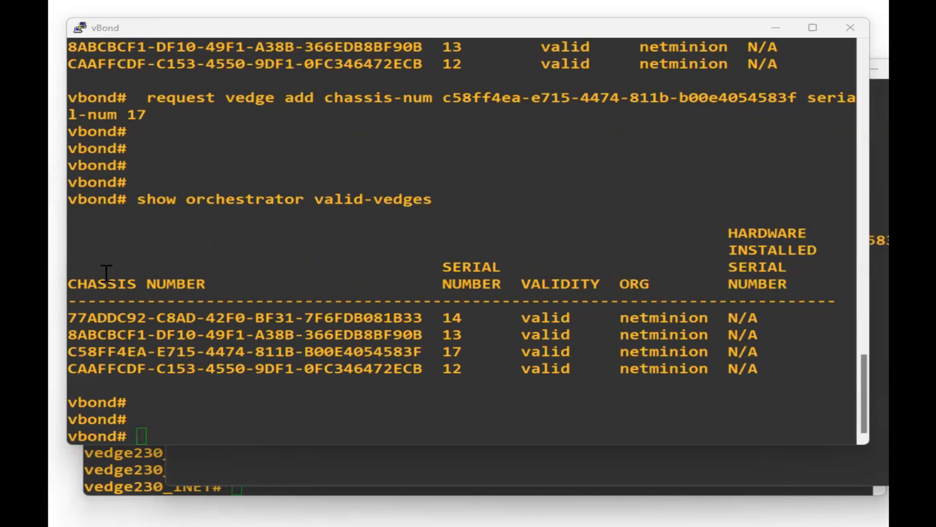
mouse_move(378, 132)
left_mouse_down()
mouse_move(378, 143)
mouse_move(387, 128)
mouse_move(518, 140)
mouse_move(551, 131)
mouse_move(593, 143)
mouse_move(633, 125)
left_mouse_up()
left_click(422, 139)
mouse_move(529, 180)
left_mouse_down()
mouse_move(533, 171)
mouse_move(599, 176)
mouse_move(615, 164)
mouse_move(618, 178)
left_mouse_up()
left_click_drag(583, 185, 623, 183)
left_click_drag(541, 155, 574, 155)
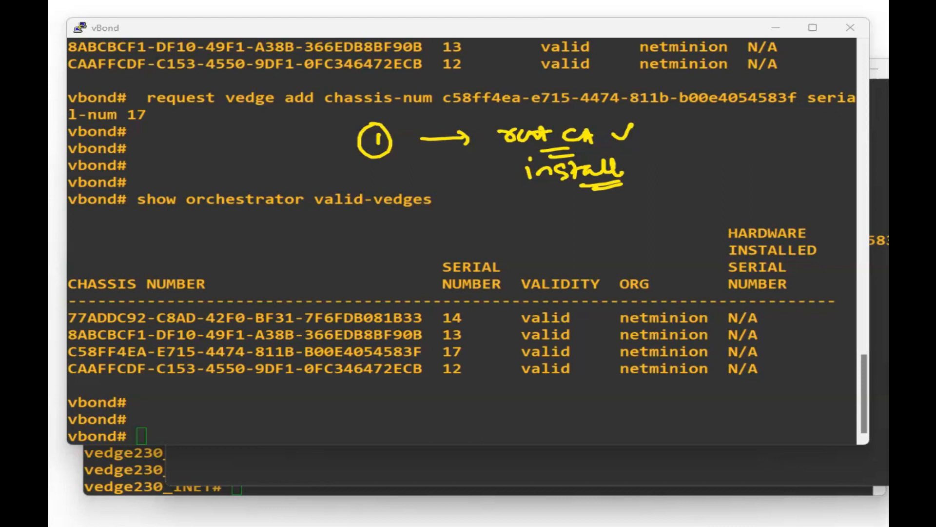
mouse_move(693, 138)
left_mouse_down()
mouse_move(701, 150)
mouse_move(780, 139)
mouse_move(795, 152)
mouse_move(730, 180)
mouse_move(848, 176)
left_mouse_up()
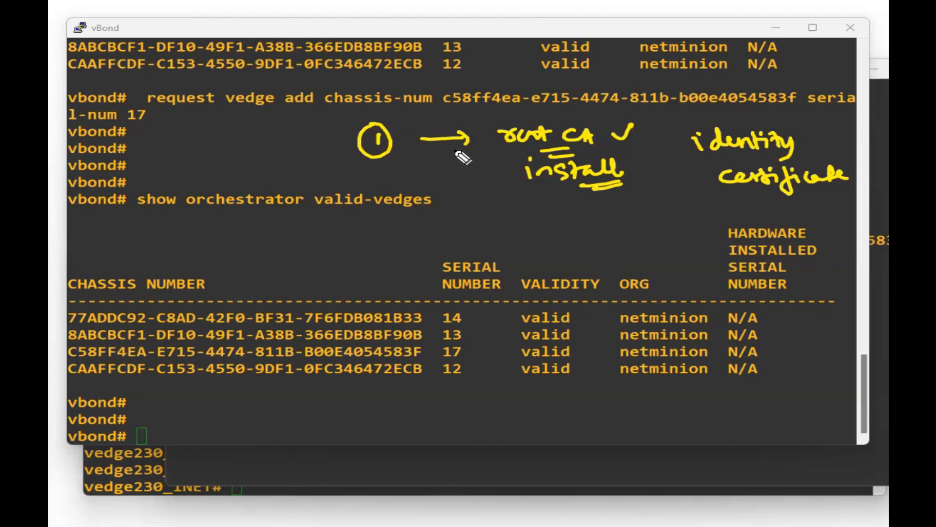
mouse_move(558, 210)
left_mouse_down()
mouse_move(649, 125)
mouse_move(517, 201)
mouse_move(604, 199)
left_mouse_up()
left_click_drag(552, 227, 575, 218)
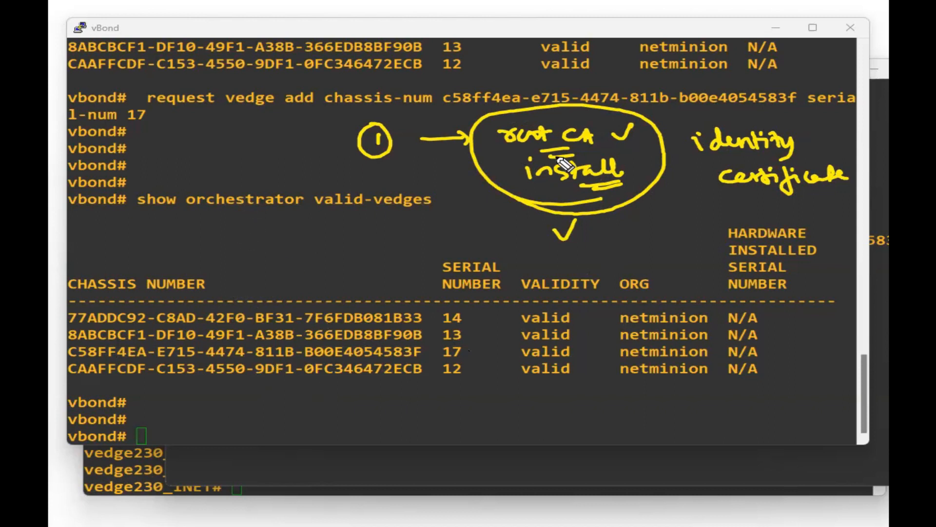
left_click(478, 231)
left_click_drag(494, 220, 501, 216)
left_click_drag(485, 213, 536, 227)
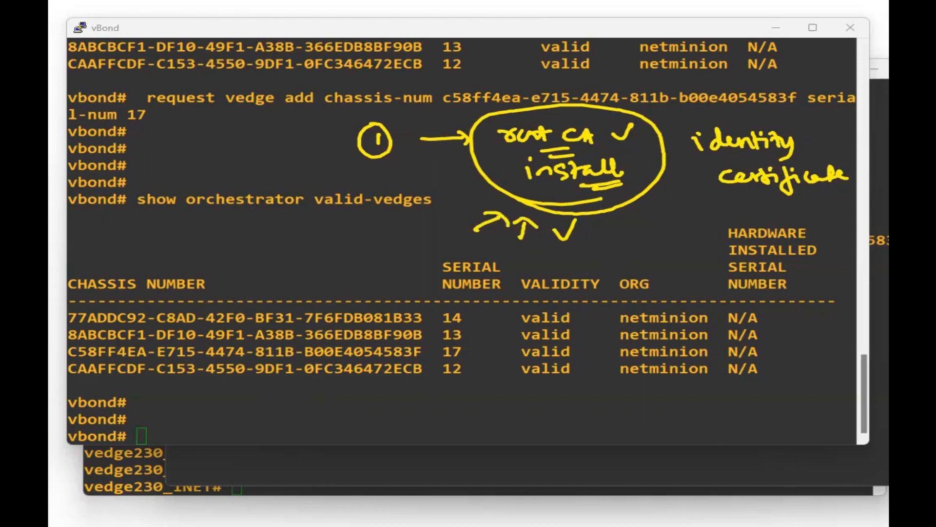
key("Escape")
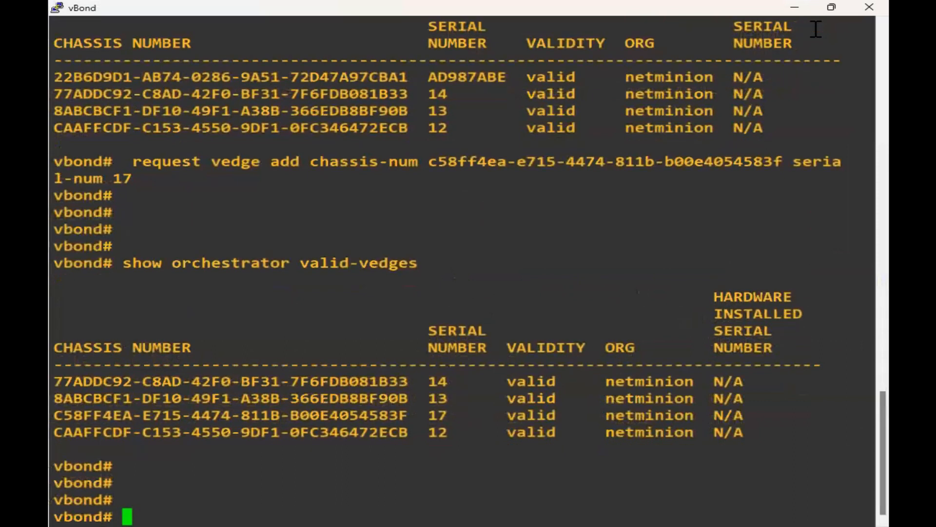
Push the valid-vedges table off the vBond screen and begin a handwritten step-2 checklist.
key("Return")
key("Return")
key("Return")
key("Return")
key("Return")
key("Return")
key("Return")
key("Return")
key("Return")
key("Return")
key("Return")
key("Return")
key("Return")
key("Return")
key("Return")
key("Return")
key("Return")
key("Return")
key("Return")
key("Return")
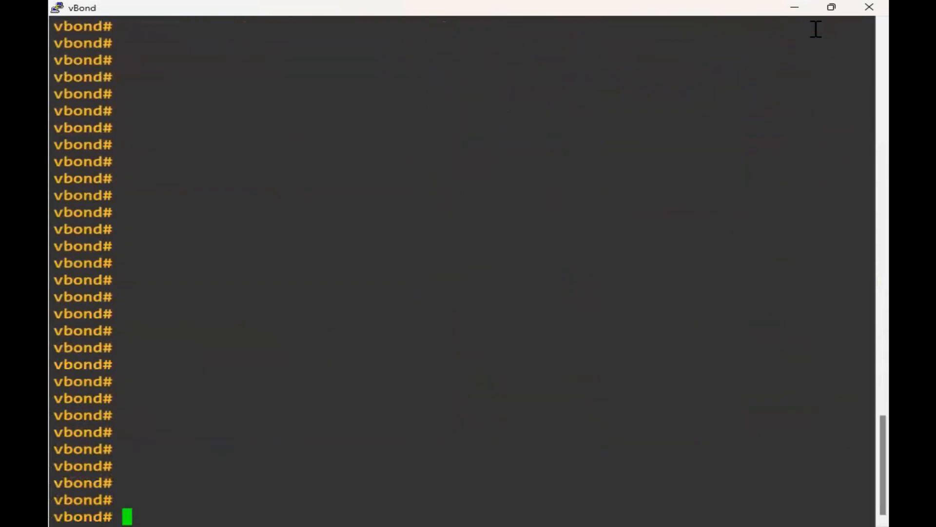
left_click(48, 193)
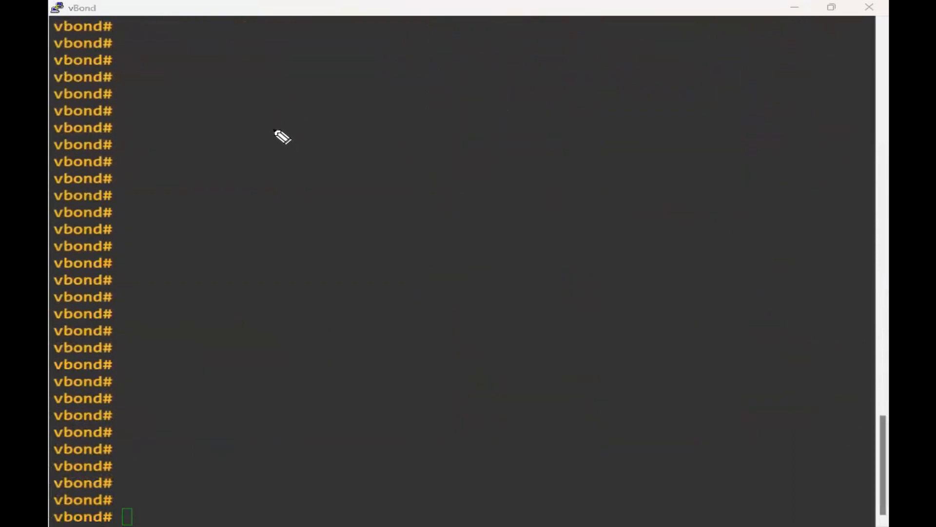
mouse_move(237, 124)
left_mouse_down()
mouse_move(252, 132)
mouse_move(247, 104)
left_mouse_up()
mouse_move(350, 122)
left_mouse_down()
mouse_move(418, 121)
mouse_move(439, 106)
left_mouse_up()
left_click_drag(462, 104, 495, 88)
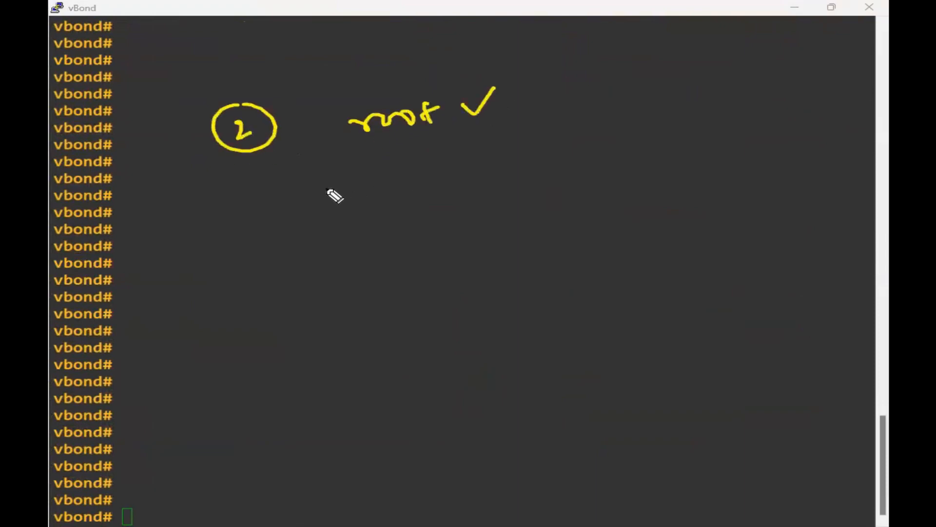
mouse_move(370, 178)
left_mouse_down()
mouse_move(447, 184)
mouse_move(474, 171)
left_mouse_up()
mouse_move(530, 173)
left_mouse_down()
mouse_move(531, 187)
mouse_move(544, 189)
mouse_move(579, 166)
left_mouse_up()
Complete the checklist: root, generate CSR, cert, install, vbond/vmanage, with ticks.
mouse_move(390, 246)
left_mouse_down()
mouse_move(385, 263)
mouse_move(466, 251)
left_mouse_up()
mouse_move(442, 295)
left_mouse_down()
mouse_move(475, 294)
mouse_move(433, 345)
mouse_move(517, 322)
mouse_move(551, 340)
left_mouse_up()
mouse_move(326, 421)
left_mouse_down()
mouse_move(357, 420)
mouse_move(360, 438)
left_mouse_up()
mouse_move(430, 402)
left_mouse_down()
mouse_move(493, 409)
mouse_move(652, 376)
mouse_move(679, 360)
left_mouse_up()
left_click_drag(449, 445, 713, 389)
mouse_move(580, 449)
left_mouse_down()
mouse_move(654, 455)
mouse_move(636, 468)
left_mouse_up()
left_click_drag(698, 437, 749, 406)
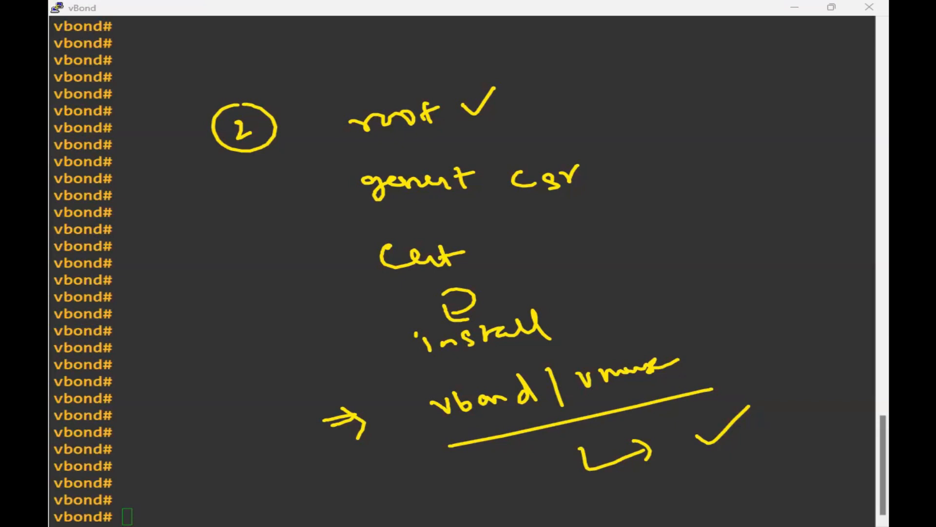
Close the vBond PuTTY session, confirm with OK, and focus the vManager console.
key("Escape")
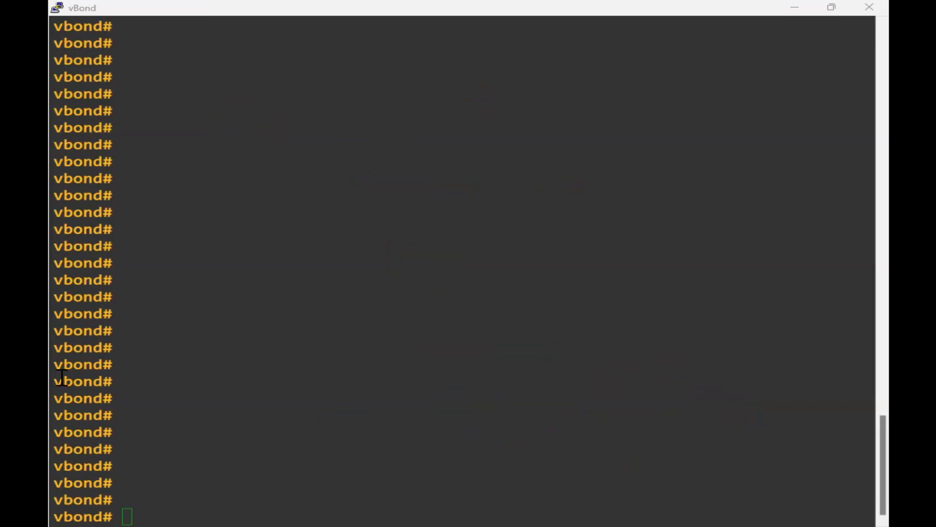
left_click(883, 9)
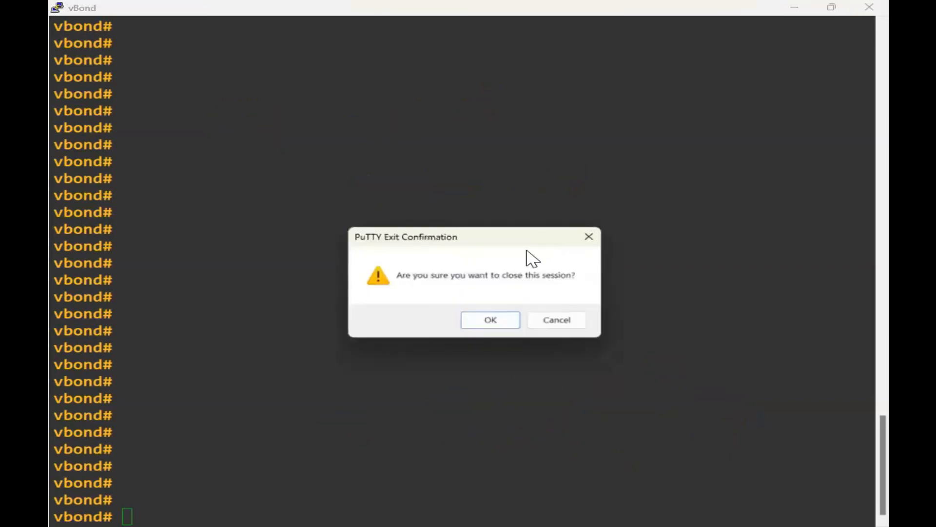
left_click(510, 321)
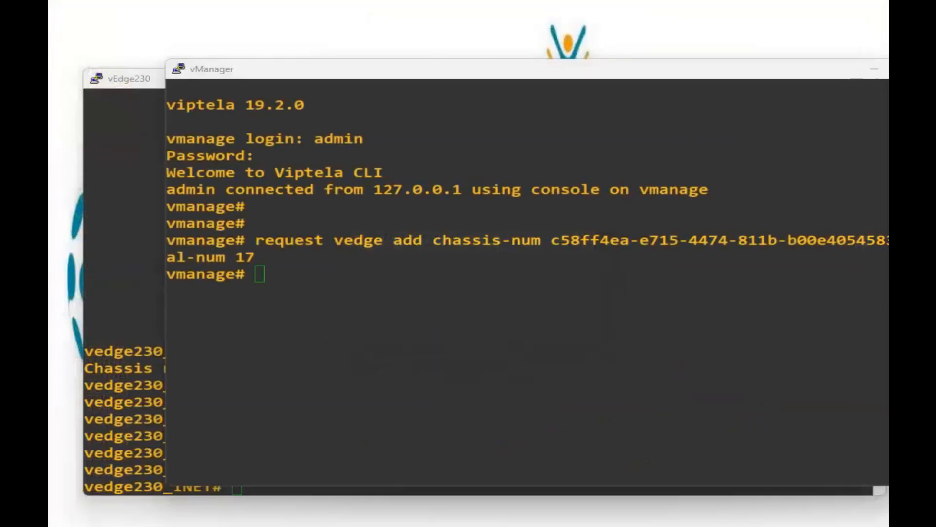
left_click(320, 317)
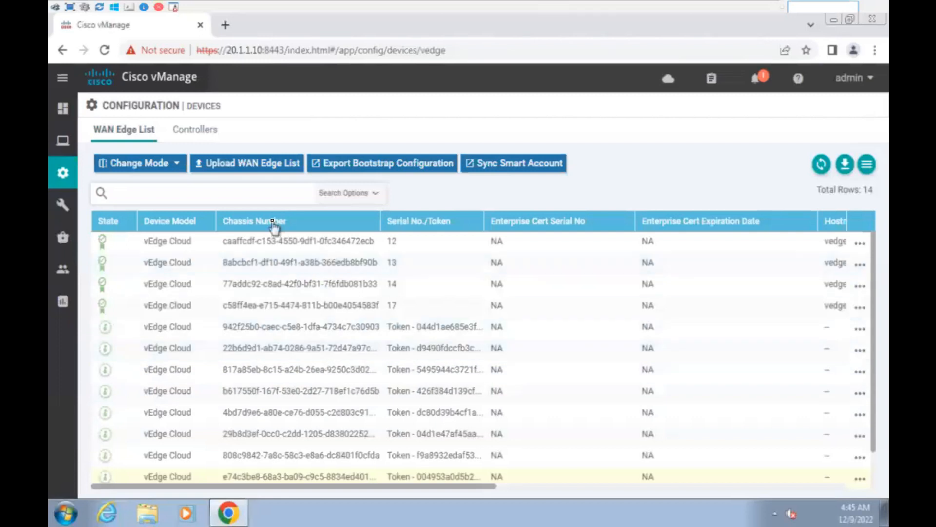
Go from the Main Dashboard to Configuration > Templates to list the five device templates.
mouse_move(63, 117)
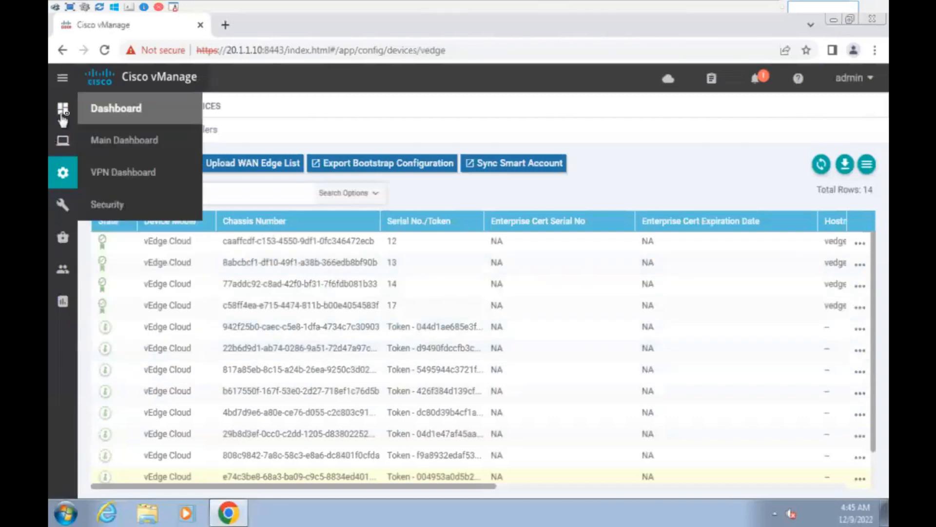
left_click(127, 146)
mouse_move(62, 268)
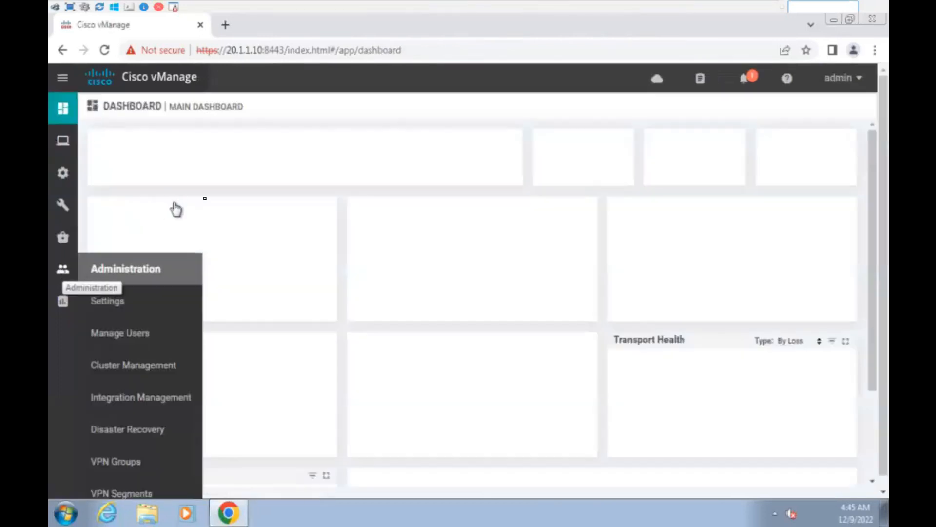
mouse_move(57, 175)
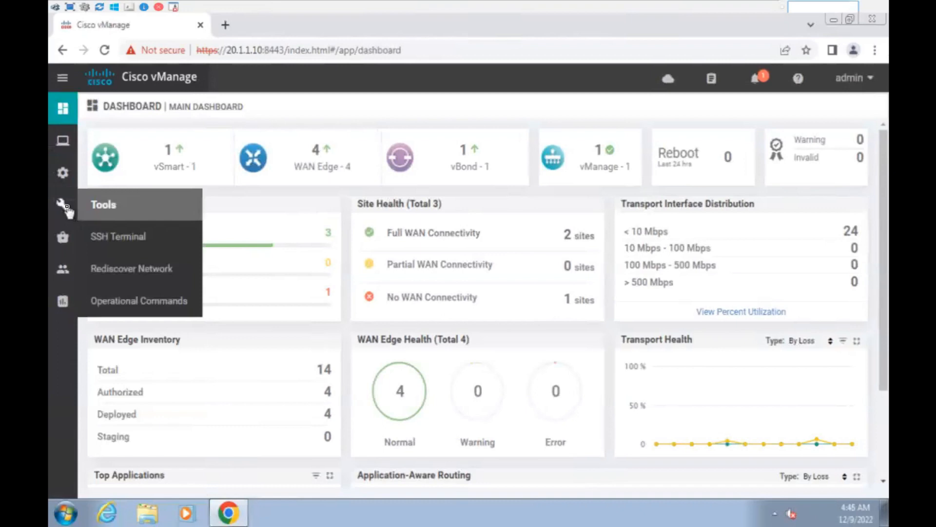
left_click(138, 301)
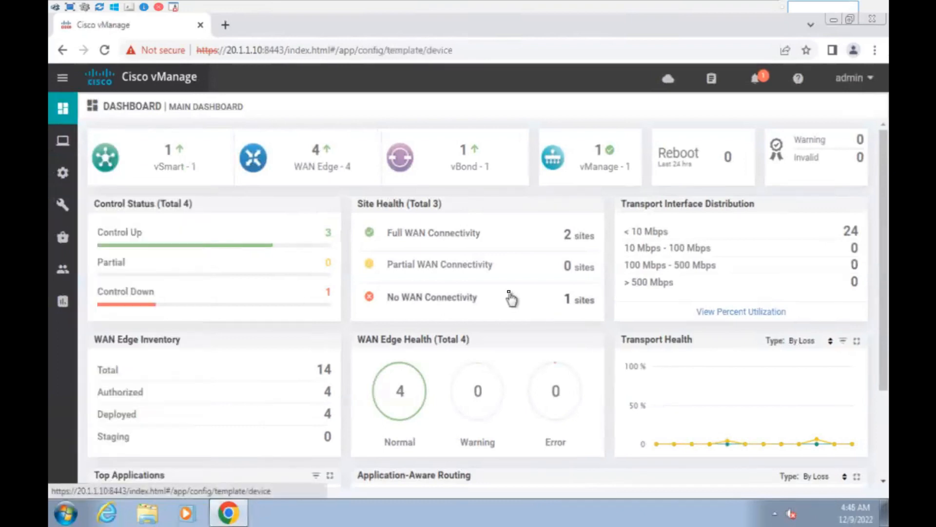
mouse_move(55, 148)
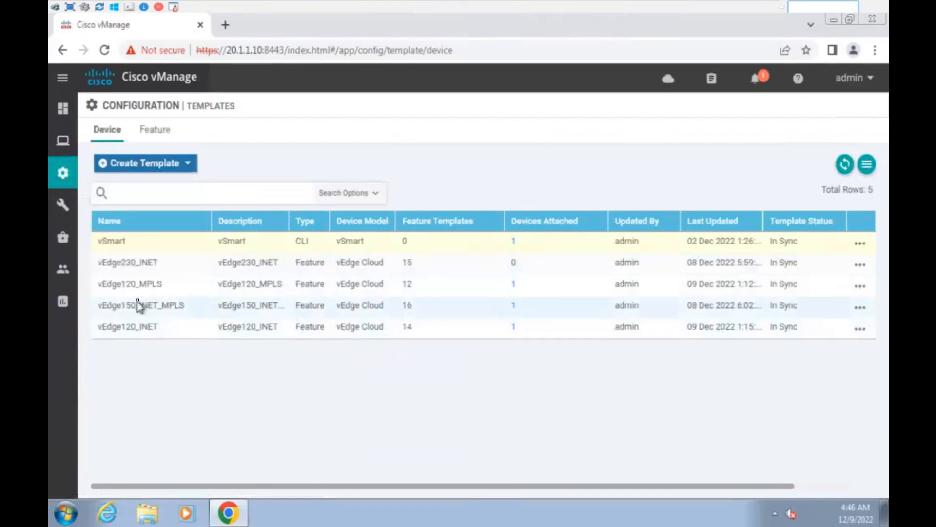
Attach device vedge230_INET to the vEdge230_INET template through Attach Devices.
left_click(860, 264)
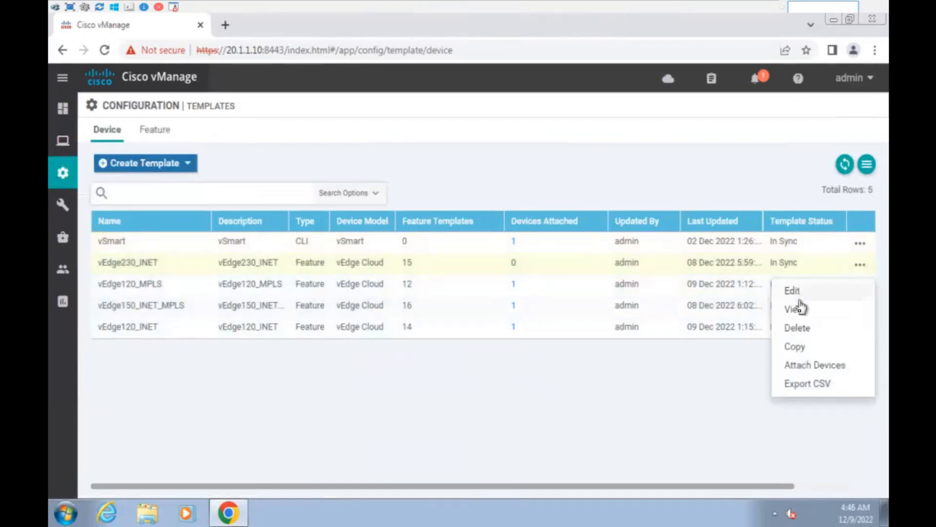
left_click(802, 369)
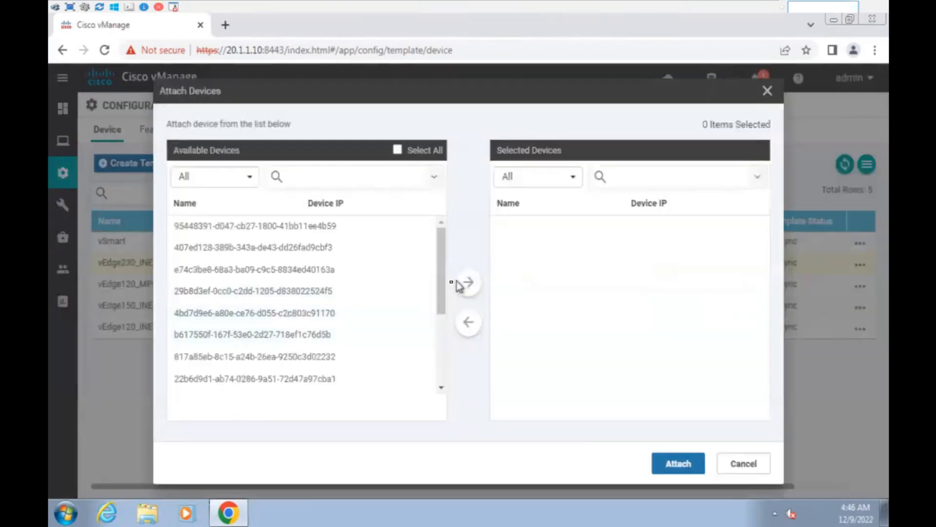
scroll(431, 325, "down", 1)
scroll(425, 367, "down", 1)
scroll(424, 368, "up", 3)
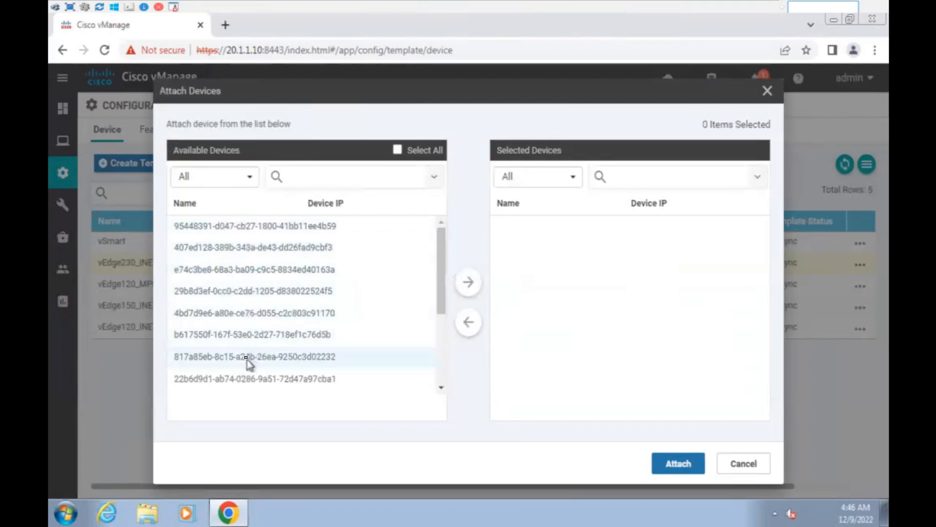
left_click_drag(443, 271, 444, 303)
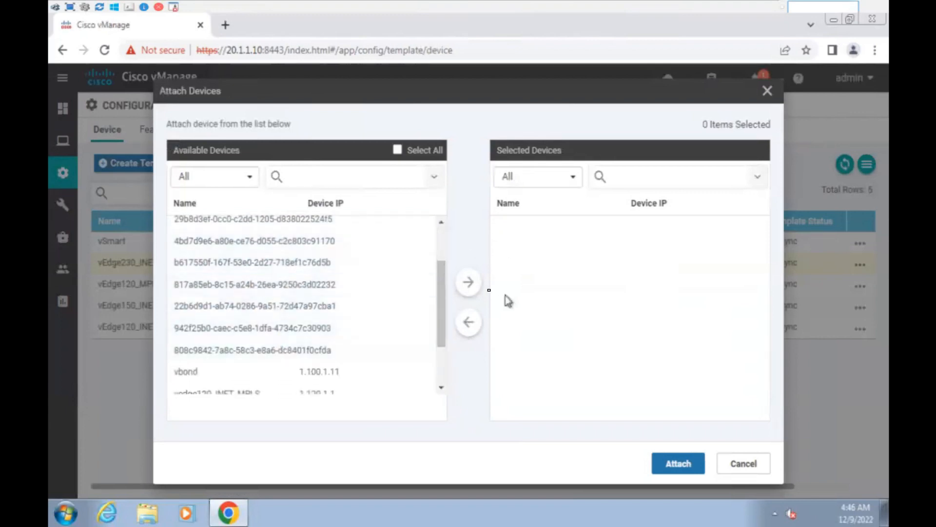
left_click_drag(442, 303, 434, 363)
left_click(262, 382)
left_click(473, 282)
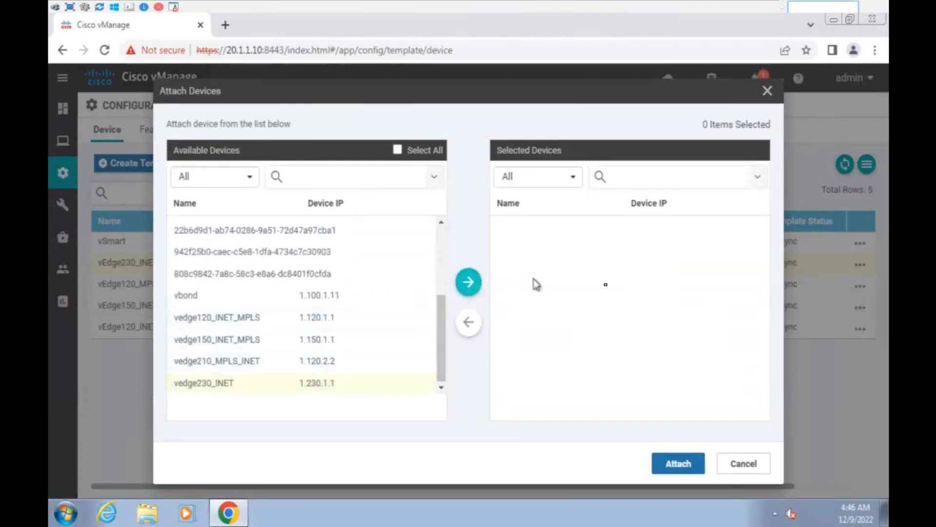
left_click(673, 465)
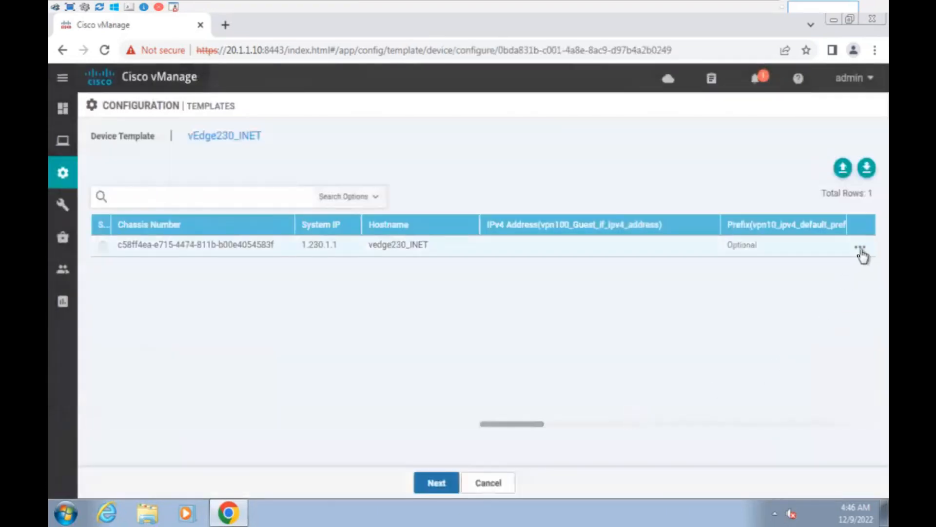
Edit the device's template variables, setting the vpn100 guest interface address to 172.230.1.1/30.
left_click(860, 246)
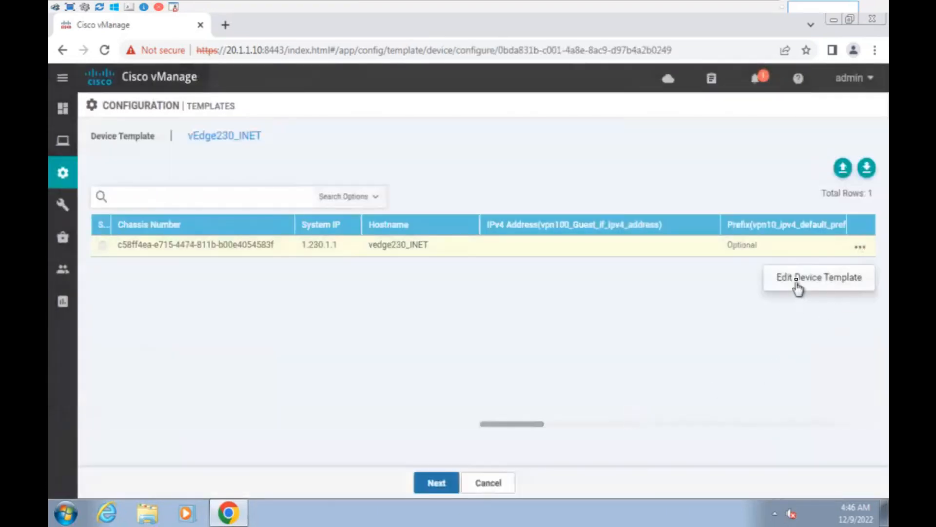
left_click(796, 284)
scroll(441, 259, "down", 1)
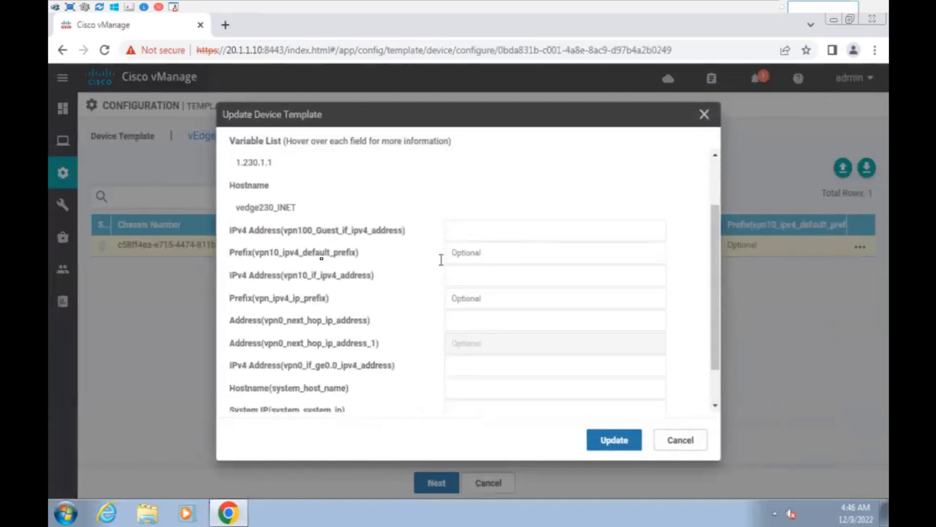
left_click_drag(254, 230, 468, 236)
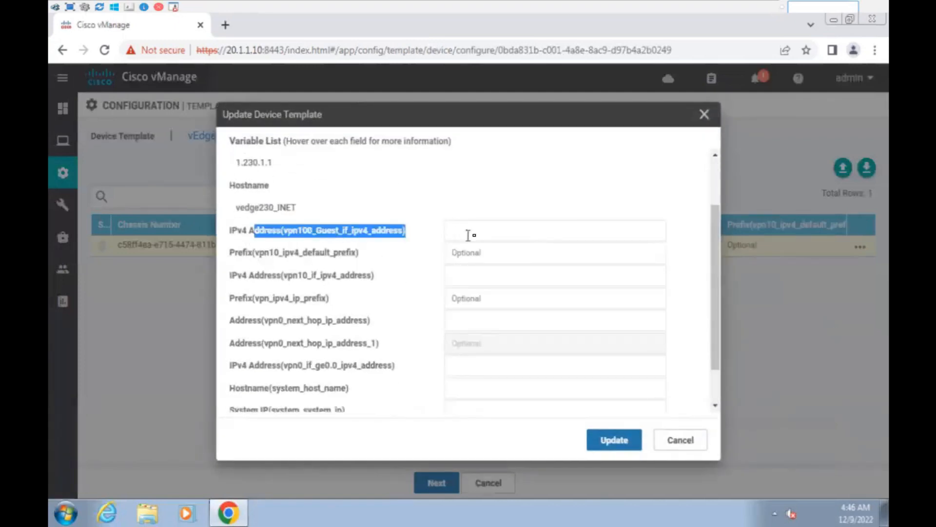
left_click(476, 235)
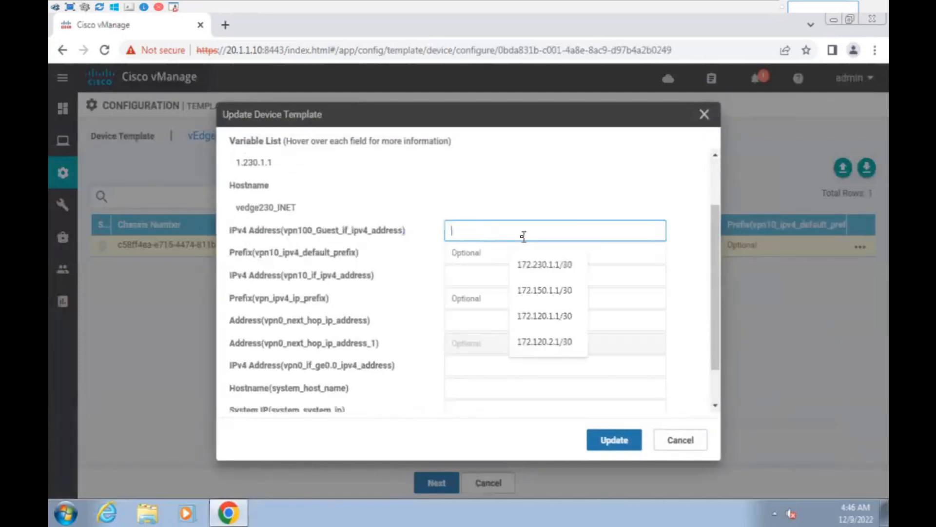
left_click(546, 263)
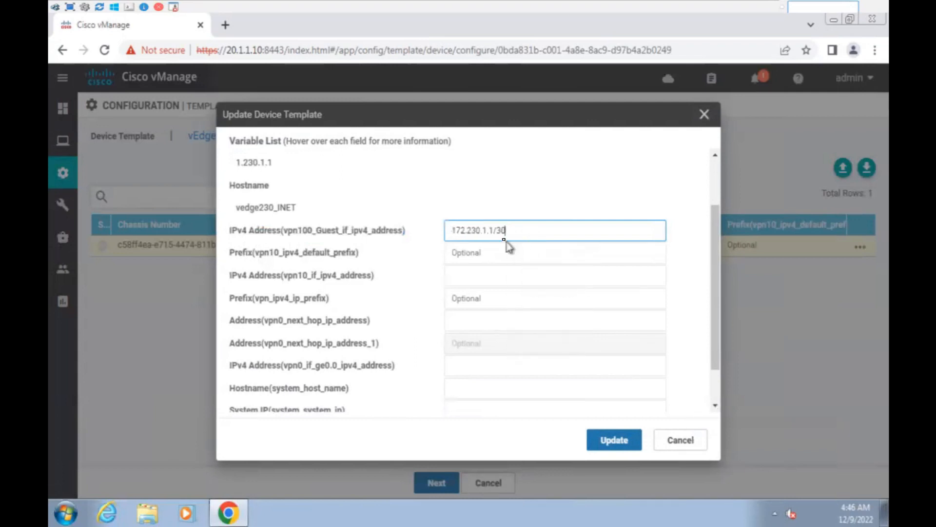
left_click(488, 232)
left_click(339, 284)
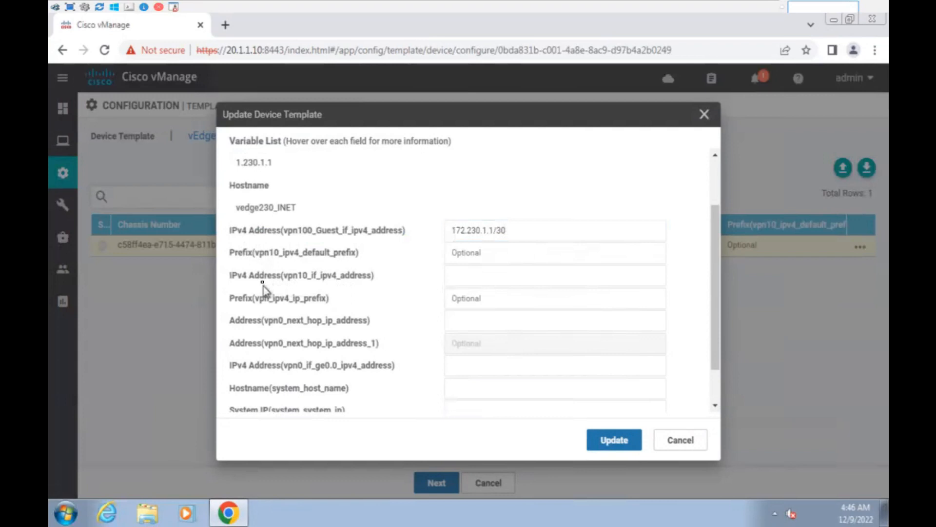
Set the vpn10 address to 10.230.1.1/24 and the first vpn0 next hop to 100.230.1.1.
left_click(448, 275)
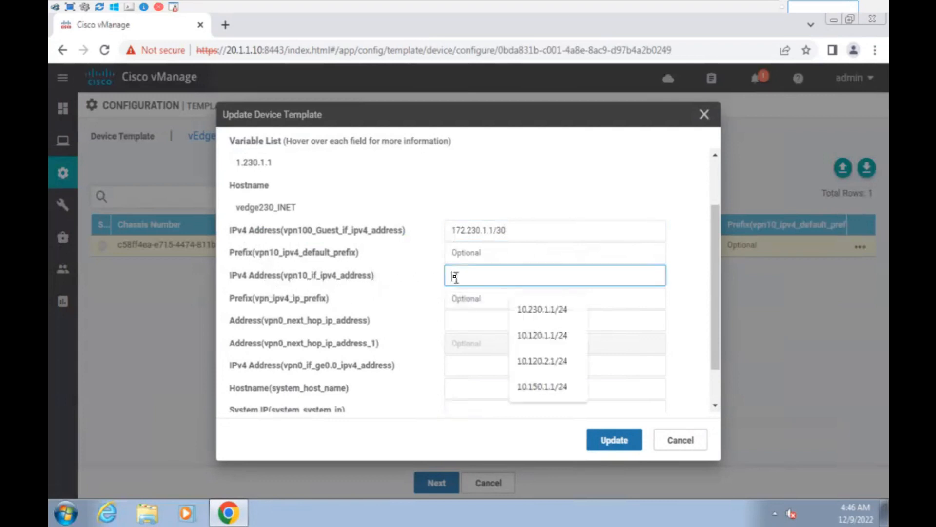
left_click(550, 314)
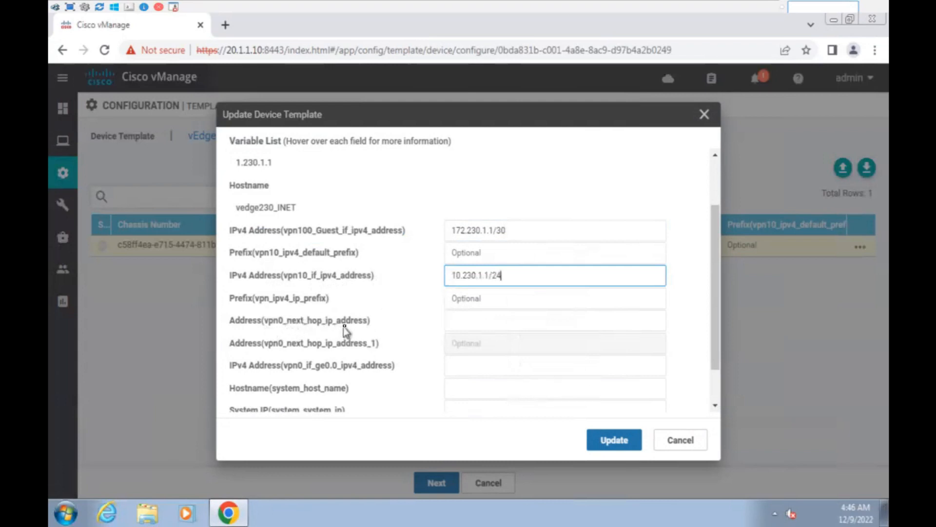
left_click(474, 322)
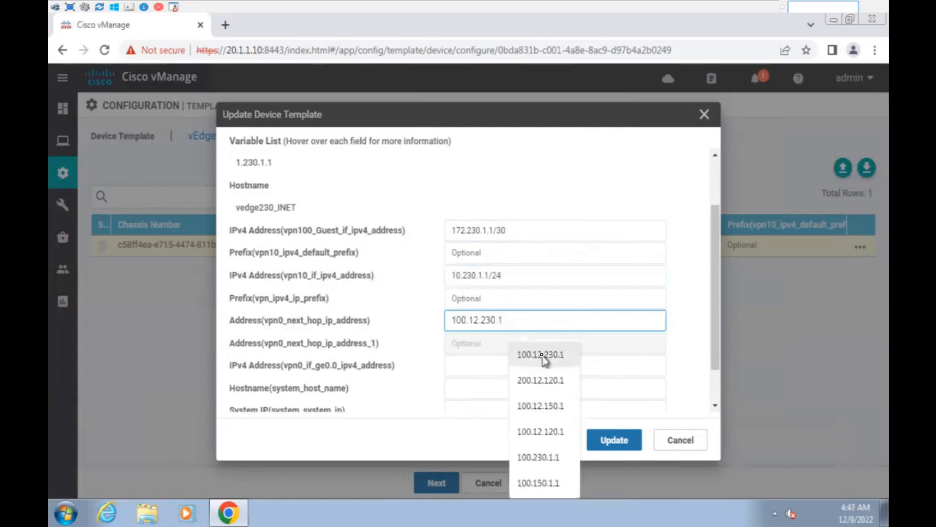
left_click(541, 355)
left_click(476, 321)
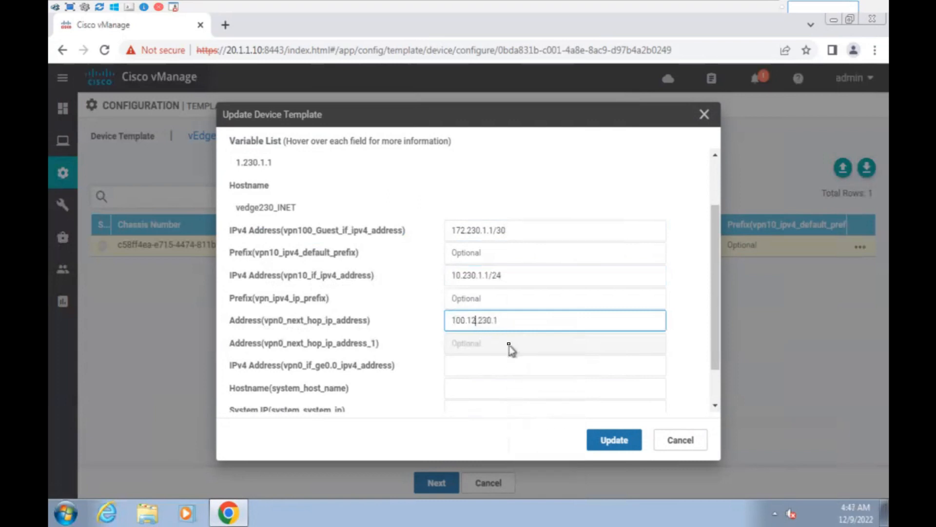
key("BackSpace")
key("BackSpace")
key("End")
left_click(483, 345)
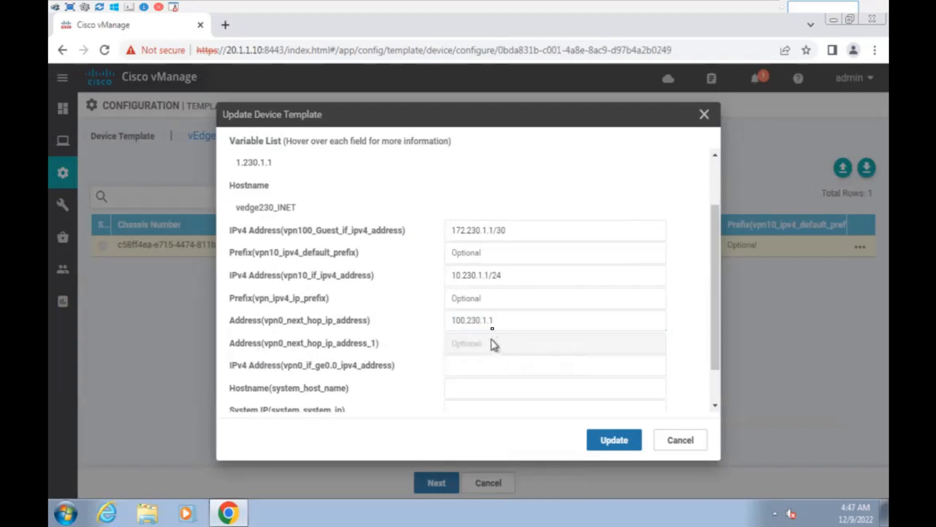
left_click_drag(493, 318, 453, 312)
left_click(509, 324)
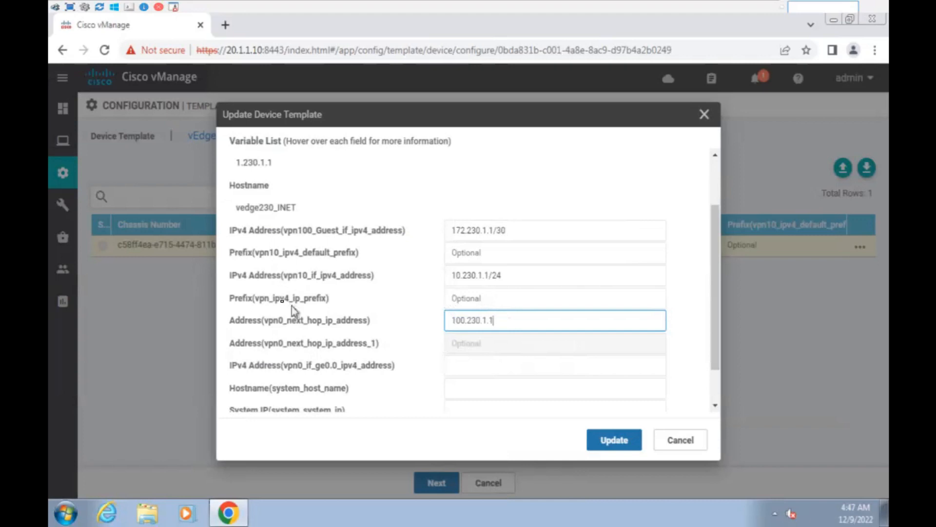
Set the route prefix to 0.0.0.0/0 and the second next hop to 200.230.1.1.
left_click(476, 299)
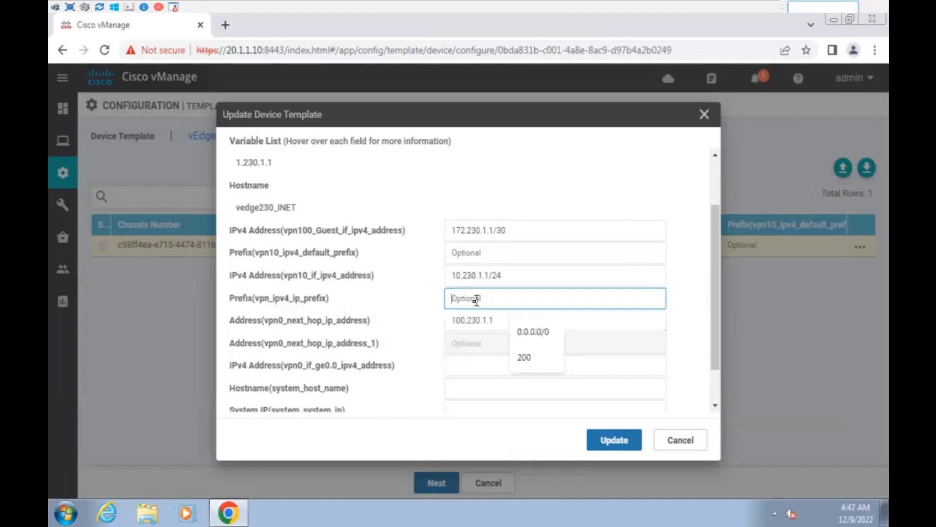
left_click(536, 331)
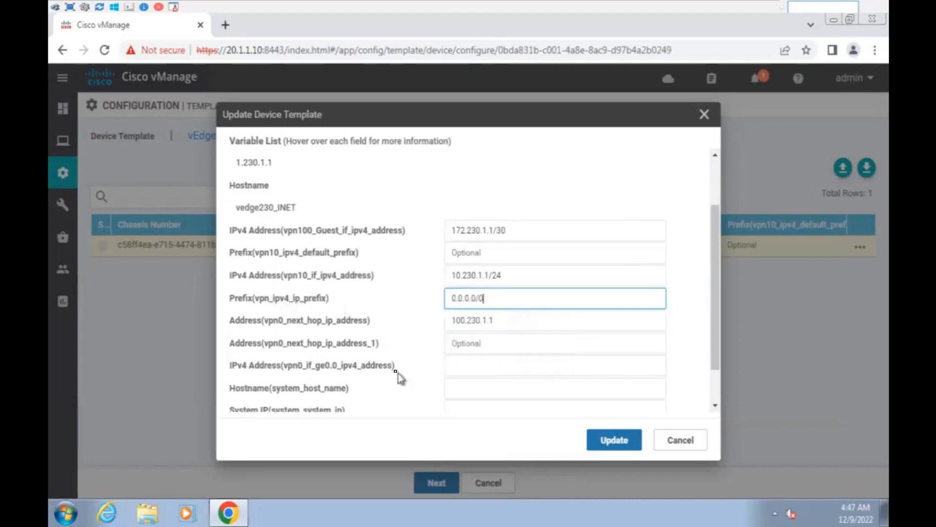
left_click(467, 344)
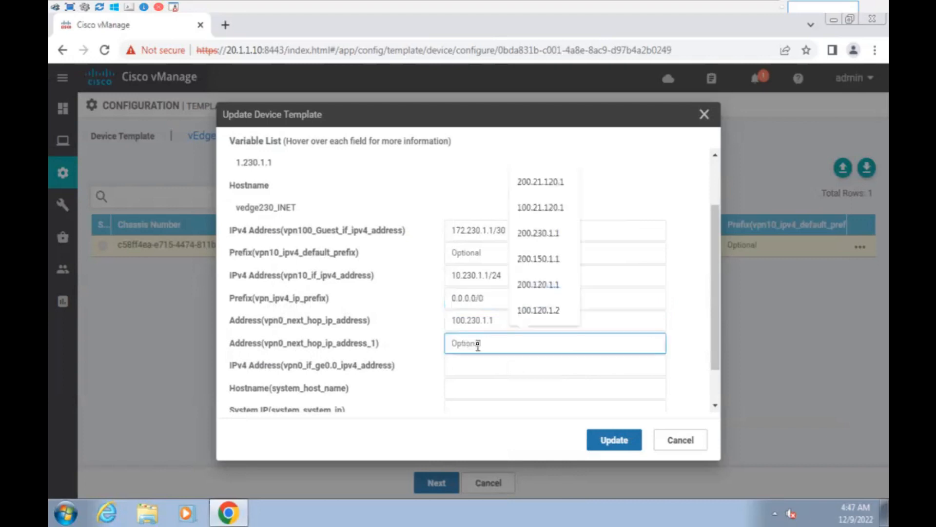
left_click(546, 236)
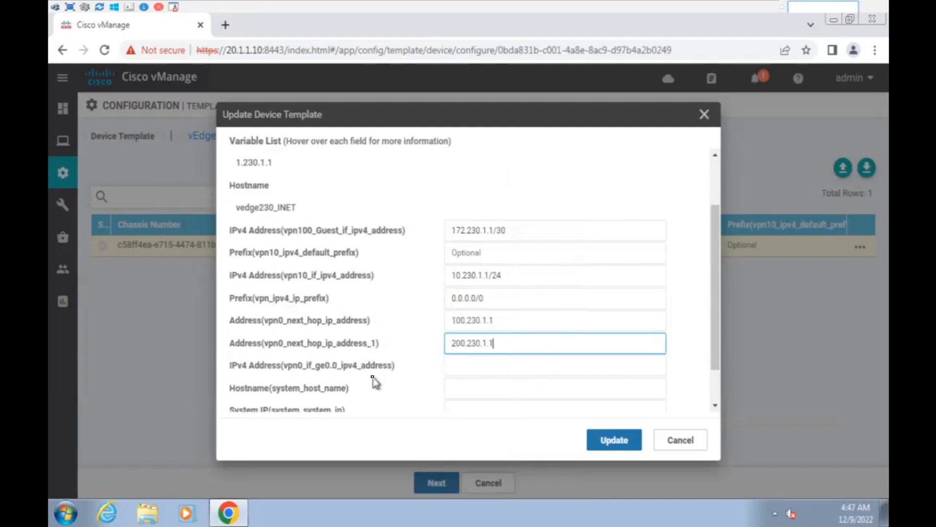
Set the ge0/0 interface address to 100.230.1.2/30.
scroll(358, 369, "down", 1)
left_click(355, 326)
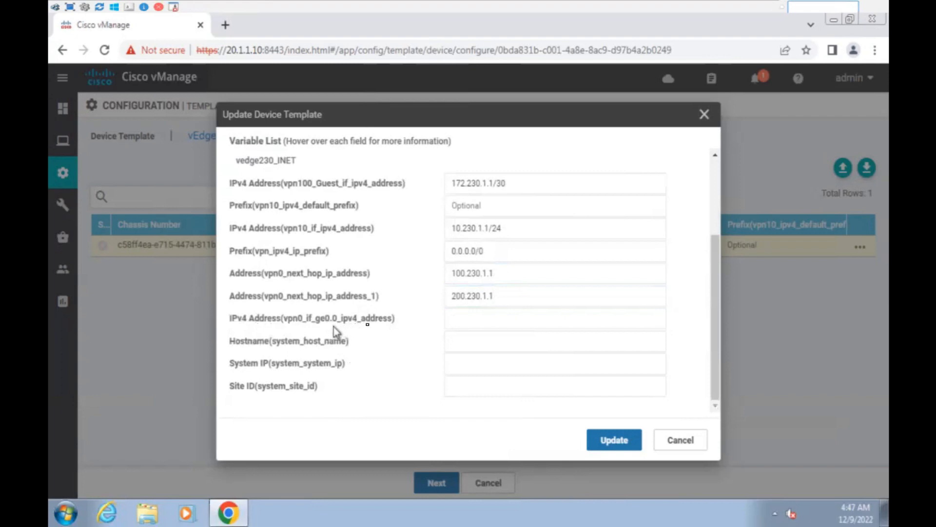
left_click(458, 319)
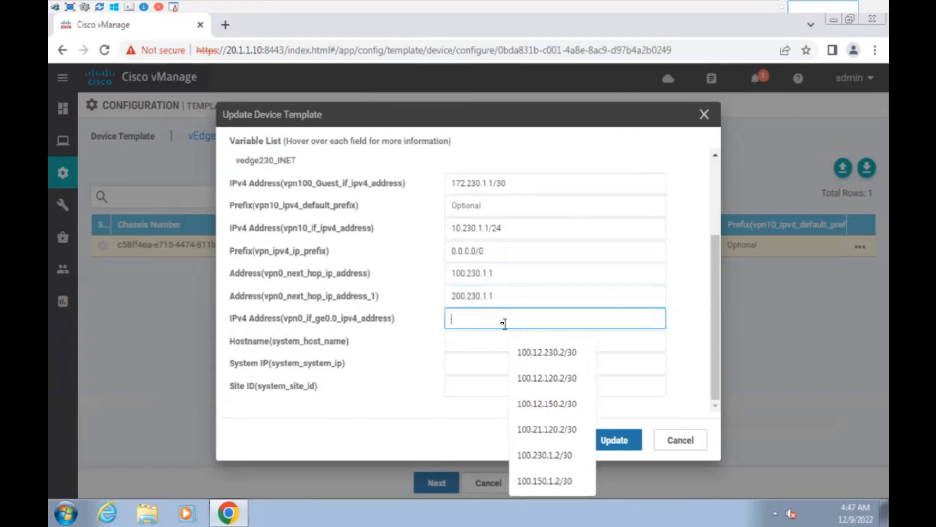
left_click(551, 359)
key("BackSpace")
key("BackSpace")
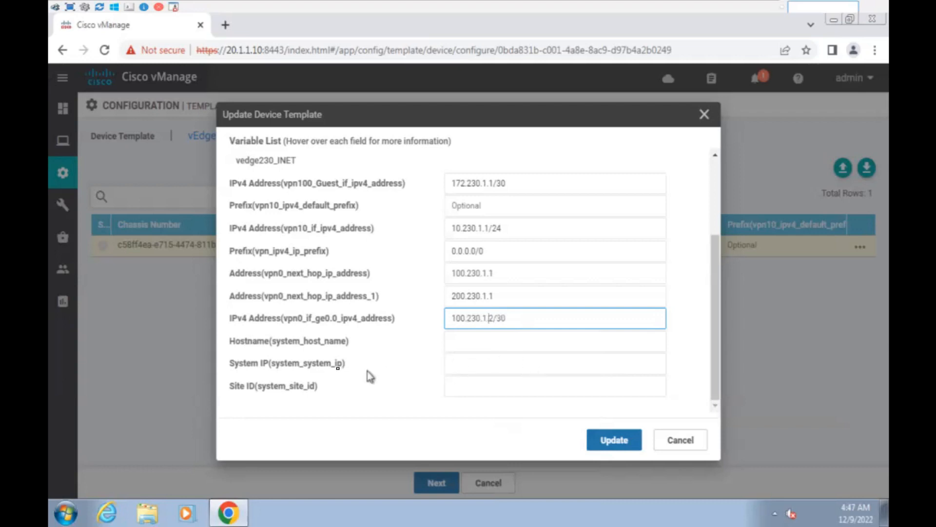
Set hostname vedge230_INET_MPLS, system IP 1.230.1.1 and site ID 230, then save with Update.
left_click(459, 341)
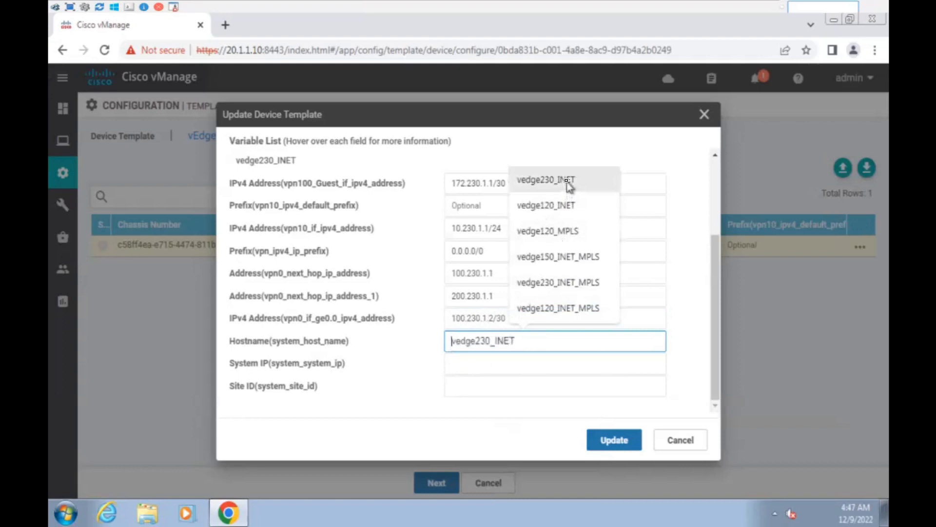
left_click(584, 281)
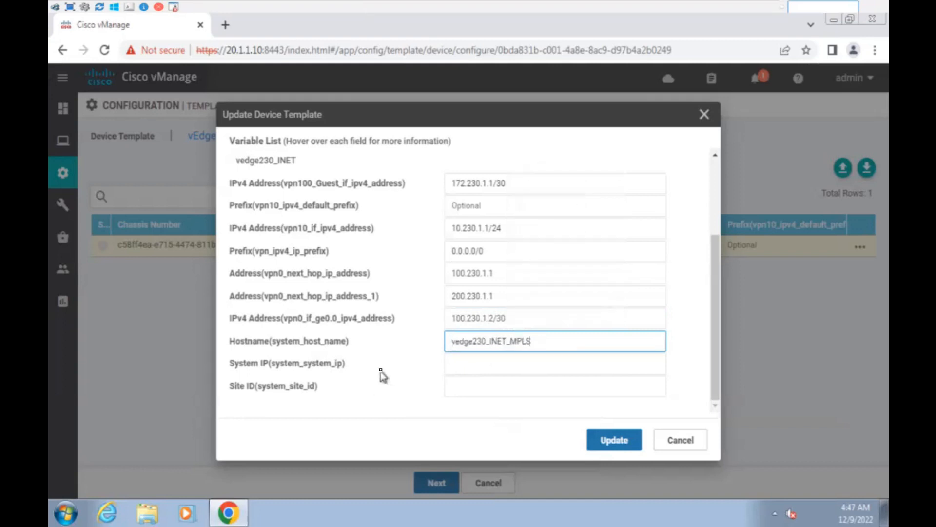
left_click(458, 363)
left_click(537, 399)
left_click(474, 388)
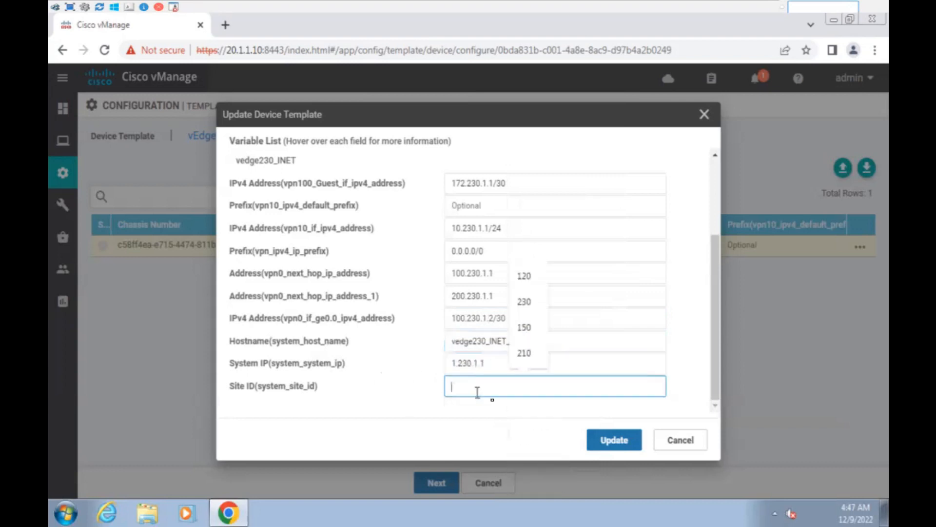
left_click(524, 302)
left_click(610, 441)
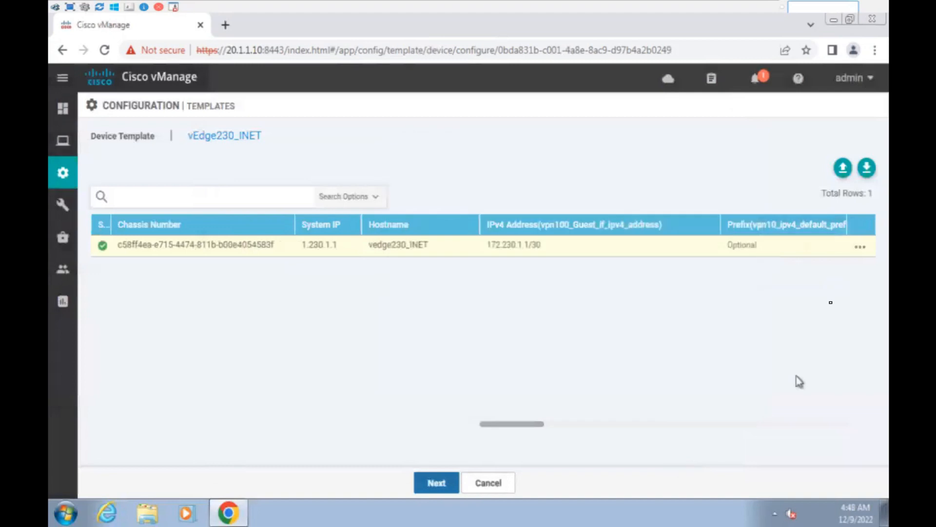
Preview the vEdge230 configuration and read through the Config Diff between current and new.
left_click(445, 483)
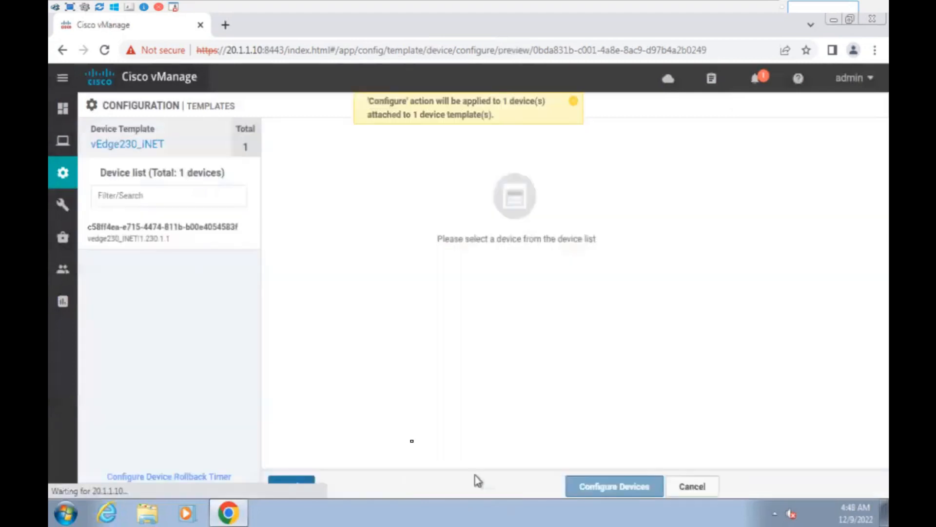
left_click(167, 235)
left_click(574, 101)
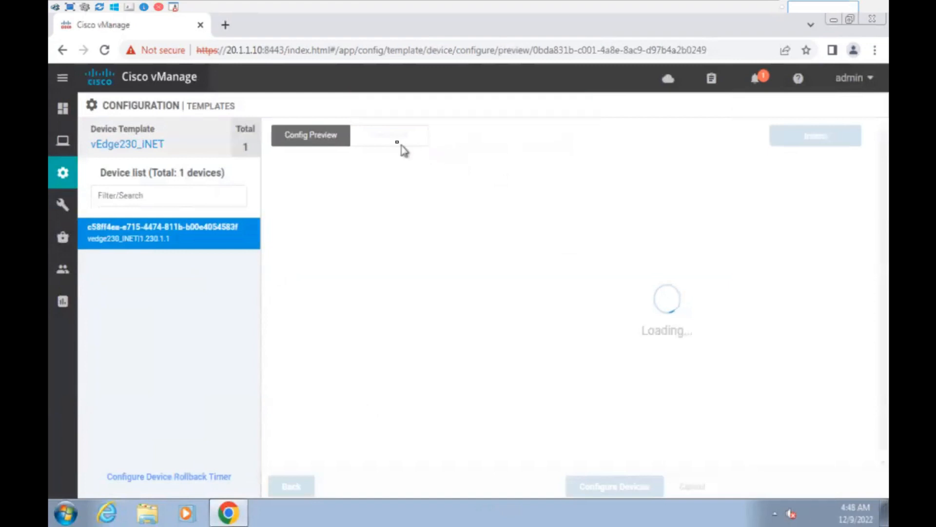
left_click(383, 141)
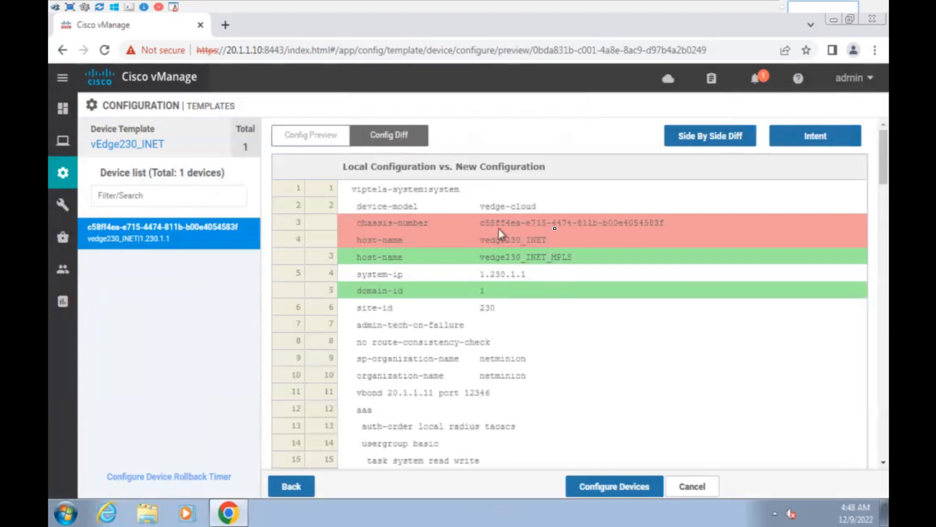
scroll(596, 317, "down", 8)
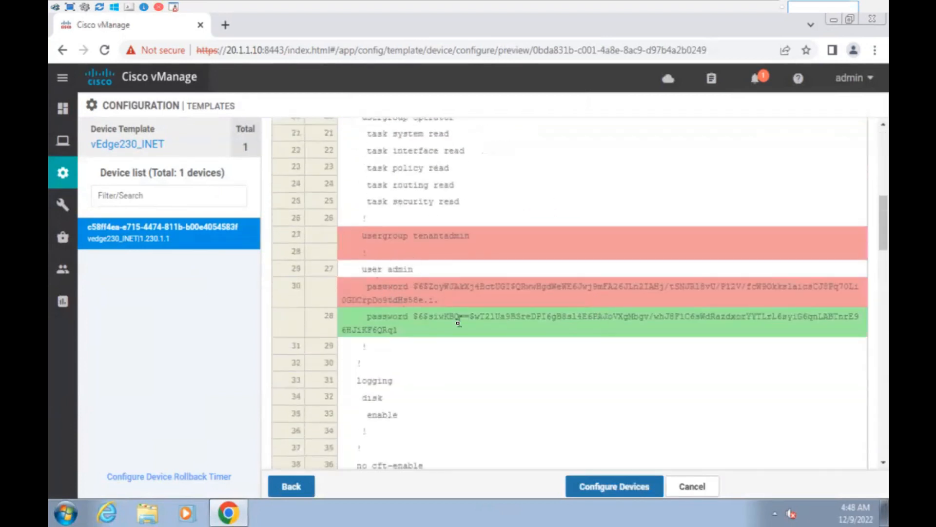
scroll(517, 341, "down", 8)
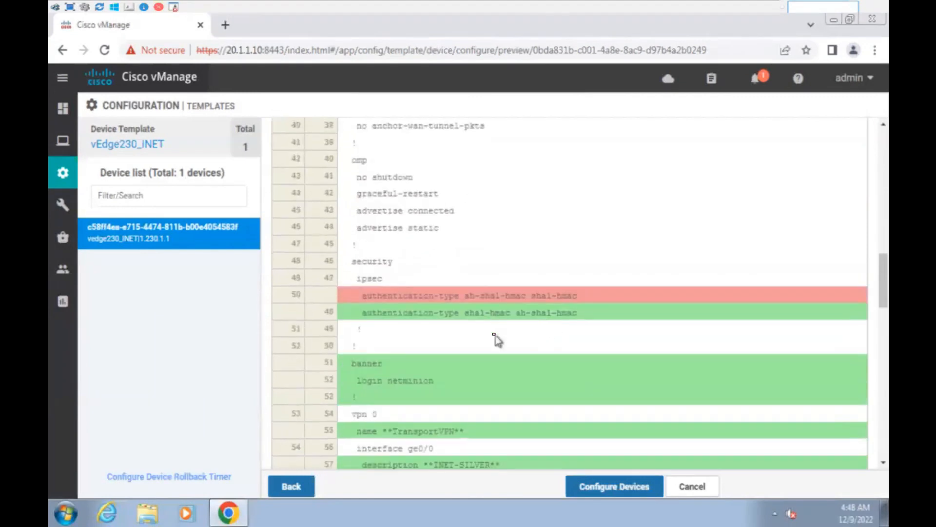
scroll(494, 336, "down", 3)
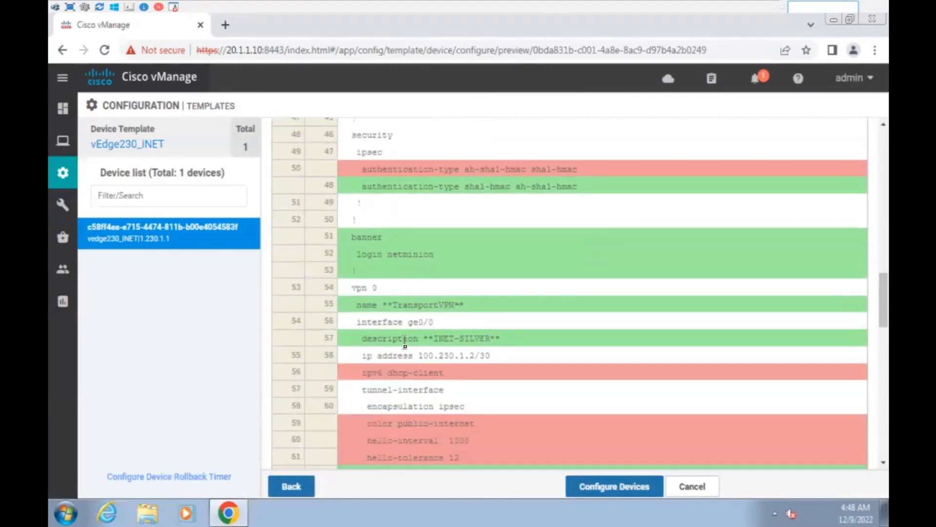
scroll(495, 374, "down", 2)
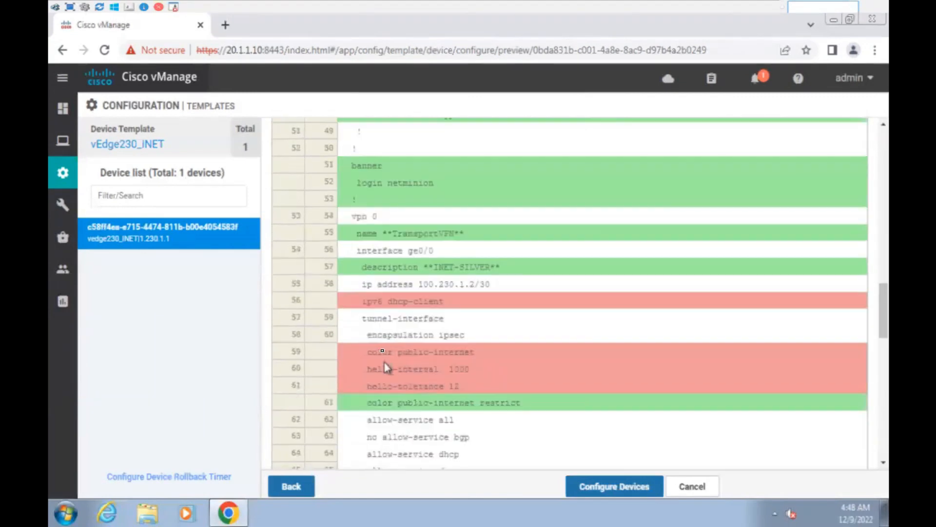
scroll(543, 387, "down", 2)
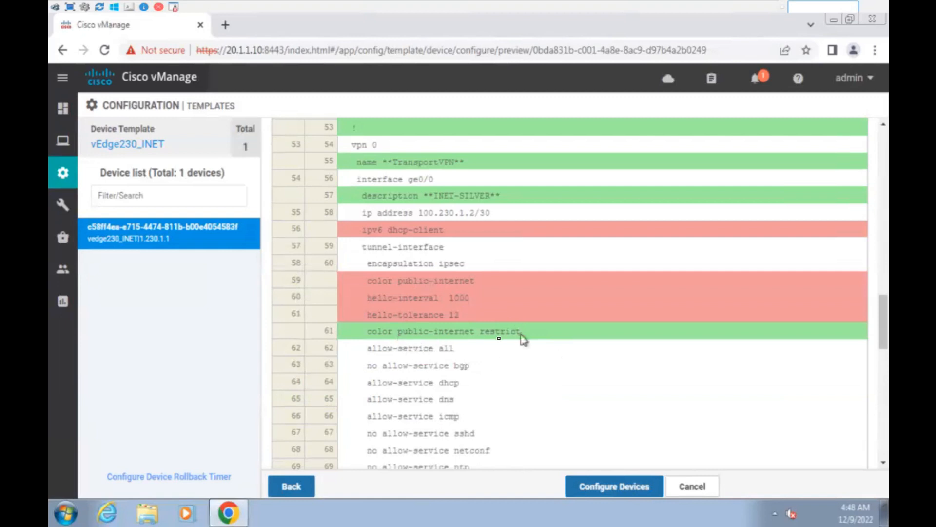
left_click_drag(481, 332, 522, 338)
left_click(566, 337)
scroll(569, 337, "down", 2)
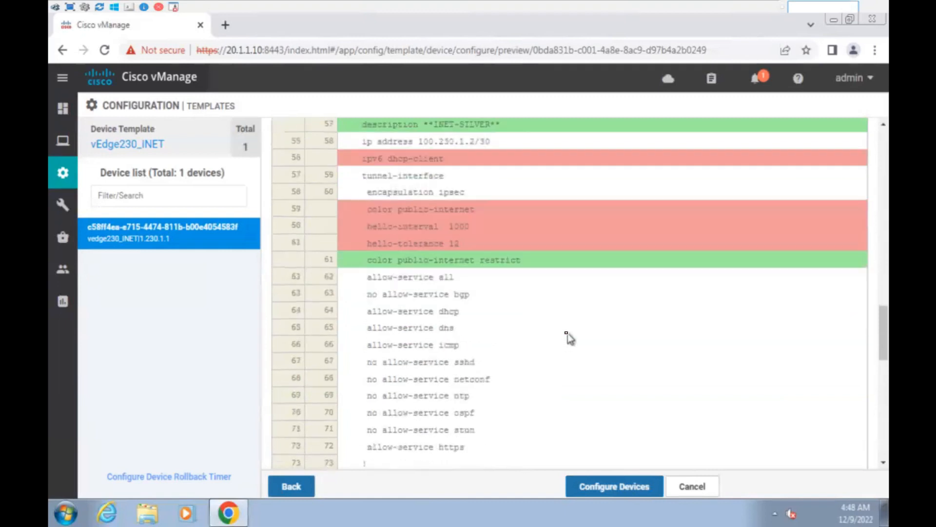
scroll(566, 336, "down", 5)
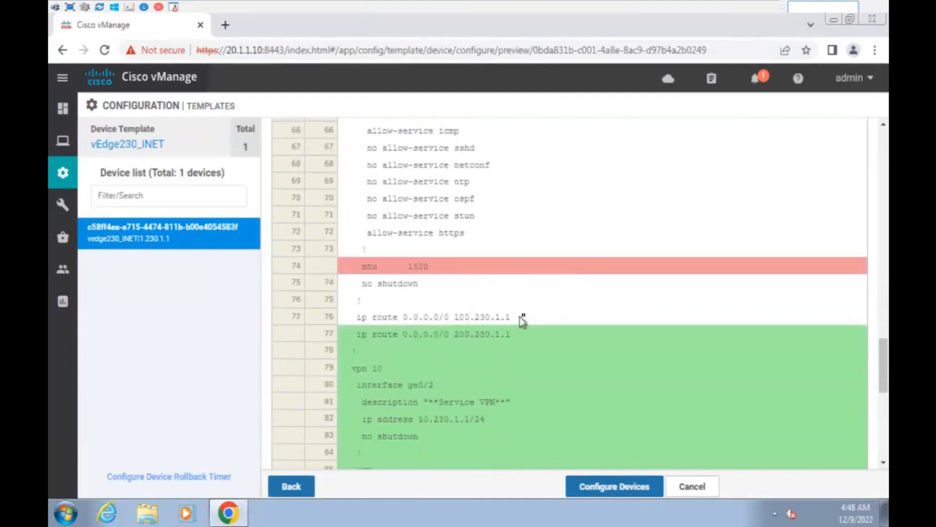
scroll(512, 341, "down", 7)
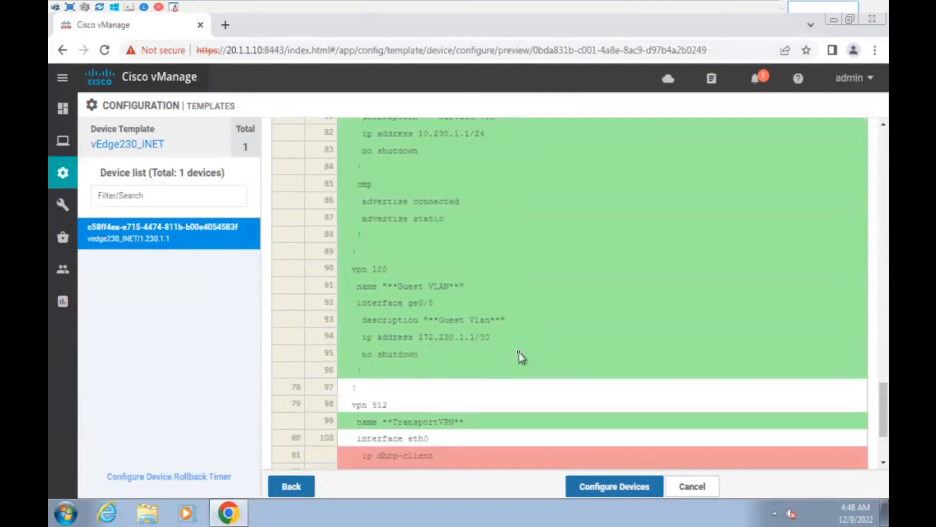
scroll(520, 356, "down", 3)
Push the configuration to the device and bring the lab topology page back.
left_click(597, 488)
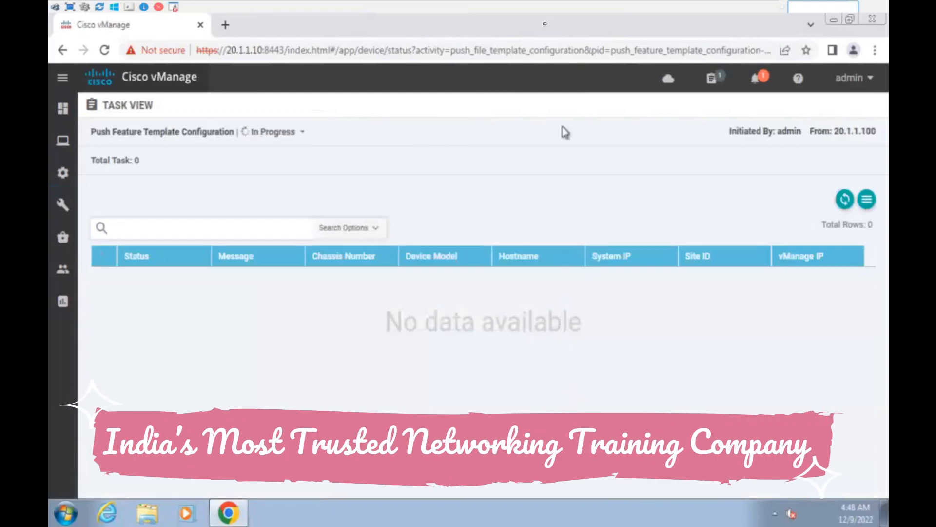
left_click(625, 5)
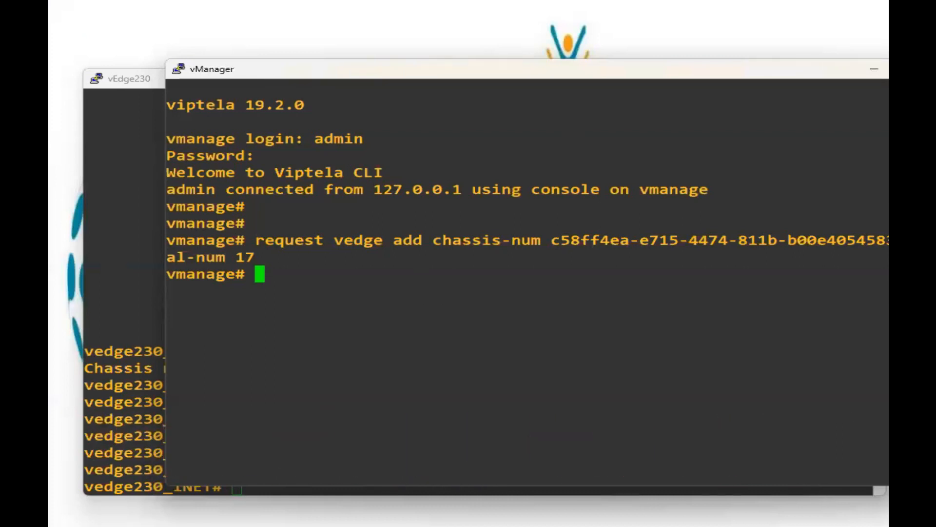
left_click(336, 524)
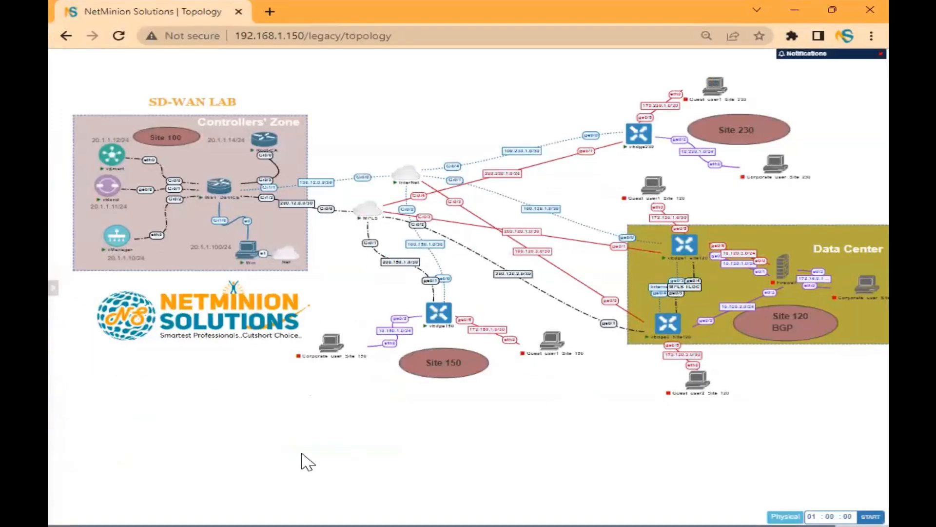